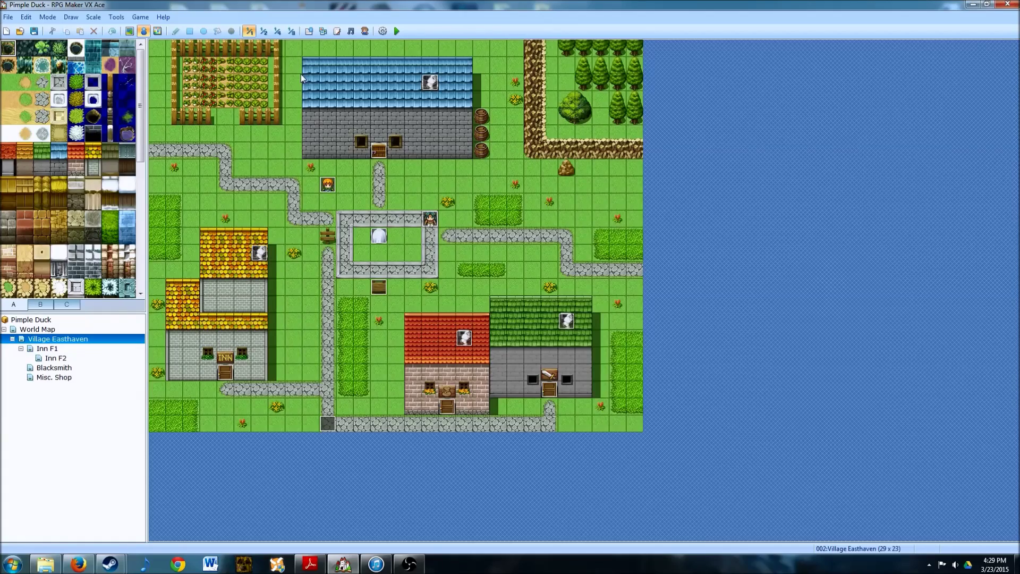
Step: Open the database and look through its categories, from actors and tilesets to armors, finishing on the item list
{"action": "key", "text": "F9"}
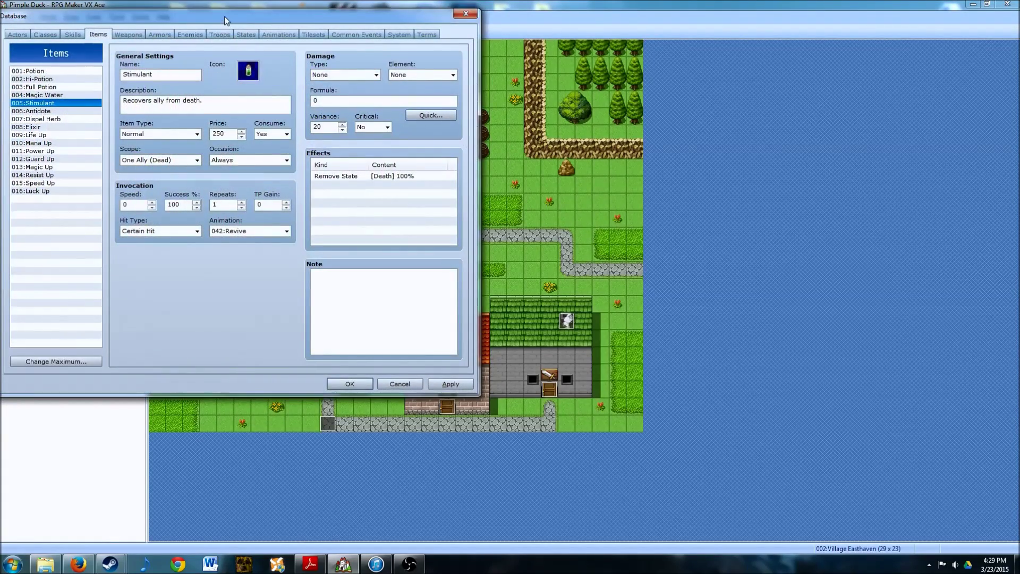
{"action": "left_click_drag", "start_coordinate": [224, 16], "coordinate": [388, 54]}
{"action": "left_click", "coordinate": [180, 75]}
{"action": "left_click", "coordinate": [209, 73]}
{"action": "left_click", "coordinate": [237, 73]}
{"action": "left_click", "coordinate": [261, 73]}
{"action": "left_click", "coordinate": [291, 73]}
{"action": "left_click", "coordinate": [323, 73]}
{"action": "left_click", "coordinate": [562, 72]}
{"action": "left_click", "coordinate": [590, 73]}
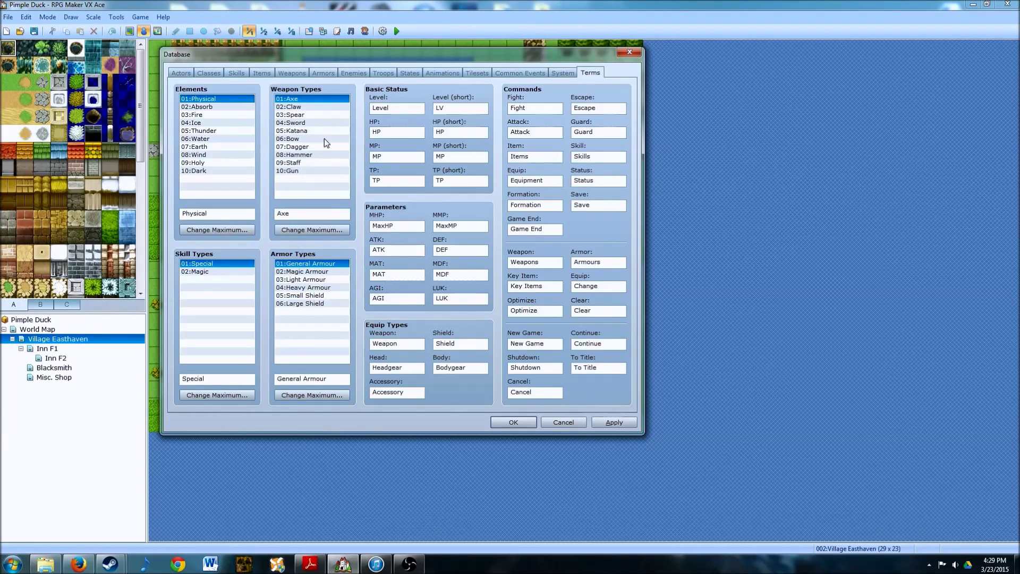
{"action": "left_click", "coordinate": [477, 73]}
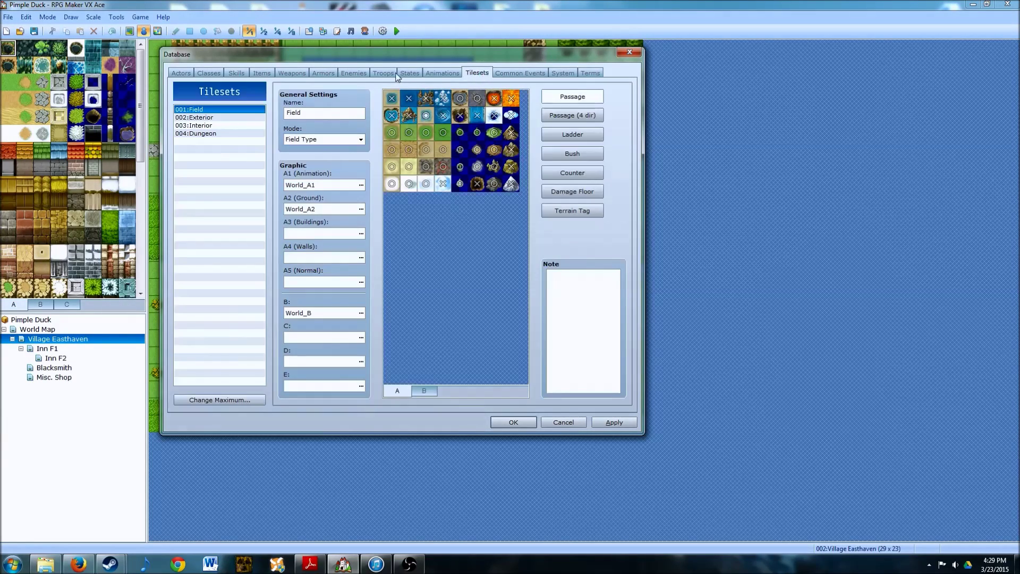
{"action": "left_click", "coordinate": [326, 72]}
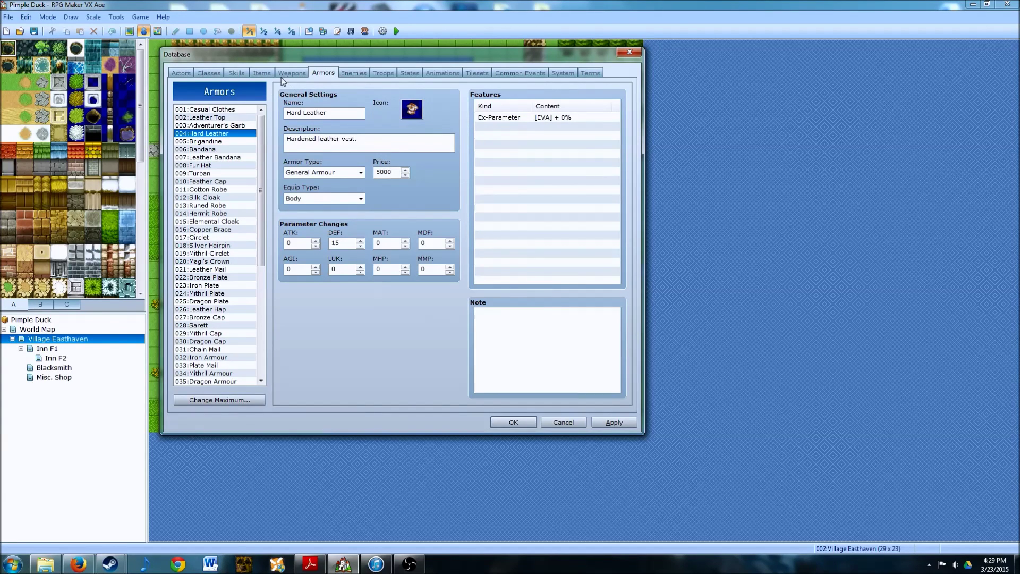
{"action": "left_click", "coordinate": [263, 74]}
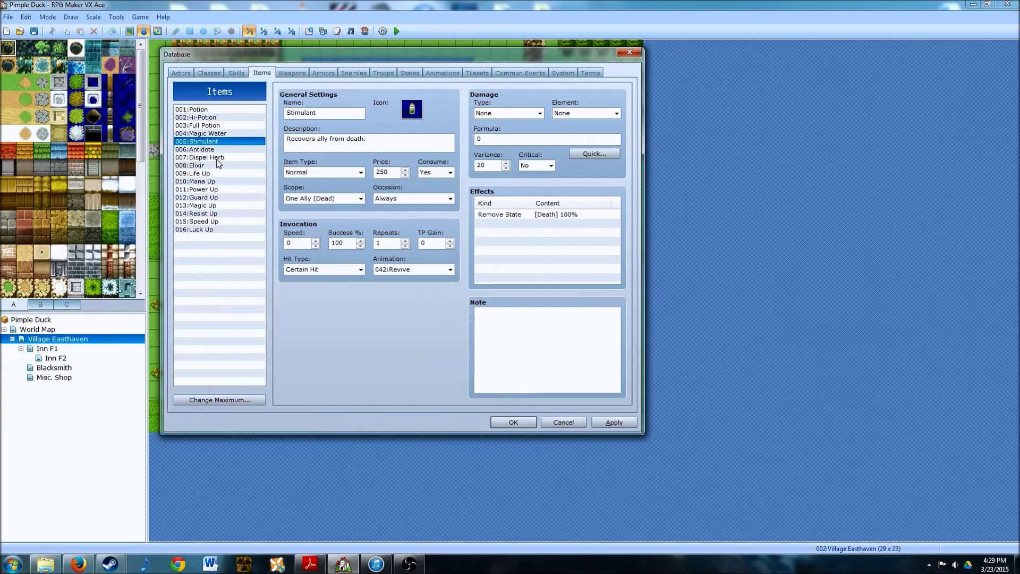
Step: Select the Magic Water item and review the commands available for it
{"action": "left_click", "coordinate": [206, 134]}
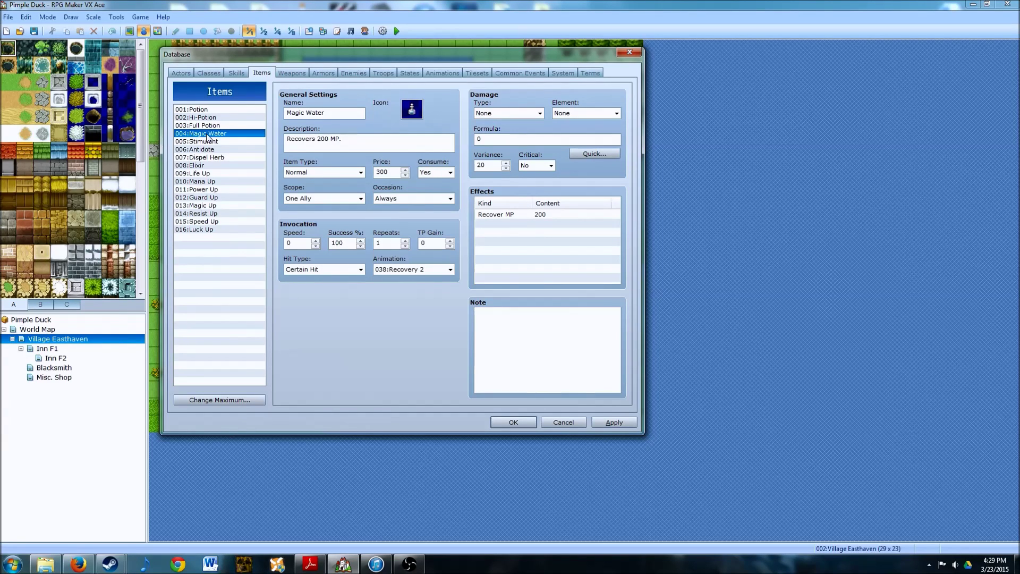
{"action": "right_click", "coordinate": [207, 136]}
{"action": "left_click", "coordinate": [196, 136]}
{"action": "right_click", "coordinate": [197, 137]}
{"action": "left_click", "coordinate": [186, 137]}
{"action": "right_click", "coordinate": [215, 137]}
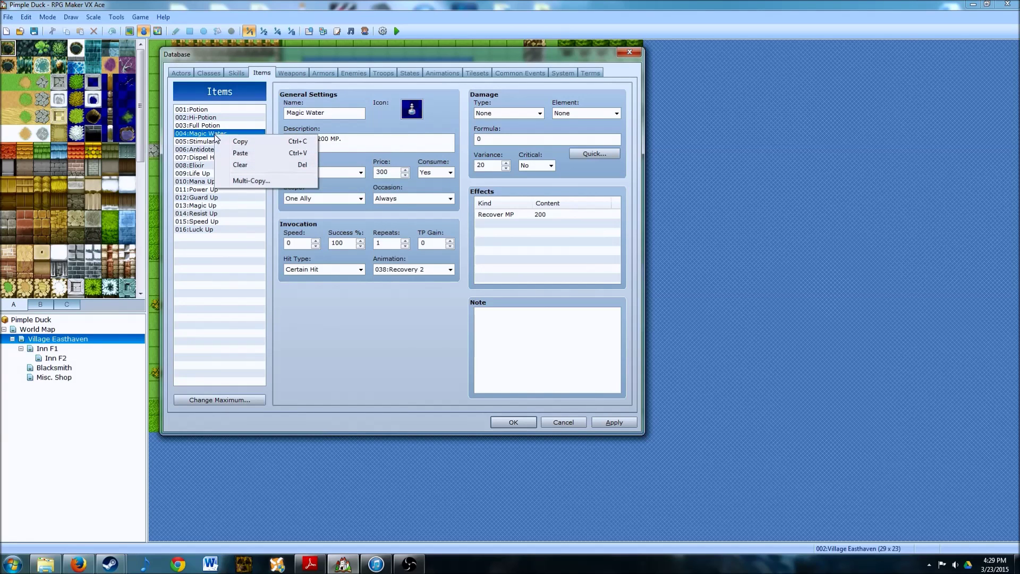
{"action": "left_click", "coordinate": [243, 158]}
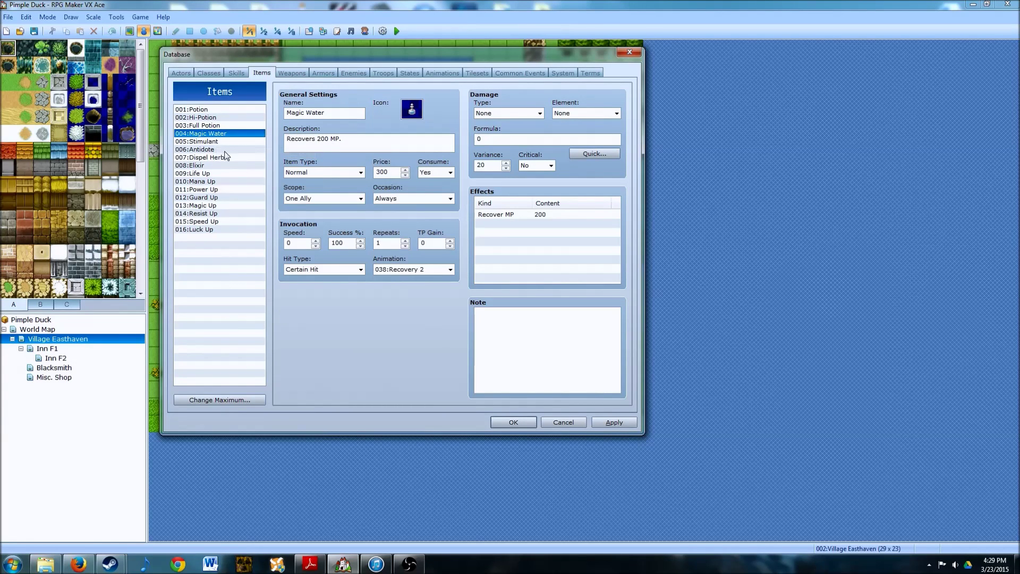
Step: Multi-copy three consecutive items starting from Magic Water
{"action": "right_click", "coordinate": [203, 135]}
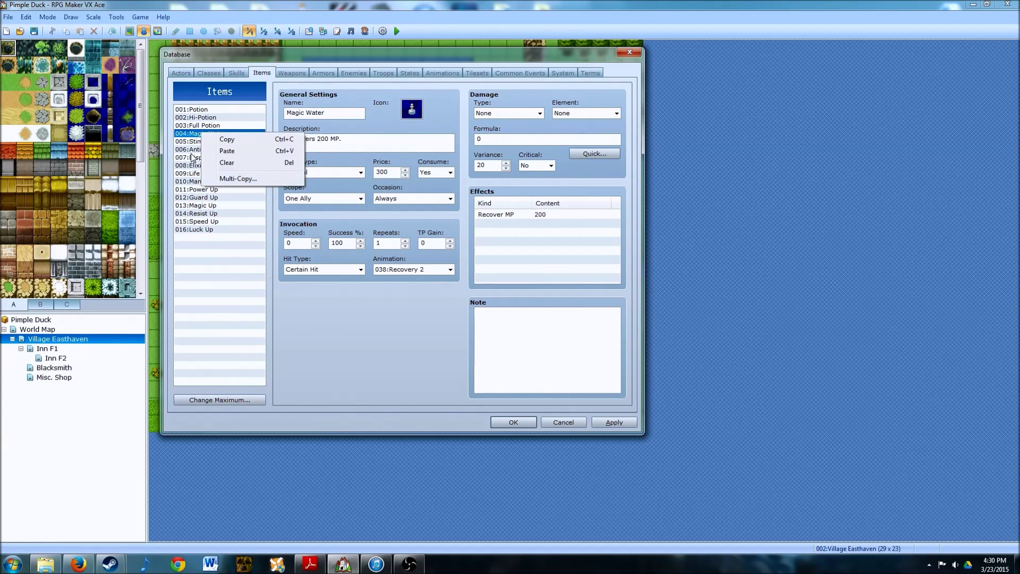
{"action": "left_click", "coordinate": [219, 179]}
{"action": "left_click_drag", "start_coordinate": [232, 224], "coordinate": [327, 132]}
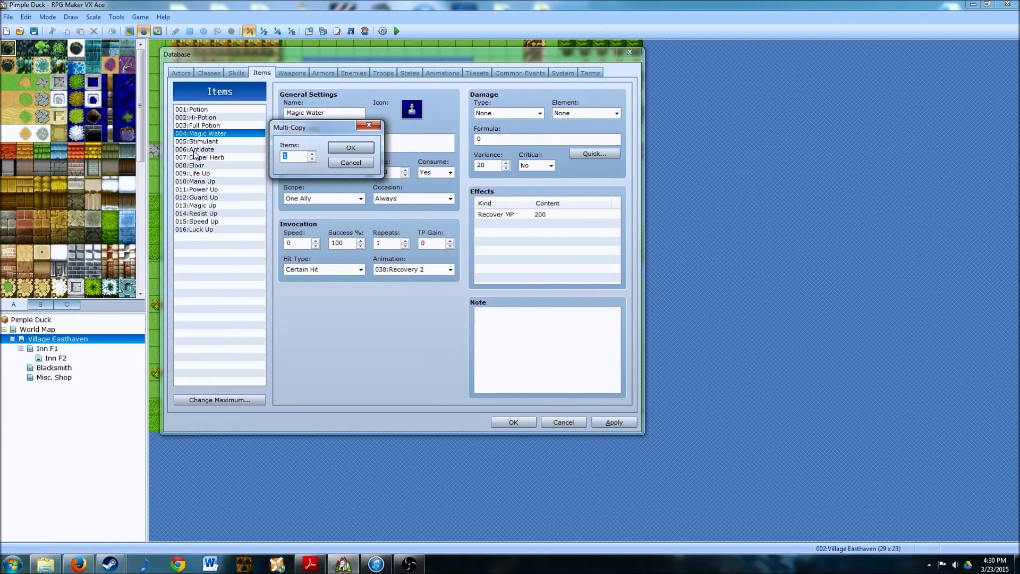
{"action": "left_click", "coordinate": [312, 155]}
{"action": "left_click", "coordinate": [311, 155]}
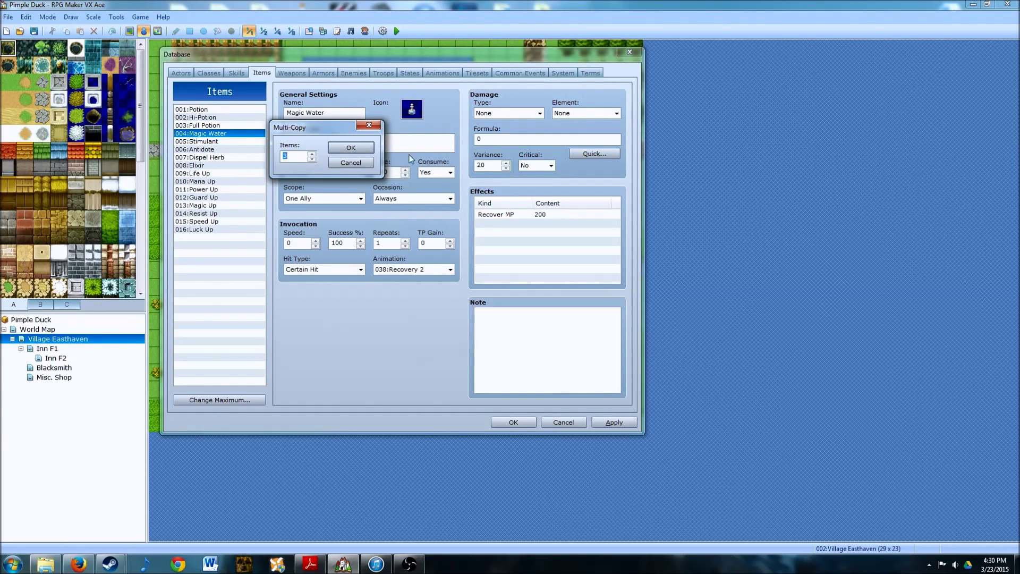
{"action": "left_click", "coordinate": [351, 149]}
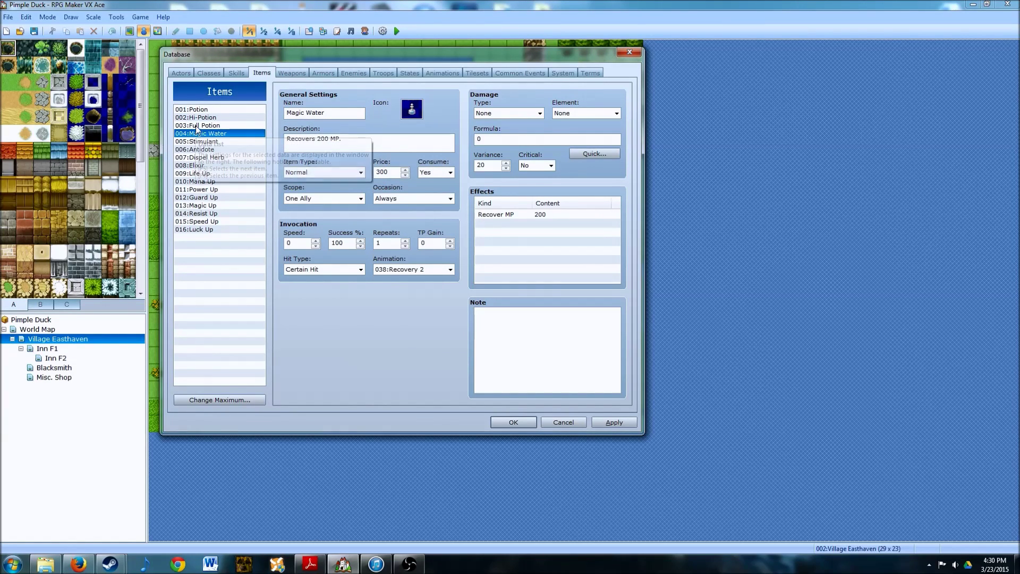
Step: Paste the copied items into the list starting at the Hi-Potion entry, overwriting it and the two entries below
{"action": "left_click", "coordinate": [198, 118]}
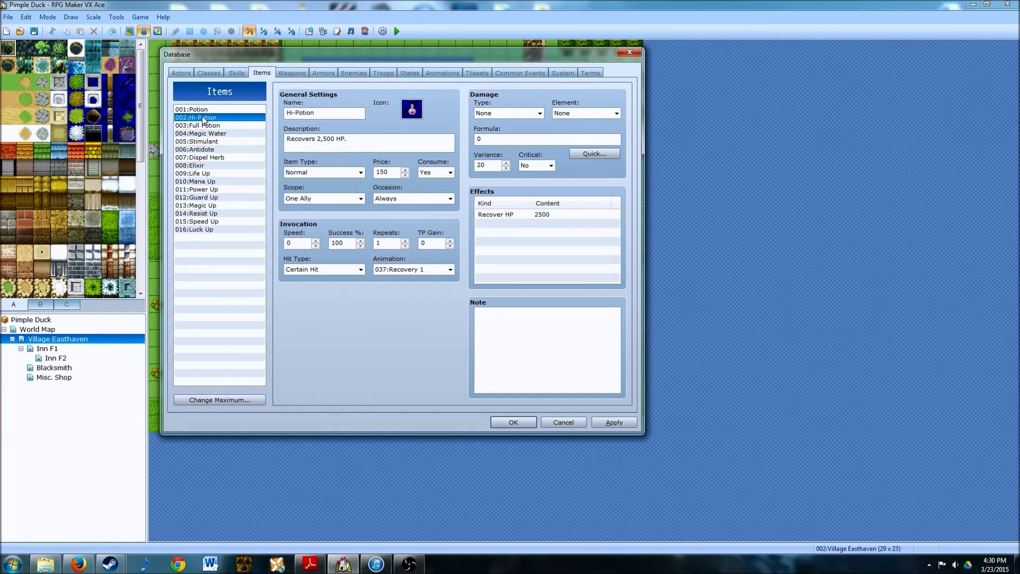
{"action": "right_click", "coordinate": [204, 116]}
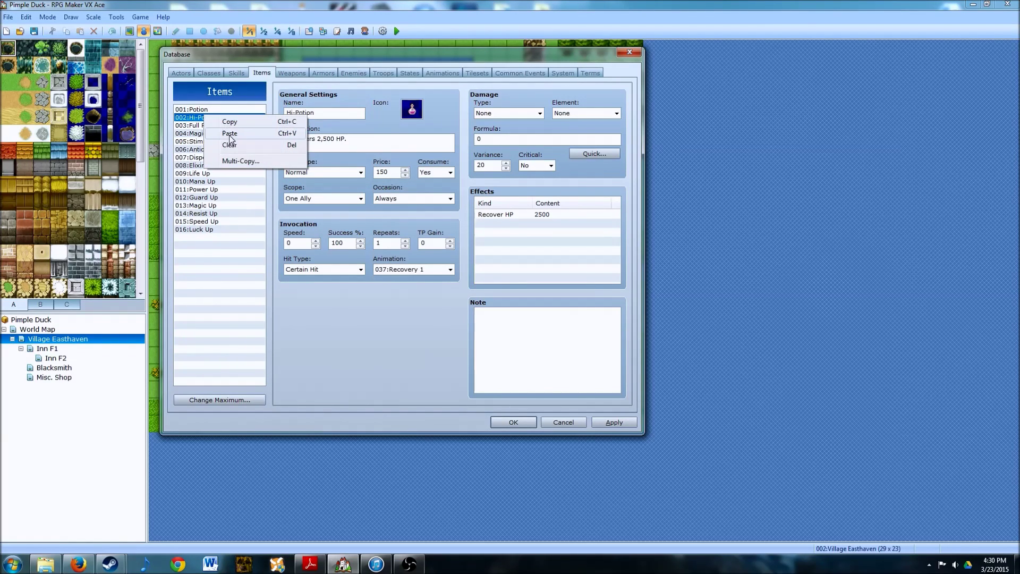
{"action": "left_click", "coordinate": [229, 134]}
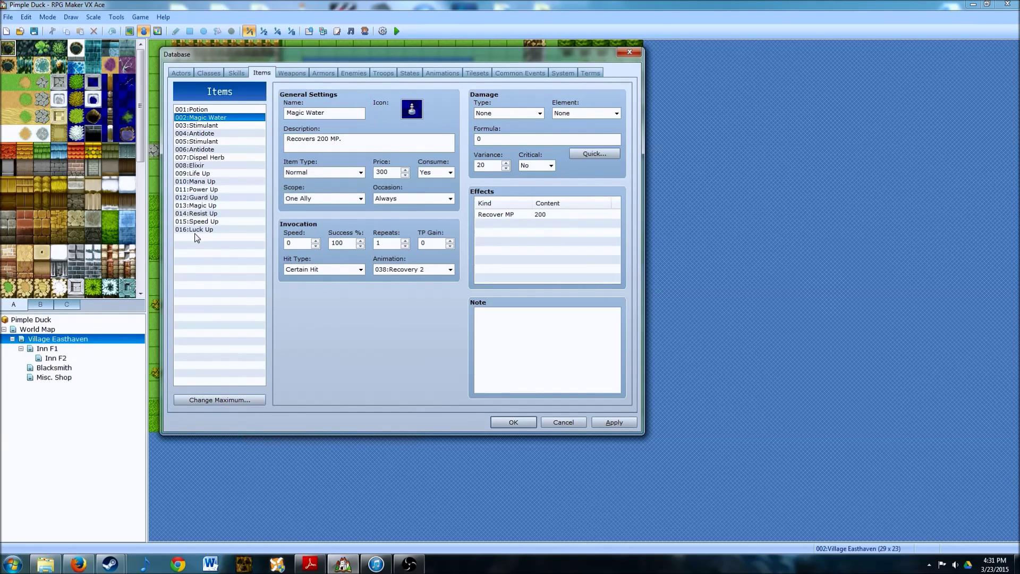
Step: Reduce the maximum number of item entries to 4
{"action": "left_click", "coordinate": [206, 399]}
{"action": "left_click_drag", "start_coordinate": [213, 369], "coordinate": [345, 123]}
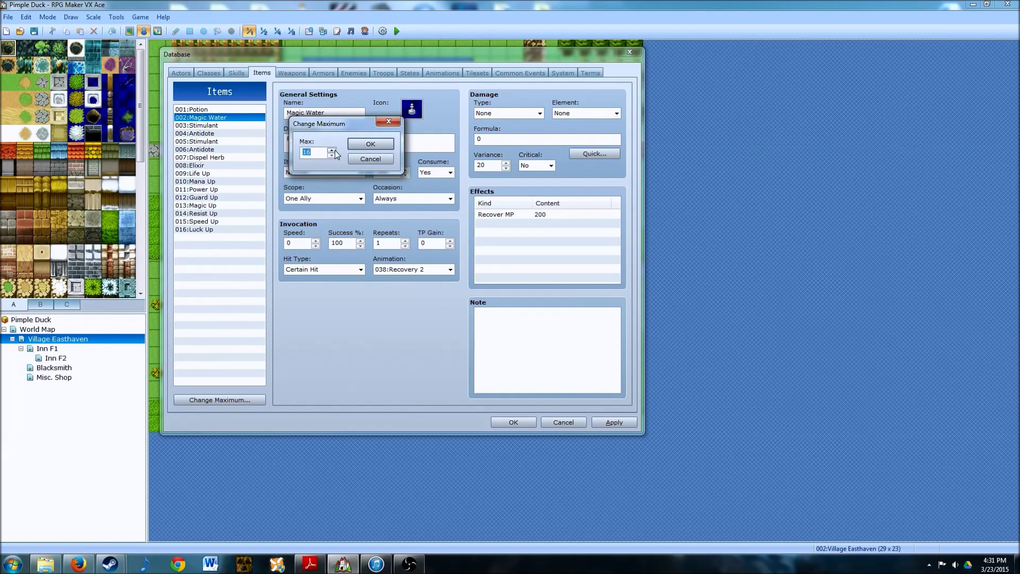
{"action": "type", "text": "4"}
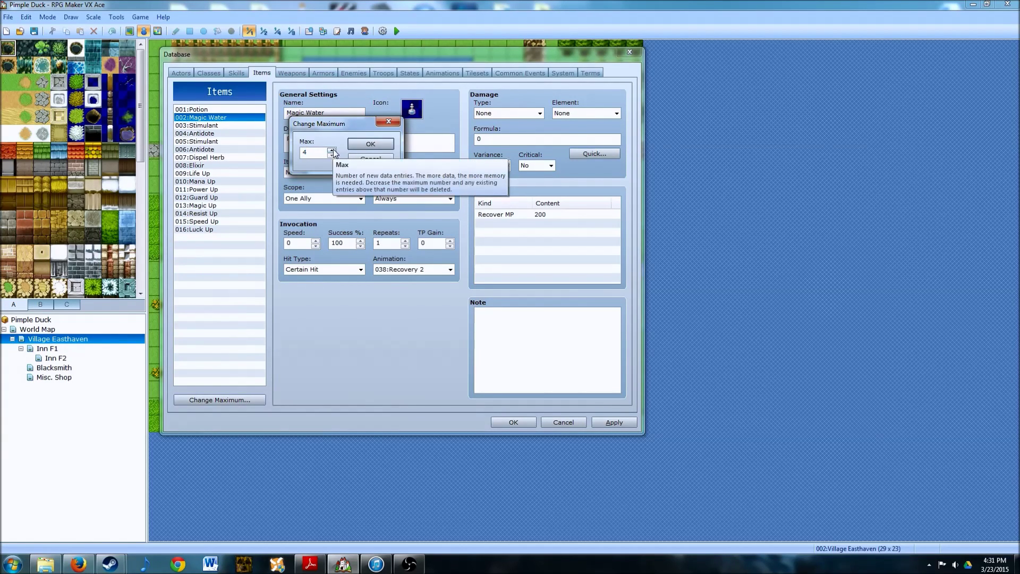
{"action": "left_click", "coordinate": [370, 144]}
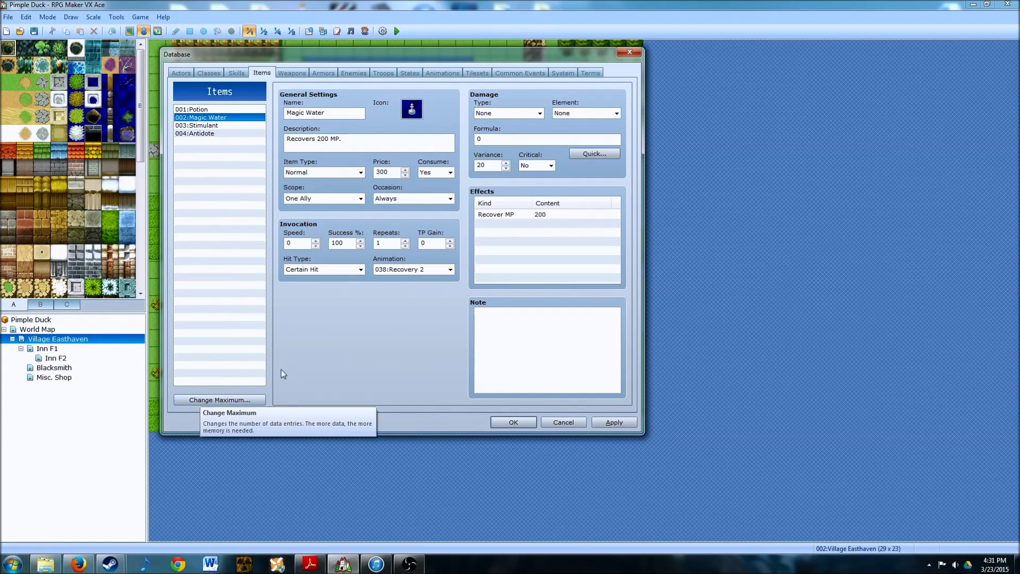
Step: Raise the maximum number of items to 5 to add an empty entry at the end of the list
{"action": "left_click", "coordinate": [206, 398]}
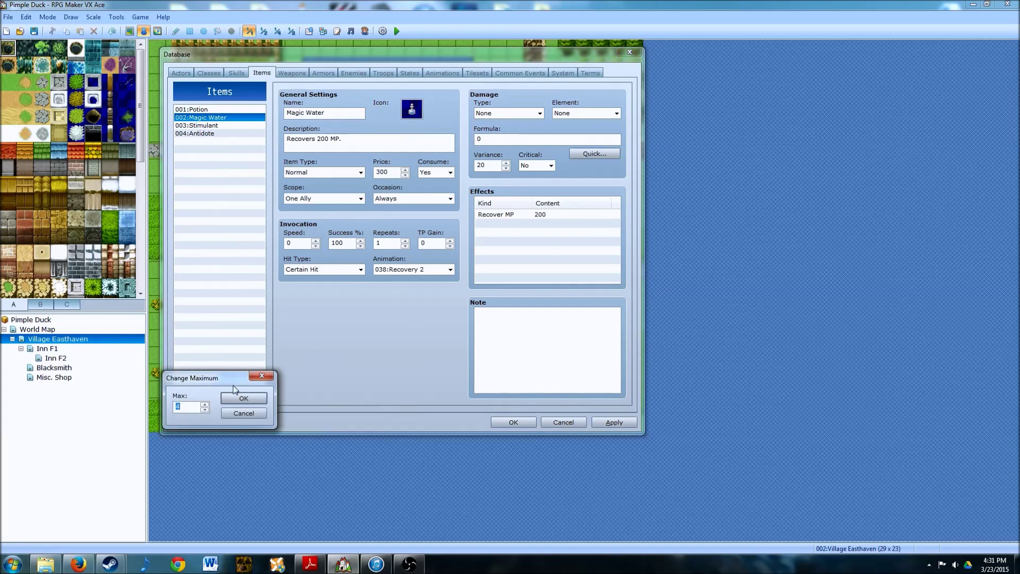
{"action": "left_click_drag", "start_coordinate": [218, 372], "coordinate": [337, 110]}
{"action": "left_click", "coordinate": [320, 137]}
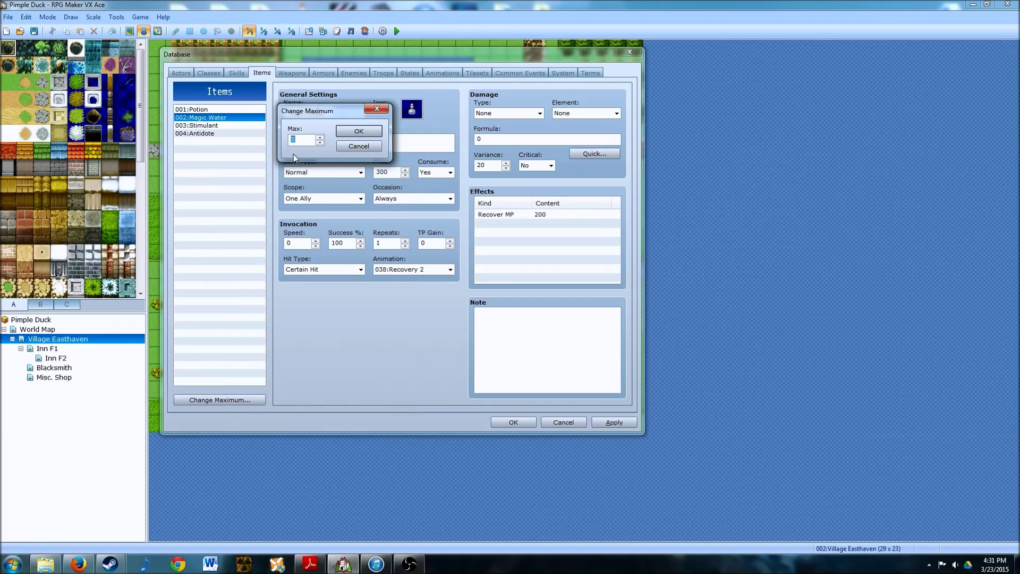
{"action": "left_click", "coordinate": [354, 133]}
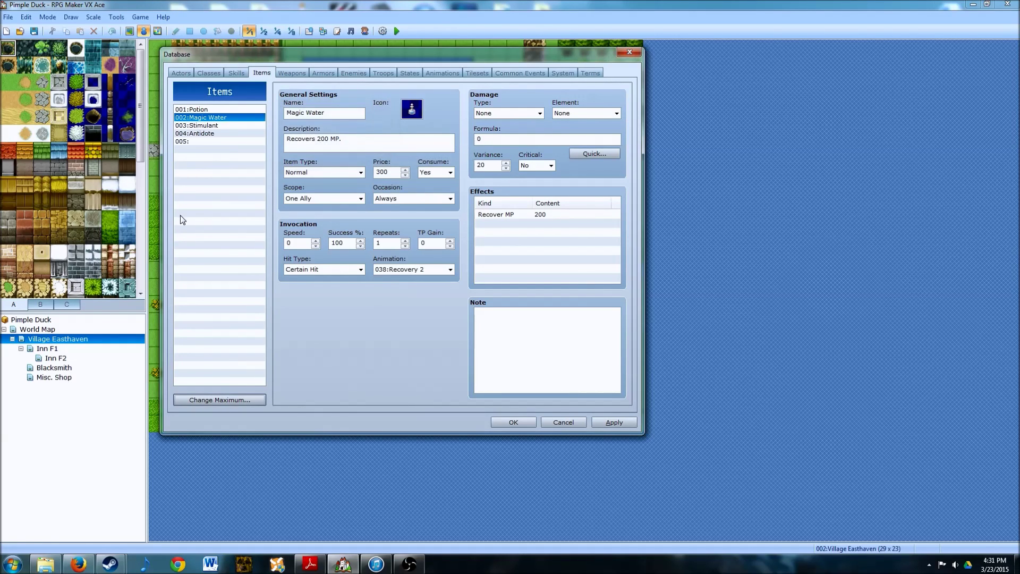
Step: Name the empty fifth item Collyrium and assign it a small bottle icon
{"action": "left_click", "coordinate": [219, 141]}
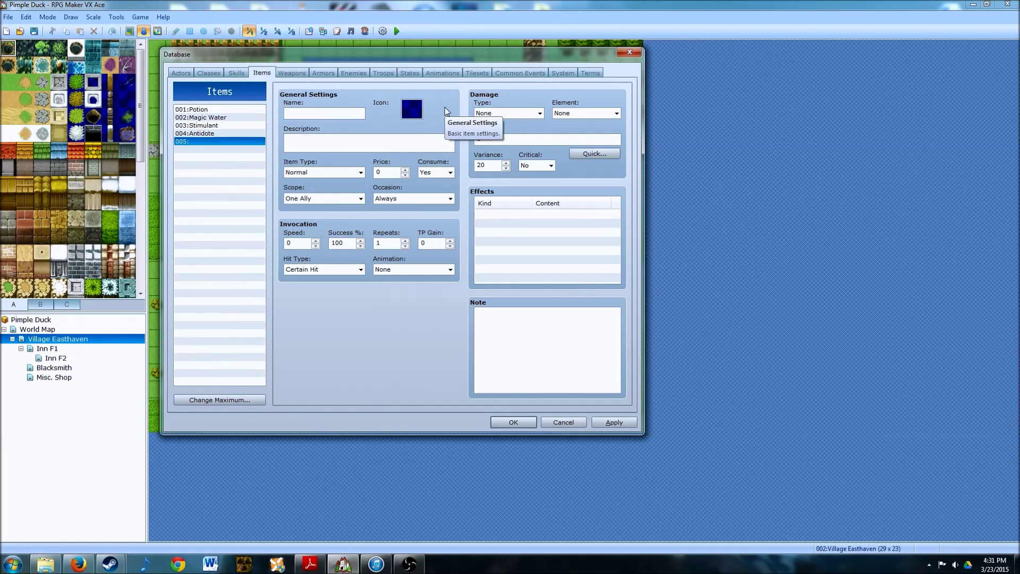
{"action": "key", "text": "Tab"}
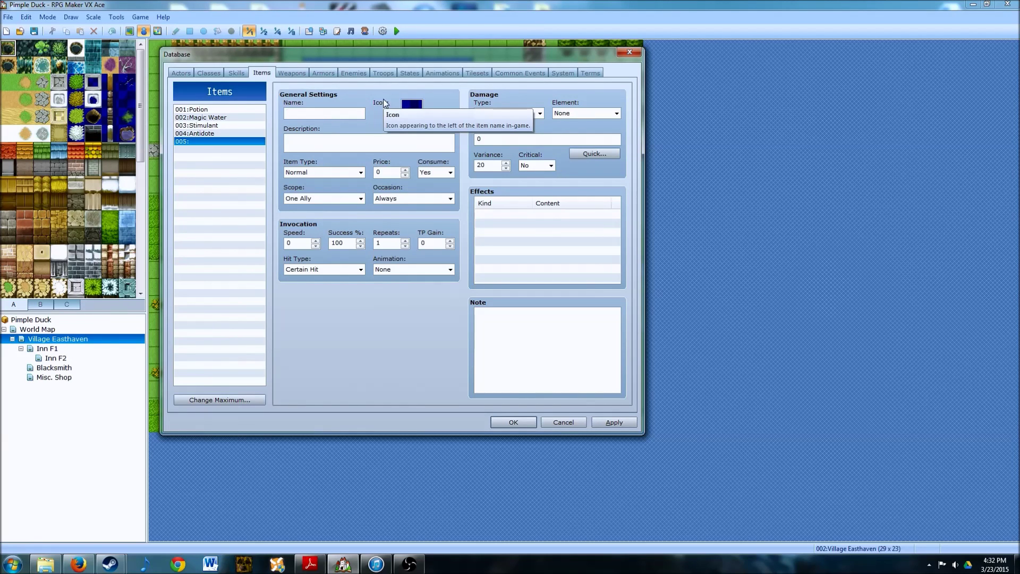
{"action": "type", "text": "Collyrium"}
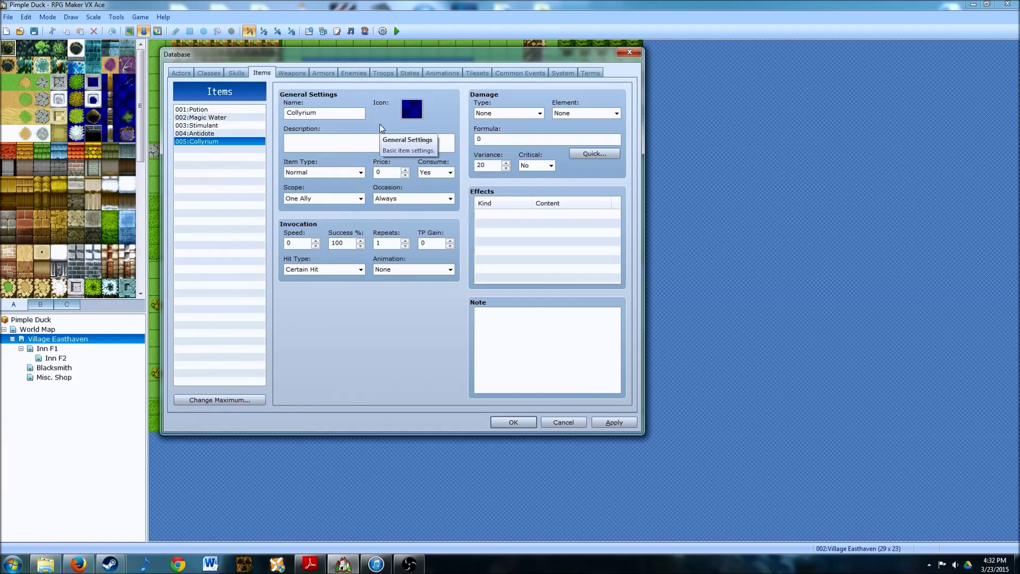
{"action": "double_click", "coordinate": [406, 112]}
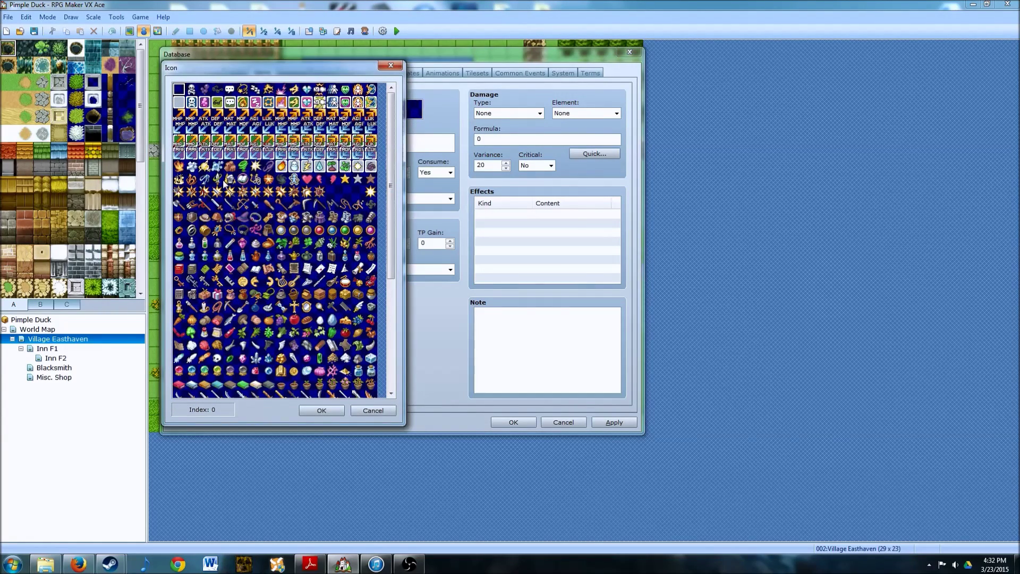
{"action": "left_click", "coordinate": [204, 256]}
{"action": "left_click", "coordinate": [317, 411]}
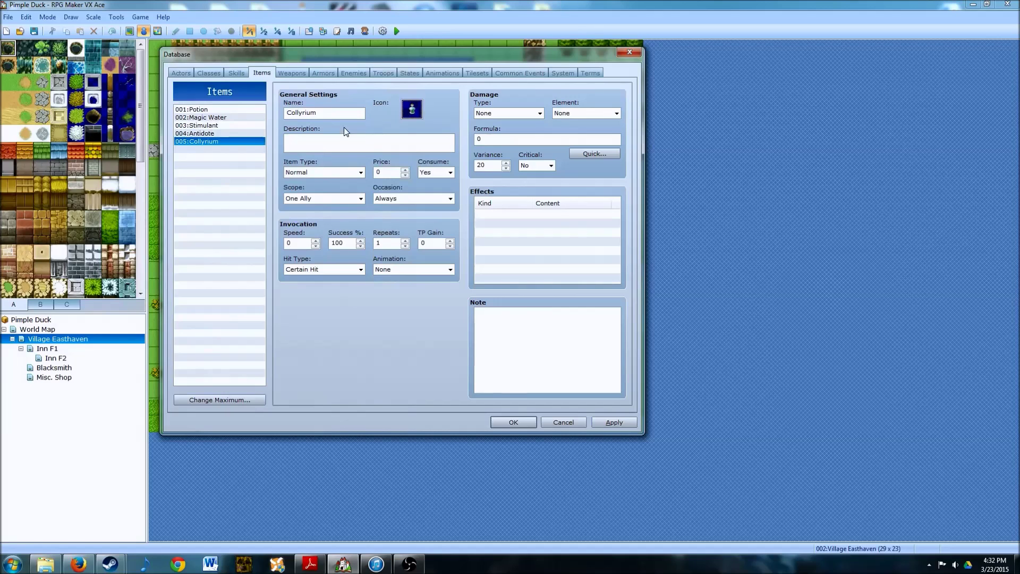
Step: Enter the Collyrium item's description as "This elixer will cure blindness."
{"action": "left_click", "coordinate": [317, 144]}
{"action": "type", "text": "This elixer will cure blindness"}
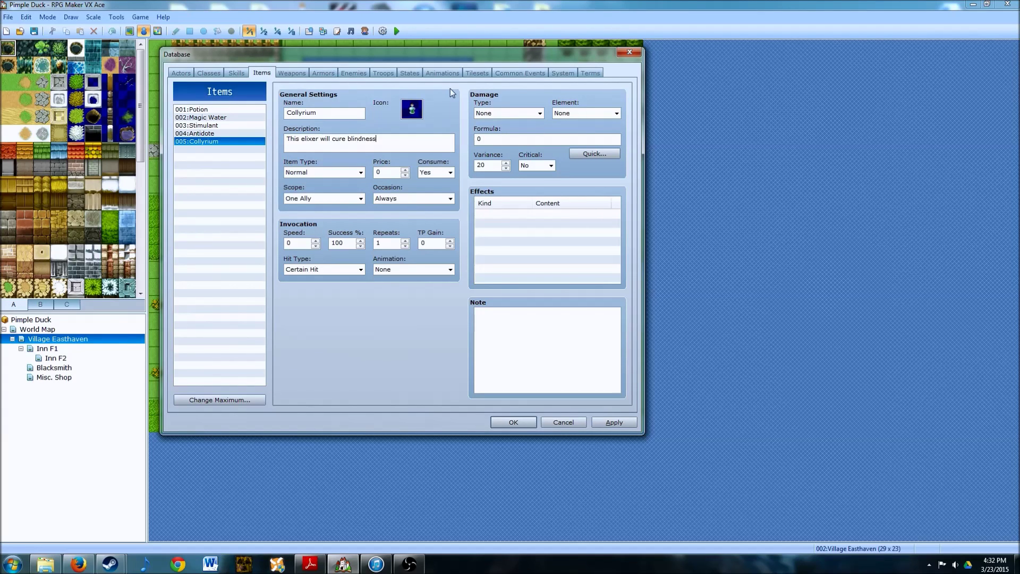
{"action": "type", "text": "."}
Step: Keep Collyrium's item type as Normal and set its price to 30
{"action": "left_click", "coordinate": [330, 172]}
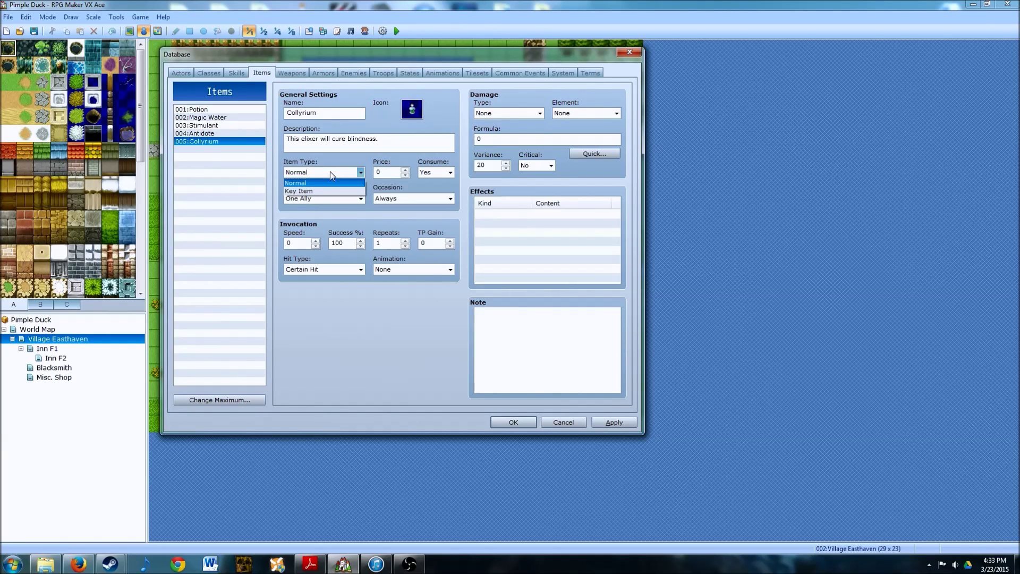
{"action": "left_click", "coordinate": [304, 183]}
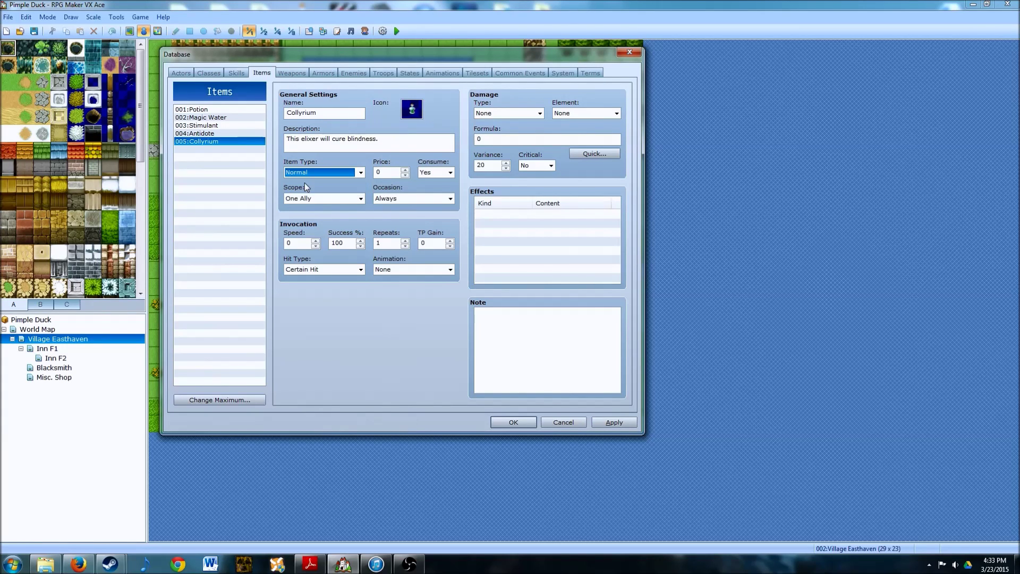
{"action": "key", "text": "Tab"}
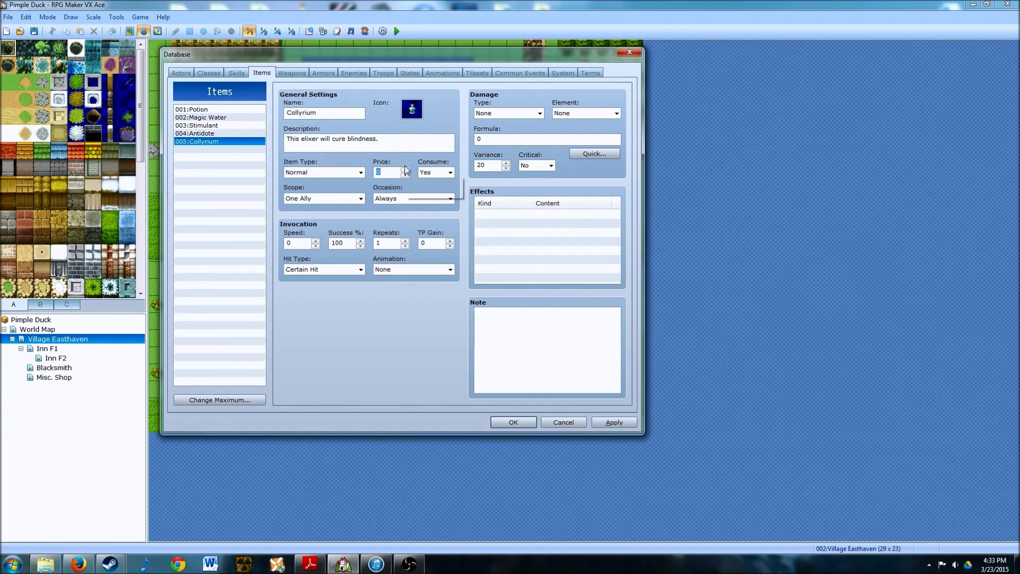
{"action": "type", "text": "30"}
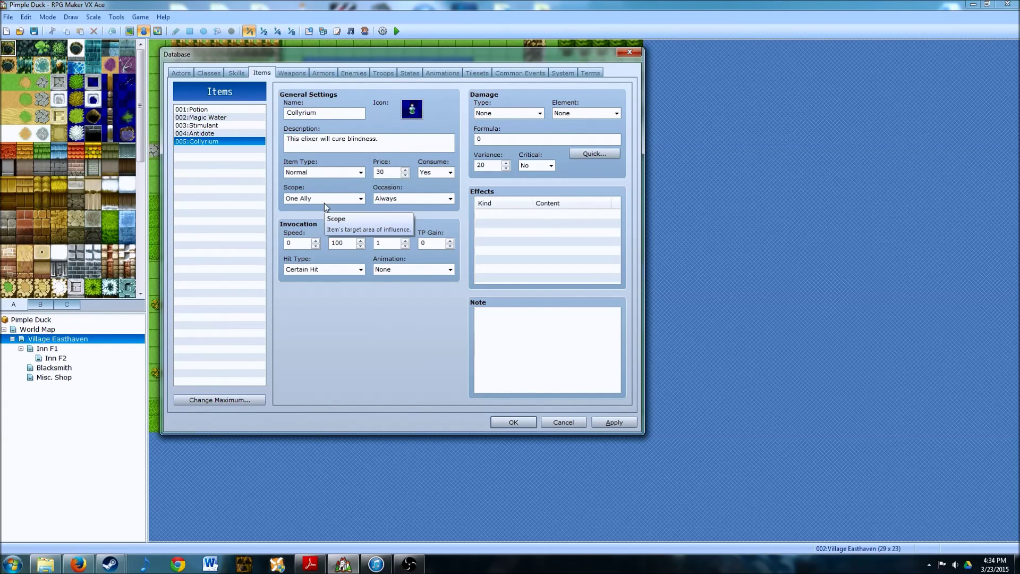
Step: Set Collyrium's scope to One Ally and its occasion to Only in Battle
{"action": "left_click", "coordinate": [359, 200]}
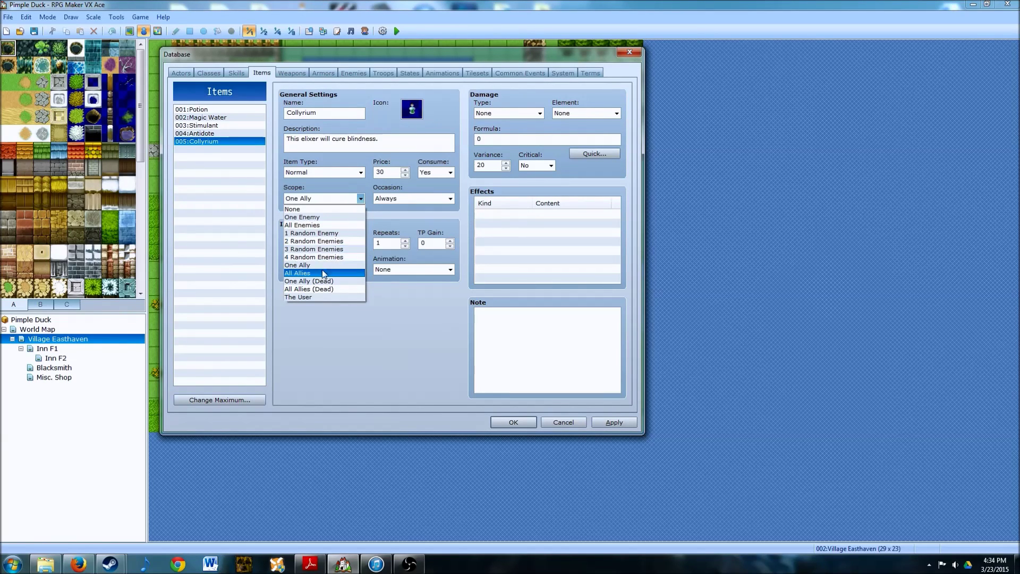
{"action": "left_click", "coordinate": [299, 265]}
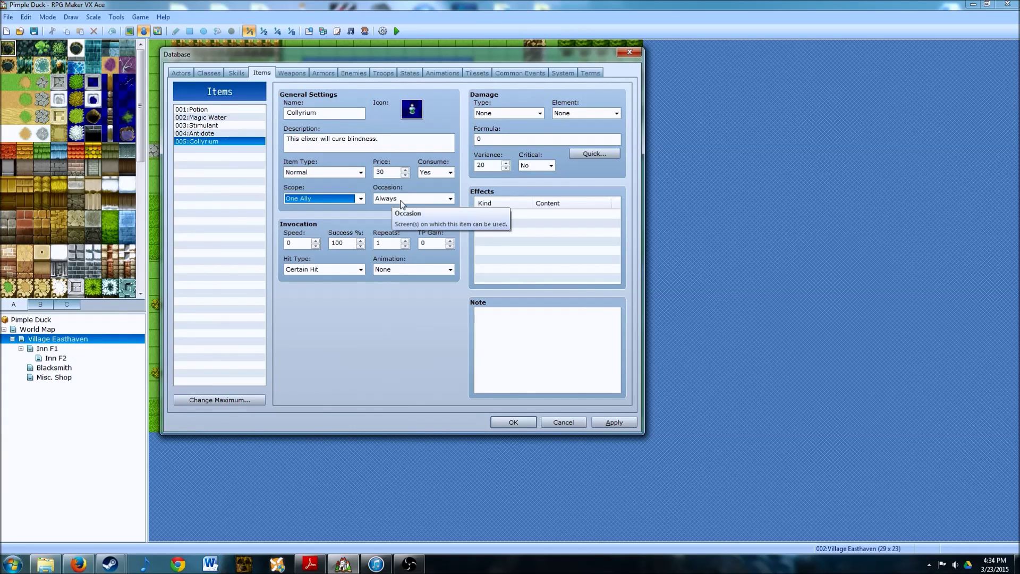
{"action": "left_click", "coordinate": [433, 200]}
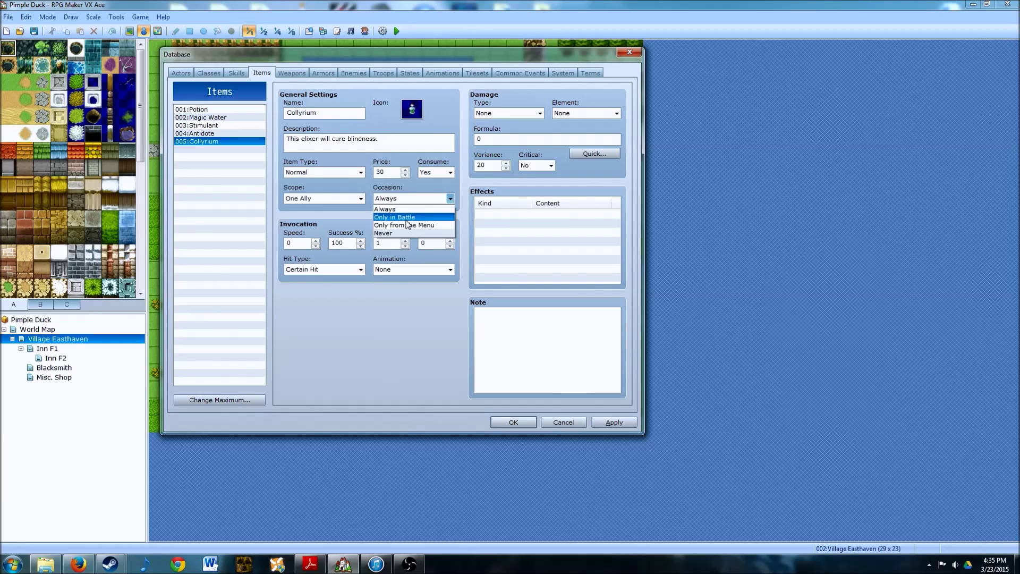
{"action": "left_click", "coordinate": [390, 217]}
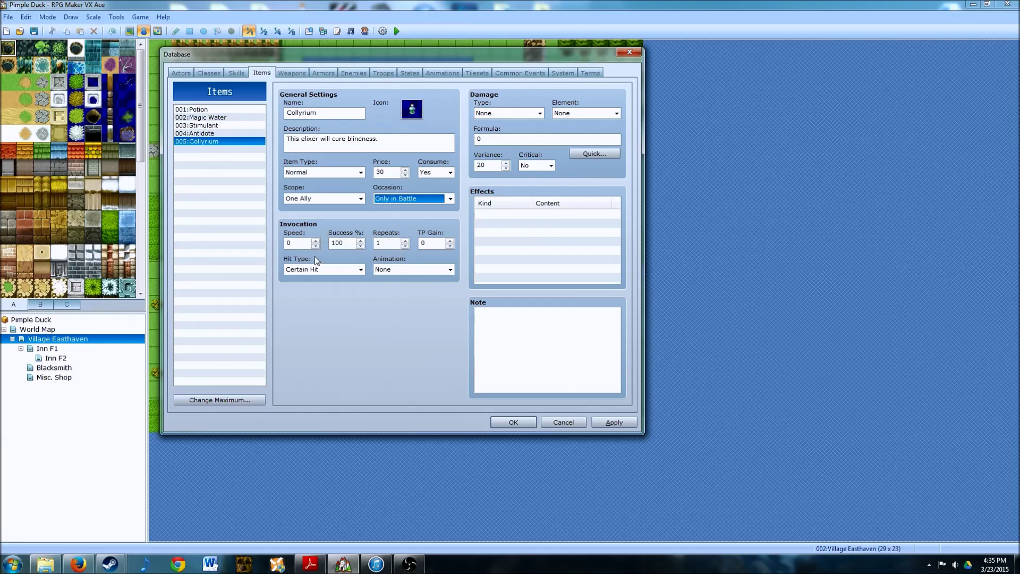
{"action": "mouse_move", "coordinate": [290, 243]}
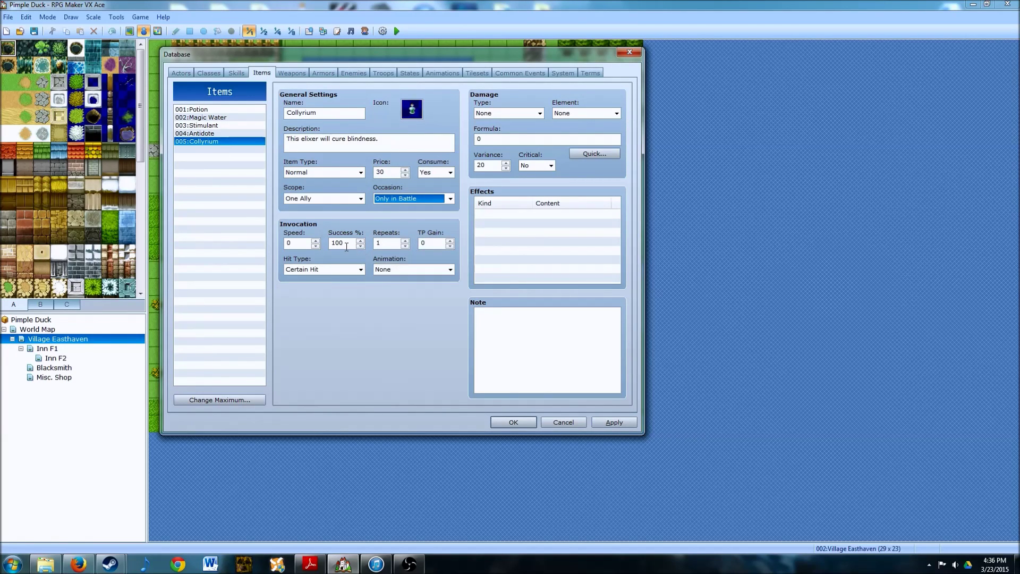
{"action": "left_click", "coordinate": [404, 240]}
{"action": "left_click", "coordinate": [405, 240]}
{"action": "left_click", "coordinate": [405, 240]}
{"action": "left_click", "coordinate": [405, 240]}
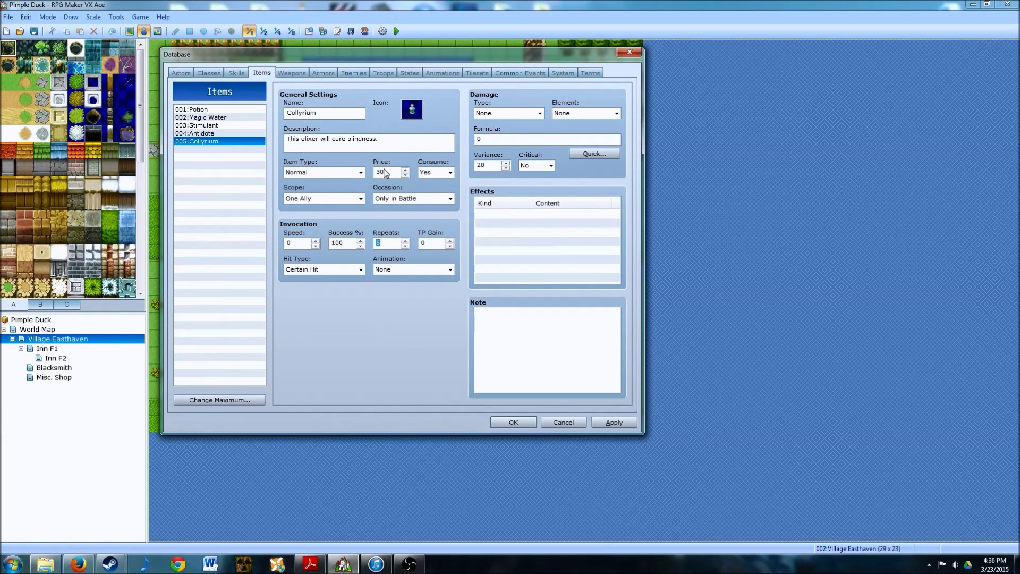
{"action": "left_click", "coordinate": [404, 246]}
{"action": "left_click", "coordinate": [404, 246]}
{"action": "left_click", "coordinate": [404, 247]}
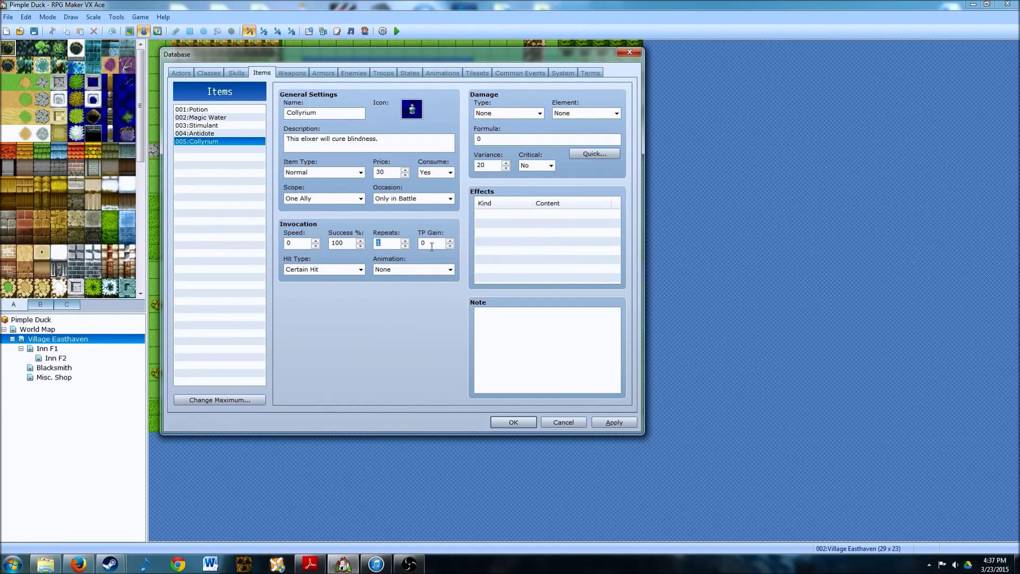
Step: Keep Collyrium's hit type as Certain Hit and set its animation to 041:Restore 2
{"action": "left_click", "coordinate": [337, 269]}
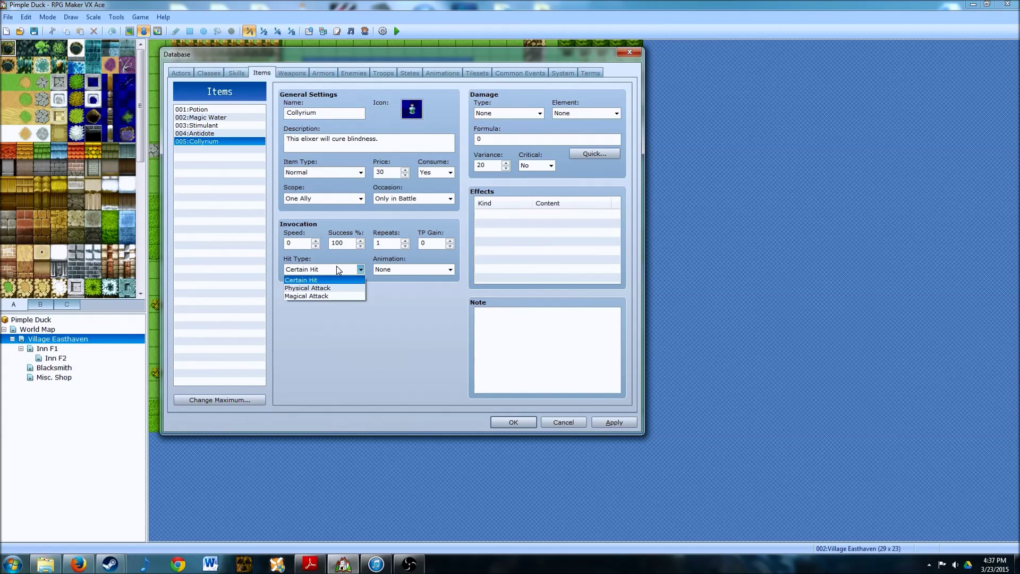
{"action": "left_click", "coordinate": [300, 282]}
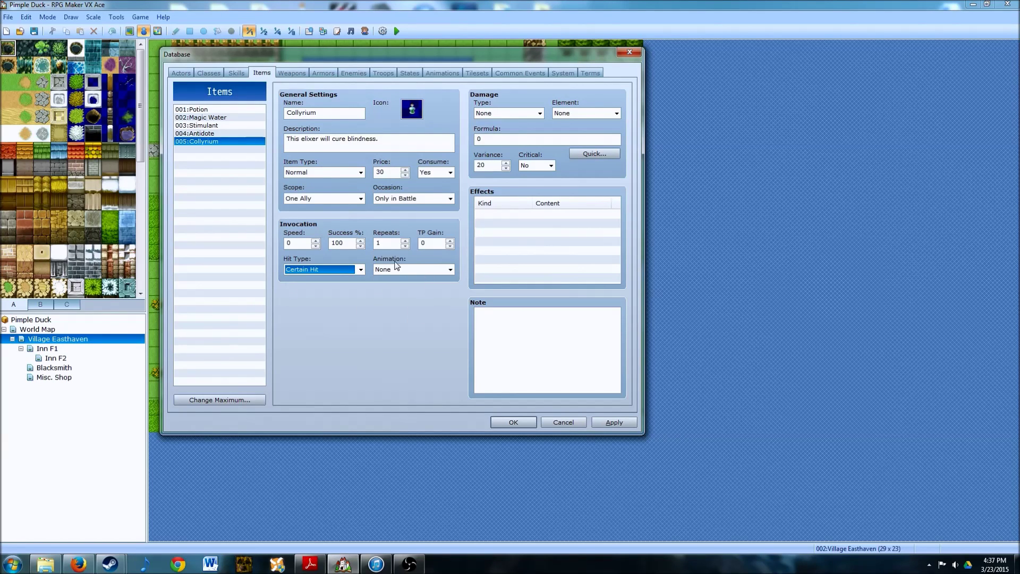
{"action": "left_click", "coordinate": [451, 269]}
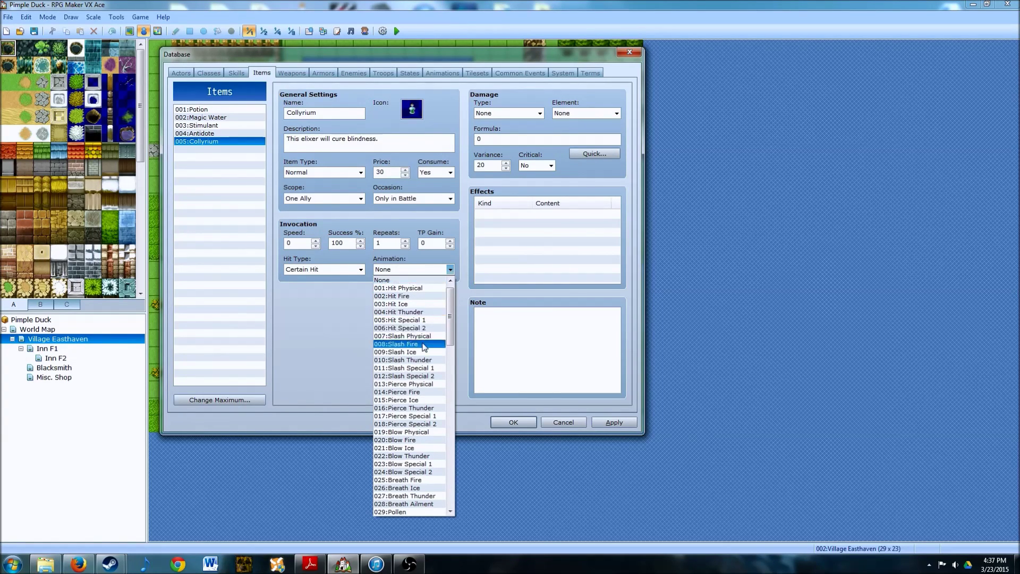
{"action": "scroll", "coordinate": [423, 363], "scroll_direction": "down", "scroll_amount": 11}
{"action": "scroll", "coordinate": [424, 363], "scroll_direction": "down", "scroll_amount": 4}
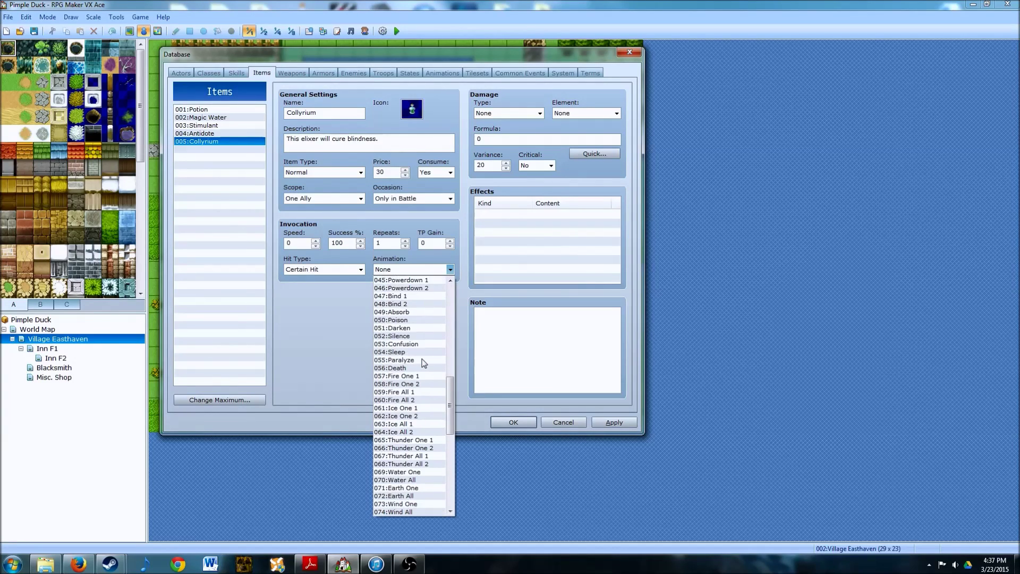
{"action": "scroll", "coordinate": [393, 315], "scroll_direction": "up", "scroll_amount": 2}
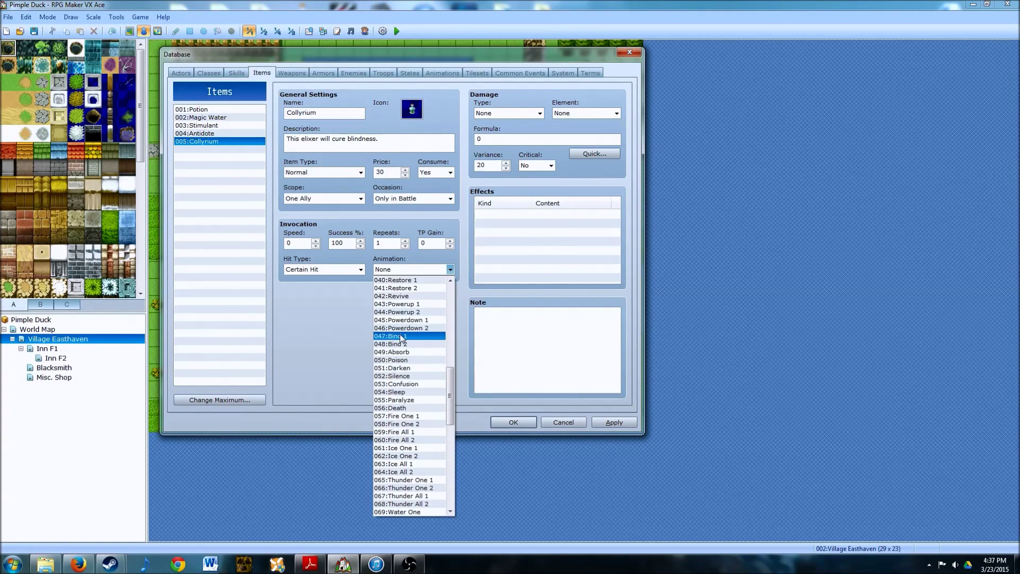
{"action": "left_click", "coordinate": [396, 288]}
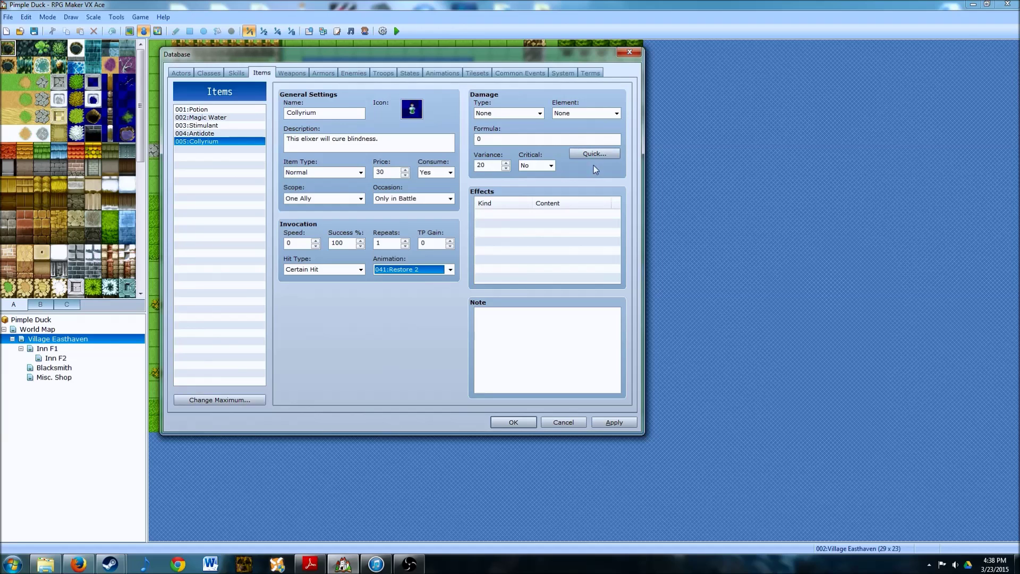
Step: Set Collyrium's damage variance to 0, keeping damage type and element at None and critical at No
{"action": "left_click", "coordinate": [505, 168]}
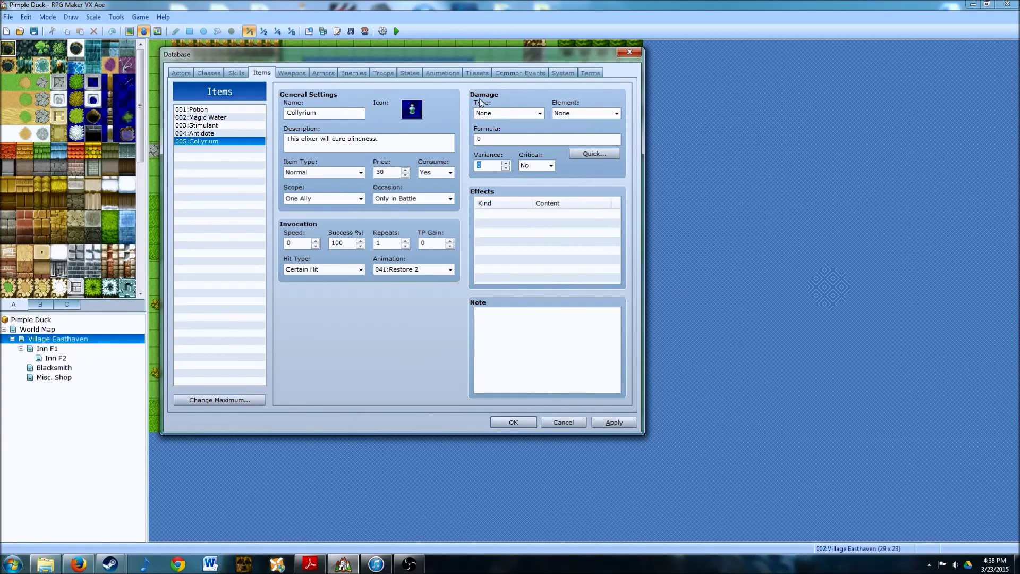
{"action": "left_click", "coordinate": [538, 110]}
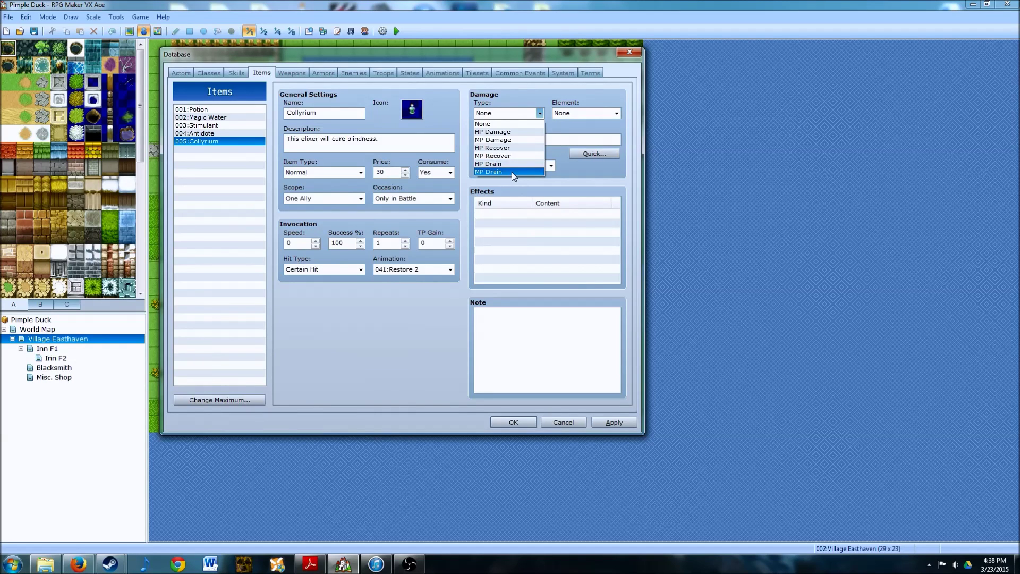
{"action": "left_click", "coordinate": [546, 101]}
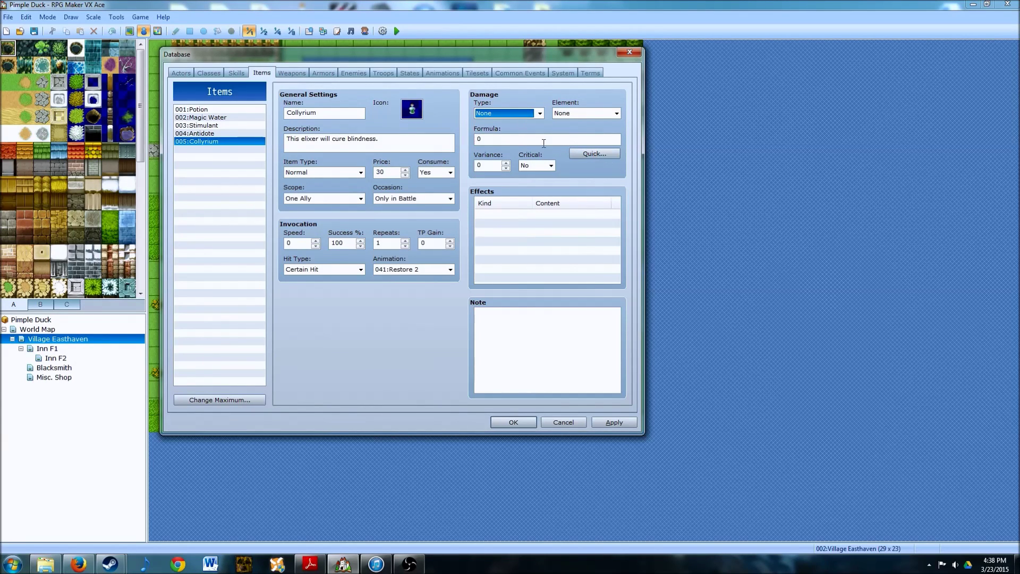
{"action": "left_click", "coordinate": [617, 112]}
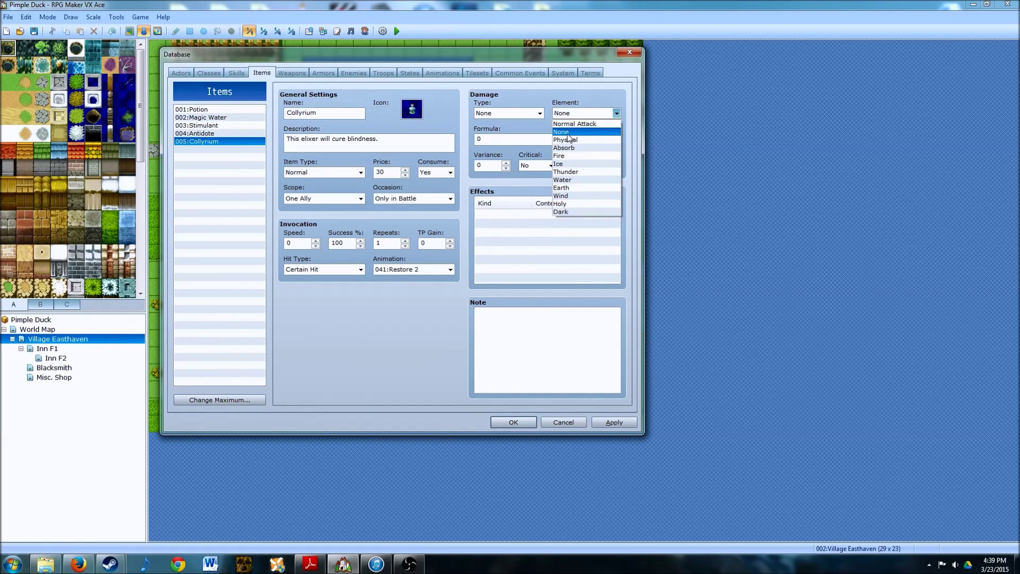
{"action": "left_click", "coordinate": [568, 134]}
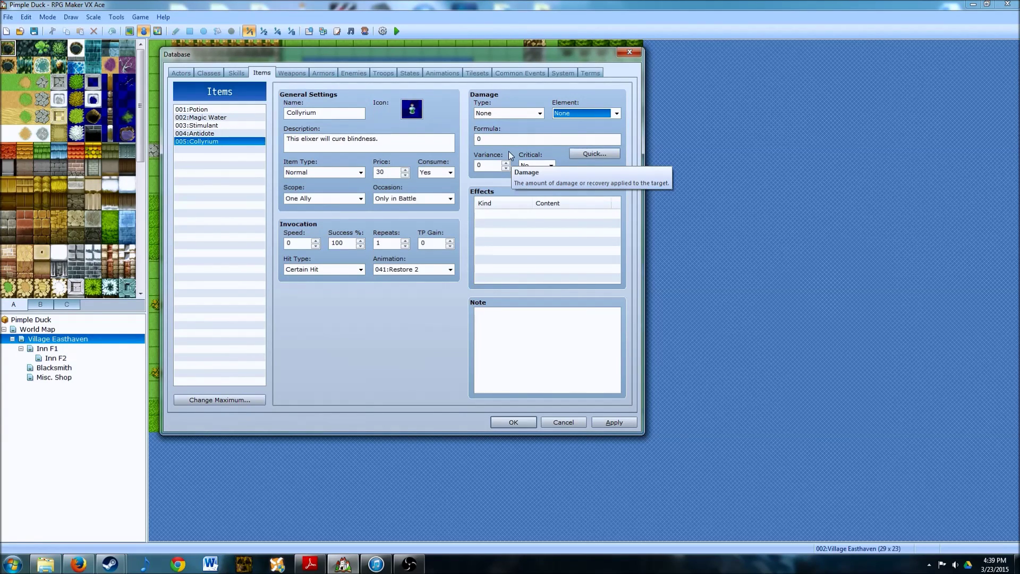
{"action": "mouse_move", "coordinate": [489, 165]}
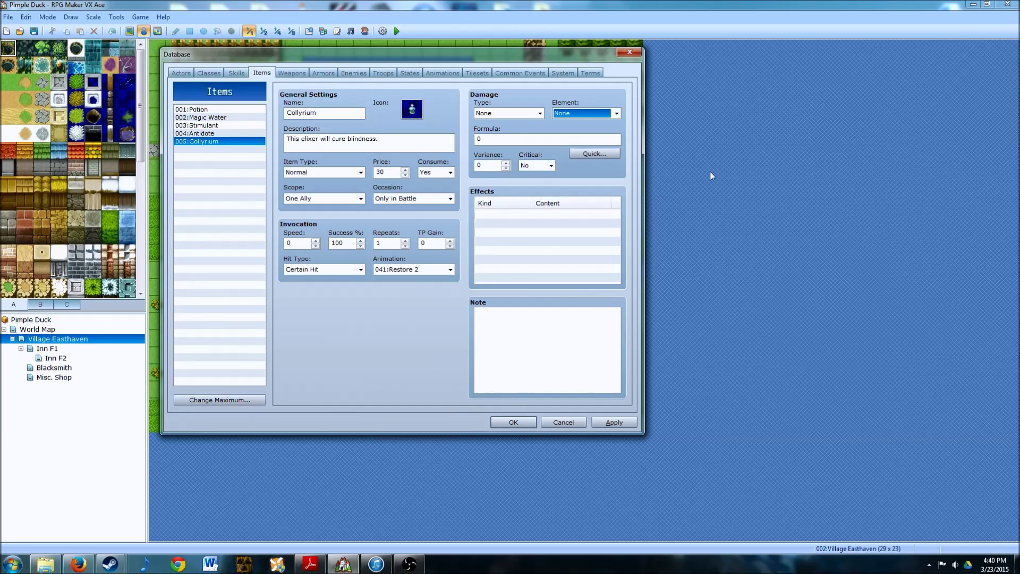
{"action": "left_click", "coordinate": [540, 166]}
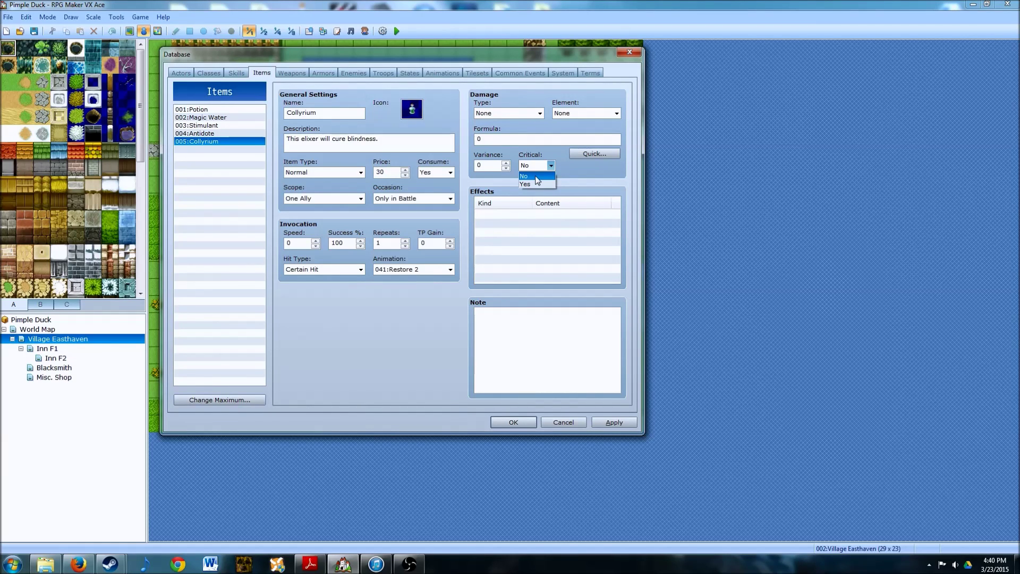
{"action": "left_click", "coordinate": [572, 162]}
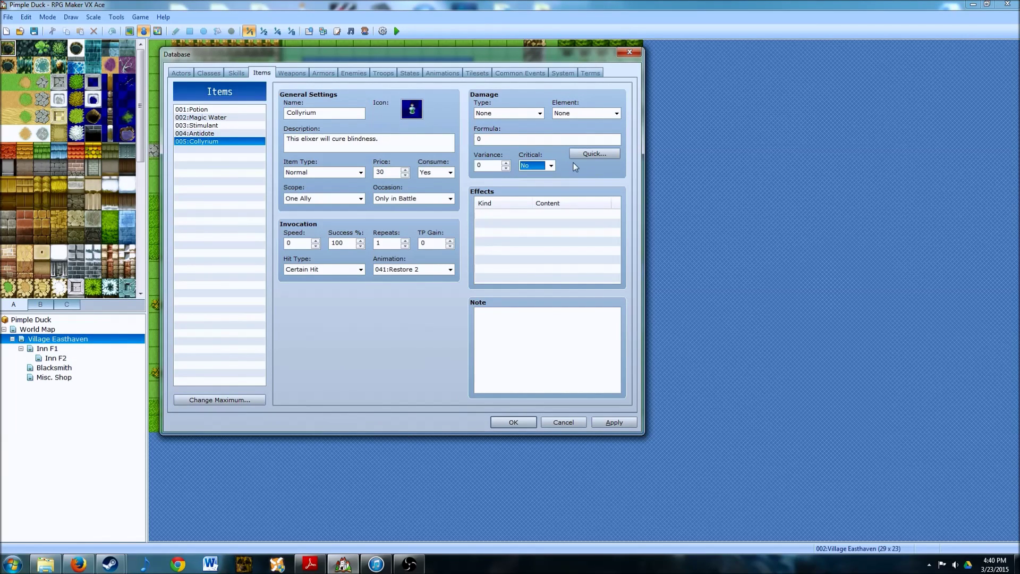
Step: Add a Remove State effect for Blind at 100% to Collyrium, then apply the changes and close the database
{"action": "double_click", "coordinate": [501, 215]}
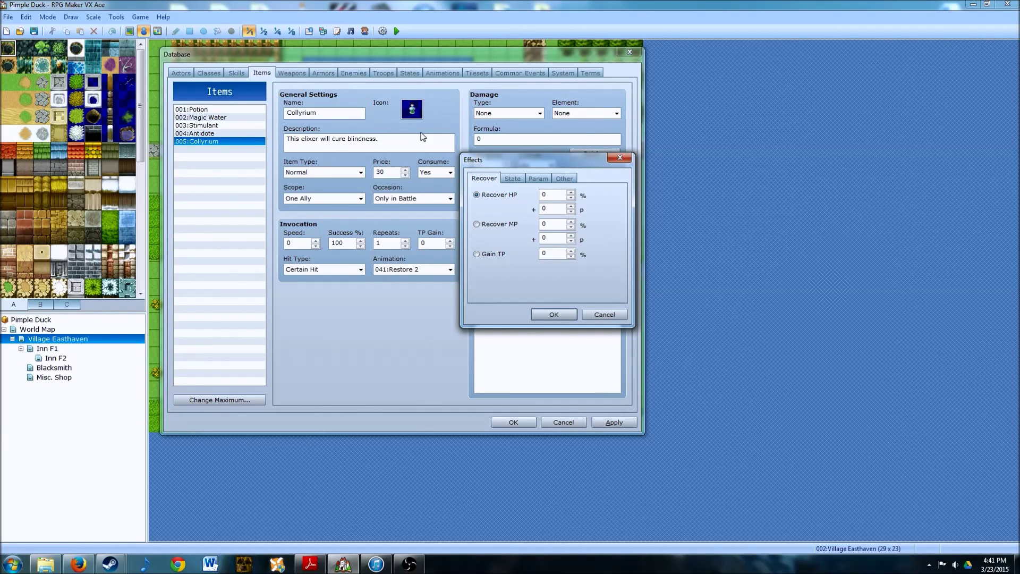
{"action": "left_click", "coordinate": [513, 180]}
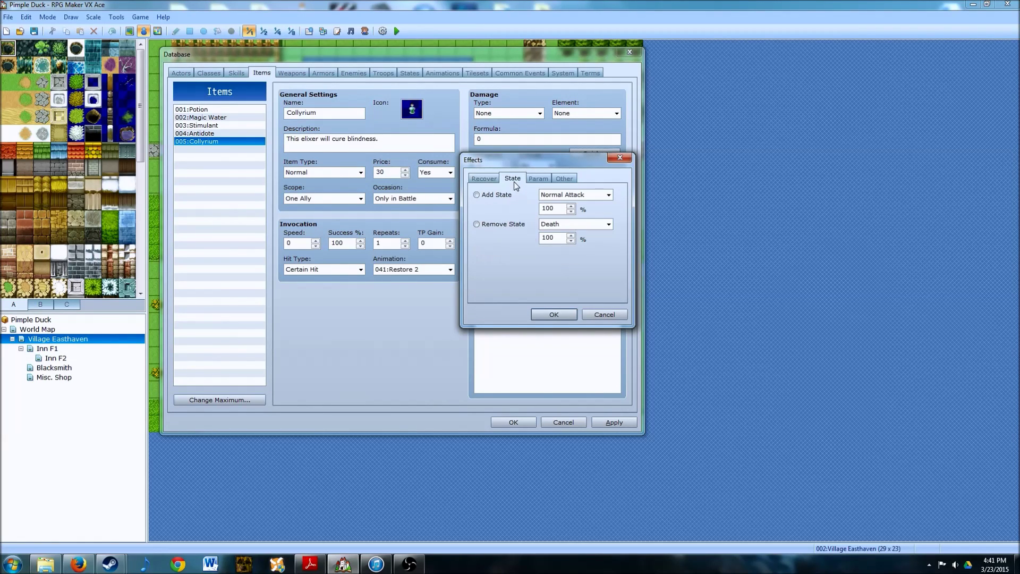
{"action": "left_click", "coordinate": [477, 224]}
{"action": "left_click", "coordinate": [610, 223]}
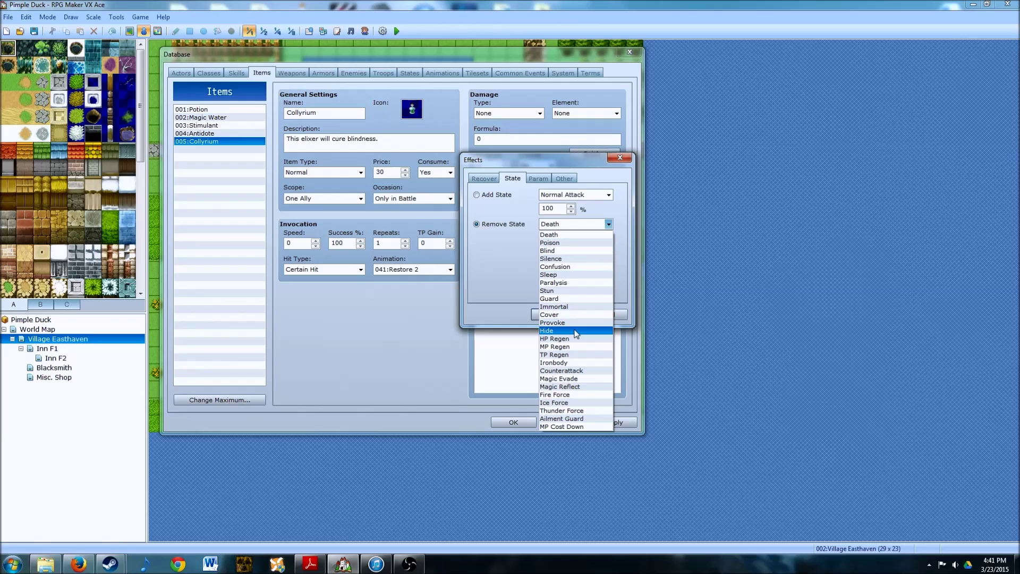
{"action": "left_click", "coordinate": [555, 250]}
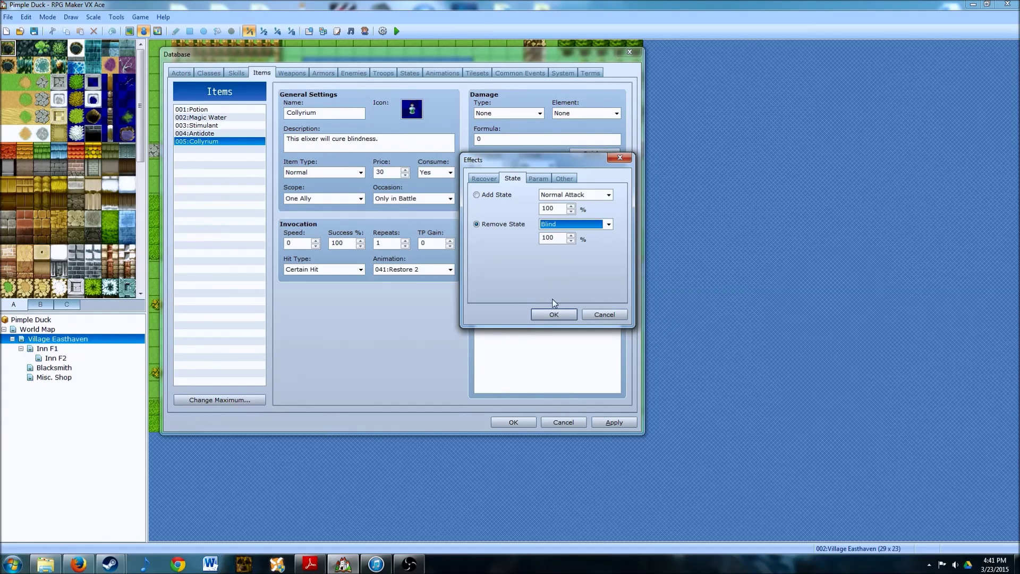
{"action": "left_click", "coordinate": [542, 317]}
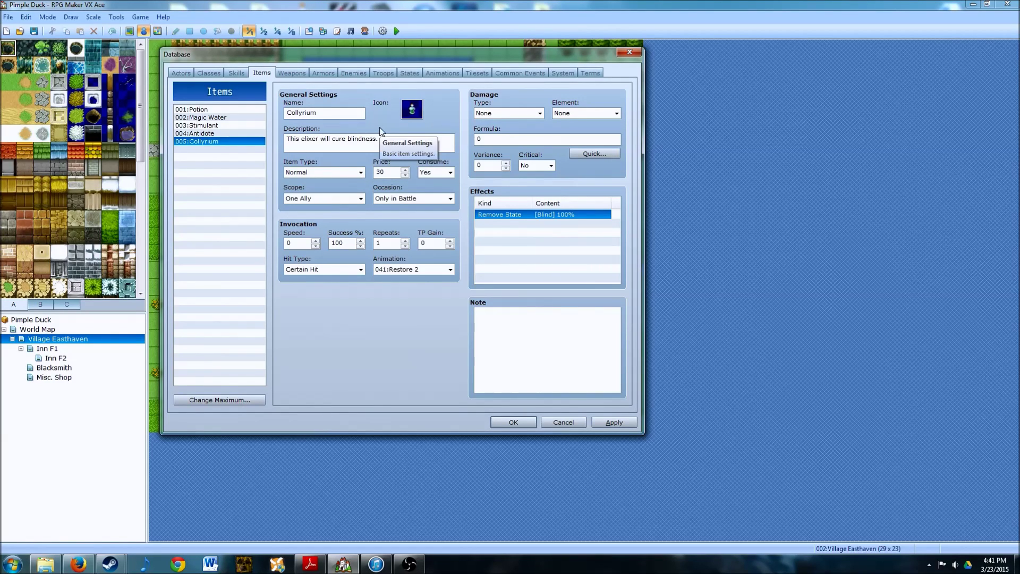
{"action": "left_click", "coordinate": [626, 422]}
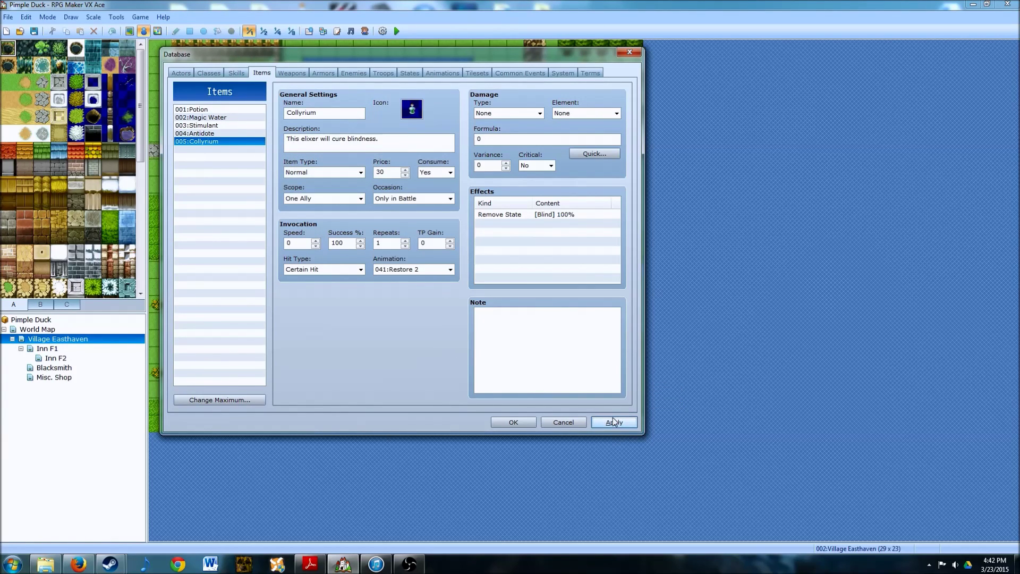
{"action": "left_click", "coordinate": [514, 421]}
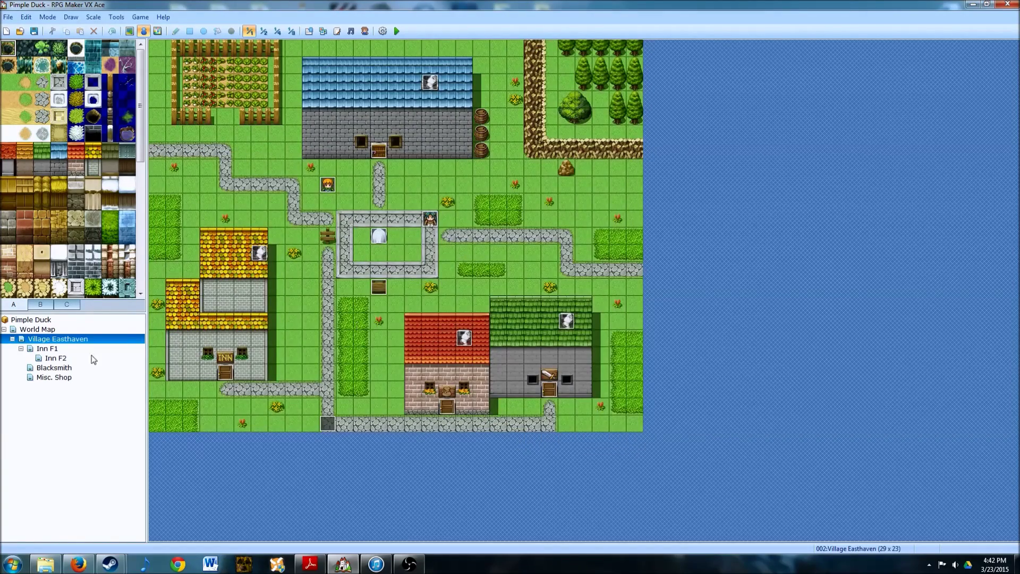
Step: Open the Shop Processing command of the shopkeeper event behind the counter on the Misc. Shop map for editing
{"action": "left_click", "coordinate": [46, 378]}
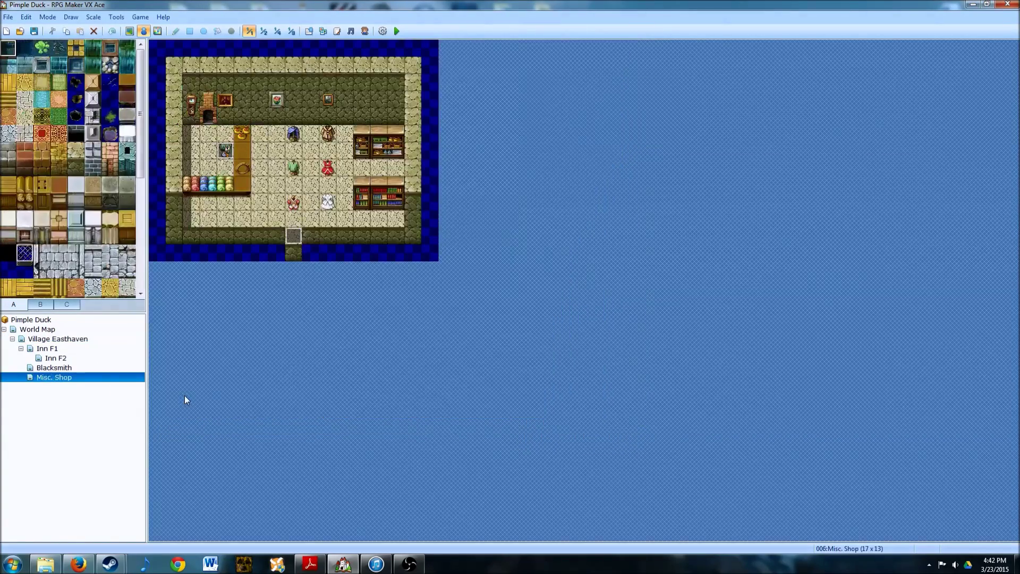
{"action": "double_click", "coordinate": [225, 152]}
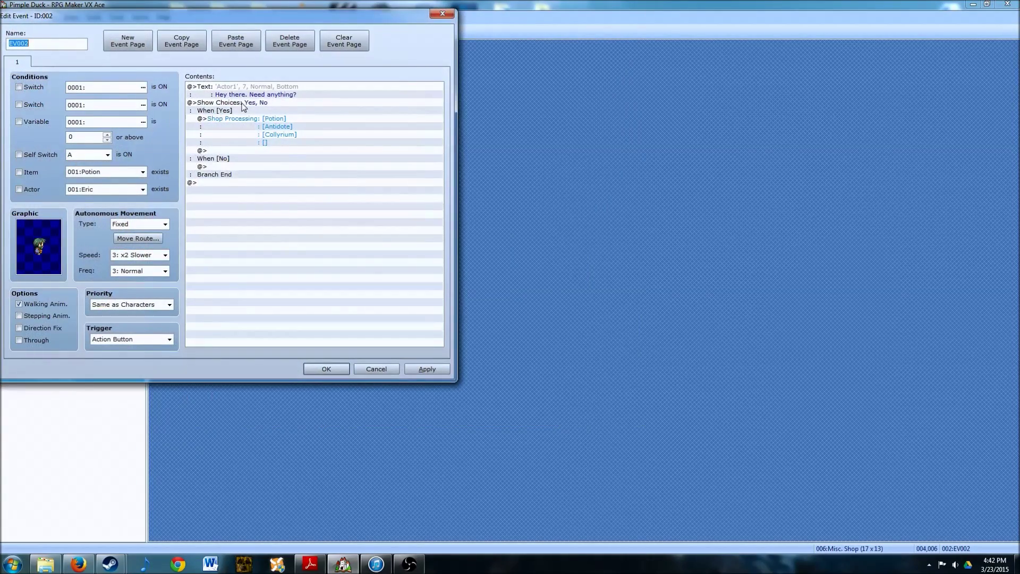
{"action": "left_click", "coordinate": [271, 121]}
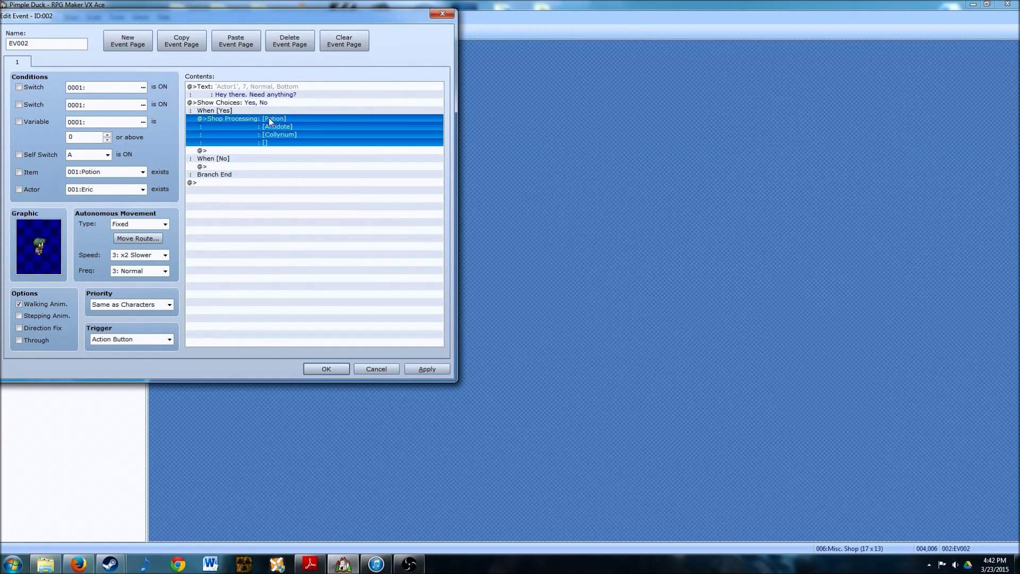
{"action": "right_click", "coordinate": [266, 123]}
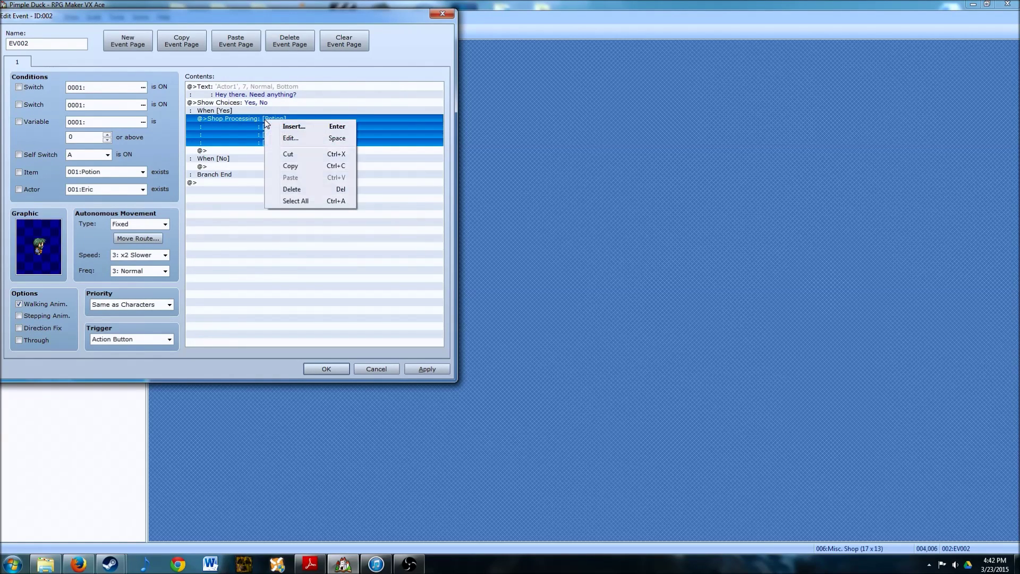
{"action": "left_click", "coordinate": [295, 140]}
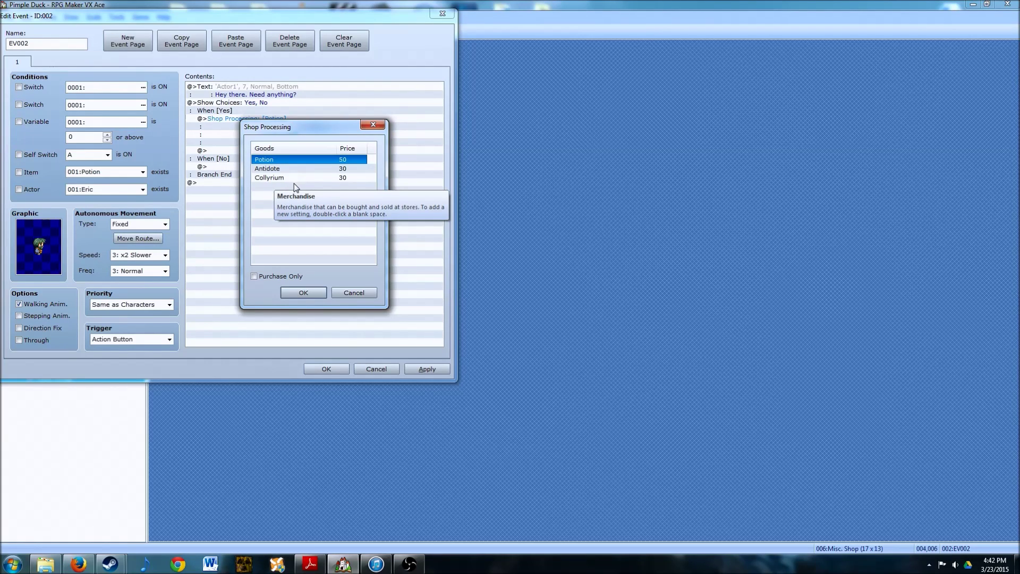
Step: Add 002:Magic Water at its standard price to the shop's goods below Collyrium
{"action": "left_click", "coordinate": [270, 187]}
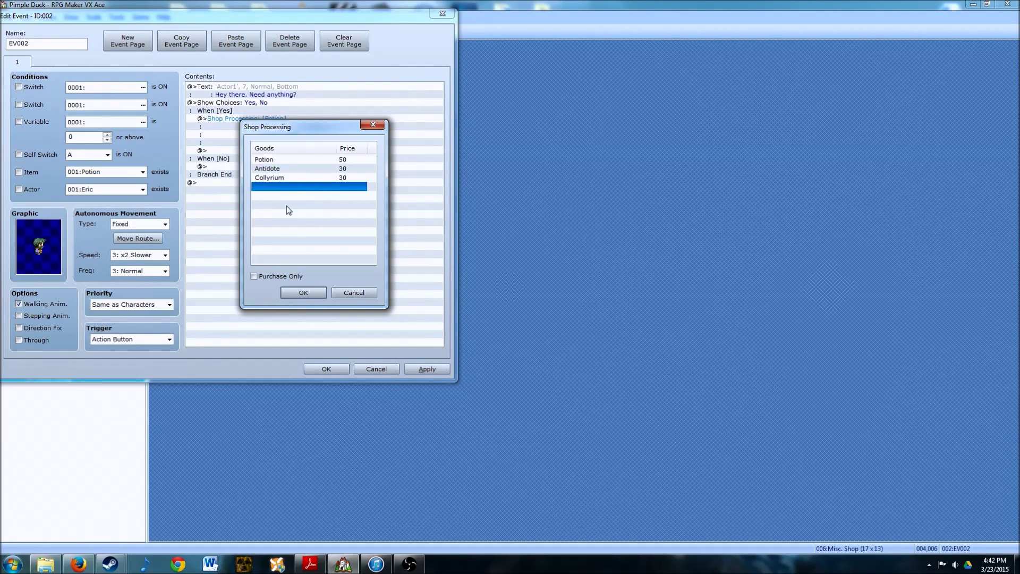
{"action": "right_click", "coordinate": [279, 188]}
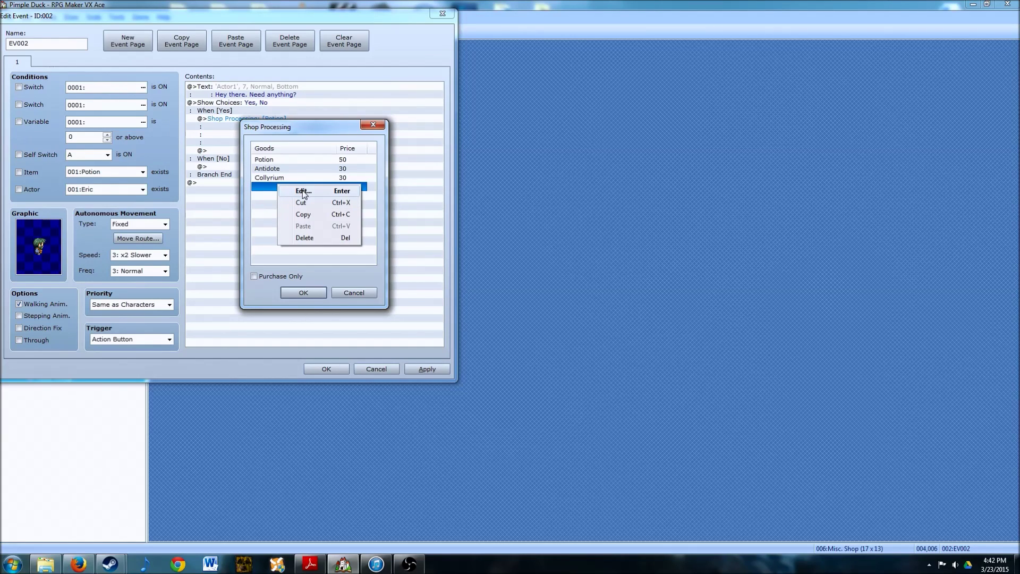
{"action": "left_click", "coordinate": [303, 191]}
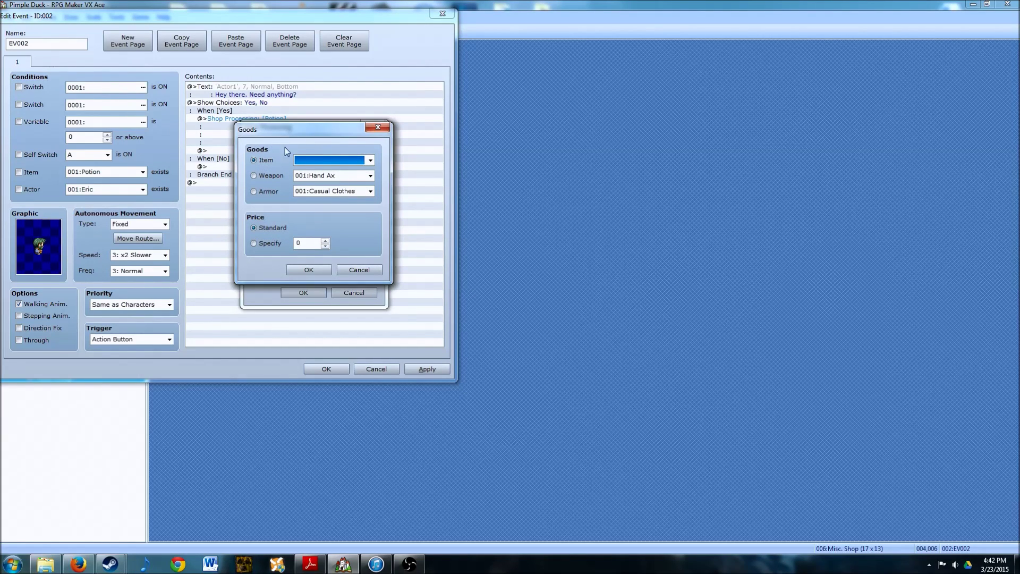
{"action": "left_click", "coordinate": [370, 160]}
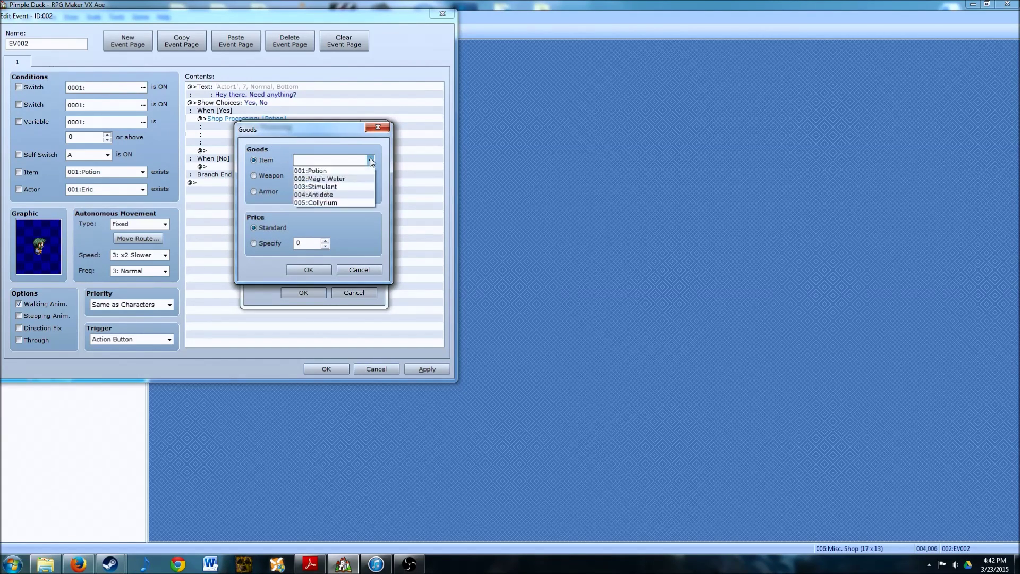
{"action": "left_click", "coordinate": [338, 178]}
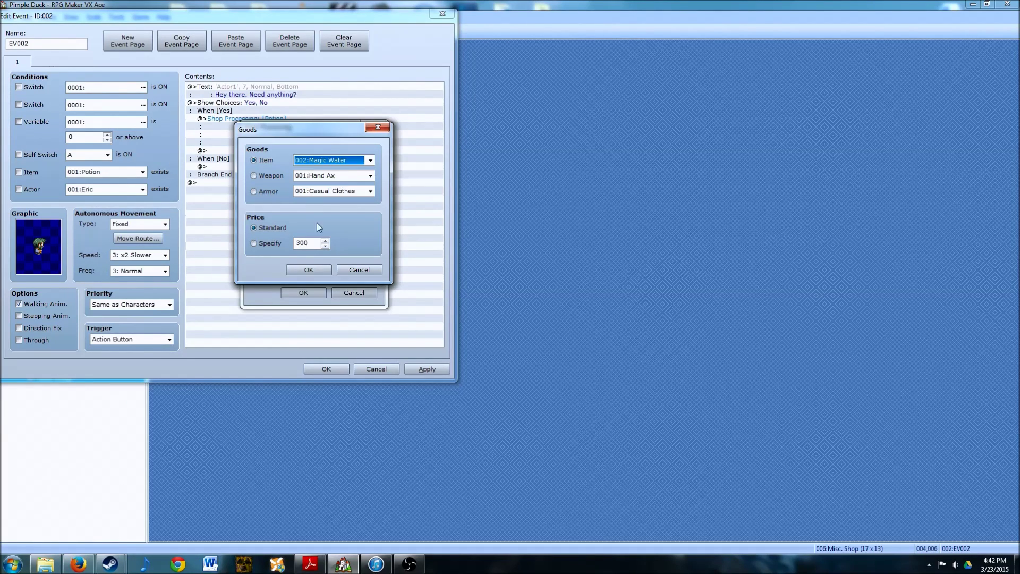
{"action": "left_click", "coordinate": [308, 270]}
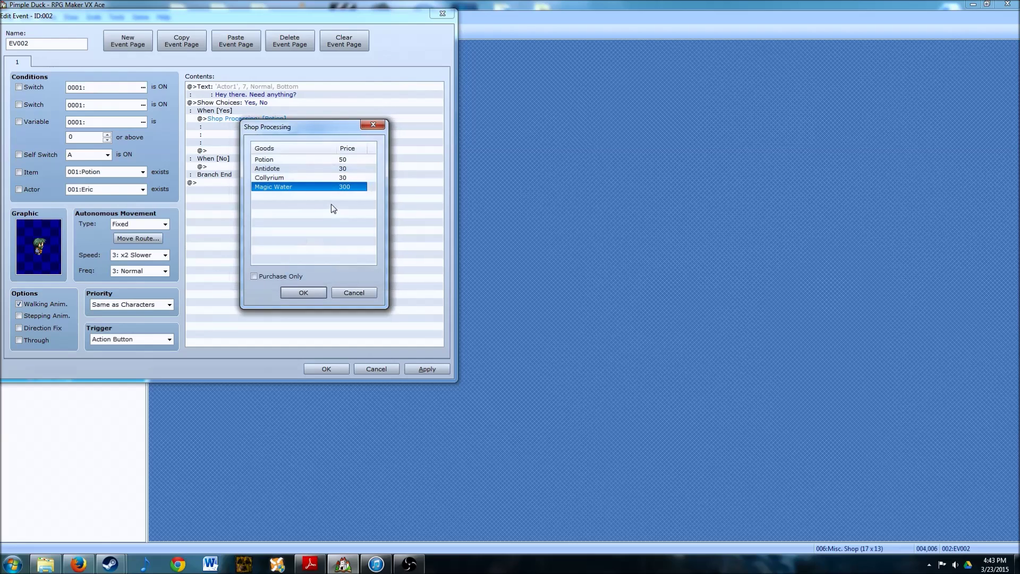
Step: Add 003:Stimulant at its standard price to the shop's goods below Magic Water
{"action": "left_click", "coordinate": [323, 196]}
{"action": "right_click", "coordinate": [322, 196]}
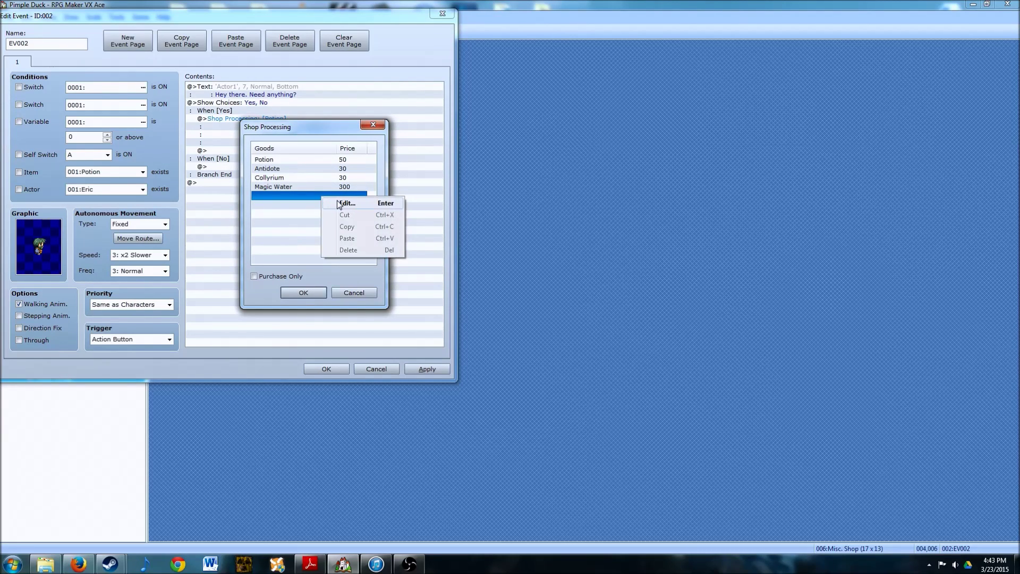
{"action": "left_click", "coordinate": [346, 202]}
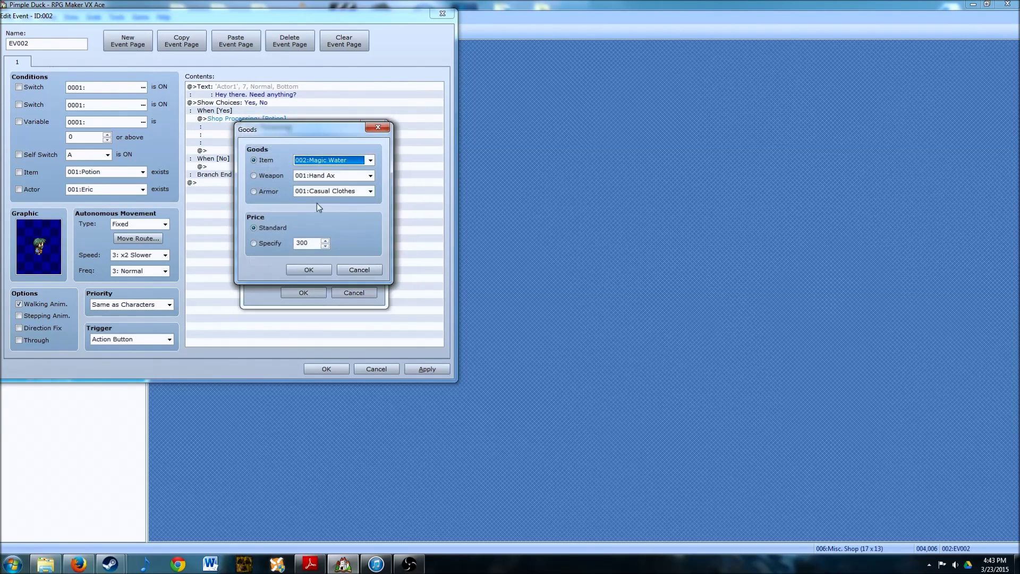
{"action": "left_click", "coordinate": [367, 161]}
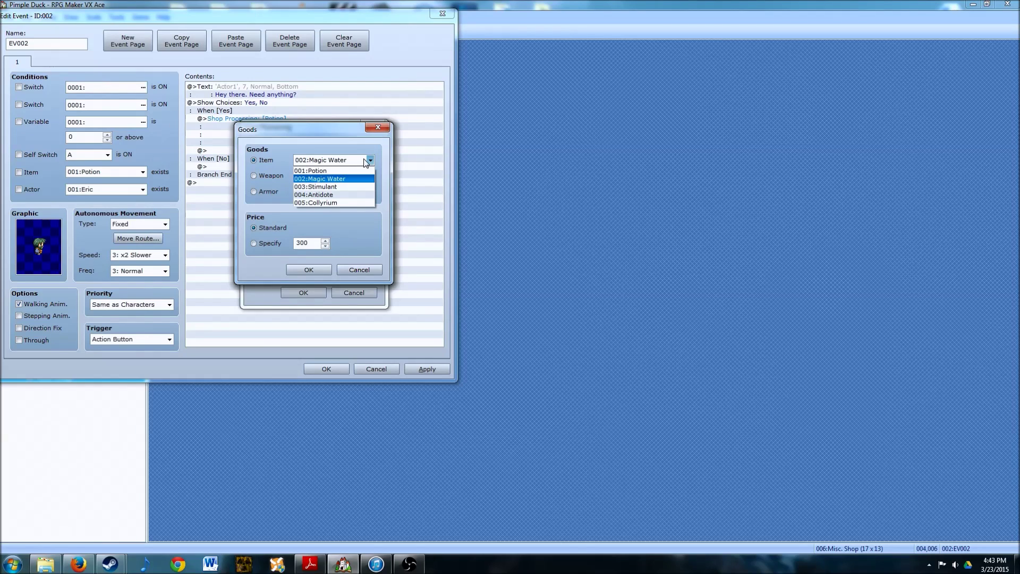
{"action": "left_click", "coordinate": [336, 184]}
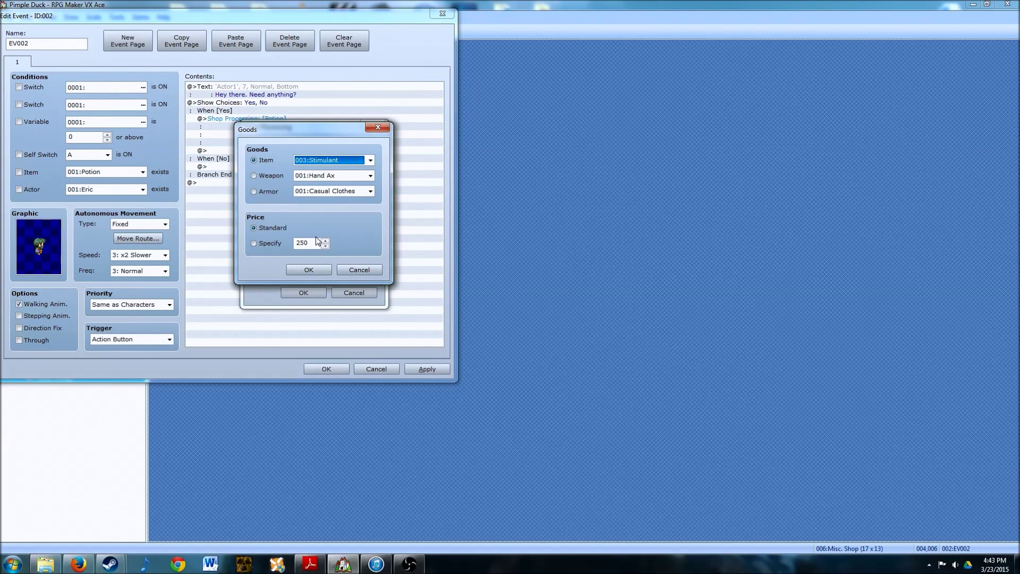
{"action": "left_click", "coordinate": [311, 269]}
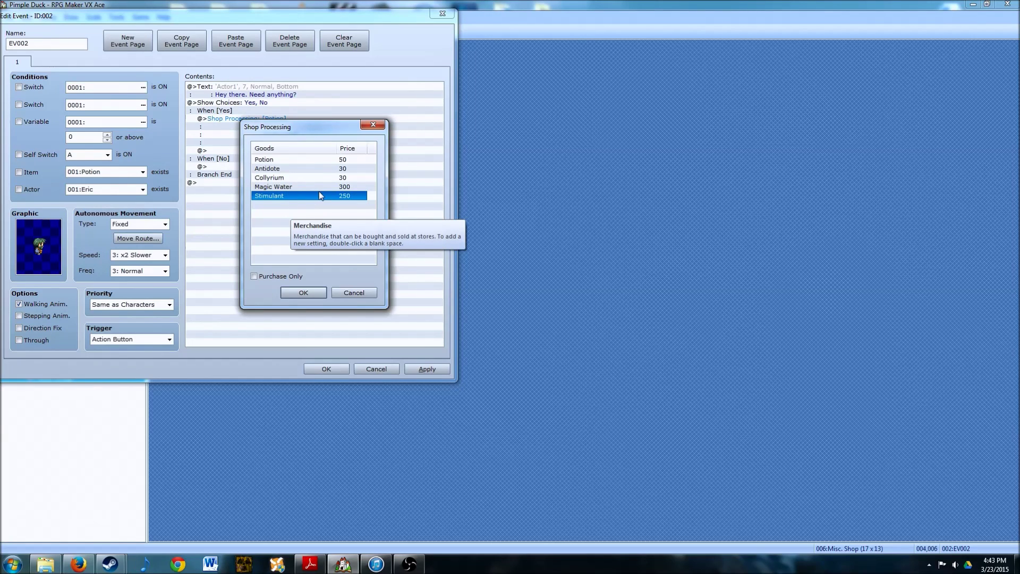
Step: Move Stimulant above Magic Water in the shop's goods, then apply the changes and close the shopkeeper event
{"action": "right_click", "coordinate": [291, 196]}
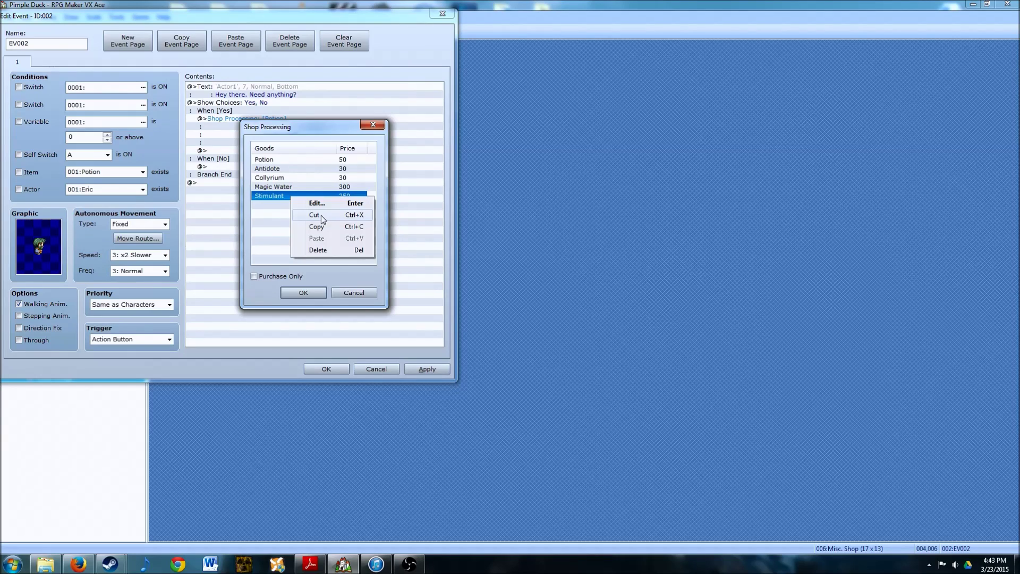
{"action": "left_click", "coordinate": [322, 219]}
{"action": "left_click", "coordinate": [288, 188]}
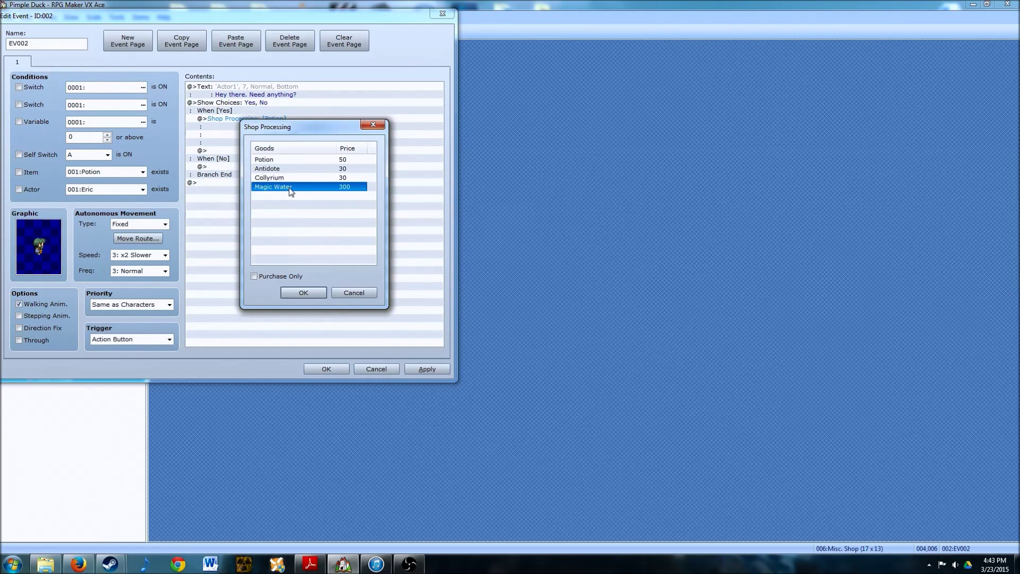
{"action": "right_click", "coordinate": [290, 190]}
{"action": "left_click", "coordinate": [314, 229]}
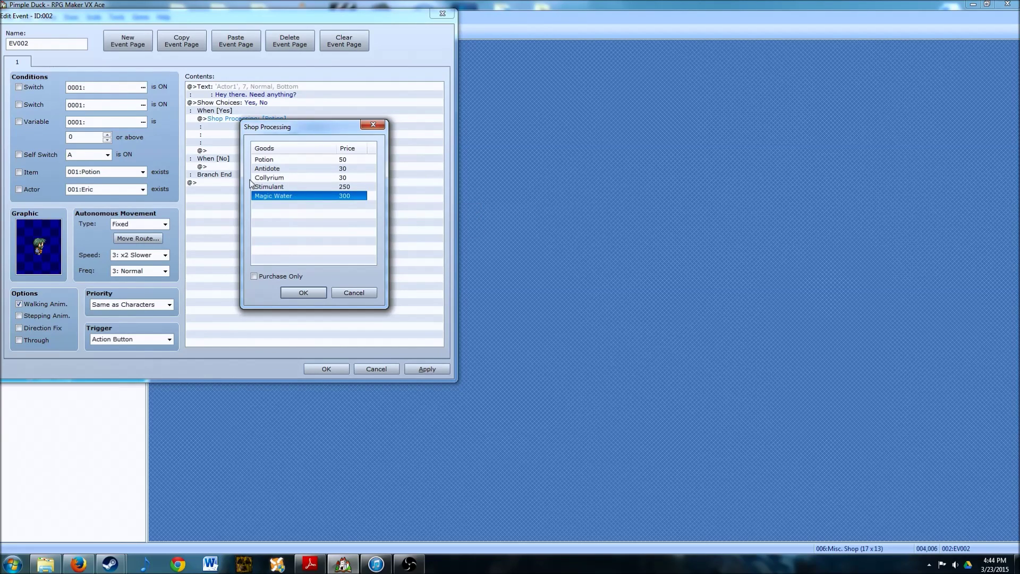
{"action": "left_click", "coordinate": [308, 291]}
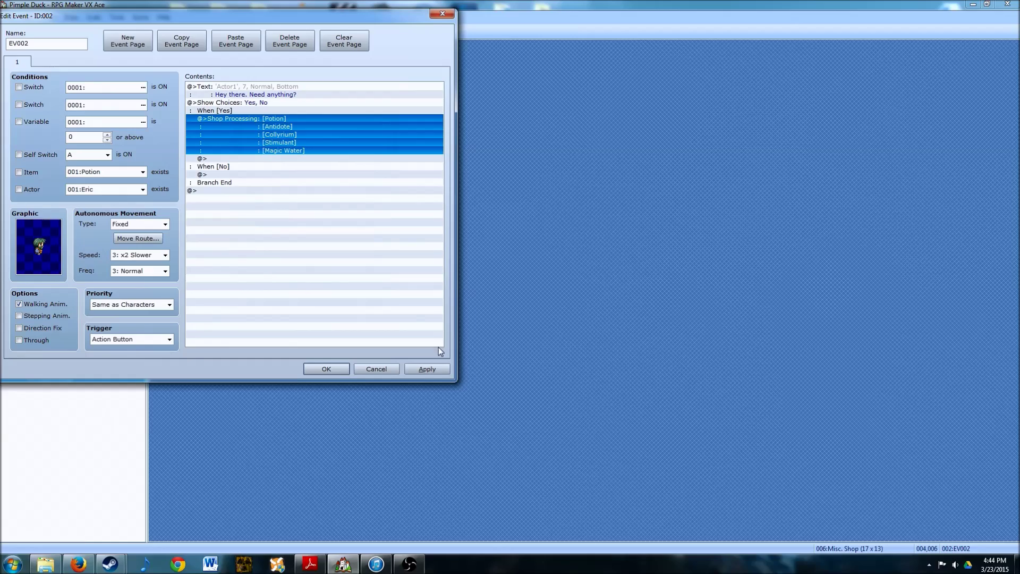
{"action": "left_click", "coordinate": [427, 369]}
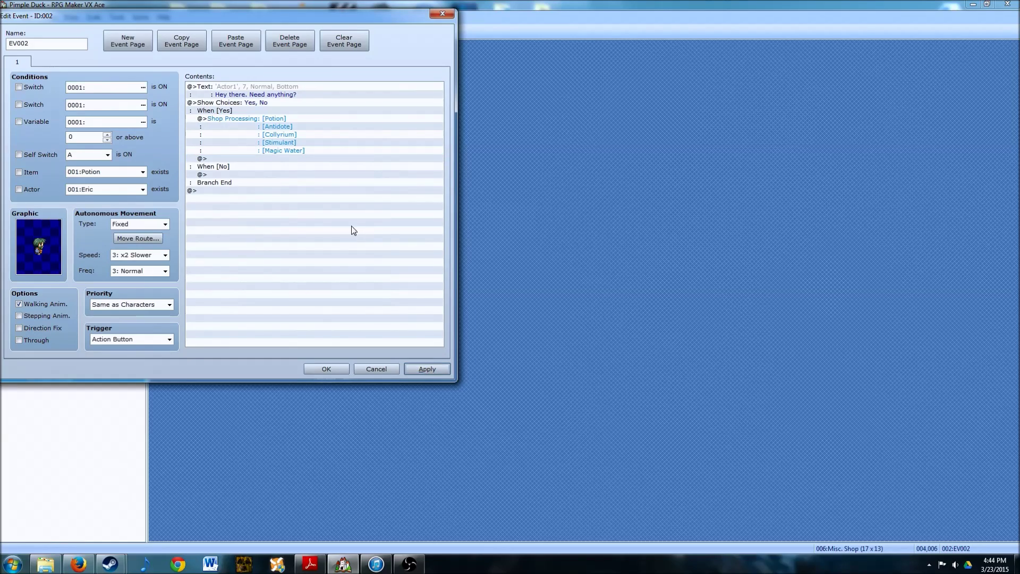
{"action": "left_click", "coordinate": [318, 367]}
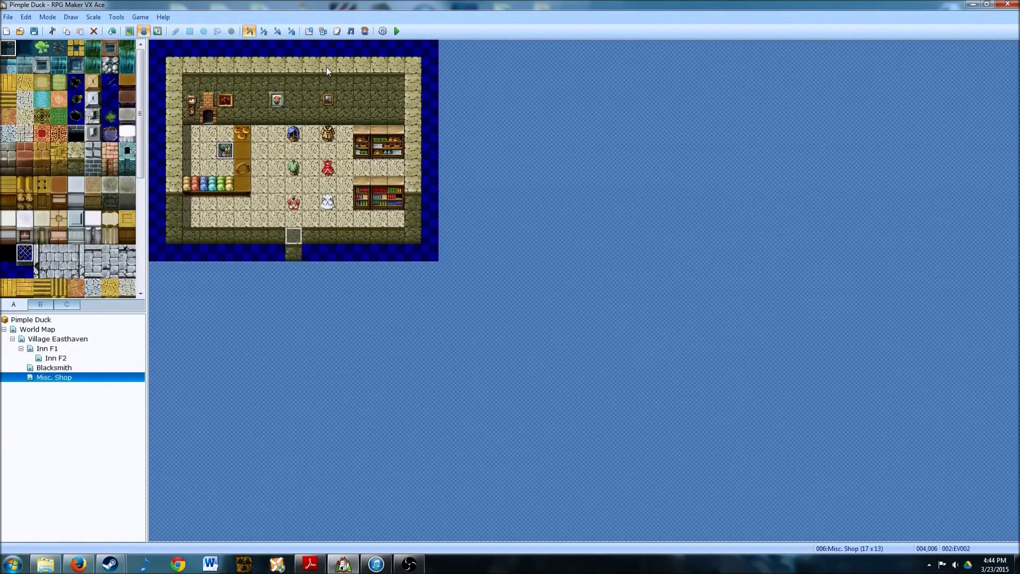
Step: Start a playtest, saving the changes to Pimple Duck, and begin a new game
{"action": "left_click", "coordinate": [396, 31]}
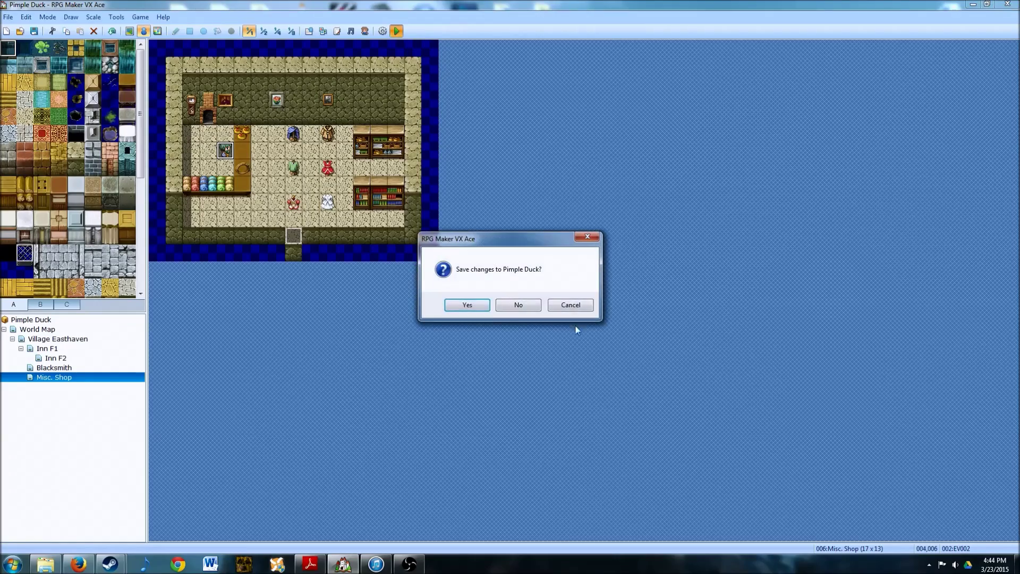
{"action": "left_click", "coordinate": [468, 305]}
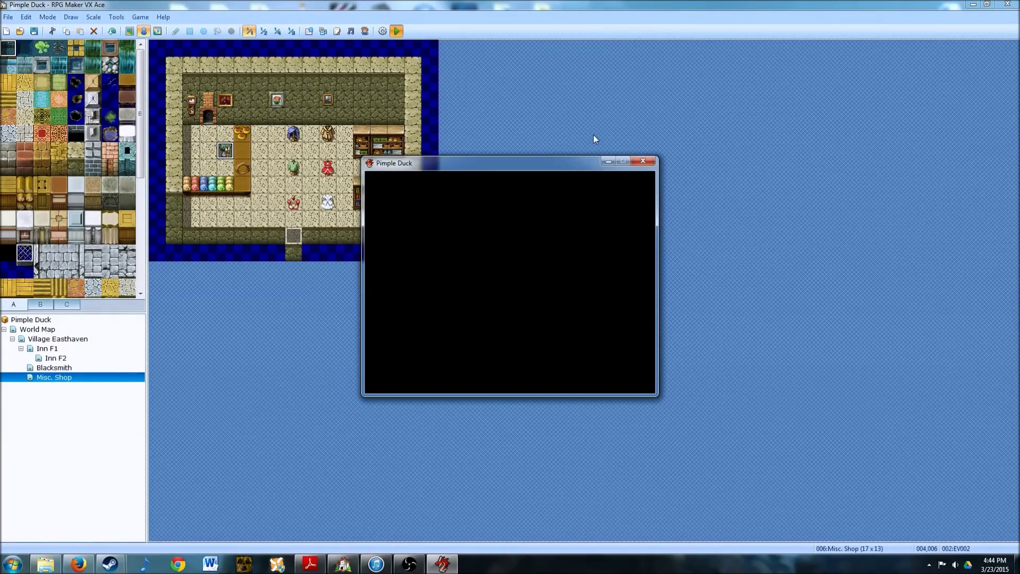
{"action": "key", "text": "Return"}
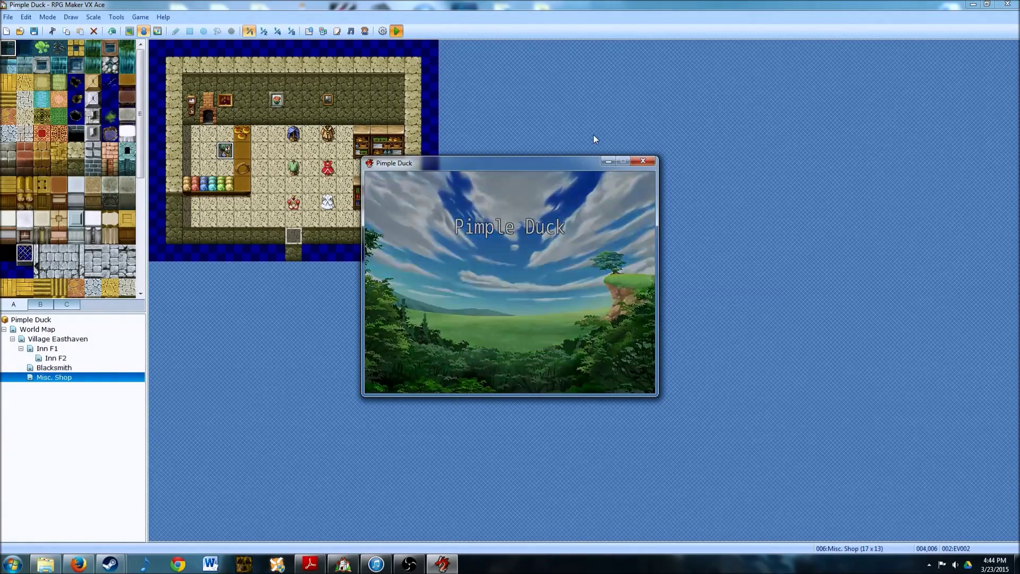
Step: Walk the character through the Village of Easthaven into the Misc. Shop, up to the counter facing the shopkeeper
{"action": "key", "text": "Up"}
{"action": "key", "text": "Up"}
{"action": "key", "text": "Right"}
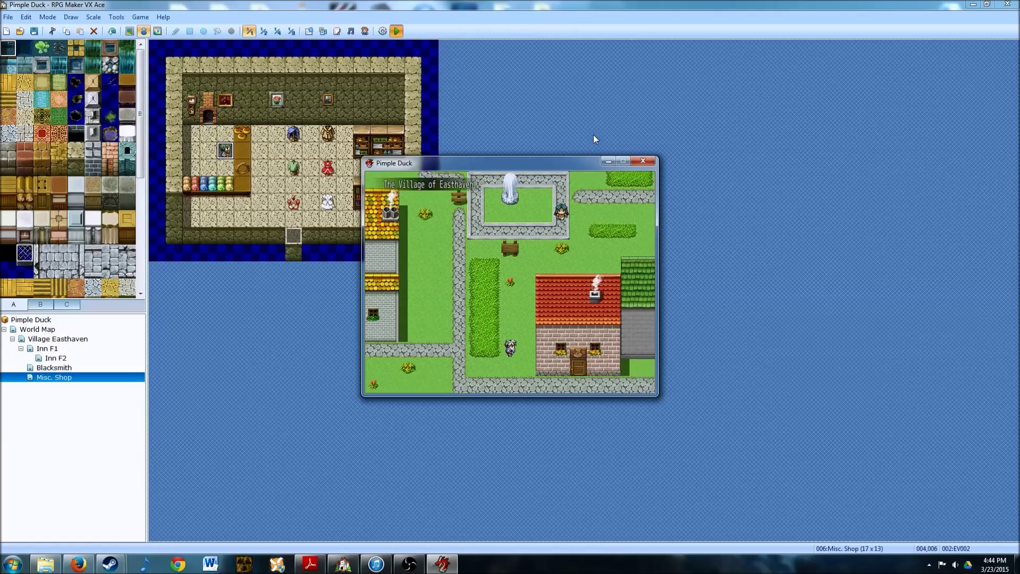
{"action": "key", "text": "Right"}
{"action": "key", "text": "Down"}
{"action": "key", "text": "Up"}
{"action": "key", "text": "Up"}
{"action": "key", "text": "Up"}
{"action": "key", "text": "Up"}
{"action": "key", "text": "Up"}
{"action": "key", "text": "Left"}
{"action": "key", "text": "Left"}
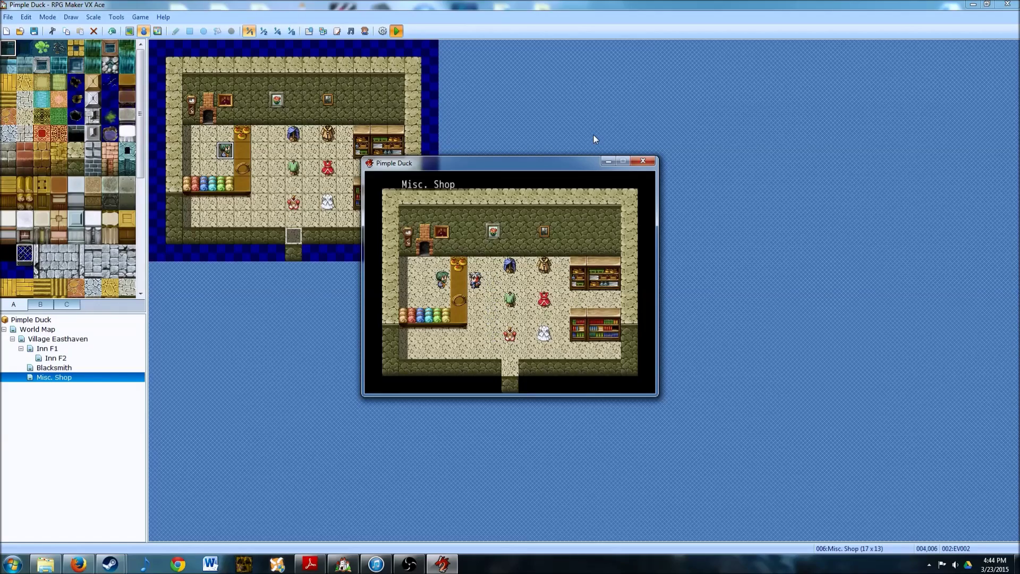
Step: Talk to the shopkeeper, answer Yes and open the shop's Buy list
{"action": "key", "text": "Return"}
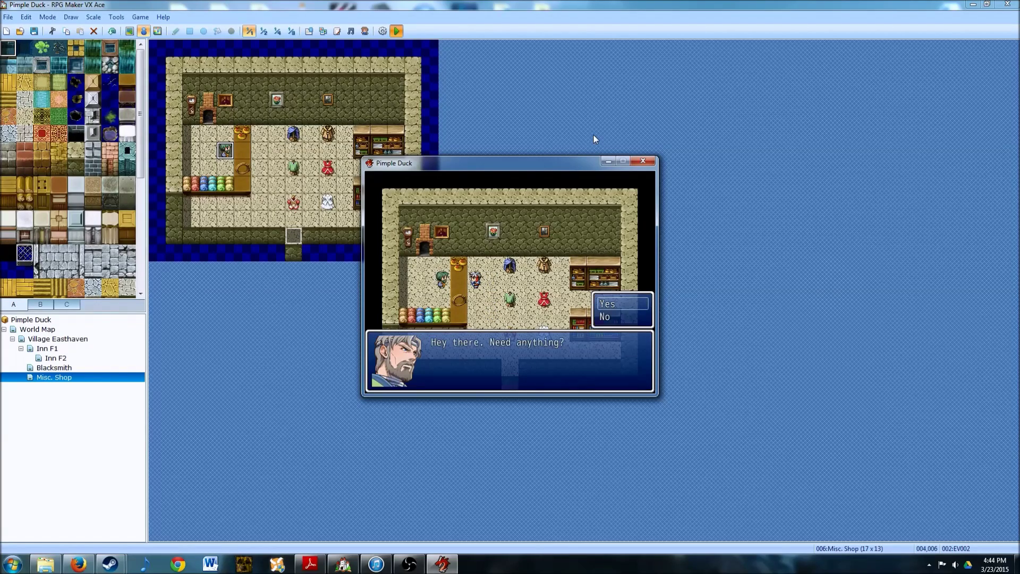
{"action": "key", "text": "Return"}
{"action": "key", "text": "Return"}
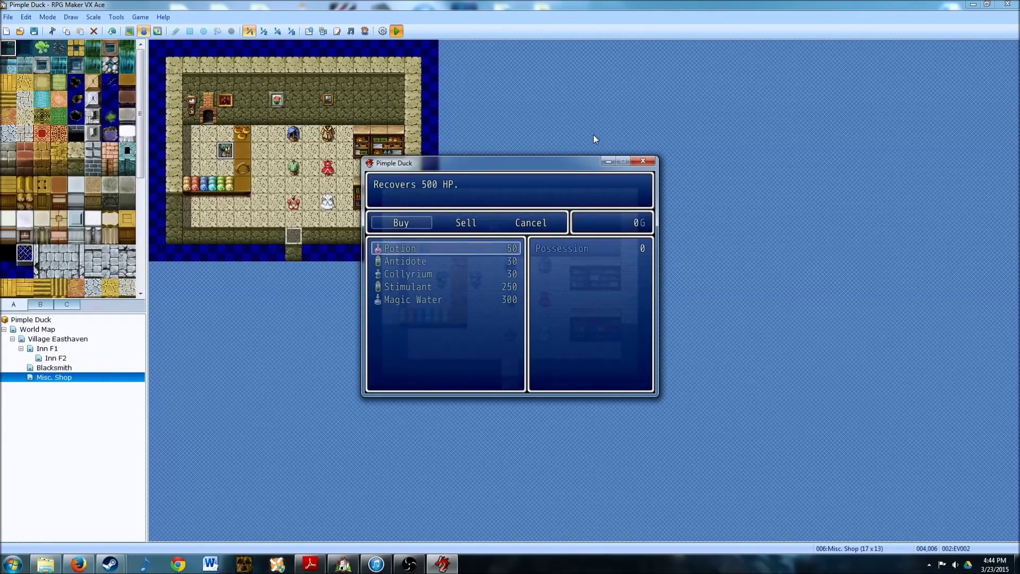
Step: Check the descriptions and prices of all goods from Potion to Magic Water in the Buy list, then close the playtest
{"action": "key", "text": "Down"}
{"action": "key", "text": "Down"}
{"action": "key", "text": "Down"}
{"action": "key", "text": "Down"}
{"action": "key", "text": "Up"}
{"action": "key", "text": "Up"}
{"action": "key", "text": "Up"}
{"action": "key", "text": "Down"}
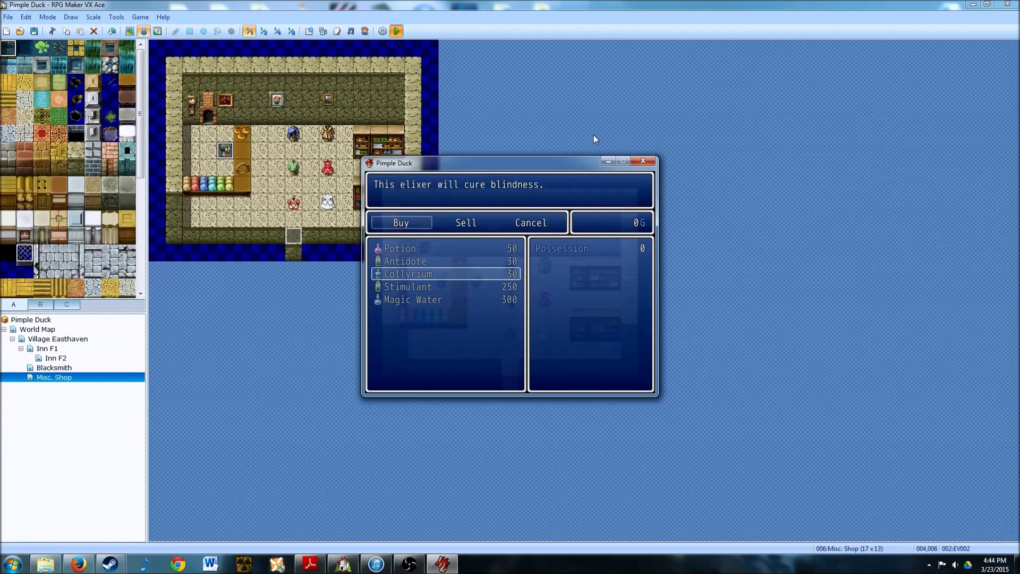
{"action": "key", "text": "Down"}
{"action": "key", "text": "Down"}
{"action": "key", "text": "Up"}
{"action": "key", "text": "Down"}
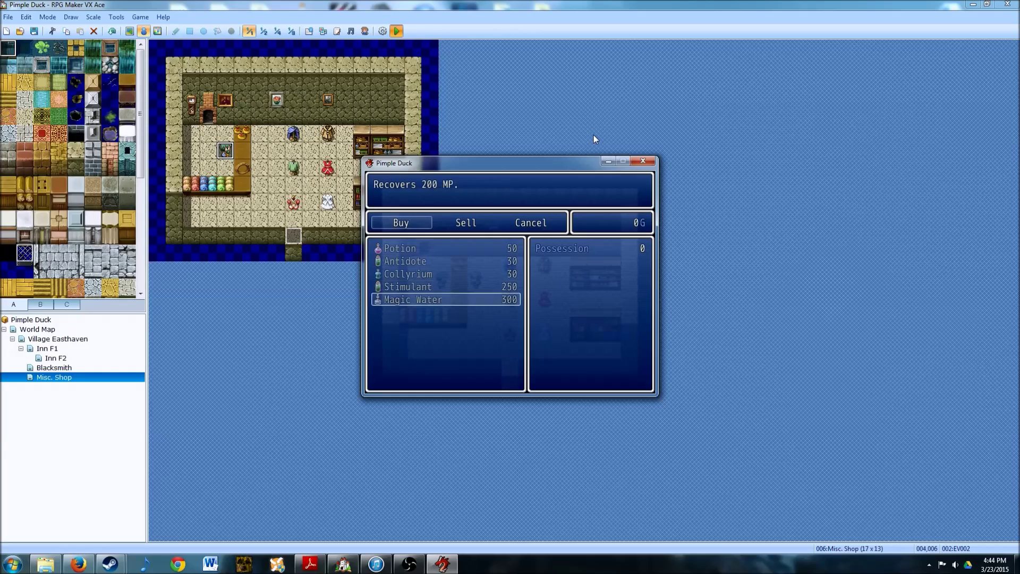
{"action": "key", "text": "Up"}
{"action": "key", "text": "Up"}
{"action": "key", "text": "Up"}
{"action": "key", "text": "Up"}
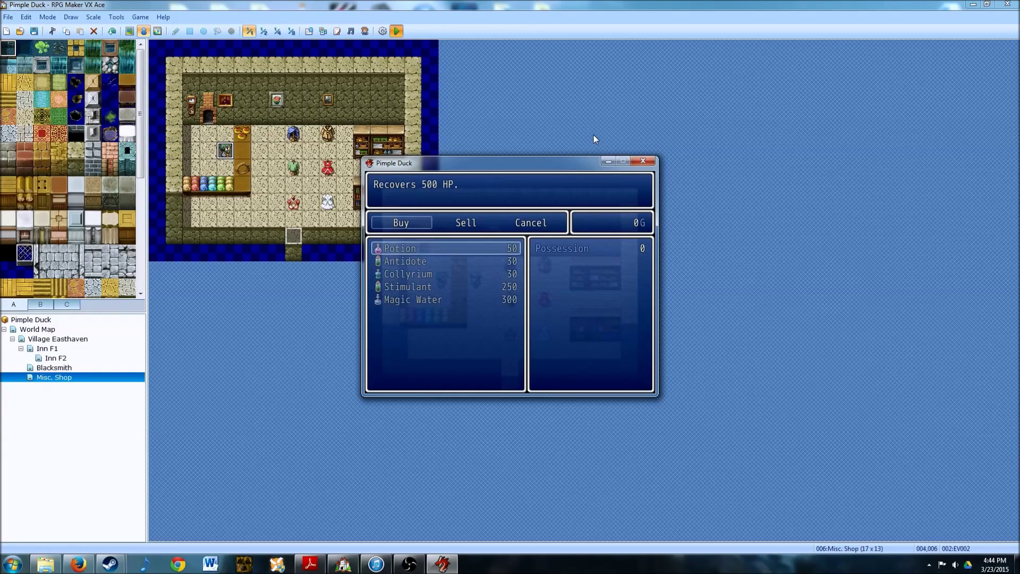
{"action": "left_click", "coordinate": [643, 162]}
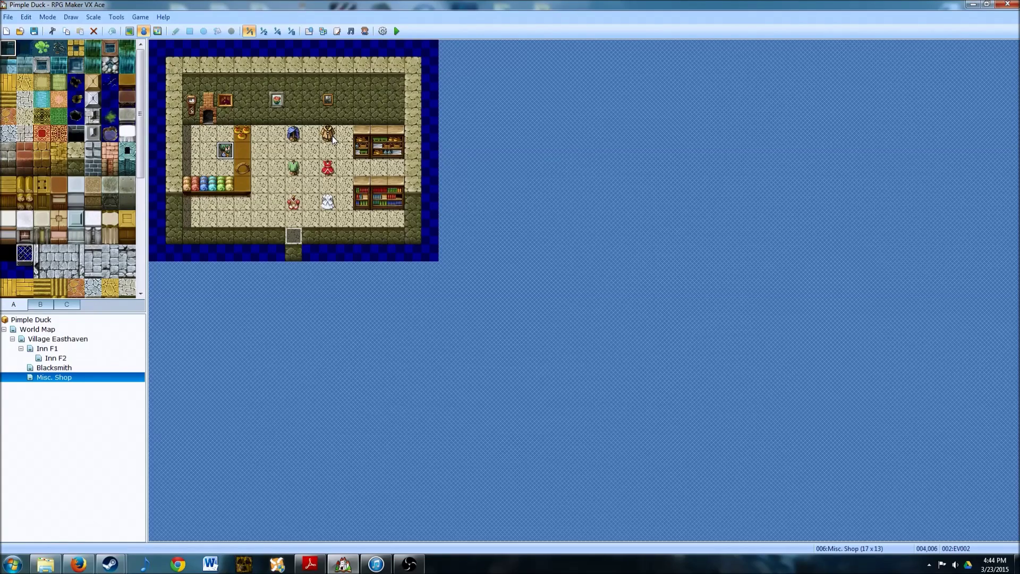
Step: Open the database's weapon entries and examine the settings of Hand Ax and Battle Axe
{"action": "key", "text": "F9"}
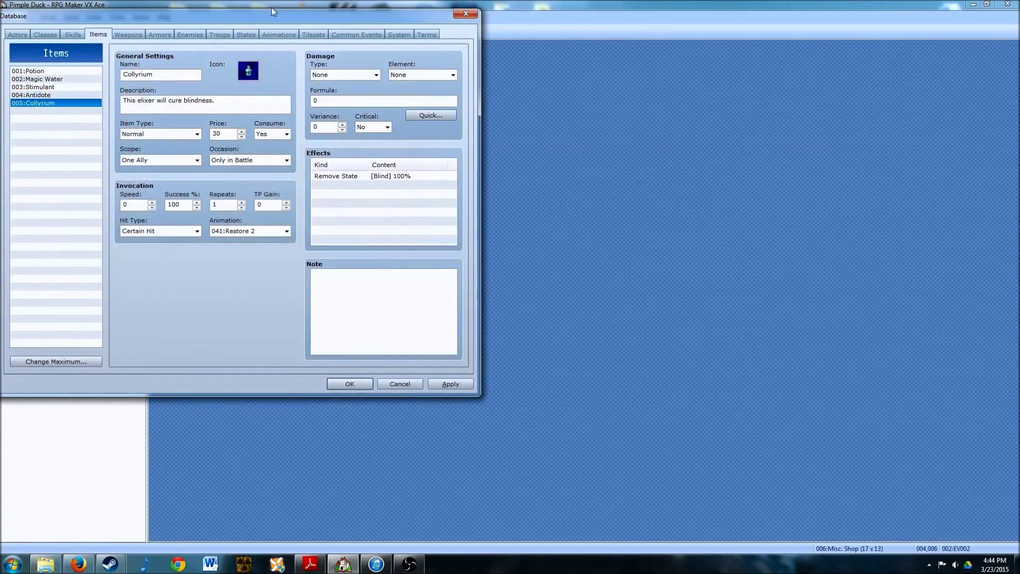
{"action": "left_click_drag", "start_coordinate": [280, 19], "coordinate": [494, 57]}
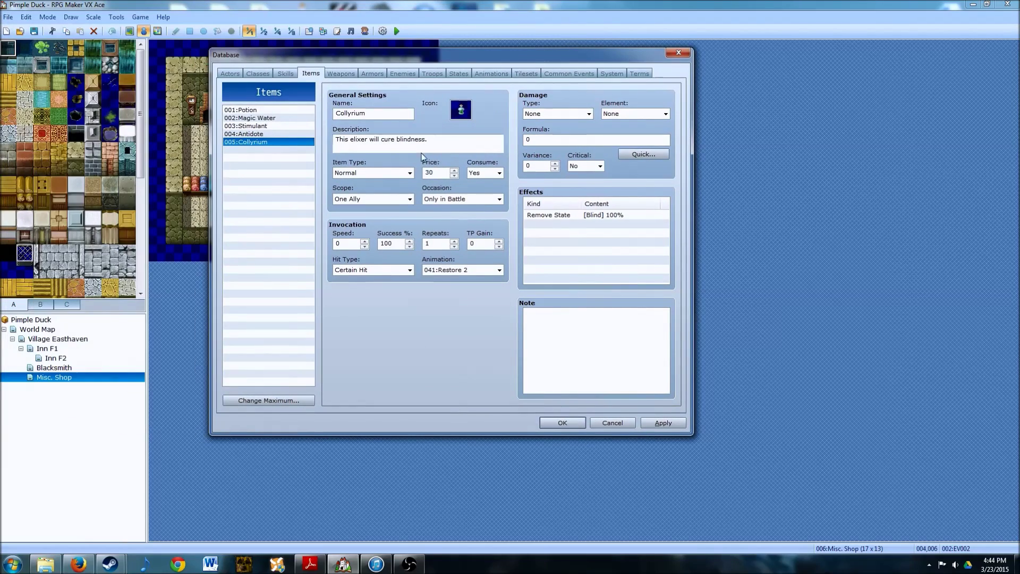
{"action": "left_click", "coordinate": [338, 73]}
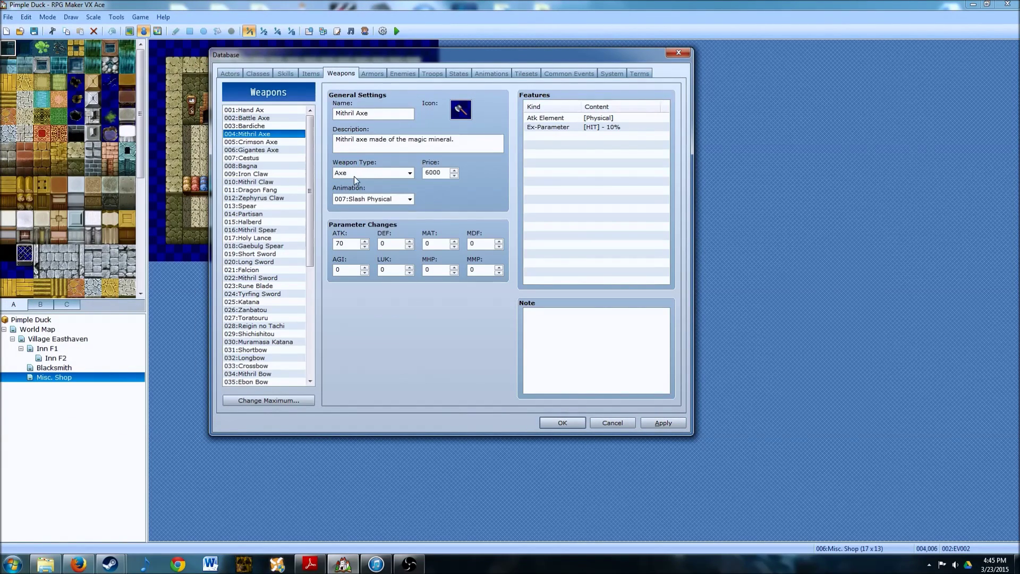
{"action": "mouse_move", "coordinate": [353, 176]}
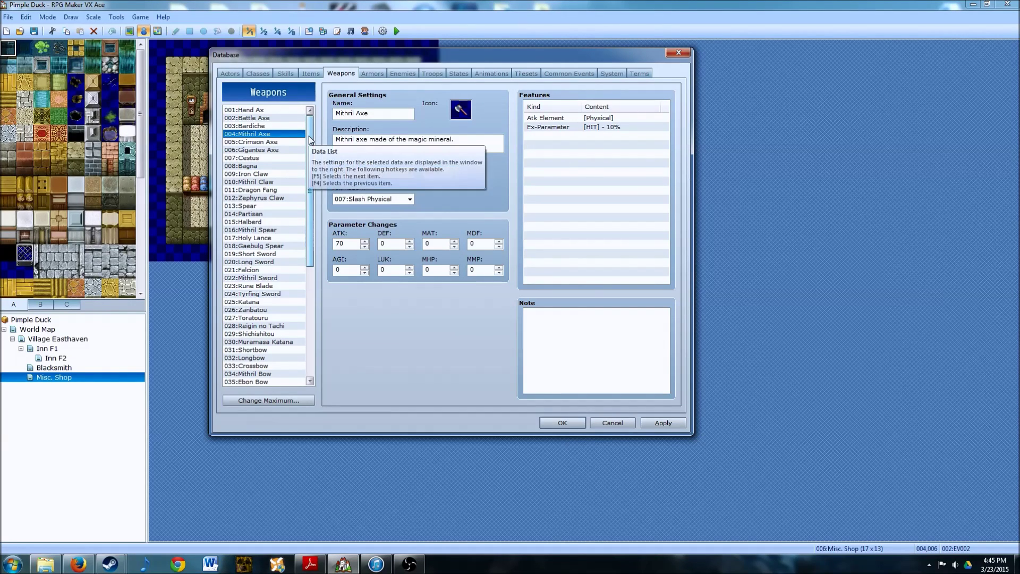
{"action": "left_click", "coordinate": [258, 110]}
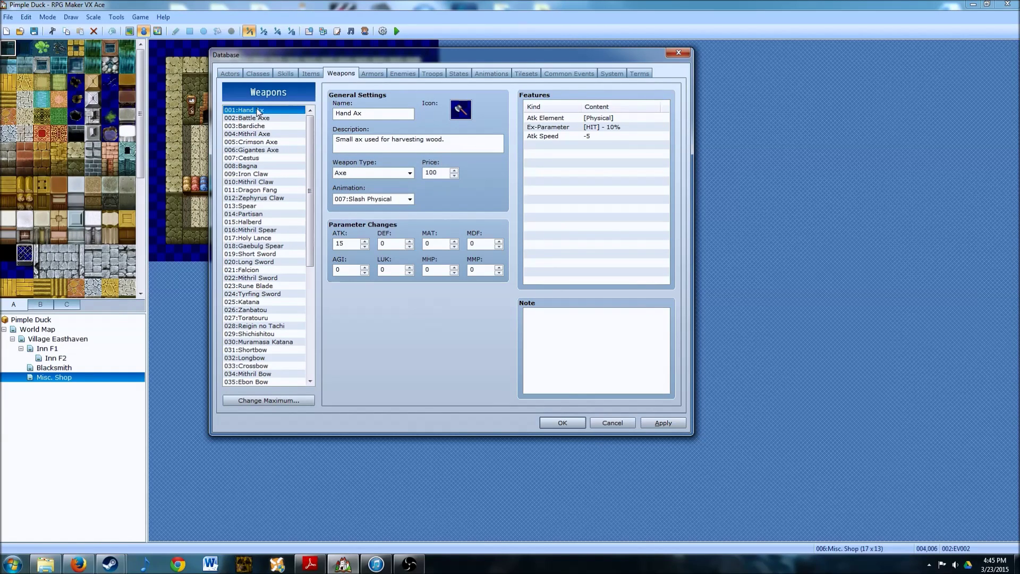
{"action": "left_click", "coordinate": [258, 119]}
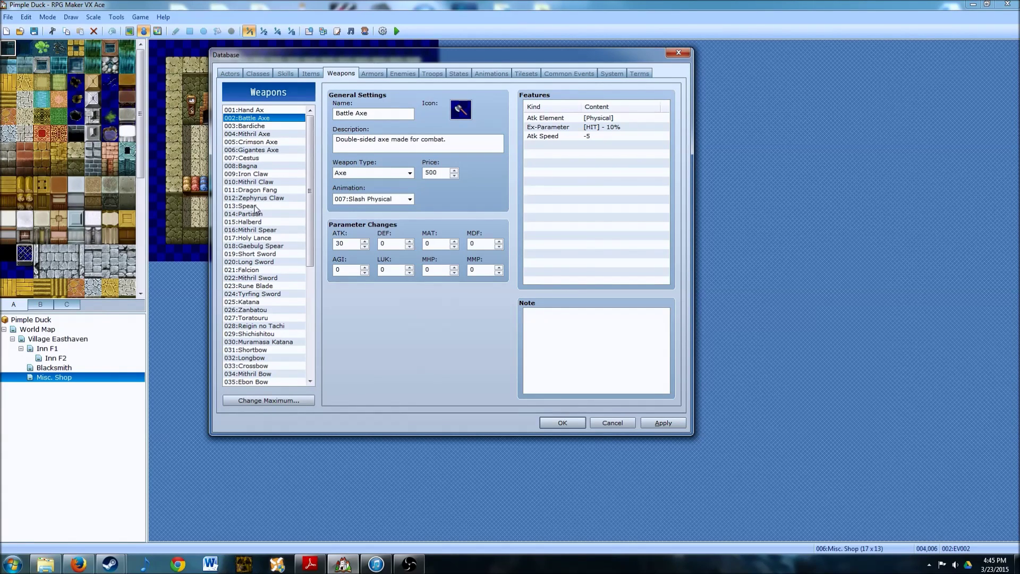
Step: Look through the remaining default weapons, examining the settings of Wood Staff and Bardiche
{"action": "scroll", "coordinate": [256, 208], "scroll_direction": "down", "scroll_amount": 2}
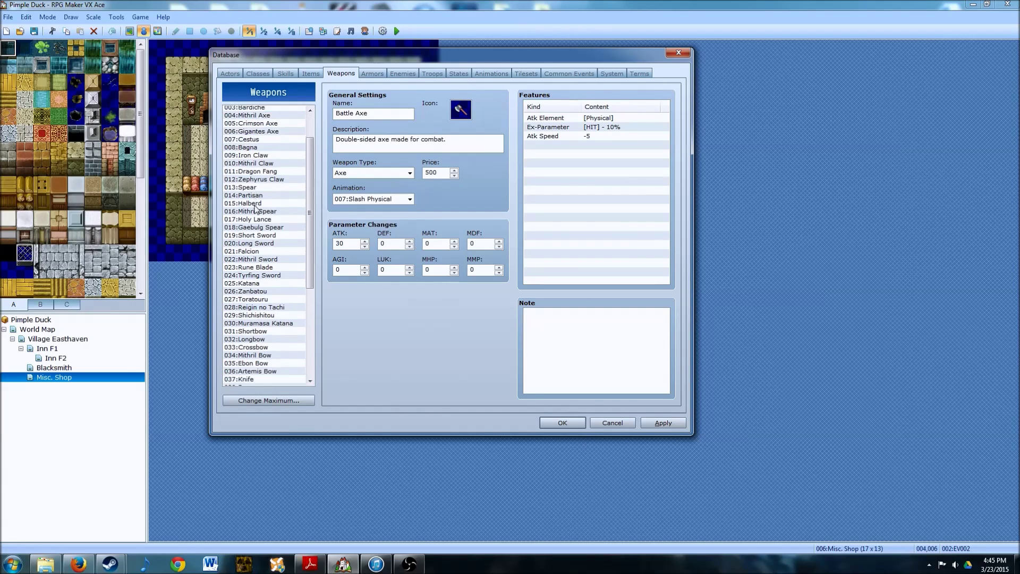
{"action": "scroll", "coordinate": [276, 304], "scroll_direction": "down", "scroll_amount": 1}
{"action": "scroll", "coordinate": [276, 303], "scroll_direction": "down", "scroll_amount": 2}
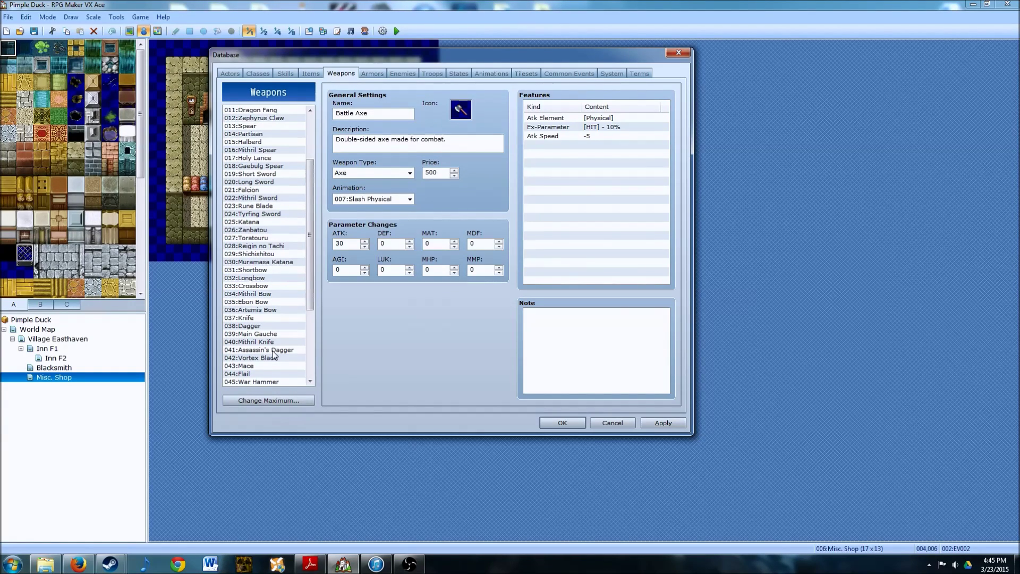
{"action": "scroll", "coordinate": [273, 363], "scroll_direction": "down", "scroll_amount": 3}
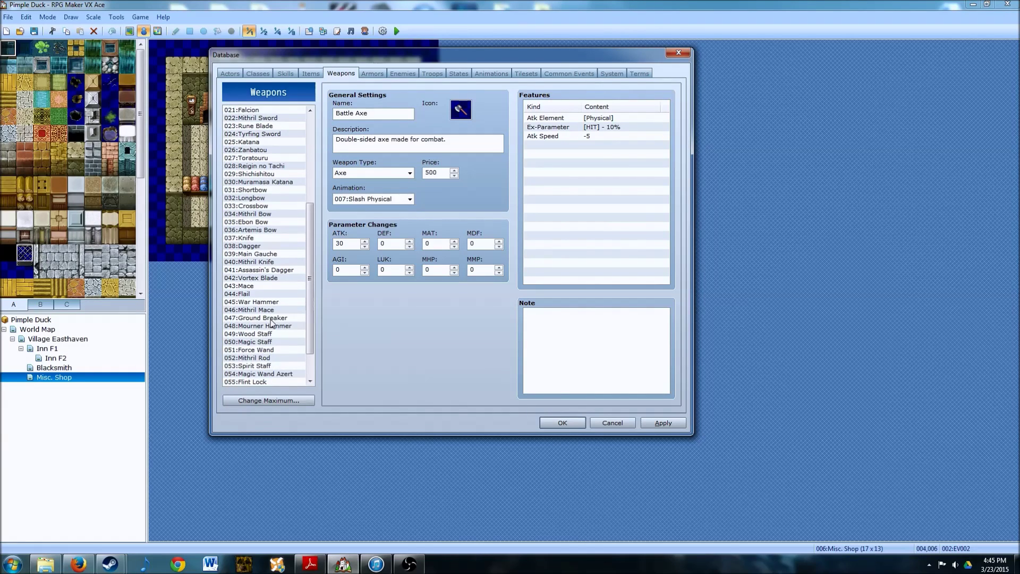
{"action": "left_click", "coordinate": [259, 334]}
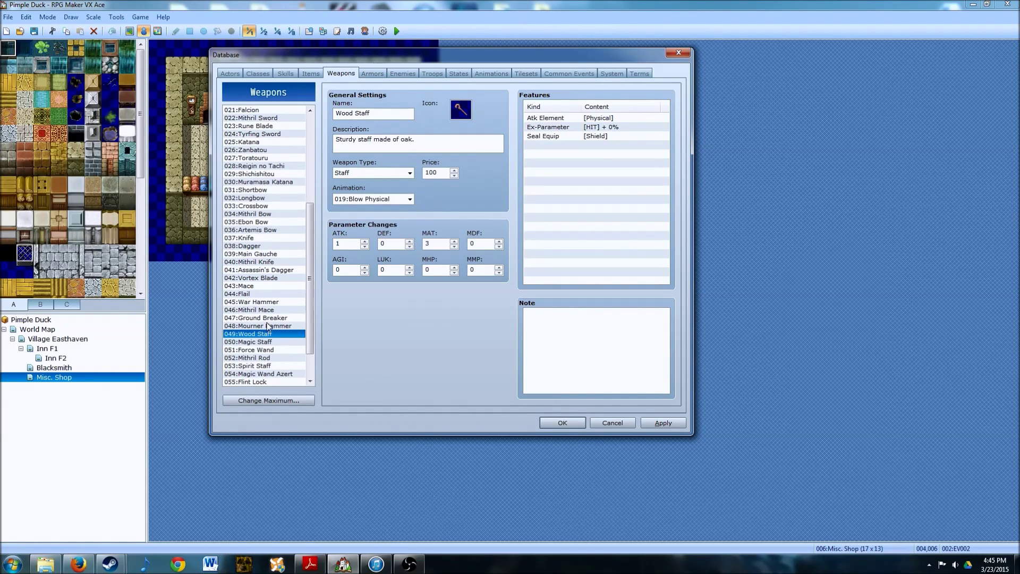
{"action": "right_click", "coordinate": [250, 335]}
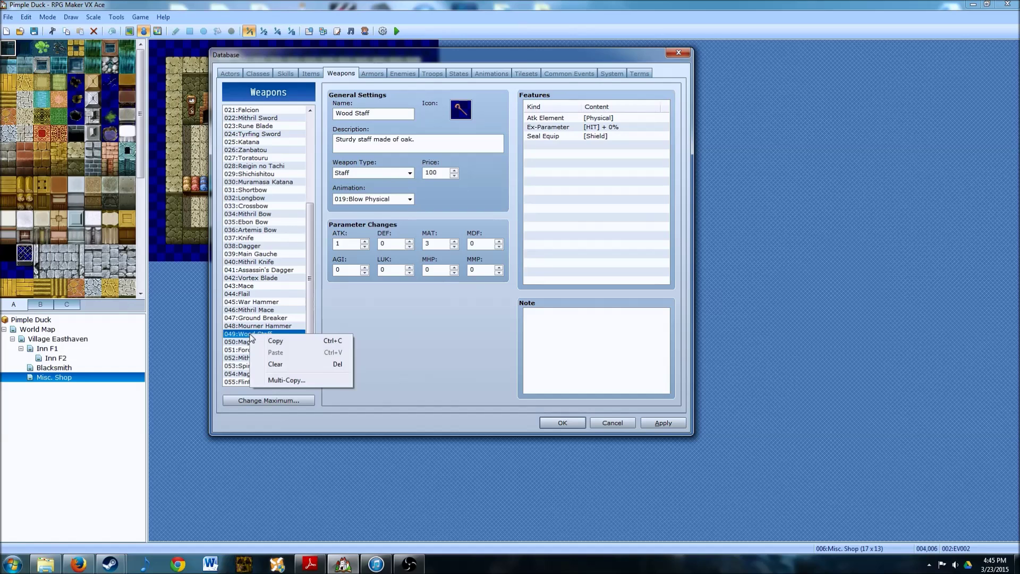
{"action": "key", "text": "Escape"}
{"action": "scroll", "coordinate": [257, 346], "scroll_direction": "up", "scroll_amount": 6}
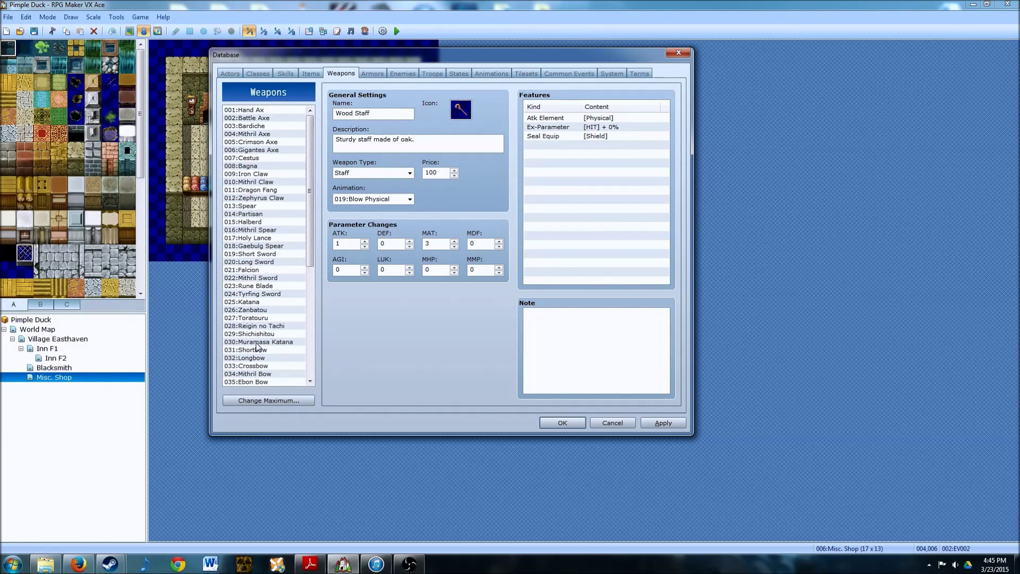
{"action": "left_click", "coordinate": [250, 126]}
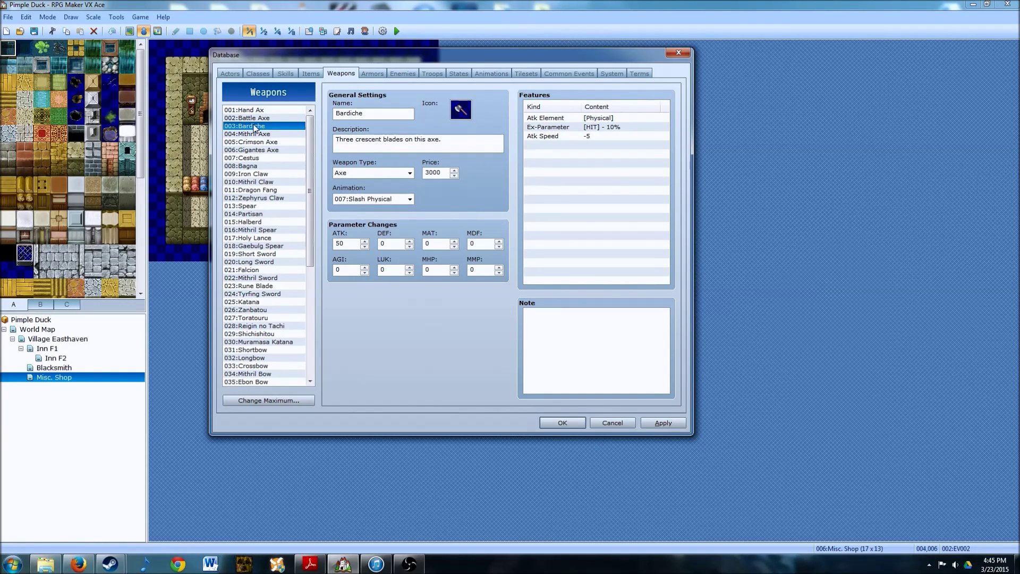
Step: Replace Bardiche in slot 003 with the copied Wood Staff, and Mithril Axe in slot 004 with a copy of Magic Staff
{"action": "right_click", "coordinate": [255, 127]}
{"action": "left_click", "coordinate": [277, 141]}
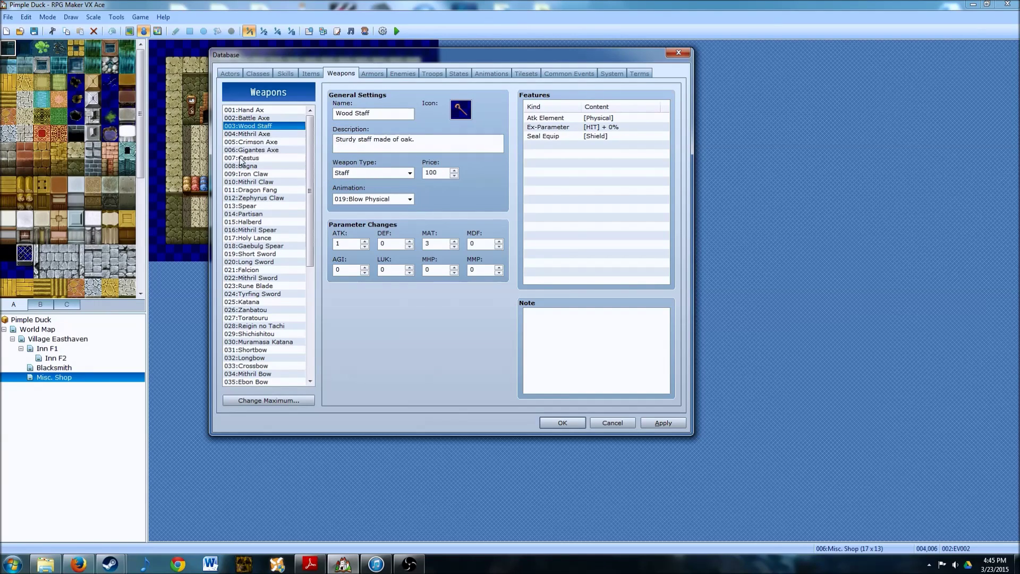
{"action": "scroll", "coordinate": [262, 225], "scroll_direction": "down", "scroll_amount": 2}
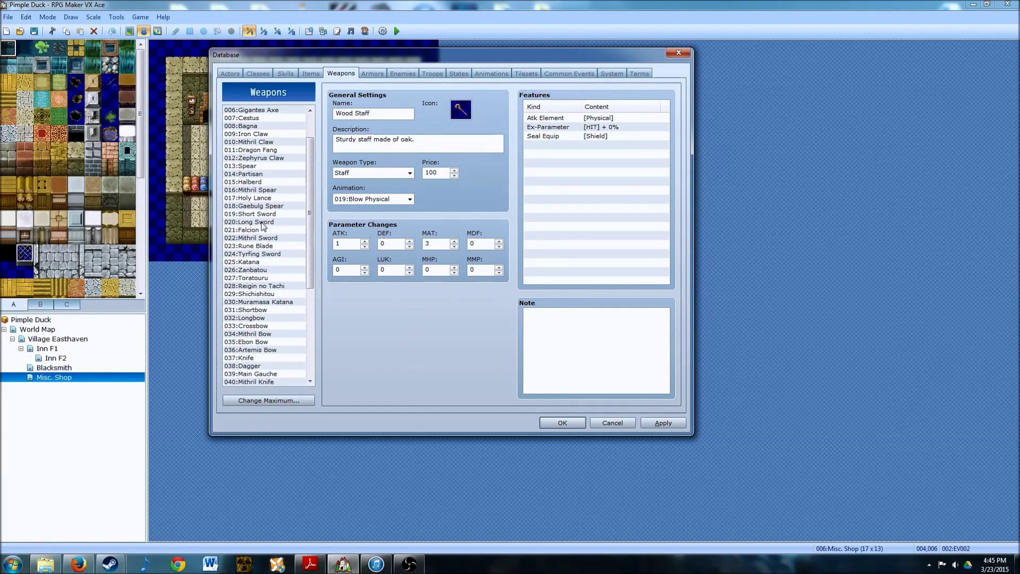
{"action": "scroll", "coordinate": [262, 226], "scroll_direction": "down", "scroll_amount": 7}
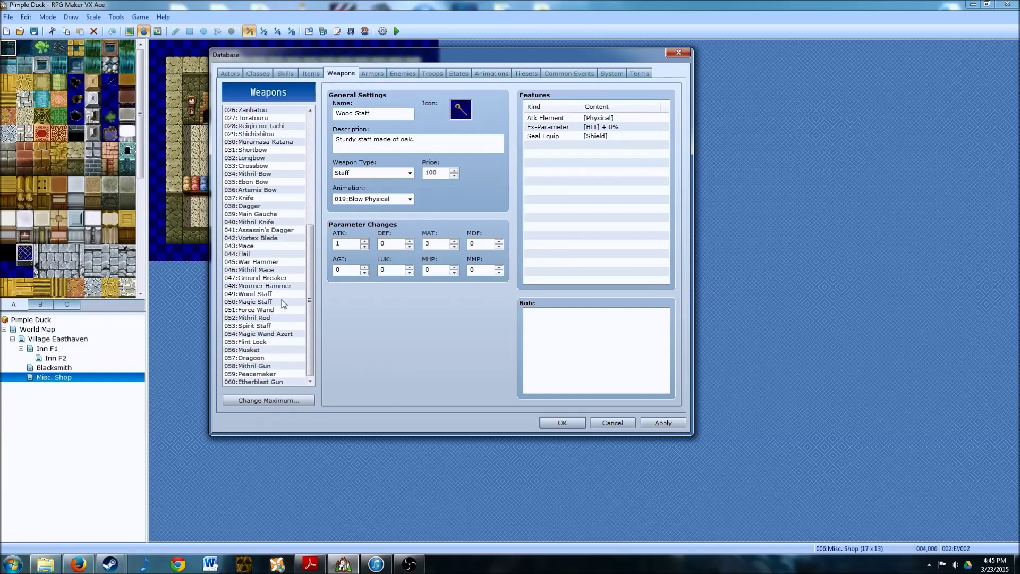
{"action": "left_click", "coordinate": [250, 302]}
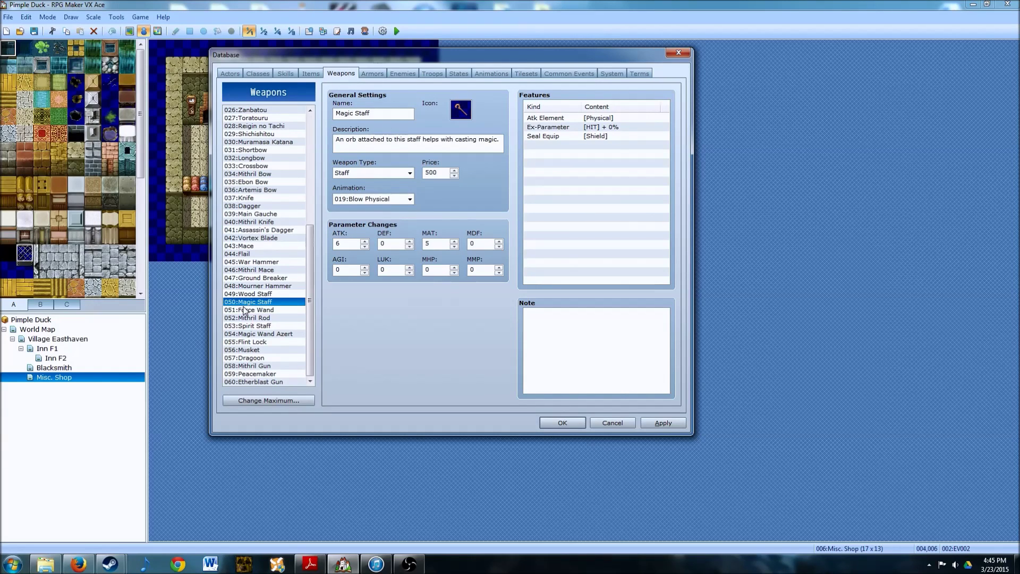
{"action": "right_click", "coordinate": [250, 304]}
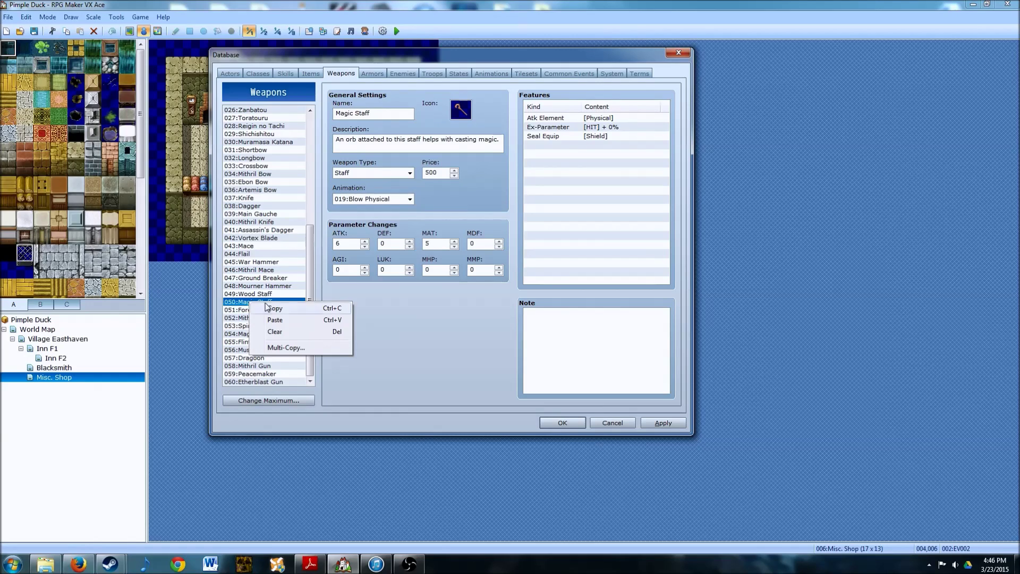
{"action": "left_click", "coordinate": [268, 310]}
{"action": "scroll", "coordinate": [284, 177], "scroll_direction": "up", "scroll_amount": 8}
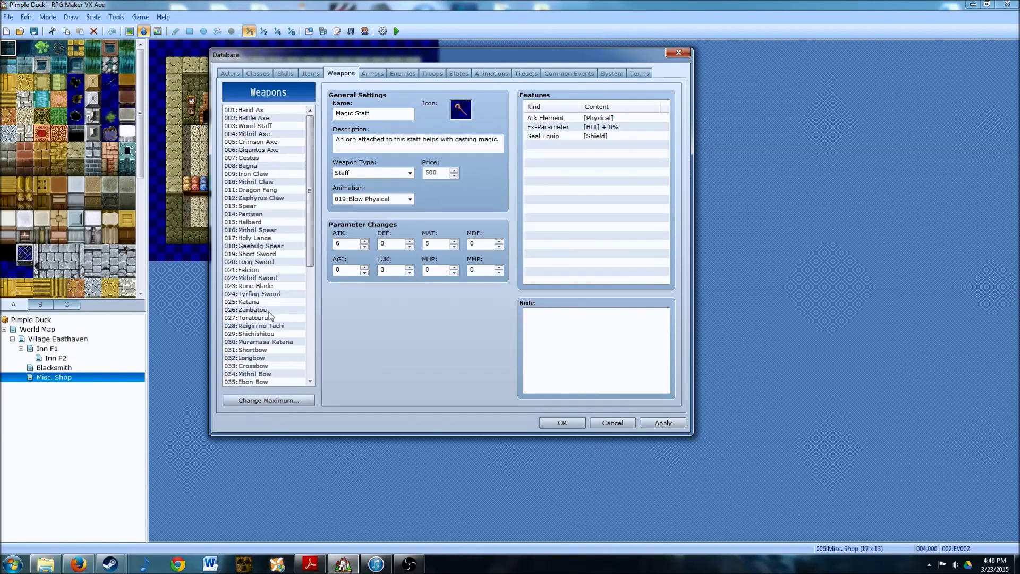
{"action": "left_click", "coordinate": [250, 136]}
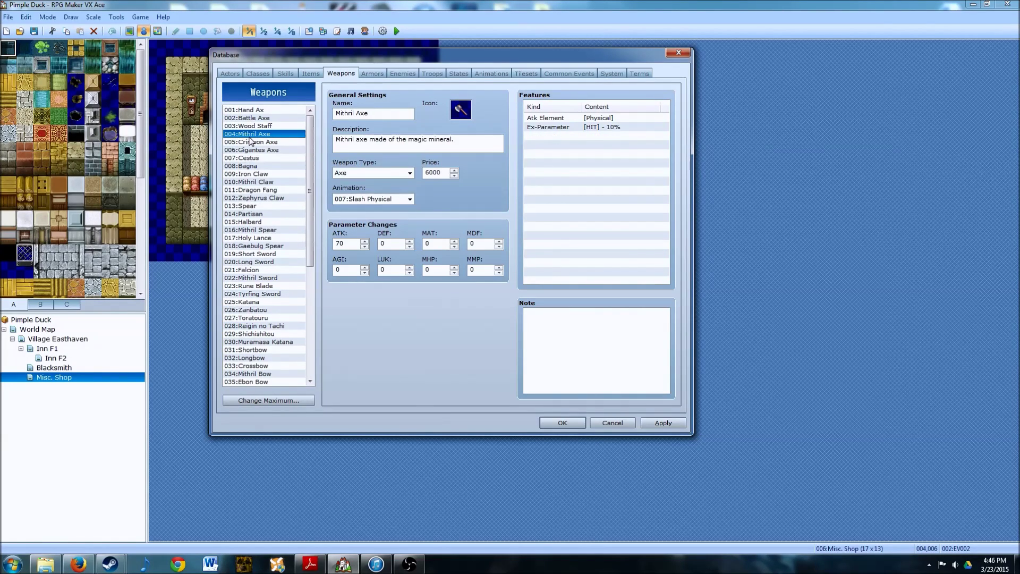
{"action": "right_click", "coordinate": [251, 141]}
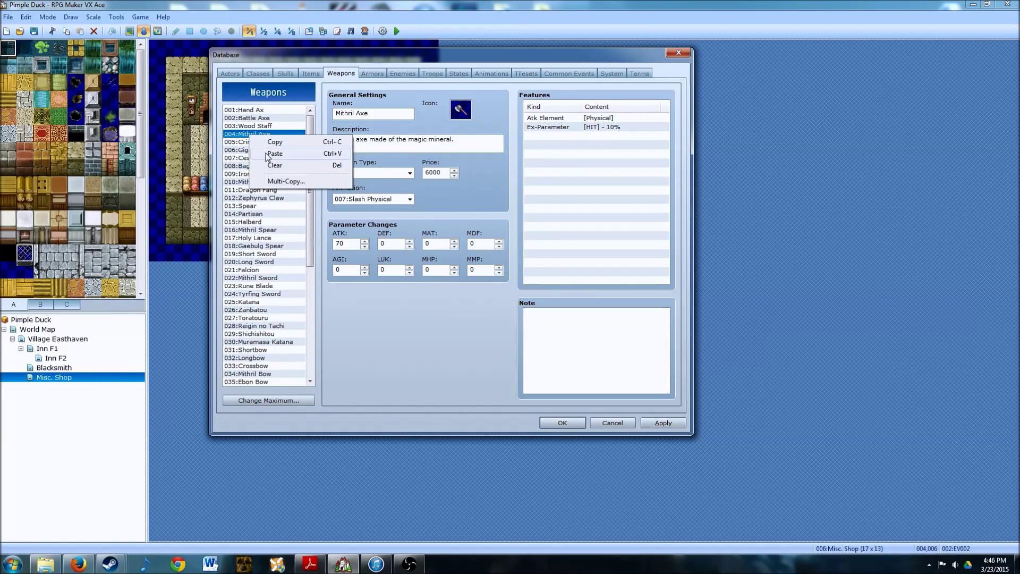
{"action": "left_click", "coordinate": [268, 153]}
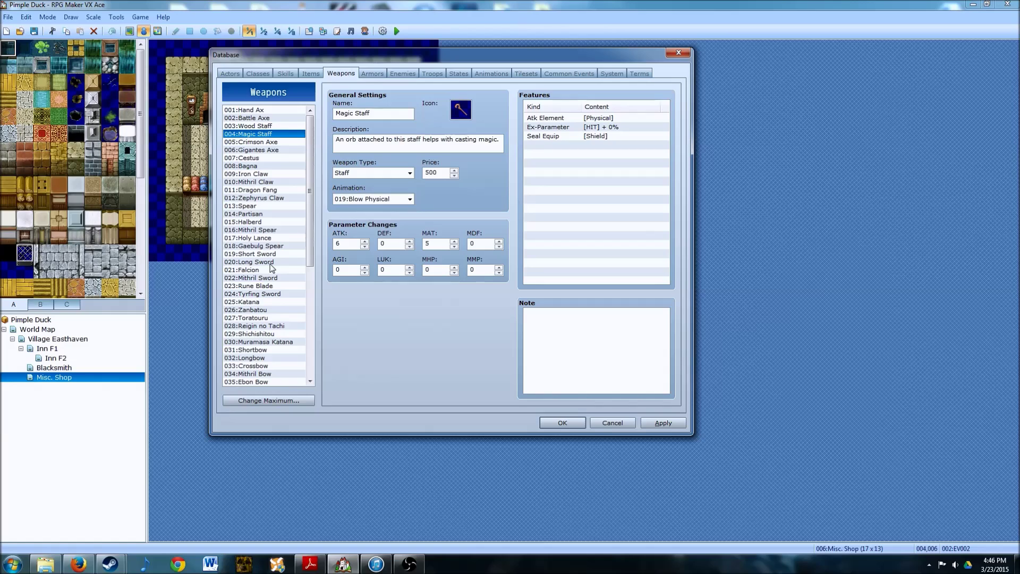
Step: Copy the Dagger weapon from slot 038 and paste it over Crimson Axe in slot 005
{"action": "scroll", "coordinate": [272, 267], "scroll_direction": "down", "scroll_amount": 8}
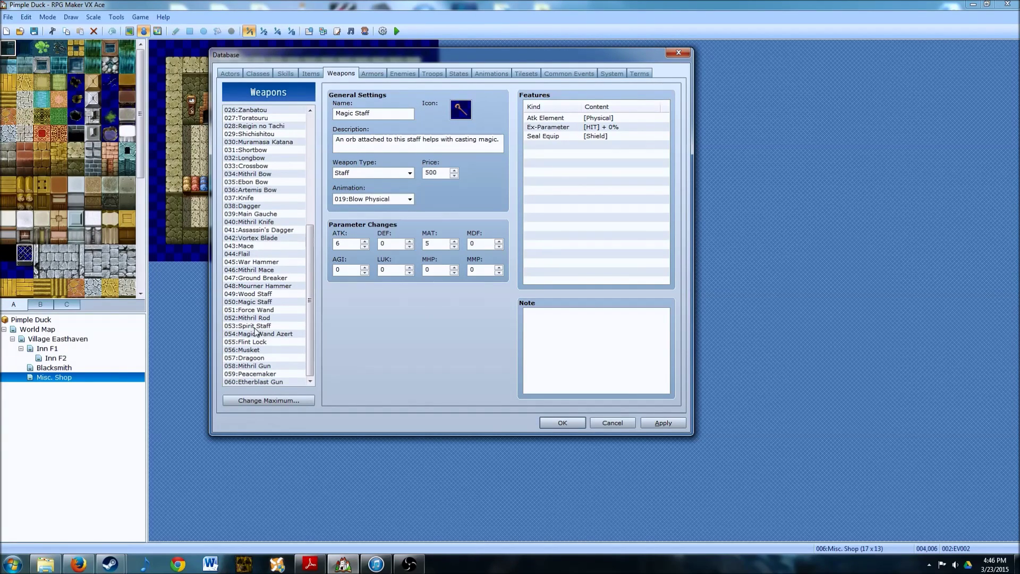
{"action": "left_click", "coordinate": [247, 207]}
{"action": "right_click", "coordinate": [247, 208]}
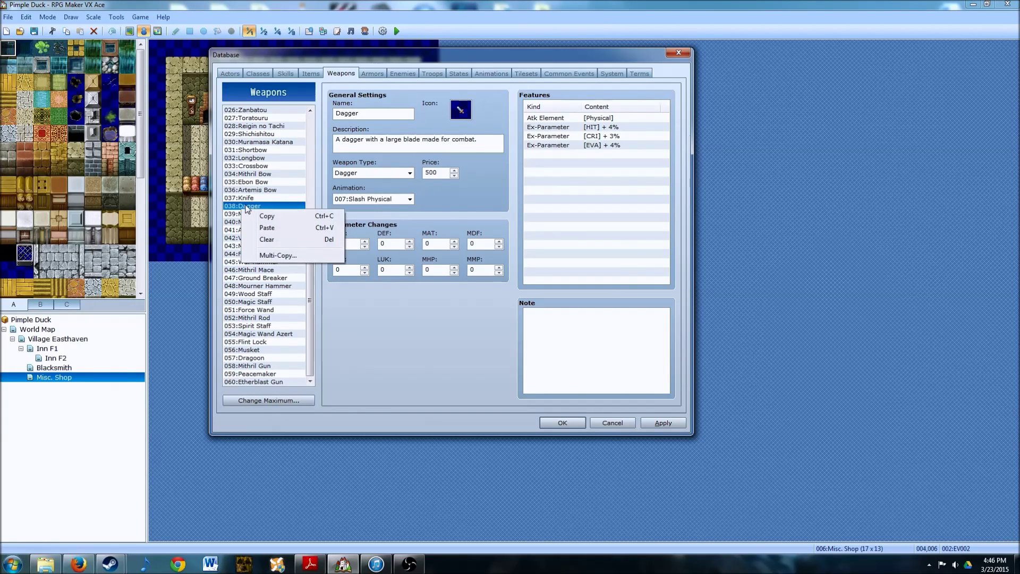
{"action": "left_click", "coordinate": [251, 208]}
{"action": "right_click", "coordinate": [251, 207]}
{"action": "left_click", "coordinate": [271, 213]}
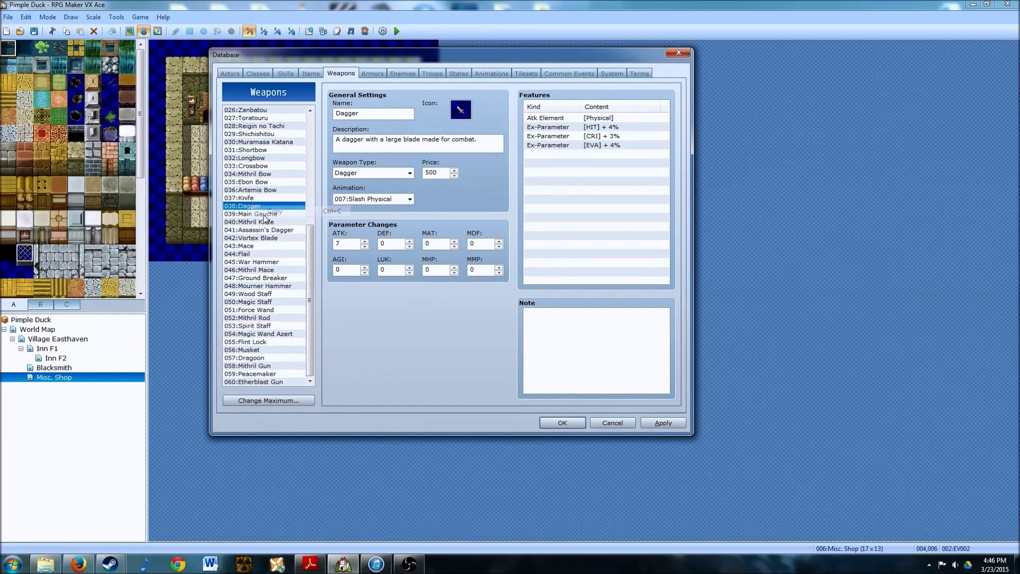
{"action": "scroll", "coordinate": [260, 226], "scroll_direction": "up", "scroll_amount": 9}
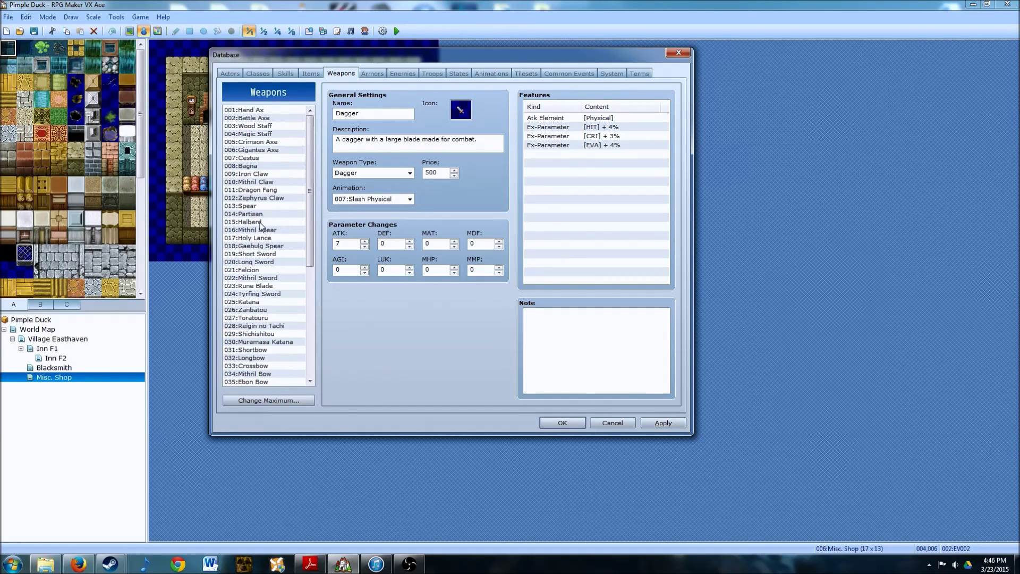
{"action": "left_click", "coordinate": [248, 142]}
{"action": "right_click", "coordinate": [250, 142]}
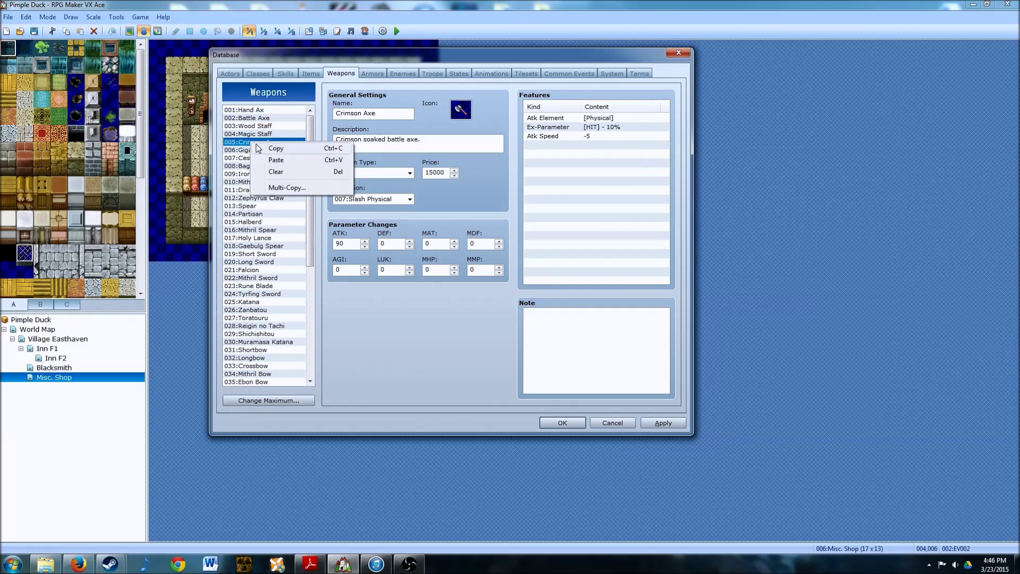
{"action": "left_click", "coordinate": [274, 160]}
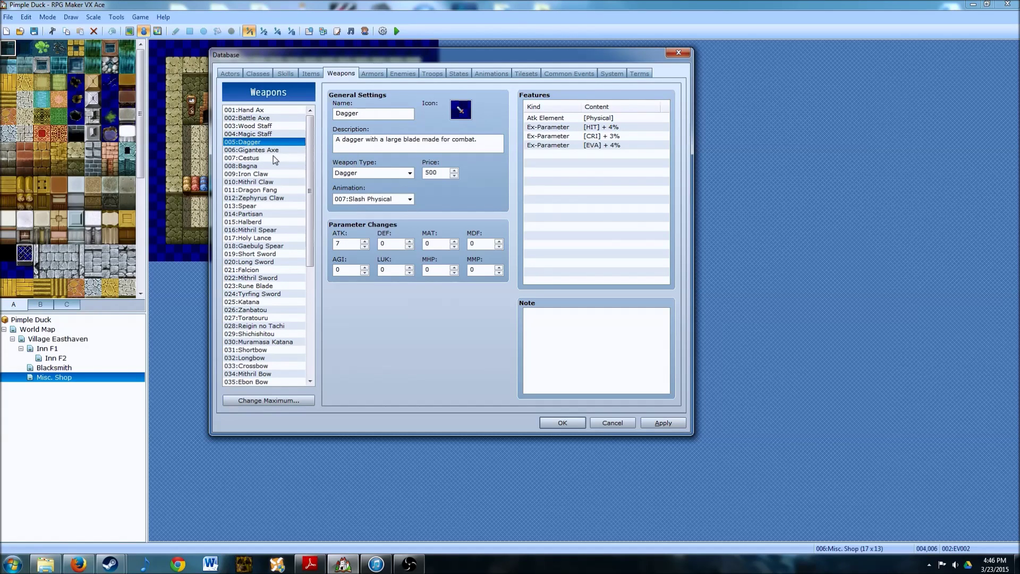
Step: Reduce the maximum number of weapon entries to 5
{"action": "left_click", "coordinate": [266, 400]}
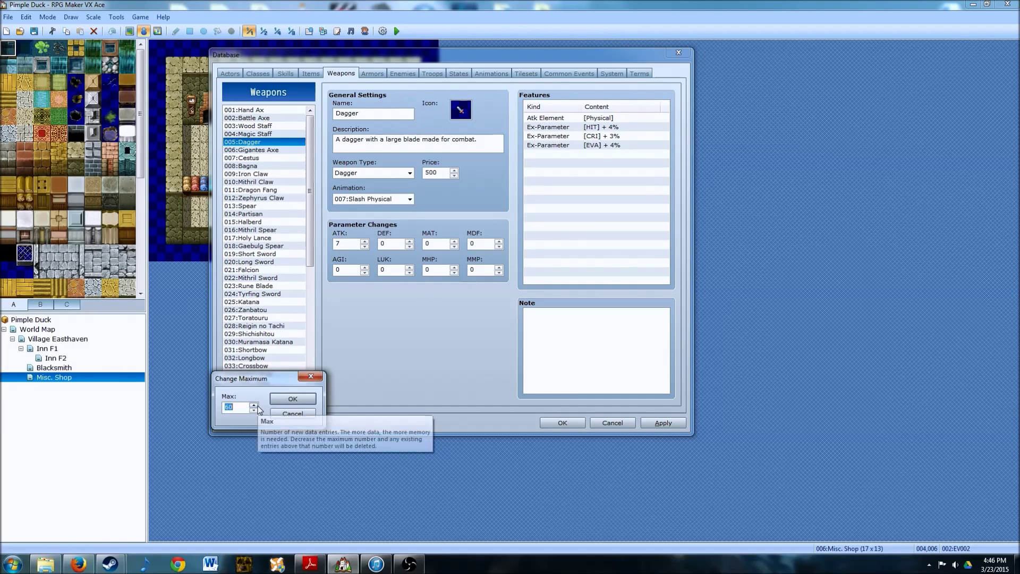
{"action": "type", "text": "5"}
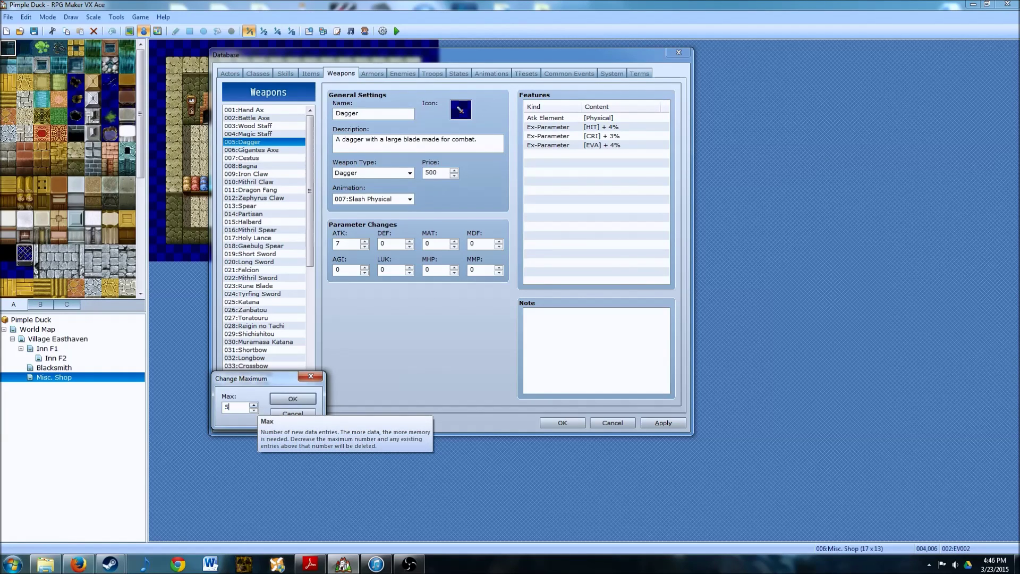
{"action": "left_click", "coordinate": [290, 399]}
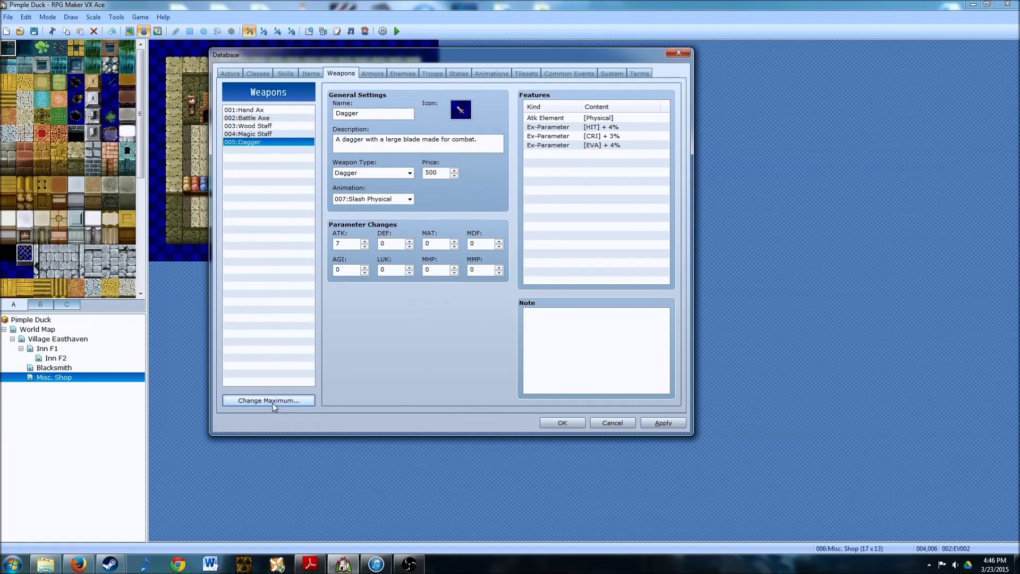
Step: Raise the weapon maximum to 6 and name the new blank entry Stiletto
{"action": "left_click", "coordinate": [293, 400]}
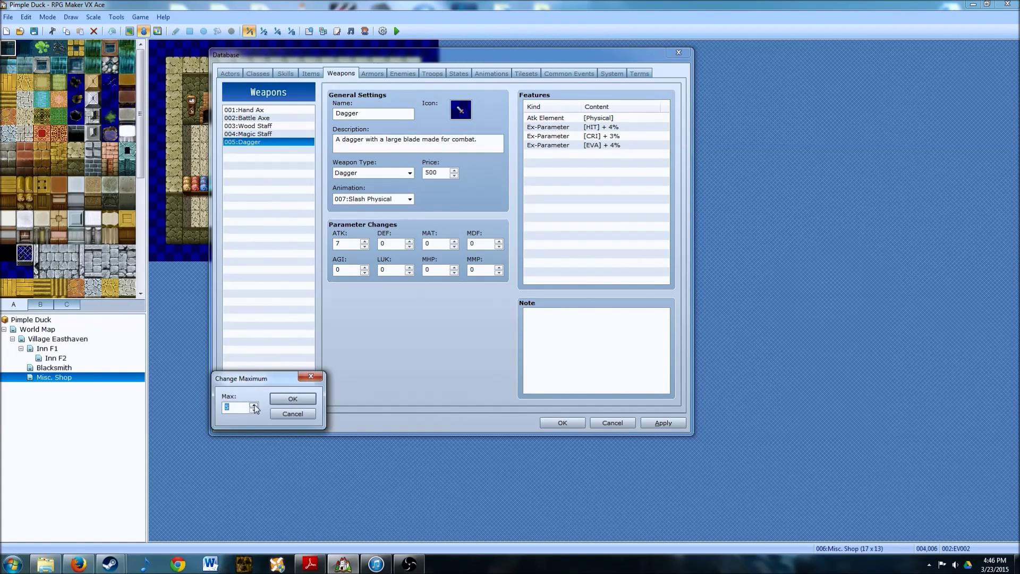
{"action": "left_click", "coordinate": [280, 402]}
{"action": "left_click", "coordinate": [246, 151]}
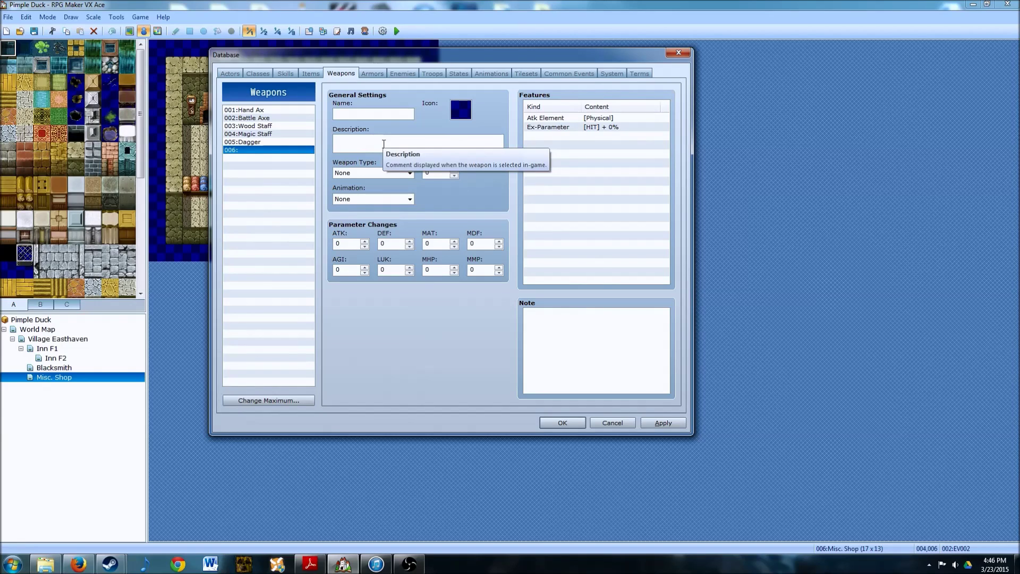
{"action": "left_click", "coordinate": [357, 117]}
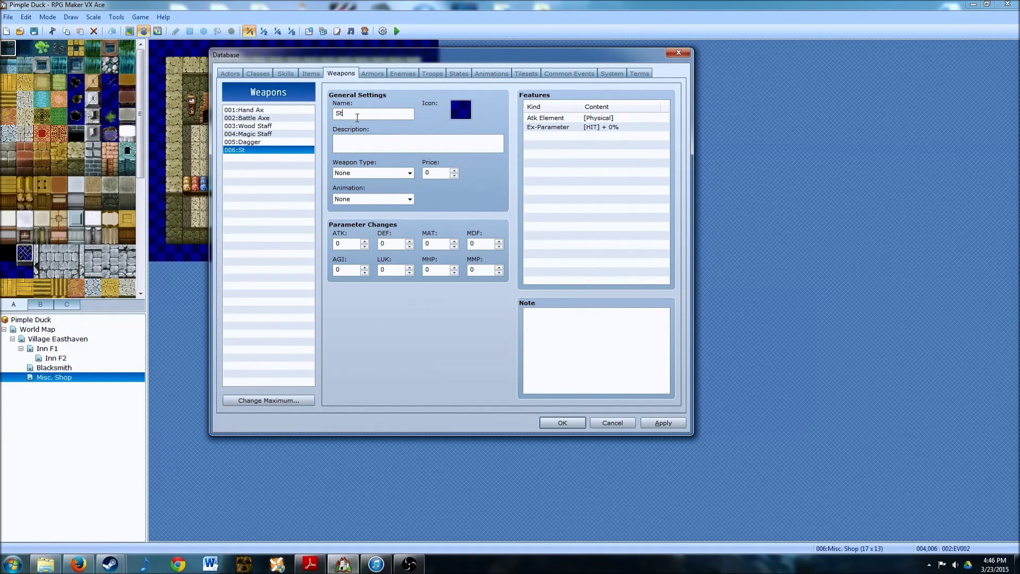
{"action": "type", "text": "letto"}
Step: Give the Stiletto the first small blade icon in the row of knives and swords
{"action": "double_click", "coordinate": [462, 110]}
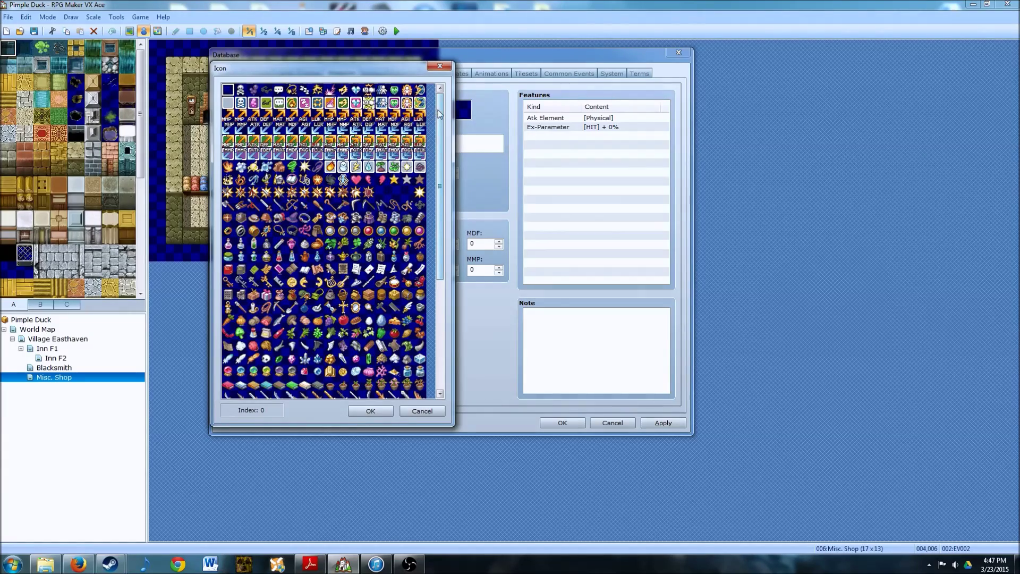
{"action": "left_click_drag", "start_coordinate": [439, 110], "coordinate": [442, 199]}
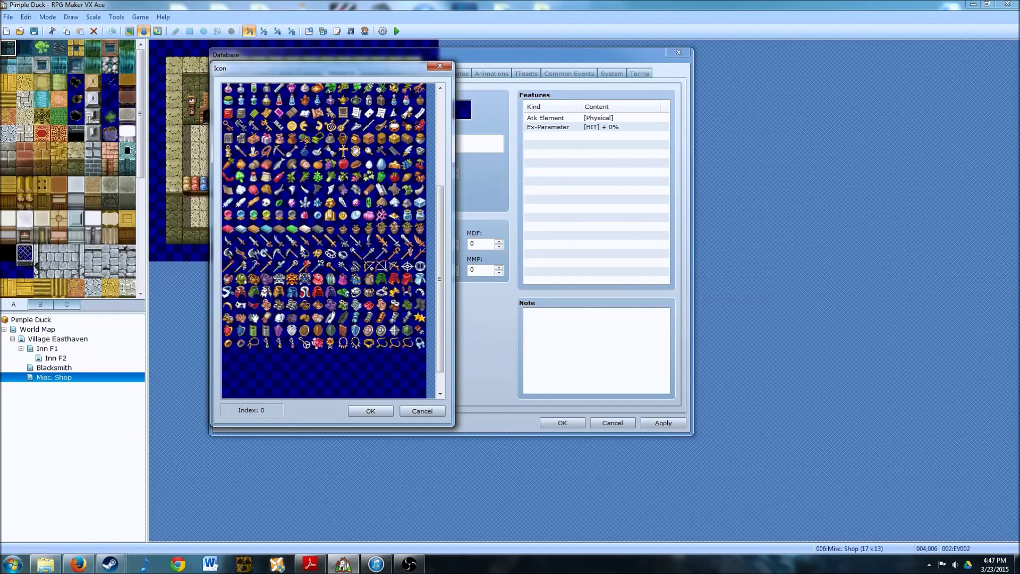
{"action": "left_click", "coordinate": [227, 242]}
{"action": "left_click", "coordinate": [365, 412]}
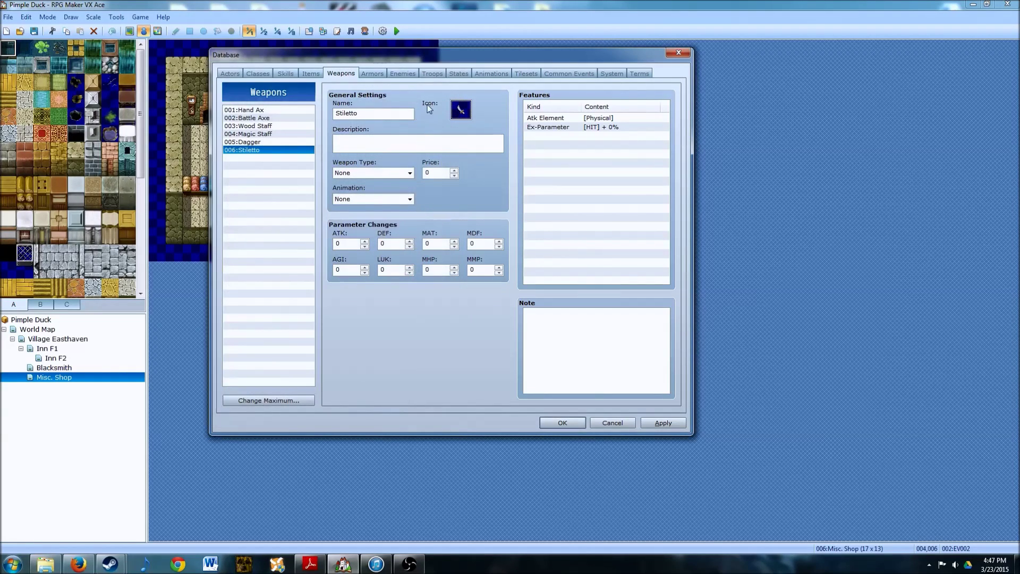
Step: Enter the Stiletto's description "A cutting knife that Rogues are well accustomed with."
{"action": "left_click", "coordinate": [379, 149]}
{"action": "type", "text": "A cutting knife that Rogues are weel"}
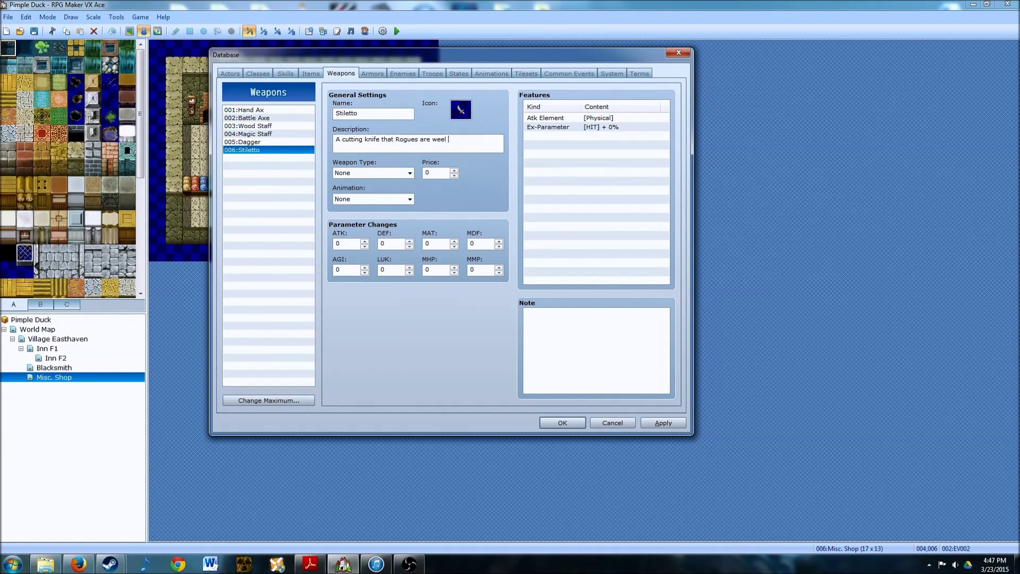
{"action": "key", "text": "BackSpace"}
{"action": "key", "text": "BackSpace"}
{"action": "type", "text": "ll accustomed with."}
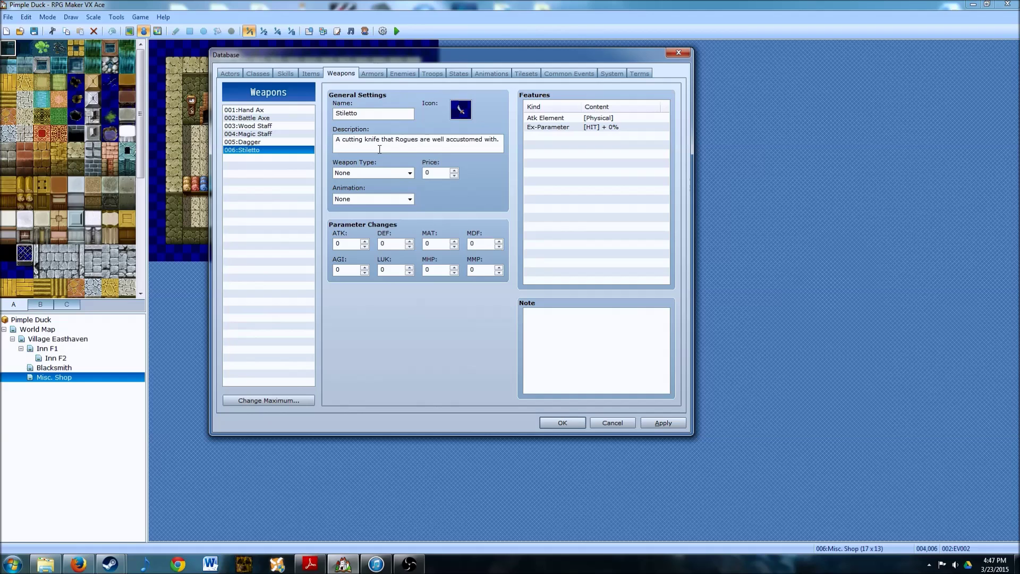
Step: Set the Stiletto's weapon type to Dagger
{"action": "left_click", "coordinate": [395, 175]}
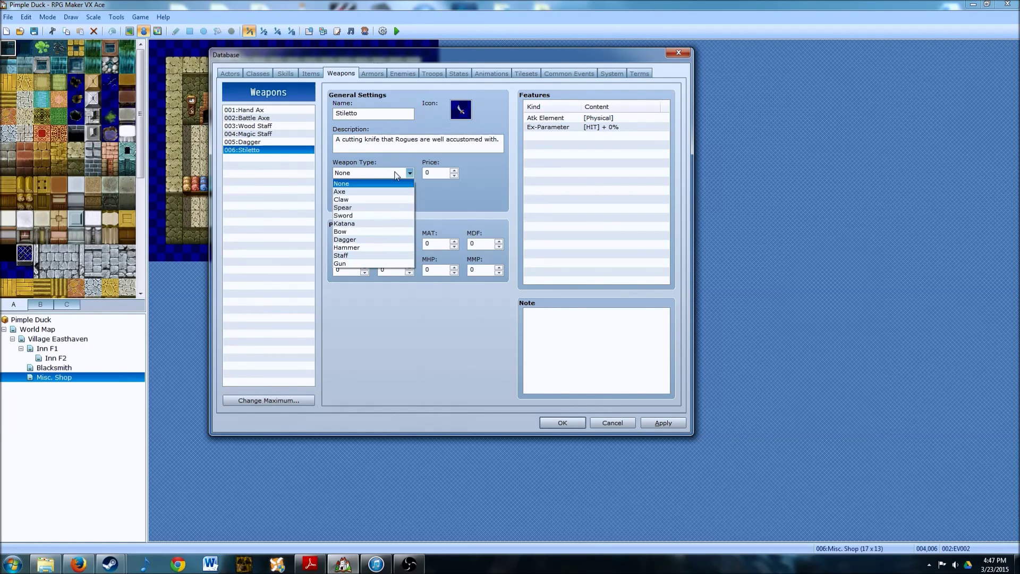
{"action": "left_click", "coordinate": [355, 241]}
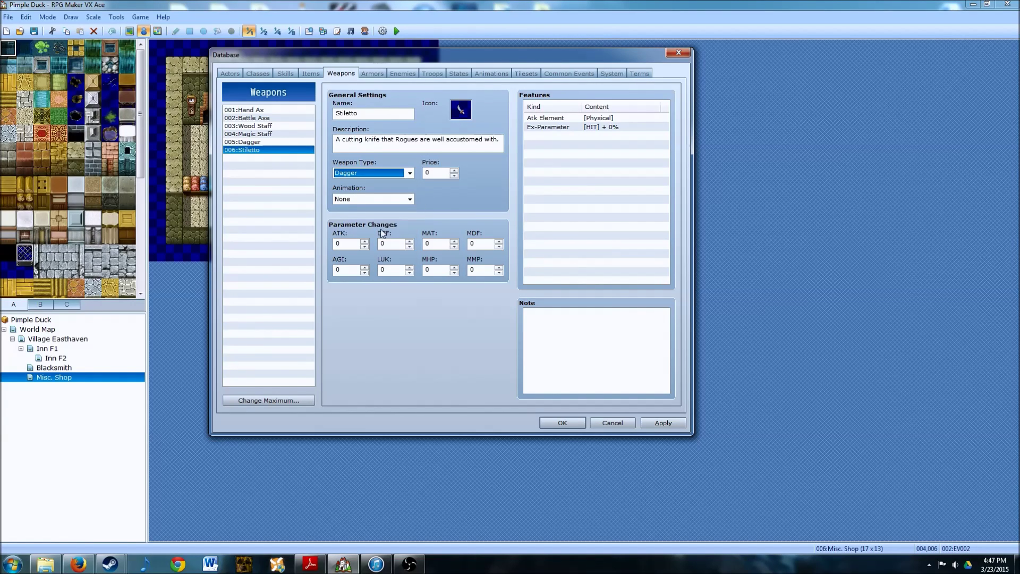
{"action": "left_click", "coordinate": [409, 173]}
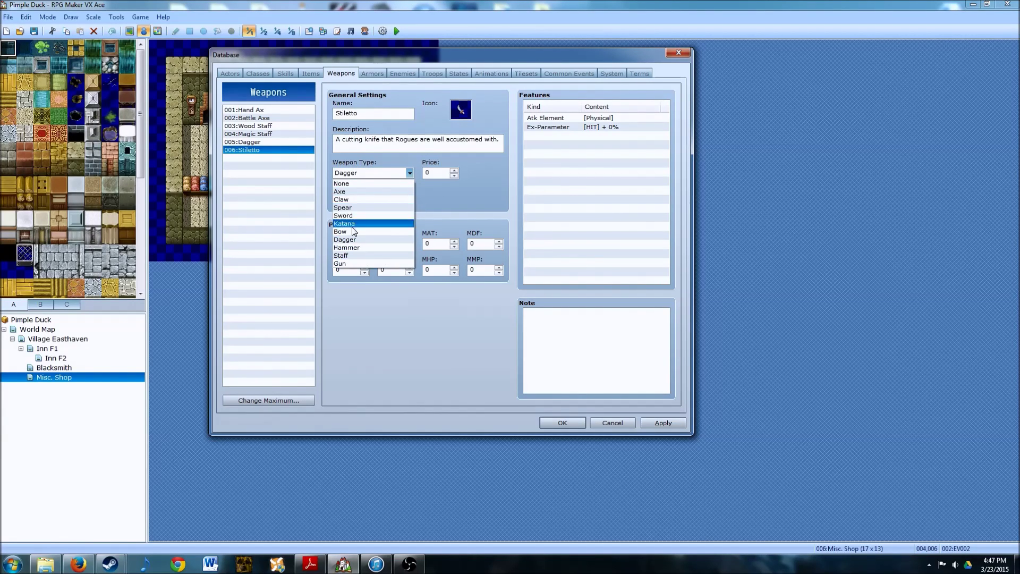
{"action": "left_click", "coordinate": [345, 240]}
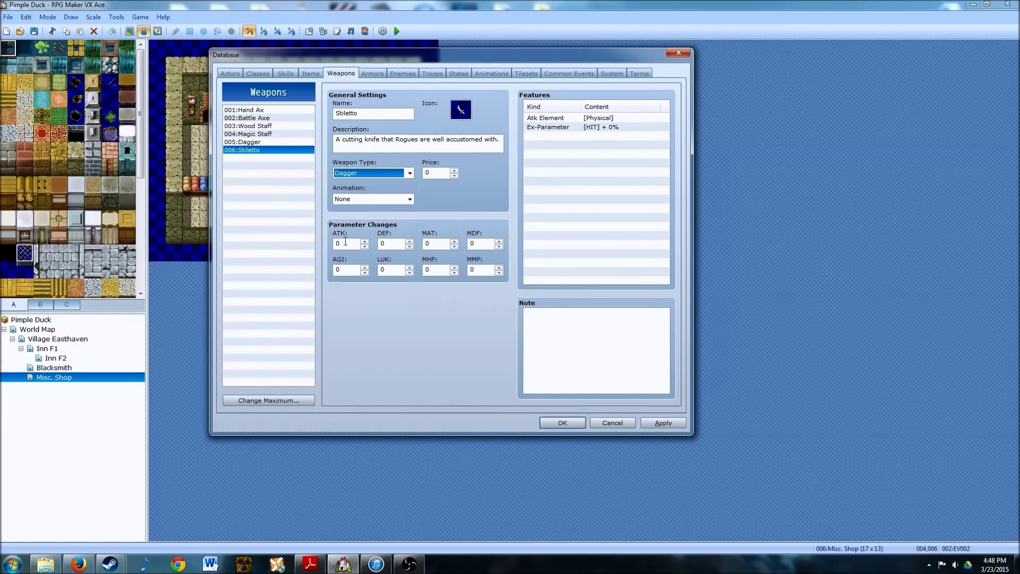
Step: Set the Stiletto's price to 80 and its animation to 007:Slash Physical
{"action": "left_click", "coordinate": [443, 176]}
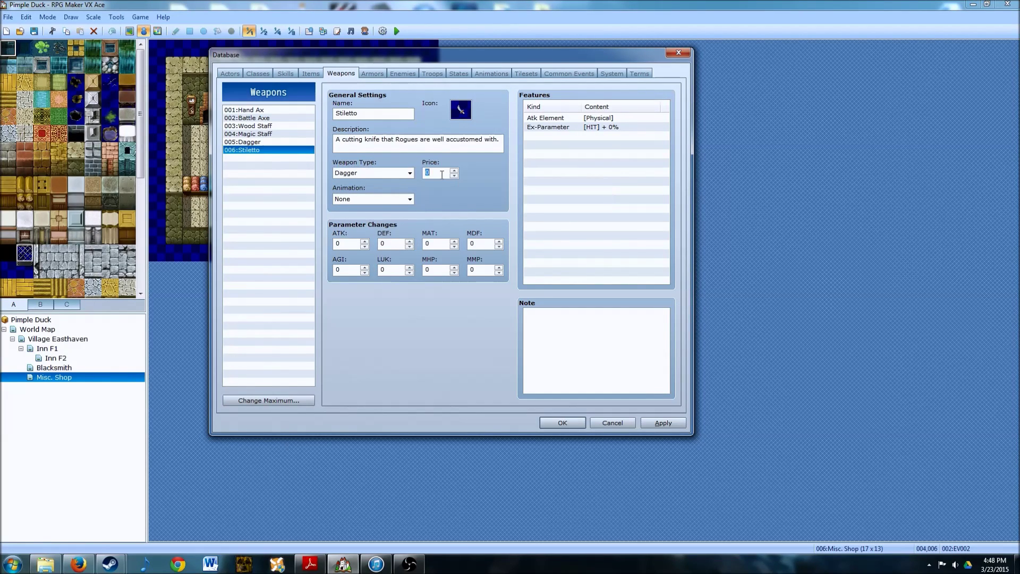
{"action": "type", "text": "80"}
{"action": "left_click", "coordinate": [362, 201]}
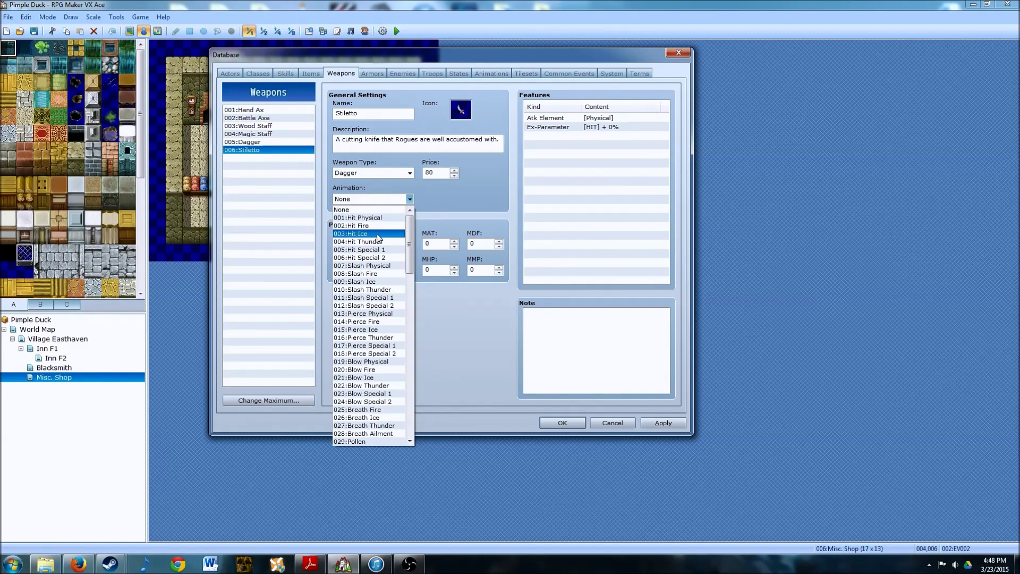
{"action": "left_click", "coordinate": [359, 266]}
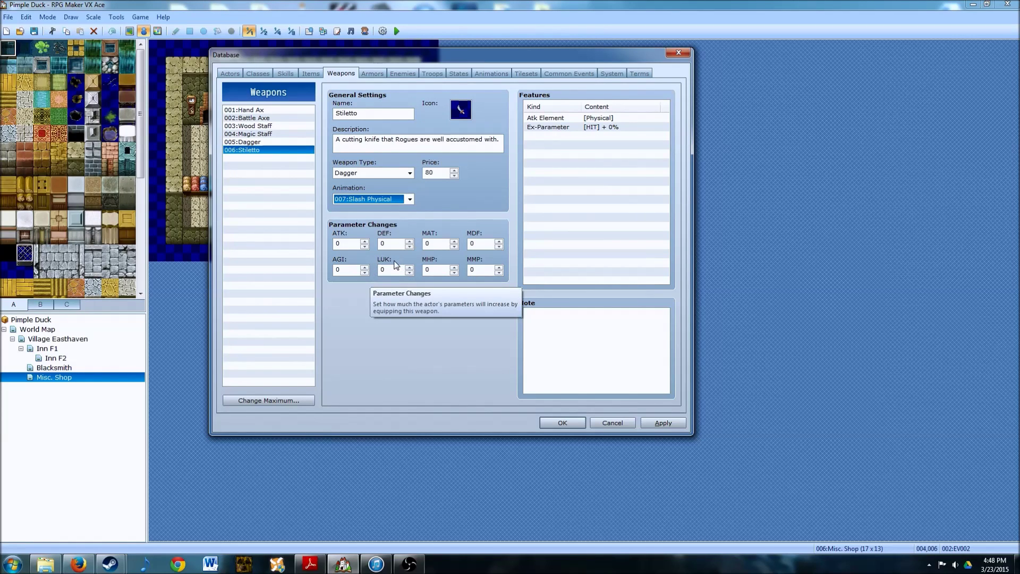
Step: Adjust the Stiletto's AGI parameter change and set its ATK to 14
{"action": "left_click", "coordinate": [364, 268]}
{"action": "left_click", "coordinate": [365, 268]}
{"action": "left_click", "coordinate": [365, 268]}
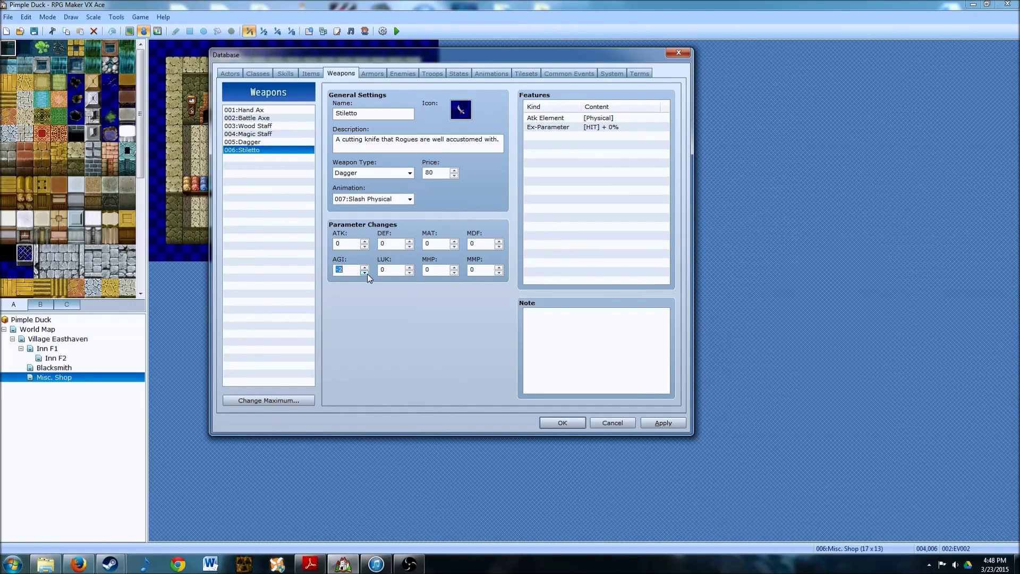
{"action": "left_click", "coordinate": [364, 272]}
{"action": "left_click", "coordinate": [359, 243]}
{"action": "type", "text": "14"}
Step: Compare the Stiletto with the Dagger and set the Stiletto's HIT ex-parameter feature to +8%
{"action": "left_click", "coordinate": [252, 142]}
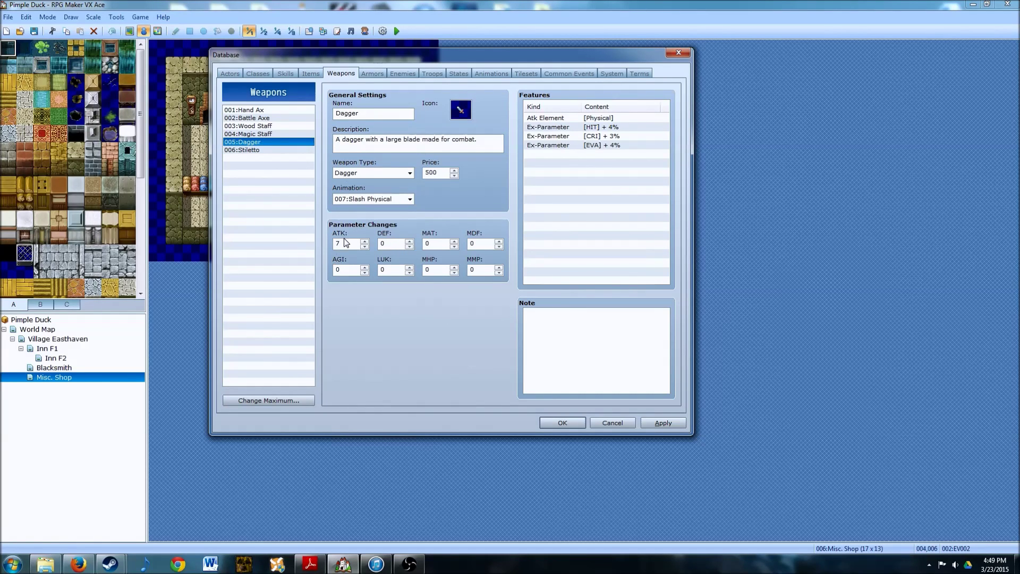
{"action": "left_click", "coordinate": [248, 150]}
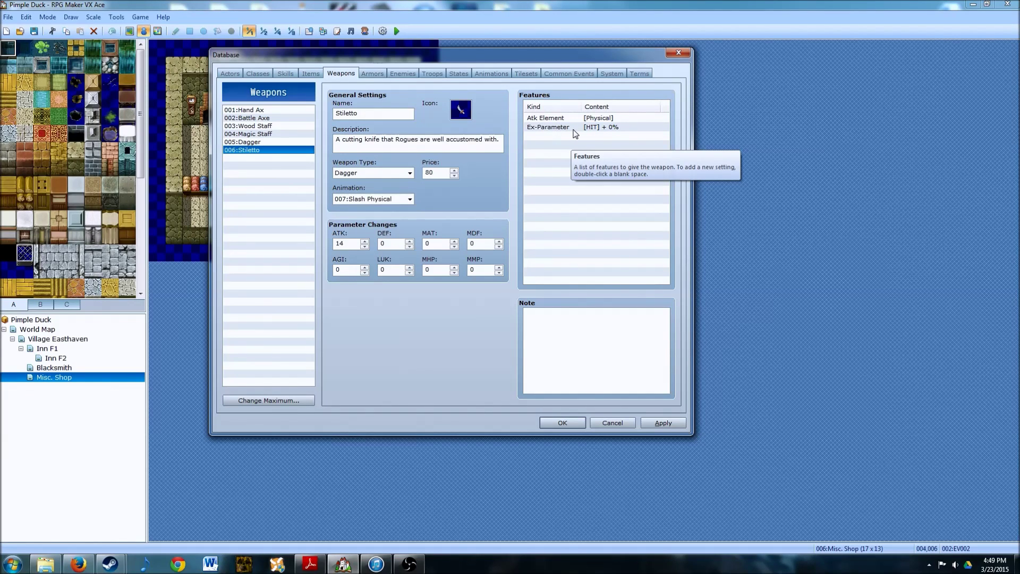
{"action": "double_click", "coordinate": [610, 129]}
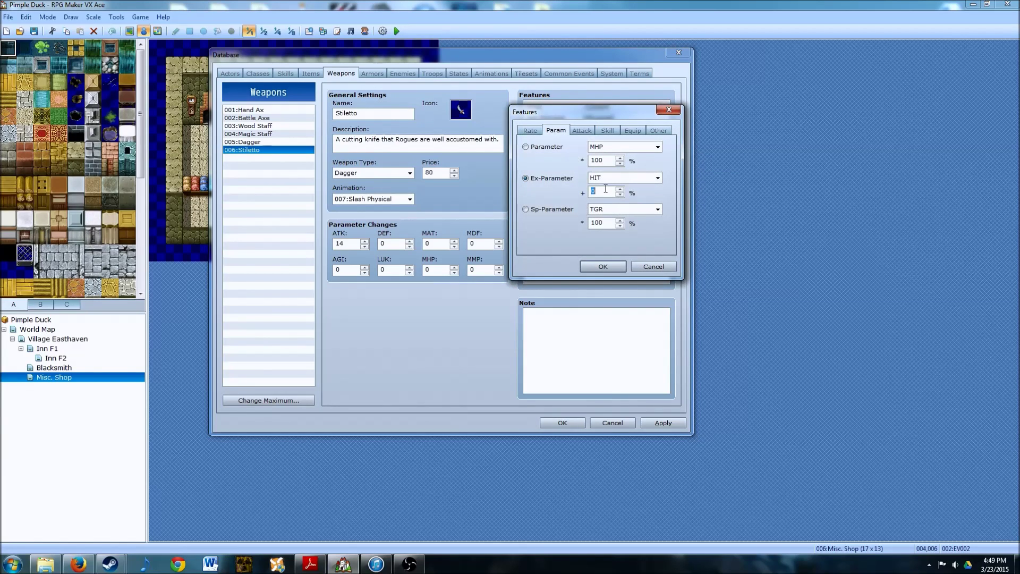
{"action": "key", "text": "BackSpace"}
{"action": "left_click", "coordinate": [599, 267]}
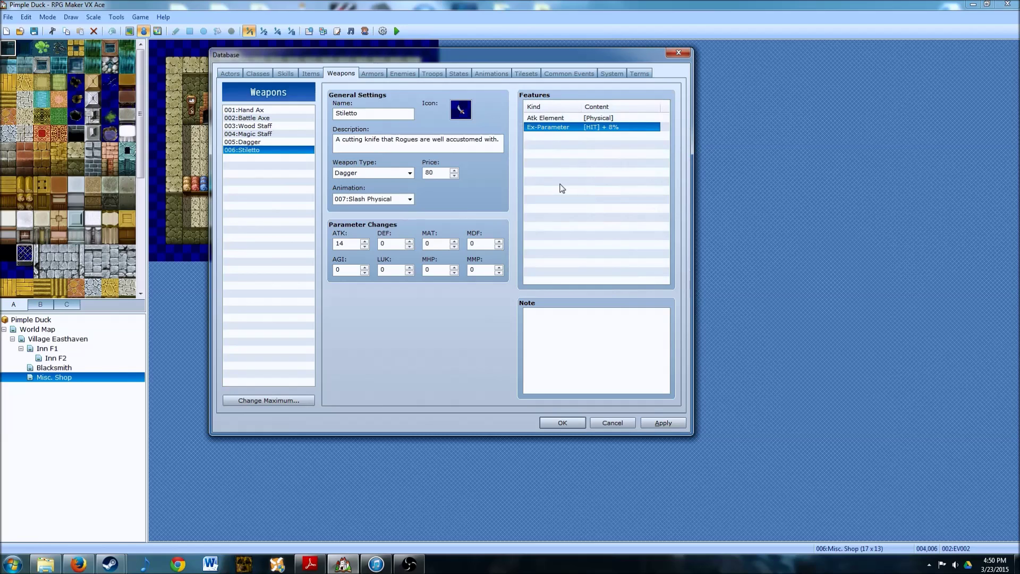
Step: Add a CRI ex-parameter feature of +6% to the Stiletto
{"action": "left_click", "coordinate": [599, 136]}
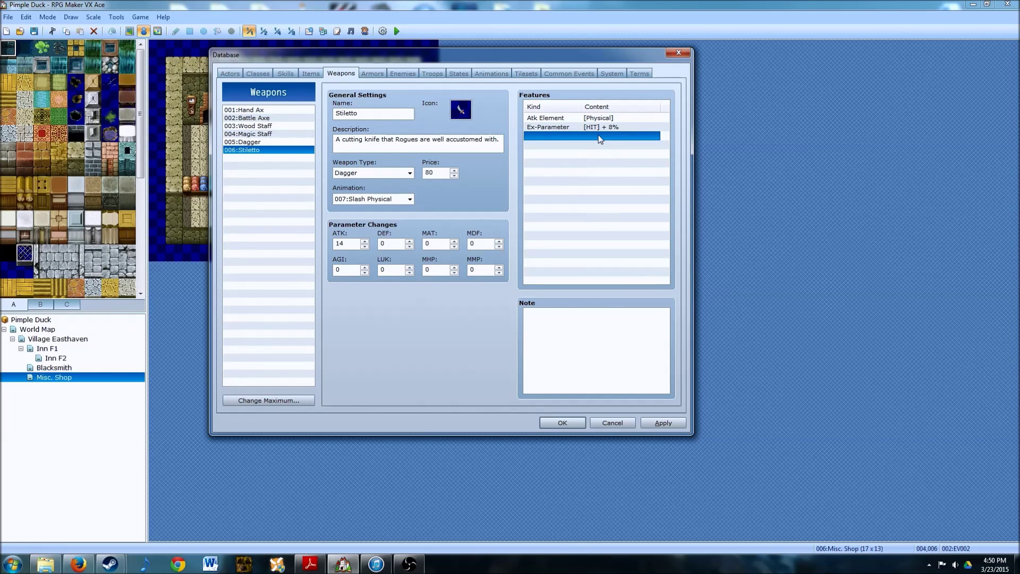
{"action": "double_click", "coordinate": [600, 137]}
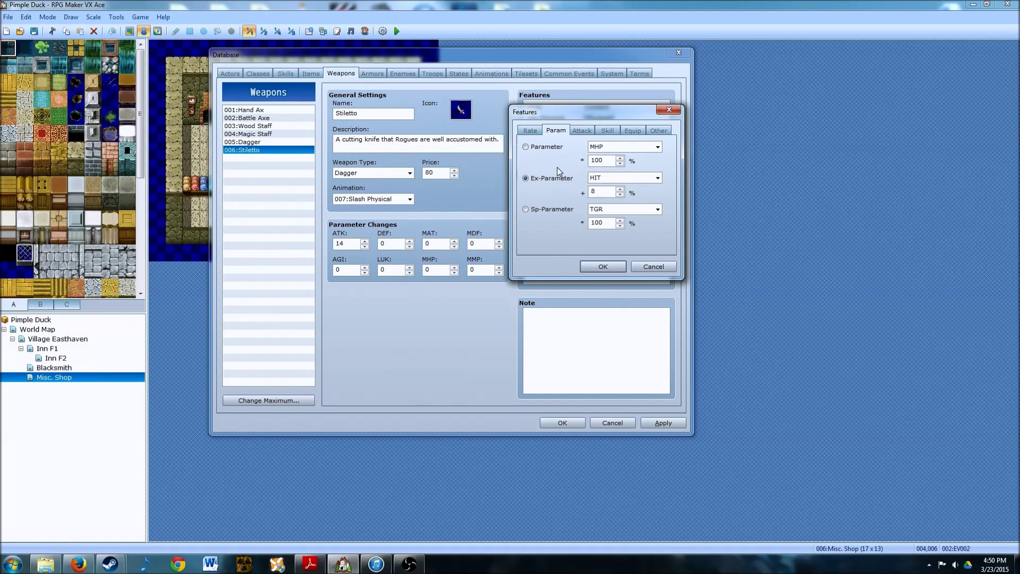
{"action": "left_click", "coordinate": [657, 178]}
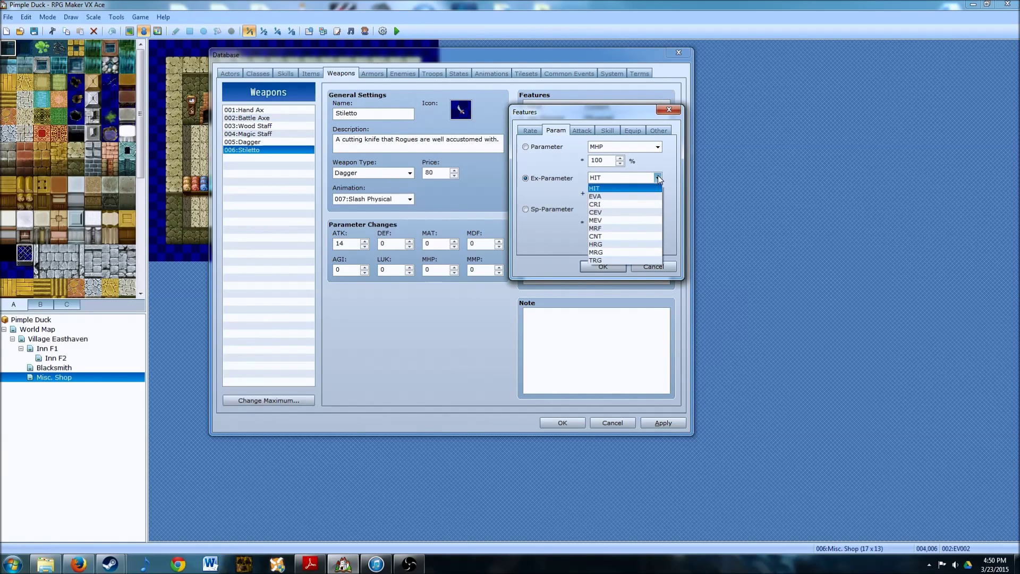
{"action": "left_click", "coordinate": [602, 205]}
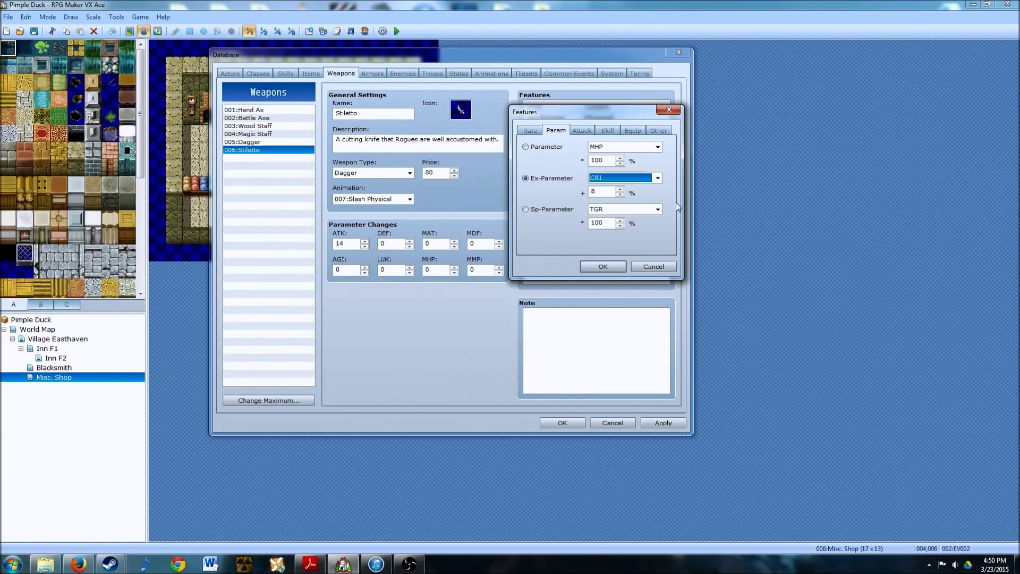
{"action": "left_click", "coordinate": [621, 194]}
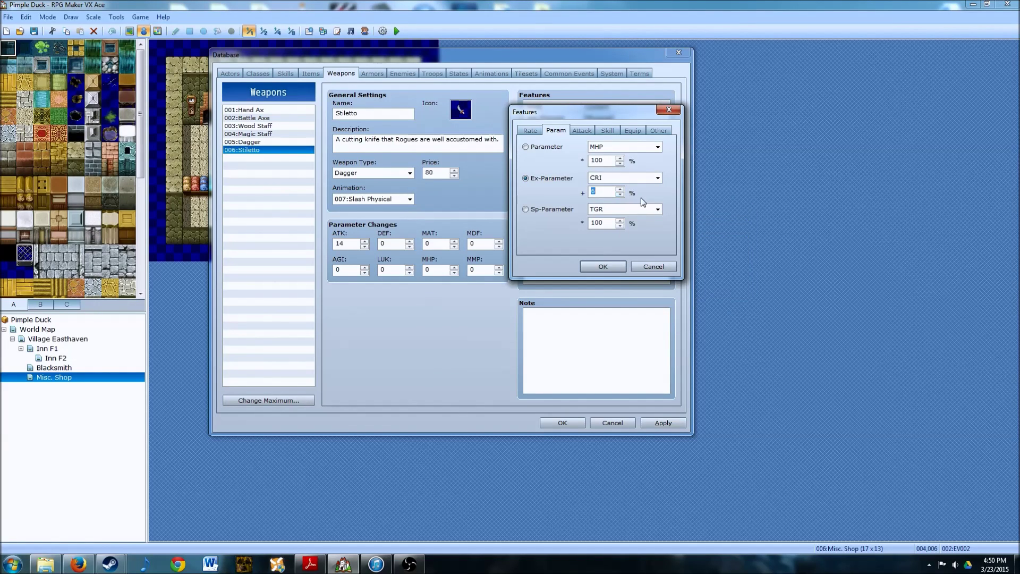
{"action": "left_click", "coordinate": [606, 265]}
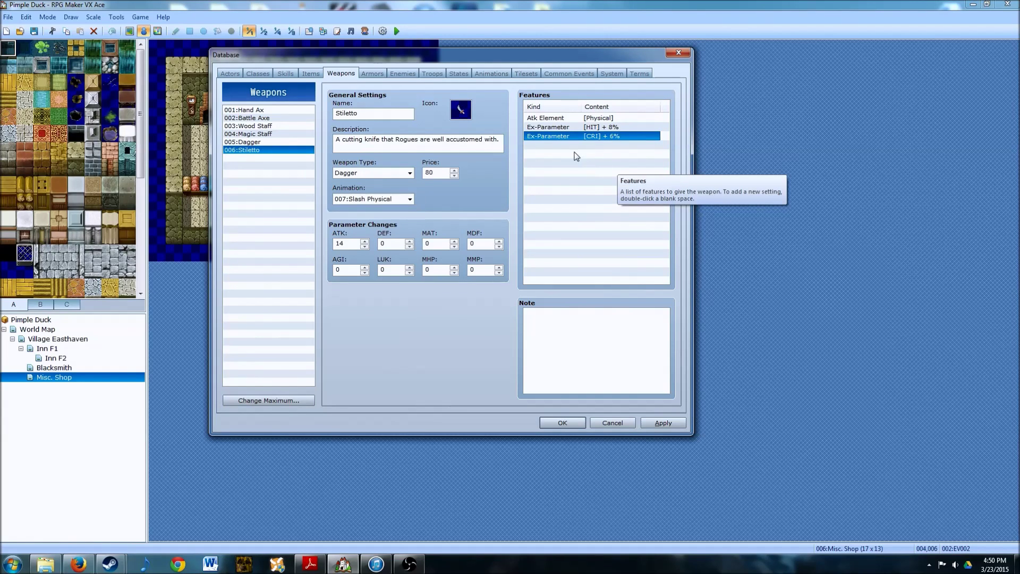
Step: Add an EVA ex-parameter feature of +4% to the Stiletto and apply the database changes
{"action": "left_click", "coordinate": [556, 147]}
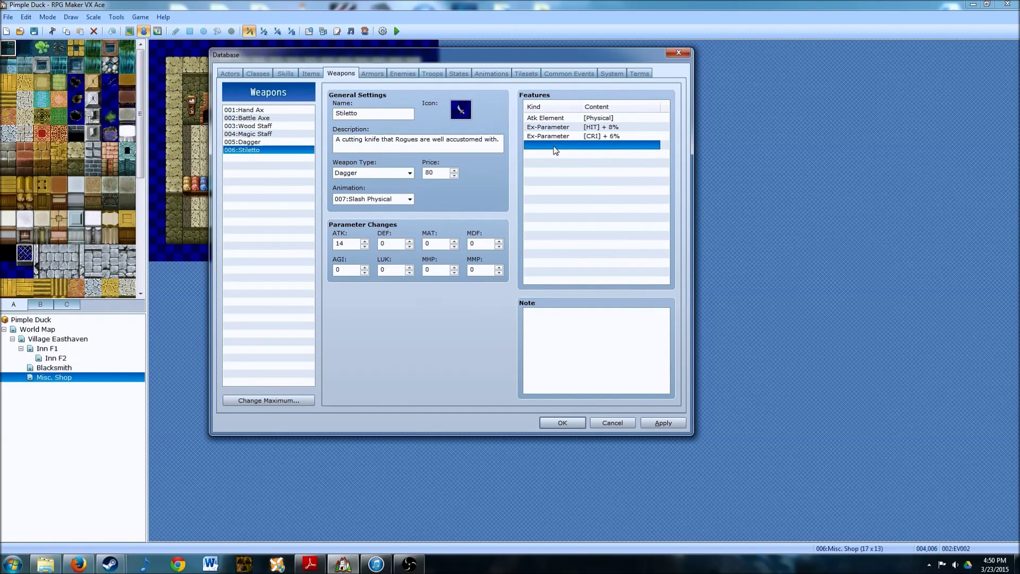
{"action": "double_click", "coordinate": [555, 151]}
{"action": "left_click", "coordinate": [658, 178]}
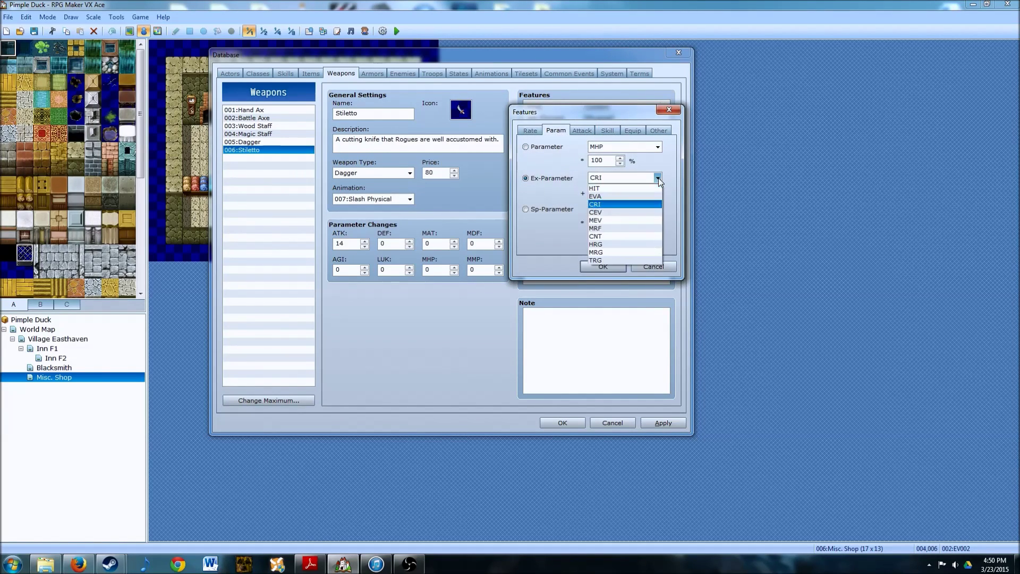
{"action": "left_click", "coordinate": [597, 196]}
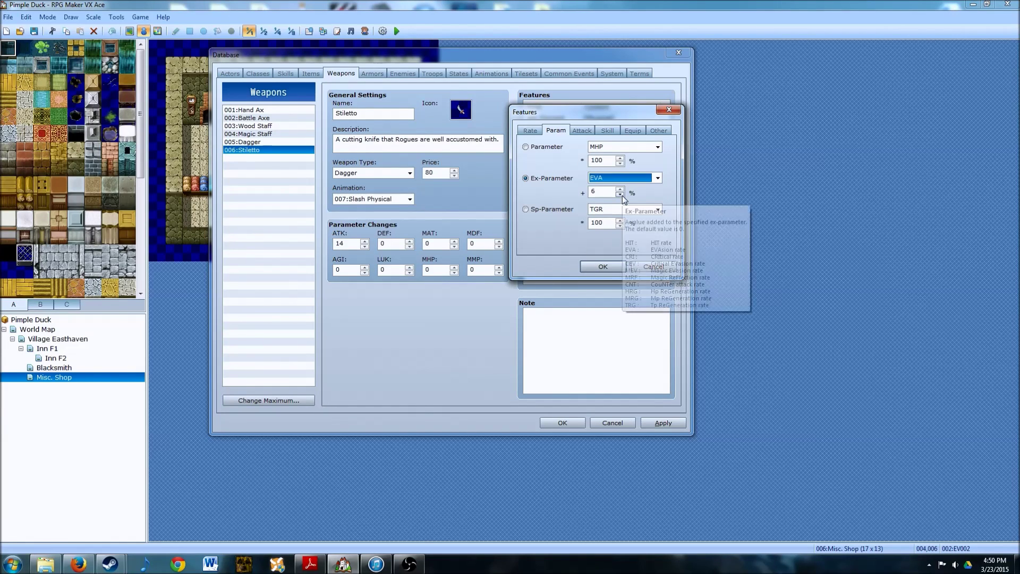
{"action": "left_click", "coordinate": [620, 194]}
{"action": "left_click", "coordinate": [620, 194]}
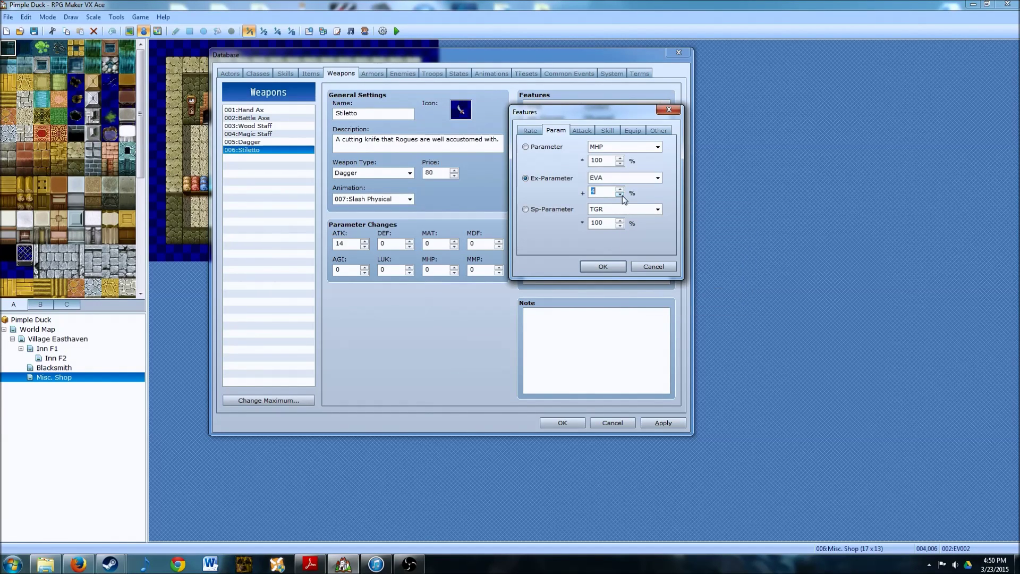
{"action": "left_click", "coordinate": [597, 267]}
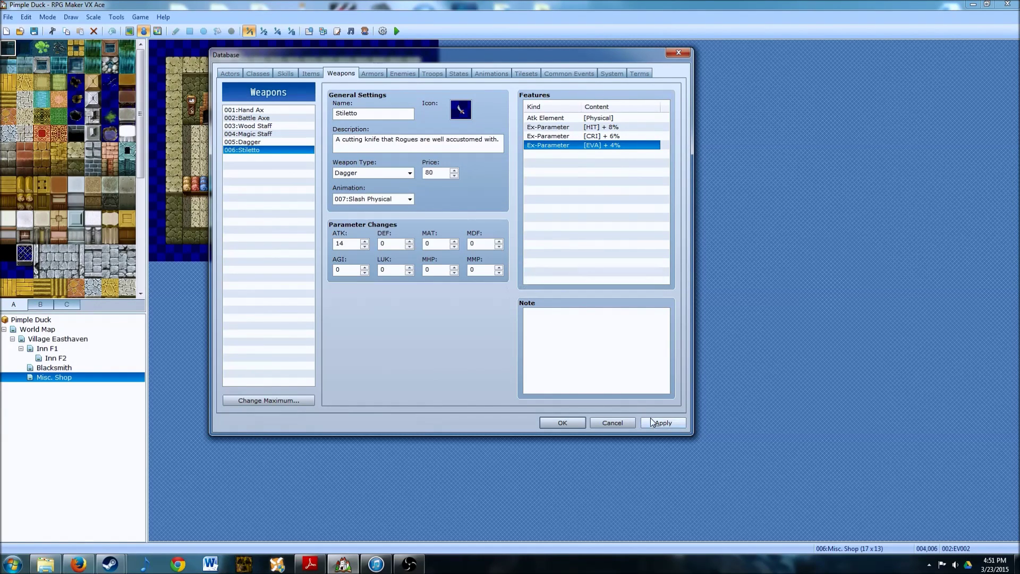
{"action": "left_click", "coordinate": [668, 425]}
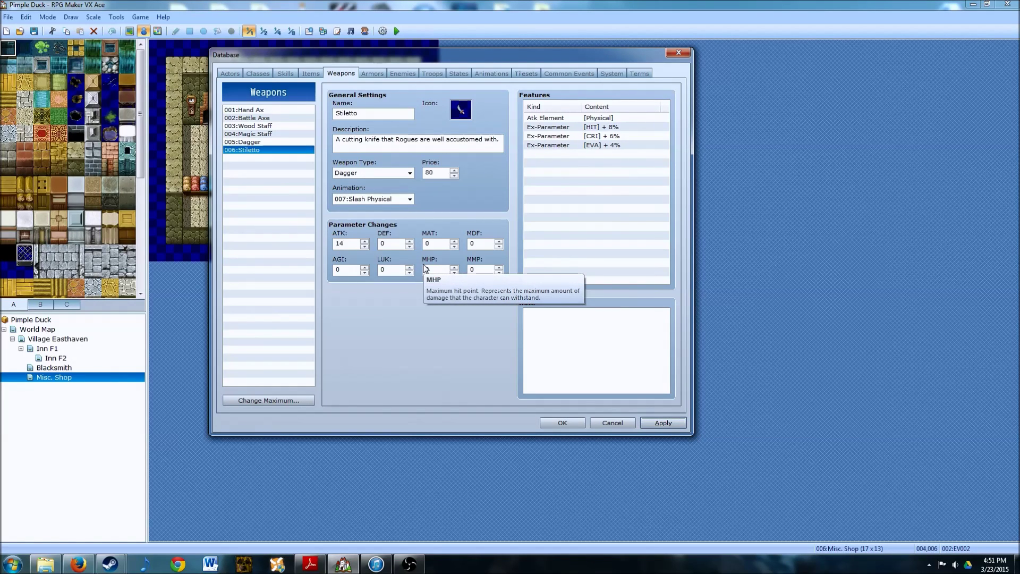
Step: Set the prices of the Hand Ax and the Wood Staff to 0
{"action": "left_click", "coordinate": [252, 111]}
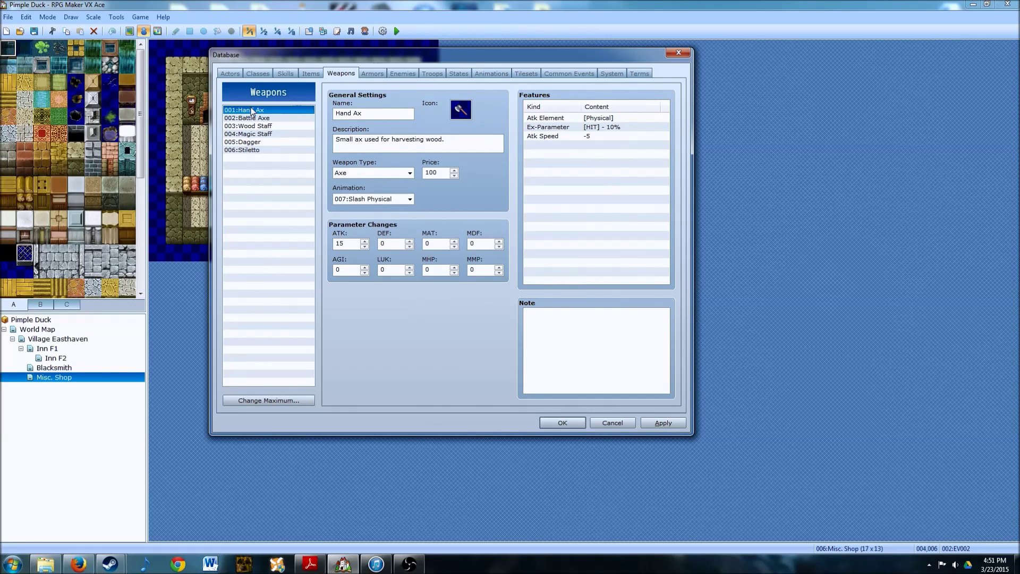
{"action": "double_click", "coordinate": [438, 172]}
{"action": "key", "text": "BackSpace"}
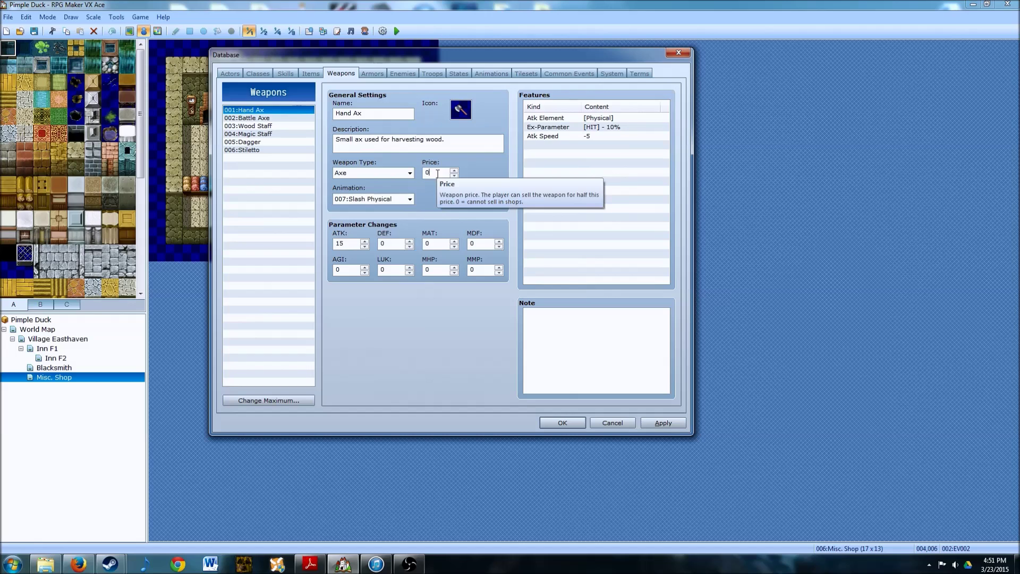
{"action": "left_click", "coordinate": [259, 126]}
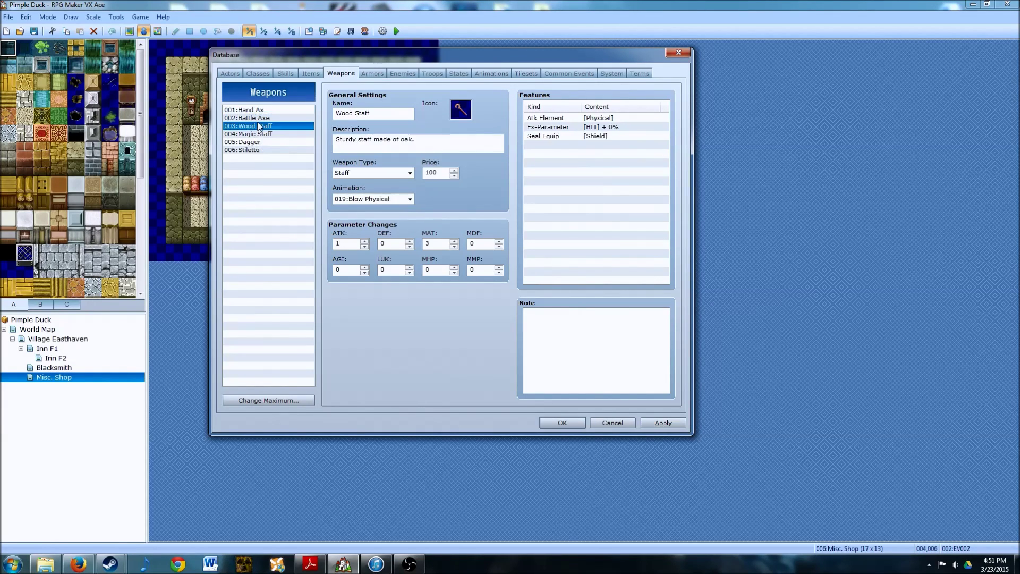
{"action": "double_click", "coordinate": [437, 173]}
{"action": "type", "text": "0"}
Step: Set the Dagger's price to 0
{"action": "left_click", "coordinate": [260, 118]}
{"action": "left_click", "coordinate": [250, 142]}
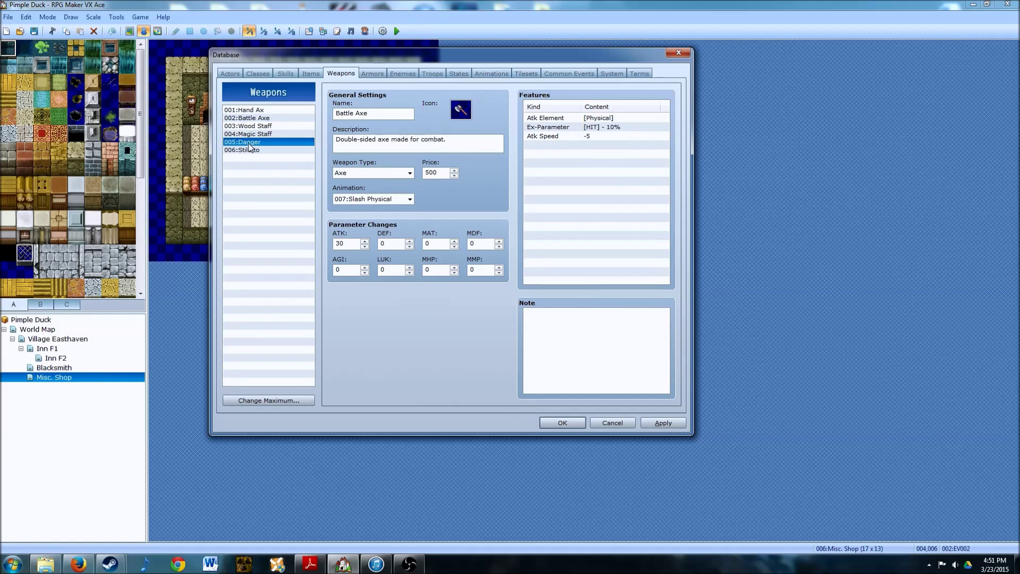
{"action": "double_click", "coordinate": [431, 172]}
{"action": "key", "text": "BackSpace"}
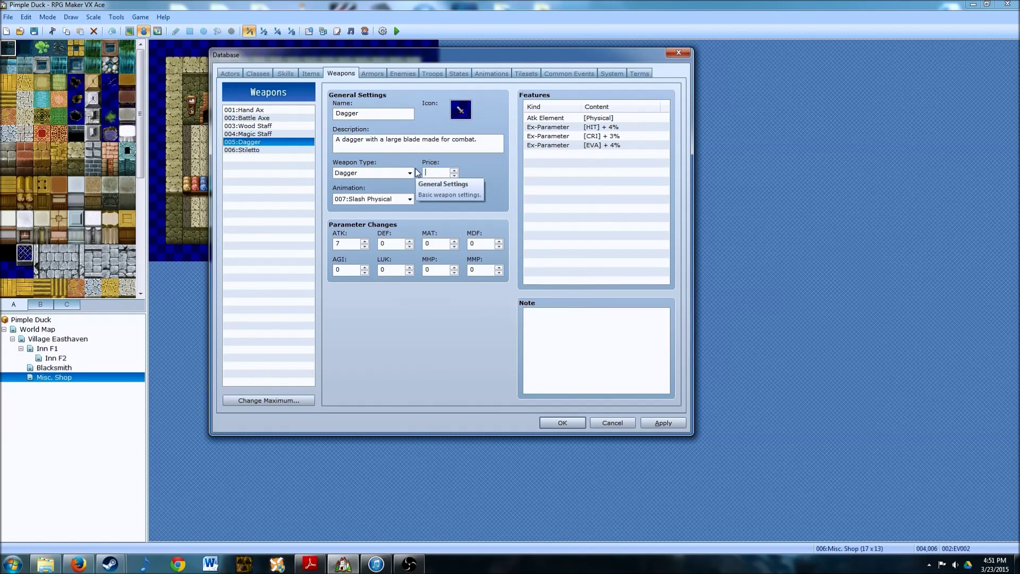
{"action": "type", "text": "0"}
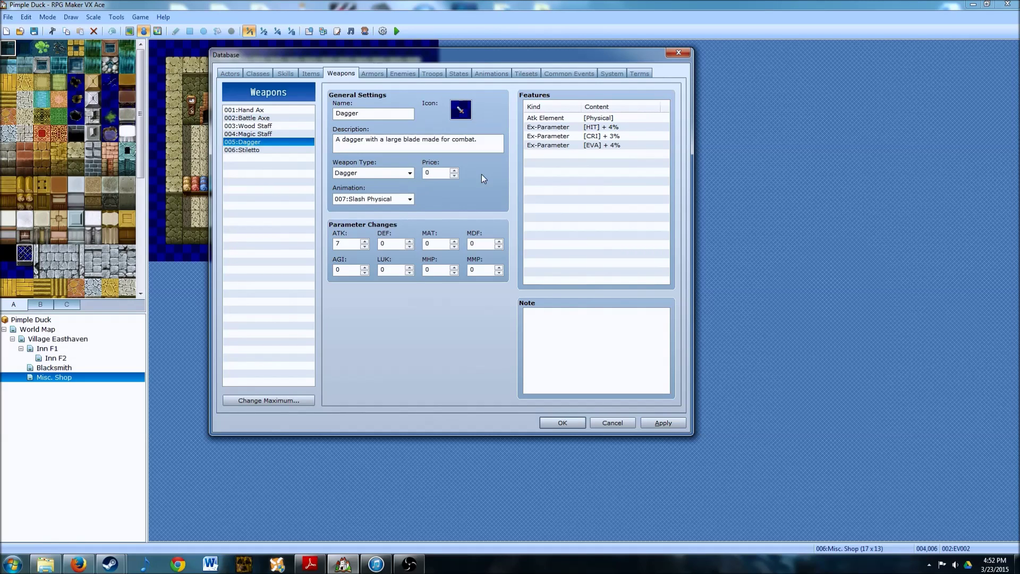
Step: Set the Battle Axe's price to 200 and the Magic Staff's to 150, applying the changes
{"action": "left_click", "coordinate": [259, 118]}
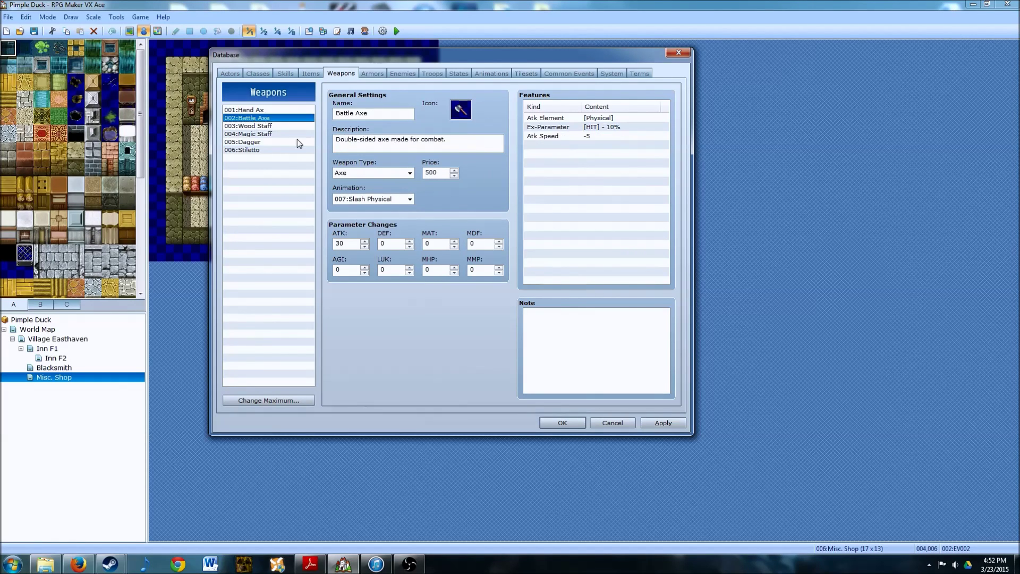
{"action": "double_click", "coordinate": [439, 173]}
{"action": "key", "text": "BackSpace"}
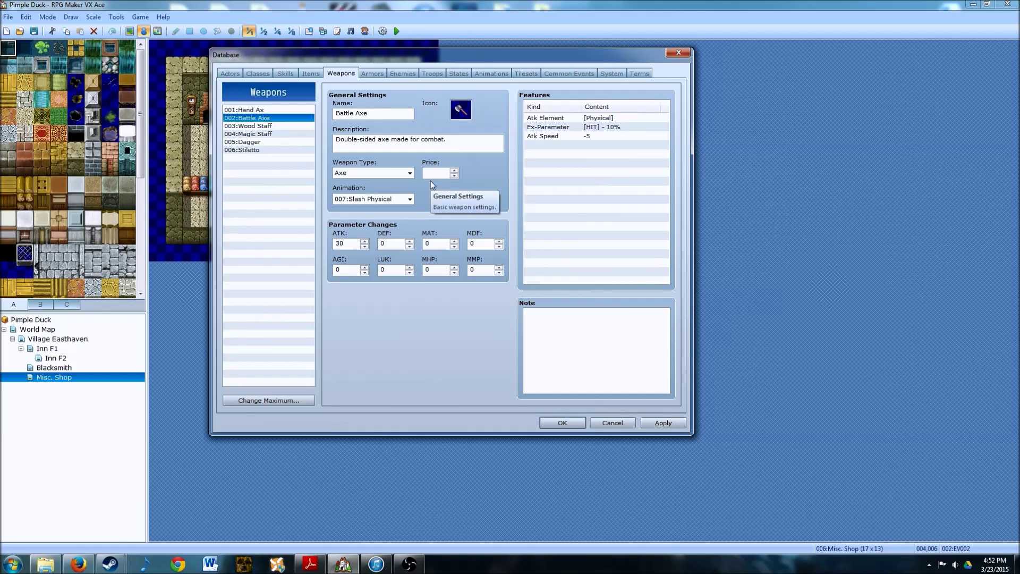
{"action": "type", "text": "200"}
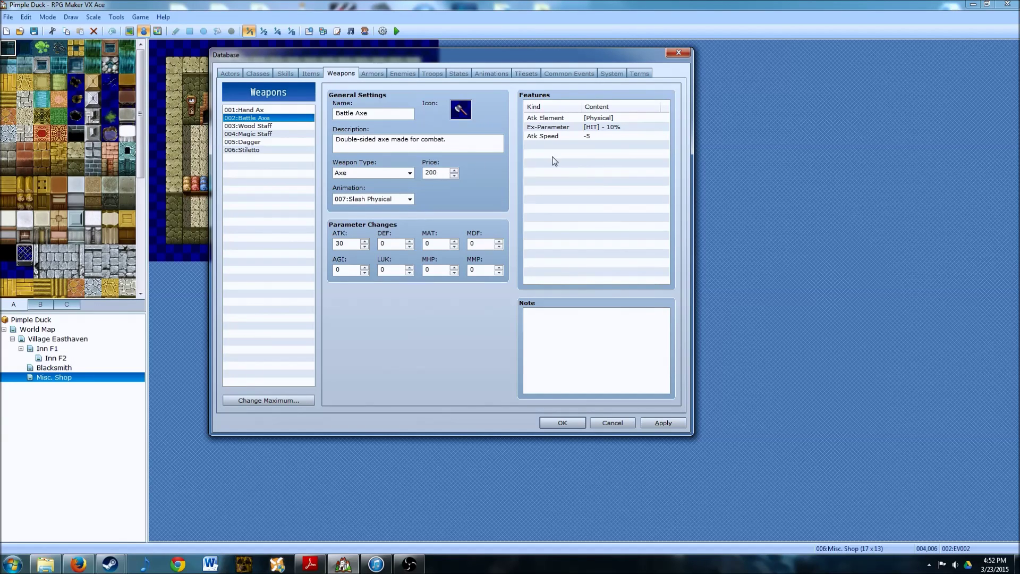
{"action": "left_click", "coordinate": [264, 134]}
{"action": "double_click", "coordinate": [433, 172]}
{"action": "type", "text": "150"}
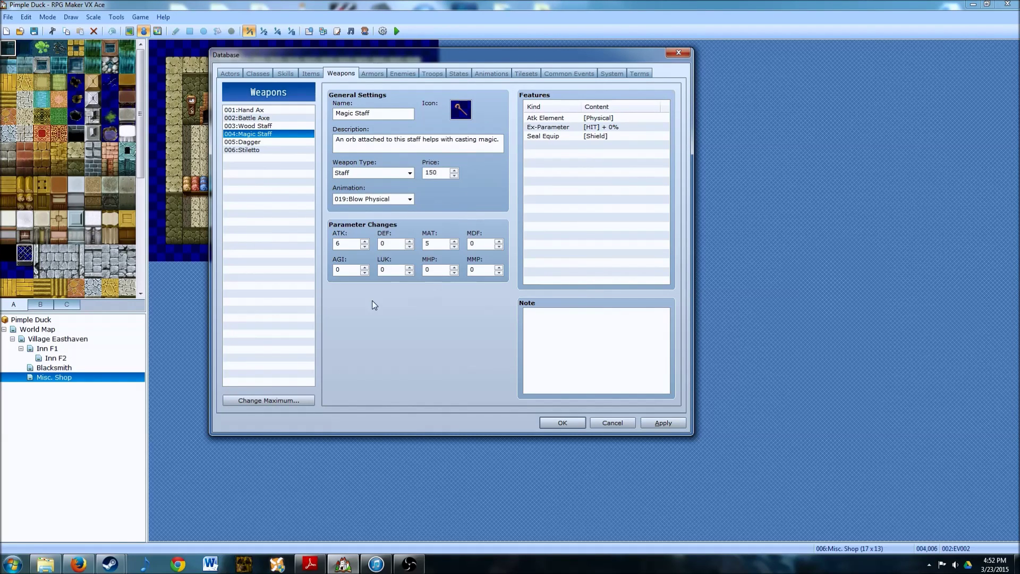
{"action": "left_click", "coordinate": [661, 422]}
Step: Multi-copy two armors starting at Cotton Robe and paste them over the entries starting at 001:Casual Clothes
{"action": "left_click", "coordinate": [379, 76]}
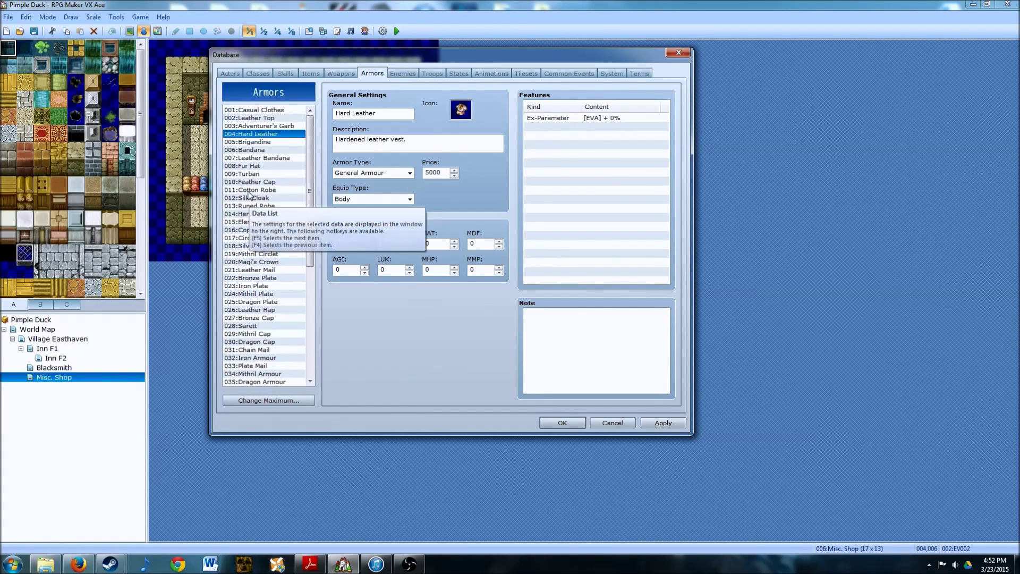
{"action": "left_click", "coordinate": [250, 190]}
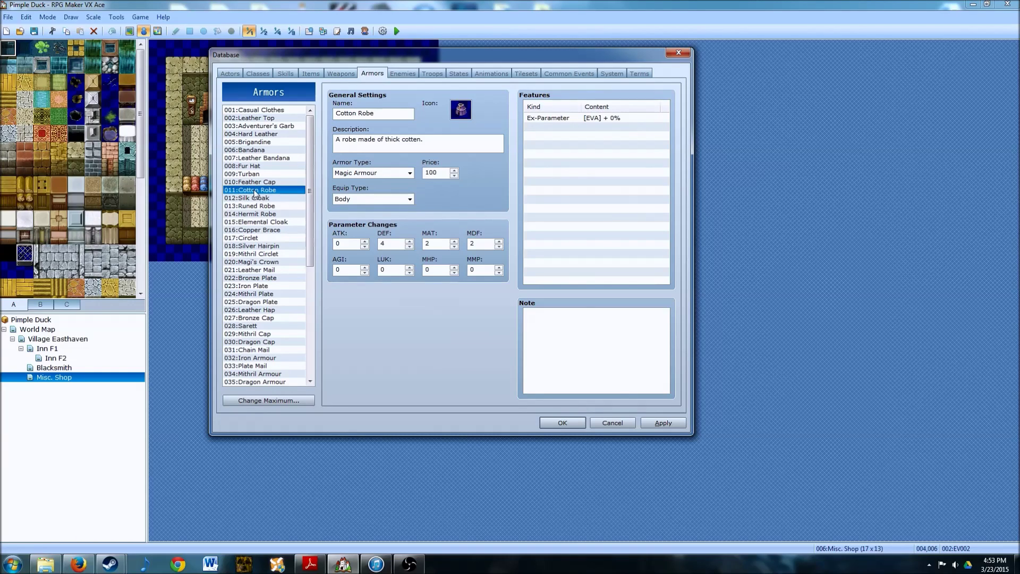
{"action": "right_click", "coordinate": [256, 194]}
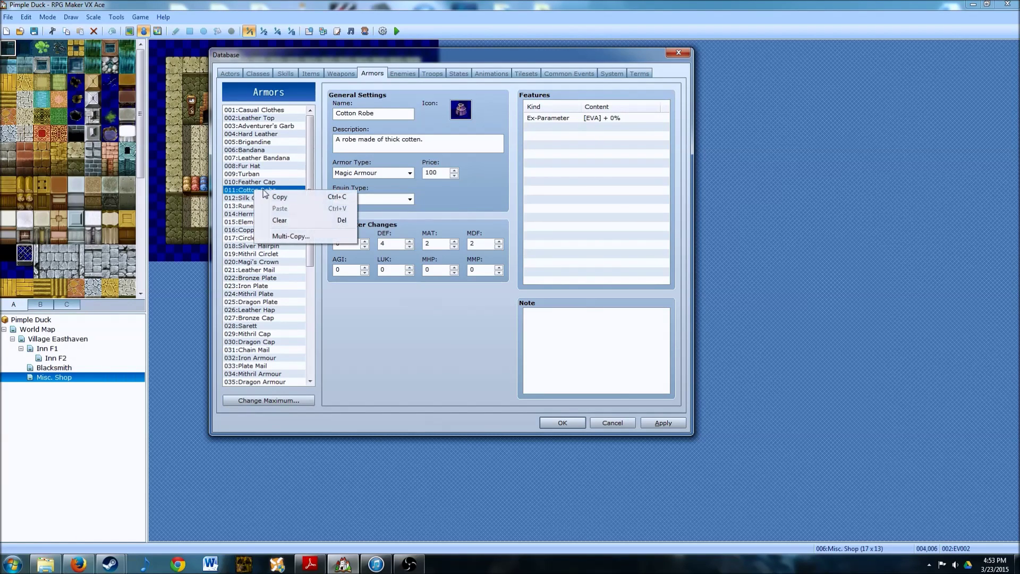
{"action": "left_click", "coordinate": [284, 236]}
{"action": "left_click", "coordinate": [254, 249]}
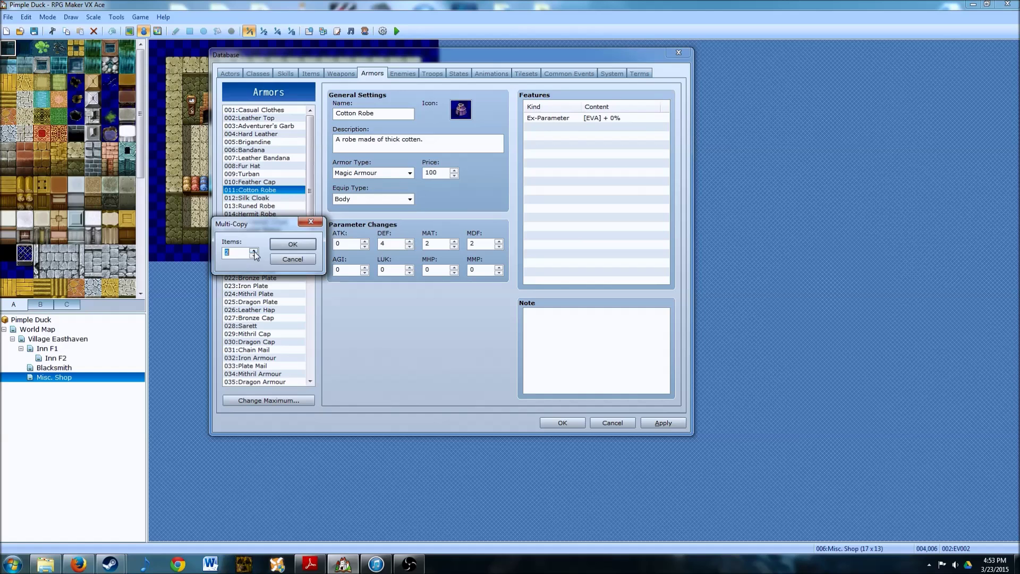
{"action": "left_click", "coordinate": [290, 244]}
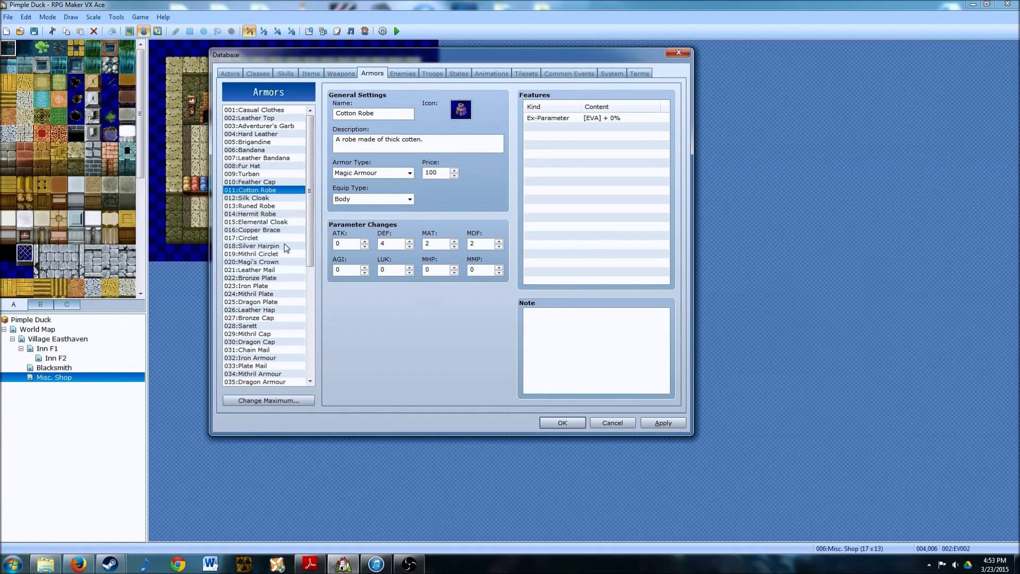
{"action": "left_click", "coordinate": [254, 111]}
{"action": "right_click", "coordinate": [253, 111]}
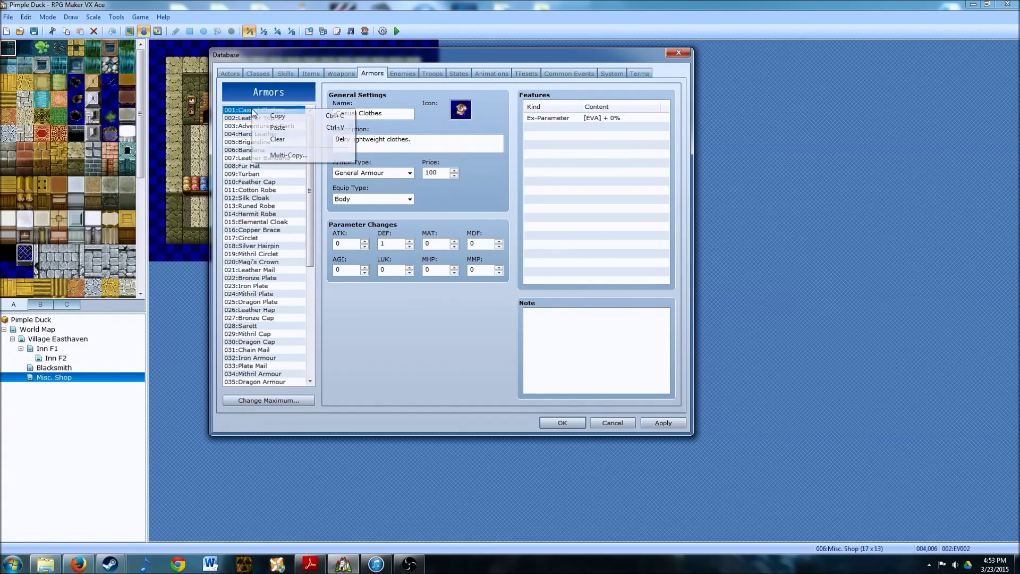
{"action": "left_click", "coordinate": [269, 133]}
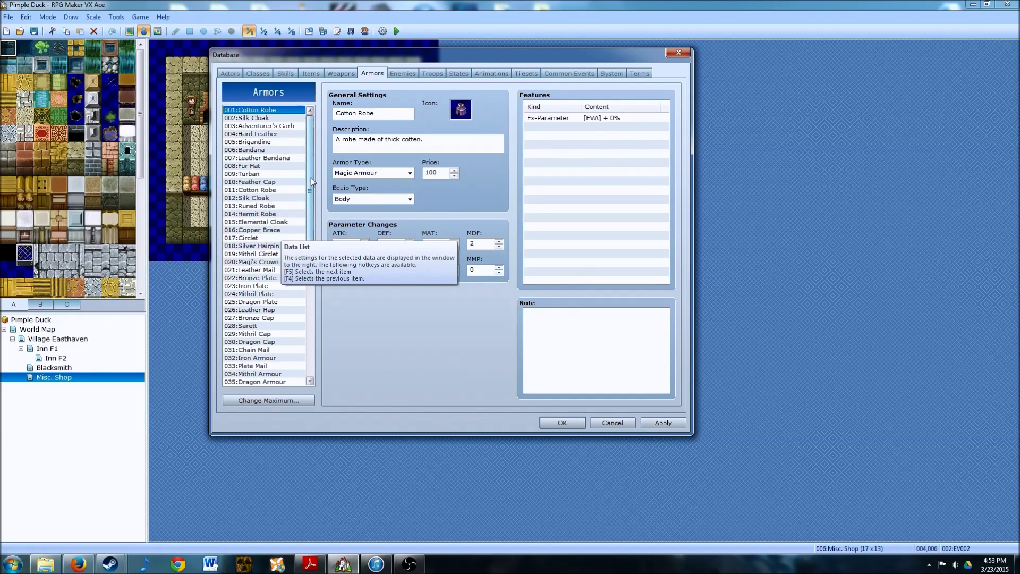
Step: Copy the Leather Mail armor and paste it over the entry 003:Adventurer's Garb
{"action": "left_click_drag", "start_coordinate": [311, 178], "coordinate": [314, 185]}
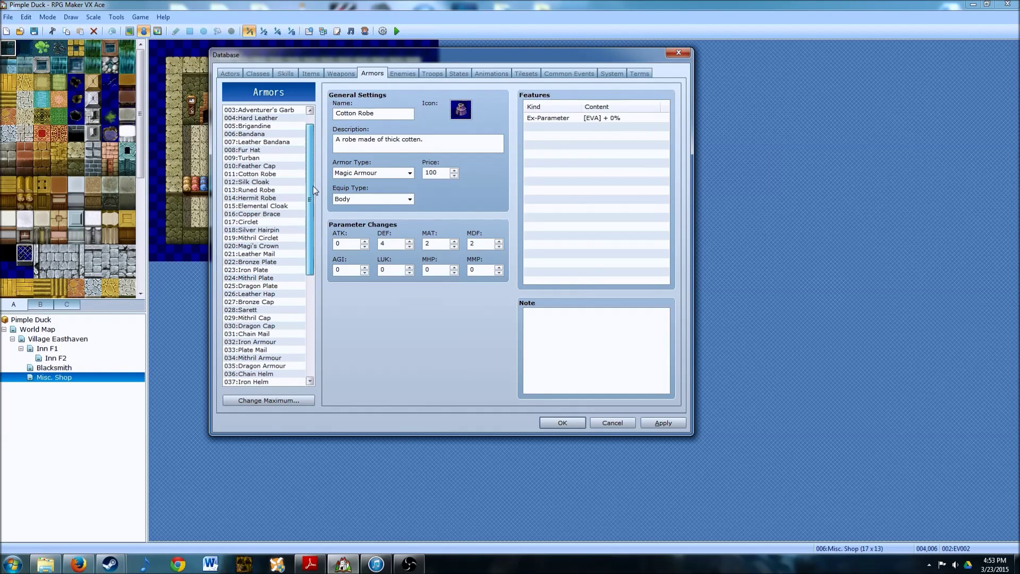
{"action": "left_click", "coordinate": [245, 255]}
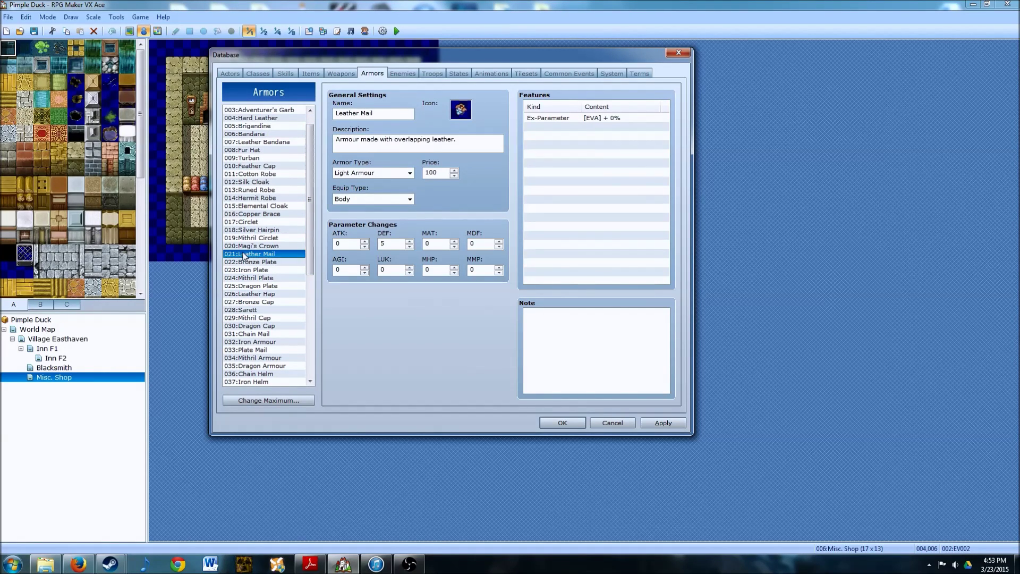
{"action": "right_click", "coordinate": [250, 255]}
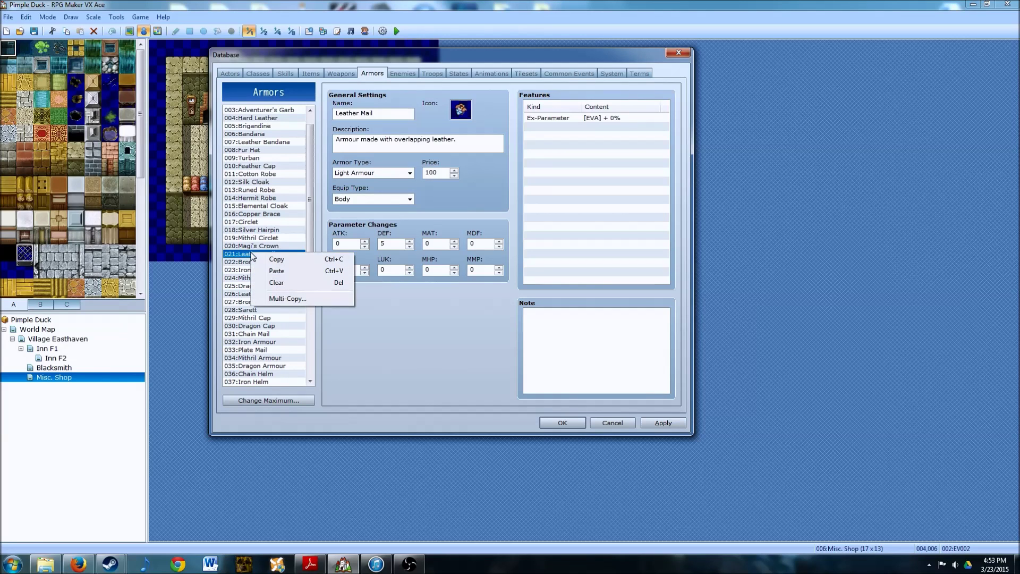
{"action": "left_click", "coordinate": [279, 261]}
{"action": "scroll", "coordinate": [249, 202], "scroll_direction": "up", "scroll_amount": 1}
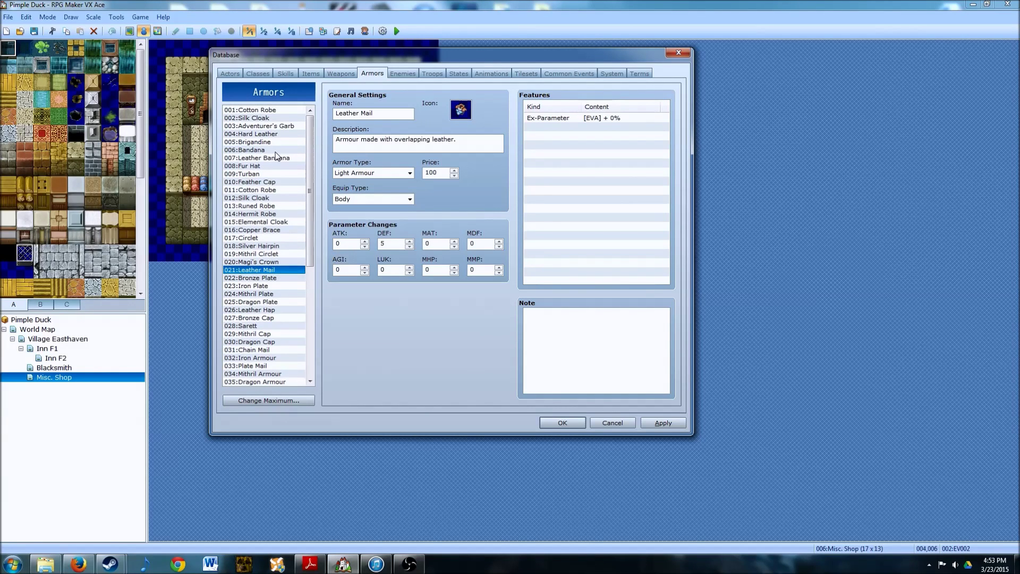
{"action": "left_click", "coordinate": [256, 127]}
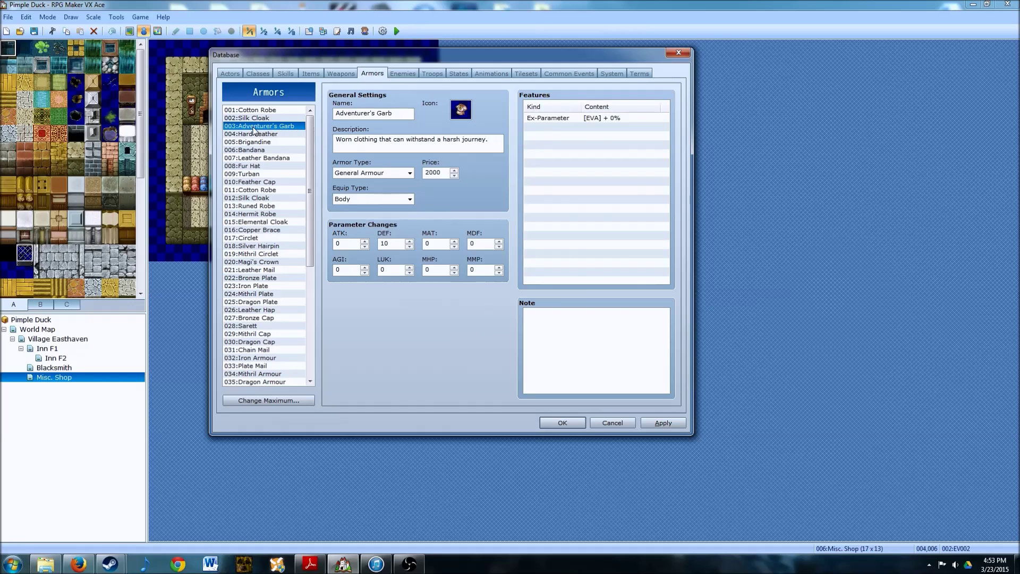
{"action": "right_click", "coordinate": [254, 129]}
{"action": "left_click", "coordinate": [273, 147]}
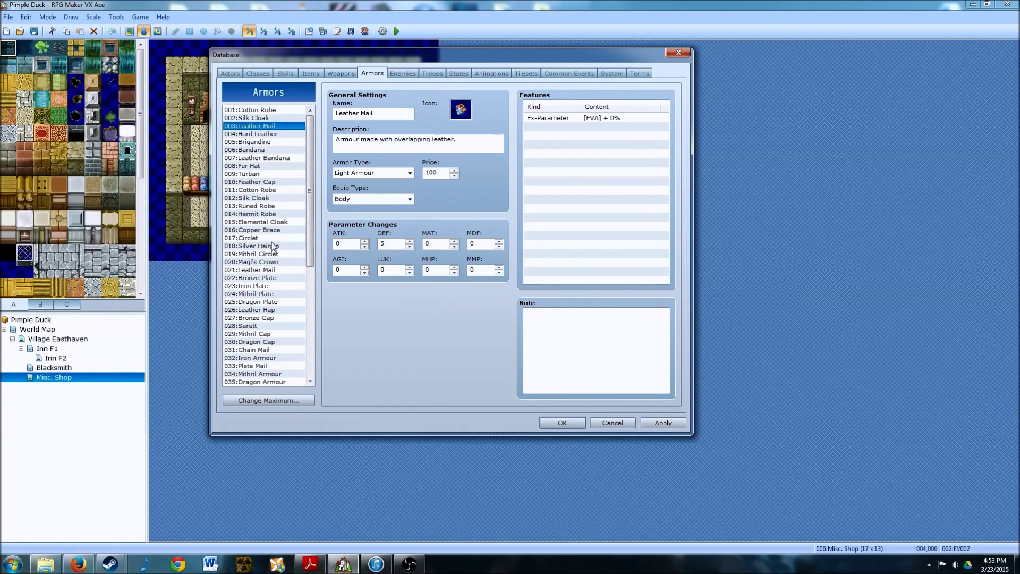
Step: Copy the Bronze Plate armor and paste it over the entry 004:Hard Leather
{"action": "left_click", "coordinate": [239, 278]}
{"action": "right_click", "coordinate": [258, 279]}
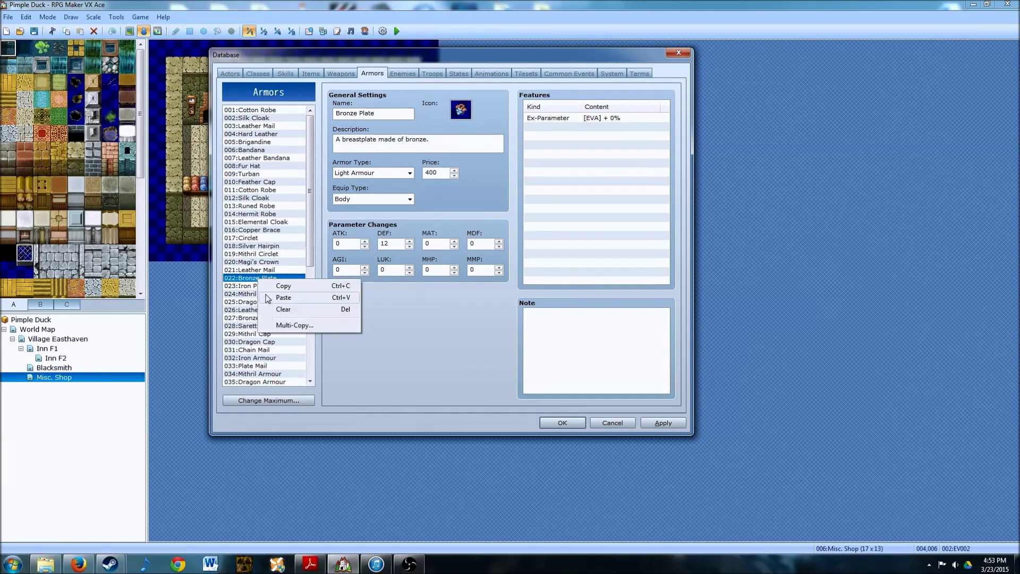
{"action": "left_click", "coordinate": [282, 287]}
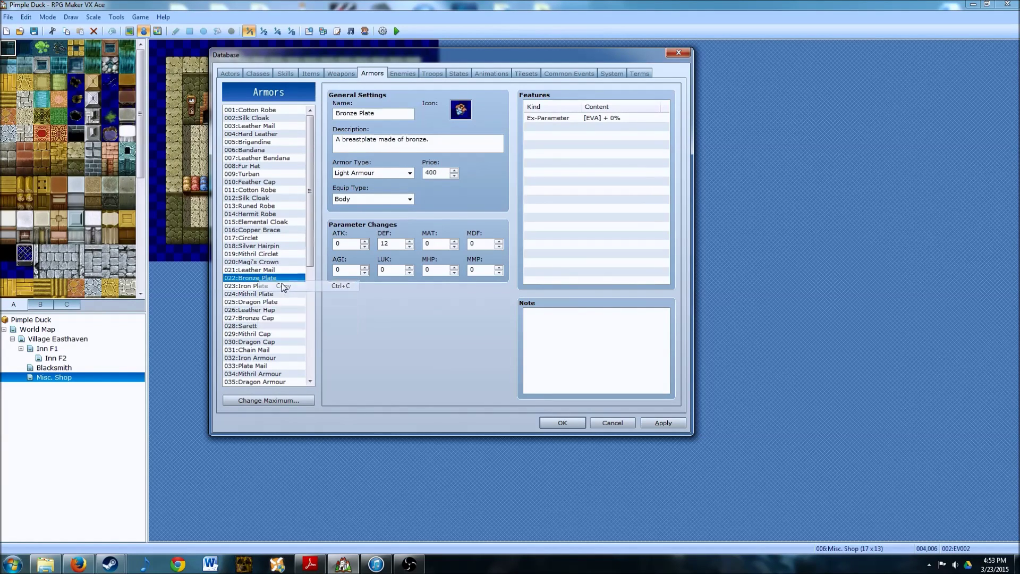
{"action": "left_click", "coordinate": [252, 135]}
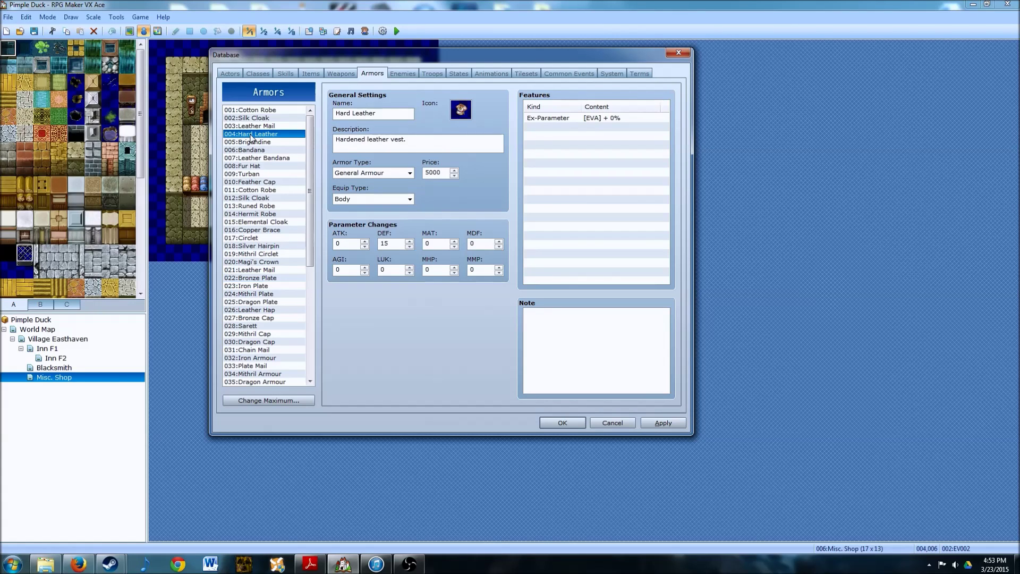
{"action": "right_click", "coordinate": [251, 137]}
{"action": "left_click", "coordinate": [272, 153]}
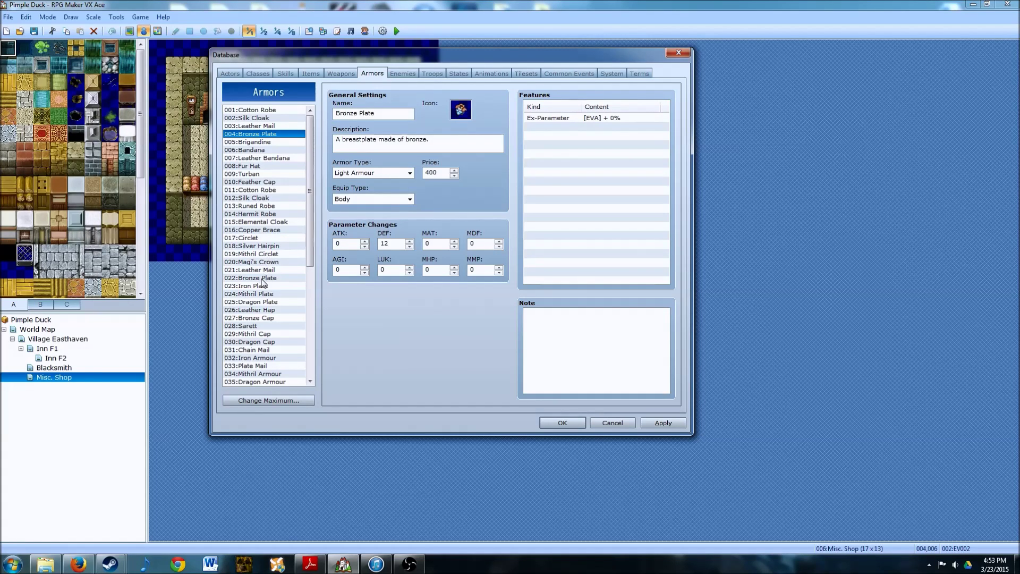
Step: Copy the Chain Mail armor and paste it over the entry 005:Brigandine
{"action": "left_click", "coordinate": [249, 350]}
{"action": "right_click", "coordinate": [249, 351]}
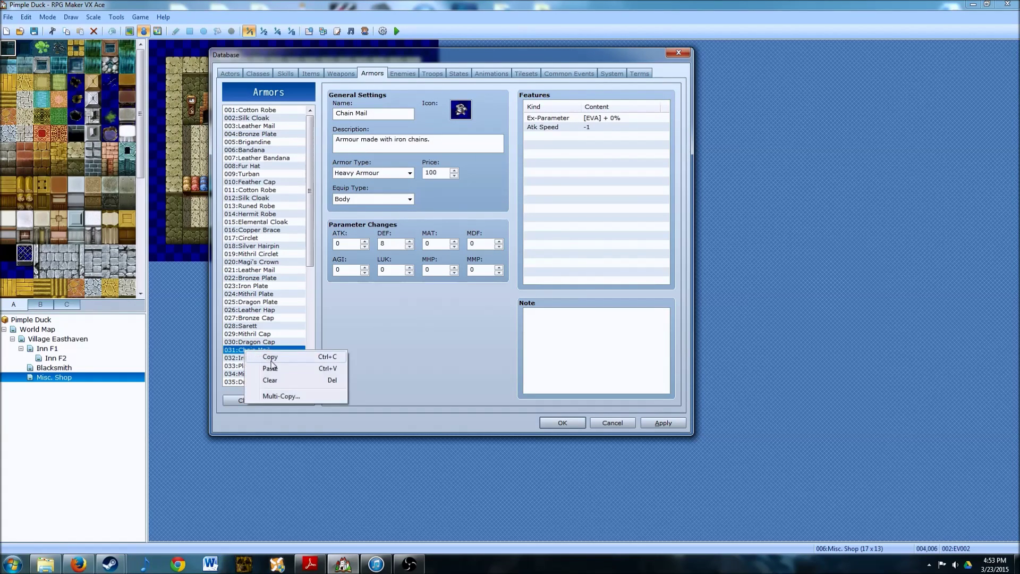
{"action": "left_click", "coordinate": [256, 356]}
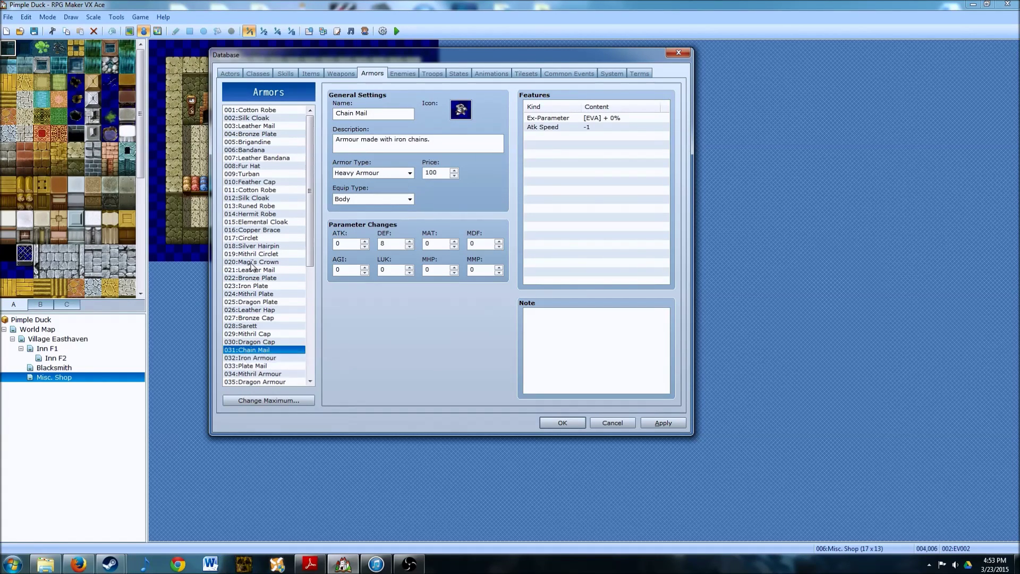
{"action": "left_click", "coordinate": [253, 142]}
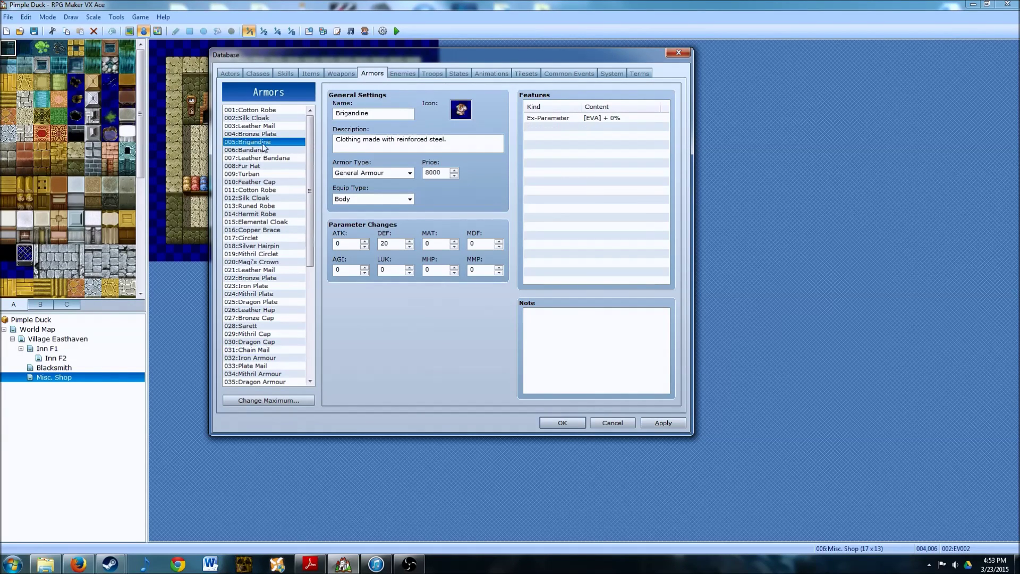
{"action": "right_click", "coordinate": [259, 144]}
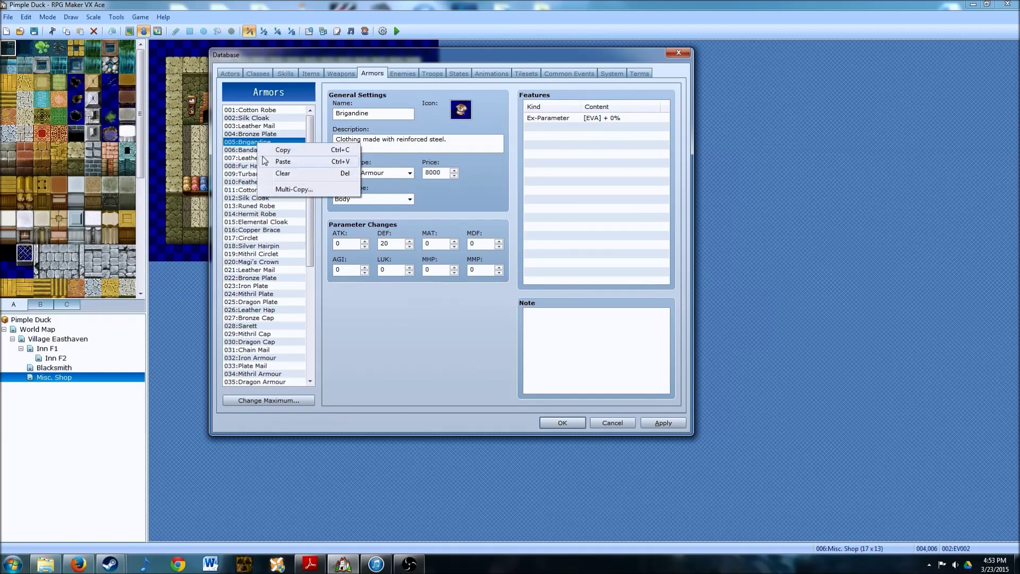
{"action": "left_click", "coordinate": [281, 163]}
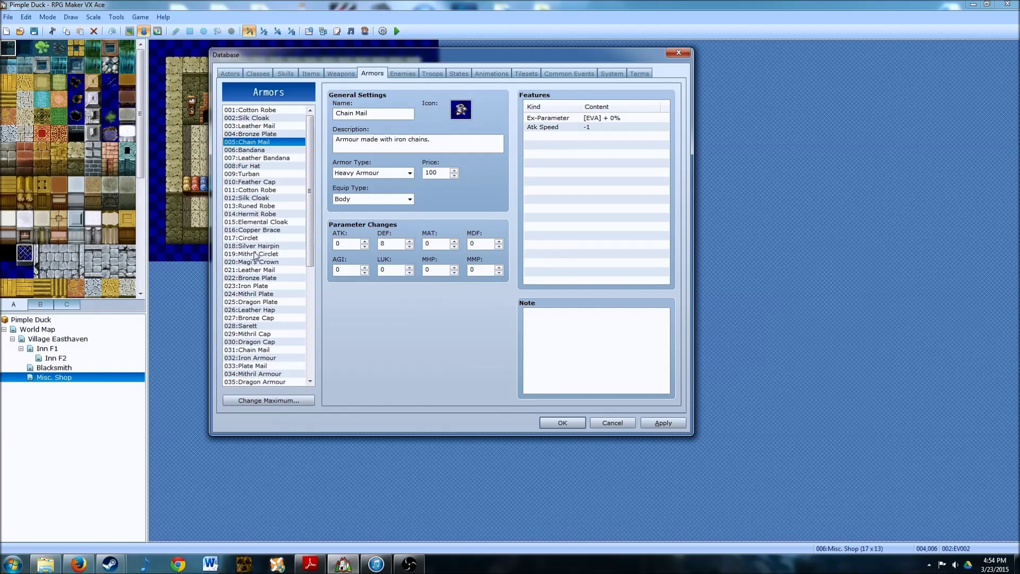
Step: Copy the Iron Armour and paste it over the entry 006:Bandana
{"action": "left_click", "coordinate": [246, 358]}
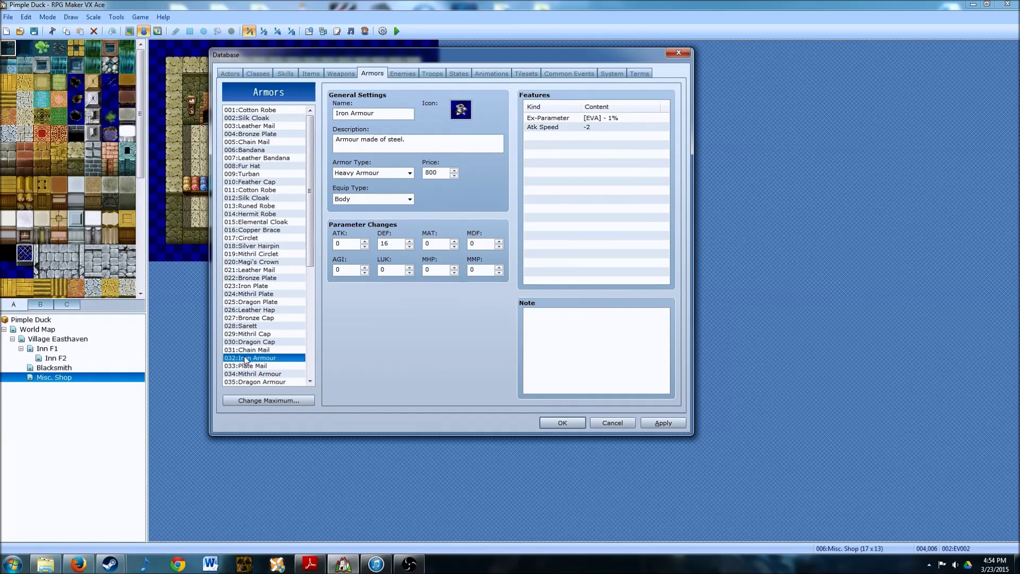
{"action": "right_click", "coordinate": [245, 358]}
{"action": "left_click", "coordinate": [276, 364]}
{"action": "left_click", "coordinate": [252, 151]}
{"action": "right_click", "coordinate": [252, 154]}
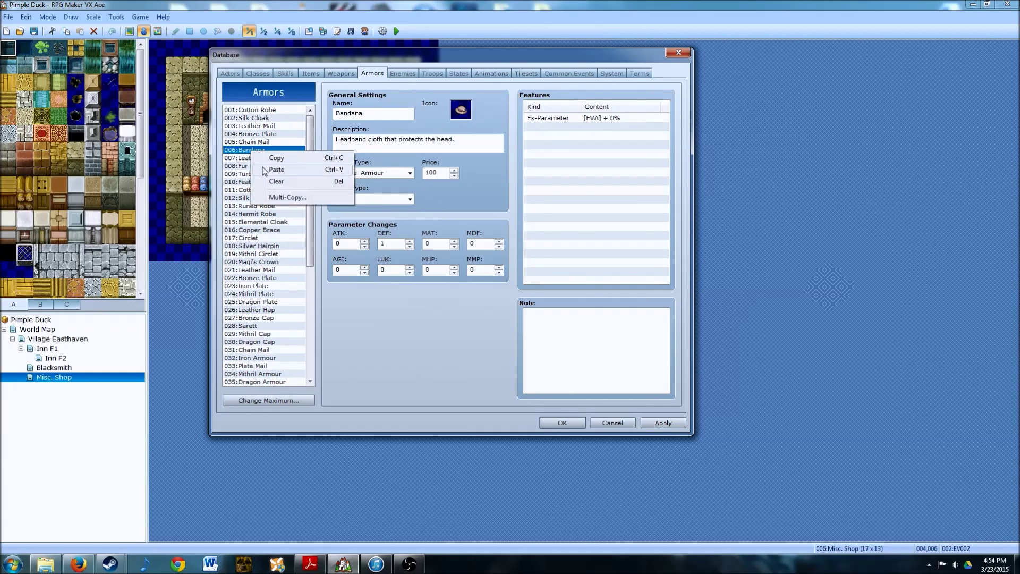
{"action": "left_click", "coordinate": [267, 171]}
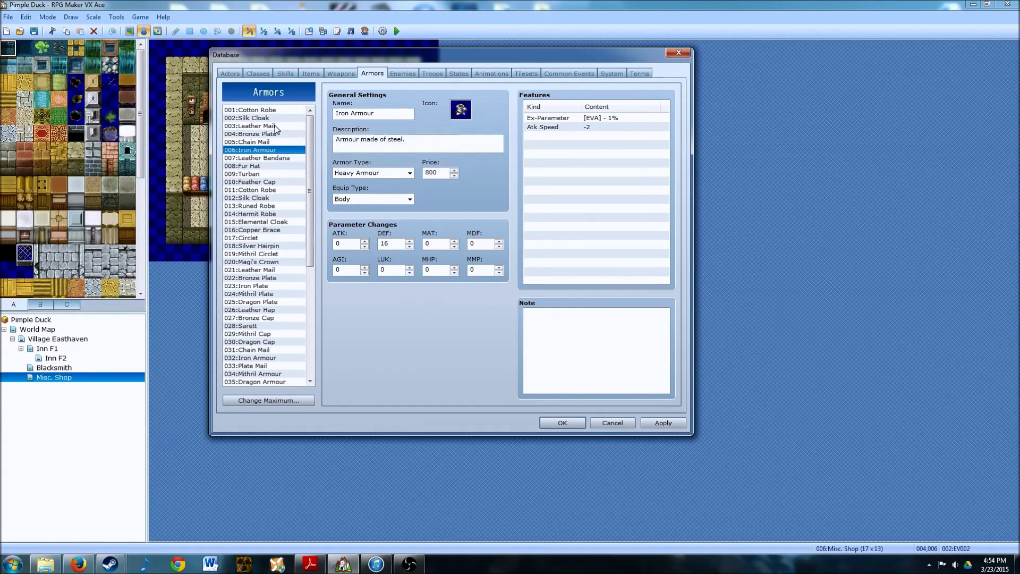
Step: Reduce the maximum number of armors to 6, removing everything from Leather Bandana onward
{"action": "left_click", "coordinate": [246, 158]}
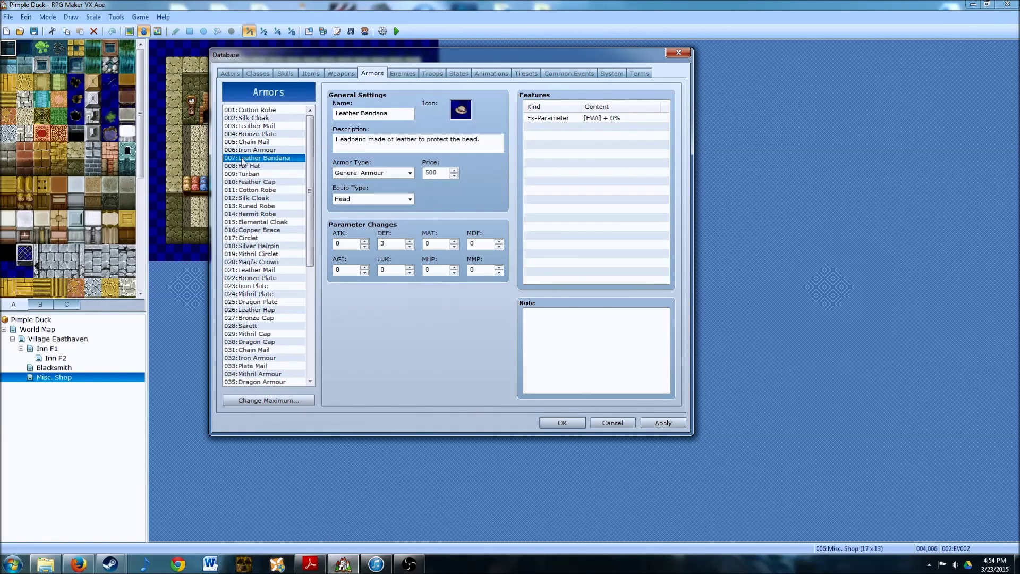
{"action": "left_click", "coordinate": [267, 401]}
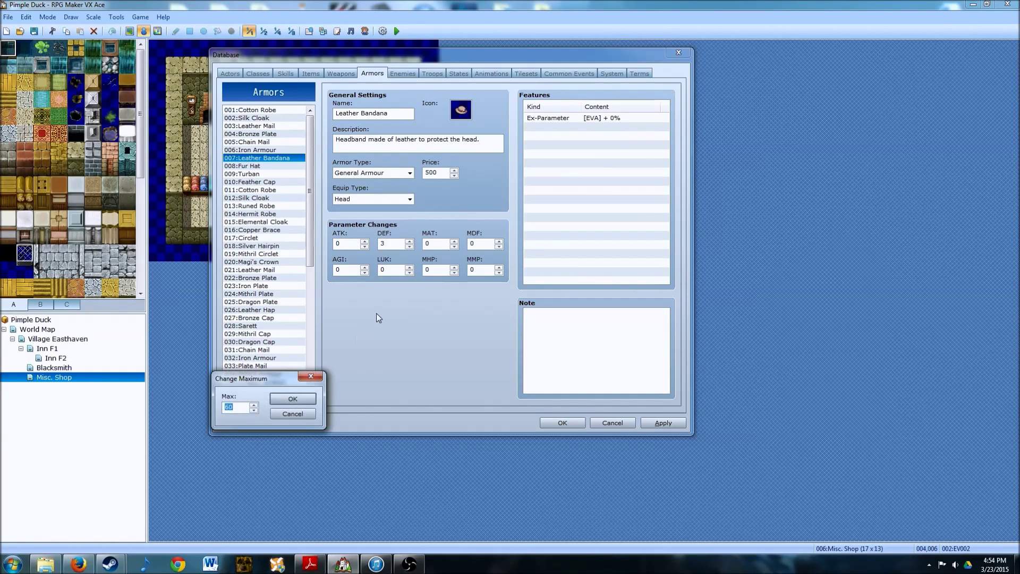
{"action": "type", "text": "6"}
{"action": "left_click", "coordinate": [293, 398]}
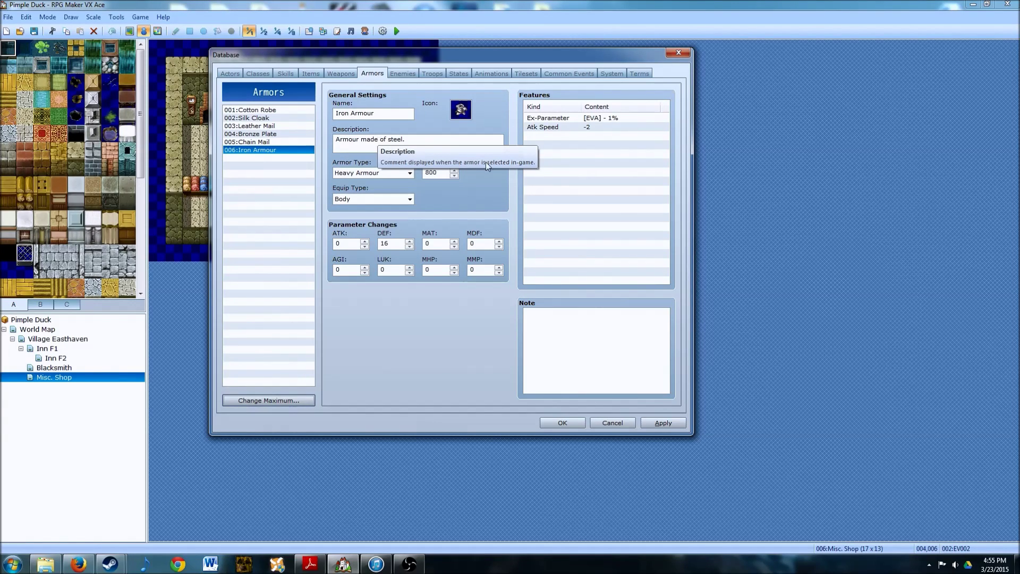
Step: Set the Iron Armour's price to 170 and review its armor type and equip type options, keeping Heavy Armour and Body
{"action": "double_click", "coordinate": [432, 172]}
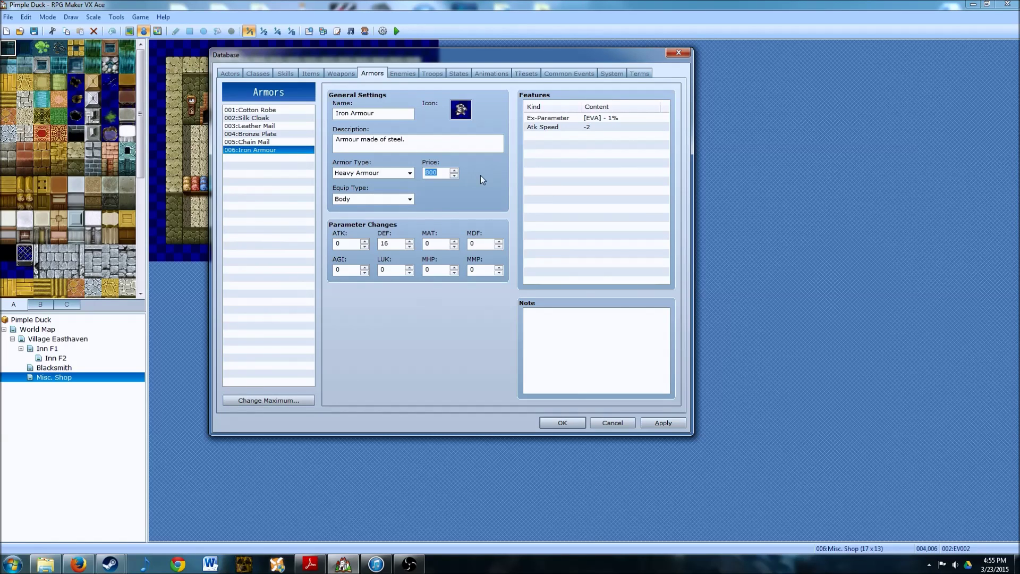
{"action": "type", "text": "170"}
{"action": "left_click", "coordinate": [411, 173]}
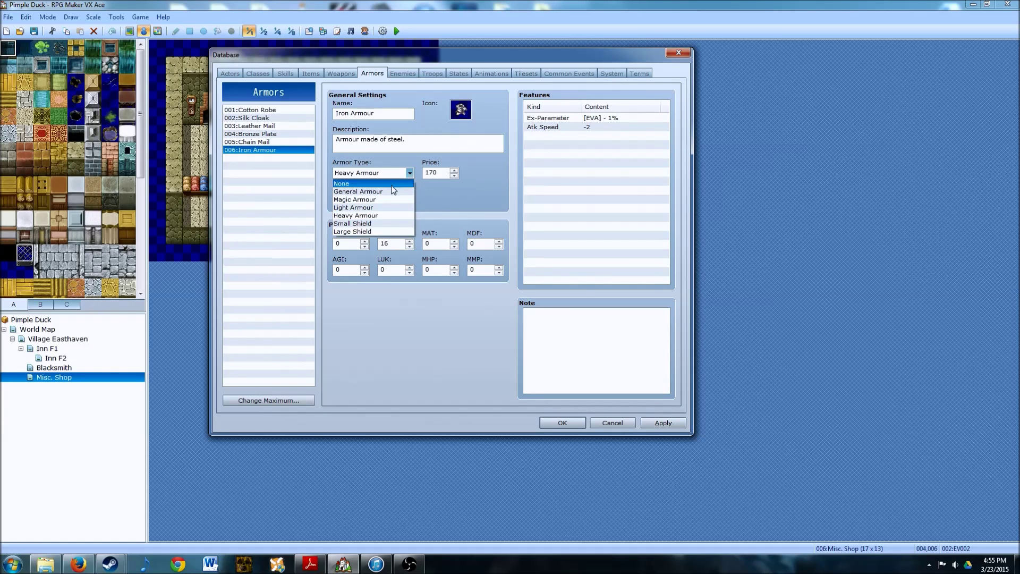
{"action": "left_click", "coordinate": [360, 217]}
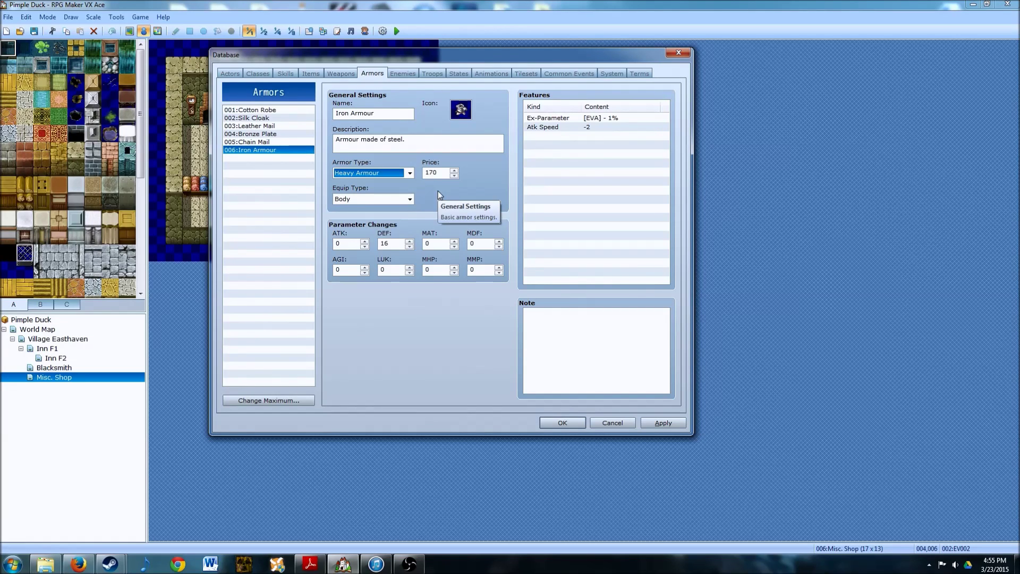
{"action": "left_click", "coordinate": [409, 200]}
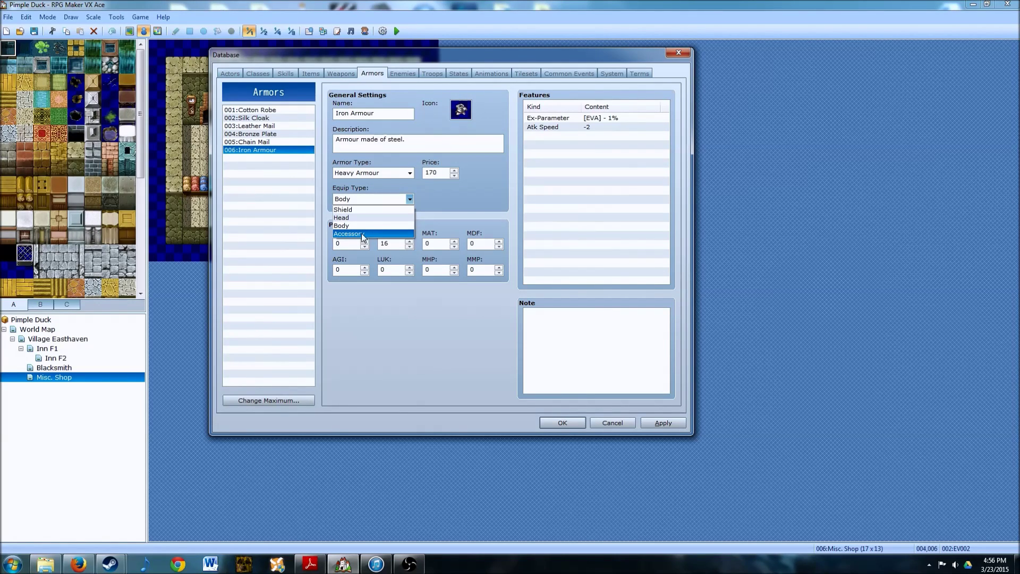
{"action": "left_click", "coordinate": [450, 202]}
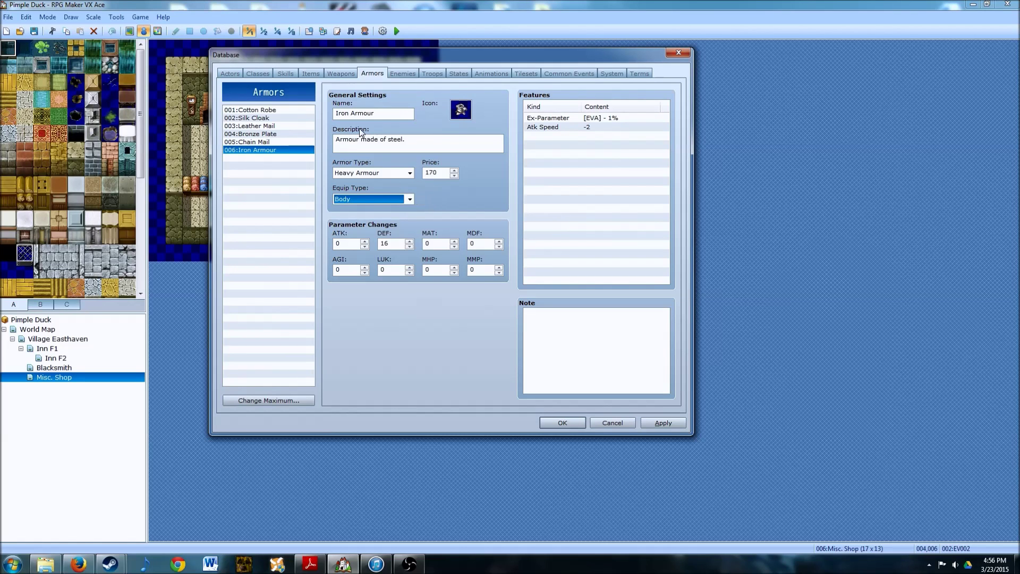
Step: In the states database, copy the Guard state and paste it over the entry 004:Silence
{"action": "left_click", "coordinate": [460, 74]}
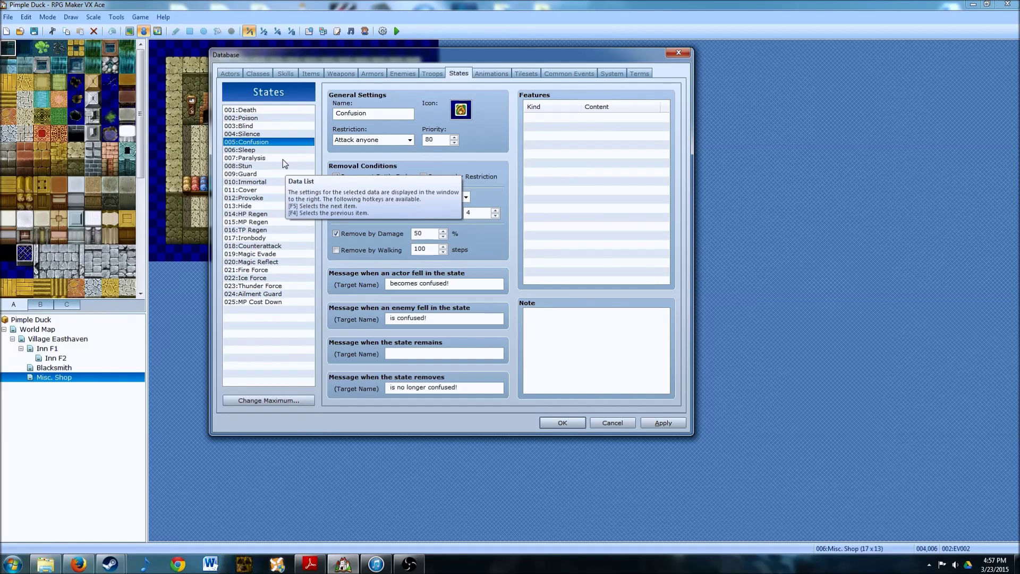
{"action": "left_click", "coordinate": [245, 111]}
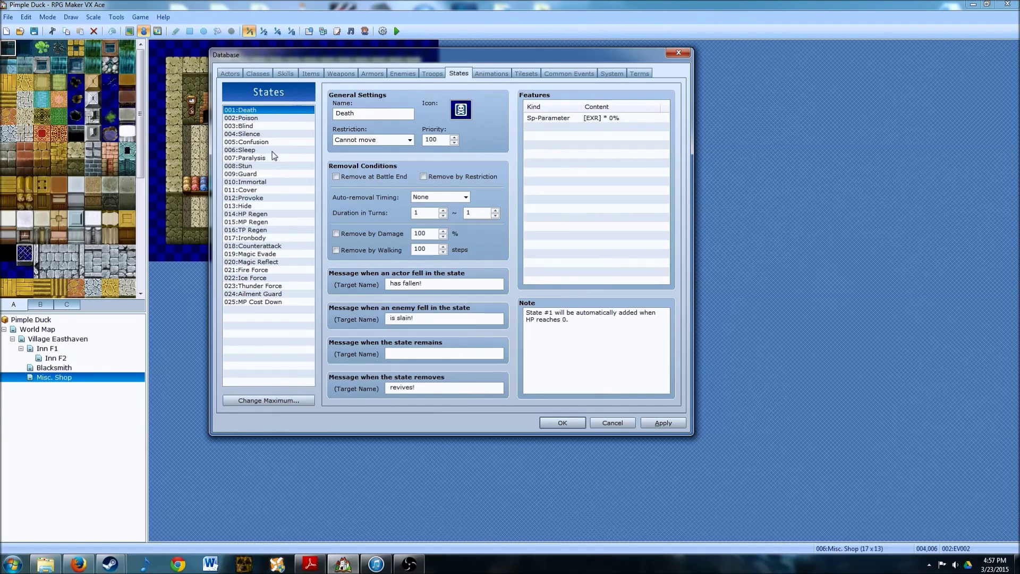
{"action": "left_click", "coordinate": [253, 174]}
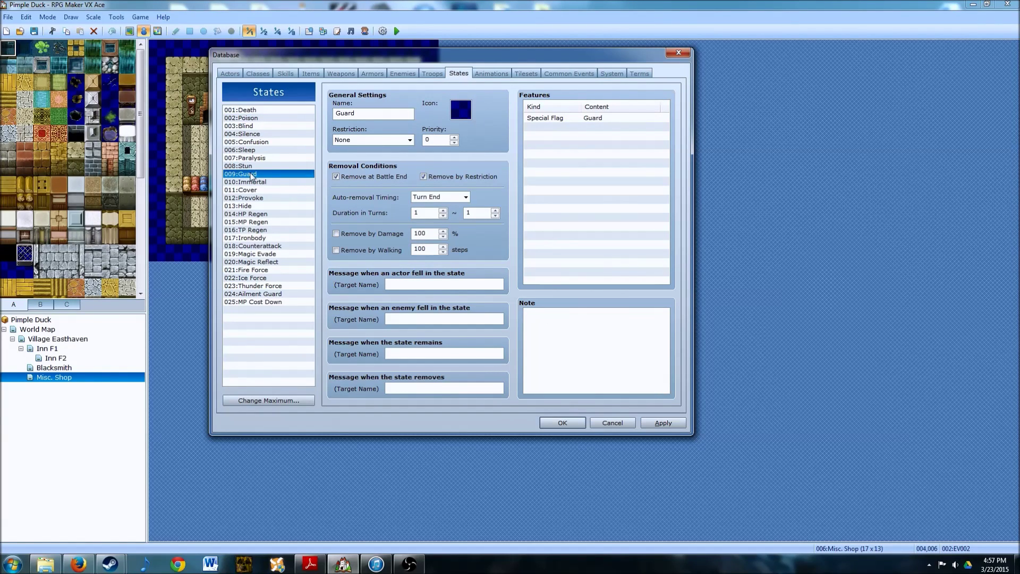
{"action": "right_click", "coordinate": [252, 175]}
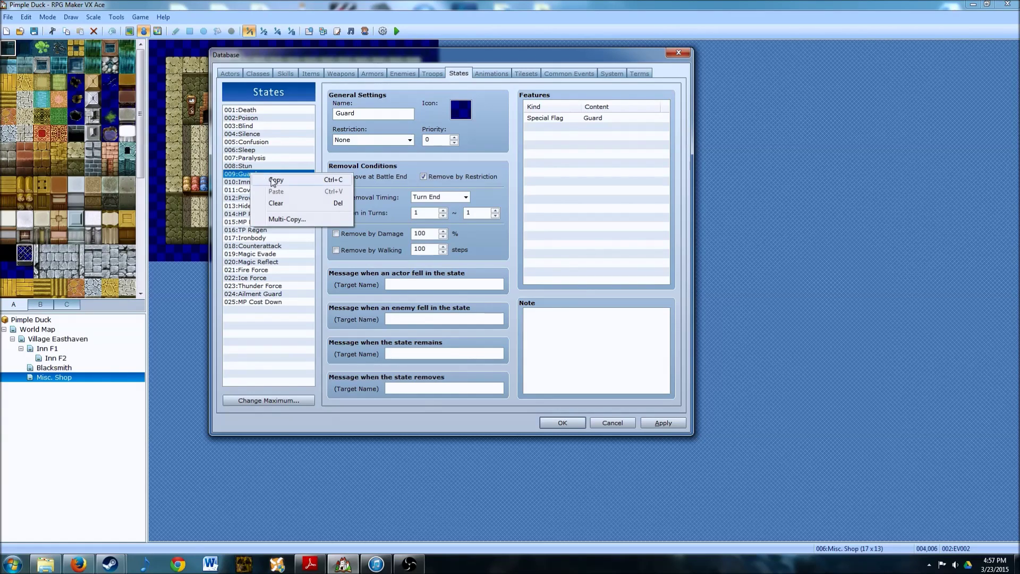
{"action": "left_click", "coordinate": [272, 180]}
{"action": "left_click", "coordinate": [250, 133]}
{"action": "right_click", "coordinate": [249, 134]}
{"action": "left_click", "coordinate": [270, 153]}
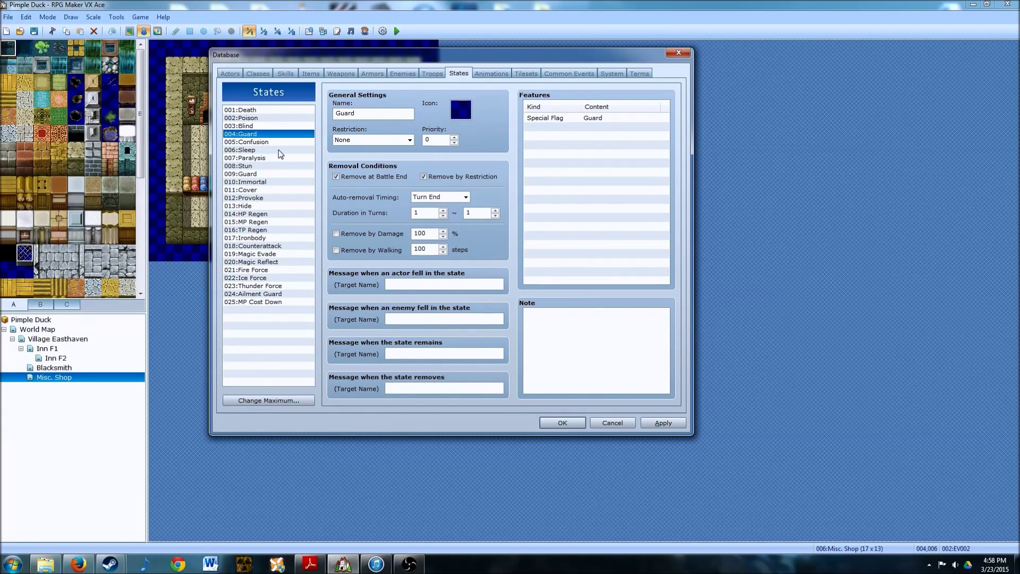
Step: Cut the states list to a maximum of 4 entries and extend it back to 5 to add a blank state
{"action": "left_click", "coordinate": [268, 400]}
{"action": "type", "text": "4"}
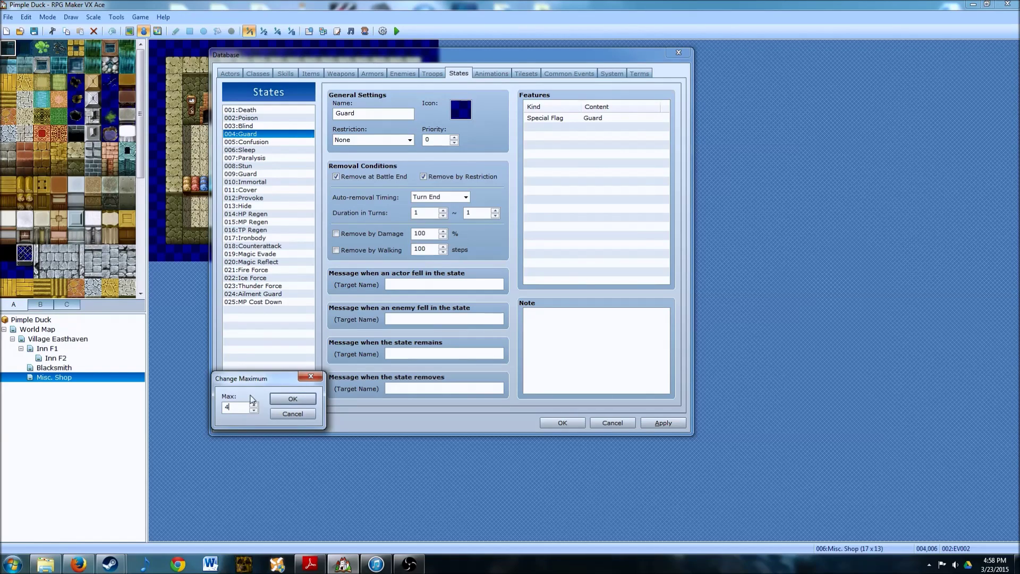
{"action": "left_click", "coordinate": [293, 398]}
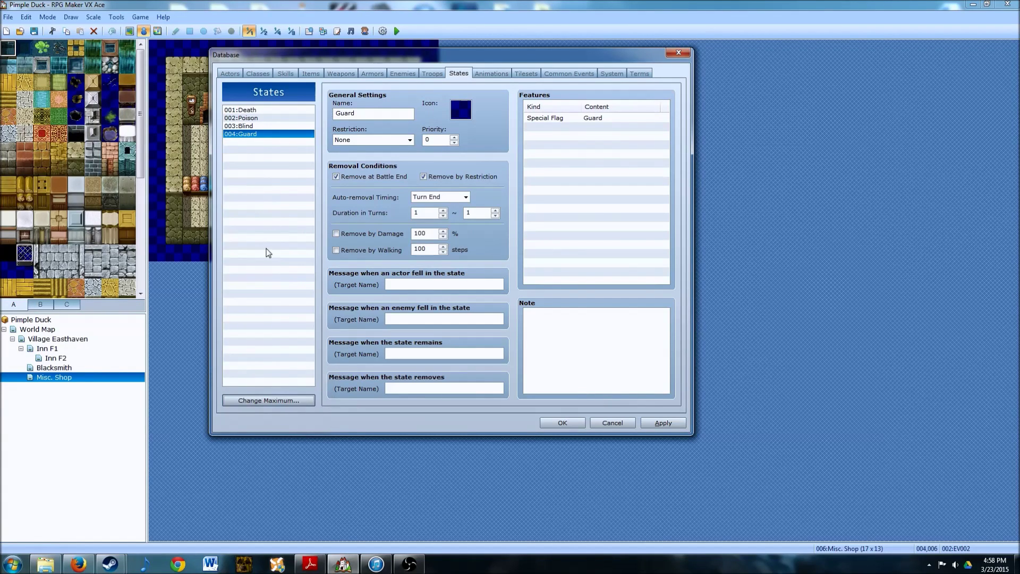
{"action": "left_click", "coordinate": [260, 402]}
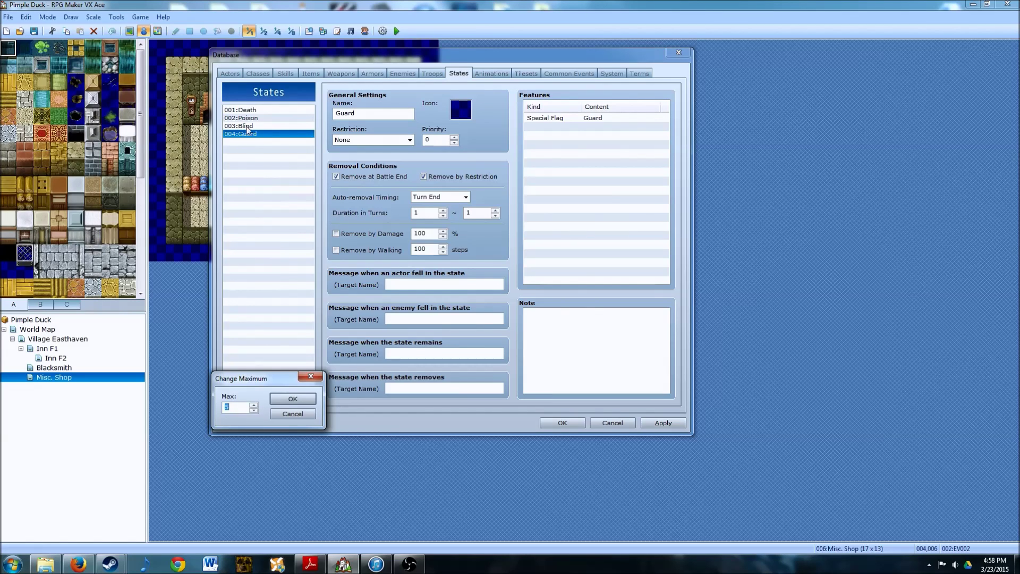
{"action": "left_click", "coordinate": [285, 402]}
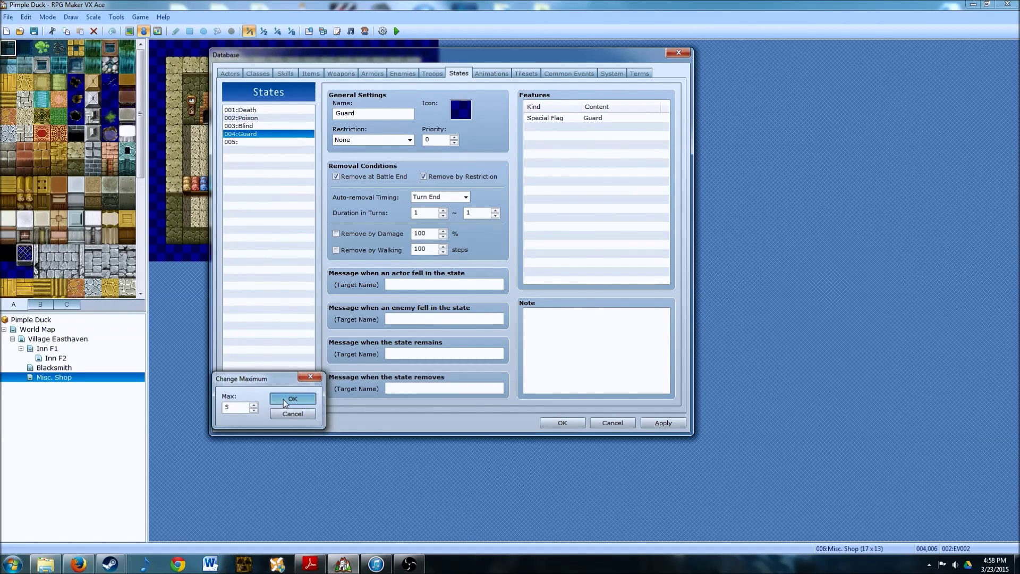
Step: Name the blank state 005 Thunder Cry
{"action": "left_click", "coordinate": [251, 143]}
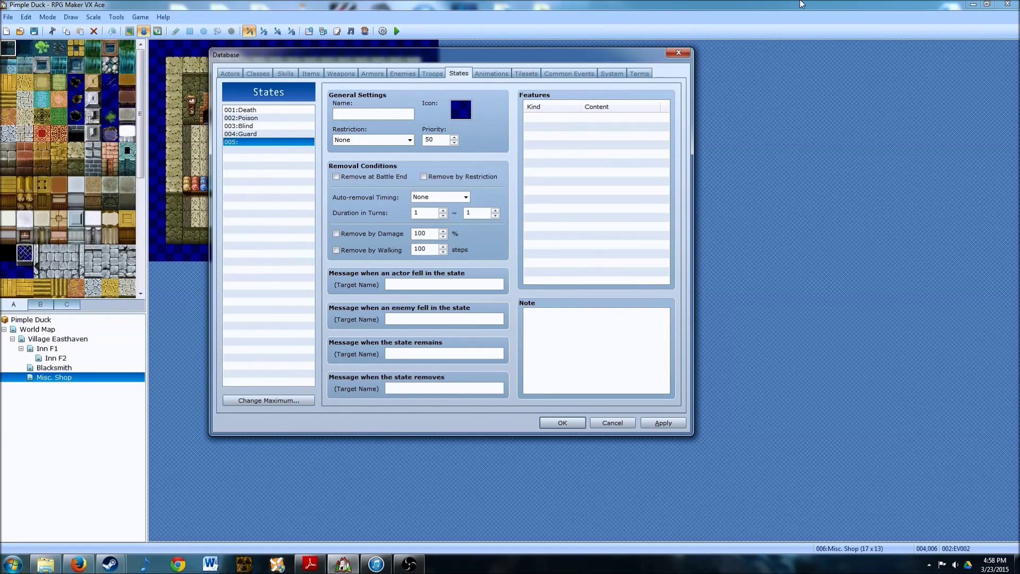
{"action": "type", "text": "Thunder C"}
{"action": "key", "text": "BackSpace"}
{"action": "type", "text": "Cry"}
Step: Assign the framed lightning bolt icon to the Thunder Cry state
{"action": "double_click", "coordinate": [461, 110]}
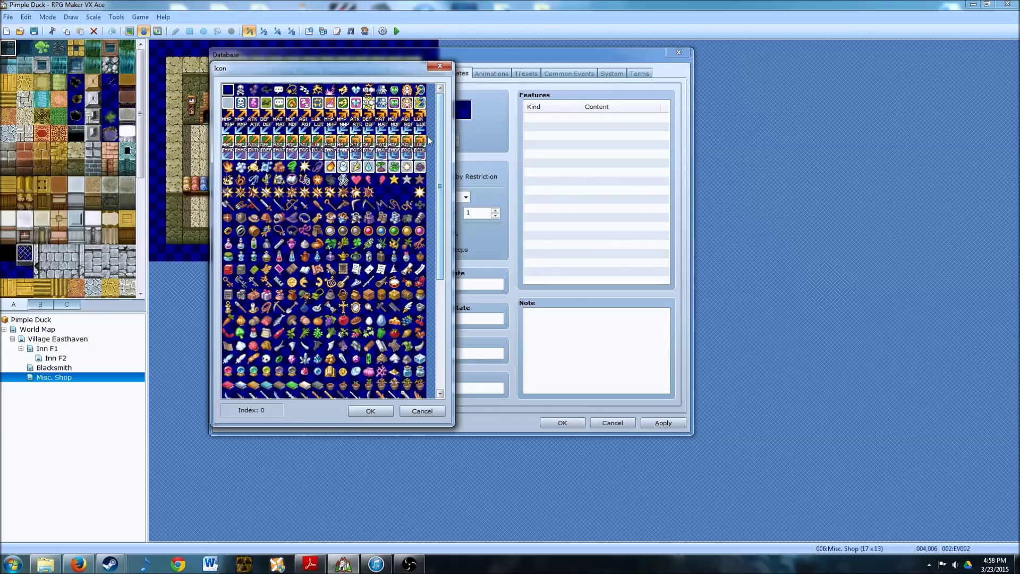
{"action": "scroll", "coordinate": [399, 205], "scroll_direction": "down", "scroll_amount": 4}
{"action": "scroll", "coordinate": [398, 204], "scroll_direction": "up", "scroll_amount": 4}
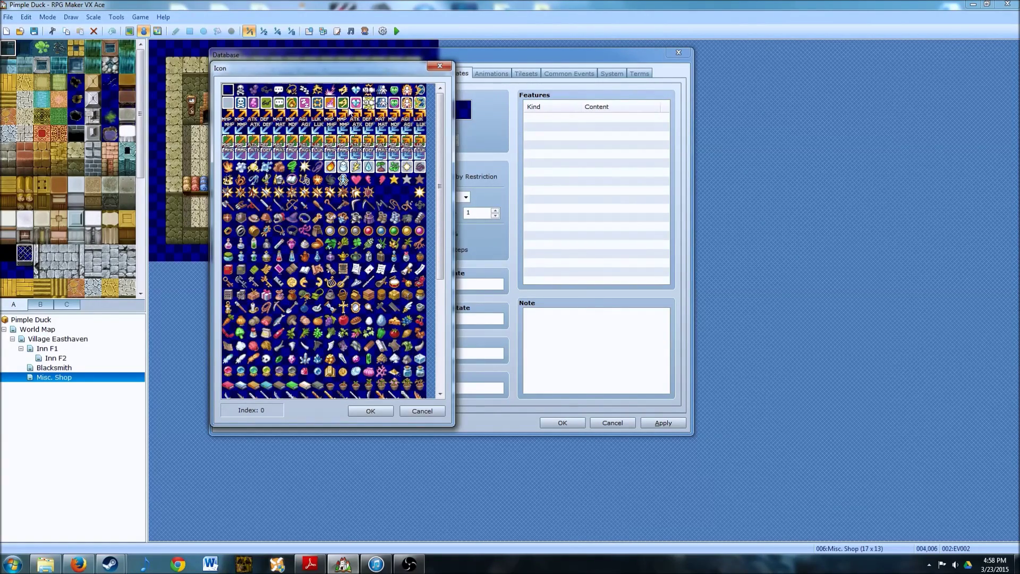
{"action": "left_click", "coordinate": [356, 166]}
{"action": "left_click", "coordinate": [384, 411]}
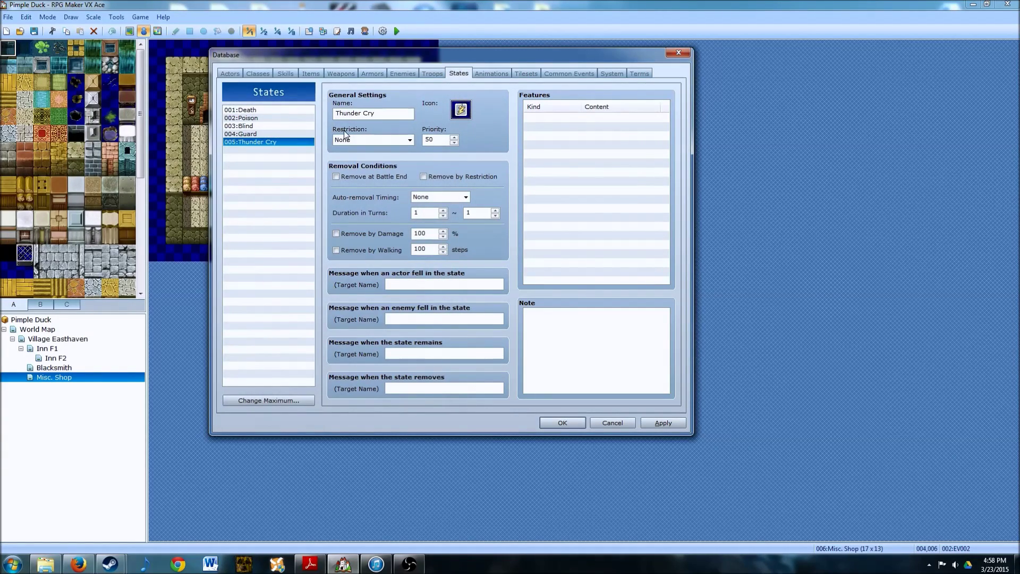
Step: Set the Thunder Cry state's restriction to Attack an enemy and its priority to 65
{"action": "left_click", "coordinate": [409, 140]}
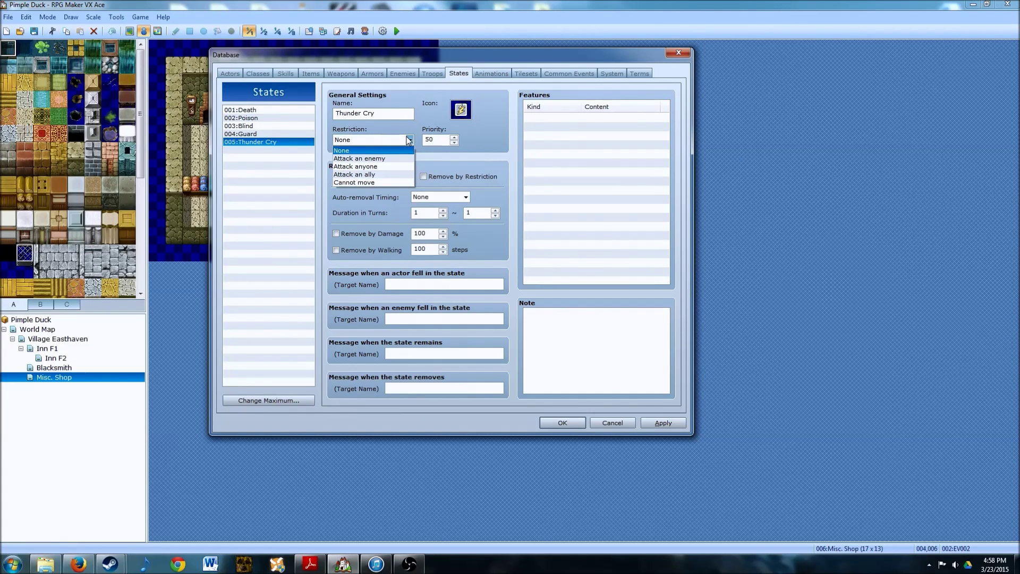
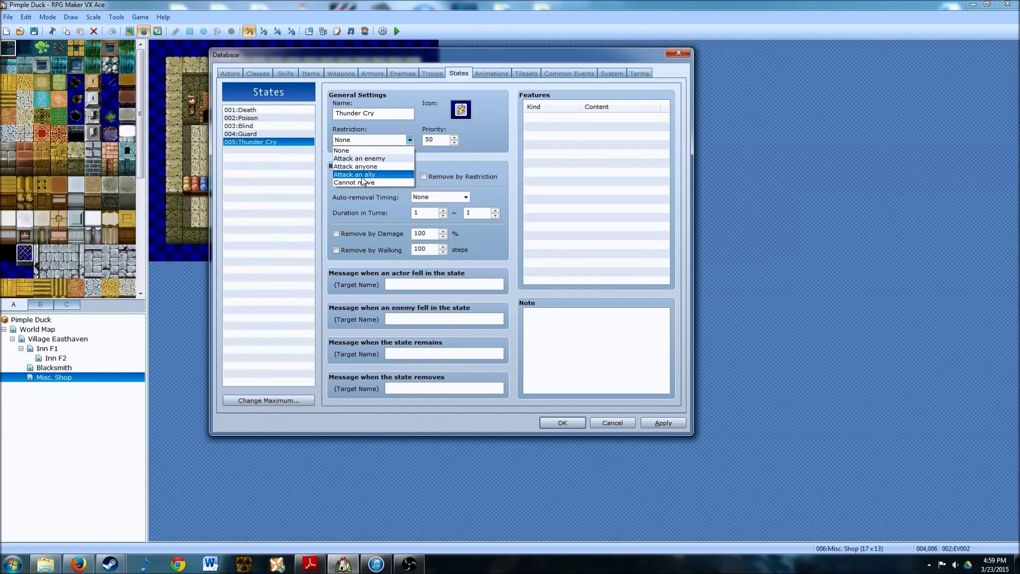
{"action": "left_click", "coordinate": [360, 159]}
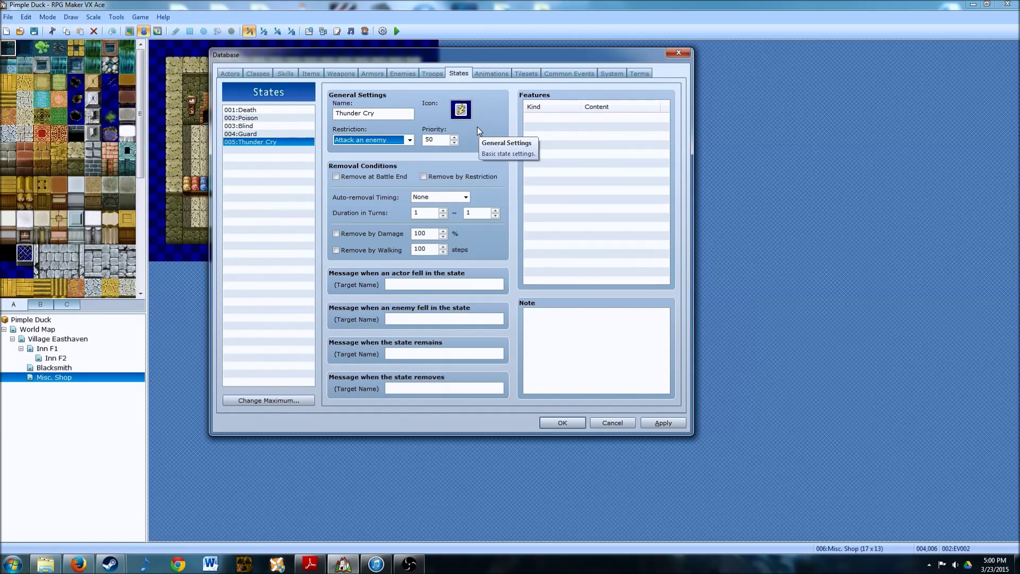
{"action": "key", "text": "Tab"}
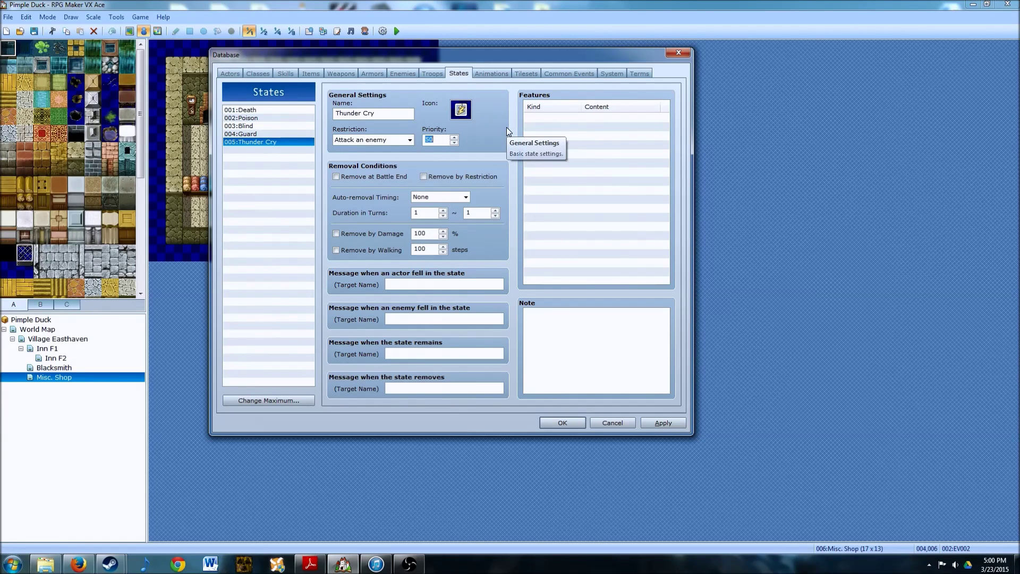
{"action": "type", "text": "65"}
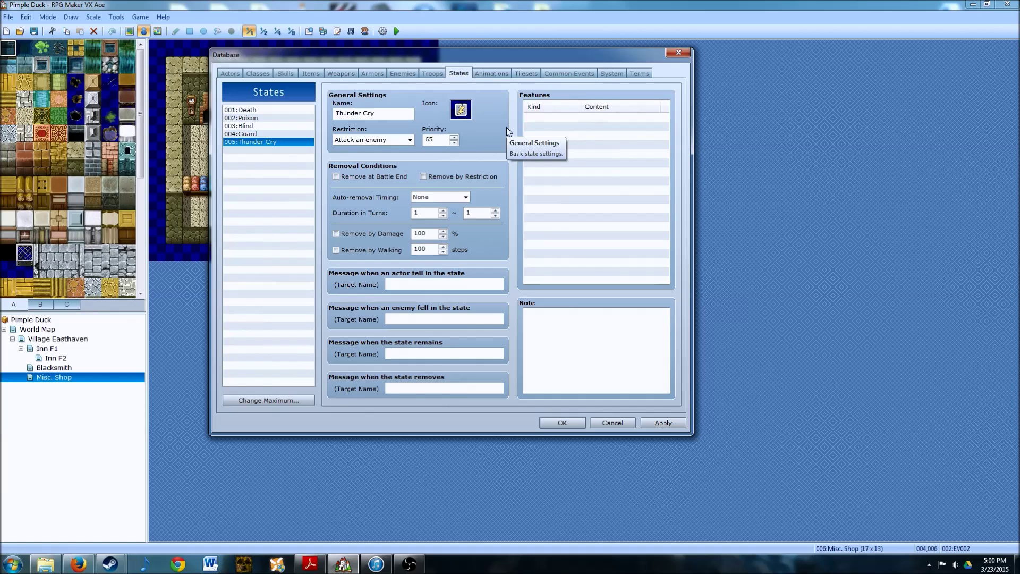
Step: Compare the priority settings of the Death, Poison, Blind and Guard states with those of Thunder Cry
{"action": "left_click", "coordinate": [293, 133]}
{"action": "left_click", "coordinate": [251, 126]}
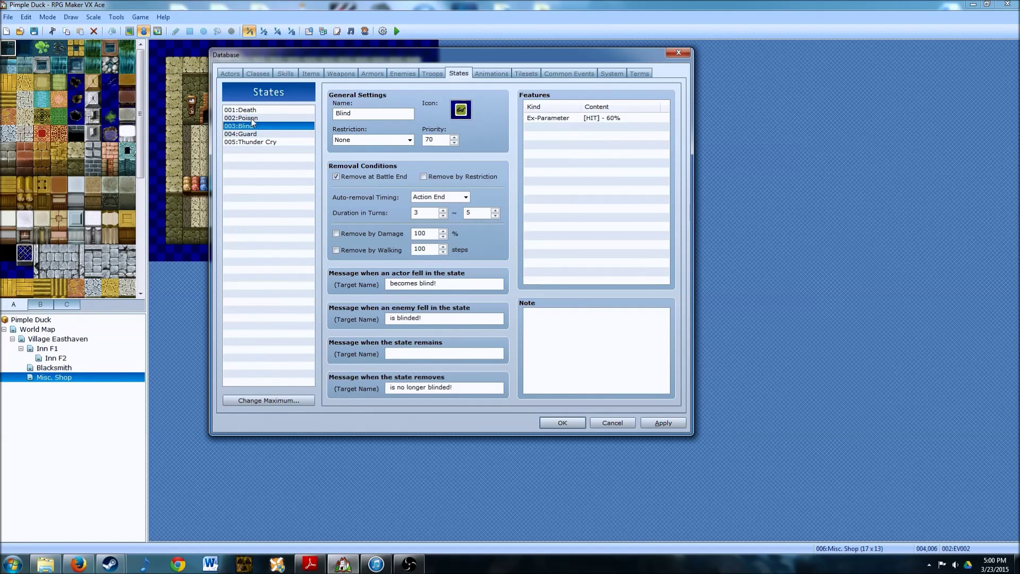
{"action": "left_click", "coordinate": [253, 118]}
{"action": "left_click", "coordinate": [252, 110]}
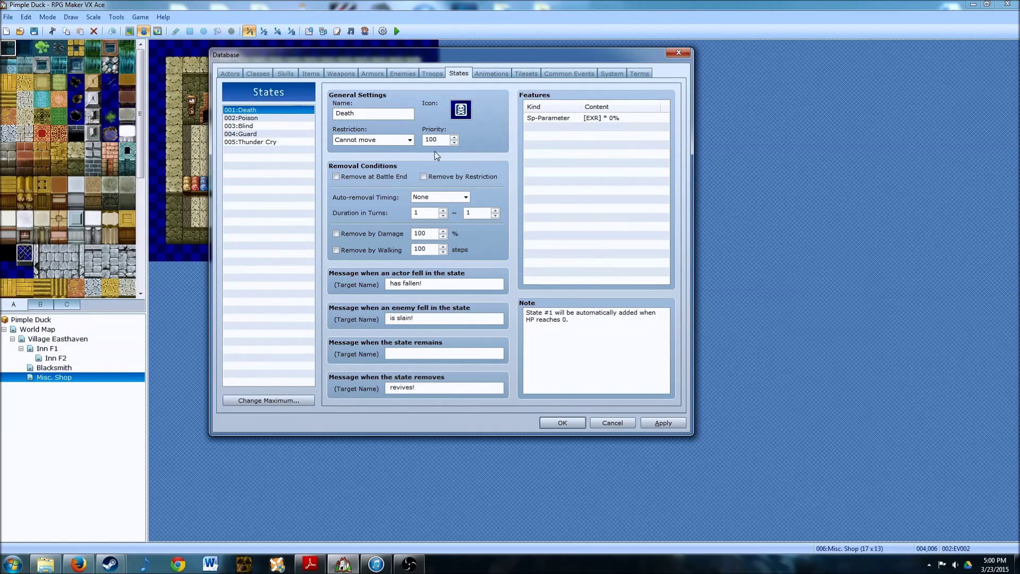
{"action": "mouse_move", "coordinate": [436, 139]}
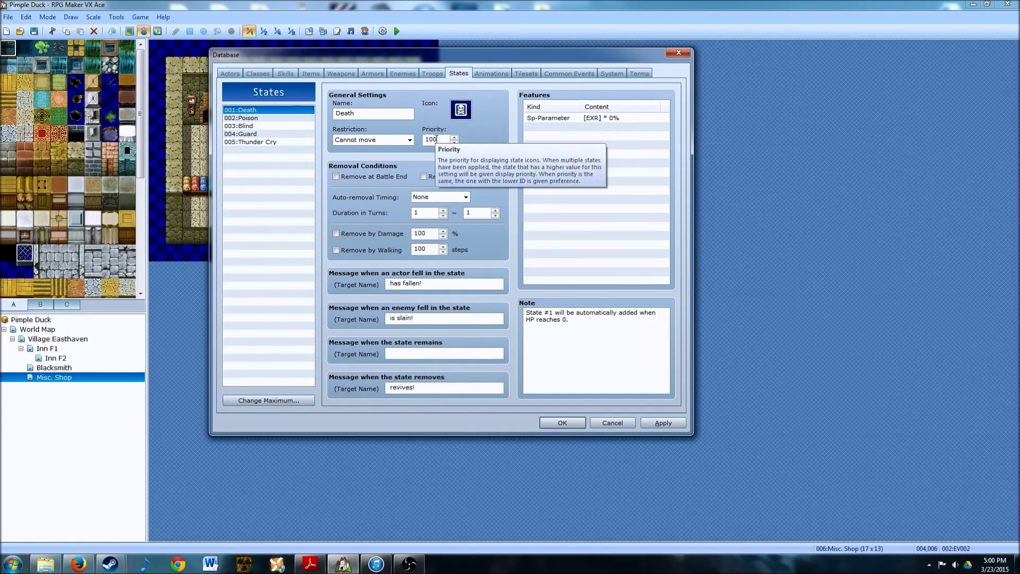
{"action": "left_click", "coordinate": [244, 118]}
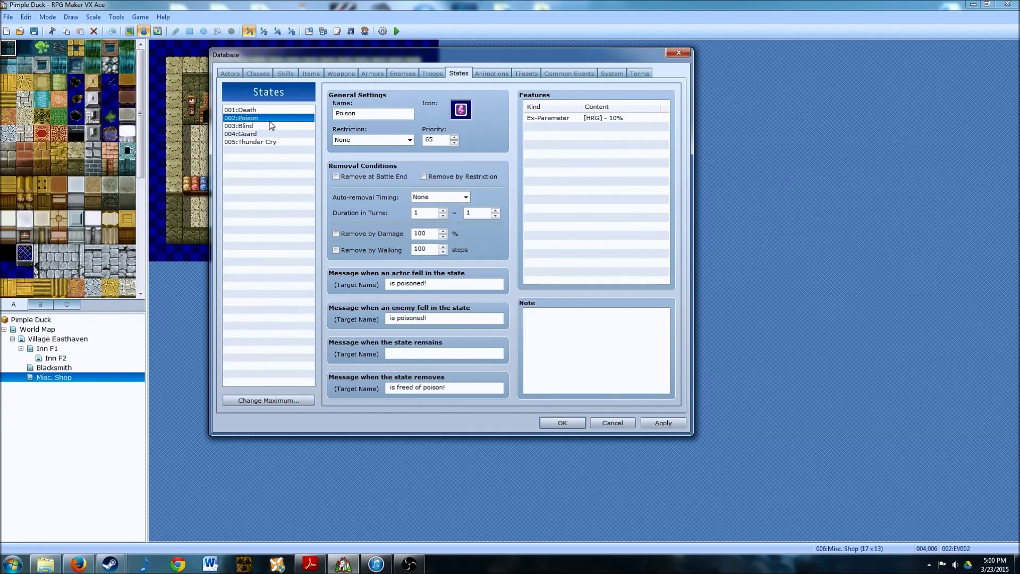
{"action": "left_click", "coordinate": [255, 142]}
{"action": "left_click", "coordinate": [253, 119]}
{"action": "left_click", "coordinate": [255, 142]}
{"action": "left_click", "coordinate": [257, 118]}
{"action": "left_click", "coordinate": [261, 141]}
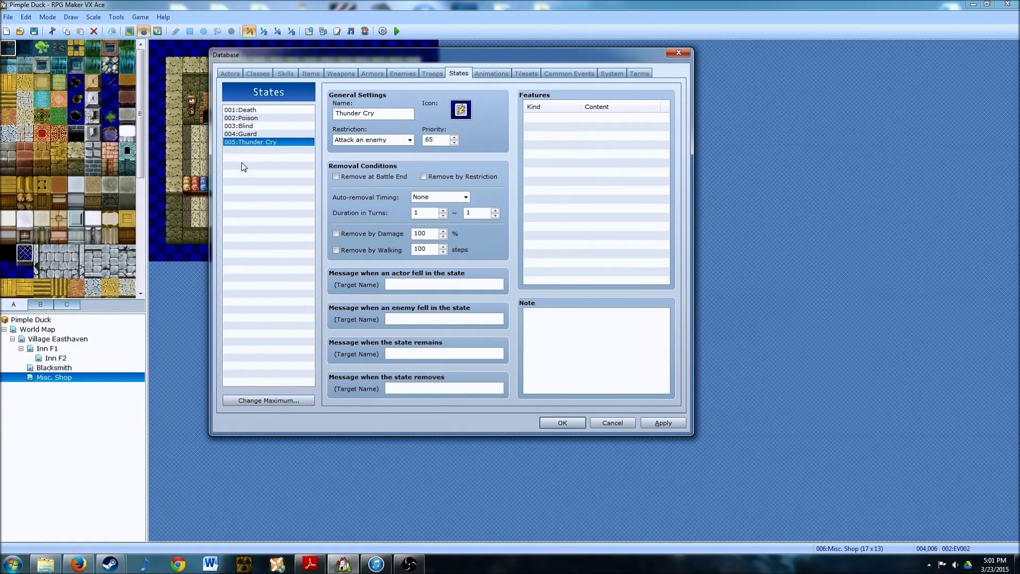
{"action": "left_click", "coordinate": [233, 119]}
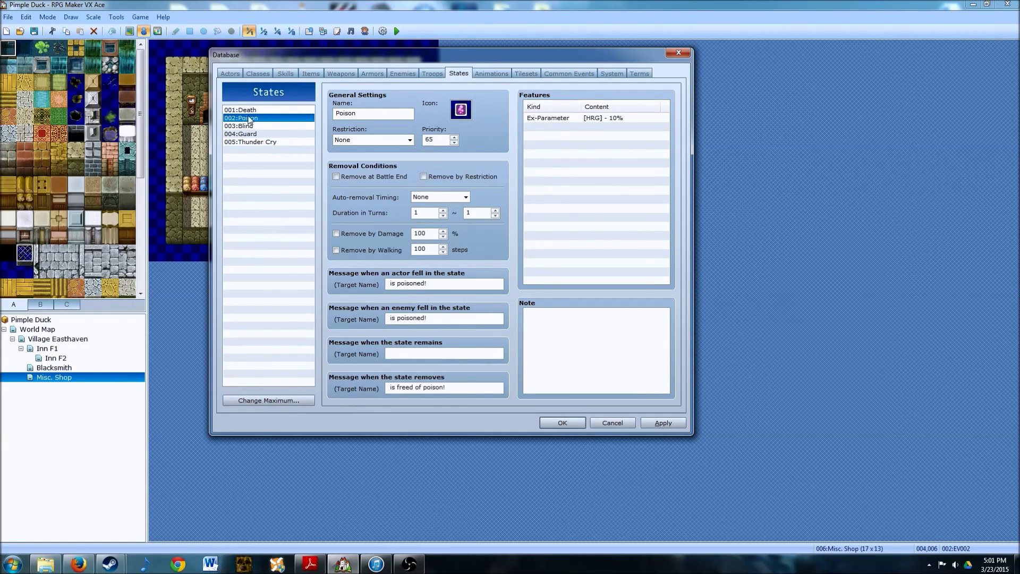
Step: Set Thunder Cry's auto-removal timing to Turn End with a duration of 5 to 5 turns
{"action": "left_click", "coordinate": [257, 142]}
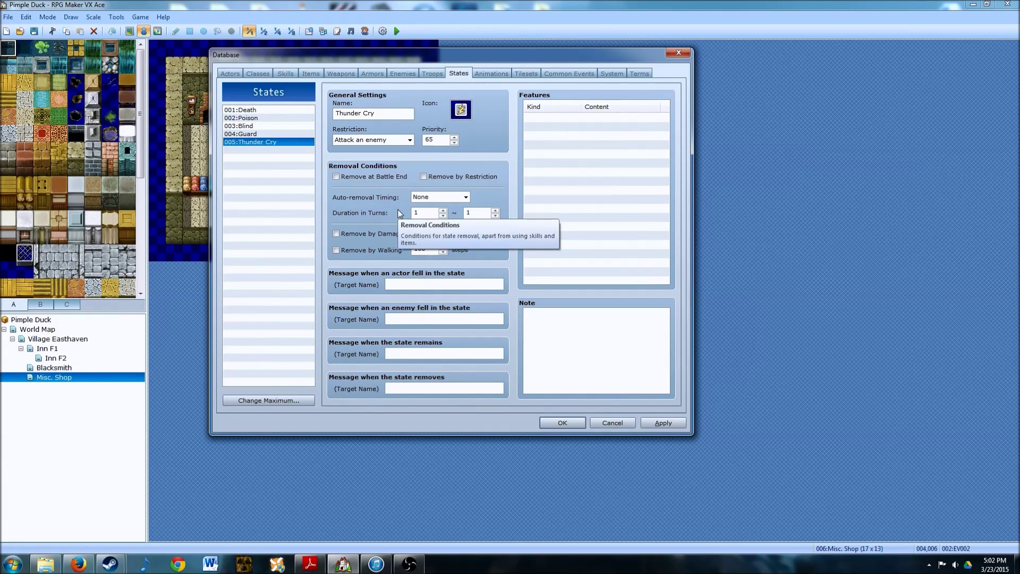
{"action": "left_click", "coordinate": [422, 197]}
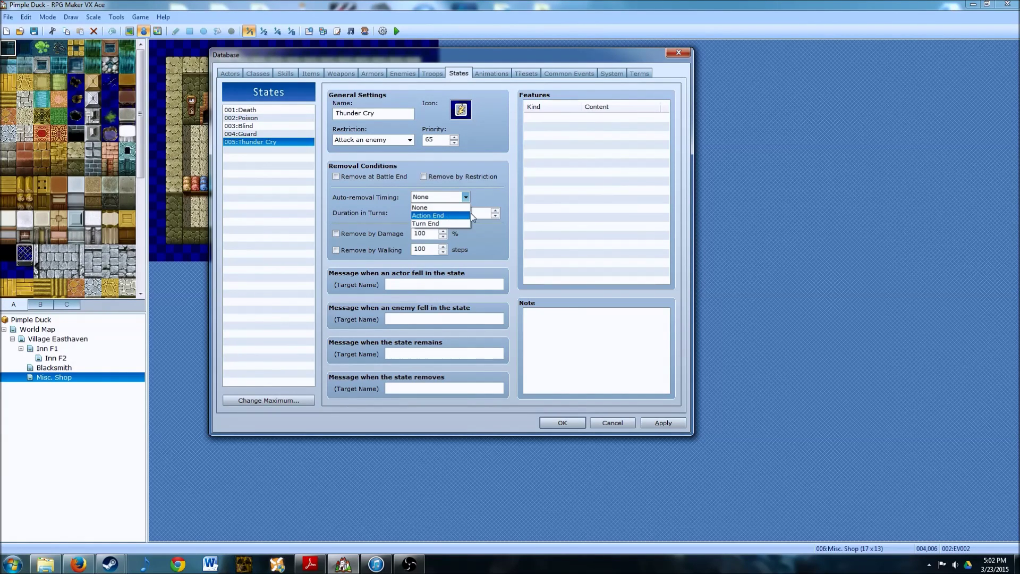
{"action": "left_click", "coordinate": [430, 207]}
{"action": "left_click", "coordinate": [436, 202]}
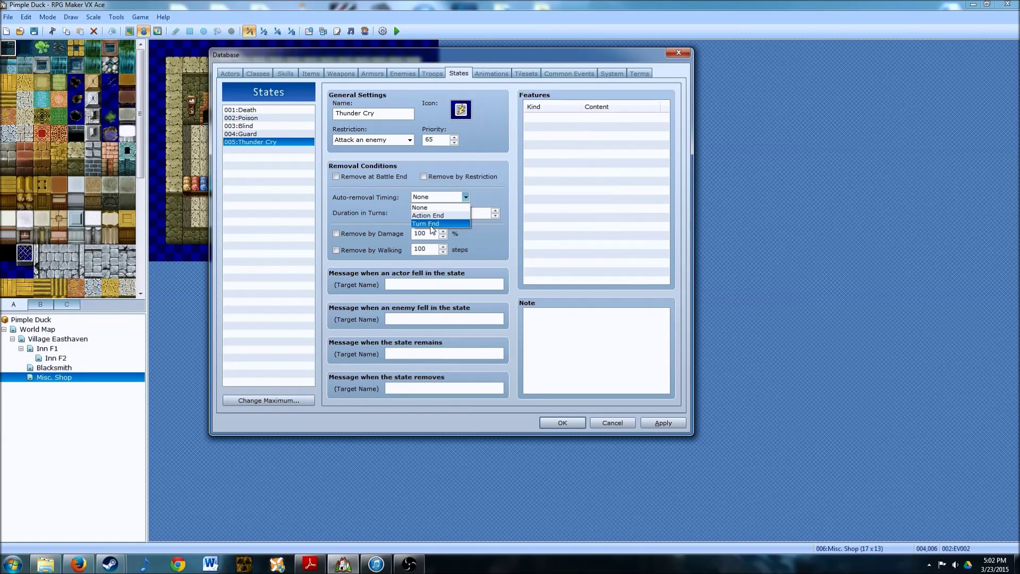
{"action": "left_click", "coordinate": [432, 223]}
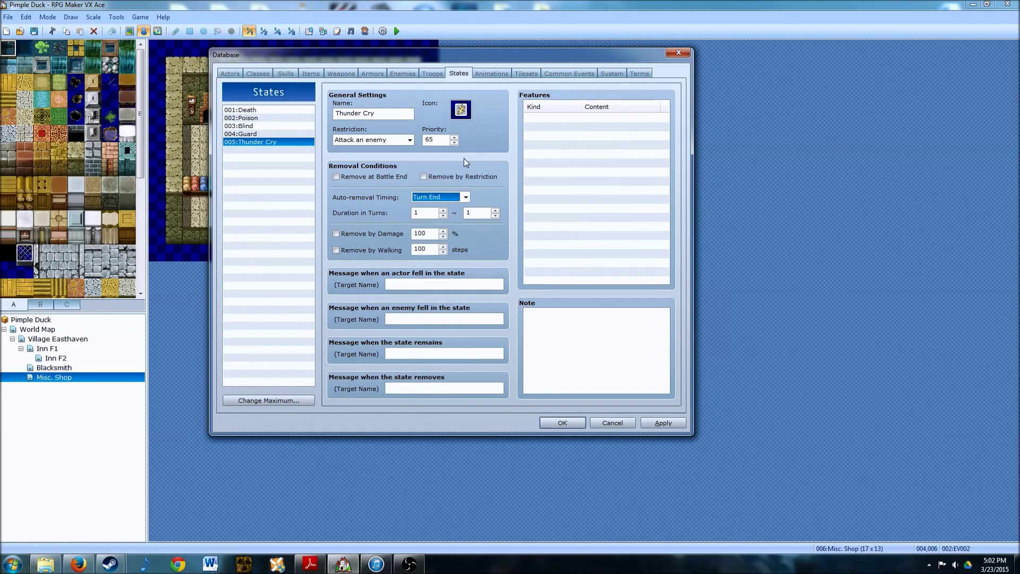
{"action": "double_click", "coordinate": [443, 211]}
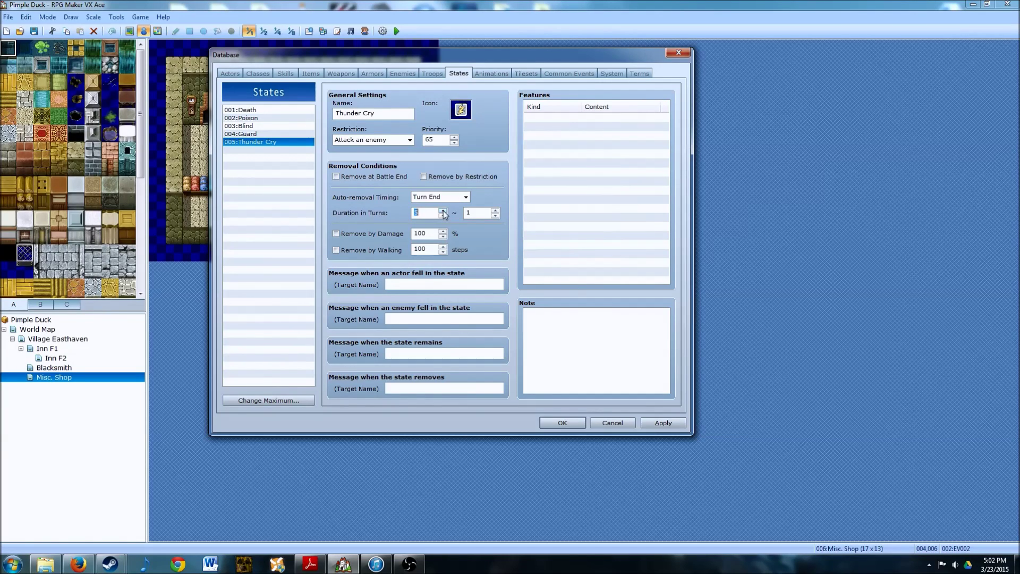
{"action": "left_click", "coordinate": [495, 211]}
Step: Review the restriction options available for the Thunder Cry state, keeping Attack an enemy
{"action": "mouse_move", "coordinate": [428, 250]}
{"action": "left_click", "coordinate": [401, 143]}
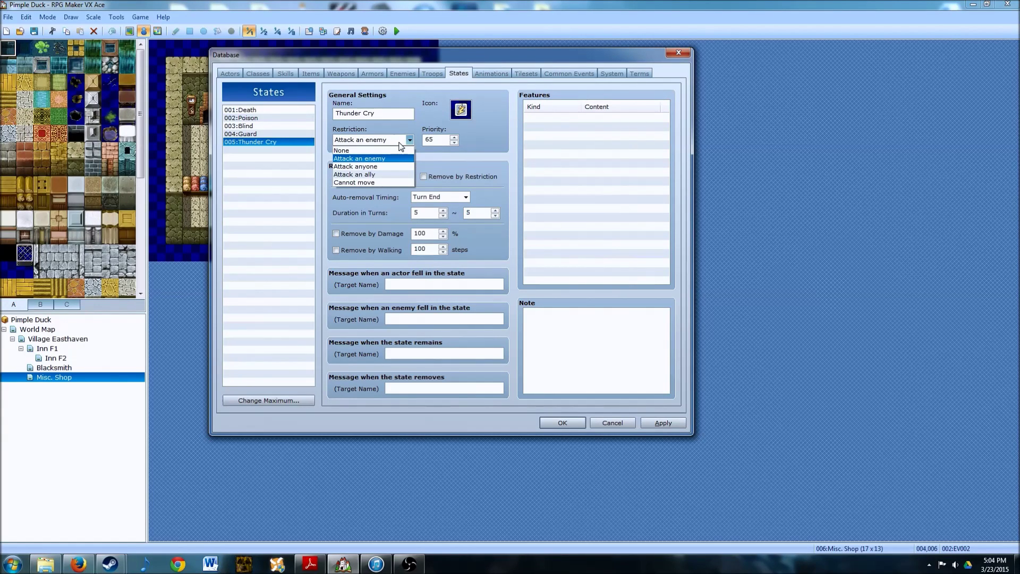
{"action": "left_click", "coordinate": [400, 142]}
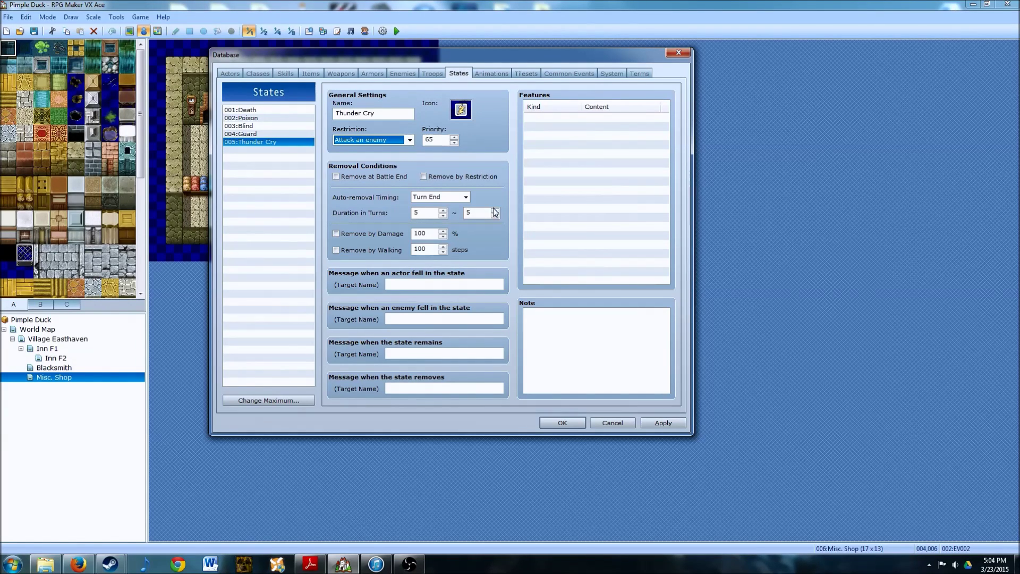
{"action": "left_click", "coordinate": [408, 141]}
{"action": "left_click", "coordinate": [408, 141]}
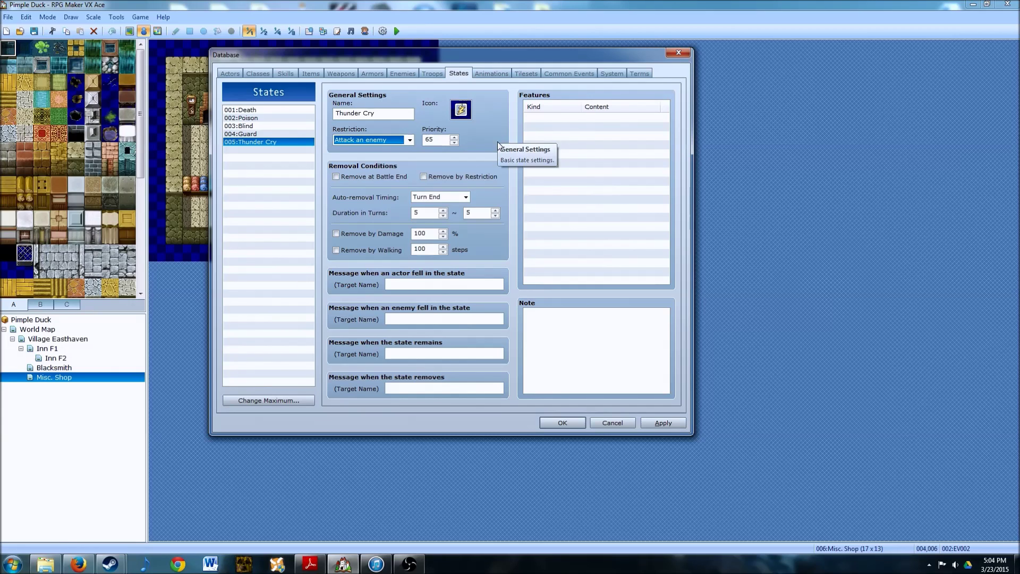
{"action": "left_click", "coordinate": [410, 140]}
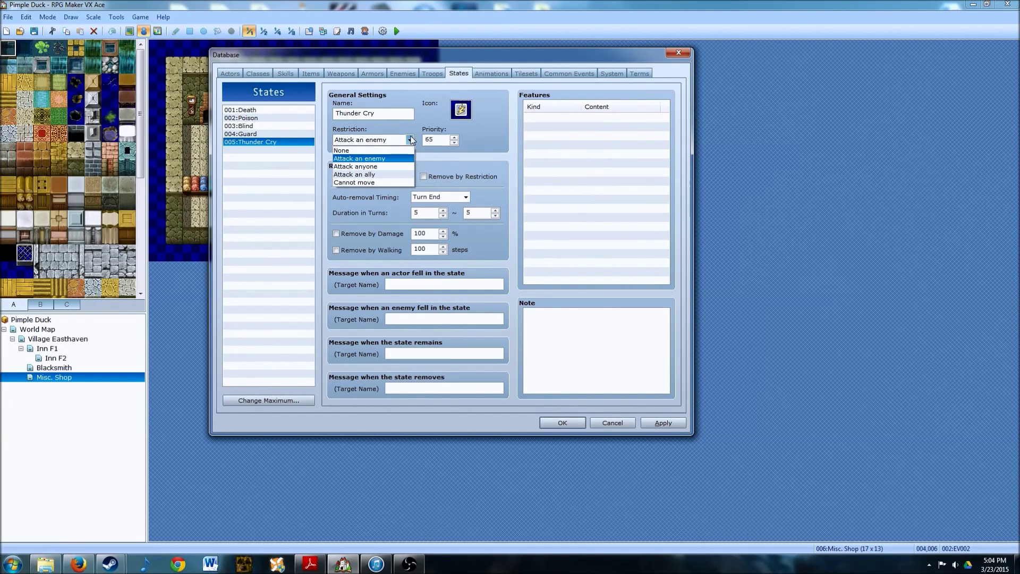
{"action": "left_click", "coordinate": [410, 140]}
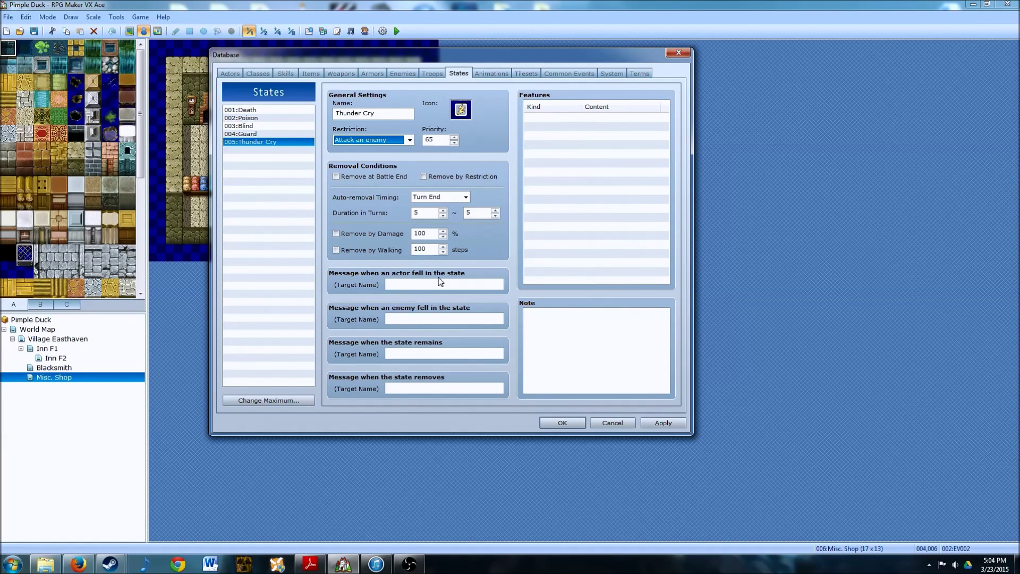
Step: Enter "feels a thunderous power." as Thunder Cry's actor message and "no longer feels thunderous power." as its removal message
{"action": "left_click", "coordinate": [409, 284]}
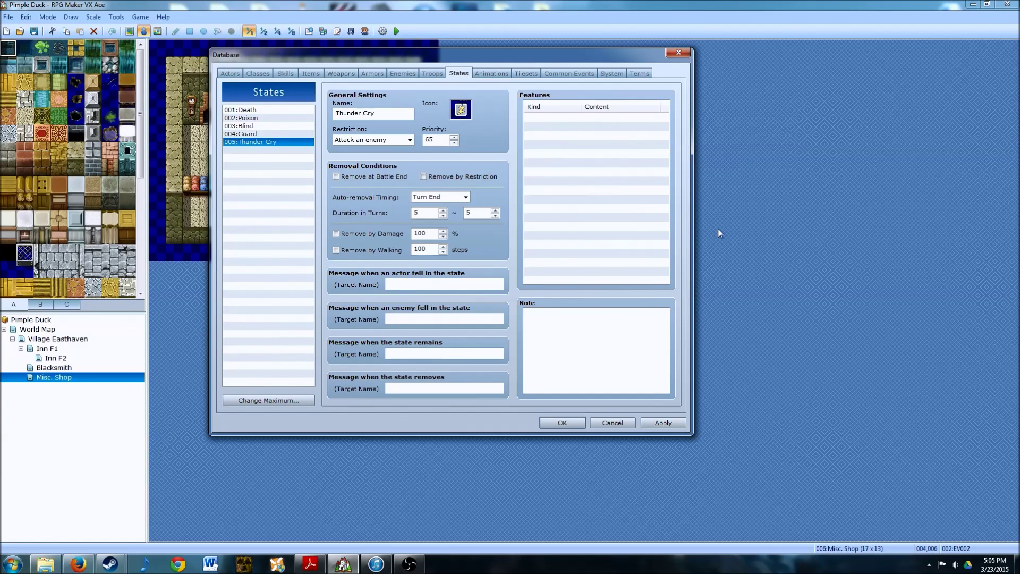
{"action": "type", "text": "feels a thunderous power."}
{"action": "mouse_move", "coordinate": [360, 287]}
{"action": "left_click", "coordinate": [395, 387]}
{"action": "mouse_move", "coordinate": [550, 316]}
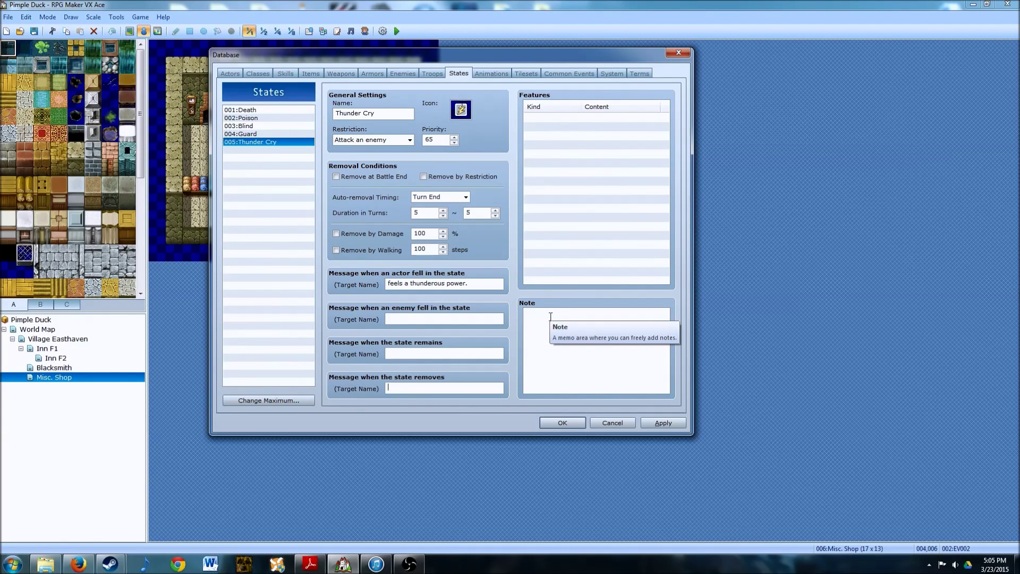
{"action": "type", "text": "no longer feels thunderous power."}
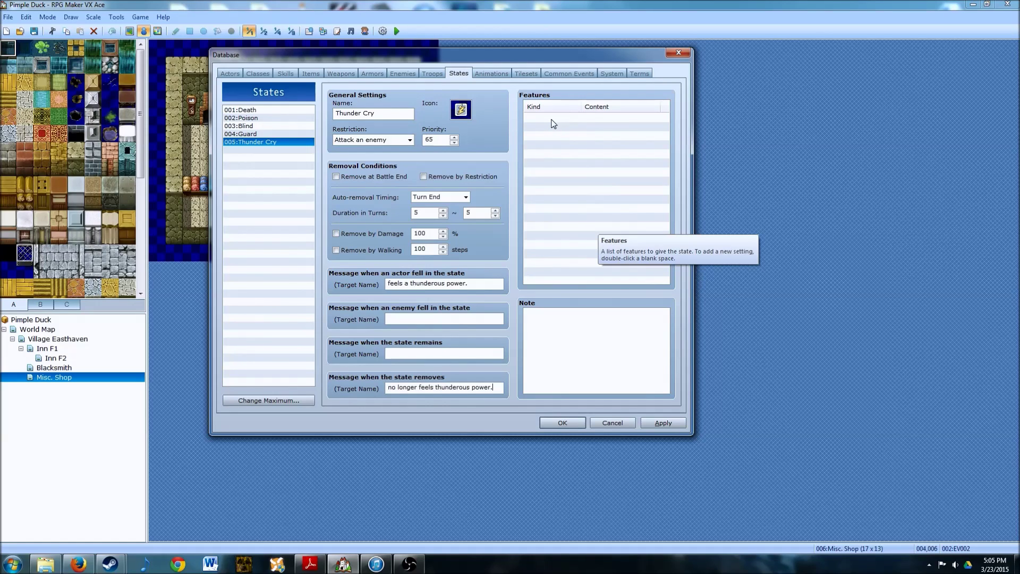
Step: Try to add an Atk Element feature set to Thunder to the Thunder Cry state
{"action": "left_click", "coordinate": [580, 118]}
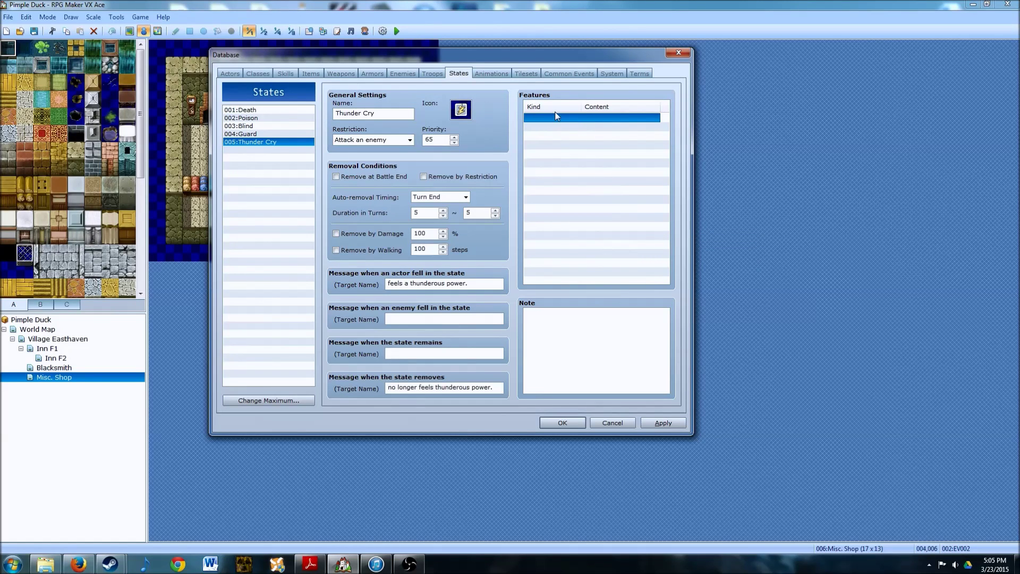
{"action": "double_click", "coordinate": [562, 117]}
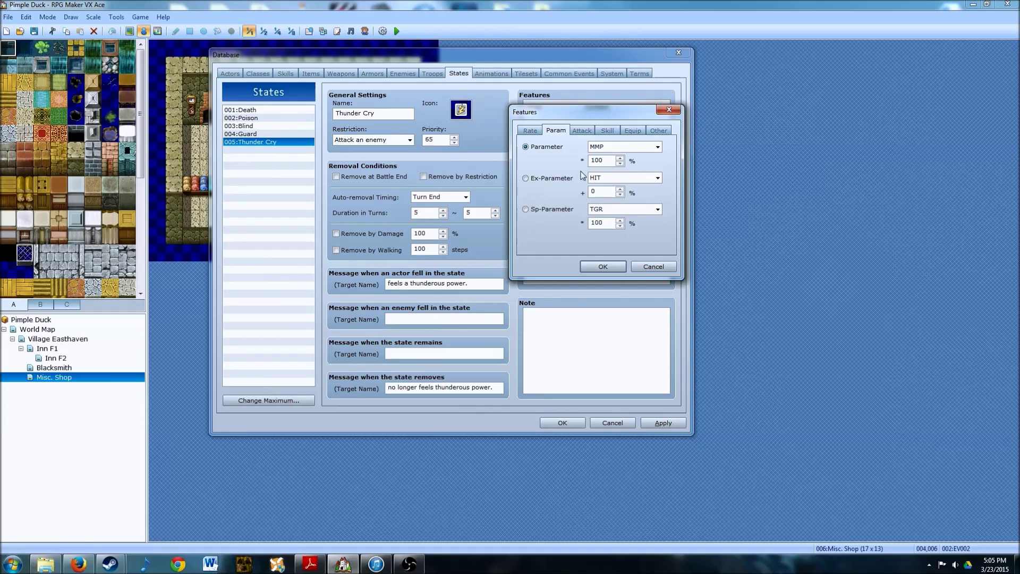
{"action": "left_click", "coordinate": [587, 131]}
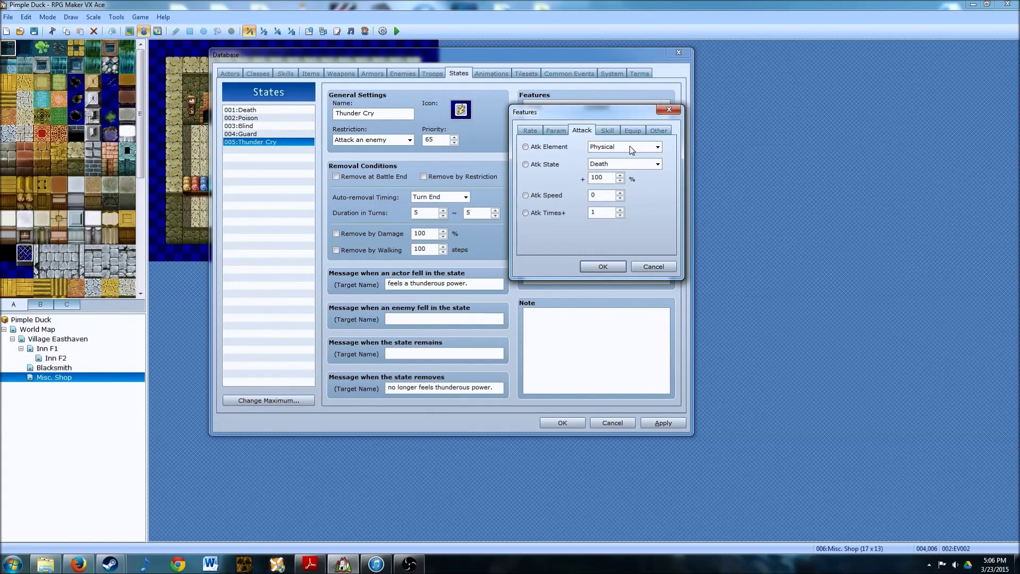
{"action": "left_click", "coordinate": [657, 147]}
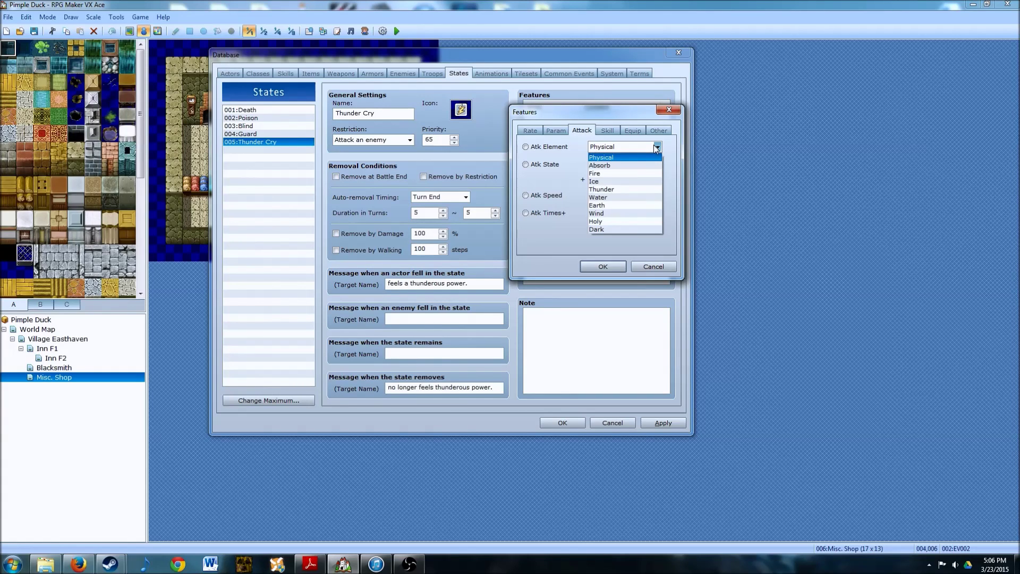
{"action": "left_click", "coordinate": [606, 190]}
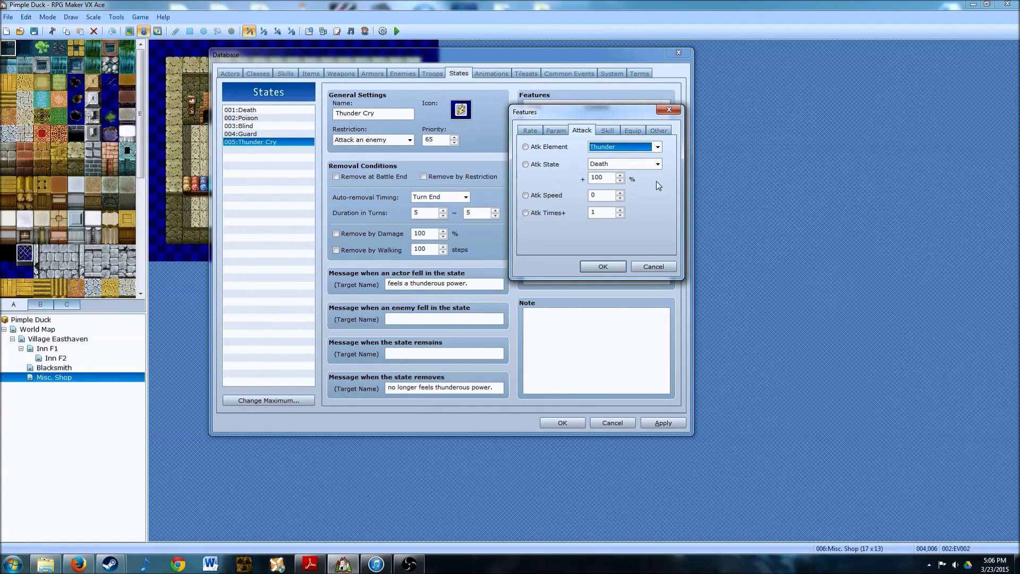
{"action": "left_click", "coordinate": [610, 266]}
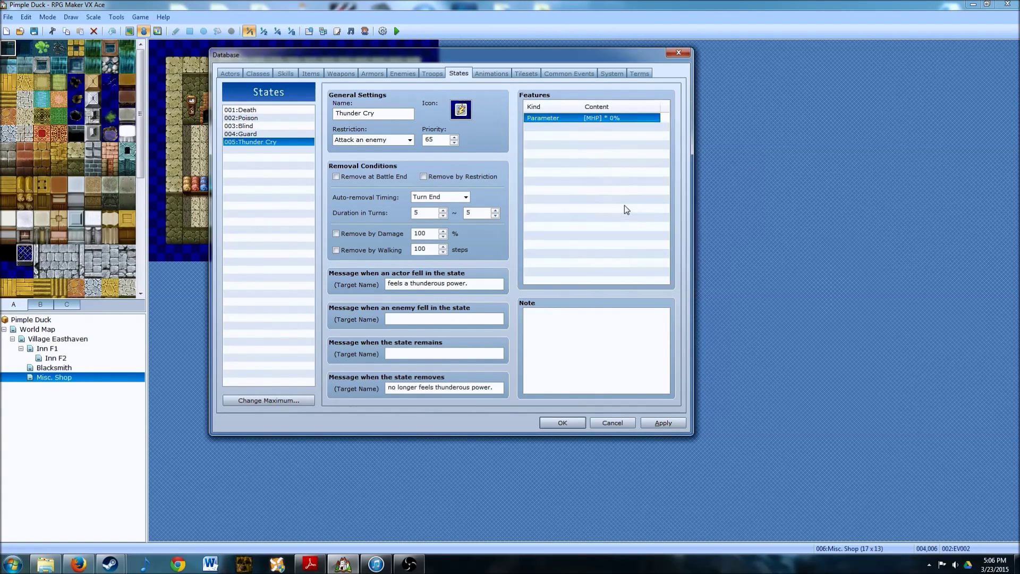
{"action": "double_click", "coordinate": [596, 118]}
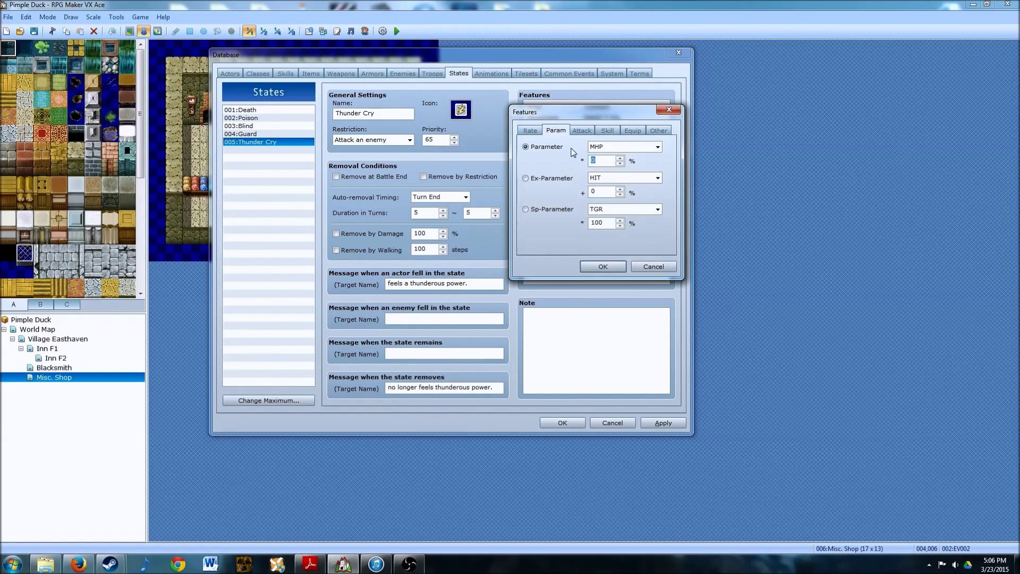
{"action": "left_click", "coordinate": [583, 131]}
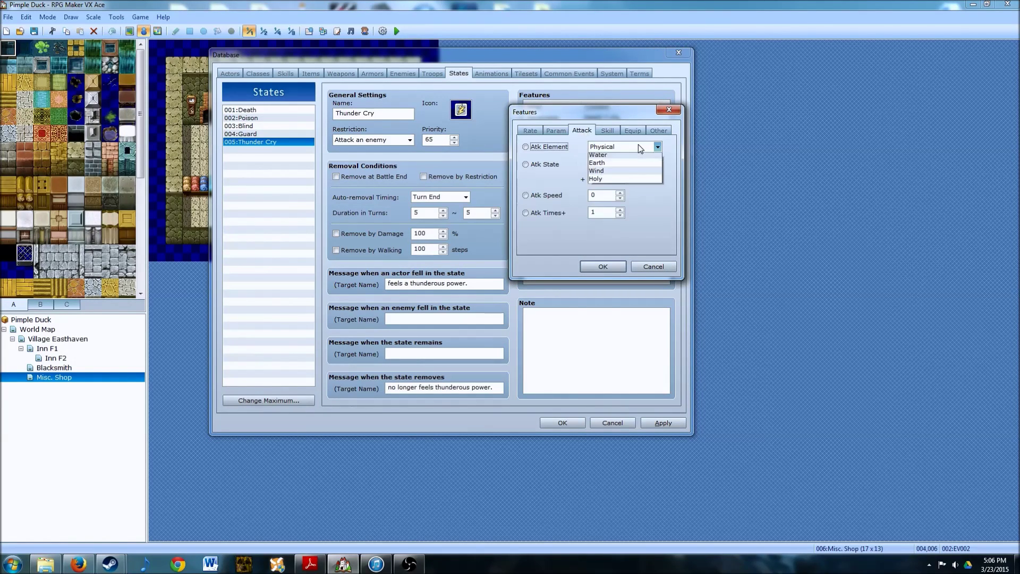
{"action": "left_click", "coordinate": [622, 147]}
{"action": "left_click", "coordinate": [607, 189]}
{"action": "left_click", "coordinate": [603, 266]}
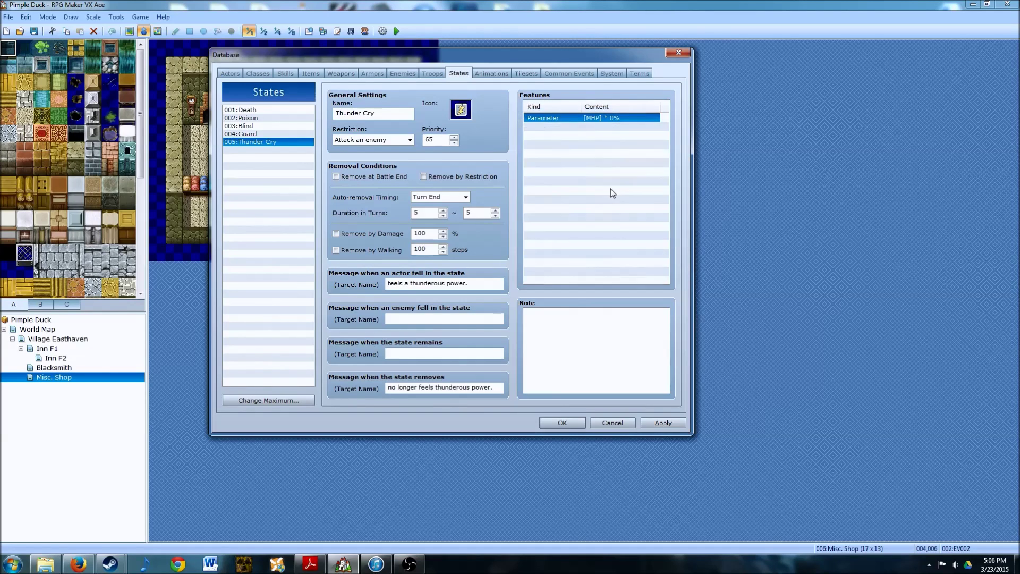
Step: Change Thunder Cry's MHP parameter feature to an Atk Element feature with the Thunder element
{"action": "double_click", "coordinate": [598, 119]}
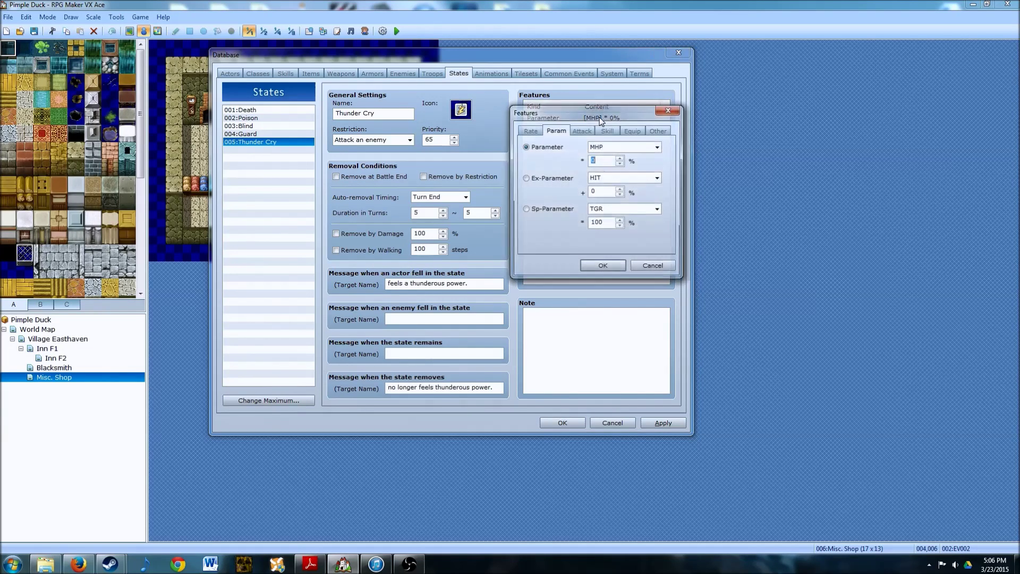
{"action": "left_click", "coordinate": [583, 131]}
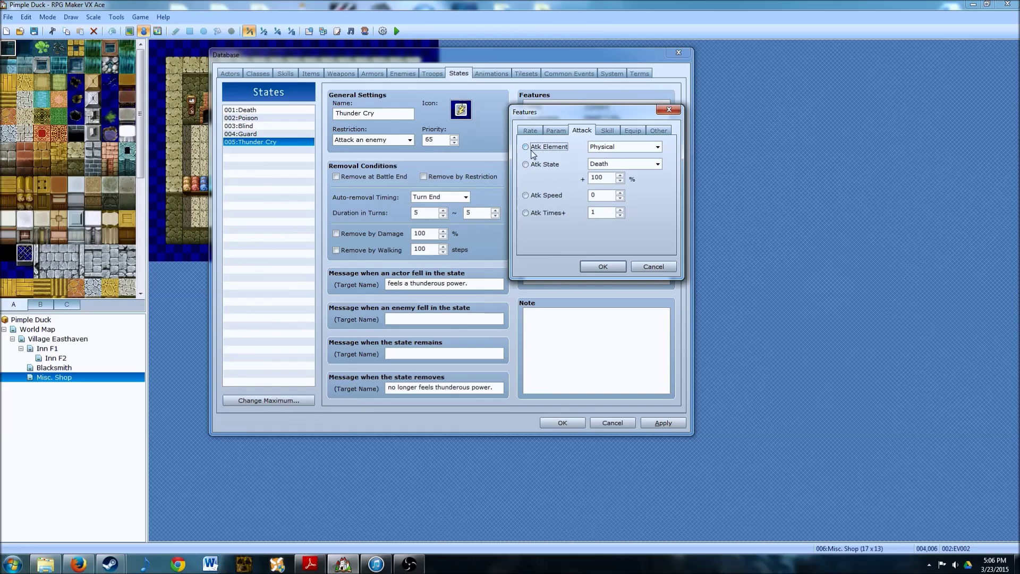
{"action": "left_click", "coordinate": [531, 150]}
{"action": "left_click", "coordinate": [656, 147]}
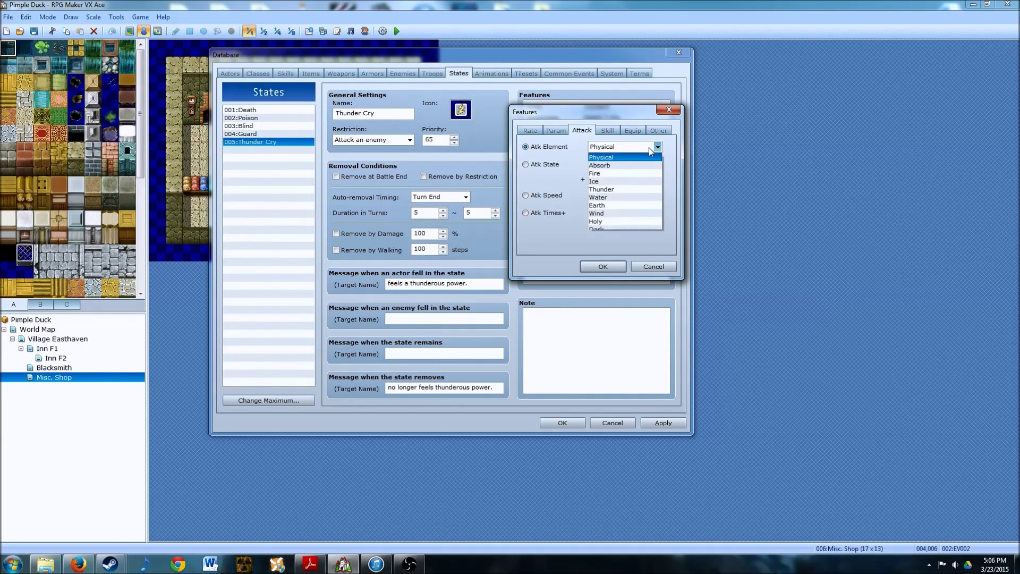
{"action": "left_click", "coordinate": [606, 193]}
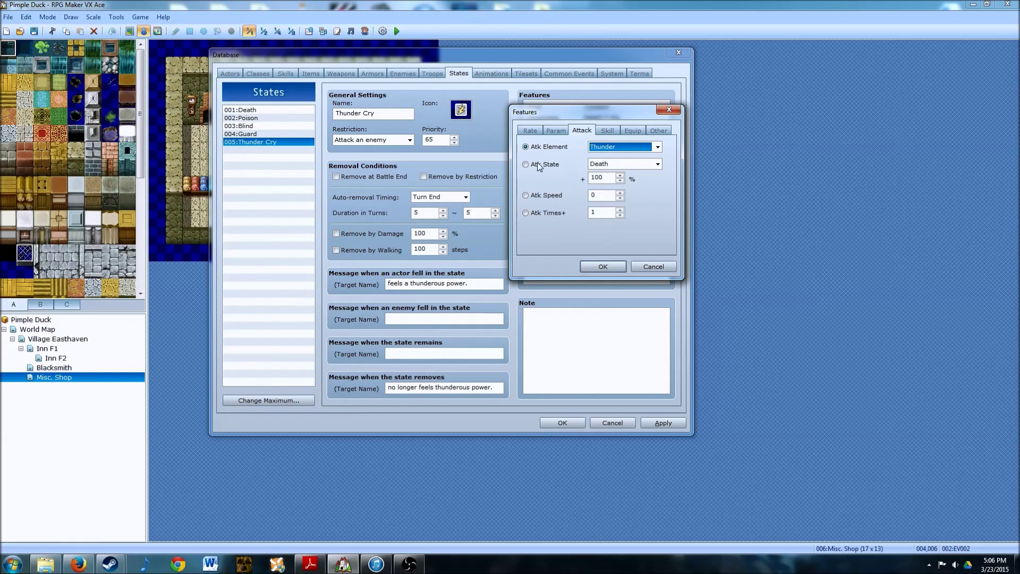
{"action": "left_click", "coordinate": [596, 264]}
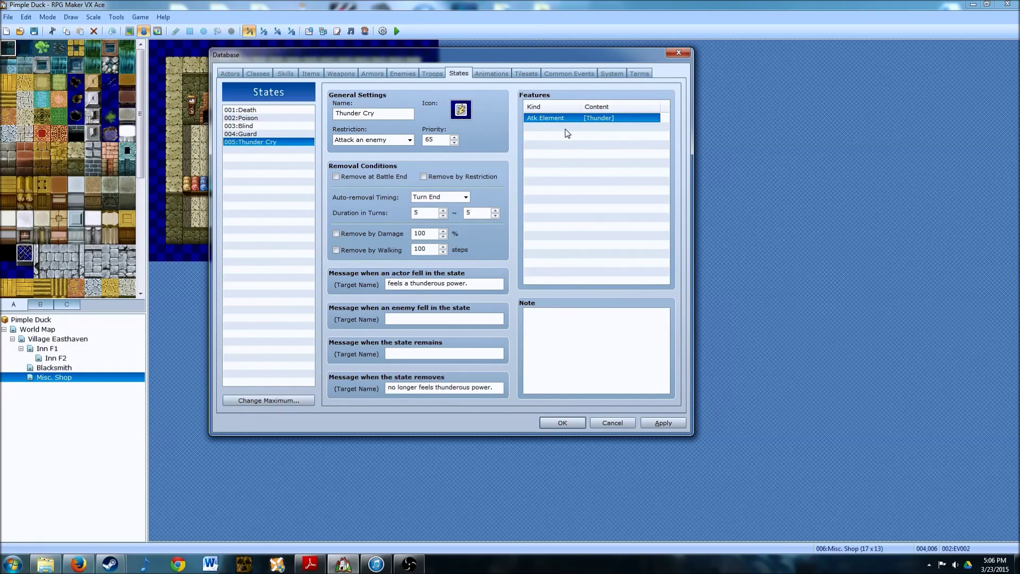
Step: Add an Element Rate feature to Thunder Cry that multiplies the Thunder element by 50%
{"action": "double_click", "coordinate": [542, 126]}
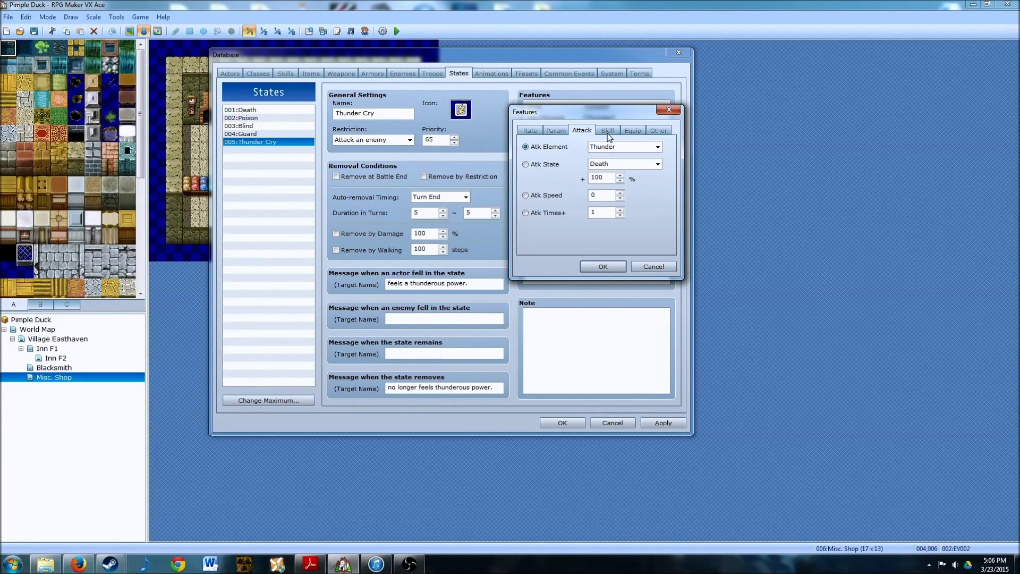
{"action": "left_click", "coordinate": [558, 132]}
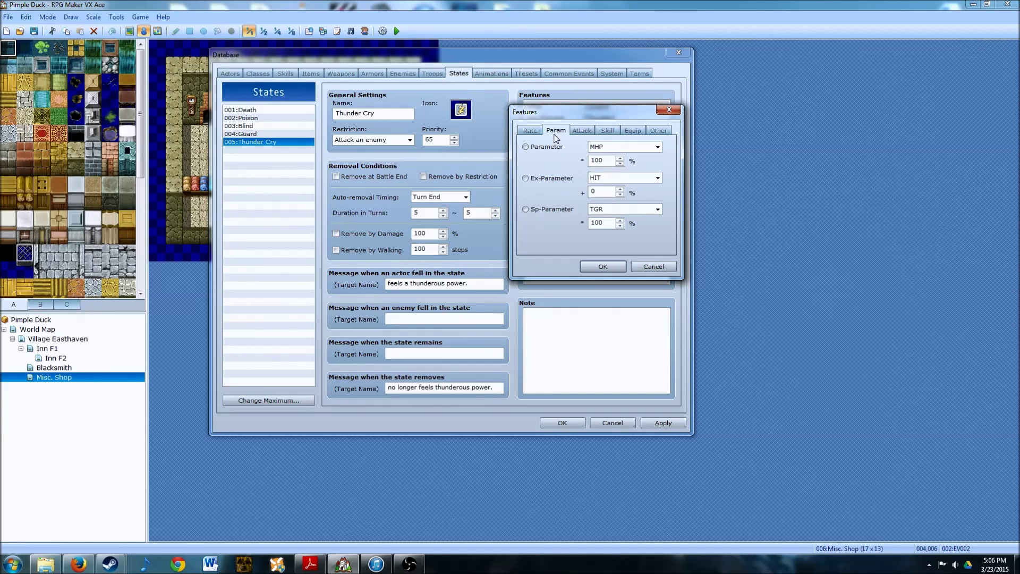
{"action": "left_click", "coordinate": [535, 131]}
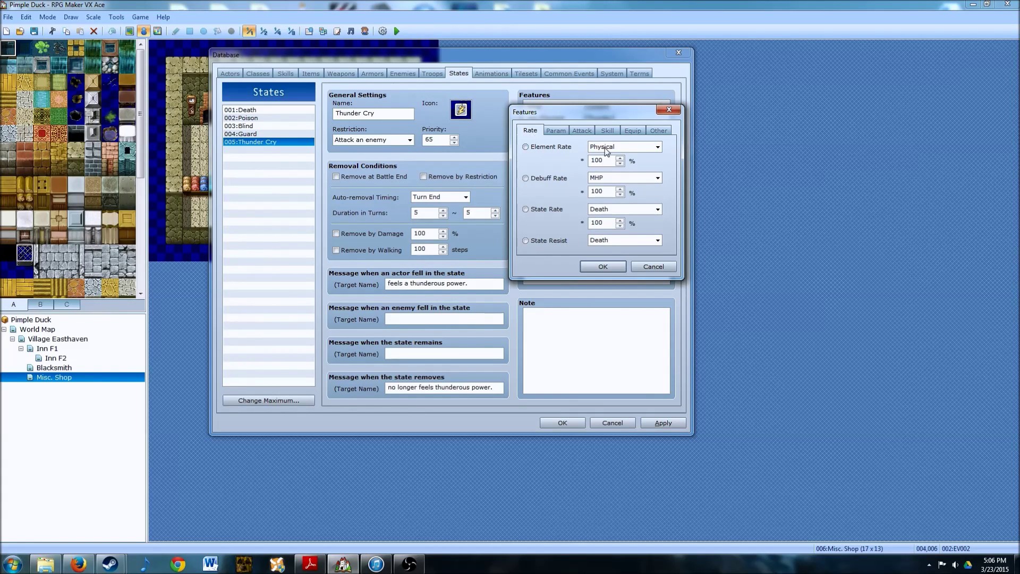
{"action": "mouse_move", "coordinate": [564, 151]}
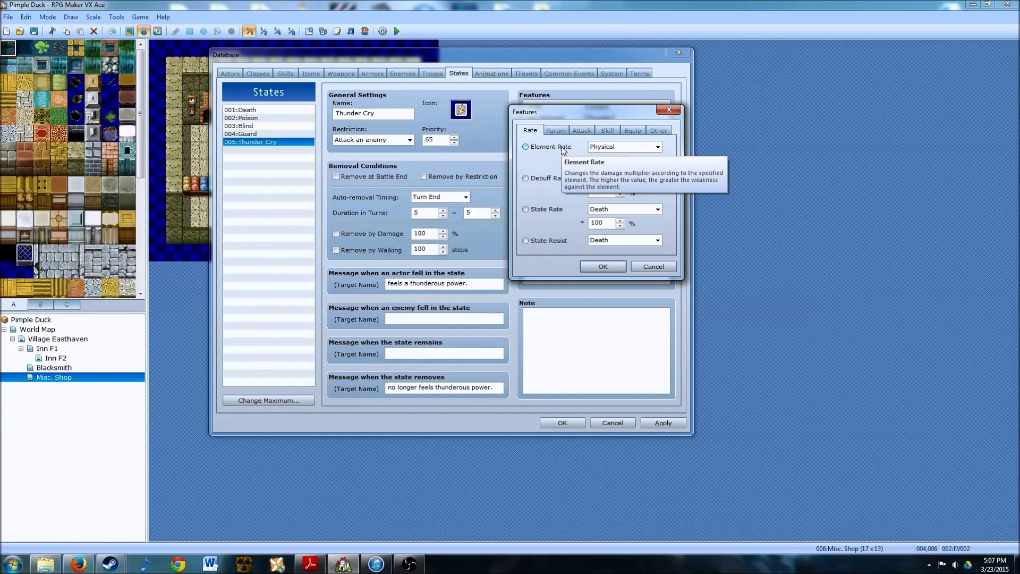
{"action": "left_click", "coordinate": [657, 148]}
{"action": "left_click", "coordinate": [621, 189]}
{"action": "double_click", "coordinate": [599, 160]}
{"action": "type", "text": "50"}
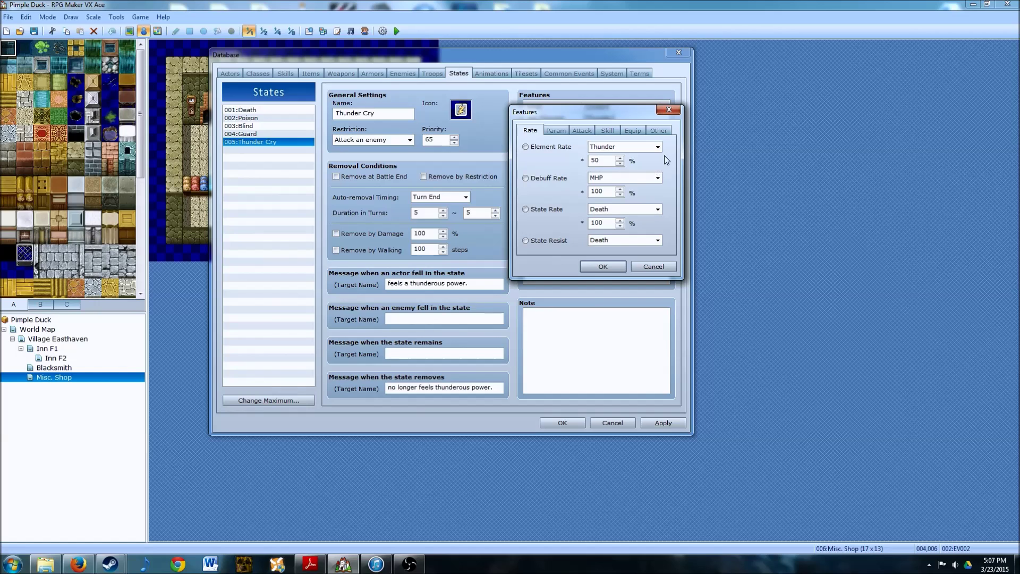
{"action": "left_click", "coordinate": [525, 147]}
{"action": "mouse_move", "coordinate": [611, 157]}
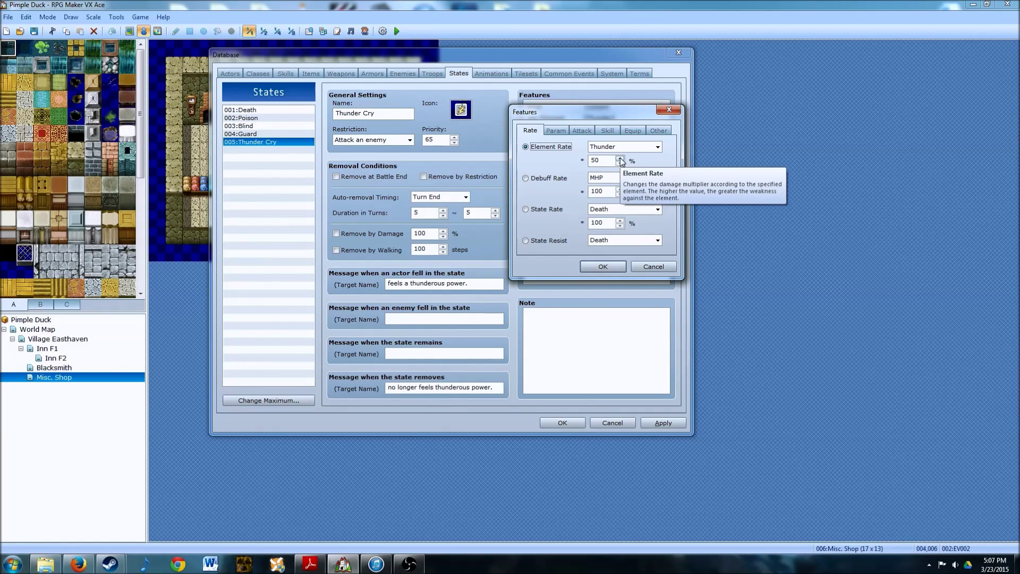
{"action": "left_click", "coordinate": [602, 267]}
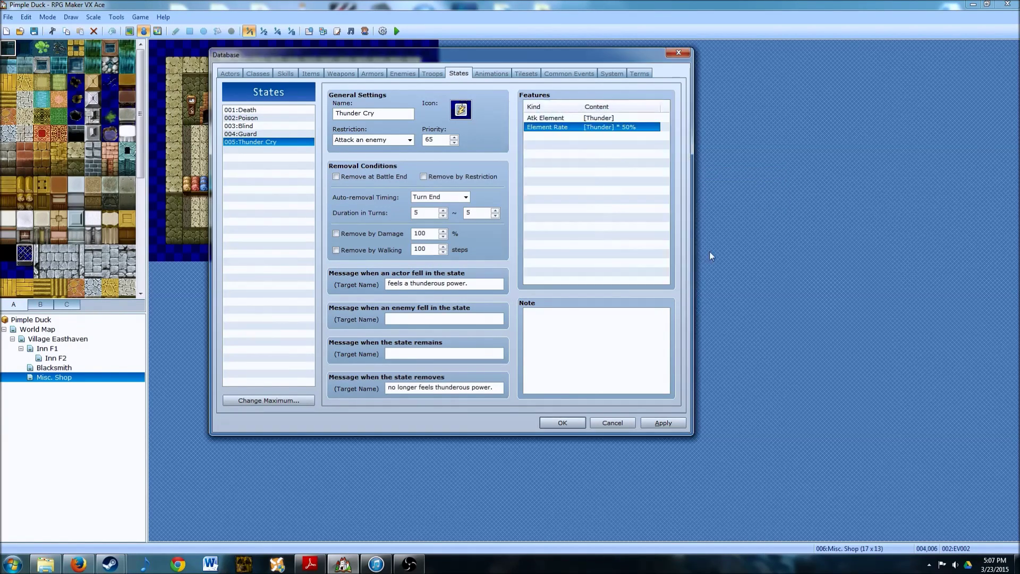
Step: Add a Parameter feature to Thunder Cry that multiplies ATK by 200%
{"action": "double_click", "coordinate": [559, 137]}
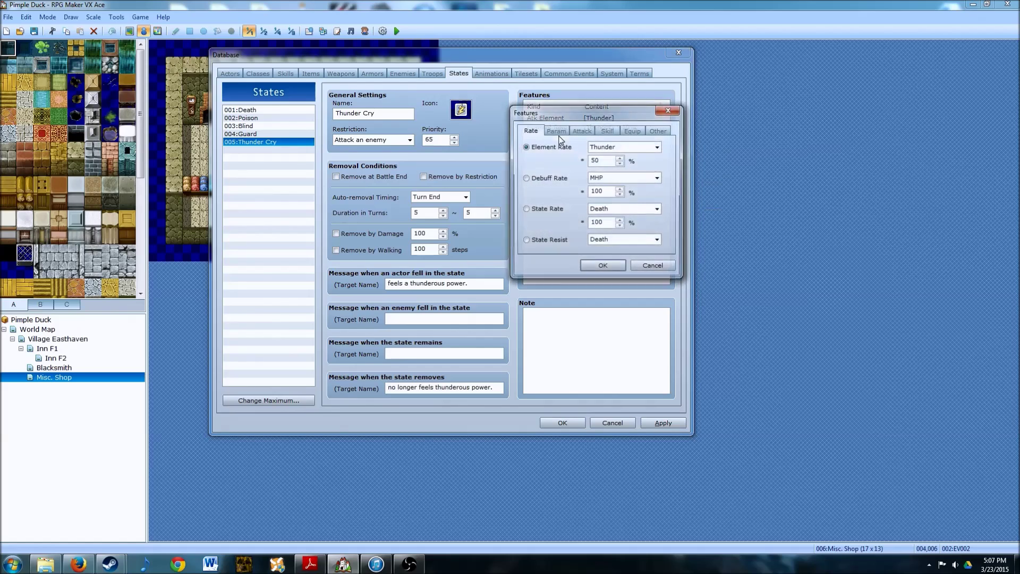
{"action": "left_click", "coordinate": [557, 131]}
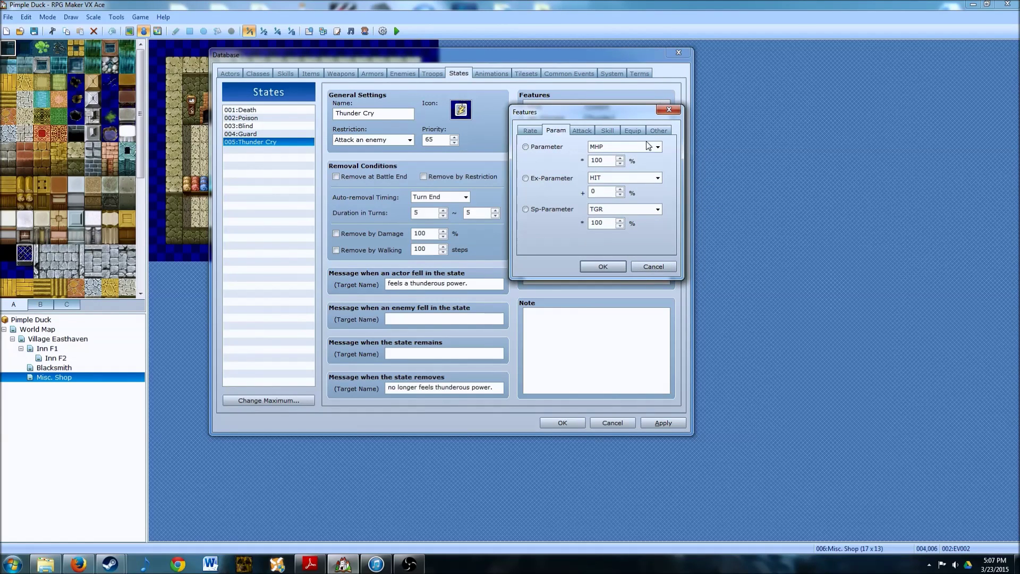
{"action": "left_click", "coordinate": [526, 146]}
{"action": "left_click", "coordinate": [654, 148]}
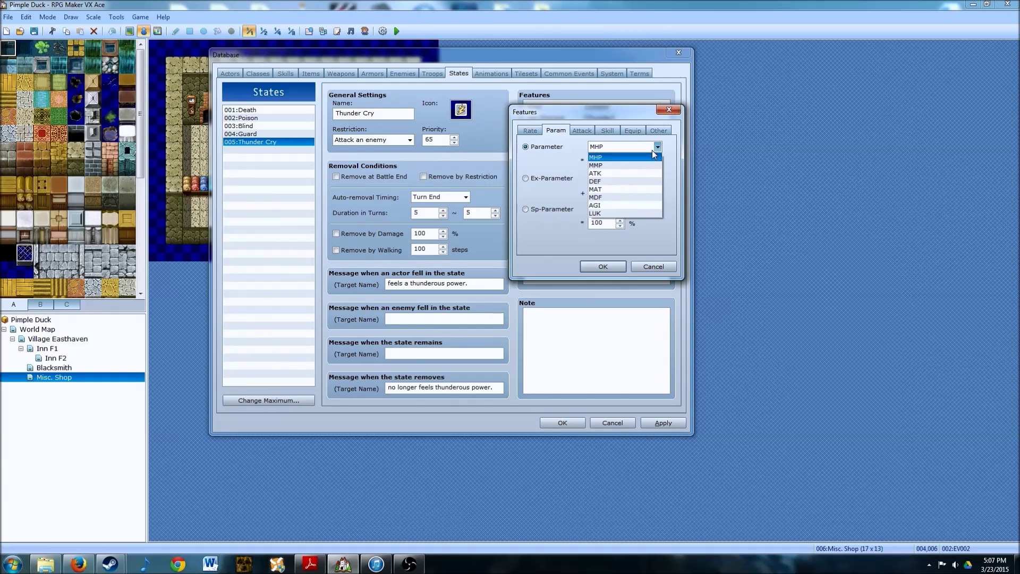
{"action": "left_click", "coordinate": [617, 173]}
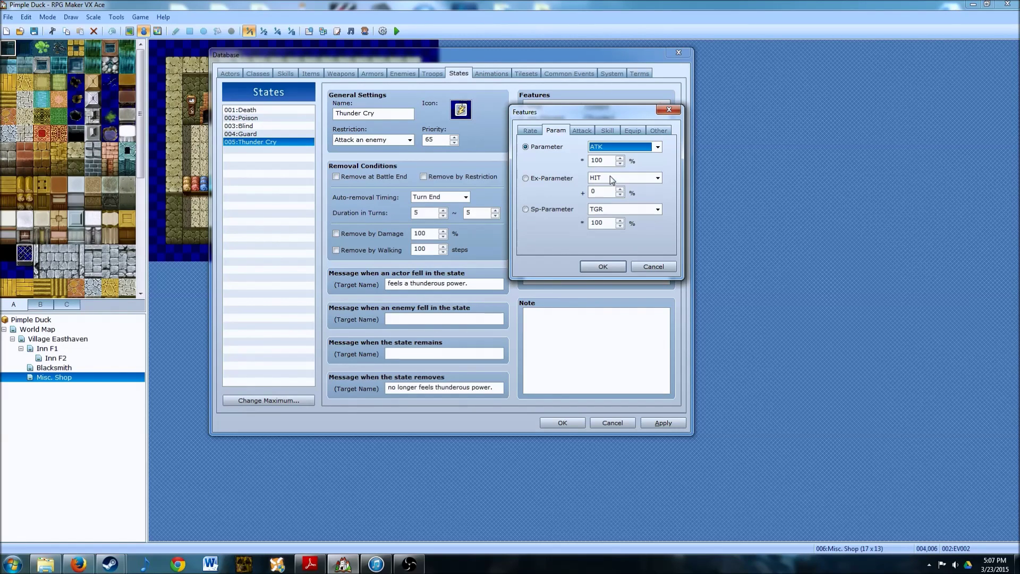
{"action": "double_click", "coordinate": [610, 160]}
{"action": "type", "text": "200"}
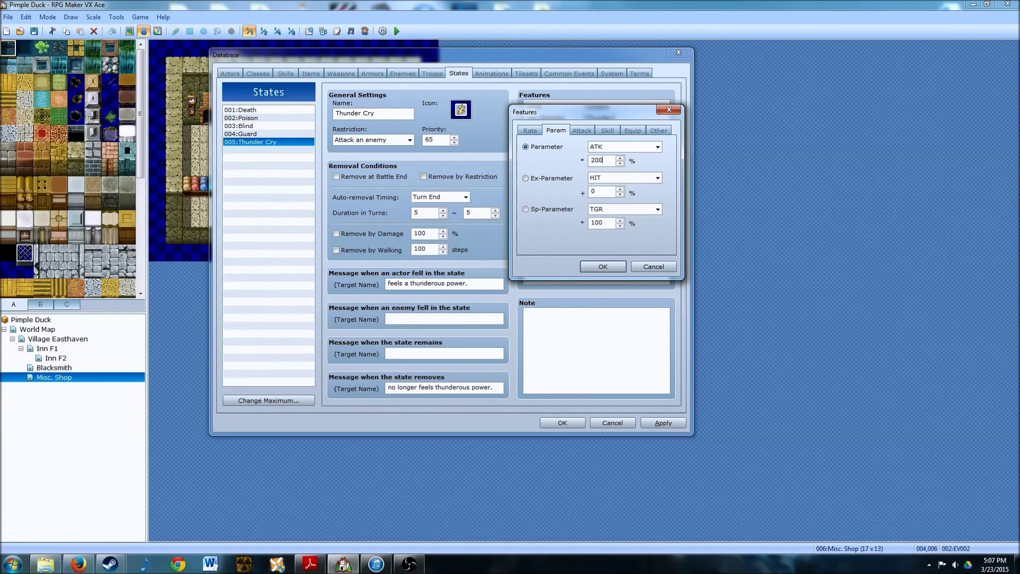
{"action": "left_click", "coordinate": [601, 267]}
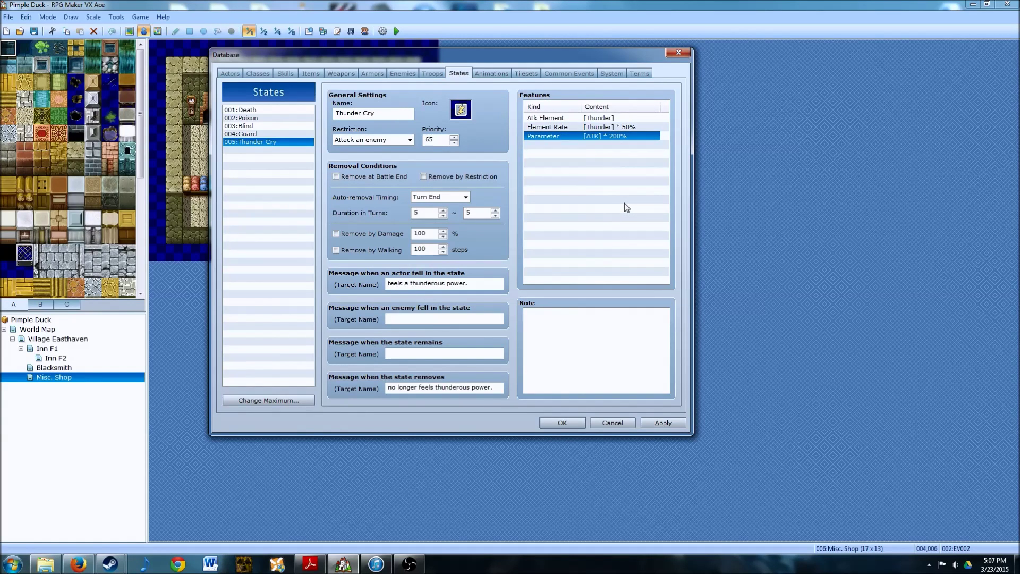
Step: Add an Atk Speed feature of 2 to Thunder Cry and apply the database changes
{"action": "double_click", "coordinate": [554, 143]}
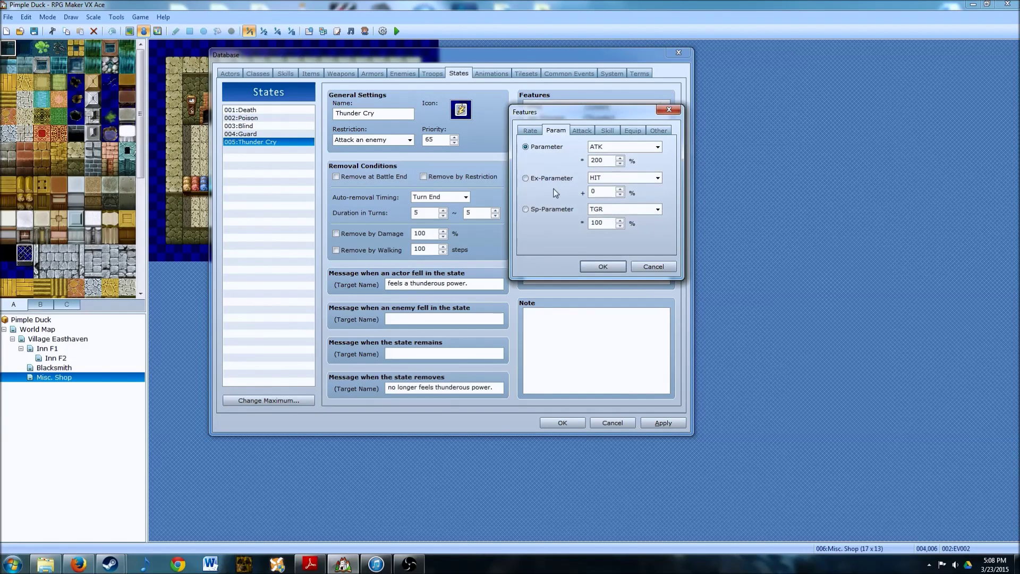
{"action": "left_click", "coordinate": [581, 133]}
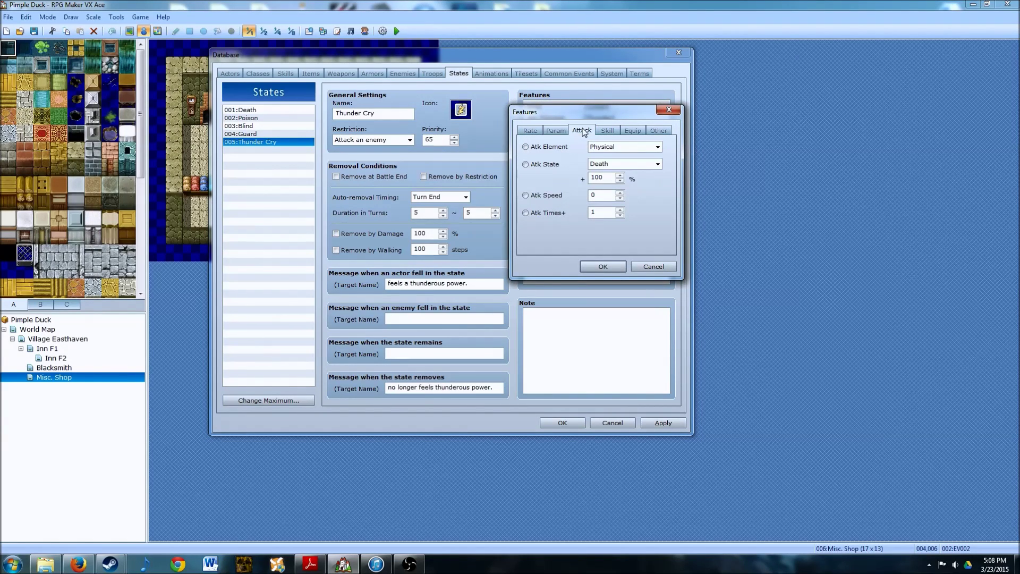
{"action": "left_click", "coordinate": [526, 195]}
{"action": "left_click", "coordinate": [620, 192]}
{"action": "left_click", "coordinate": [619, 192]}
{"action": "left_click", "coordinate": [597, 266]}
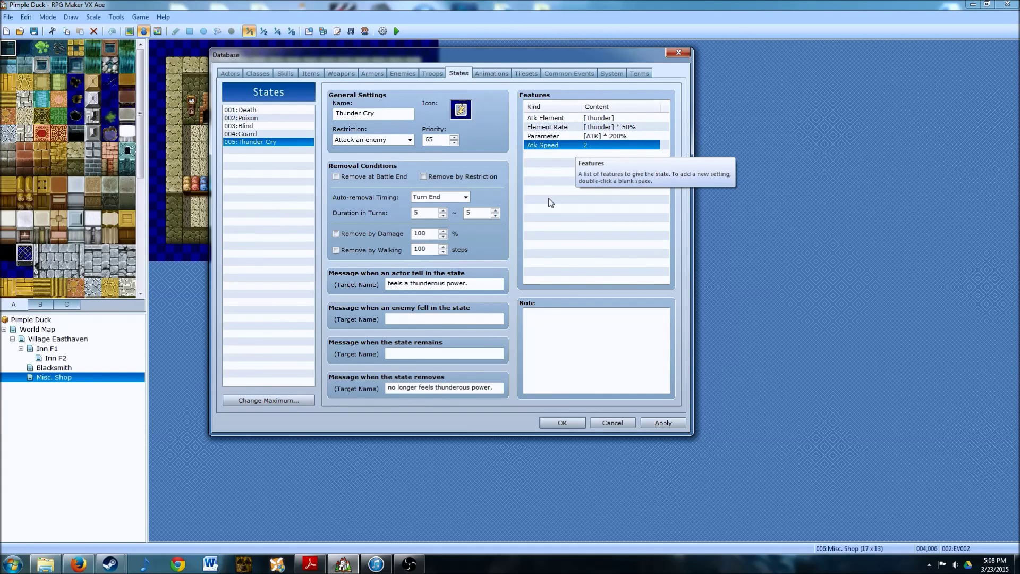
{"action": "key", "text": "Down"}
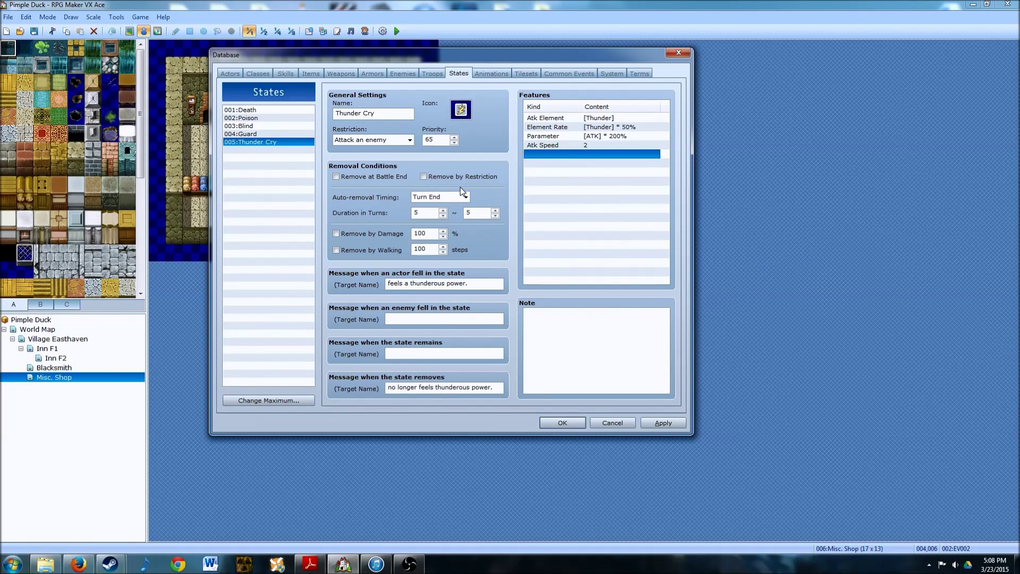
{"action": "left_click", "coordinate": [659, 424]}
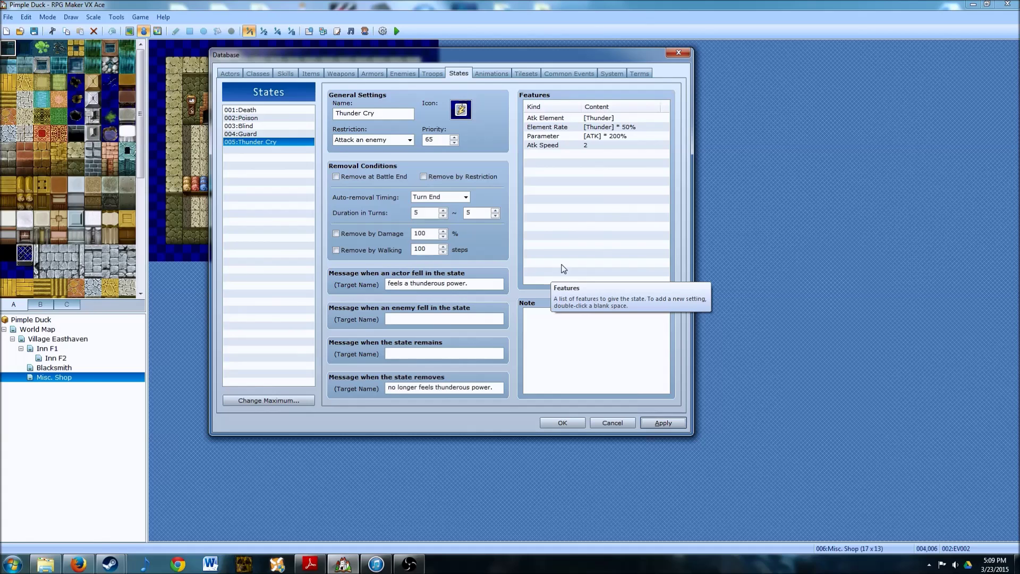
Step: Change the Poison state's HRG Ex-Parameter feature to -5%
{"action": "left_click", "coordinate": [255, 118]}
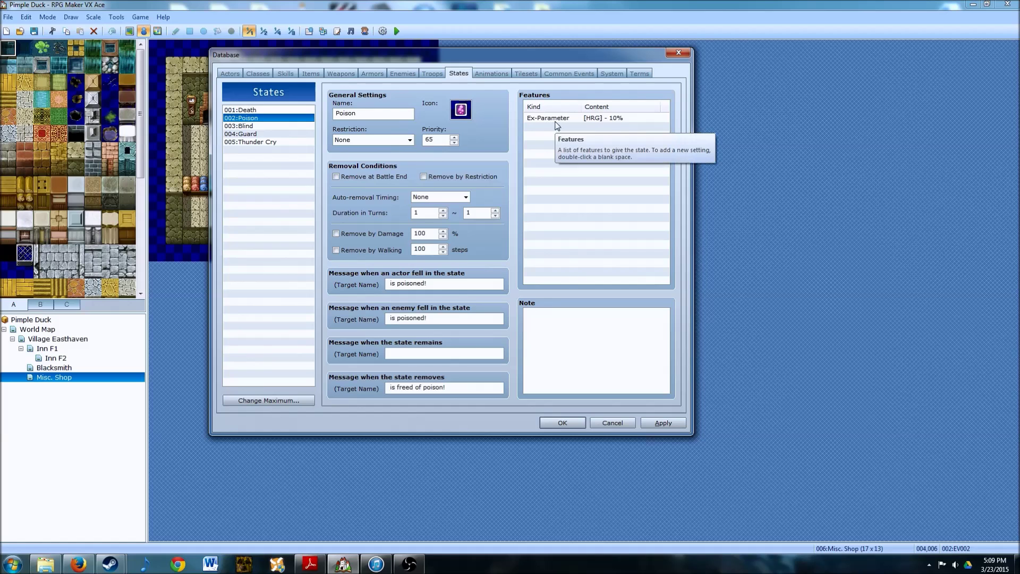
{"action": "left_click", "coordinate": [617, 121]}
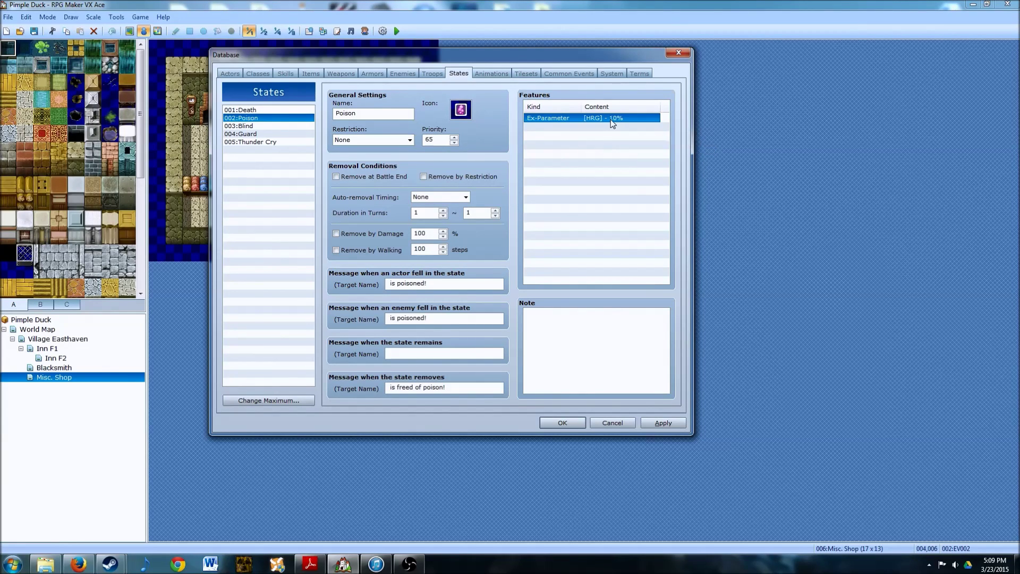
{"action": "double_click", "coordinate": [618, 122]}
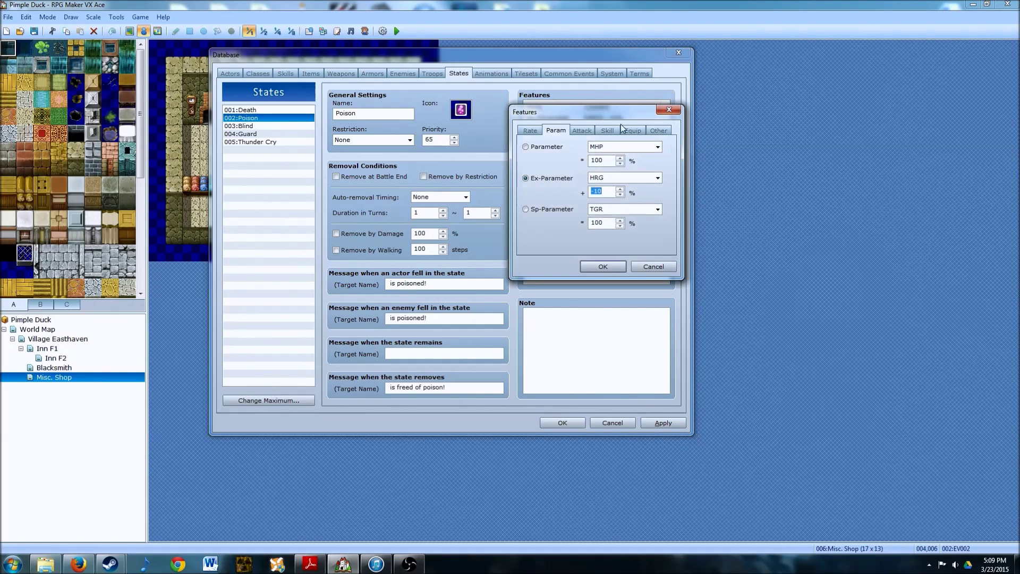
{"action": "left_click", "coordinate": [620, 195]}
{"action": "left_click", "coordinate": [620, 194]}
{"action": "left_click", "coordinate": [620, 195]}
{"action": "left_click", "coordinate": [620, 195]}
{"action": "type", "text": "-*"}
{"action": "key", "text": "BackSpace"}
{"action": "type", "text": "5"}
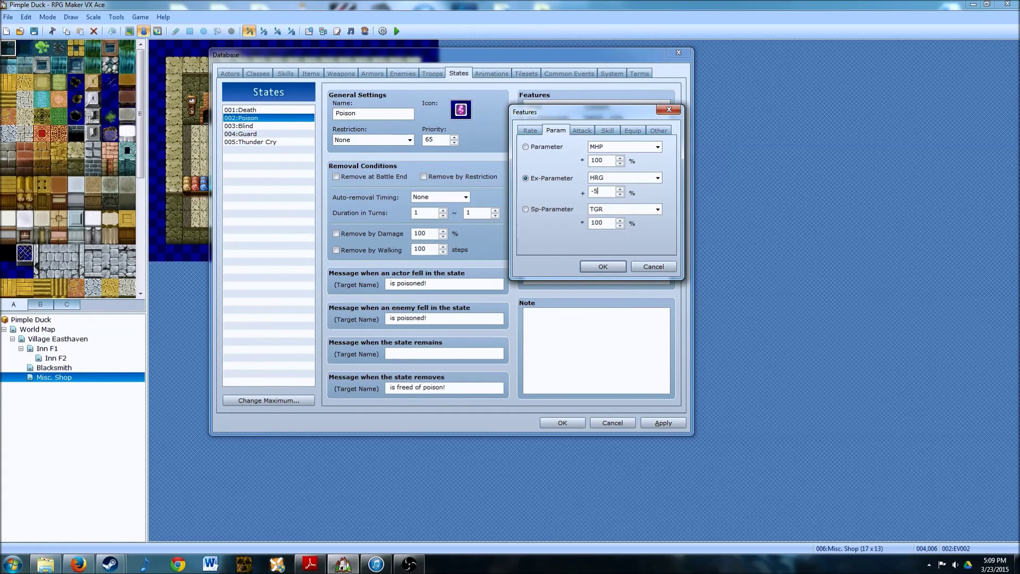
{"action": "left_click", "coordinate": [598, 268]}
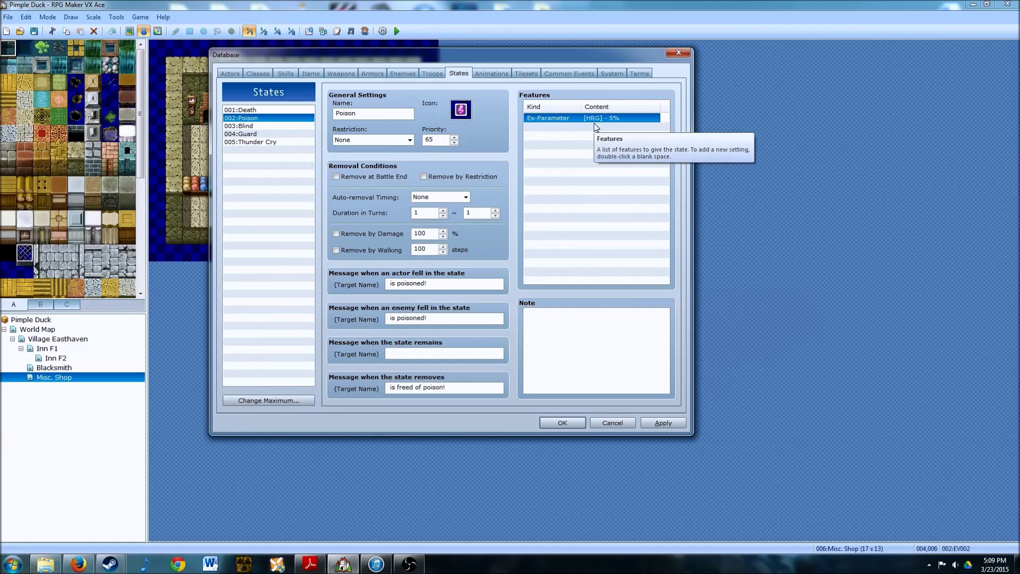
Step: Examine the settings of the Attack, Guard and Dual Attack skills in the database
{"action": "left_click", "coordinate": [286, 72]}
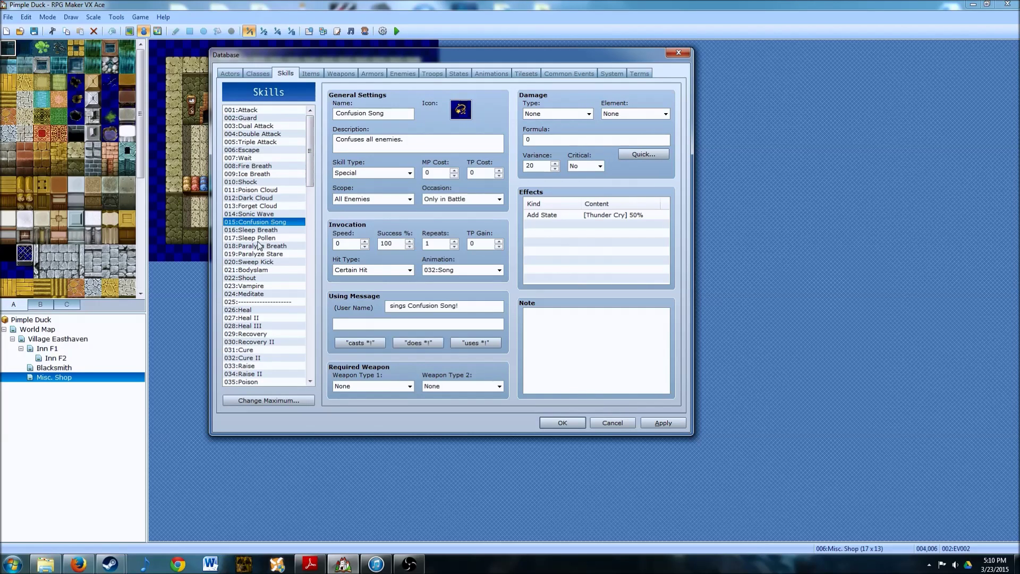
{"action": "scroll", "coordinate": [312, 164], "scroll_direction": "down", "scroll_amount": 1}
{"action": "scroll", "coordinate": [313, 163], "scroll_direction": "up", "scroll_amount": 1}
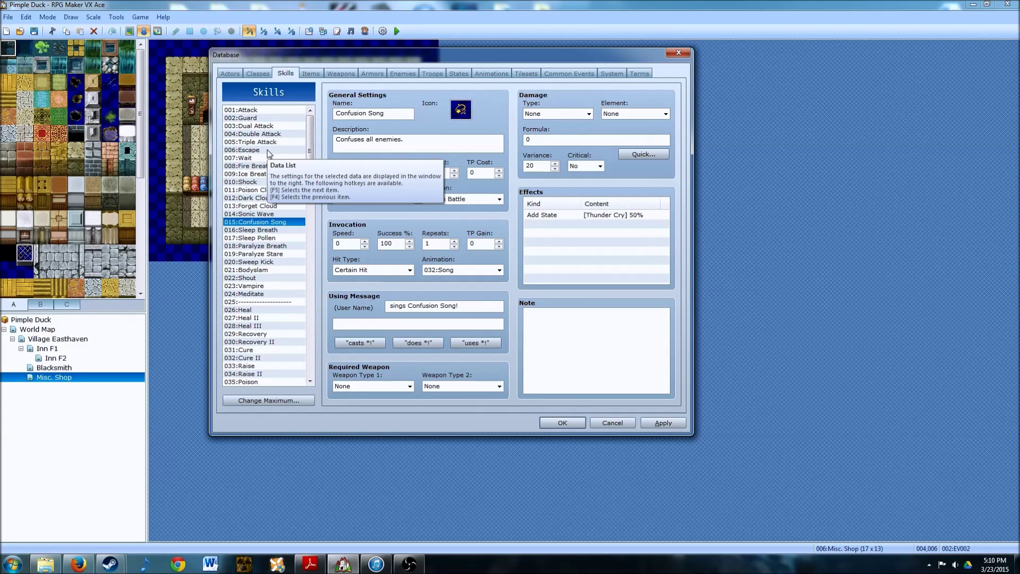
{"action": "left_click", "coordinate": [249, 110]}
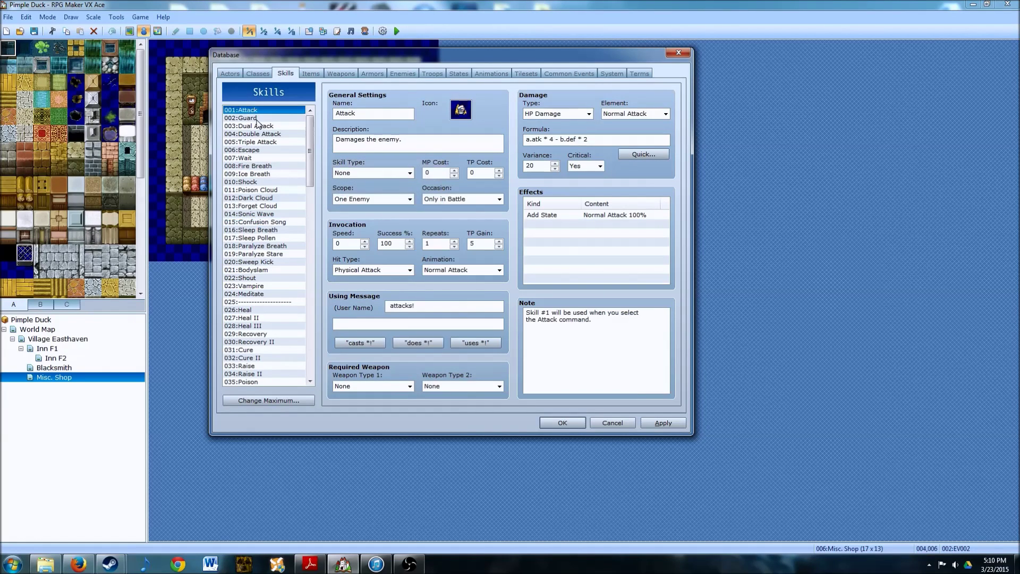
{"action": "left_click", "coordinate": [255, 118]}
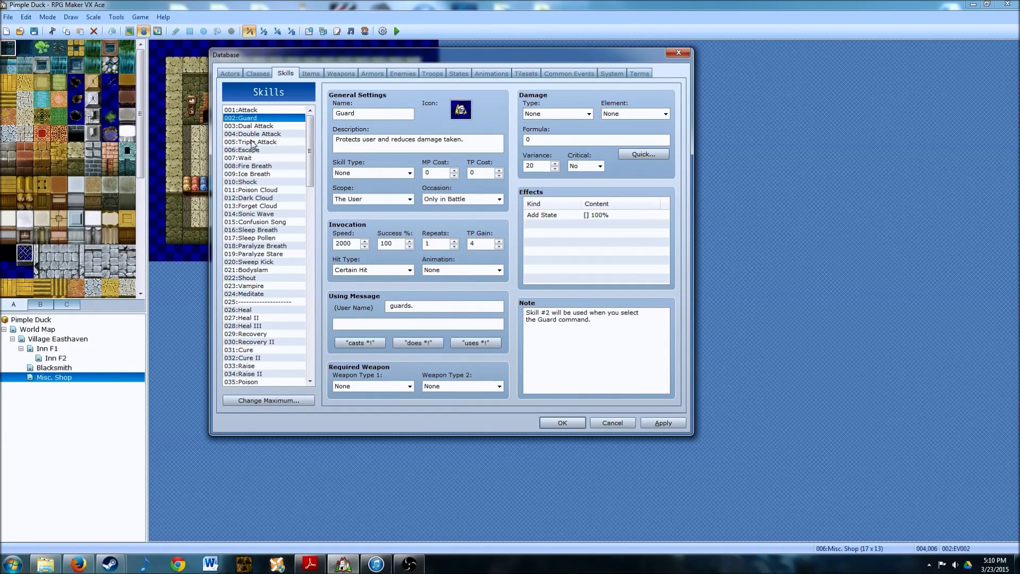
{"action": "left_click", "coordinate": [261, 110]}
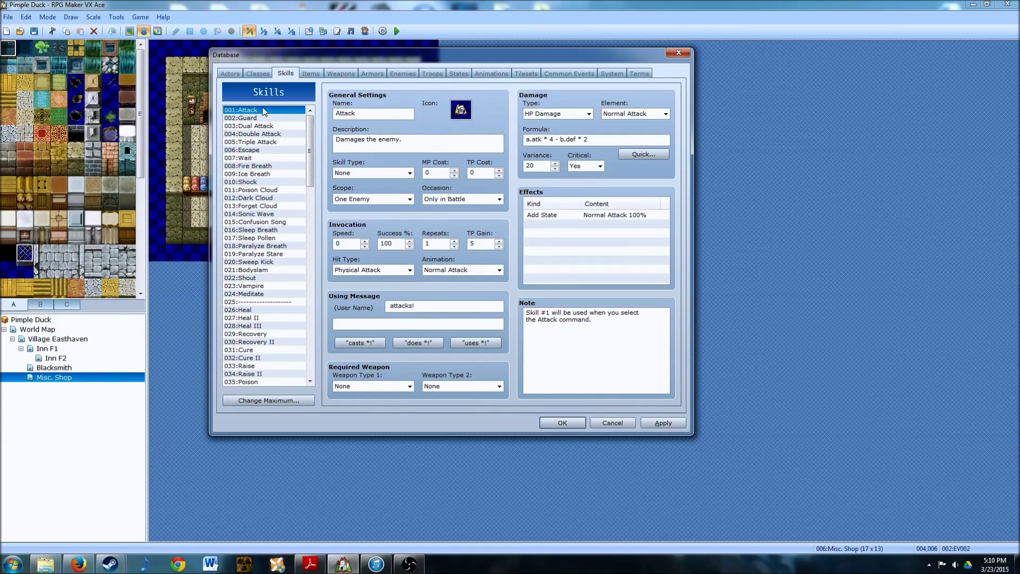
{"action": "left_click", "coordinate": [263, 118]}
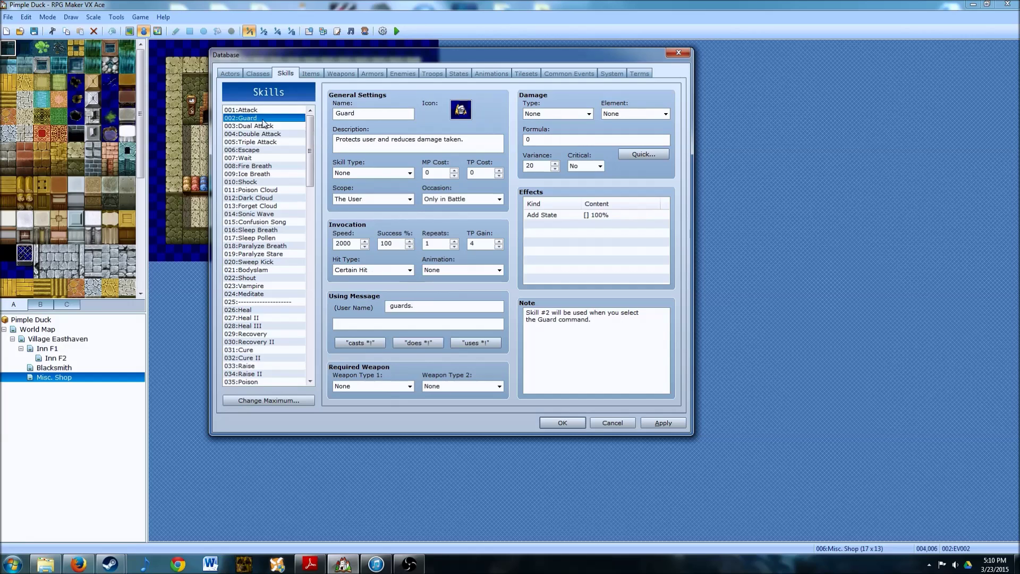
{"action": "left_click", "coordinate": [264, 110]}
{"action": "left_click", "coordinate": [265, 119]}
{"action": "left_click", "coordinate": [264, 110]}
{"action": "left_click", "coordinate": [264, 119]}
{"action": "left_click", "coordinate": [264, 112]}
{"action": "left_click", "coordinate": [264, 117]}
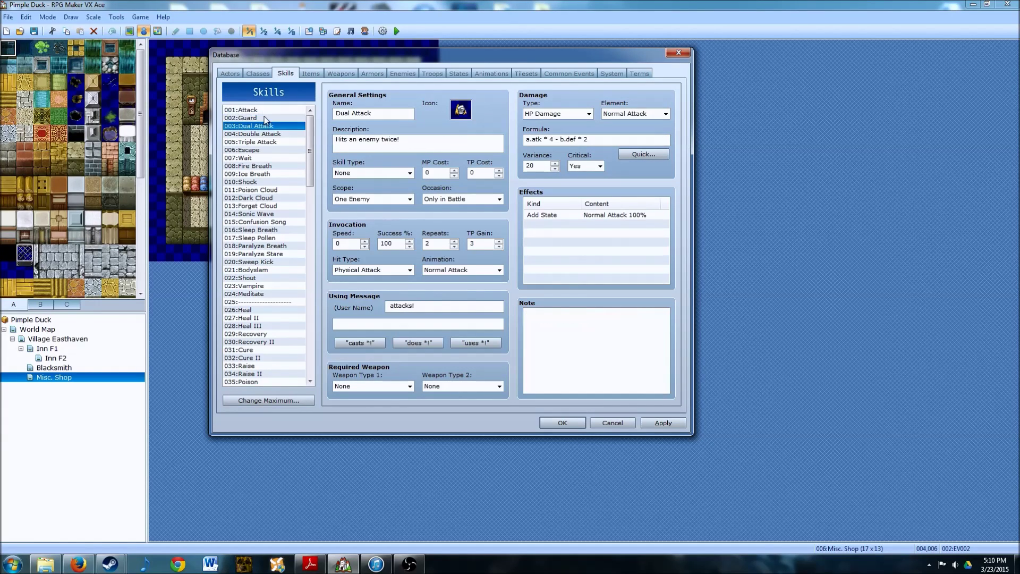
{"action": "left_click", "coordinate": [264, 111]}
{"action": "left_click", "coordinate": [264, 118]}
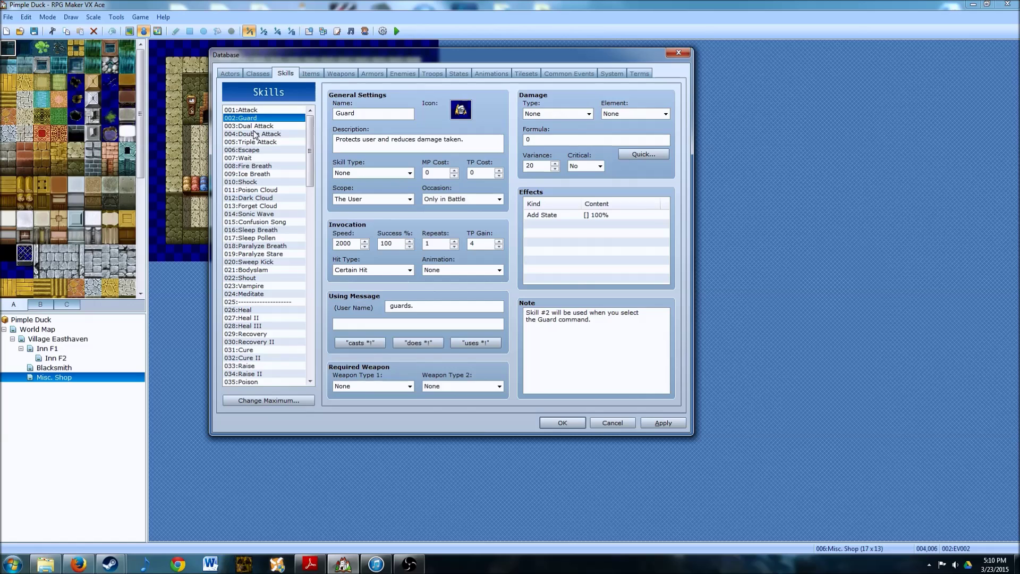
{"action": "left_click", "coordinate": [253, 125]}
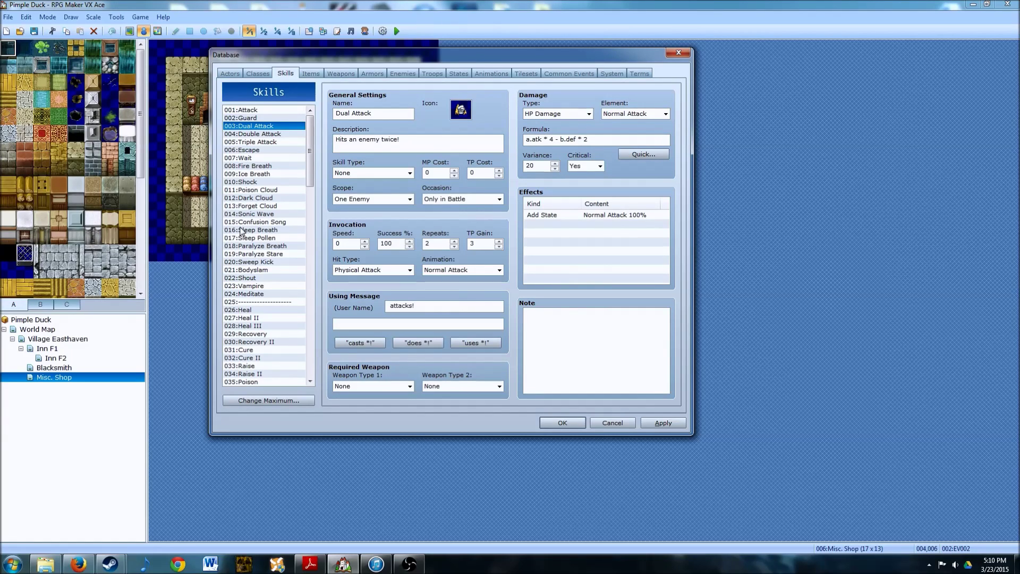
Step: Copy the two skills Strong Attack and Cleave together and paste them over skill slots 004 and 005
{"action": "scroll", "coordinate": [249, 239], "scroll_direction": "down", "scroll_amount": 8}
{"action": "scroll", "coordinate": [256, 274], "scroll_direction": "down", "scroll_amount": 11}
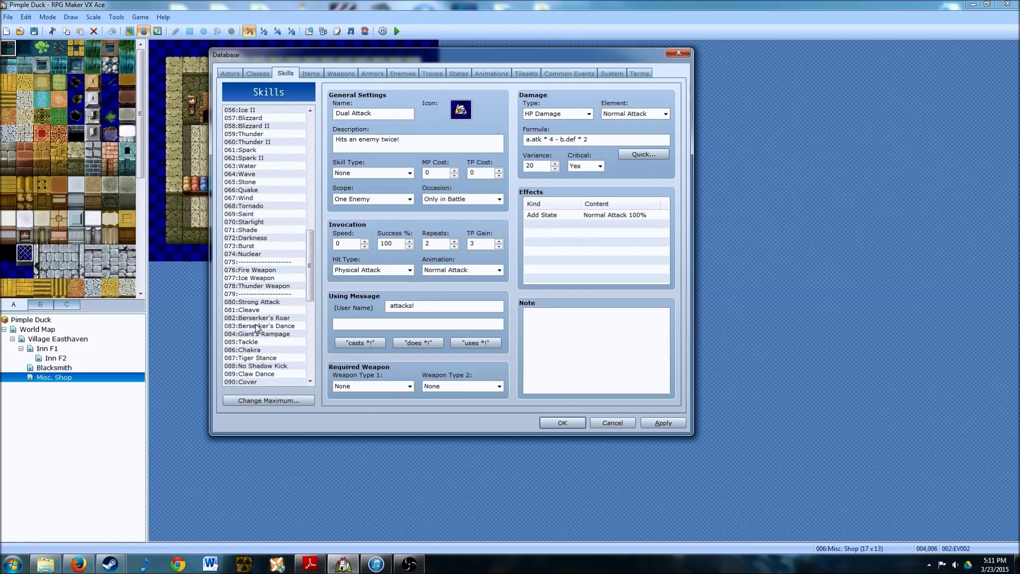
{"action": "left_click", "coordinate": [246, 302]}
{"action": "left_click", "coordinate": [244, 311]}
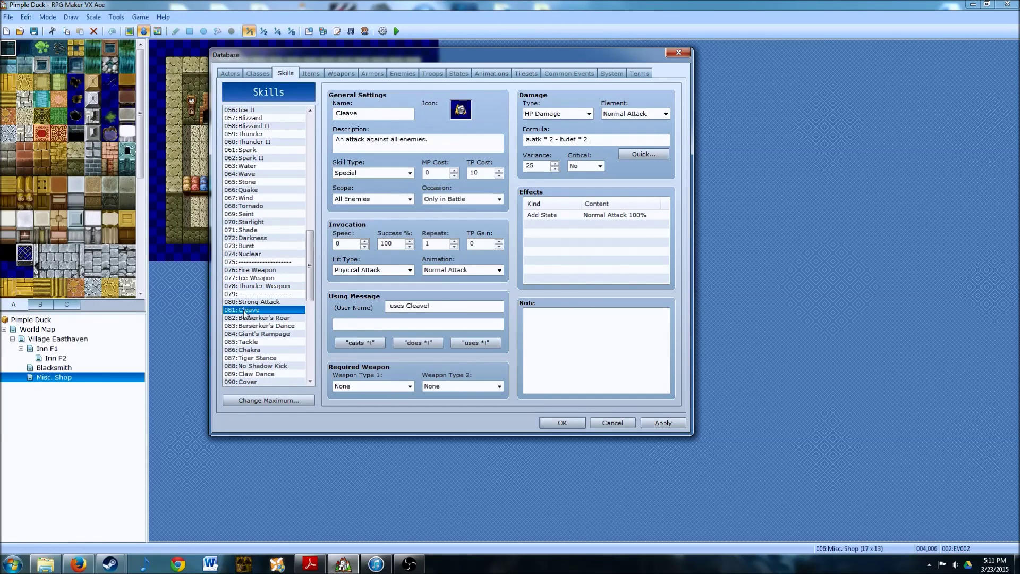
{"action": "left_click", "coordinate": [248, 302]}
{"action": "right_click", "coordinate": [253, 303]}
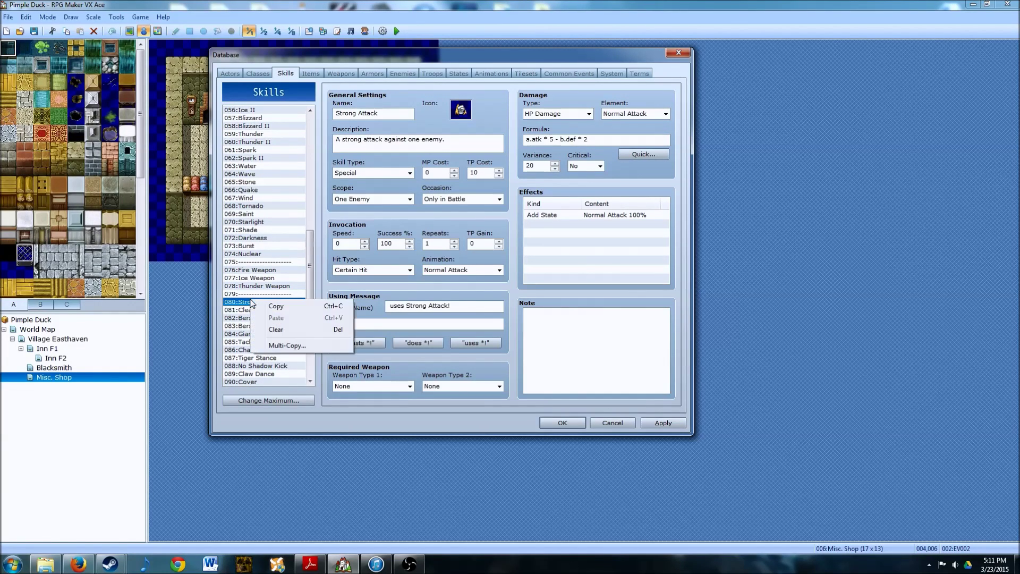
{"action": "left_click", "coordinate": [286, 345]}
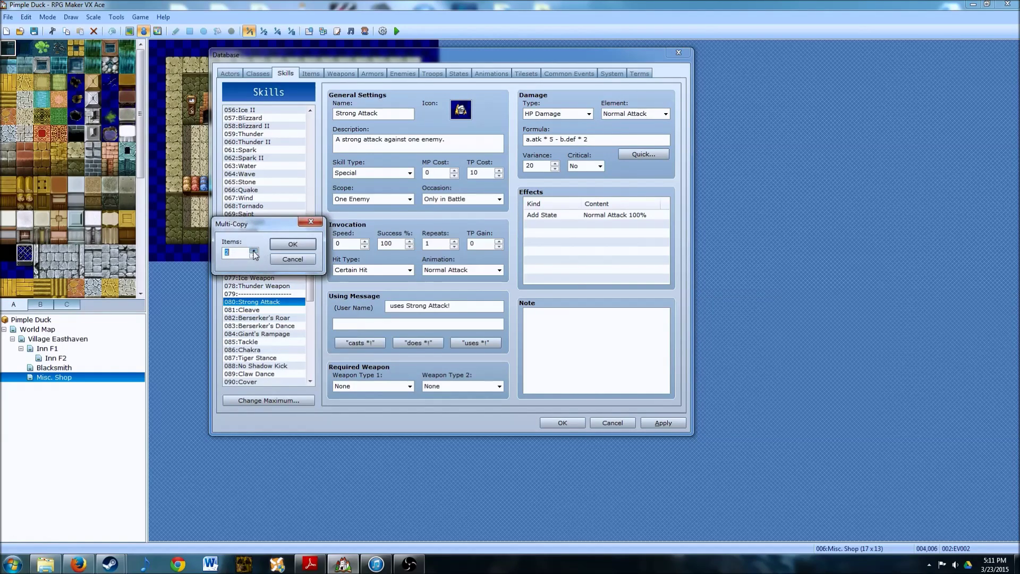
{"action": "left_click", "coordinate": [287, 243]}
{"action": "scroll", "coordinate": [265, 271], "scroll_direction": "up", "scroll_amount": 5}
{"action": "scroll", "coordinate": [264, 272], "scroll_direction": "up", "scroll_amount": 14}
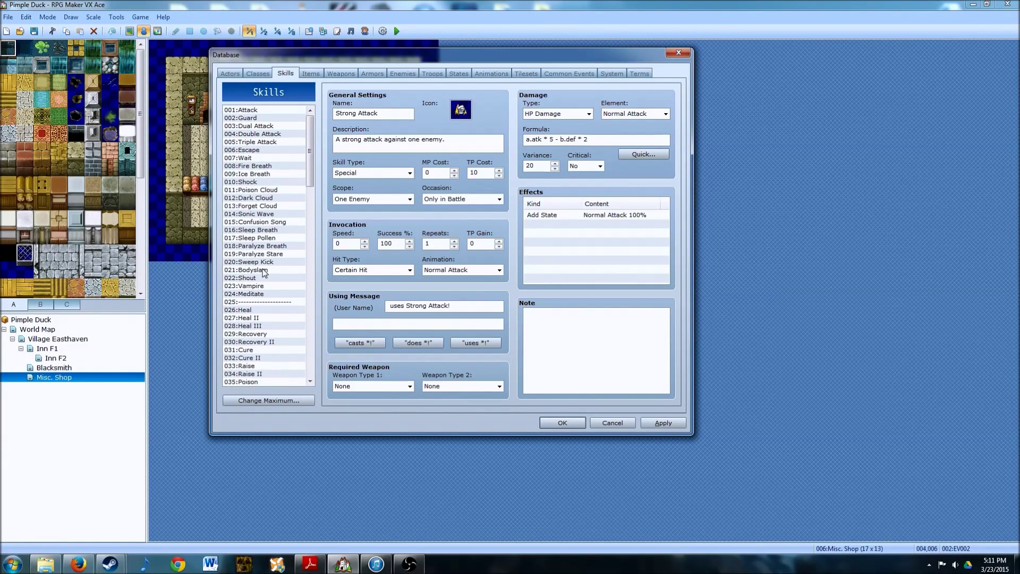
{"action": "left_click", "coordinate": [251, 134]}
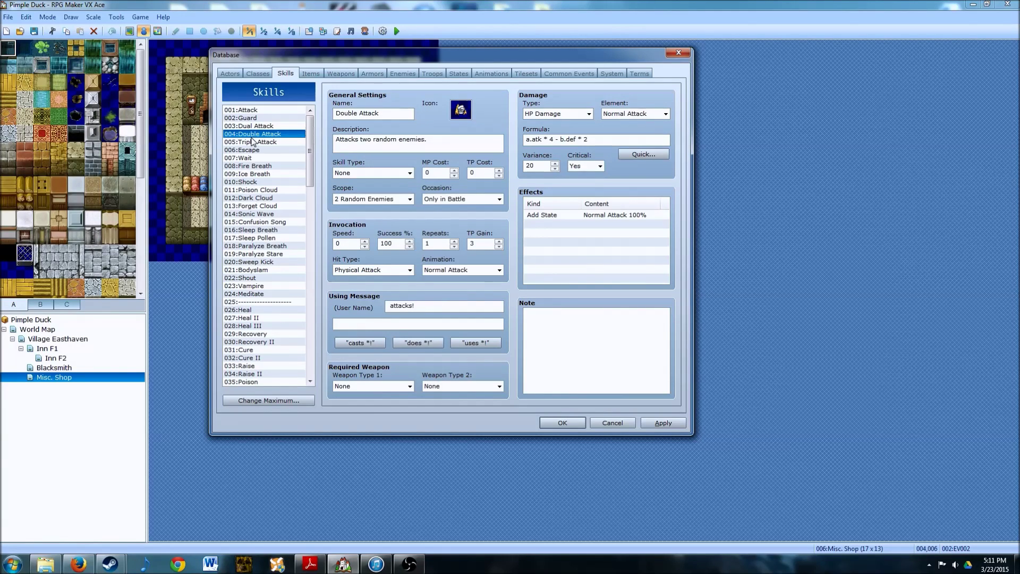
{"action": "right_click", "coordinate": [251, 135]}
{"action": "left_click", "coordinate": [270, 153]}
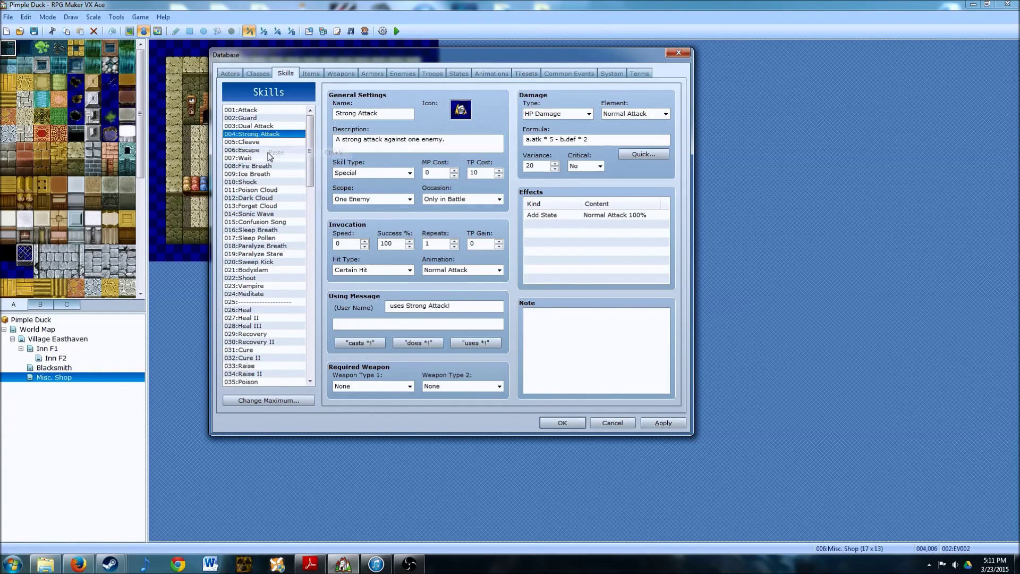
Step: Copy the Heal skill from slot 026 and paste it over the Escape skill in slot 006
{"action": "scroll", "coordinate": [256, 219], "scroll_direction": "down", "scroll_amount": 20}
{"action": "scroll", "coordinate": [256, 219], "scroll_direction": "down", "scroll_amount": 8}
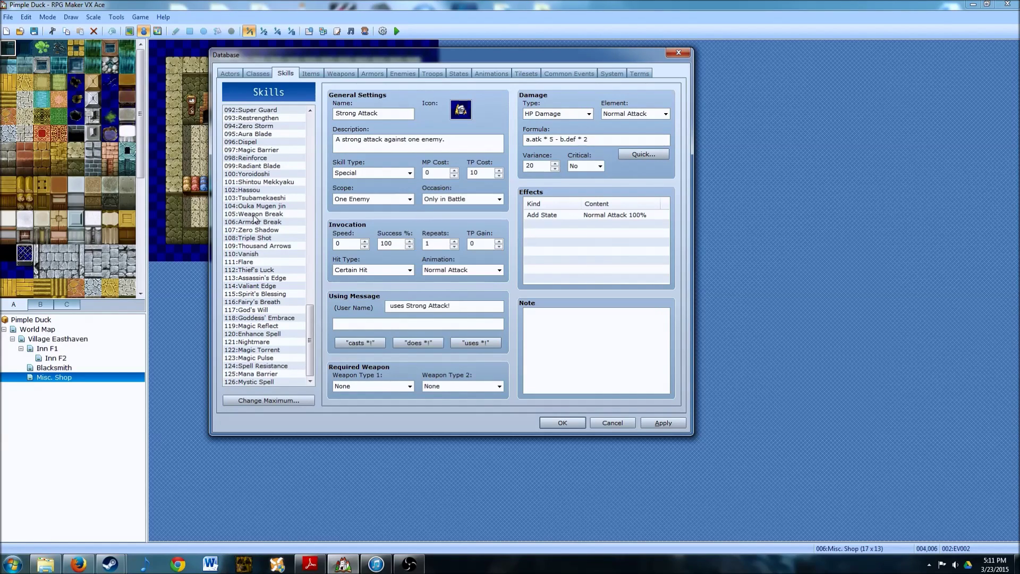
{"action": "scroll", "coordinate": [255, 218], "scroll_direction": "up", "scroll_amount": 20}
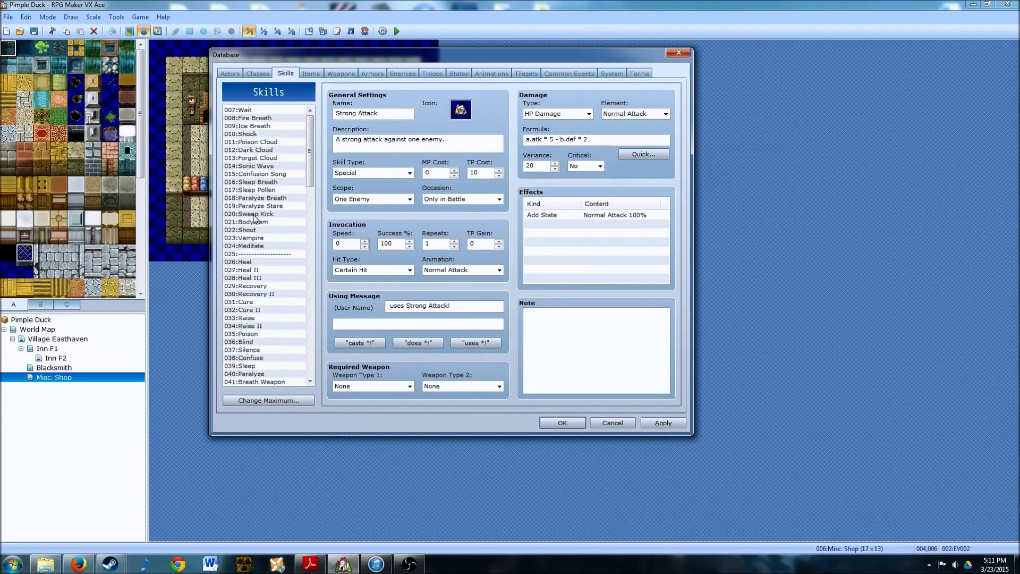
{"action": "left_click", "coordinate": [247, 230]}
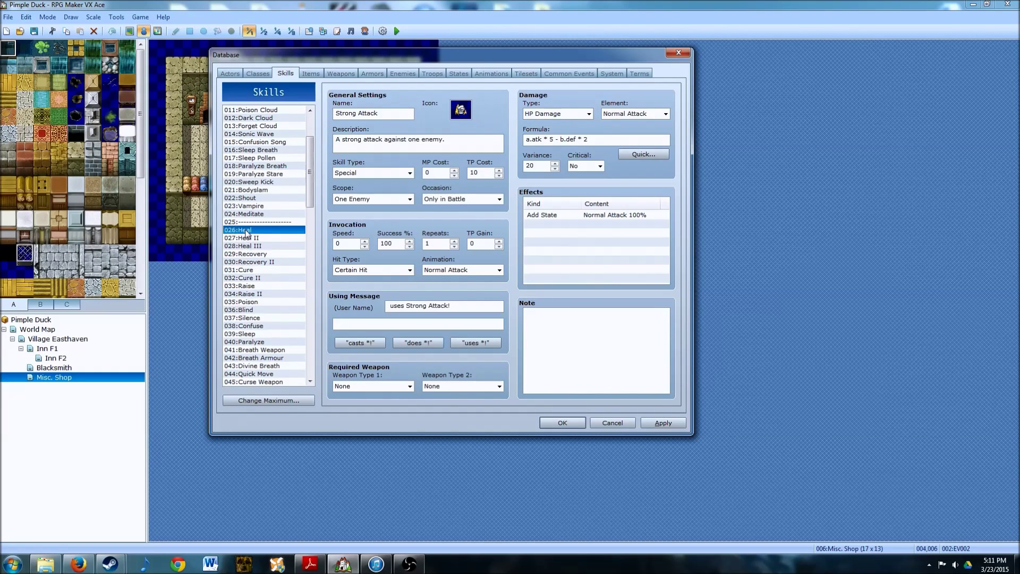
{"action": "left_click", "coordinate": [247, 238]}
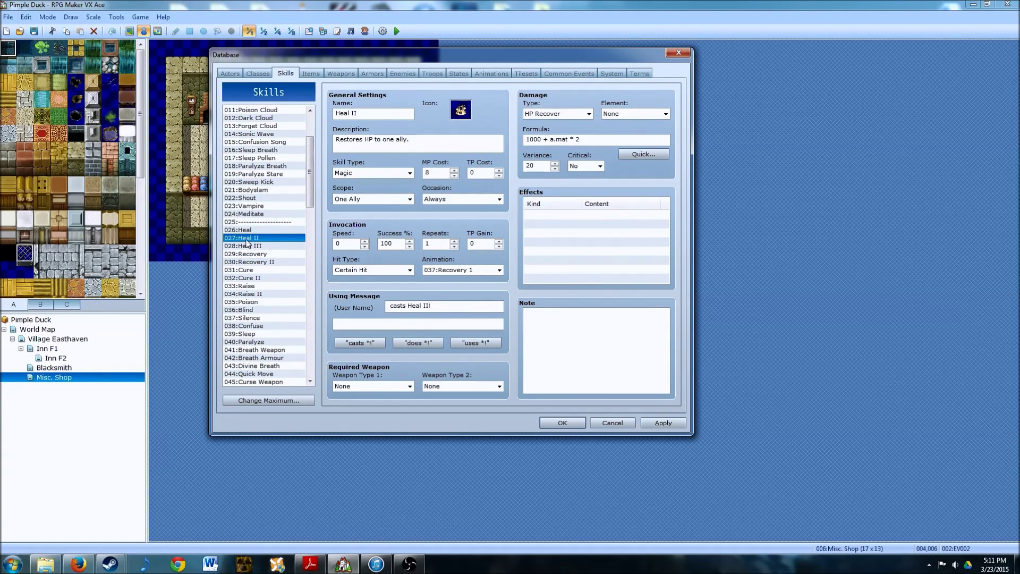
{"action": "left_click", "coordinate": [249, 230]}
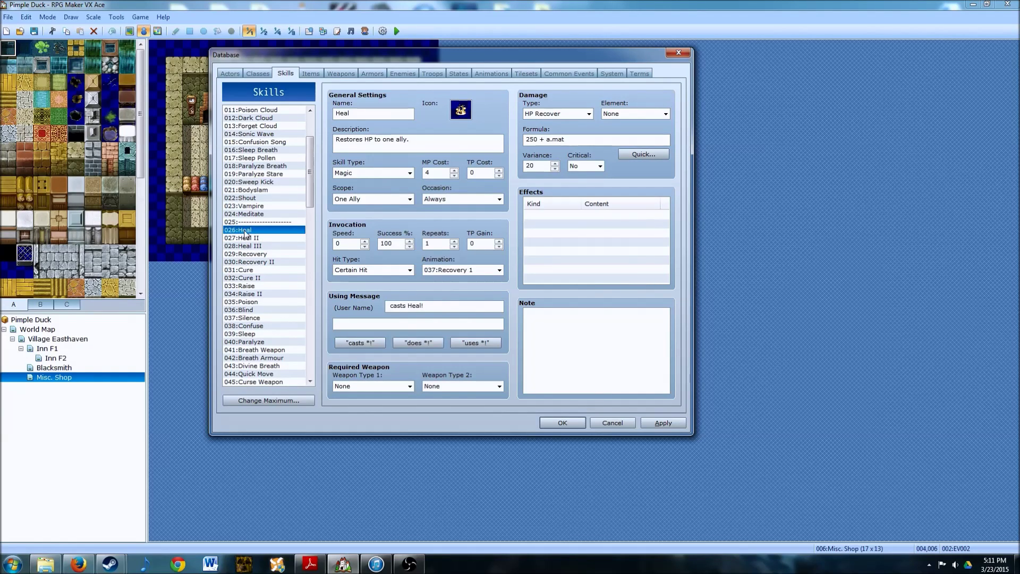
{"action": "right_click", "coordinate": [244, 231]}
{"action": "left_click", "coordinate": [267, 238]}
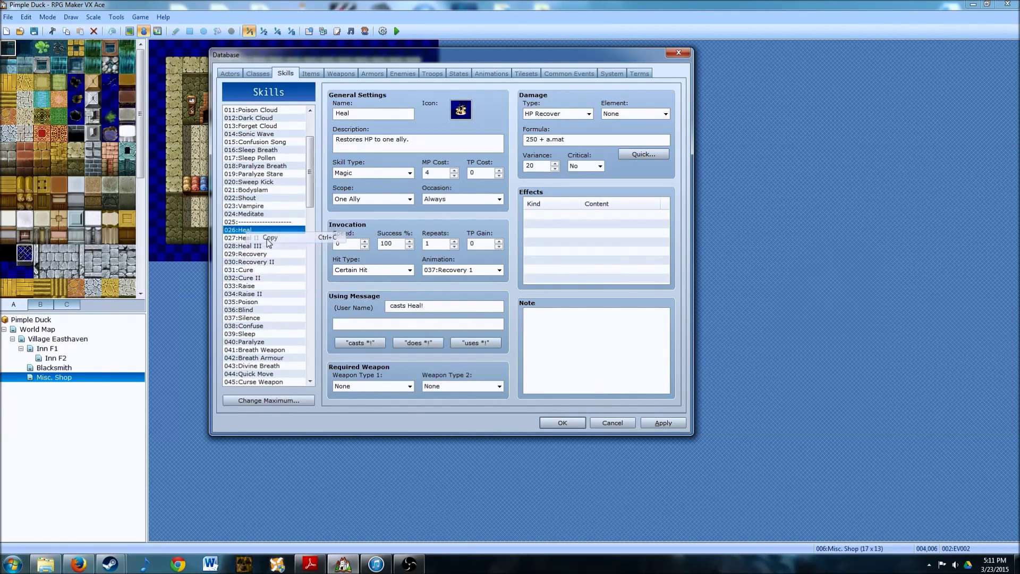
{"action": "scroll", "coordinate": [268, 241], "scroll_direction": "up", "scroll_amount": 4}
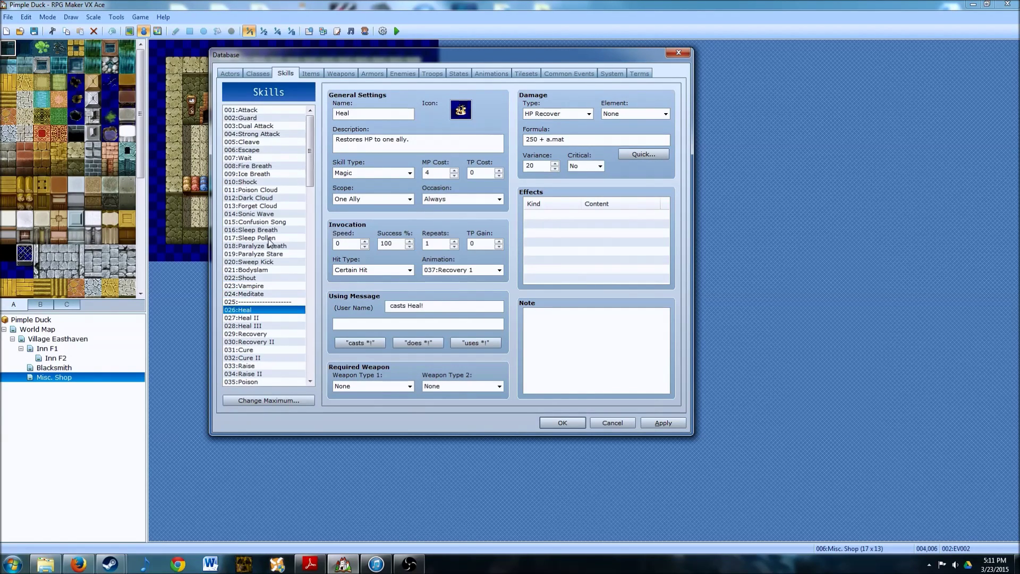
{"action": "left_click", "coordinate": [249, 151]}
{"action": "right_click", "coordinate": [247, 154]}
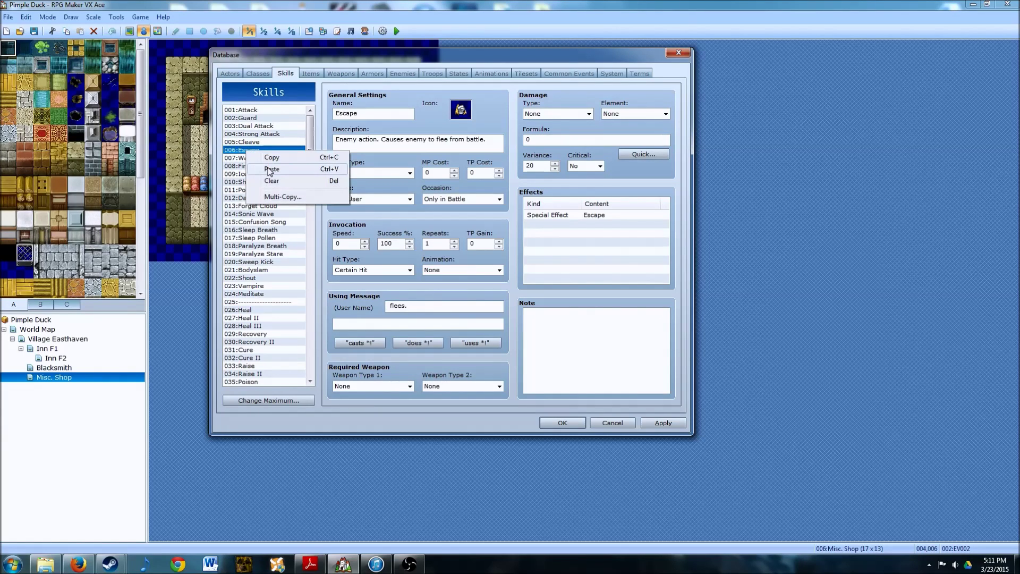
{"action": "left_click", "coordinate": [268, 168]}
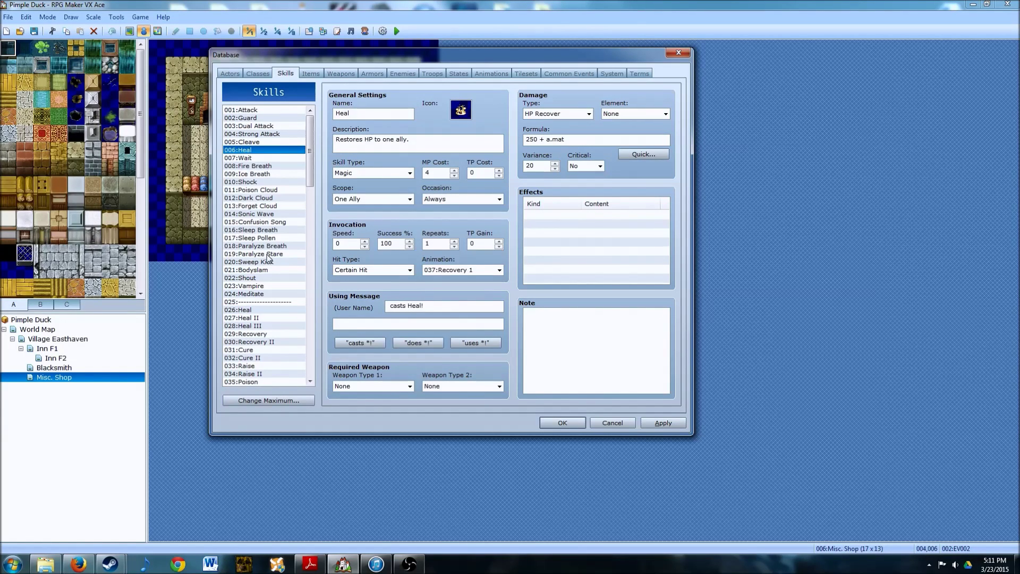
Step: Copy the Recovery skill from slot 029 and paste it over the Wait skill in slot 007
{"action": "scroll", "coordinate": [265, 290], "scroll_direction": "down", "scroll_amount": 3}
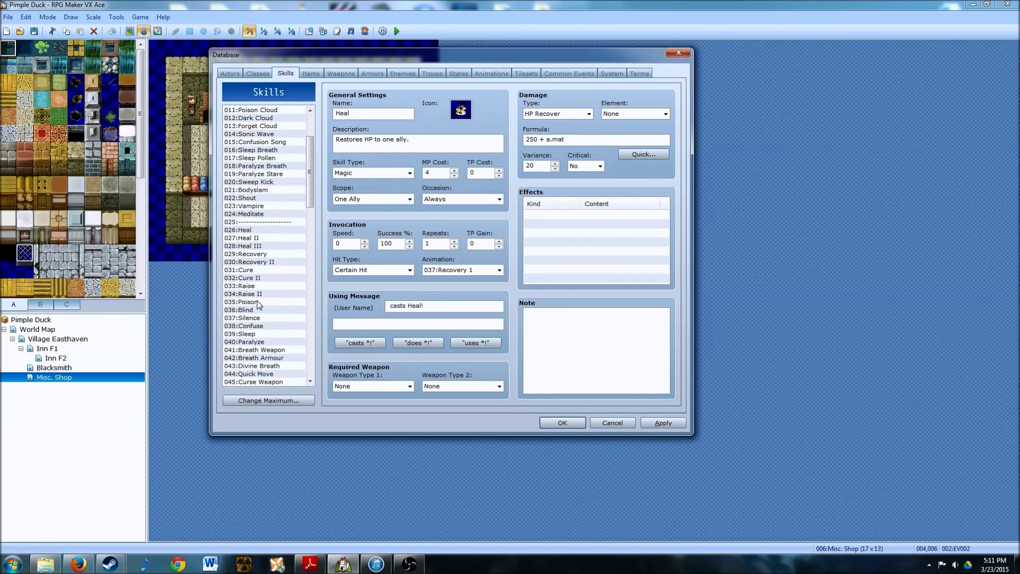
{"action": "scroll", "coordinate": [264, 292], "scroll_direction": "up", "scroll_amount": 2}
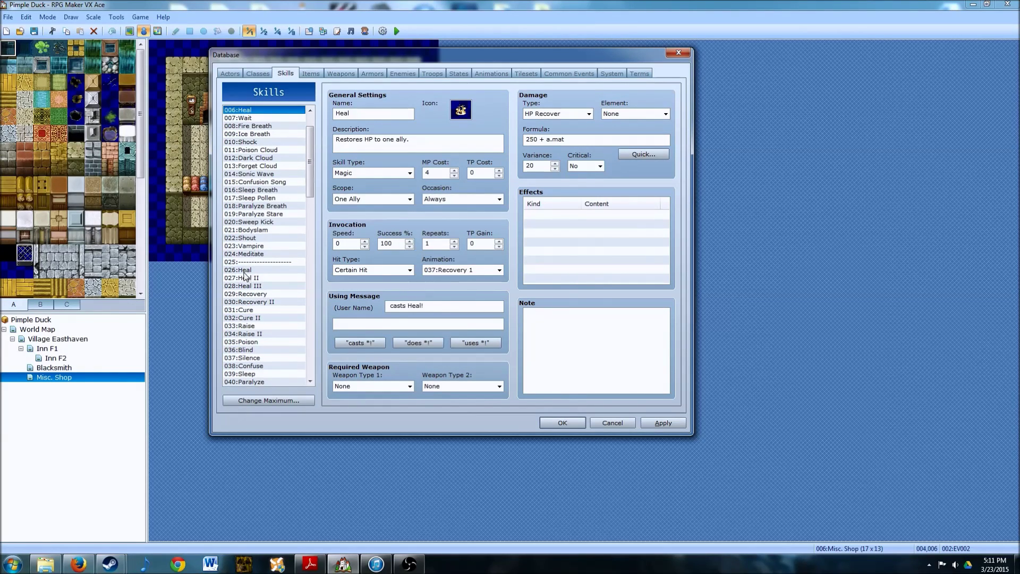
{"action": "left_click", "coordinate": [248, 295]}
{"action": "right_click", "coordinate": [248, 293]}
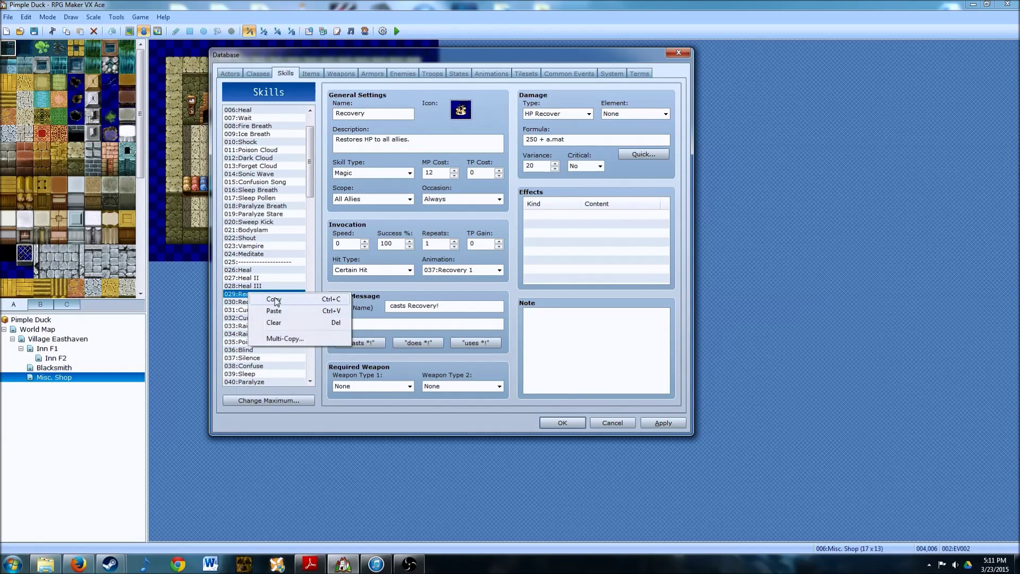
{"action": "left_click", "coordinate": [272, 299]}
{"action": "scroll", "coordinate": [267, 285], "scroll_direction": "up", "scroll_amount": 2}
{"action": "left_click", "coordinate": [250, 158]}
{"action": "right_click", "coordinate": [250, 158]}
{"action": "left_click", "coordinate": [274, 175]}
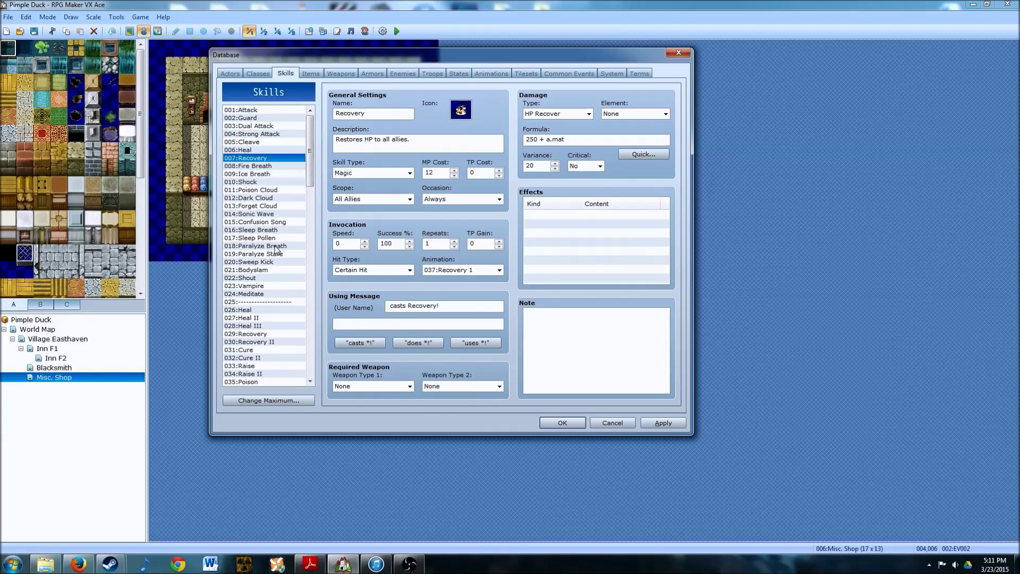
{"action": "scroll", "coordinate": [274, 249], "scroll_direction": "down", "scroll_amount": 2}
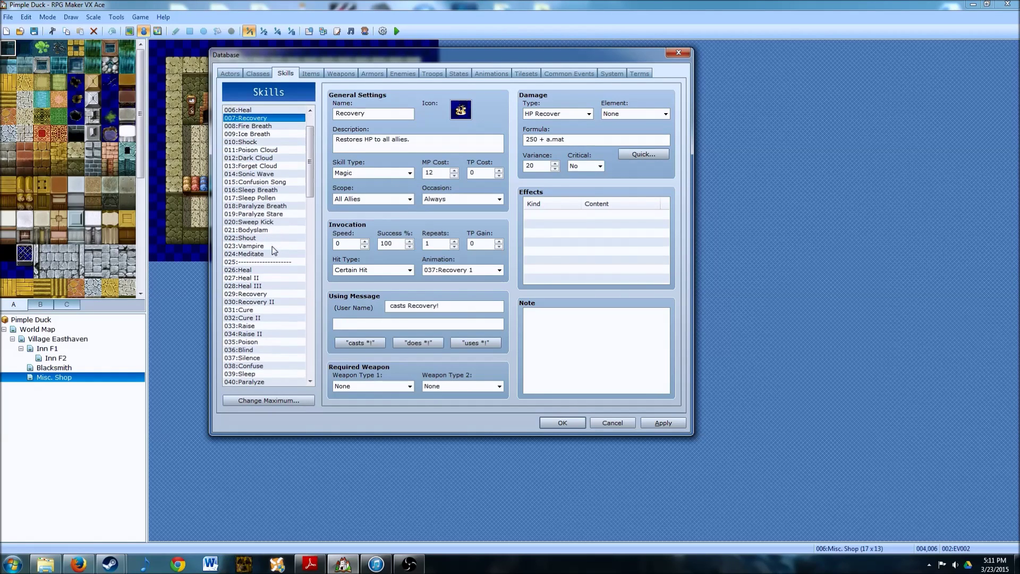
Step: Copy the Cure skill from slot 031 and paste it over the Fire Breath skill in slot 008
{"action": "left_click", "coordinate": [244, 310]}
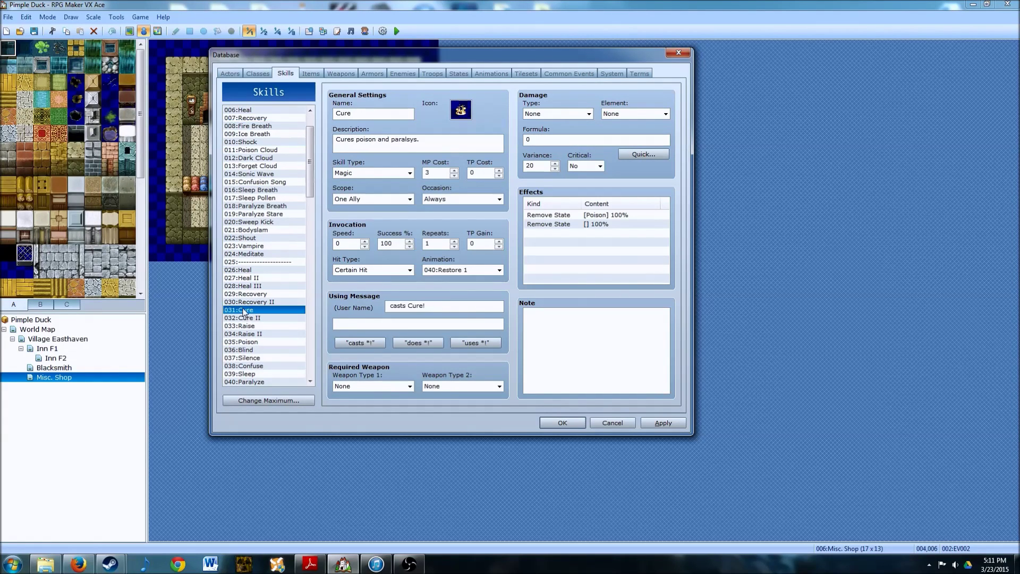
{"action": "right_click", "coordinate": [244, 311]}
{"action": "key", "text": "Escape"}
{"action": "scroll", "coordinate": [276, 282], "scroll_direction": "up", "scroll_amount": 2}
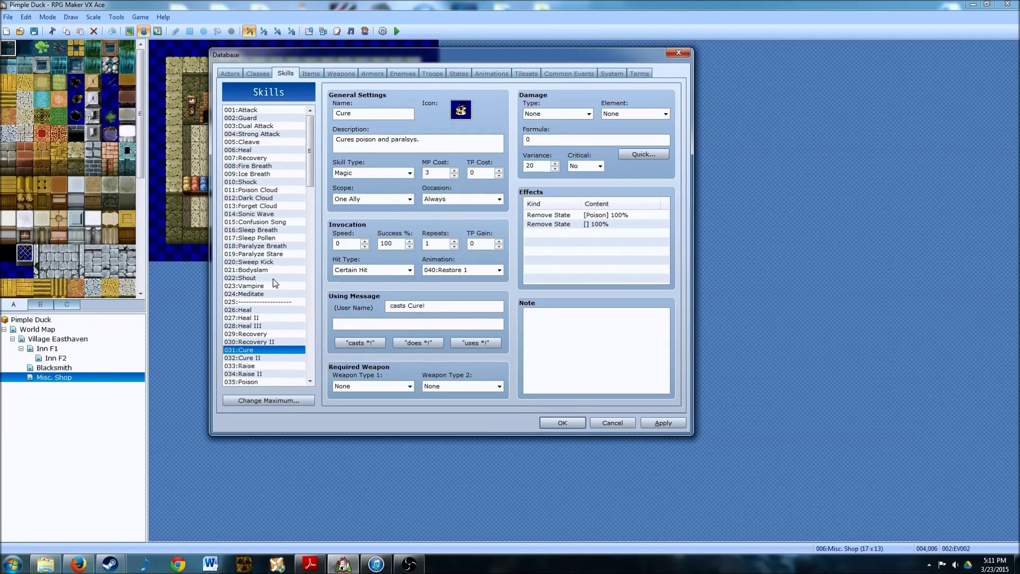
{"action": "left_click", "coordinate": [254, 167]}
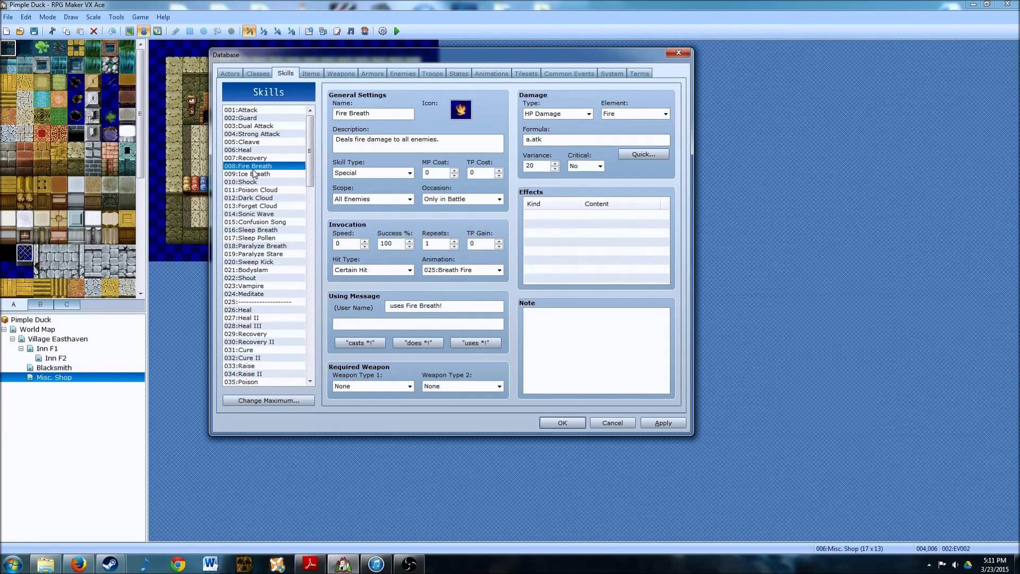
{"action": "right_click", "coordinate": [256, 171]}
{"action": "left_click", "coordinate": [281, 185]}
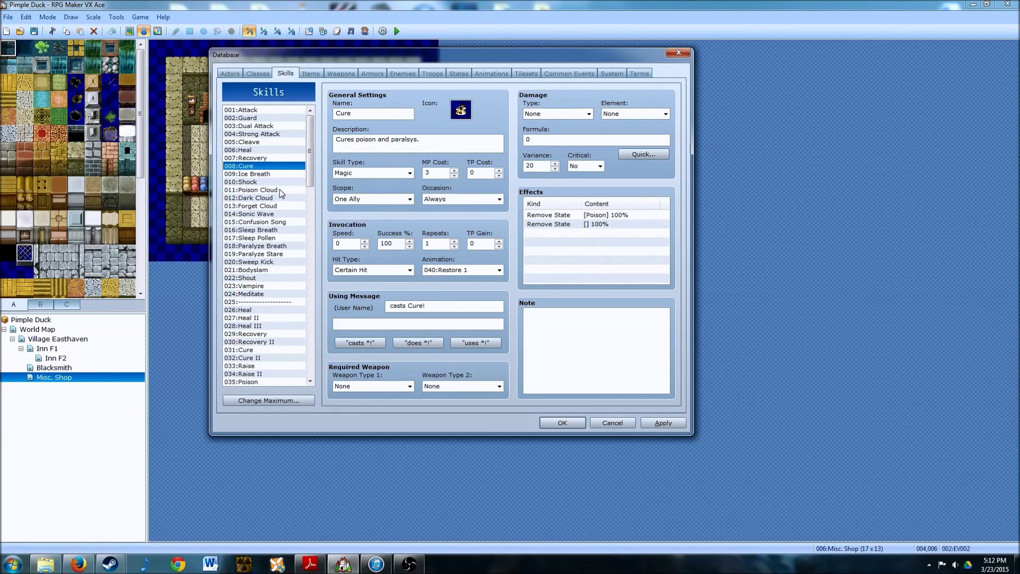
Step: Copy the Fire skill from slot 051 and paste it over the Ice Breath skill in slot 009
{"action": "scroll", "coordinate": [266, 298], "scroll_direction": "down", "scroll_amount": 2}
{"action": "scroll", "coordinate": [262, 313], "scroll_direction": "down", "scroll_amount": 5}
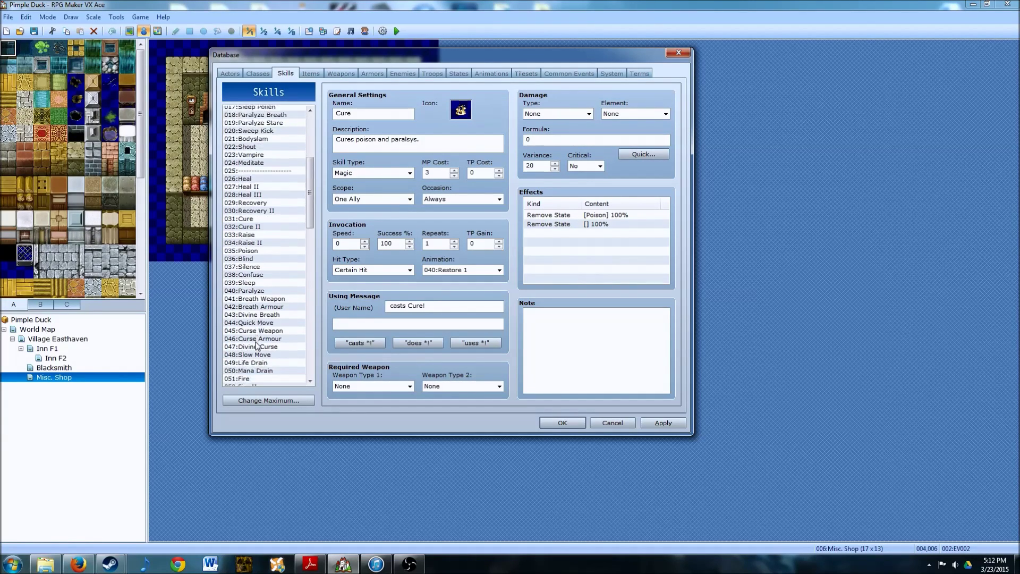
{"action": "left_click", "coordinate": [242, 357]}
{"action": "left_click", "coordinate": [242, 350]}
{"action": "right_click", "coordinate": [241, 349]}
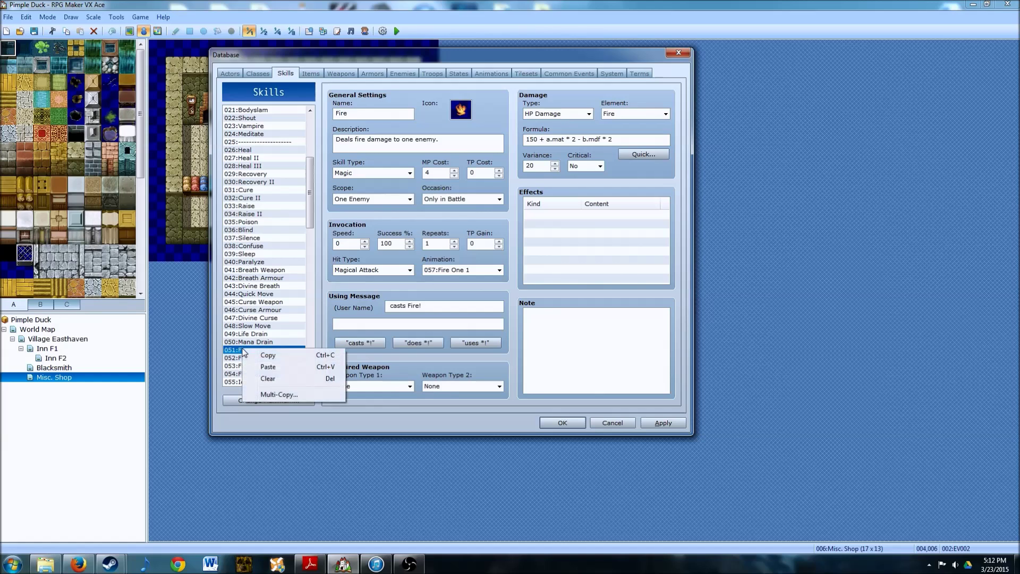
{"action": "left_click", "coordinate": [268, 355]}
{"action": "scroll", "coordinate": [269, 356], "scroll_direction": "up", "scroll_amount": 7}
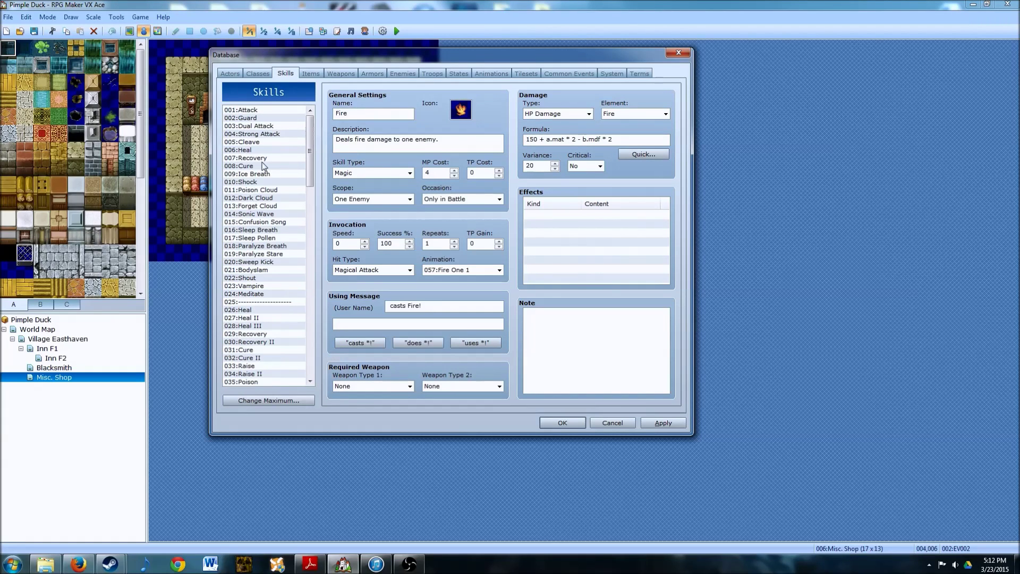
{"action": "left_click", "coordinate": [258, 175]}
{"action": "right_click", "coordinate": [258, 175]}
{"action": "left_click", "coordinate": [277, 194]}
Step: Copy the Flame skill from slot 053 and paste it over the Shock skill in slot 010
{"action": "scroll", "coordinate": [269, 269], "scroll_direction": "down", "scroll_amount": 15}
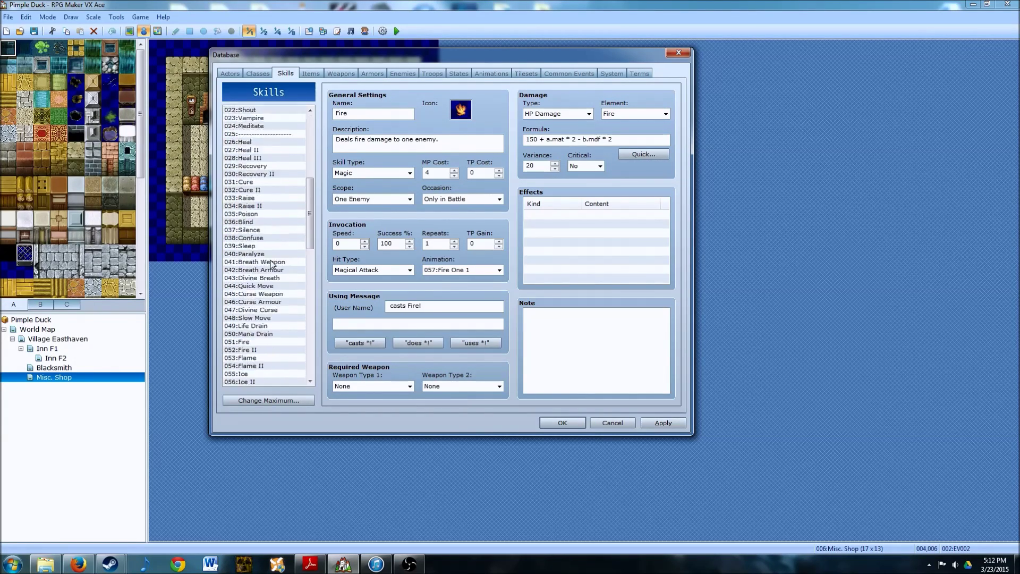
{"action": "scroll", "coordinate": [264, 304], "scroll_direction": "up", "scroll_amount": 2}
{"action": "left_click", "coordinate": [256, 206]}
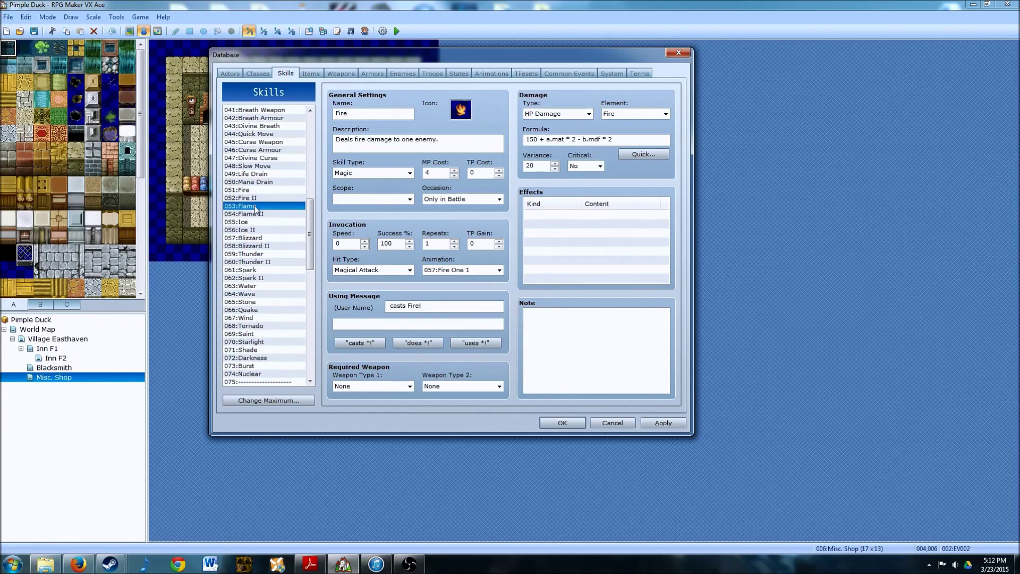
{"action": "right_click", "coordinate": [256, 207]}
{"action": "left_click", "coordinate": [272, 225]}
{"action": "scroll", "coordinate": [263, 223], "scroll_direction": "up", "scroll_amount": 13}
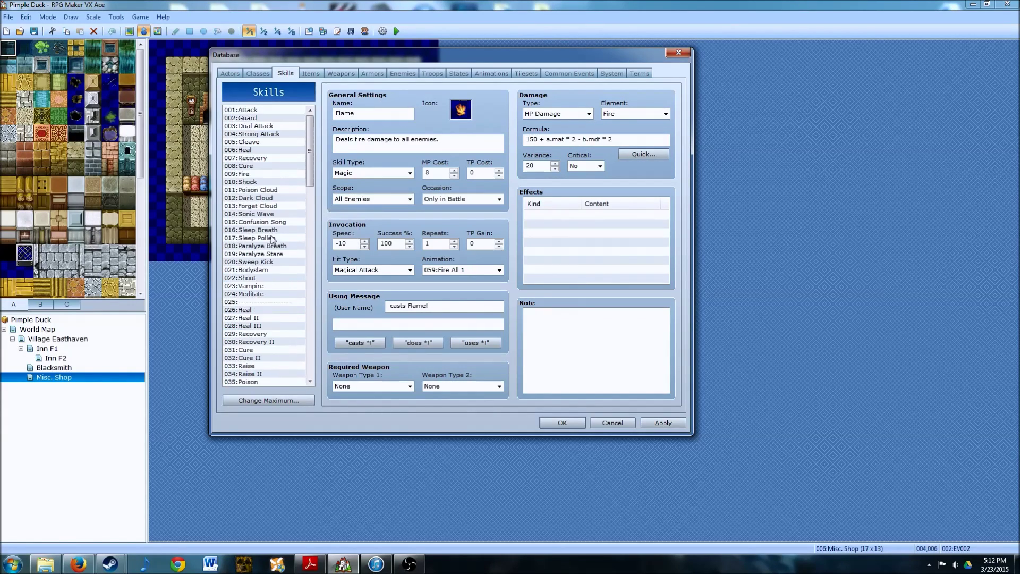
{"action": "left_click", "coordinate": [247, 183]}
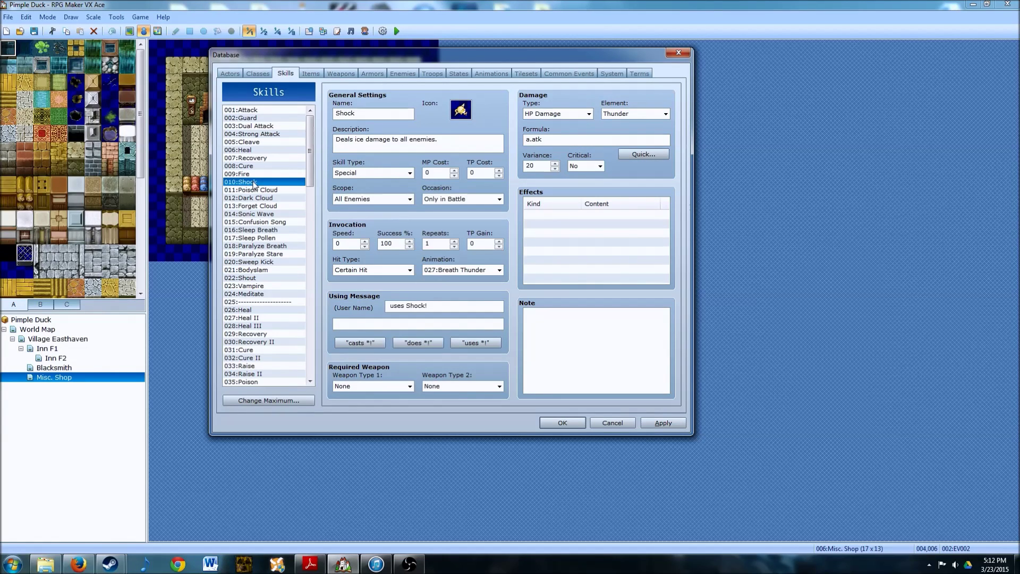
{"action": "right_click", "coordinate": [254, 183]}
{"action": "left_click", "coordinate": [268, 200]}
Step: Copy the Ice skill from slot 055 and paste it over the Poison Cloud skill in slot 011
{"action": "scroll", "coordinate": [272, 275], "scroll_direction": "down", "scroll_amount": 20}
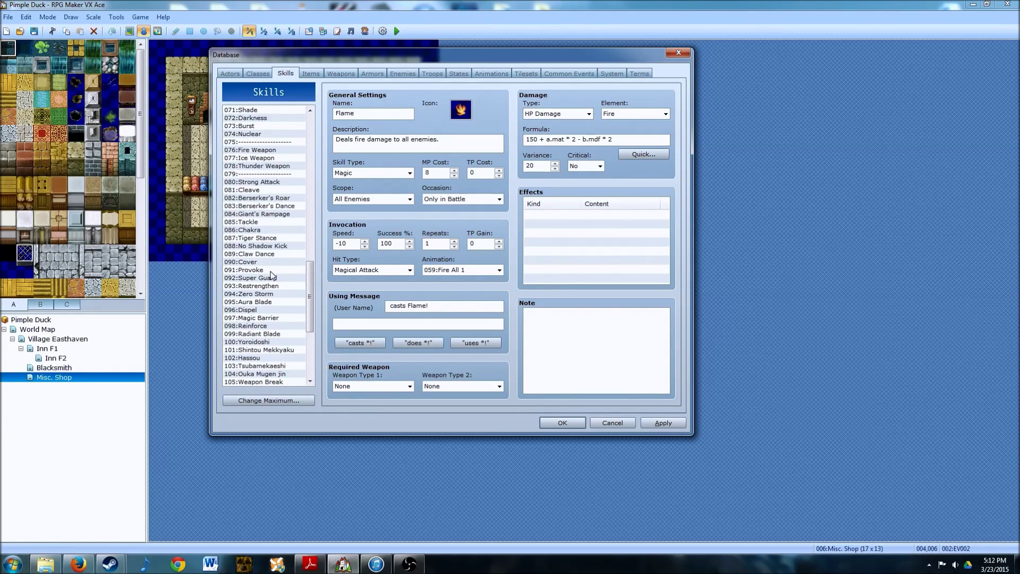
{"action": "scroll", "coordinate": [271, 275], "scroll_direction": "up", "scroll_amount": 20}
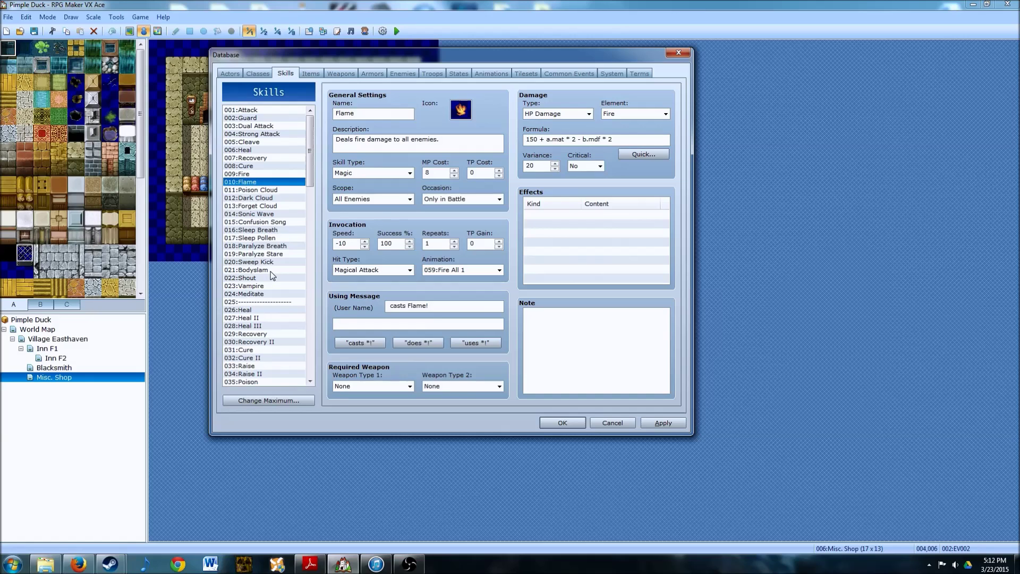
{"action": "scroll", "coordinate": [272, 275], "scroll_direction": "down", "scroll_amount": 20}
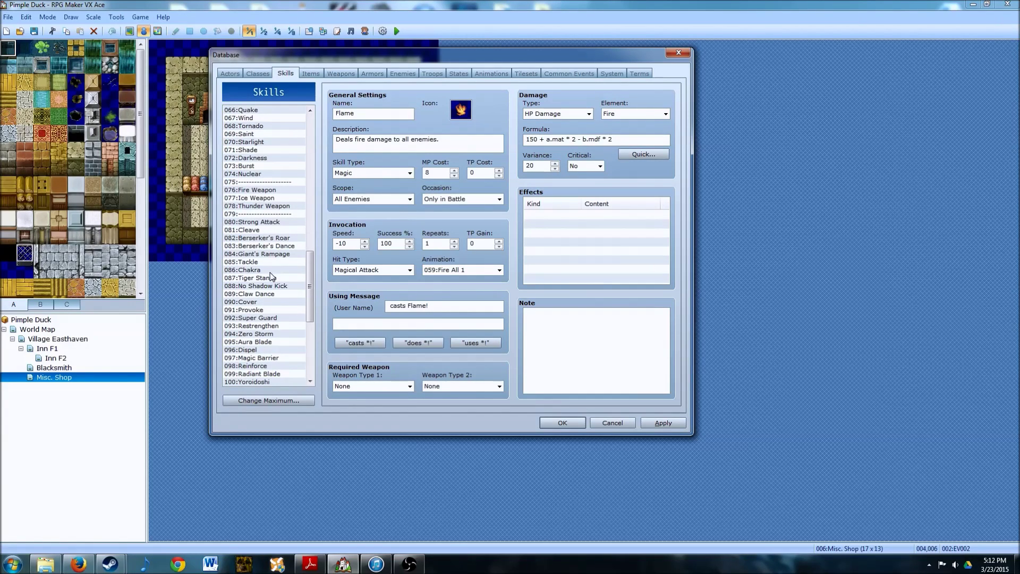
{"action": "scroll", "coordinate": [272, 275], "scroll_direction": "up", "scroll_amount": 2}
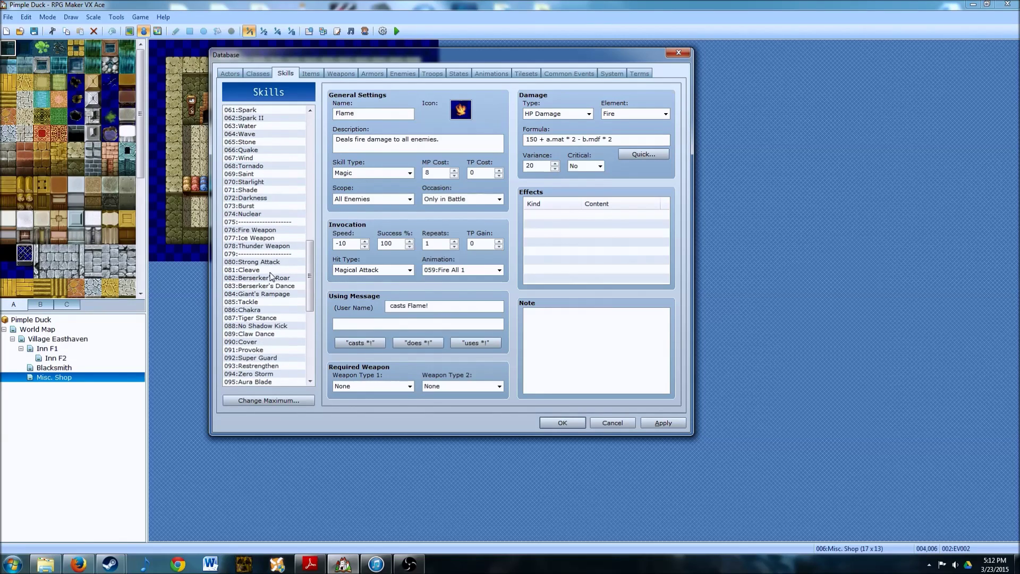
{"action": "scroll", "coordinate": [254, 267], "scroll_direction": "up", "scroll_amount": 3}
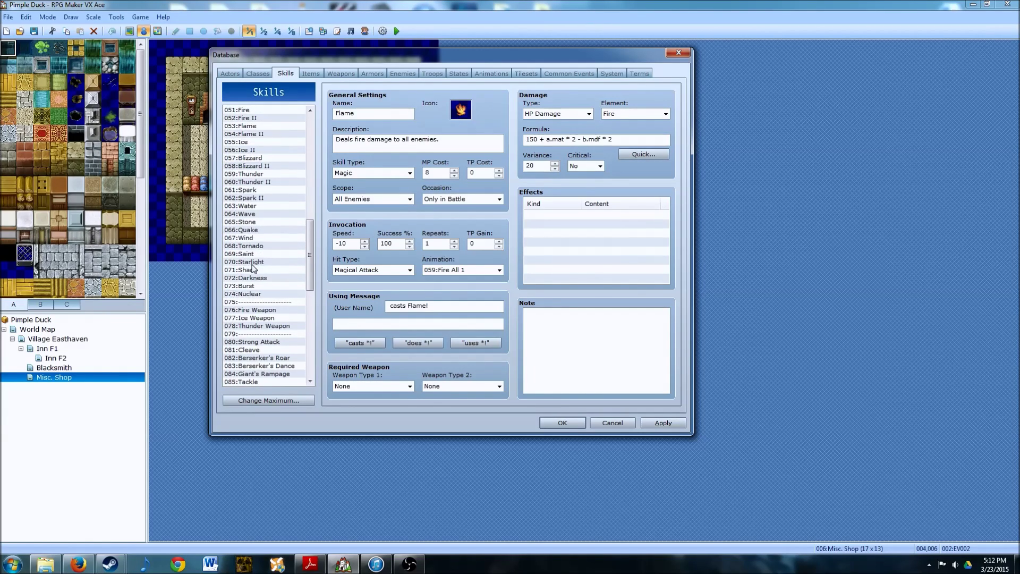
{"action": "right_click", "coordinate": [250, 142]}
{"action": "left_click", "coordinate": [263, 150]}
{"action": "scroll", "coordinate": [260, 195], "scroll_direction": "up", "scroll_amount": 3}
{"action": "scroll", "coordinate": [260, 195], "scroll_direction": "up", "scroll_amount": 14}
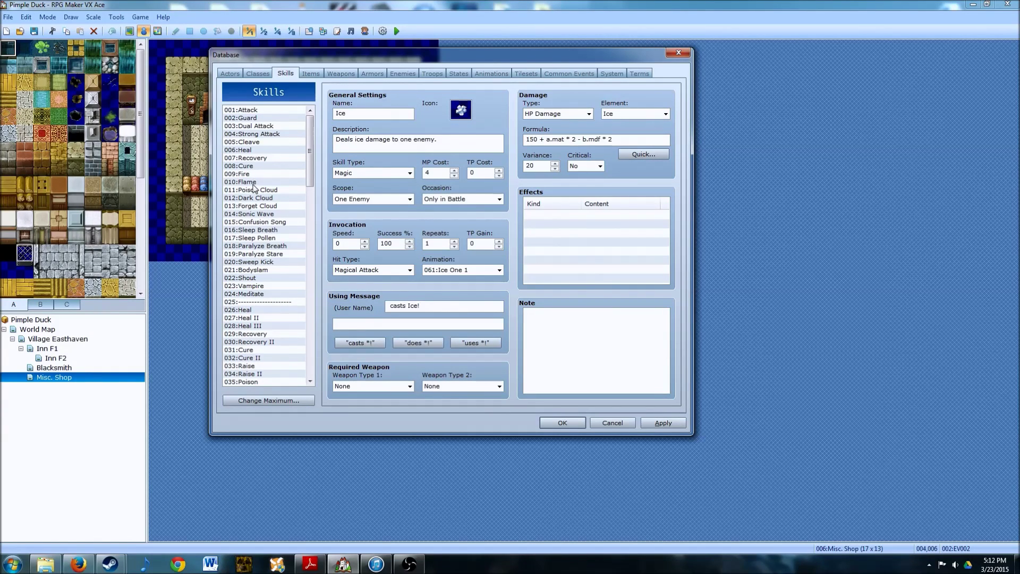
{"action": "right_click", "coordinate": [253, 190]}
{"action": "left_click", "coordinate": [273, 209]}
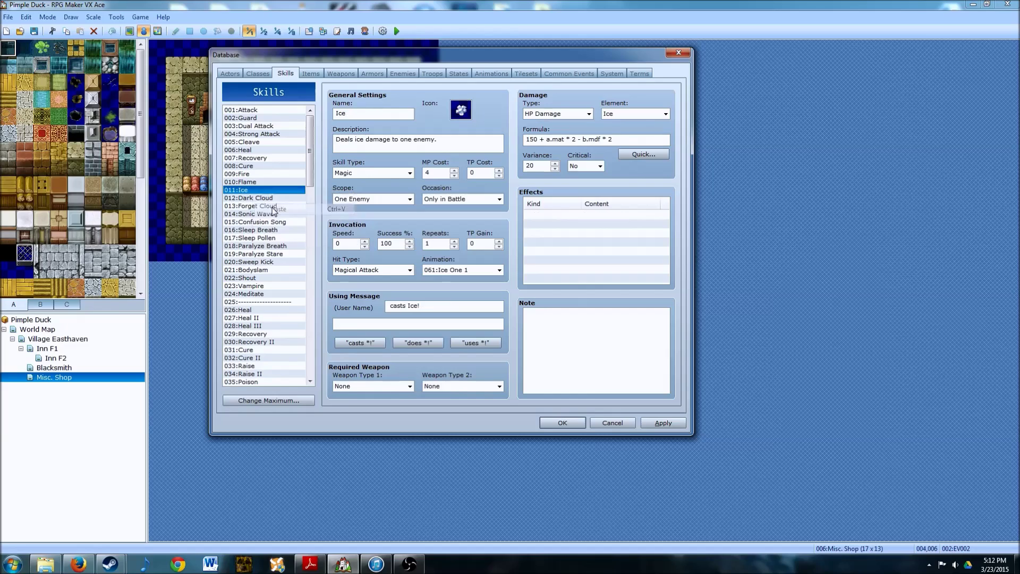
Step: Copy the Blizzard skill from slot 057 and paste it over the Dark Cloud skill in slot 012
{"action": "scroll", "coordinate": [259, 276], "scroll_direction": "down", "scroll_amount": 10}
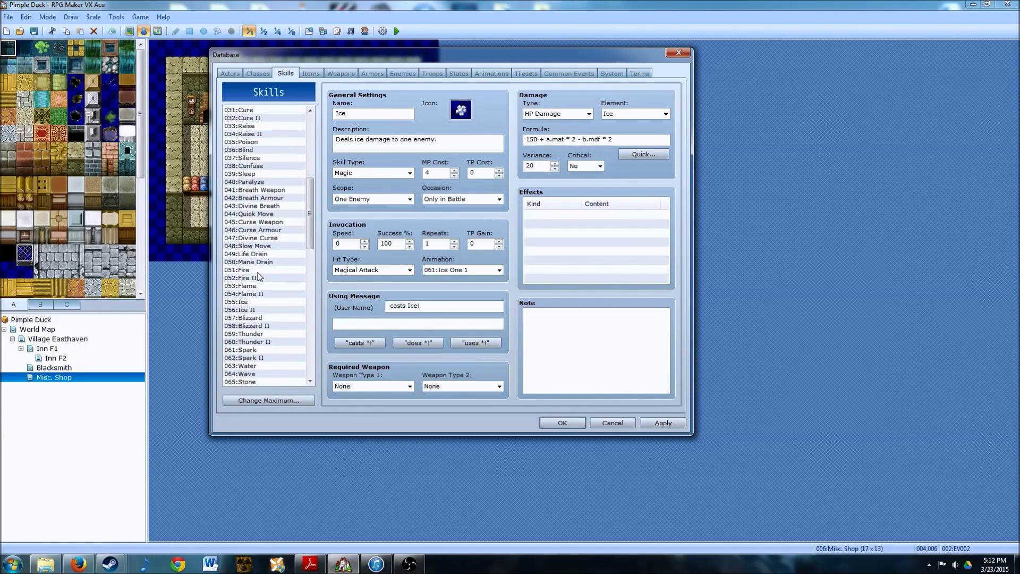
{"action": "scroll", "coordinate": [258, 276], "scroll_direction": "down", "scroll_amount": 20}
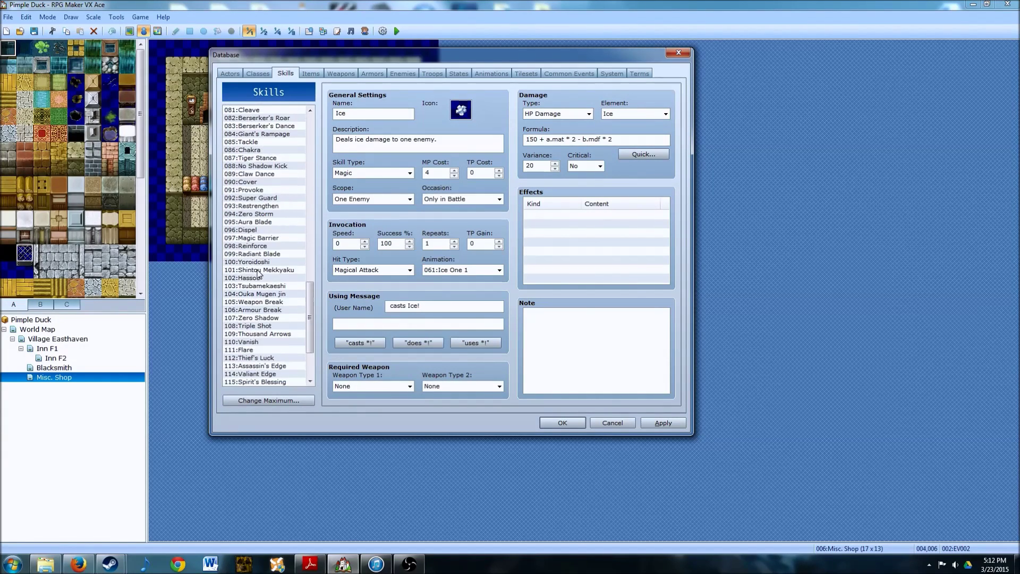
{"action": "scroll", "coordinate": [262, 242], "scroll_direction": "up", "scroll_amount": 12}
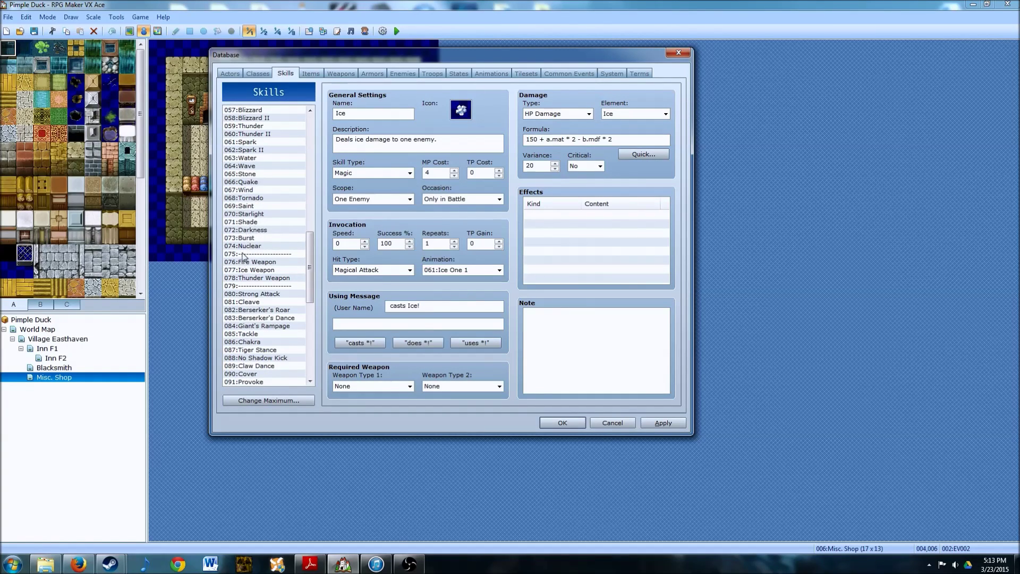
{"action": "scroll", "coordinate": [243, 216], "scroll_direction": "up", "scroll_amount": 2}
{"action": "left_click", "coordinate": [245, 150]}
{"action": "right_click", "coordinate": [248, 151]}
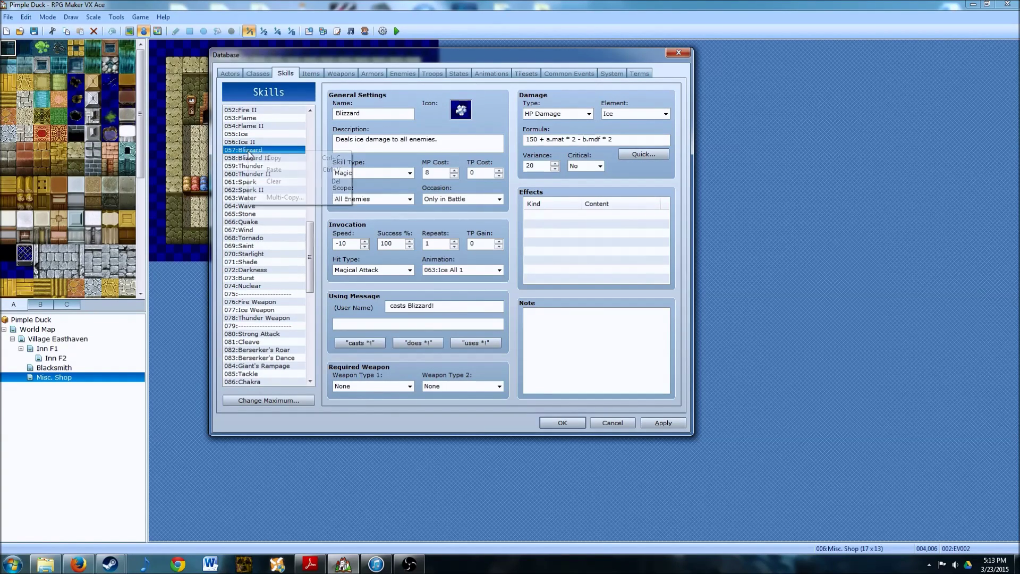
{"action": "key", "text": "Escape"}
{"action": "scroll", "coordinate": [250, 212], "scroll_direction": "up", "scroll_amount": 17}
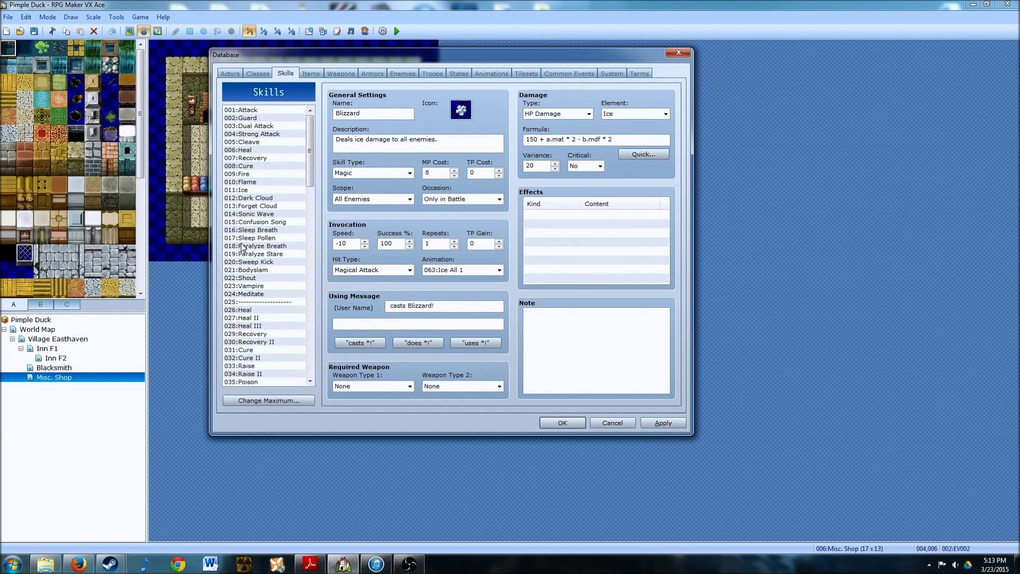
{"action": "left_click", "coordinate": [247, 198]}
{"action": "right_click", "coordinate": [247, 199]}
{"action": "left_click", "coordinate": [272, 214]}
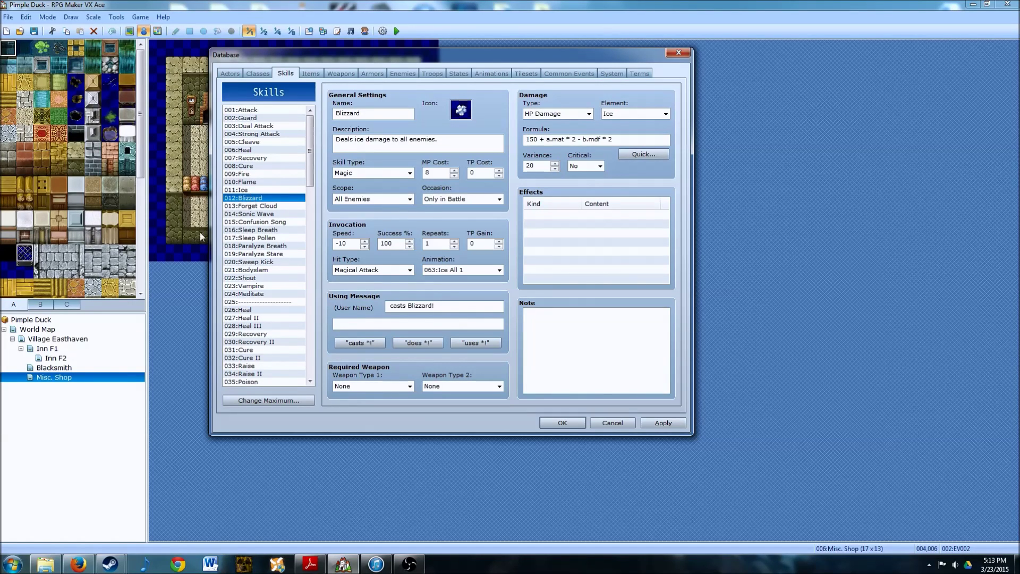
Step: Cut the skill list's maximum to 12 to remove the leftover skills, and raise it to 17 to add blank slots
{"action": "left_click", "coordinate": [269, 400]}
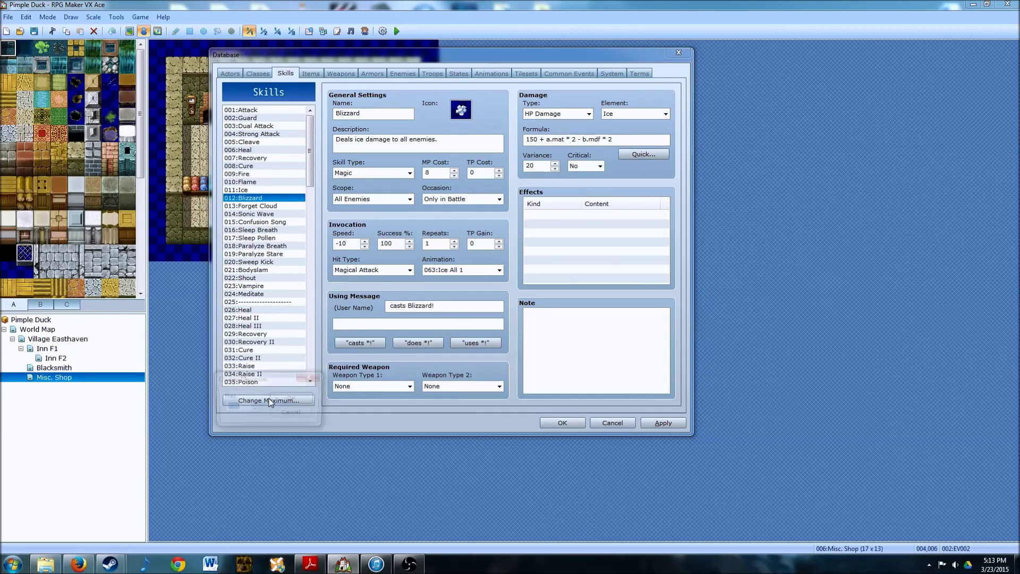
{"action": "type", "text": "12"}
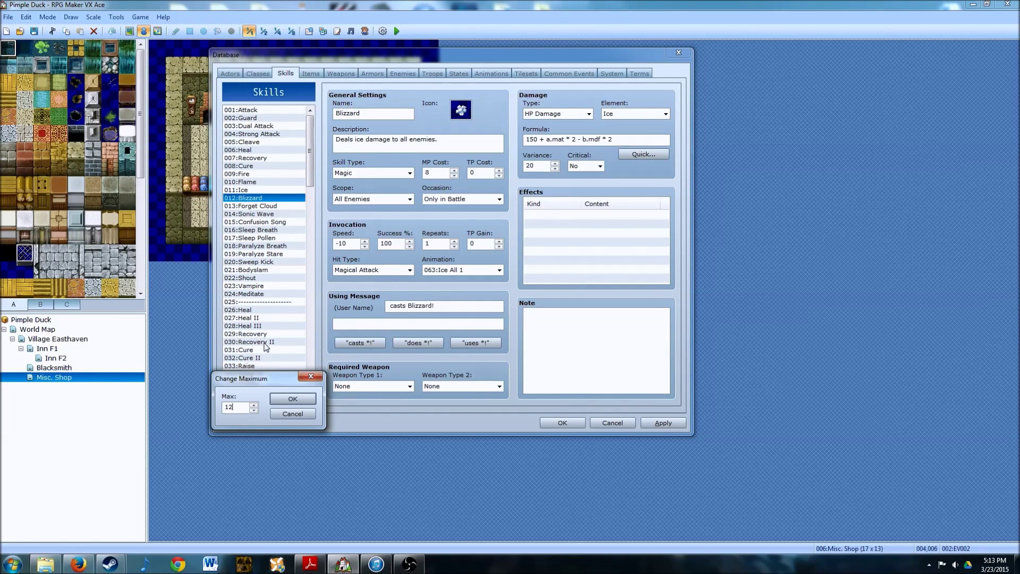
{"action": "left_click", "coordinate": [280, 401]}
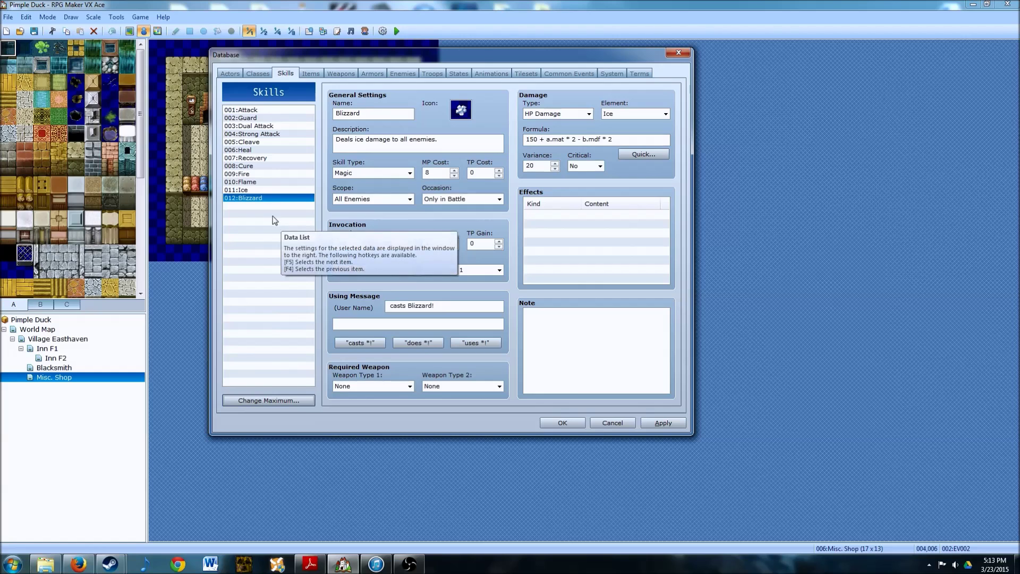
{"action": "left_click", "coordinate": [266, 401]}
{"action": "left_click", "coordinate": [254, 404]}
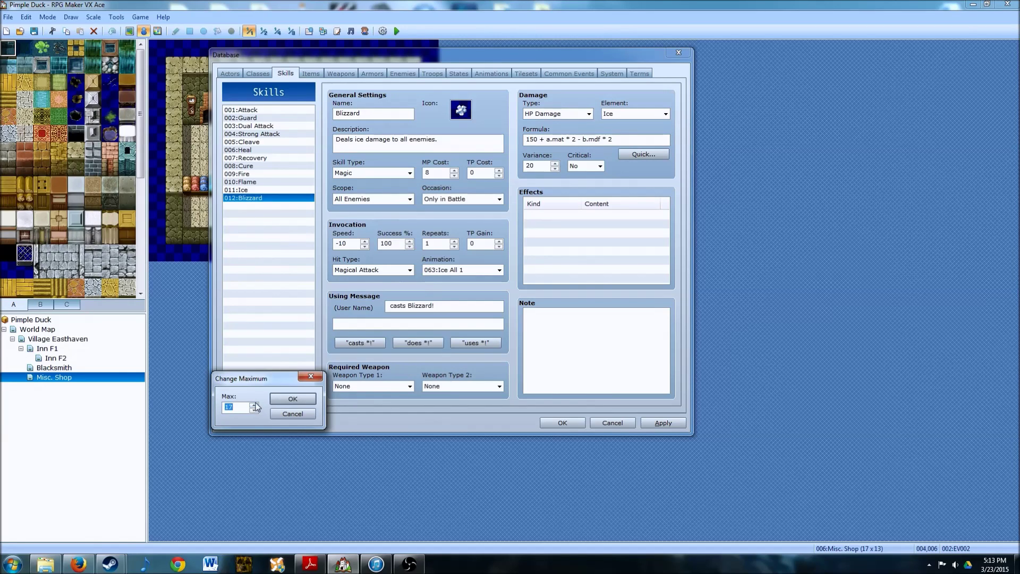
{"action": "left_click", "coordinate": [281, 400]}
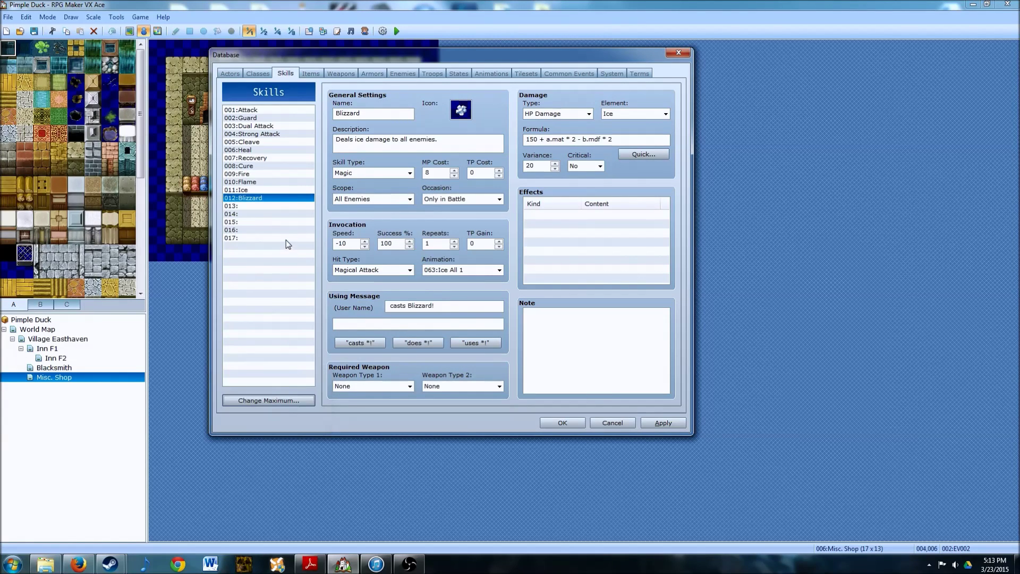
Step: Name the blank skill in slot 013 Poison Attack
{"action": "left_click", "coordinate": [251, 207]}
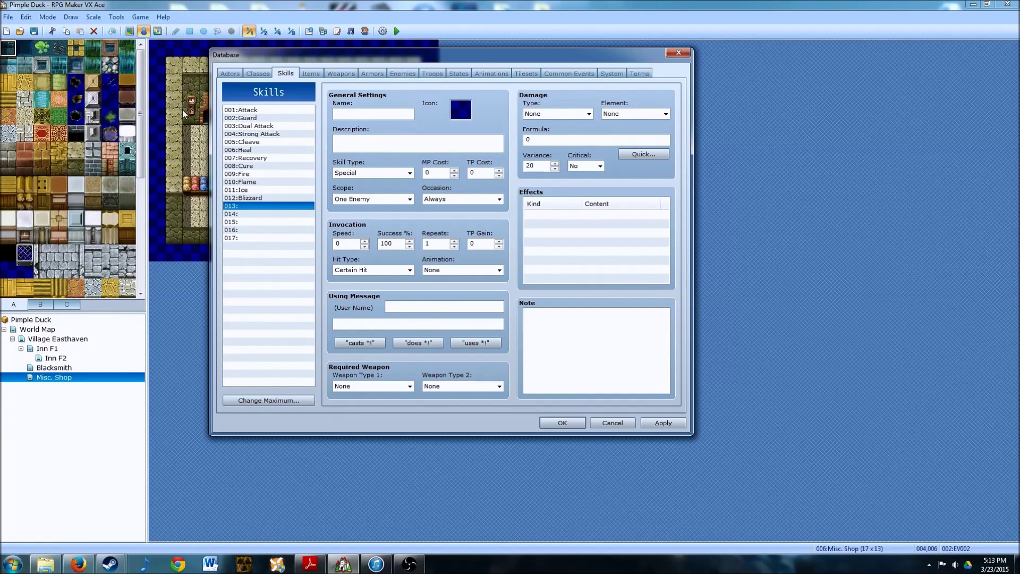
{"action": "left_click", "coordinate": [349, 116]}
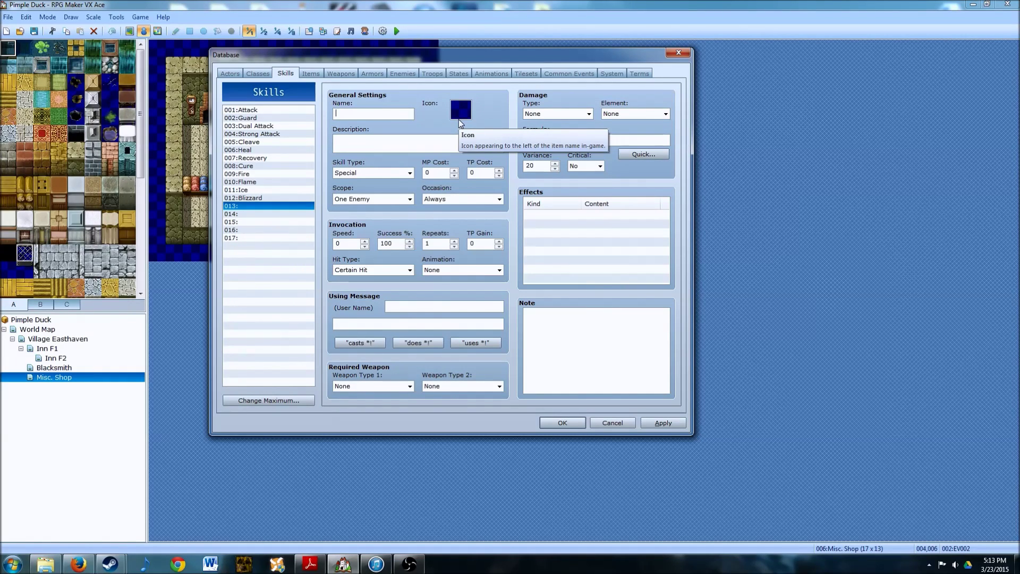
{"action": "type", "text": "Poison Attack"}
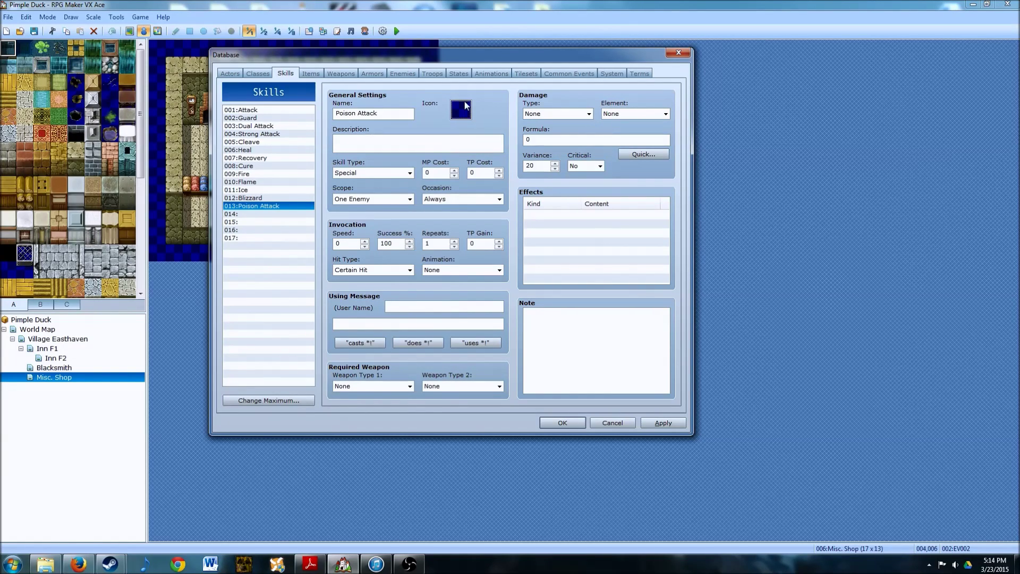
Step: Give the Poison Attack skill the third icon in the first row of the icon set
{"action": "double_click", "coordinate": [461, 110]}
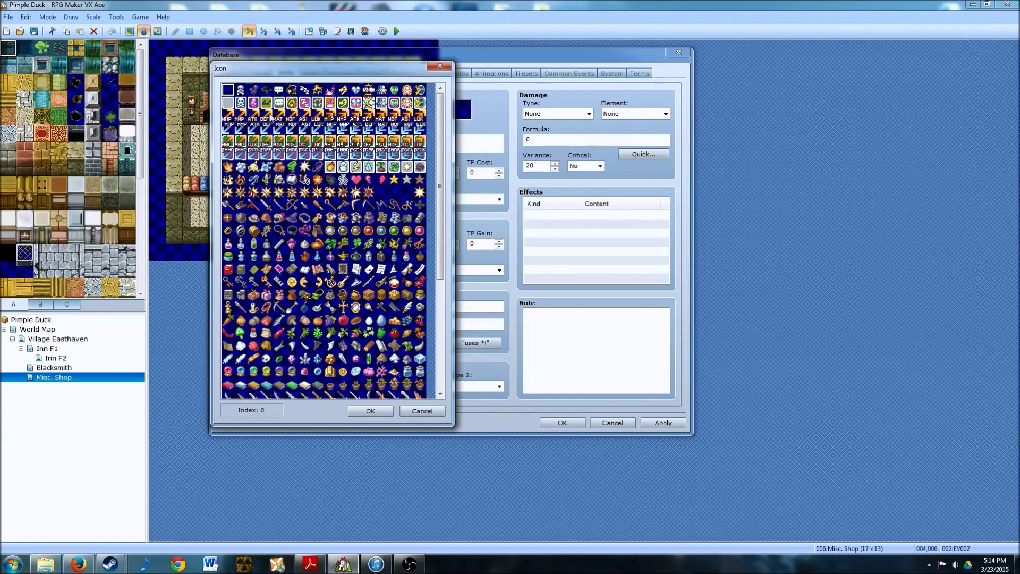
{"action": "left_click", "coordinate": [254, 89]}
{"action": "left_click", "coordinate": [254, 100]}
{"action": "left_click", "coordinate": [254, 93]}
{"action": "left_click", "coordinate": [254, 98]}
{"action": "left_click", "coordinate": [254, 90]}
{"action": "left_click", "coordinate": [254, 99]}
{"action": "left_click", "coordinate": [254, 90]}
{"action": "left_click", "coordinate": [370, 410]}
Step: Enter the Poison Attack skill's description as "An attack that has special poisonous properties."
{"action": "left_click", "coordinate": [383, 140]}
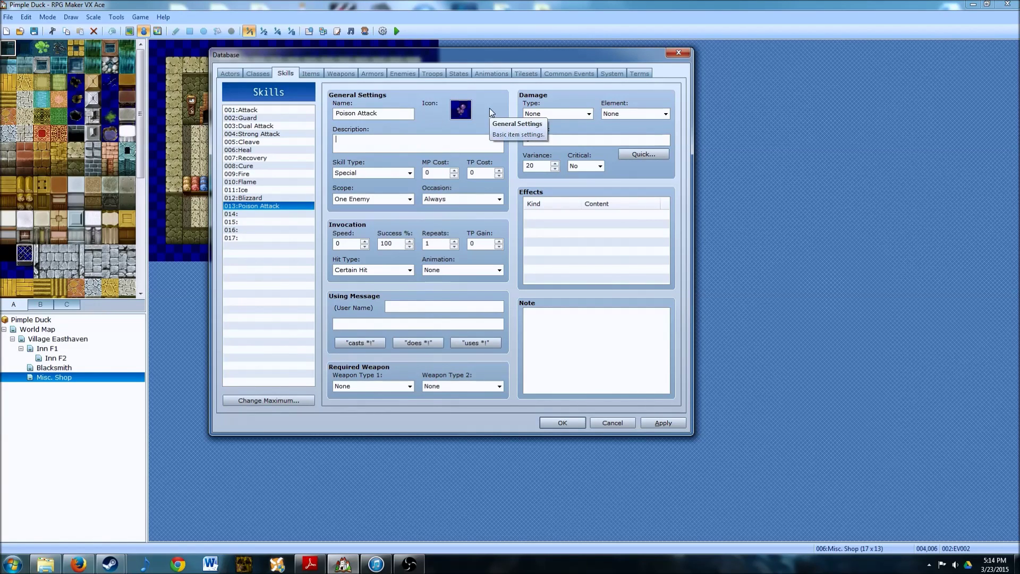
{"action": "type", "text": "An attack that has special poisonous"}
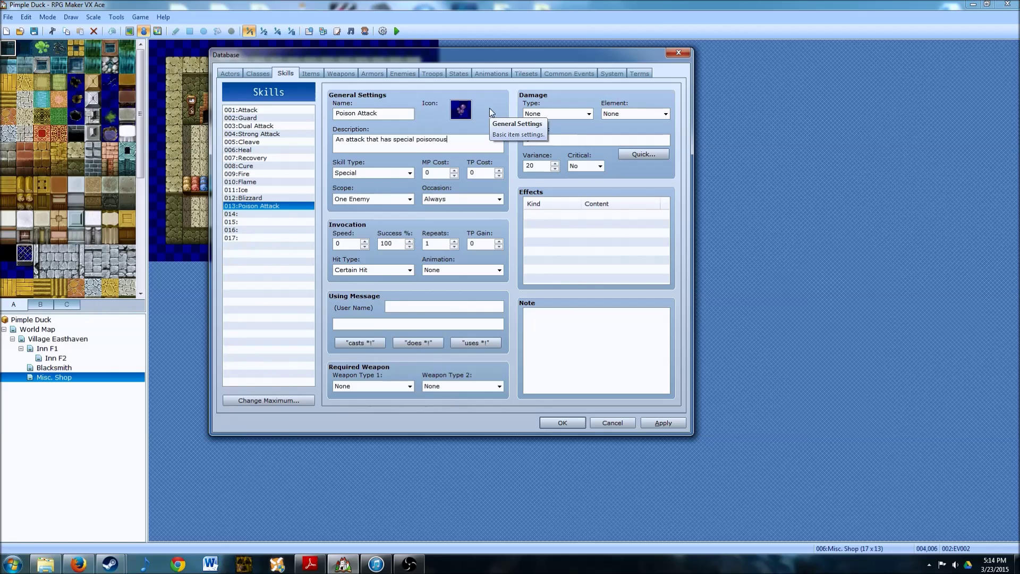
{"action": "type", "text": " properties."}
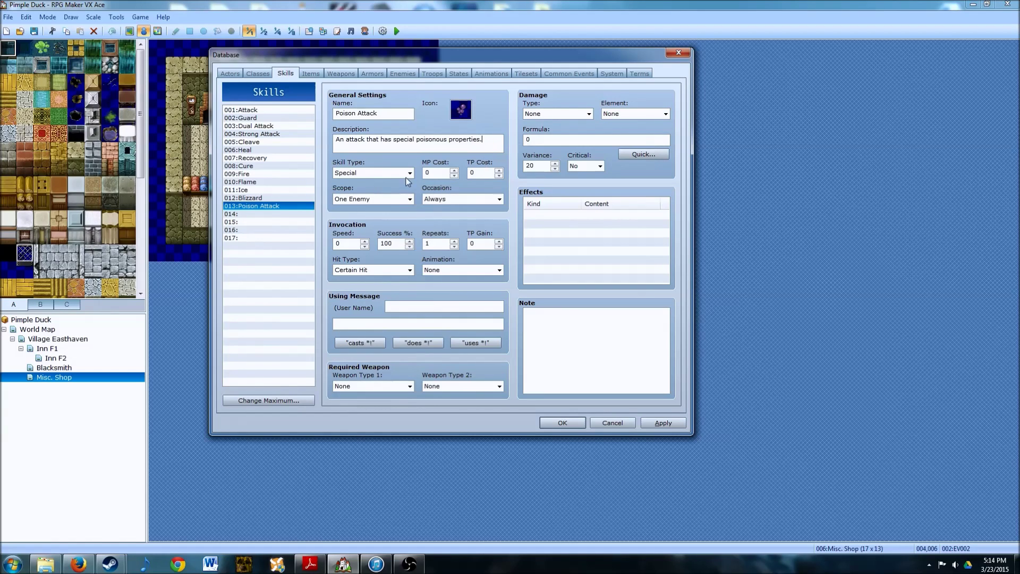
Step: Choose Special as the skill type of the Poison Attack skill
{"action": "left_click", "coordinate": [372, 173]}
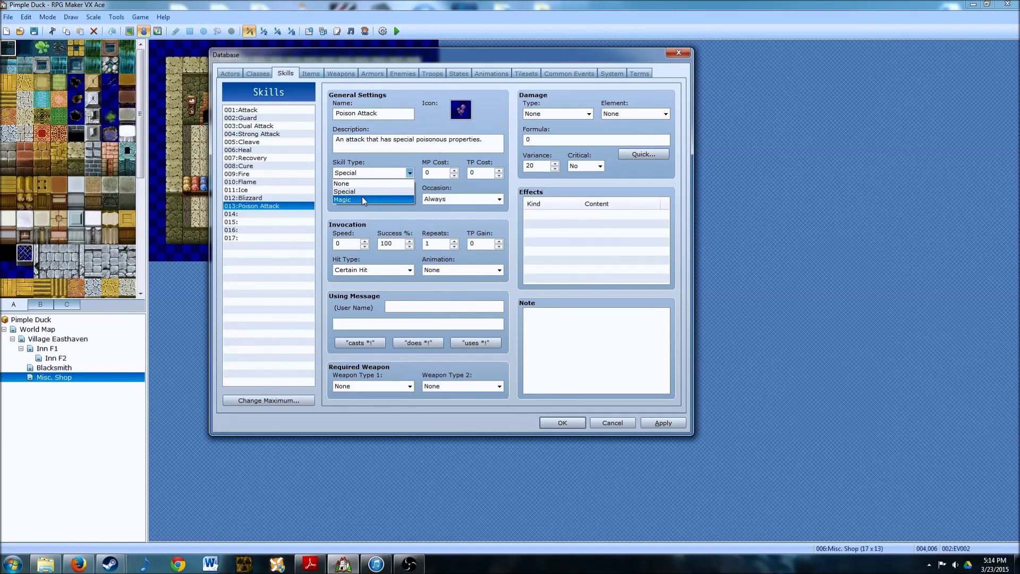
{"action": "left_click", "coordinate": [367, 172]}
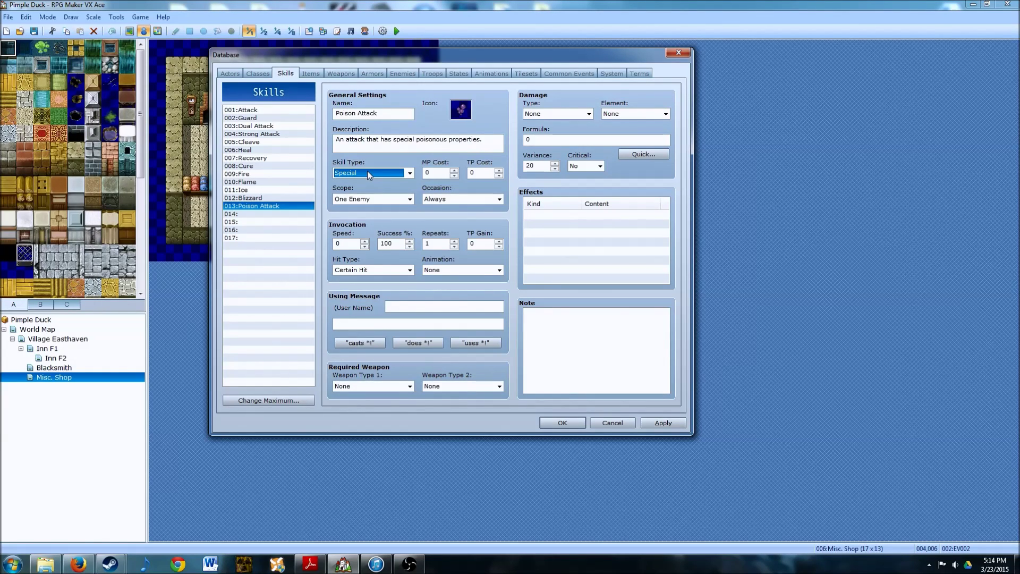
{"action": "left_click", "coordinate": [368, 170]}
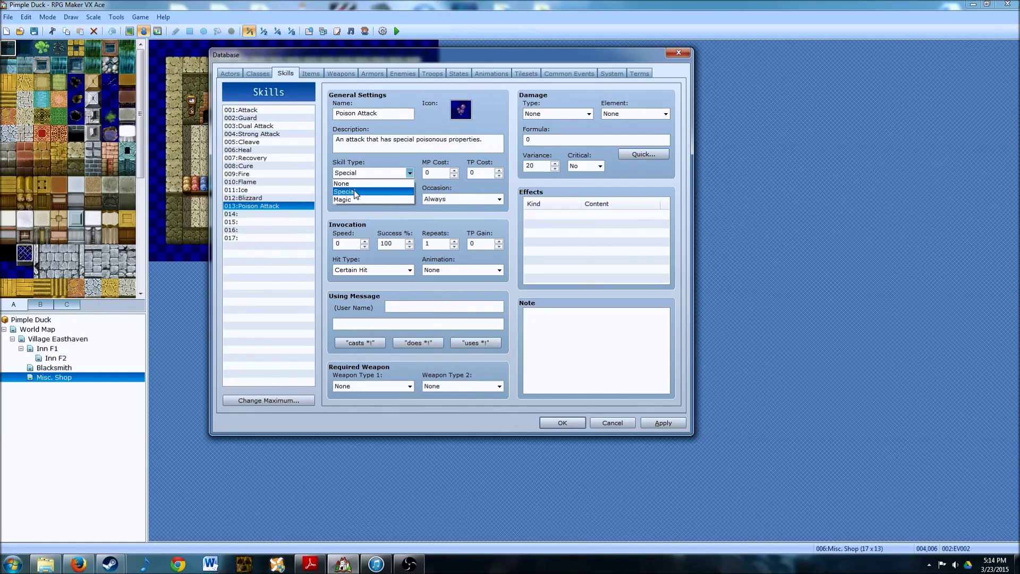
{"action": "left_click", "coordinate": [354, 191]}
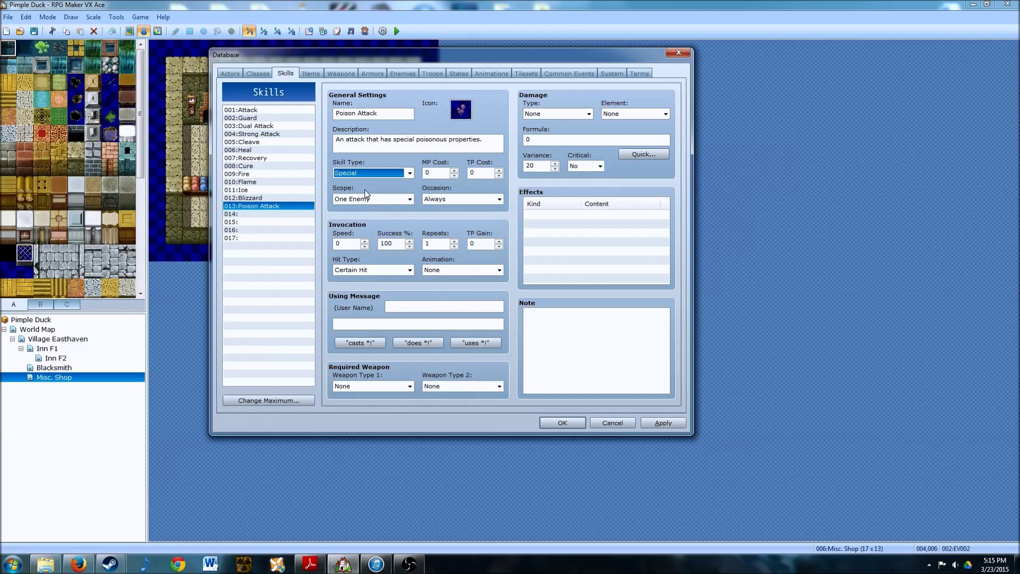
Step: Choose One Enemy as the Poison Attack skill's scope and open its occasion options
{"action": "left_click", "coordinate": [397, 201]}
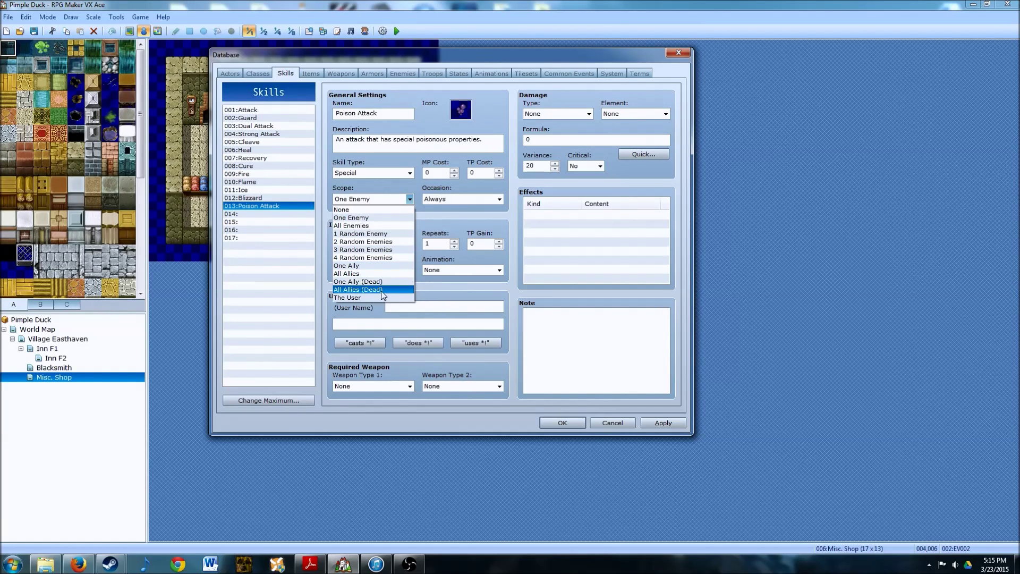
{"action": "left_click", "coordinate": [368, 218]}
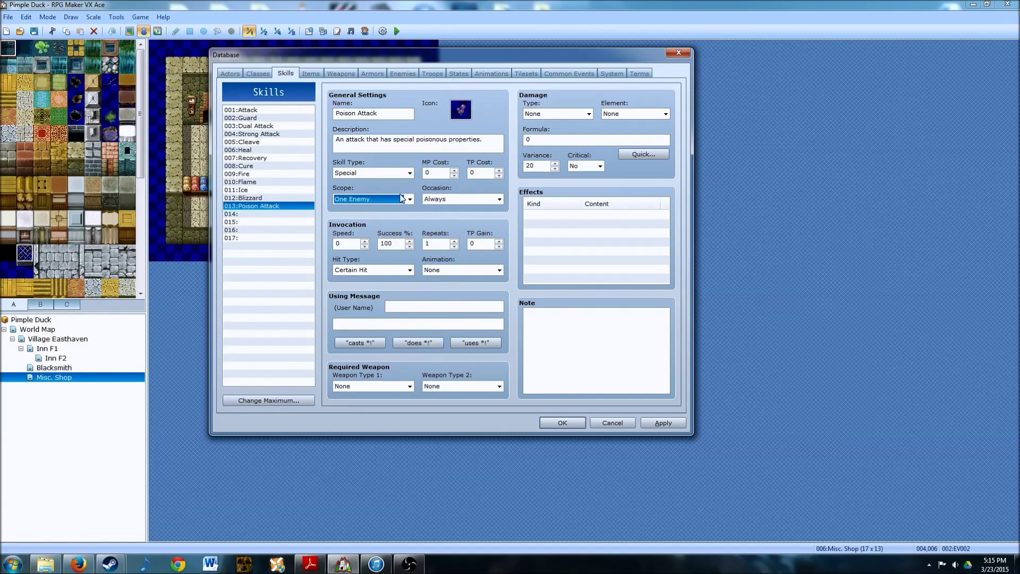
{"action": "left_click", "coordinate": [481, 199]}
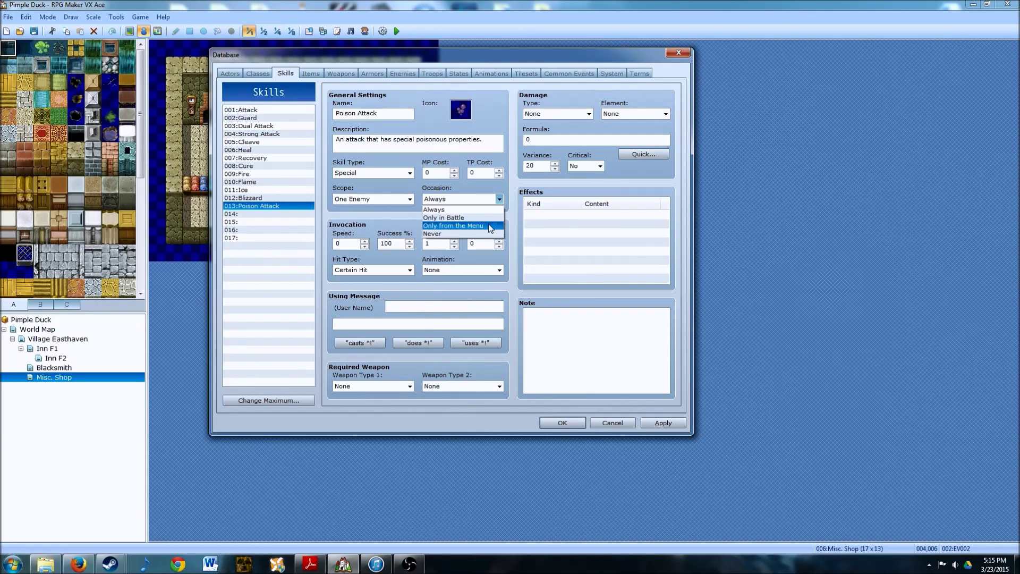
Step: Restrict the Poison Attack skill to Only in Battle, with 80% success and the Physical Attack hit type
{"action": "left_click", "coordinate": [435, 219]}
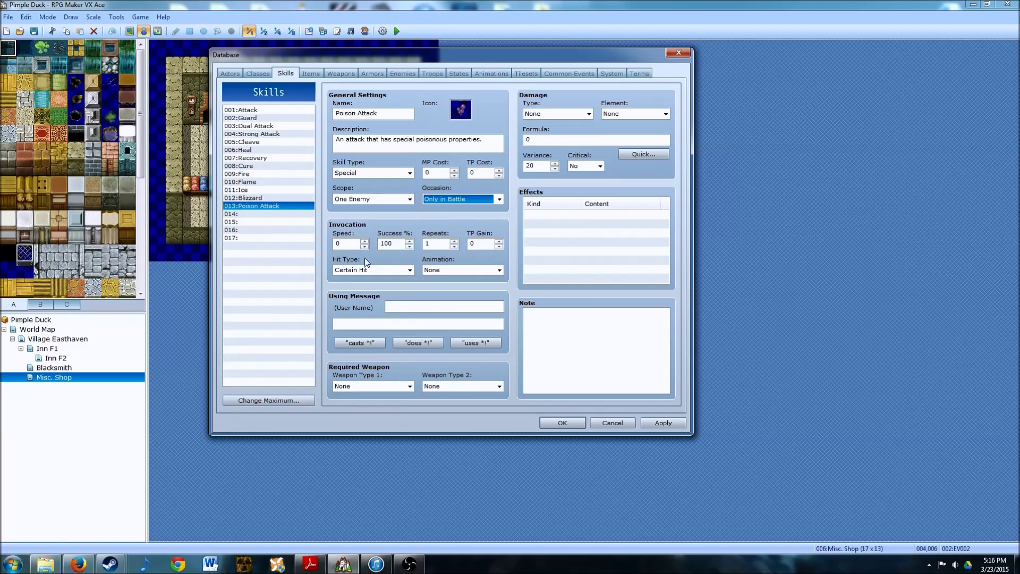
{"action": "double_click", "coordinate": [401, 243]}
{"action": "type", "text": "80"}
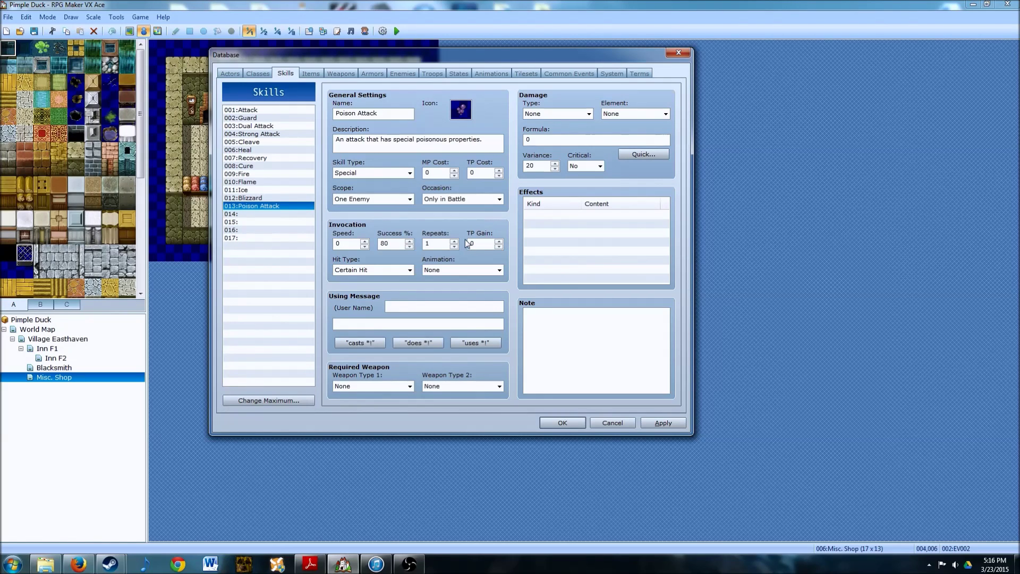
{"action": "left_click", "coordinate": [399, 270]}
{"action": "left_click", "coordinate": [388, 289]}
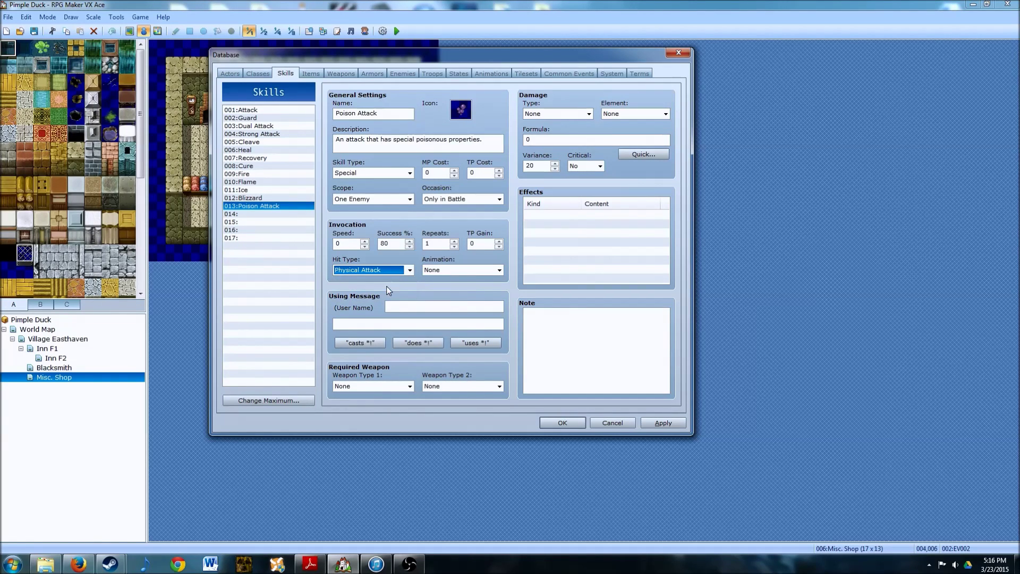
Step: Give Poison Attack the 050:Poison animation and the using message "uses Poison Attack!"
{"action": "left_click", "coordinate": [468, 270]}
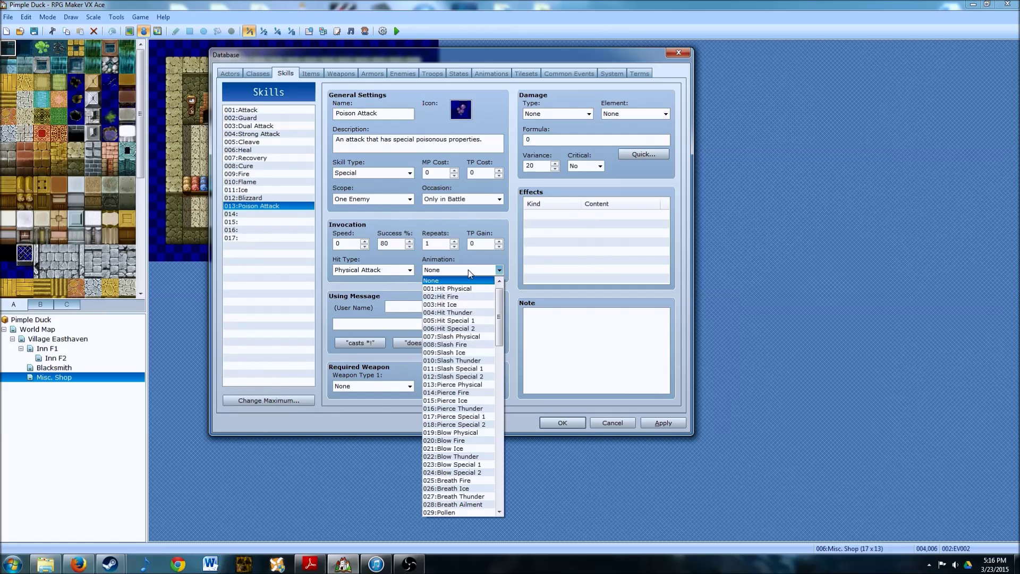
{"action": "scroll", "coordinate": [458, 474], "scroll_direction": "down", "scroll_amount": 8}
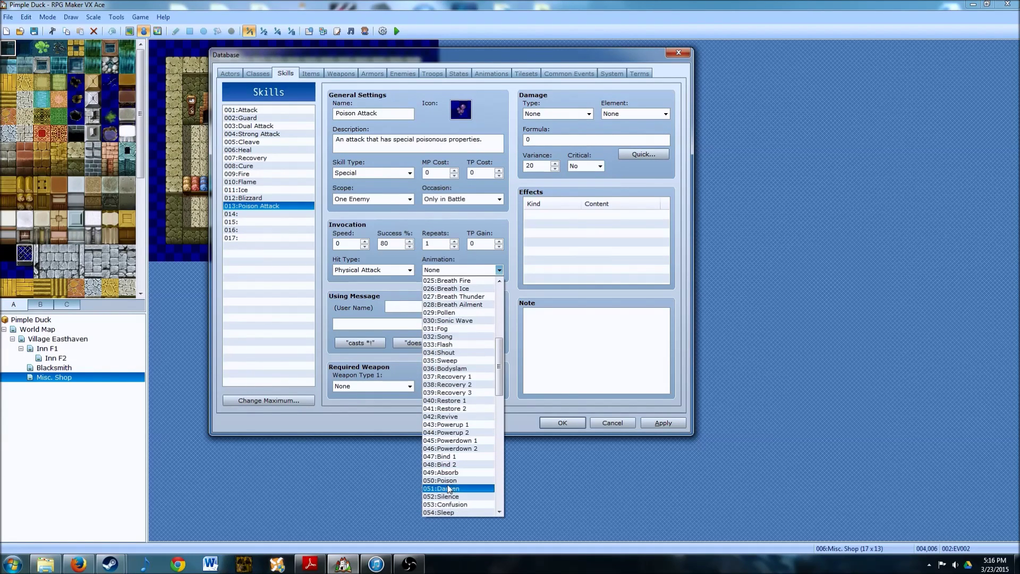
{"action": "left_click", "coordinate": [455, 481]}
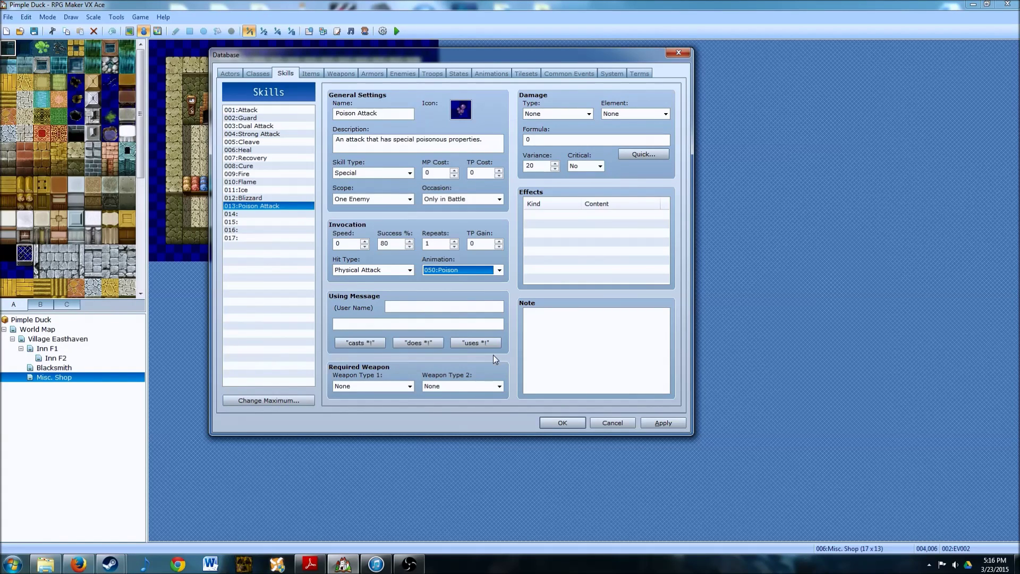
{"action": "left_click", "coordinate": [401, 307]}
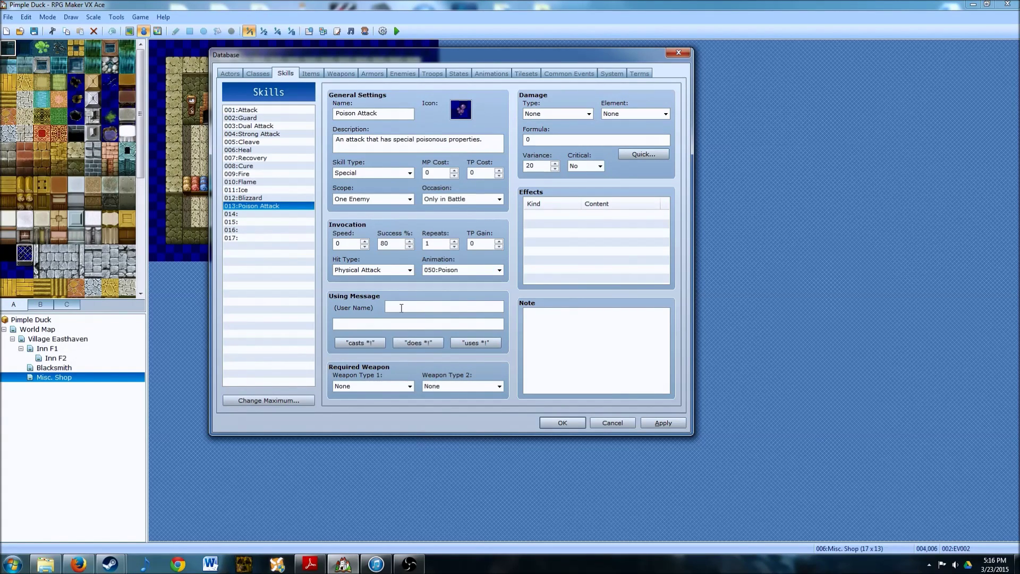
{"action": "type", "text": "uses Poison Attack!"}
Step: Set Poison Attack's damage type to HP Damage and its element to Normal Attack
{"action": "left_click", "coordinate": [589, 113]}
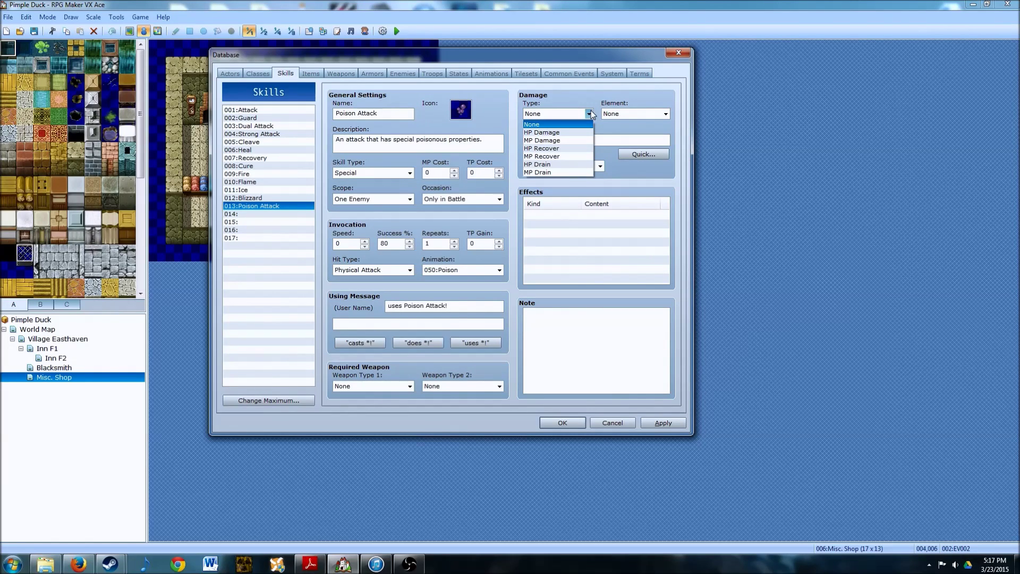
{"action": "left_click", "coordinate": [553, 132]}
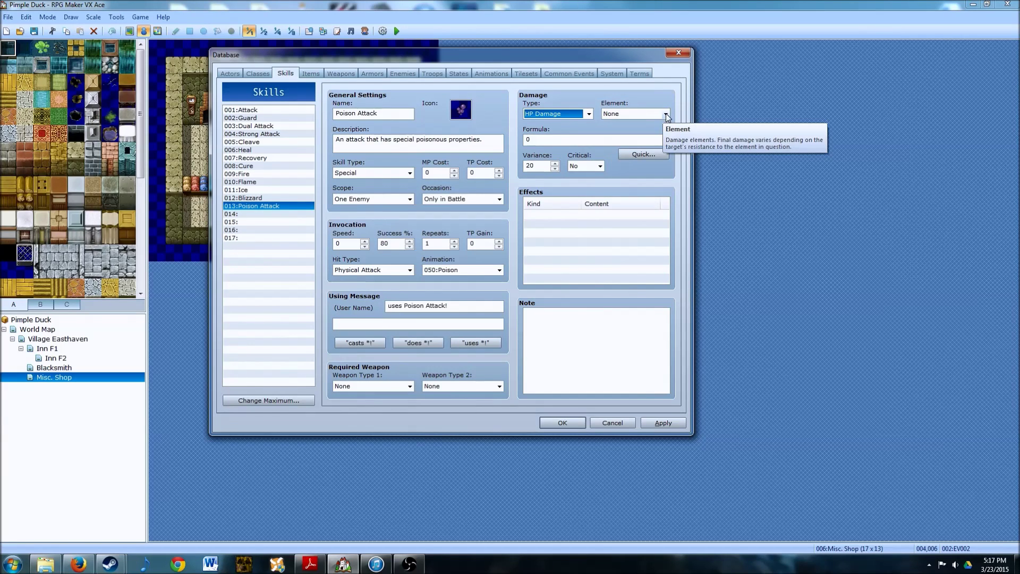
{"action": "left_click", "coordinate": [666, 115]}
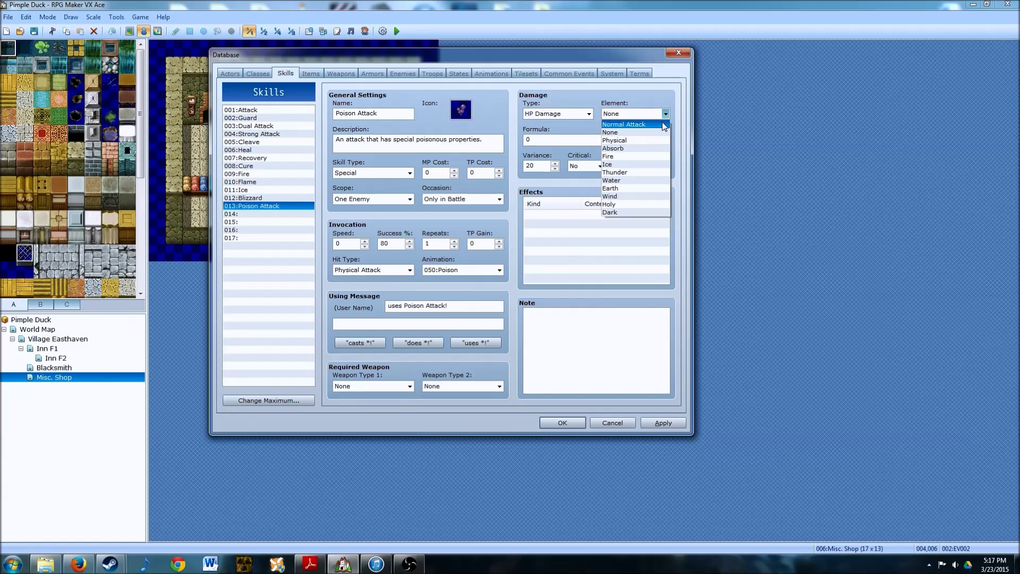
{"action": "left_click", "coordinate": [638, 124]}
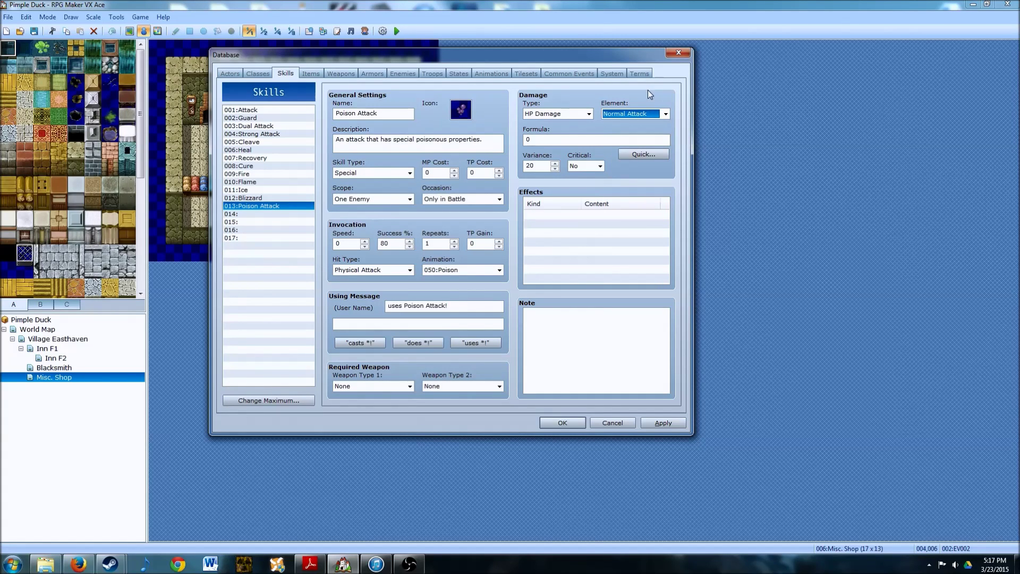
Step: Set Poison Attack's damage formula to "a.atk * 4 - b.def * 2" and allow critical hits
{"action": "double_click", "coordinate": [553, 138]}
{"action": "key", "text": "BackSpace"}
{"action": "mouse_move", "coordinate": [542, 140]}
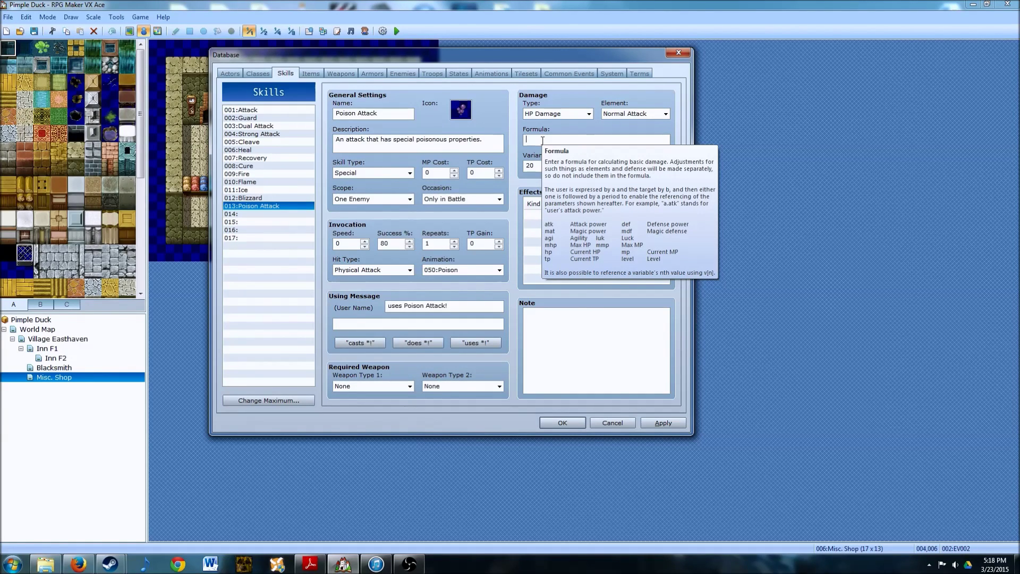
{"action": "left_click", "coordinate": [542, 140]}
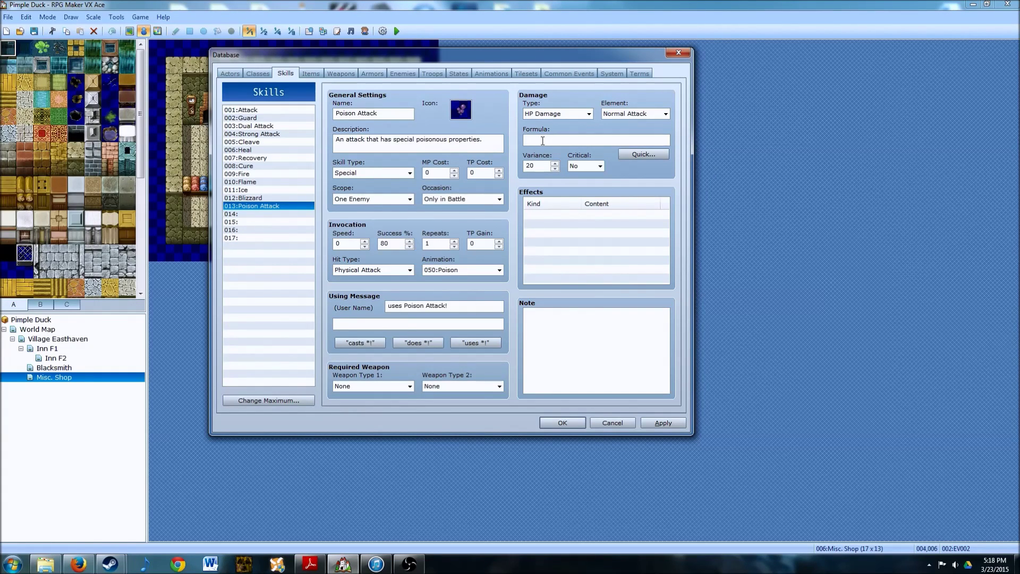
{"action": "type", "text": ".atk *"}
{"action": "type", "text": "4 - b.def * 2"}
{"action": "left_click", "coordinate": [600, 166]}
{"action": "left_click", "coordinate": [585, 184]}
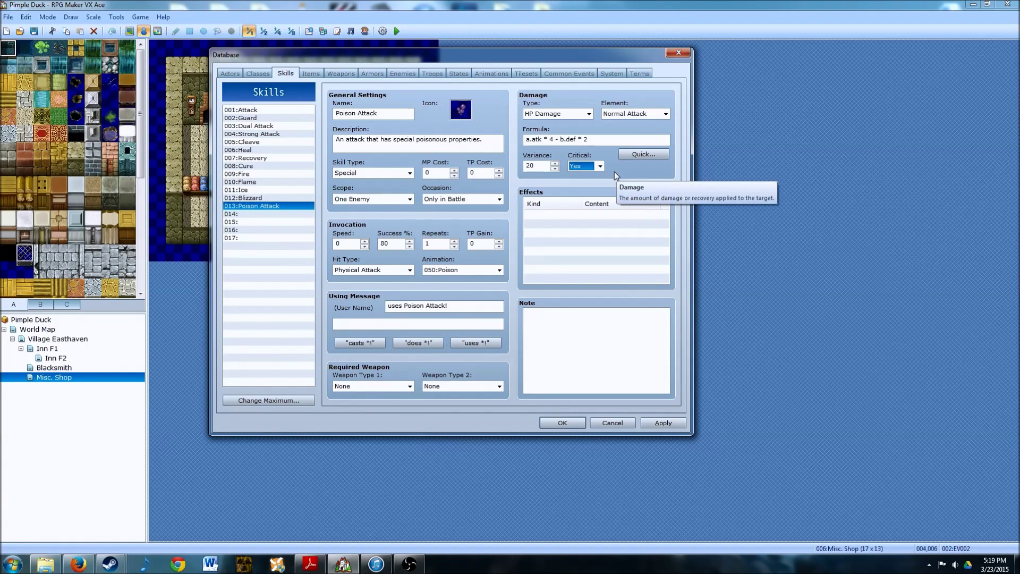
Step: Add an effect to Poison Attack that inflicts the Poison state at 60%, and apply the database changes
{"action": "double_click", "coordinate": [540, 216]}
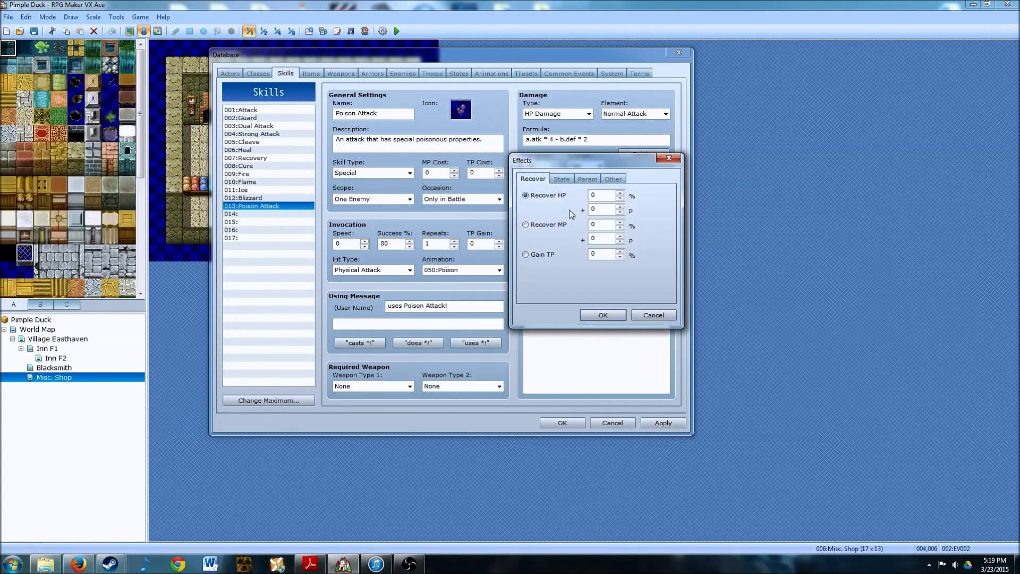
{"action": "left_click", "coordinate": [570, 181]}
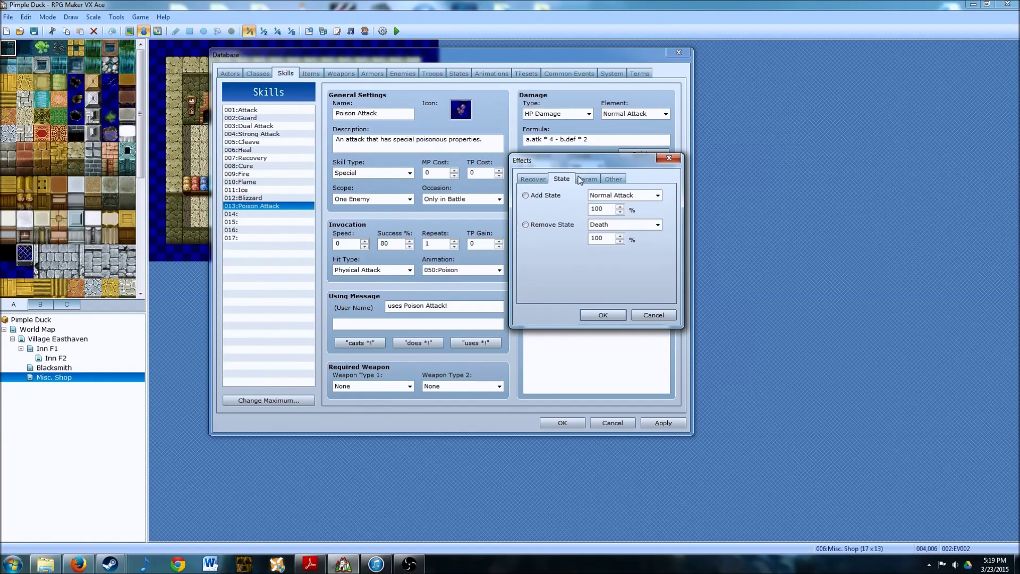
{"action": "left_click", "coordinate": [526, 195]}
{"action": "left_click", "coordinate": [658, 195]}
{"action": "left_click", "coordinate": [605, 224]}
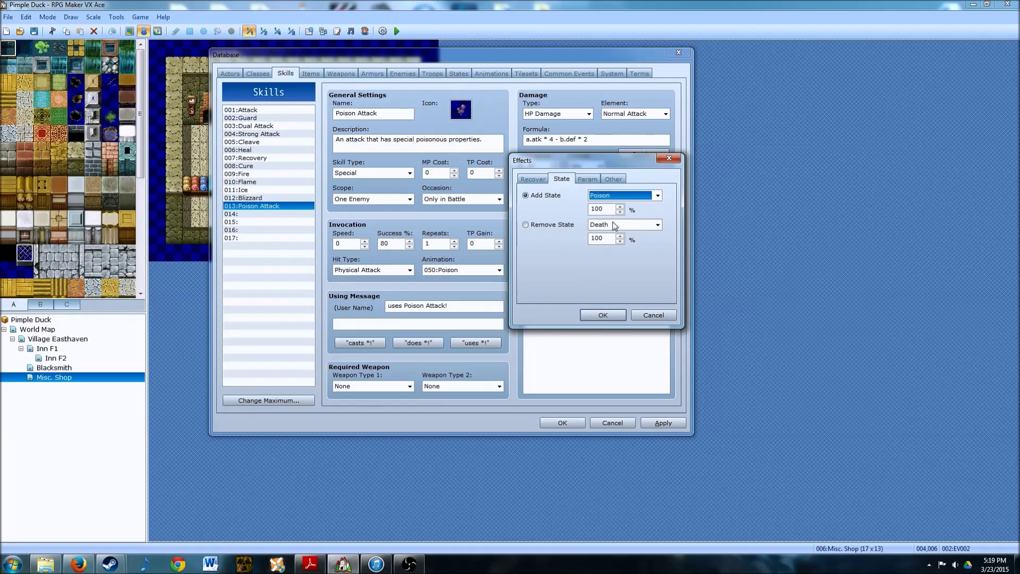
{"action": "double_click", "coordinate": [600, 209]}
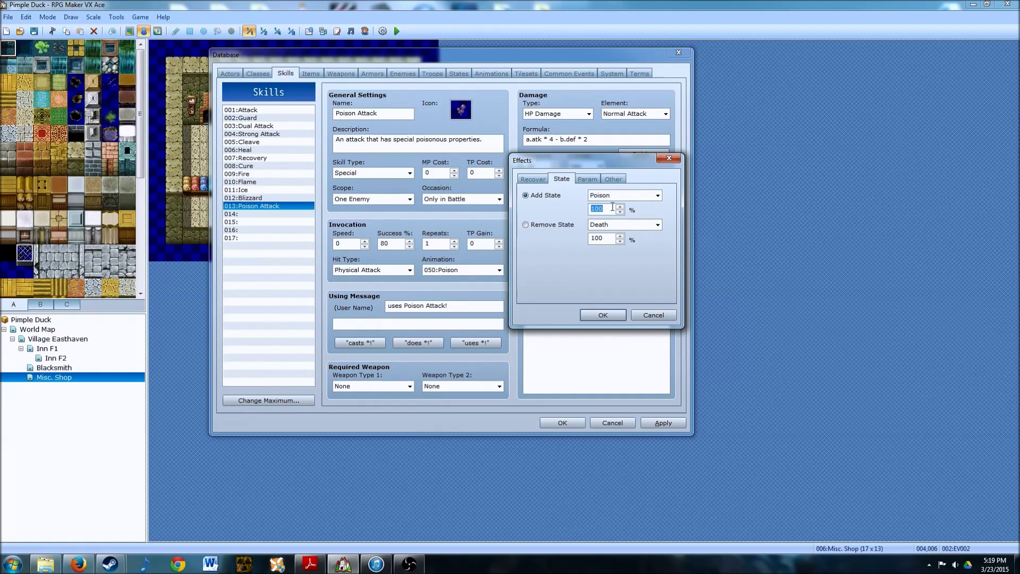
{"action": "type", "text": "60"}
{"action": "left_click", "coordinate": [603, 315]}
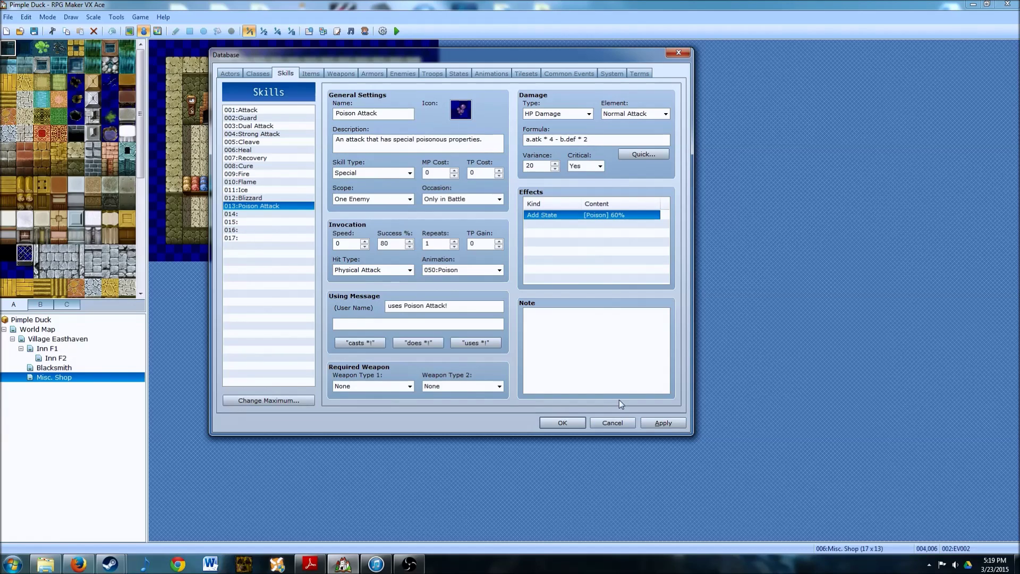
{"action": "left_click", "coordinate": [661, 422]}
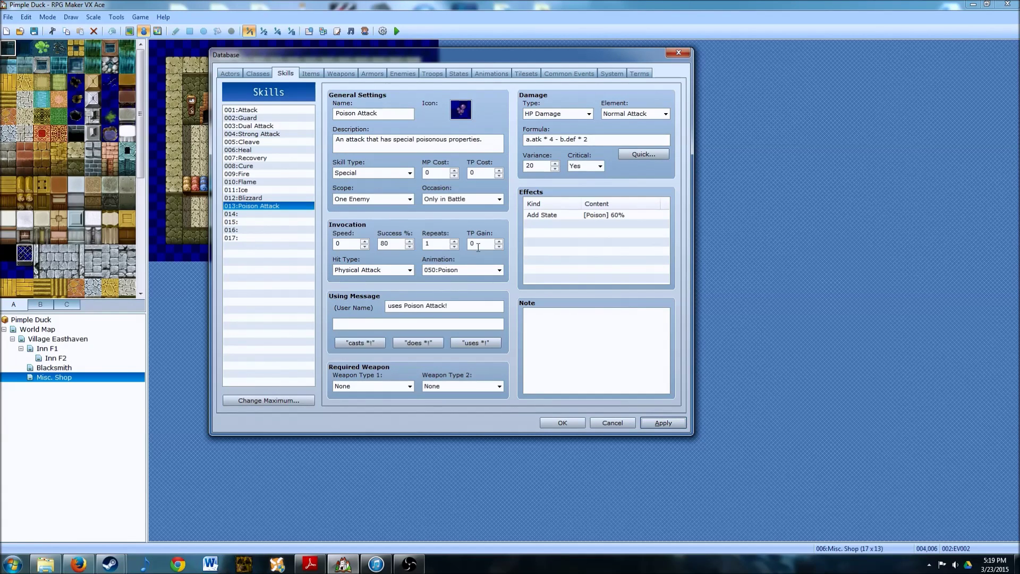
Step: Name skill 014 "Dark Attack" and describe it as "An attack that has special blinding properties."
{"action": "left_click", "coordinate": [246, 213]}
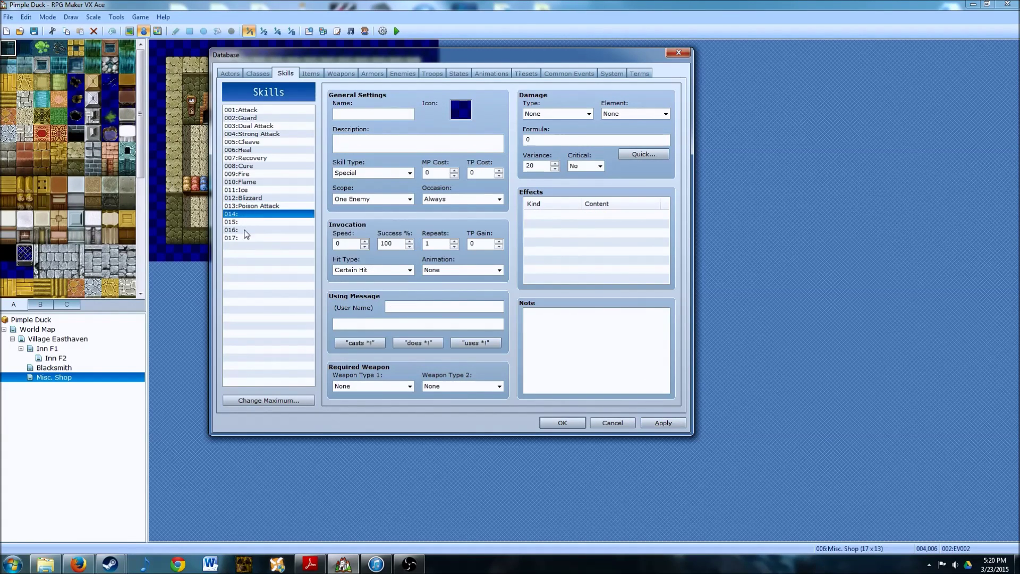
{"action": "left_click", "coordinate": [374, 113]}
{"action": "type", "text": "Dark "}
{"action": "type", "text": "Attack"}
{"action": "type", "text": "An attack "}
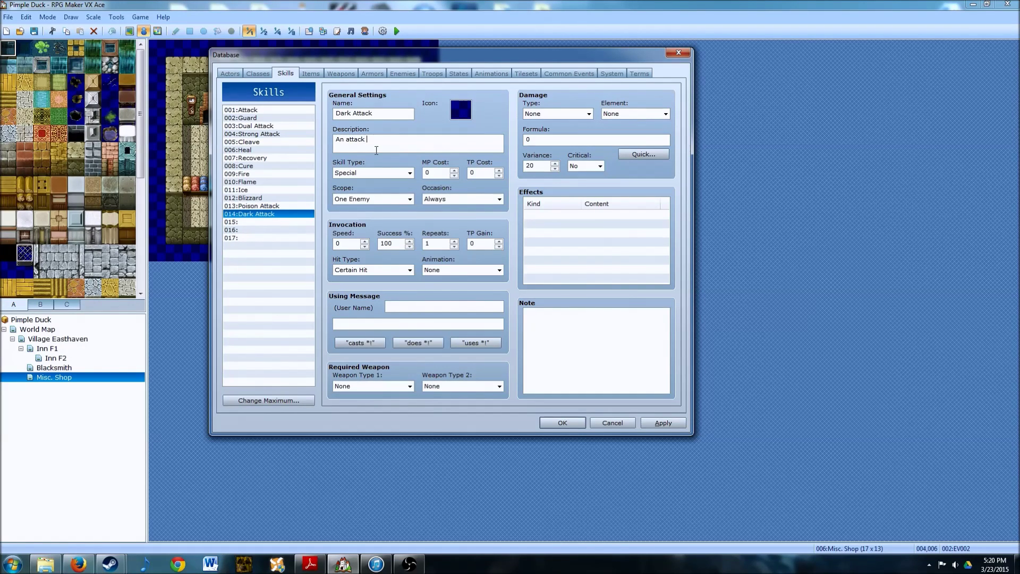
{"action": "type", "text": "that has special blinding properties"}
{"action": "type", "text": "."}
Step: Restrict Dark Attack to Only in Battle, with 80% success and the Physical Attack hit type
{"action": "left_click", "coordinate": [455, 199]}
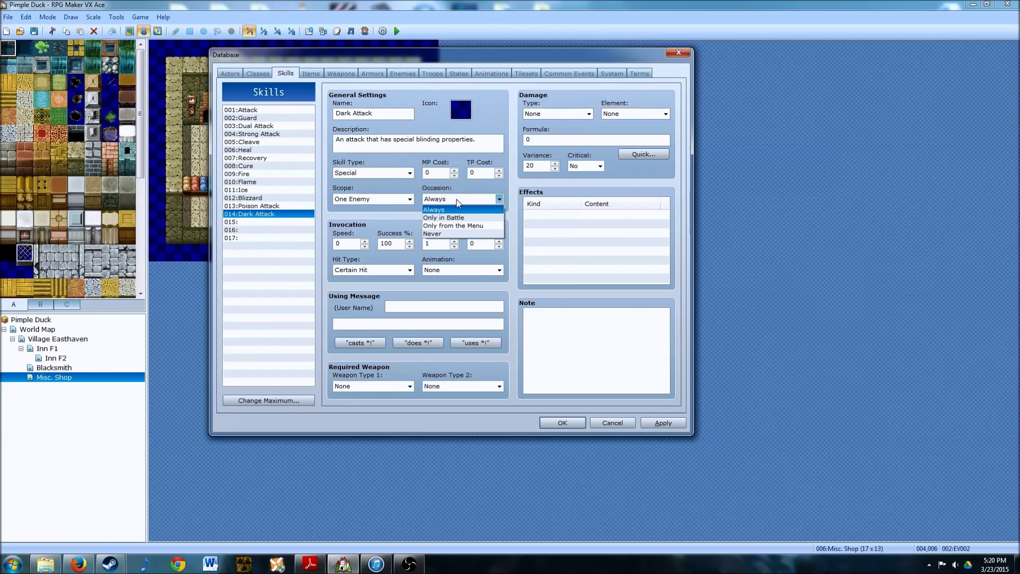
{"action": "left_click", "coordinate": [441, 214]}
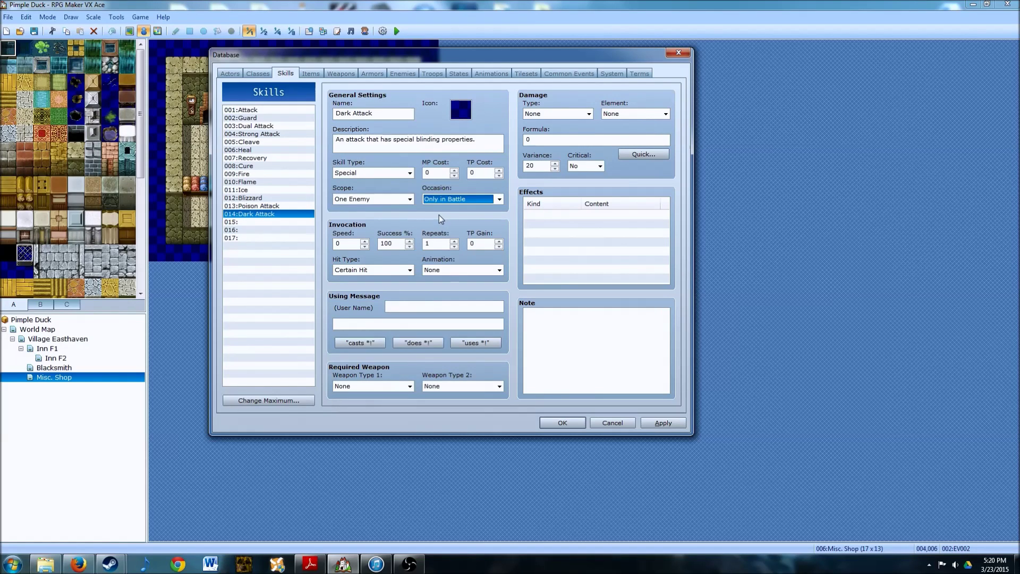
{"action": "double_click", "coordinate": [398, 242]}
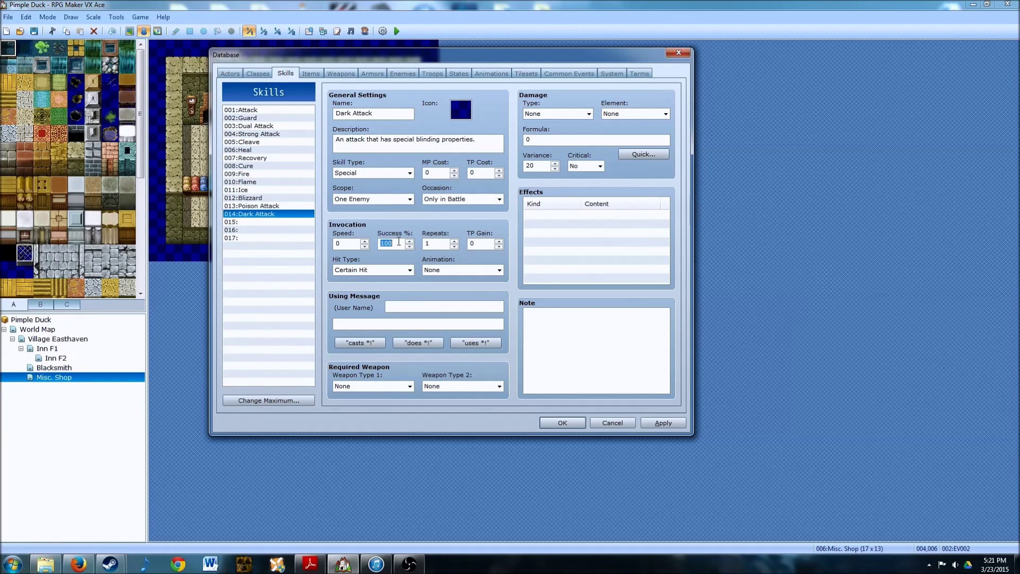
{"action": "type", "text": "80"}
{"action": "left_click", "coordinate": [381, 271]}
{"action": "left_click", "coordinate": [370, 289]}
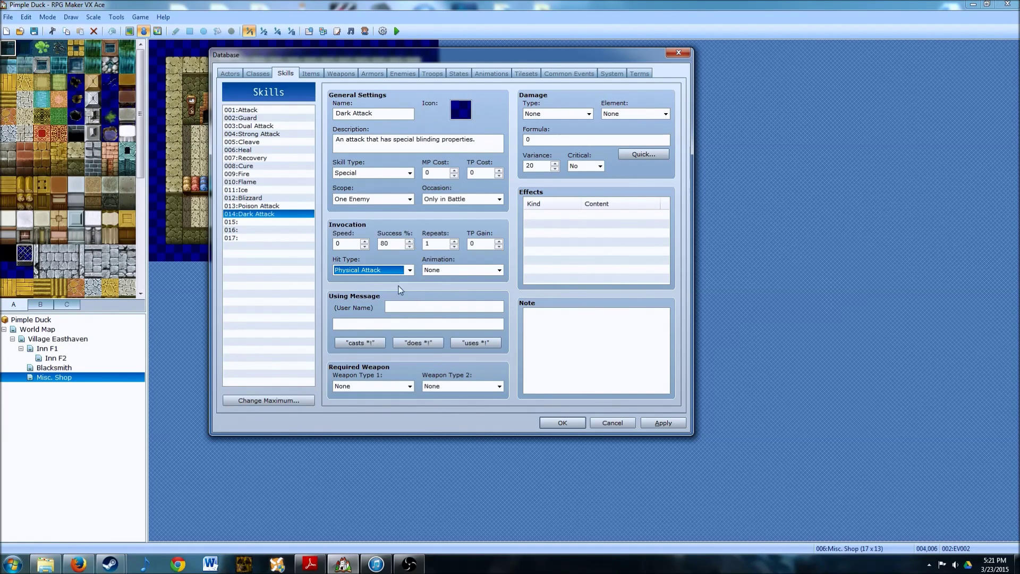
Step: Give Dark Attack the 051:Darken animation and the using message "uses Dark Attack!"
{"action": "left_click", "coordinate": [471, 270]}
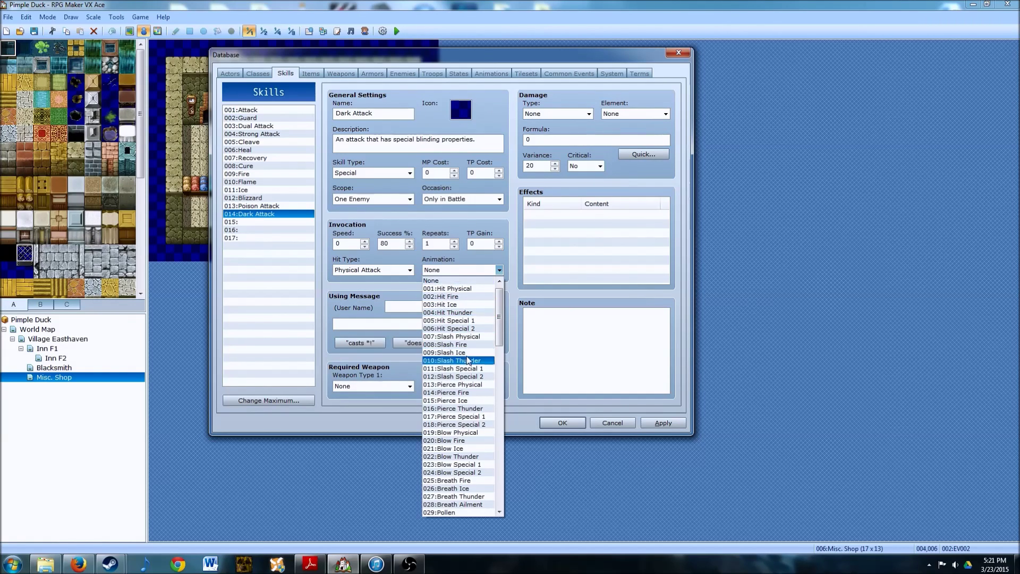
{"action": "scroll", "coordinate": [452, 423], "scroll_direction": "down", "scroll_amount": 5}
{"action": "scroll", "coordinate": [455, 473], "scroll_direction": "down", "scroll_amount": 3}
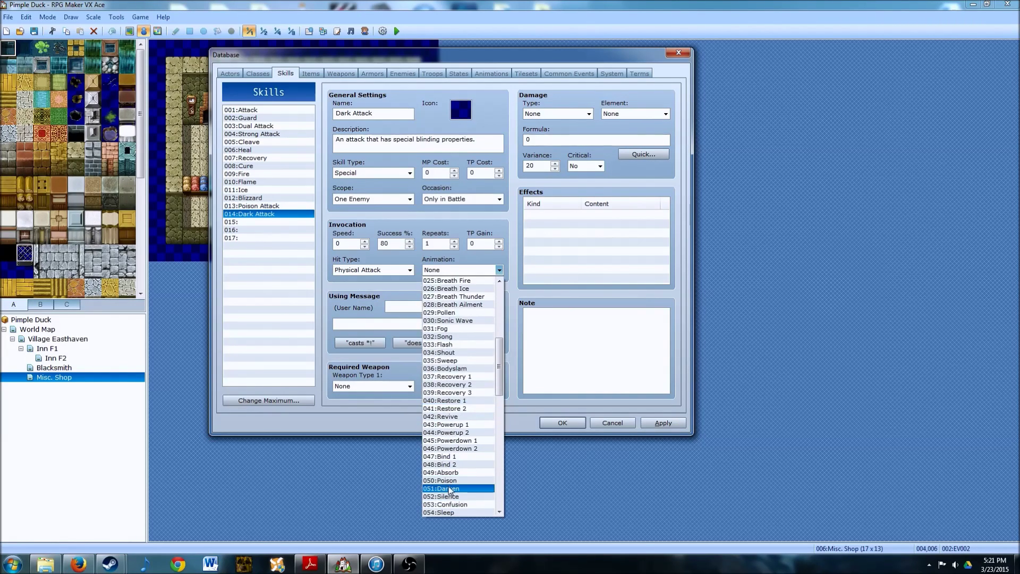
{"action": "left_click", "coordinate": [452, 489]}
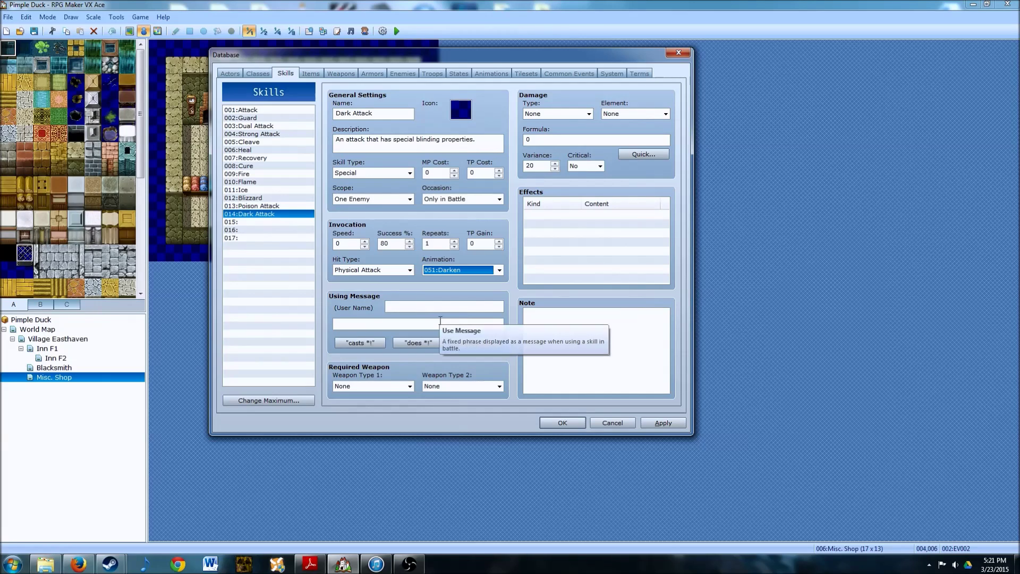
{"action": "left_click", "coordinate": [423, 308]}
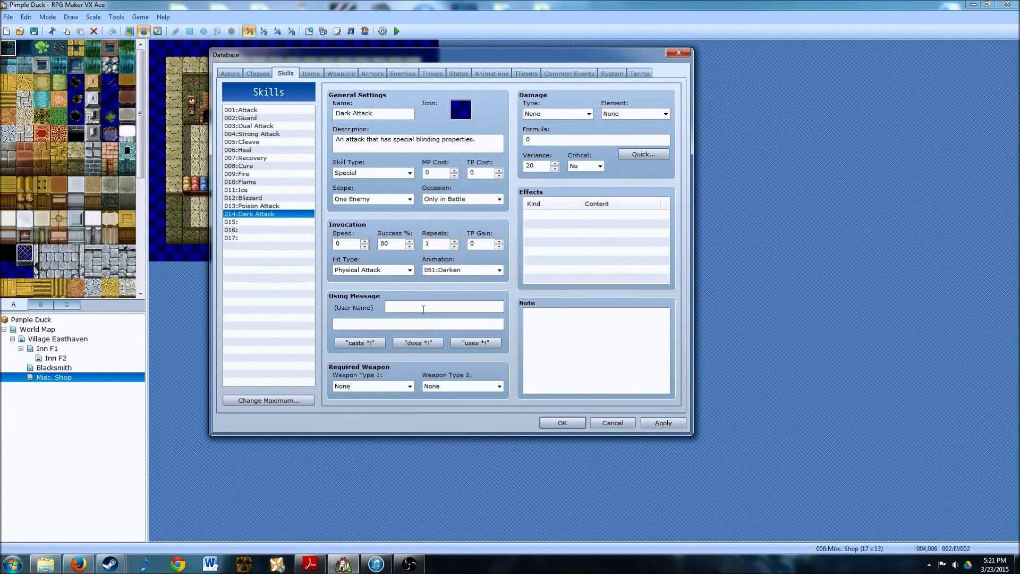
{"action": "type", "text": "uses Dark Attack!"}
Step: Set Dark Attack's damage type to HP Damage and its element to Normal Attack
{"action": "left_click", "coordinate": [572, 117]}
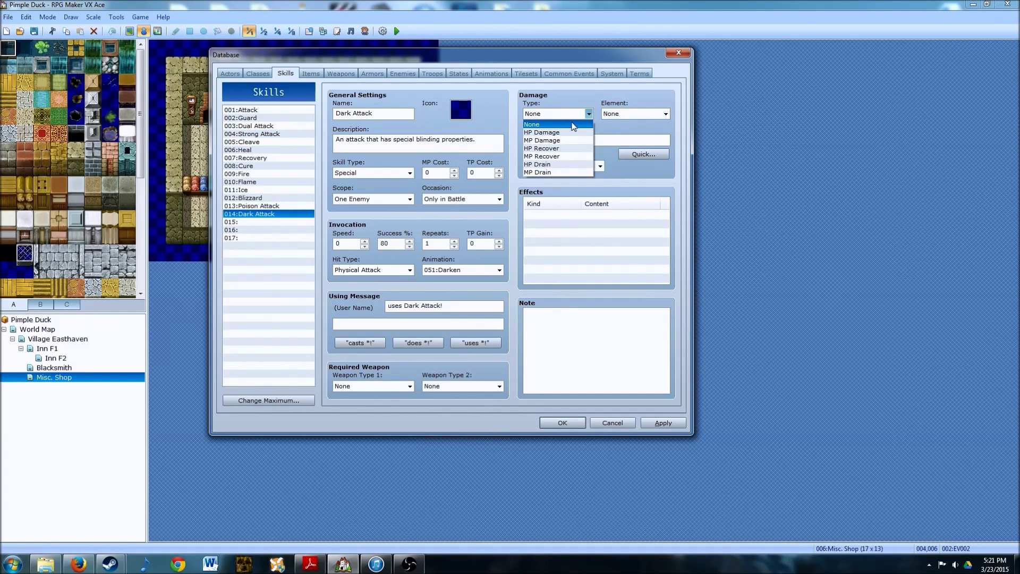
{"action": "left_click", "coordinate": [564, 132]}
{"action": "left_click", "coordinate": [627, 114]}
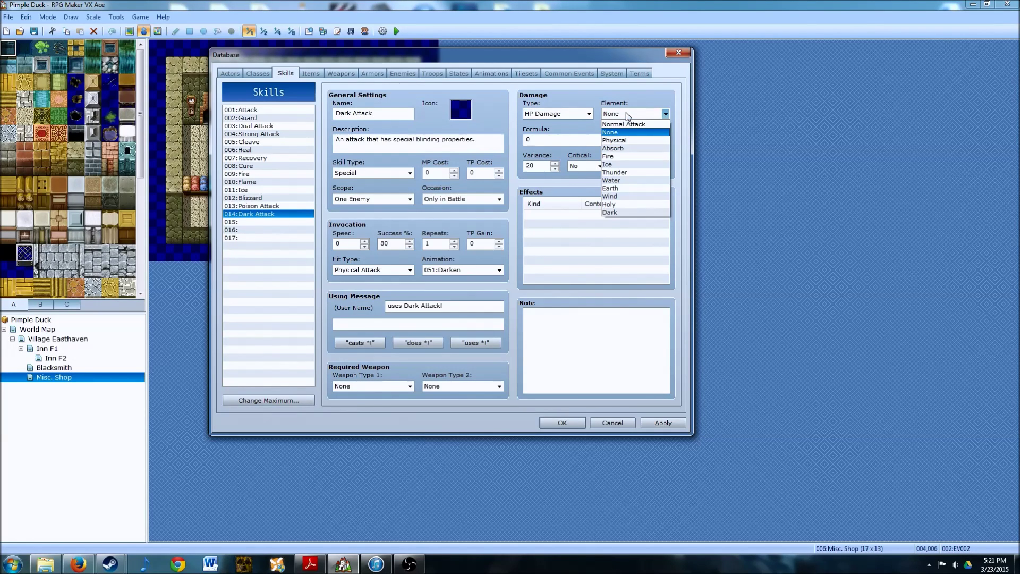
{"action": "left_click", "coordinate": [623, 124]}
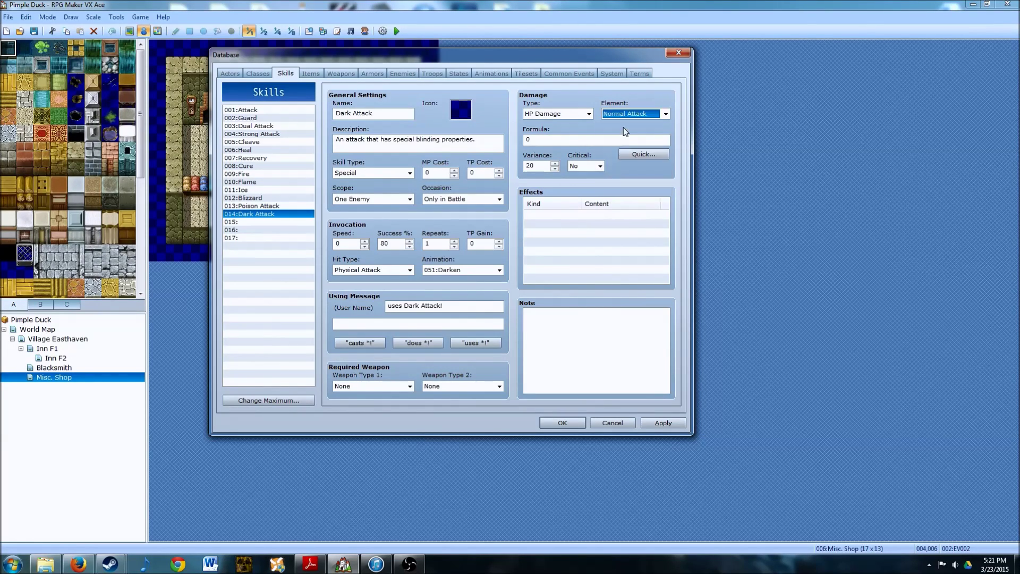
Step: Set Dark Attack's damage formula to "a.atk * 4 - b.def * 2"
{"action": "double_click", "coordinate": [562, 140]}
{"action": "type", "text": "a.atk"}
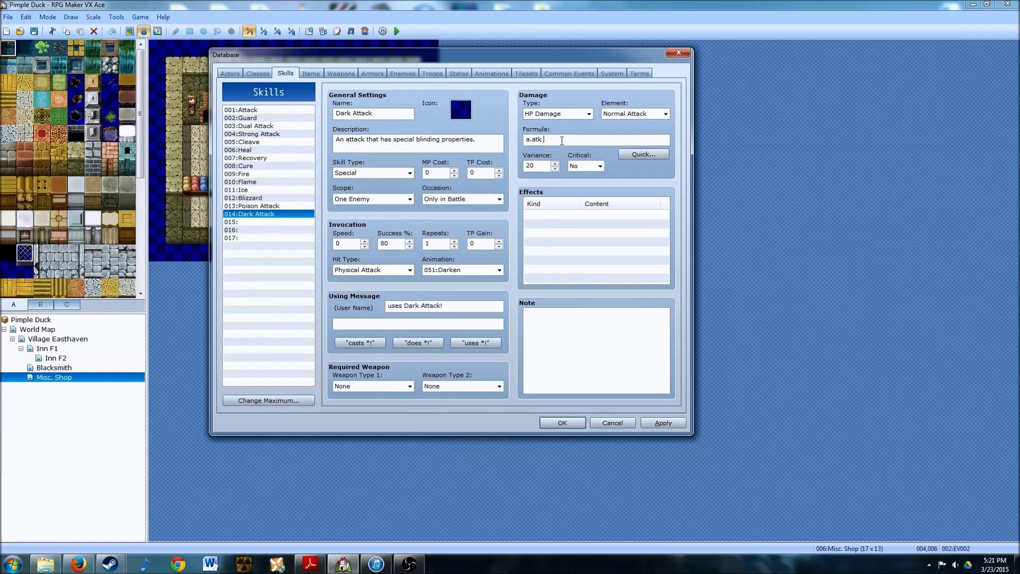
{"action": "type", "text": " * 4 - b.def * 2"}
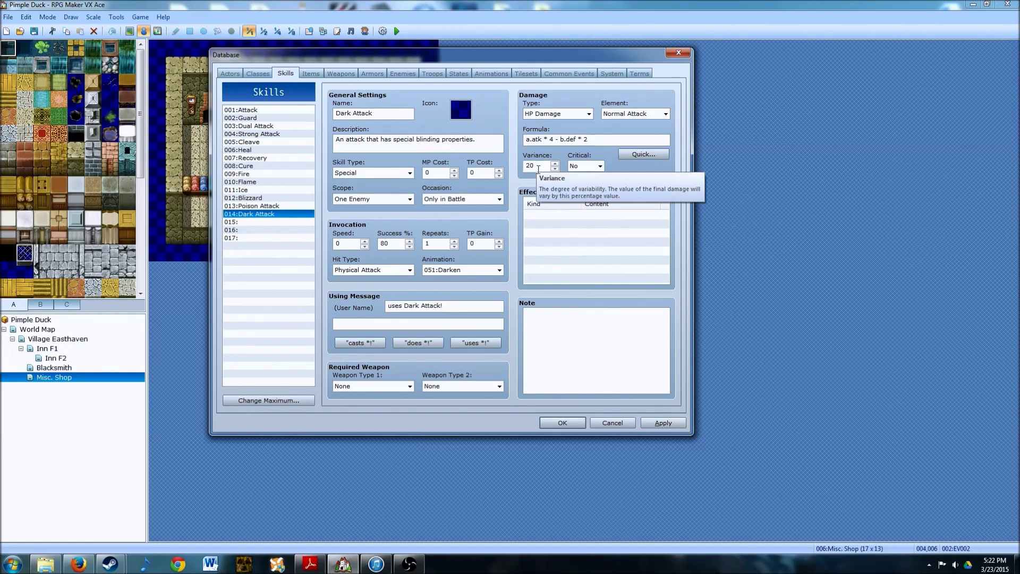
Step: Add an effect to Dark Attack that inflicts the Blind state at 60%, and apply the database changes
{"action": "double_click", "coordinate": [561, 215]}
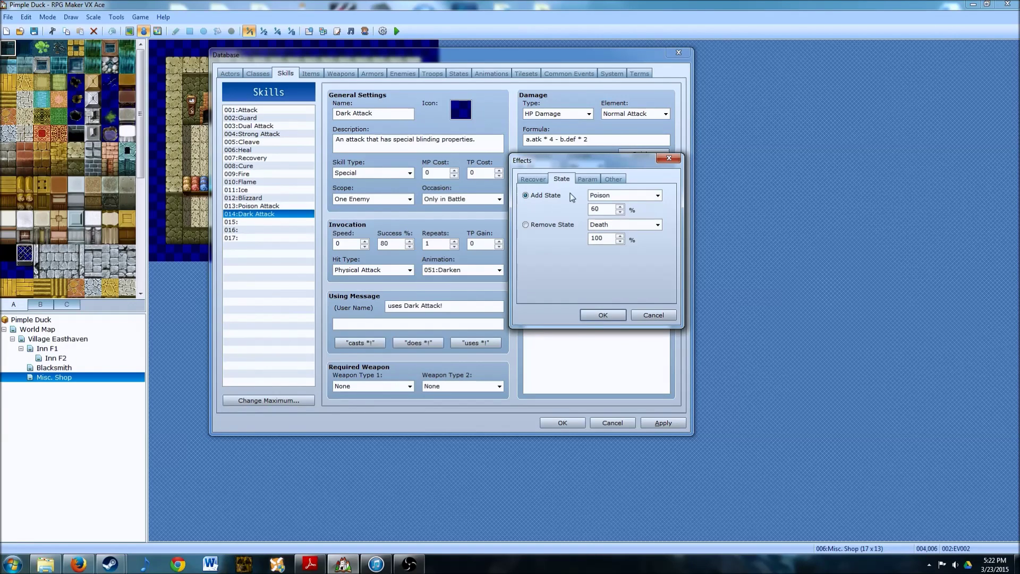
{"action": "left_click", "coordinate": [617, 195]}
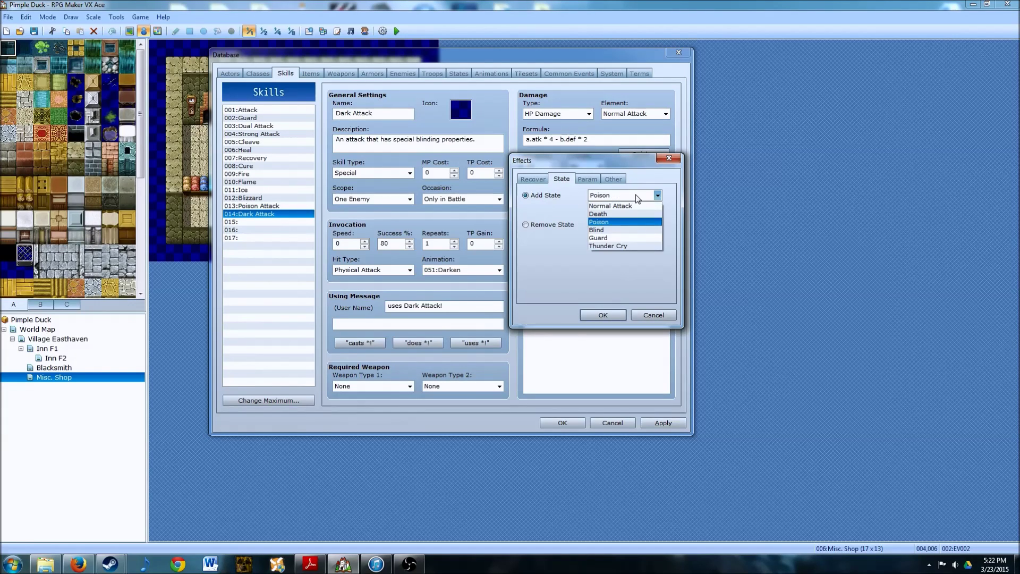
{"action": "left_click", "coordinate": [609, 228]}
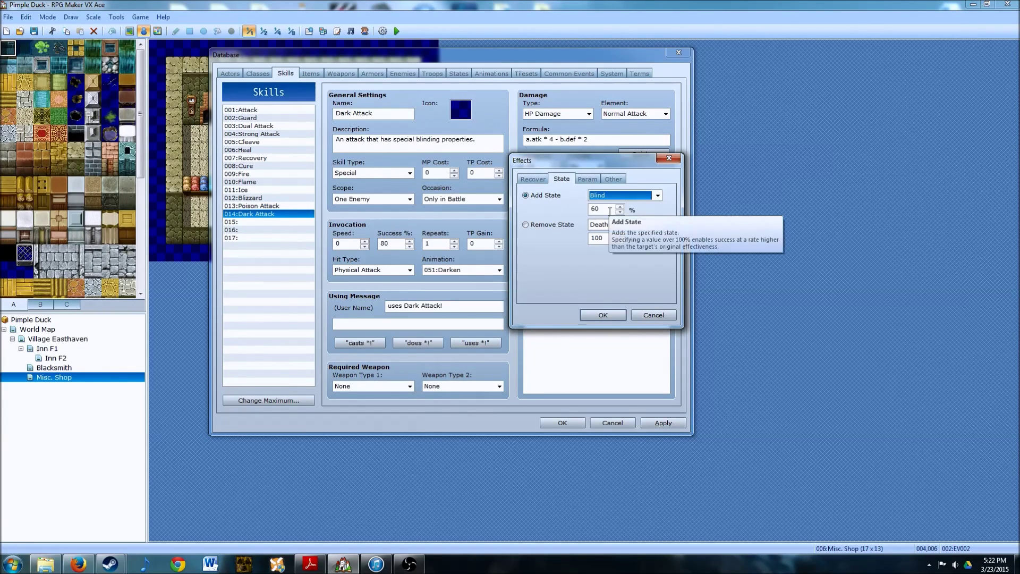
{"action": "left_click", "coordinate": [600, 316]}
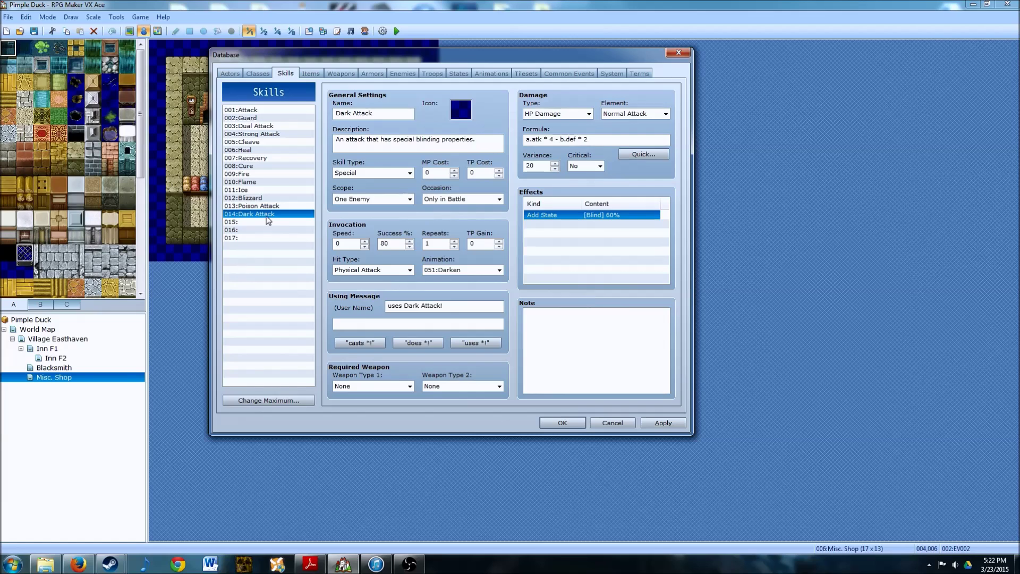
{"action": "left_click", "coordinate": [659, 421]}
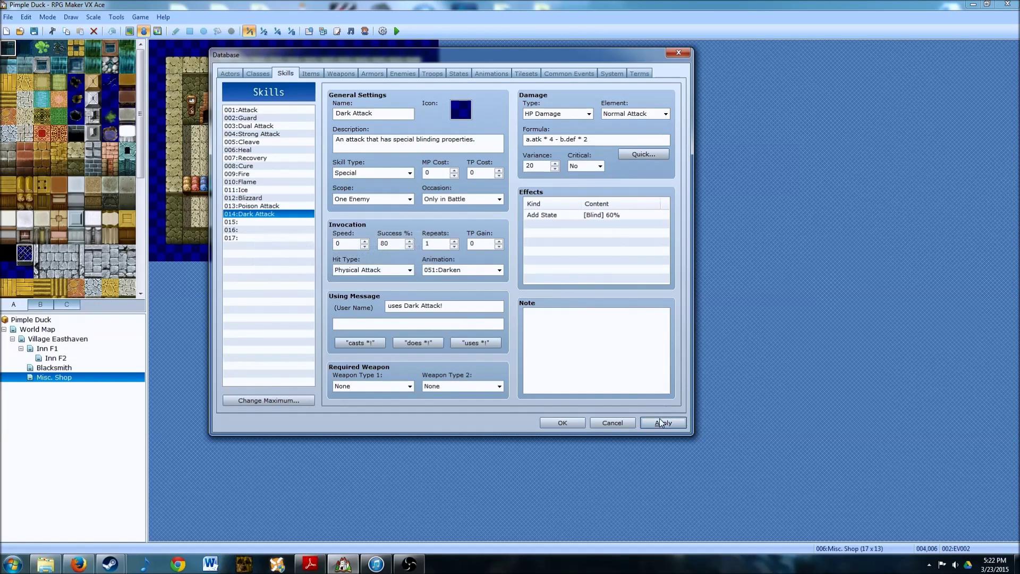
Step: Name skill 015 "Thunder Cry" and give it the ninth icon in the first row of the icon set
{"action": "left_click", "coordinate": [245, 222]}
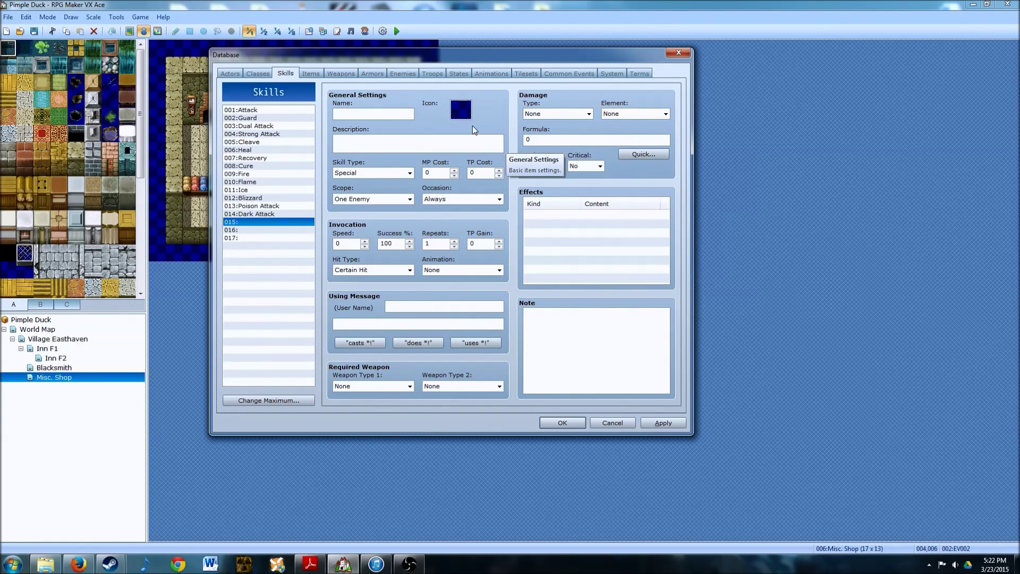
{"action": "left_click", "coordinate": [373, 114]}
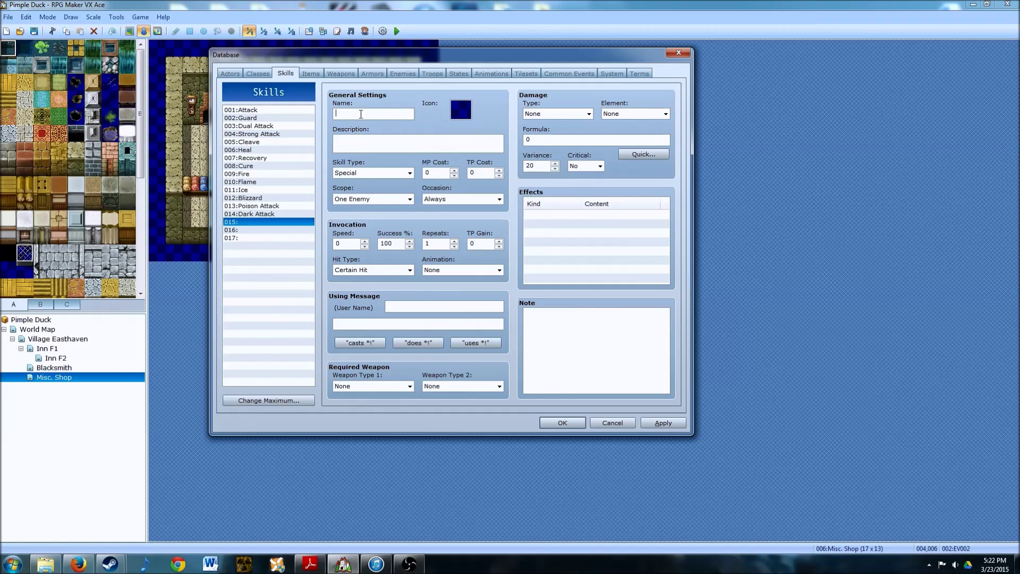
{"action": "type", "text": "Thud"}
{"action": "key", "text": "BackSpace"}
{"action": "type", "text": "nder Cry"}
{"action": "double_click", "coordinate": [461, 109]}
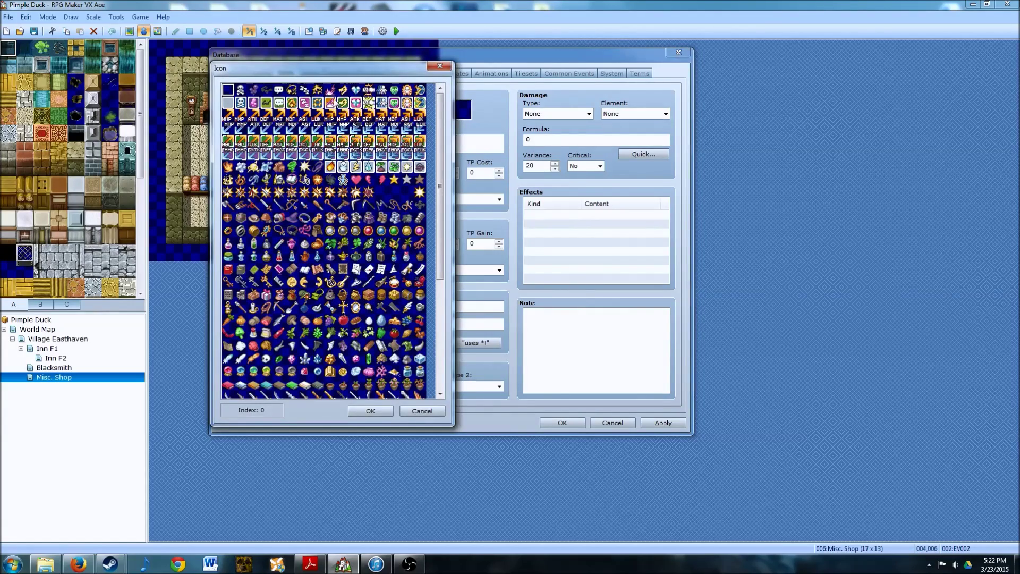
{"action": "left_click", "coordinate": [329, 91]}
{"action": "left_click", "coordinate": [371, 409]}
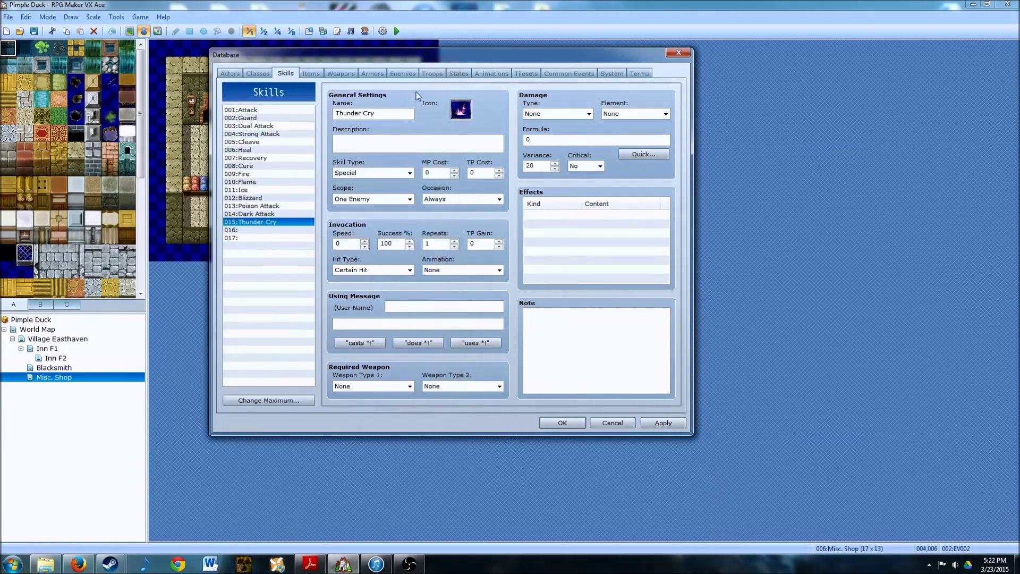
Step: Describe Thunder Cry over two lines as "A furious warcry bestowed upon the user by the legendary warrior Udrai."
{"action": "left_click", "coordinate": [399, 138]}
{"action": "type", "text": "A furious"}
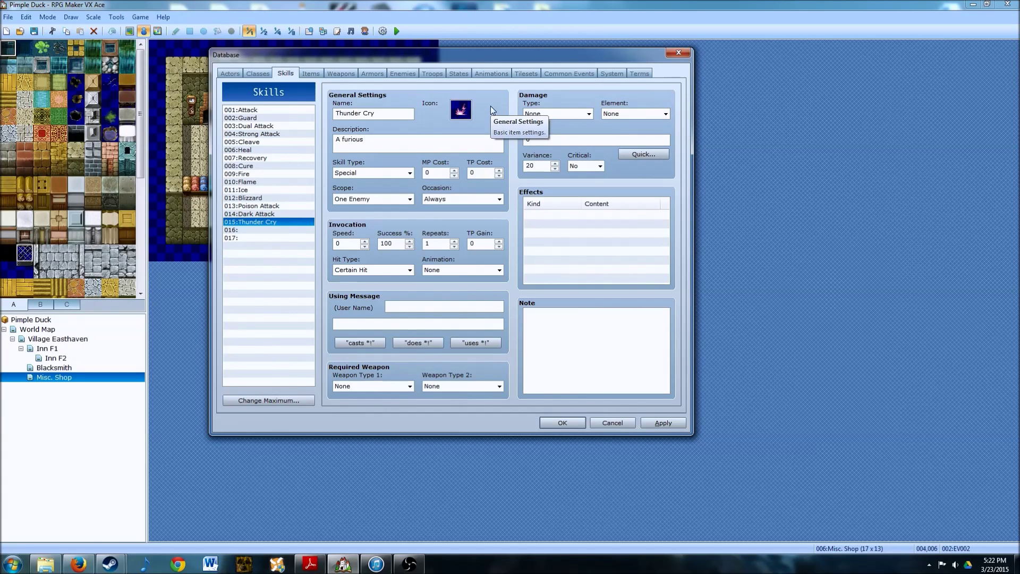
{"action": "type", "text": " warcry bestowed upon the user by the"}
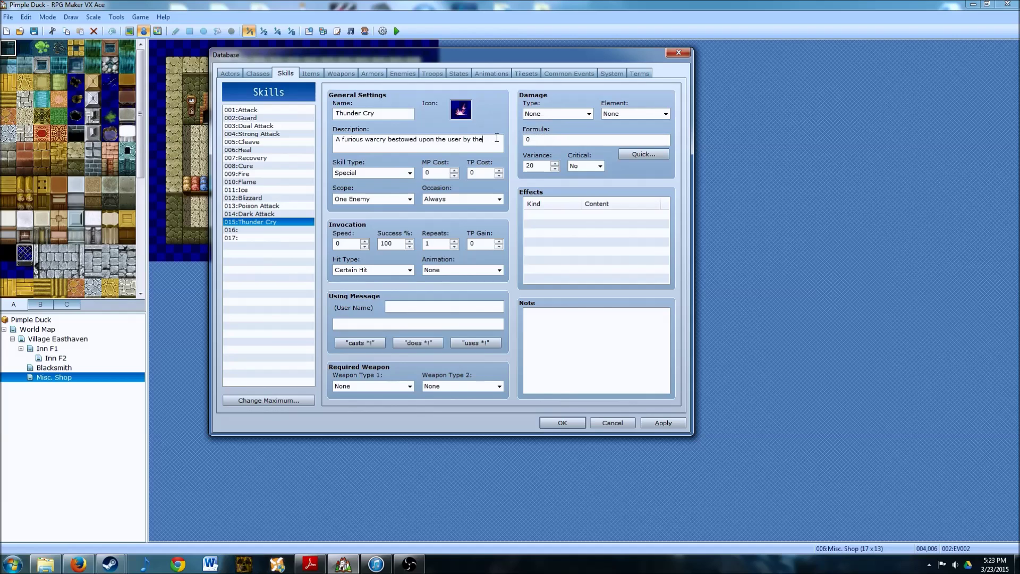
{"action": "key", "text": "Return"}
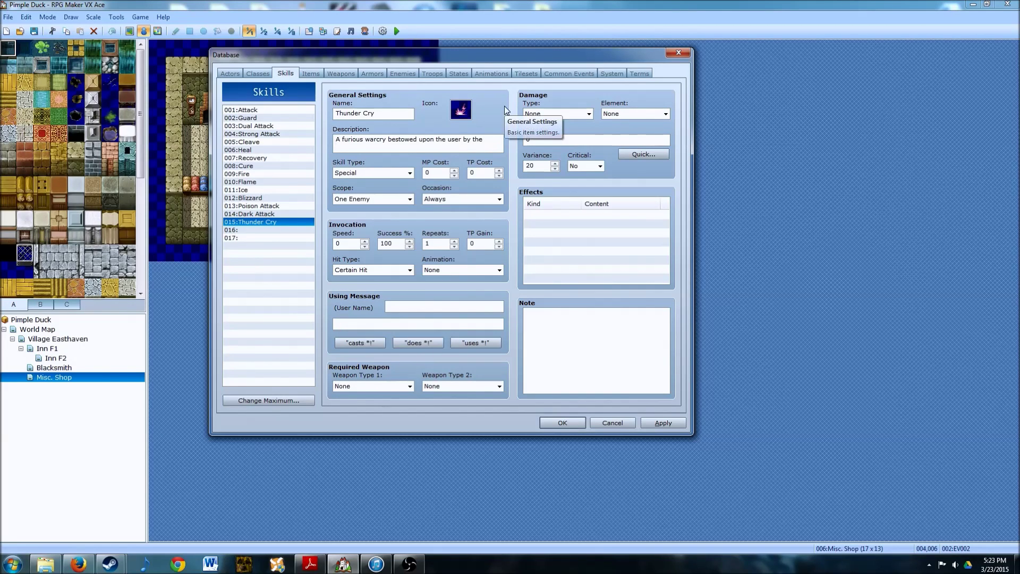
{"action": "type", "text": "legendary warrior Udrai."}
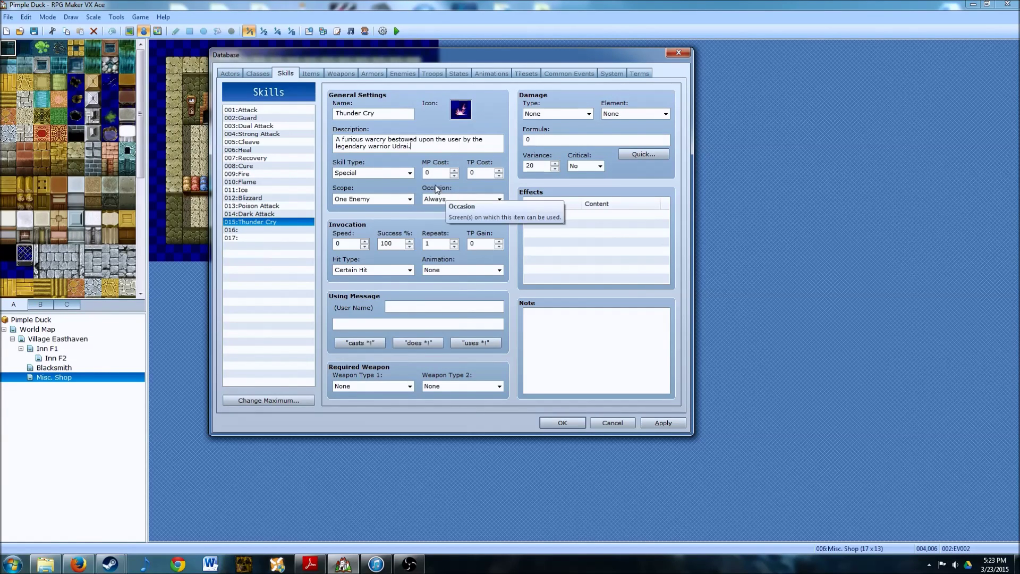
Step: Set Thunder Cry's scope to The User and its occasion to Only in Battle
{"action": "left_click", "coordinate": [410, 198]}
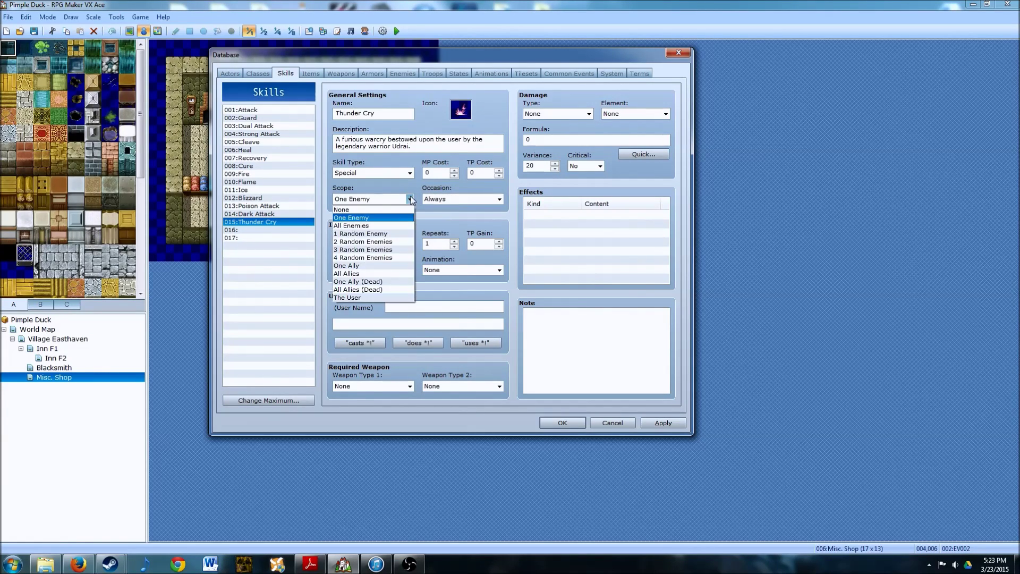
{"action": "left_click", "coordinate": [355, 297]}
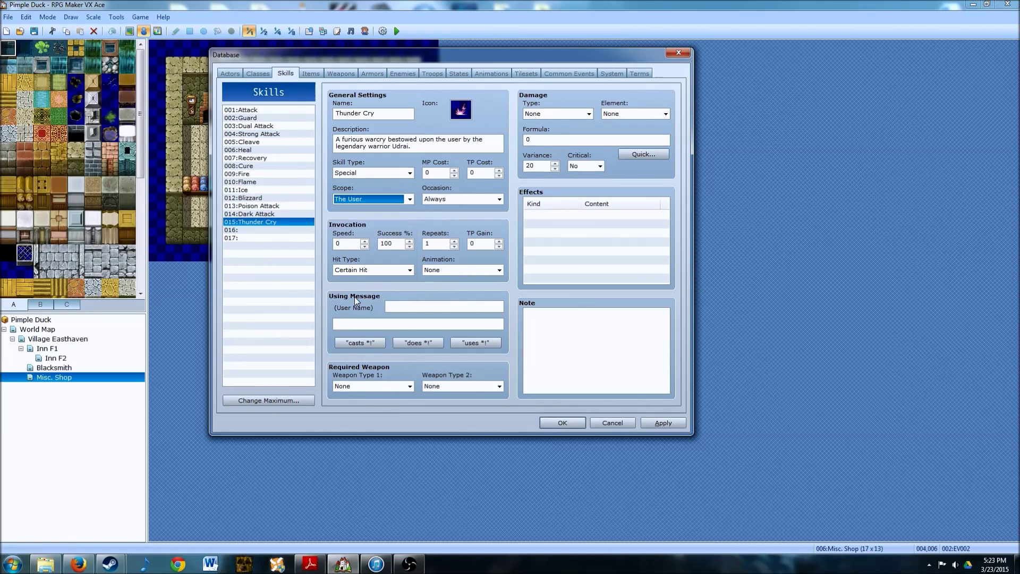
{"action": "left_click", "coordinate": [481, 199]}
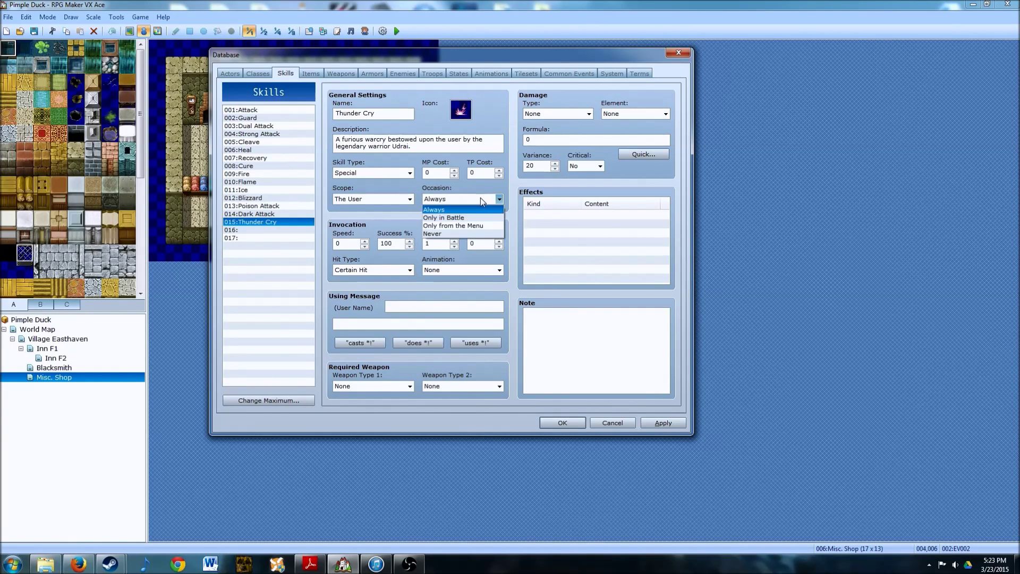
{"action": "left_click", "coordinate": [458, 217]}
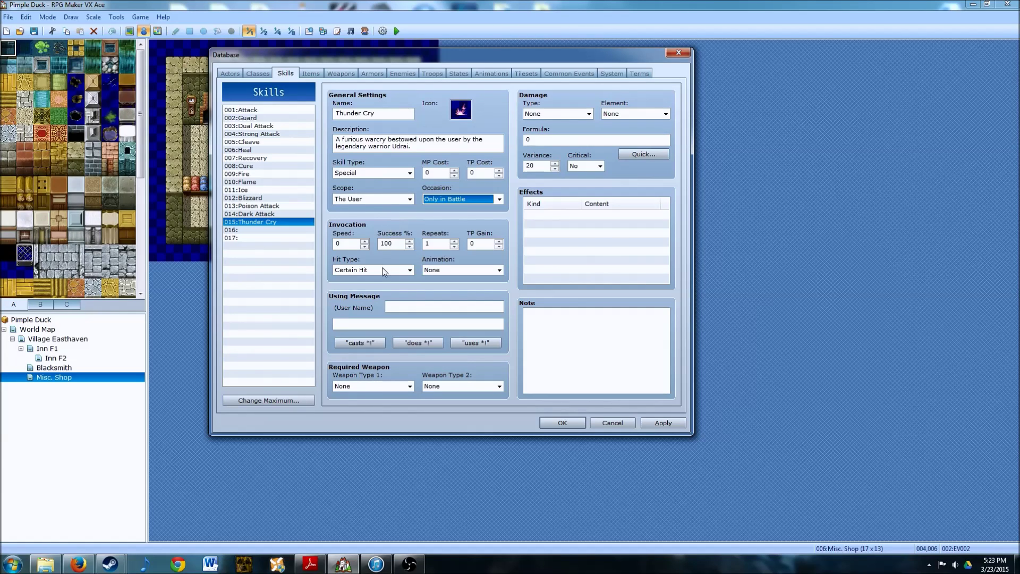
Step: Give Thunder Cry the 034:Shout animation and the using message "uses Thunder Cry!"
{"action": "mouse_move", "coordinate": [384, 272]}
{"action": "left_click", "coordinate": [497, 270]}
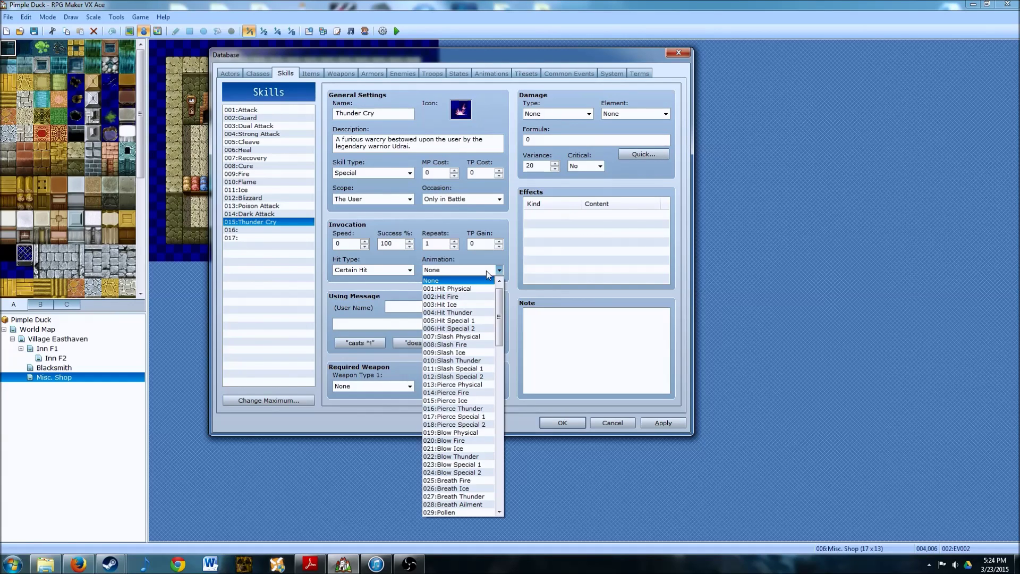
{"action": "scroll", "coordinate": [465, 367], "scroll_direction": "down", "scroll_amount": 3}
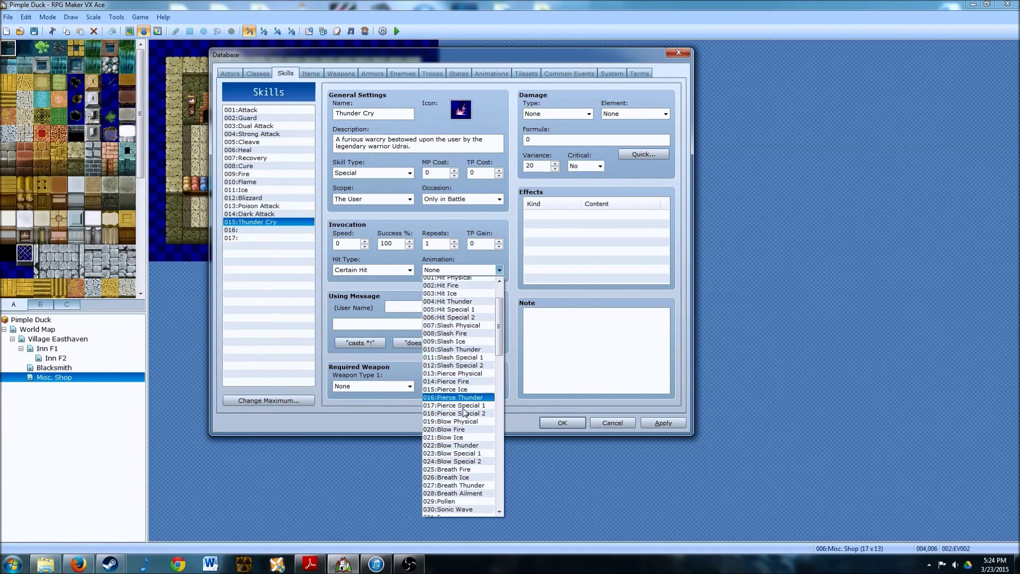
{"action": "left_click", "coordinate": [458, 470]}
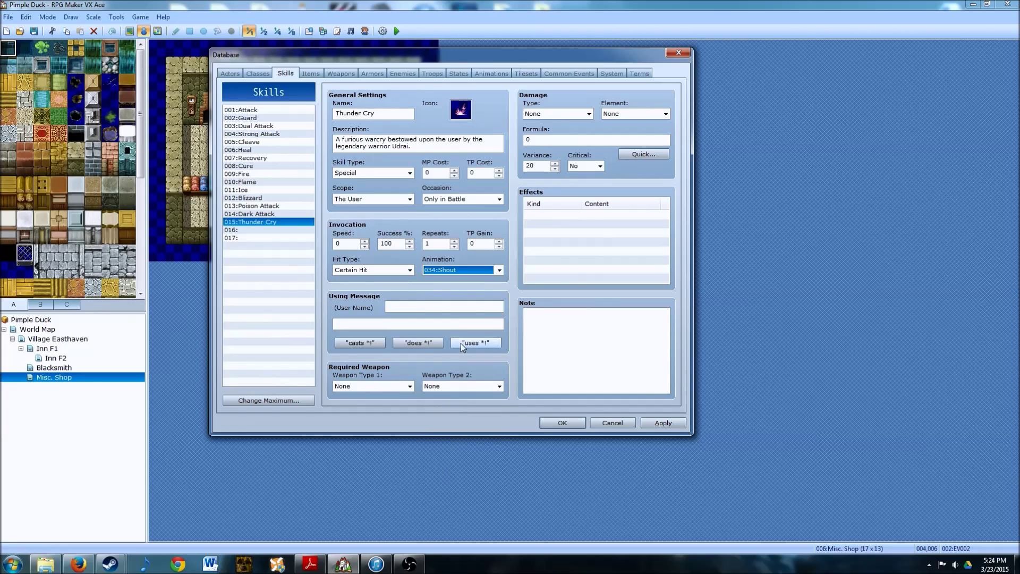
{"action": "left_click", "coordinate": [420, 306]}
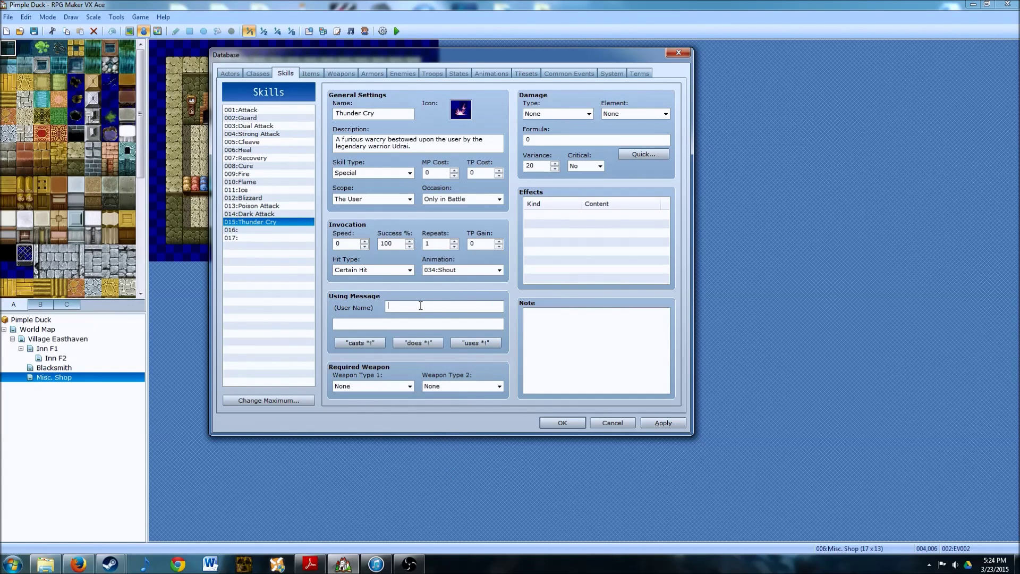
{"action": "type", "text": "uses Thunder Cry!"}
Step: Keep Thunder Cry's damage type at None and clear its damage variance to 0
{"action": "left_click", "coordinate": [566, 115]}
{"action": "left_click", "coordinate": [566, 117]}
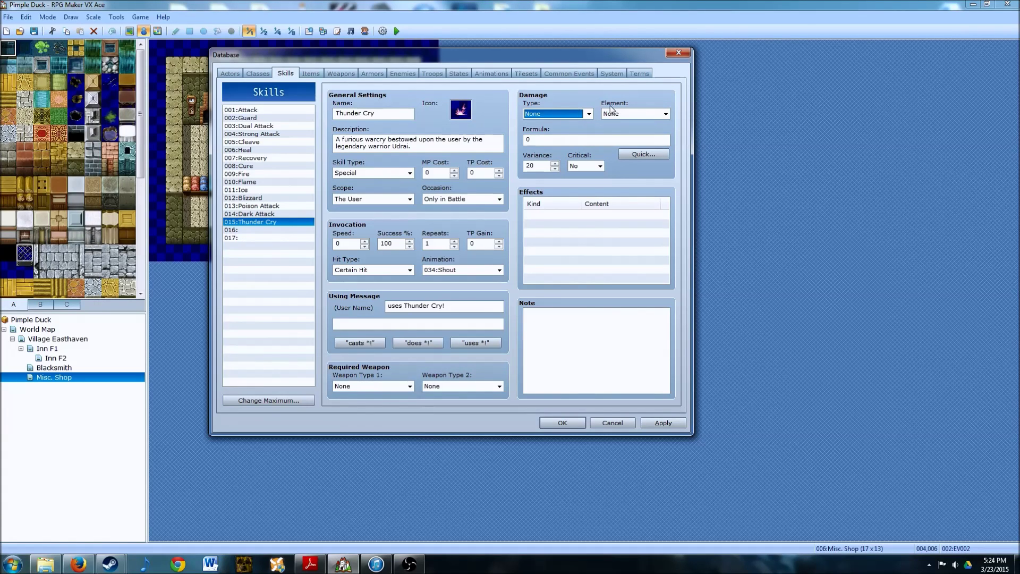
{"action": "double_click", "coordinate": [542, 166]}
{"action": "key", "text": "BackSpace"}
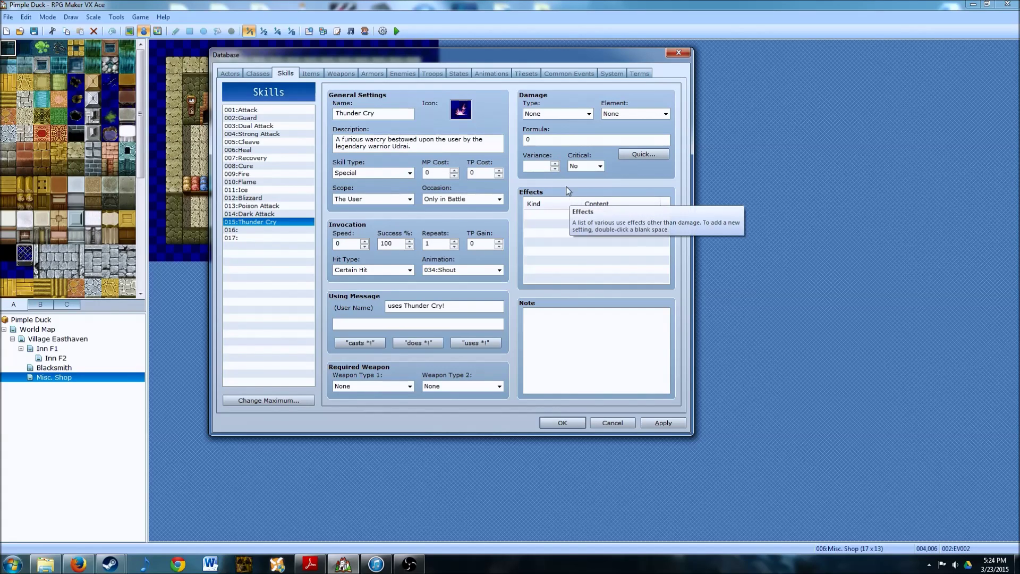
Step: Add an effect to Thunder Cry that adds the Thunder Cry state at 100%, and apply the database changes
{"action": "left_click", "coordinate": [560, 214]}
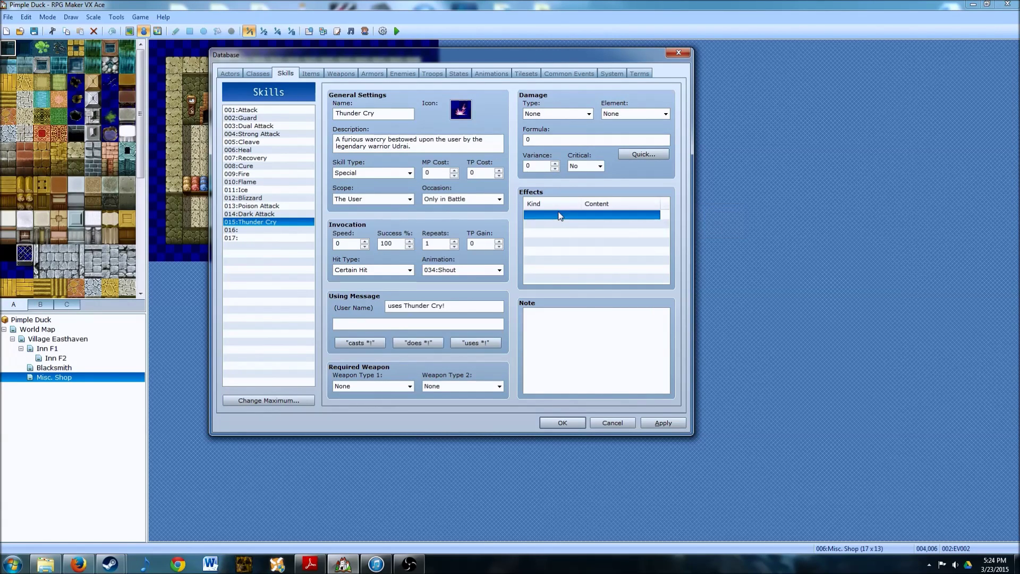
{"action": "double_click", "coordinate": [560, 215]}
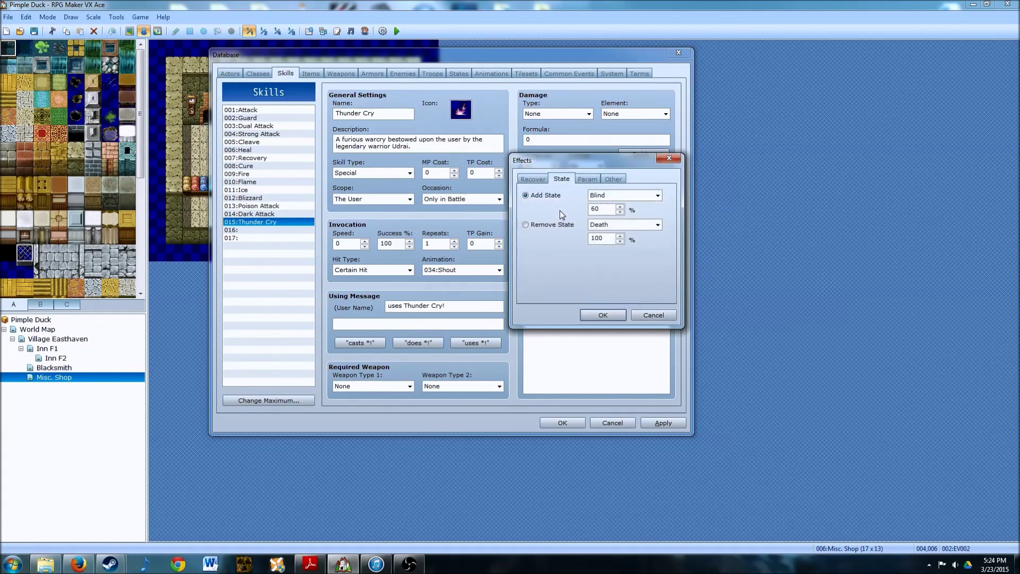
{"action": "left_click", "coordinate": [632, 195]}
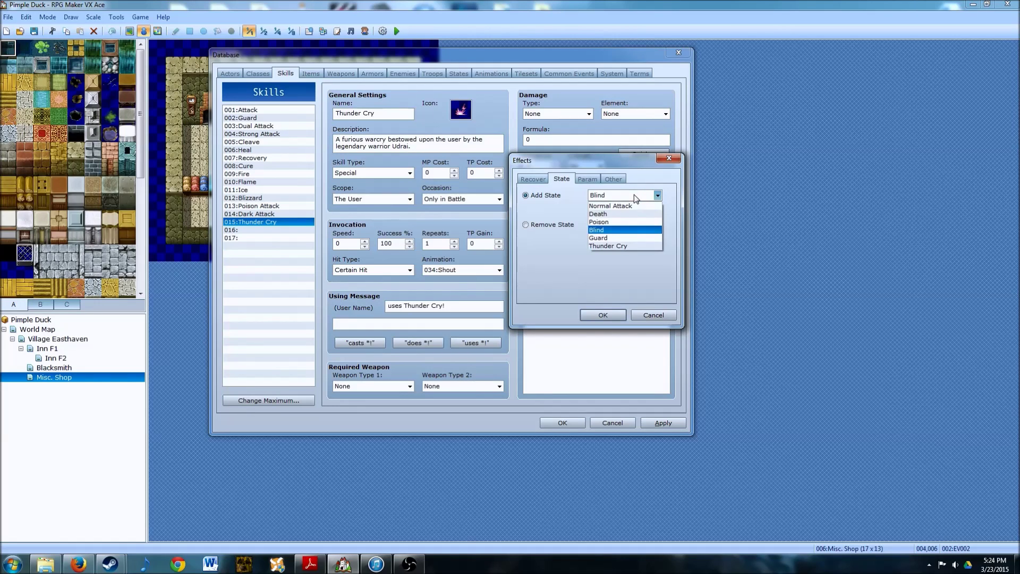
{"action": "left_click", "coordinate": [616, 245]}
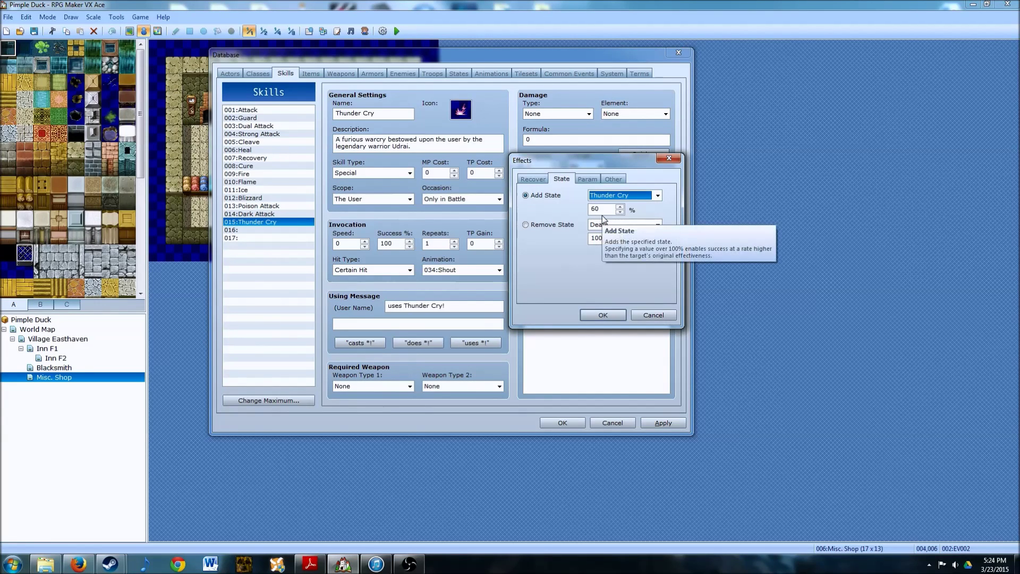
{"action": "key", "text": "Tab"}
{"action": "key", "text": "BackSpace"}
{"action": "type", "text": "100"}
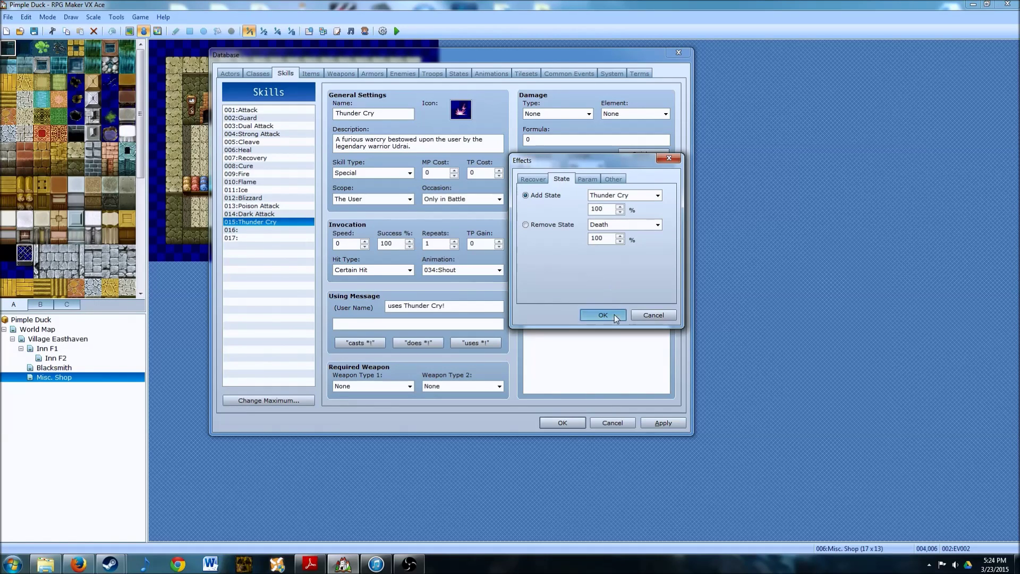
{"action": "left_click", "coordinate": [614, 314]}
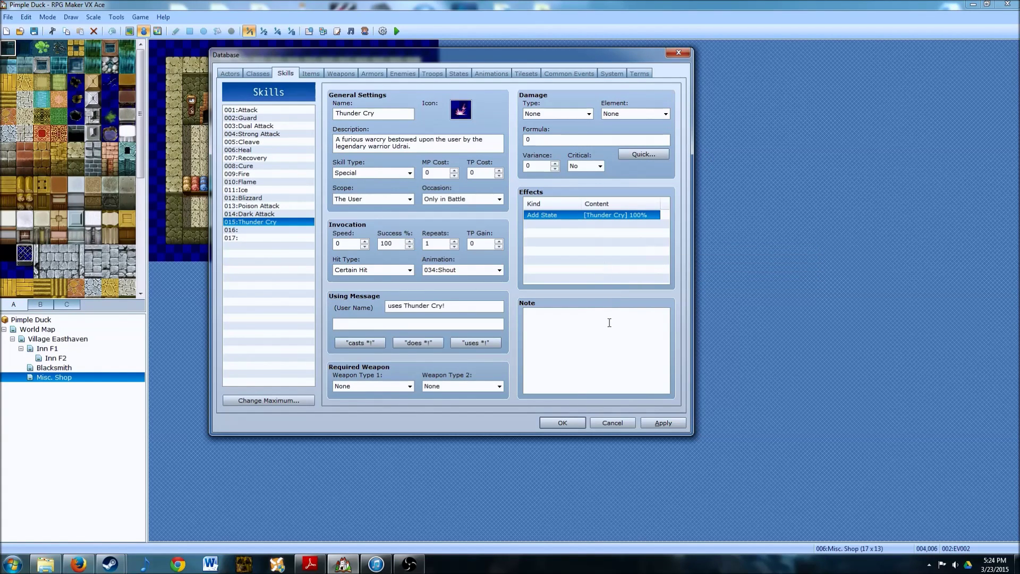
{"action": "left_click", "coordinate": [657, 423]}
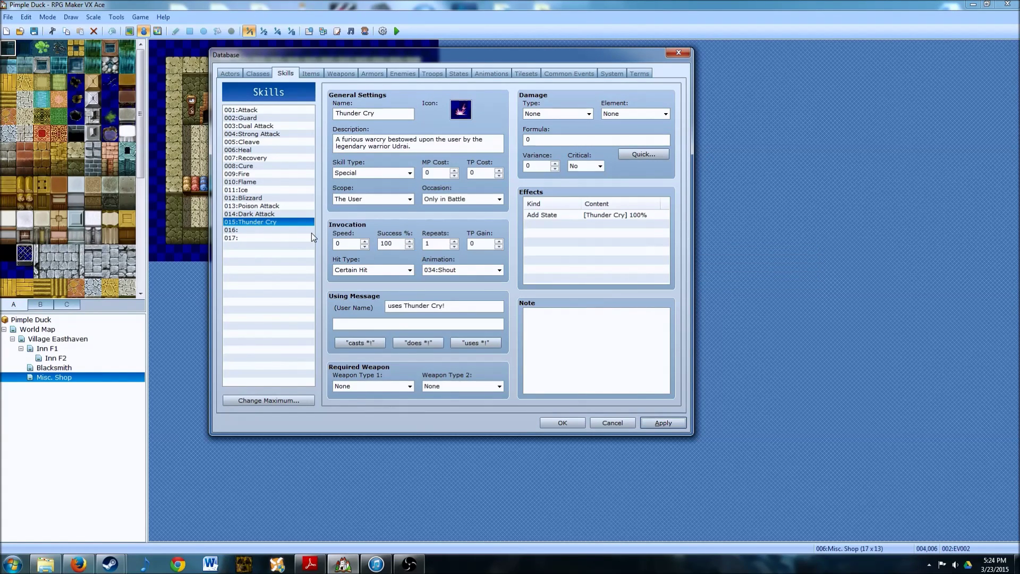
{"action": "left_click", "coordinate": [250, 230]}
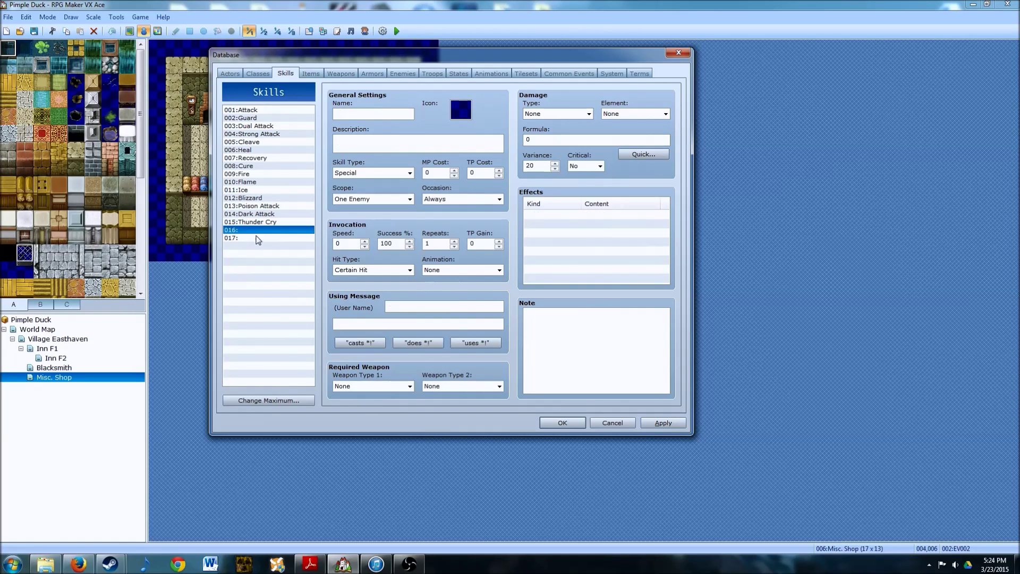
{"action": "left_click", "coordinate": [258, 237]}
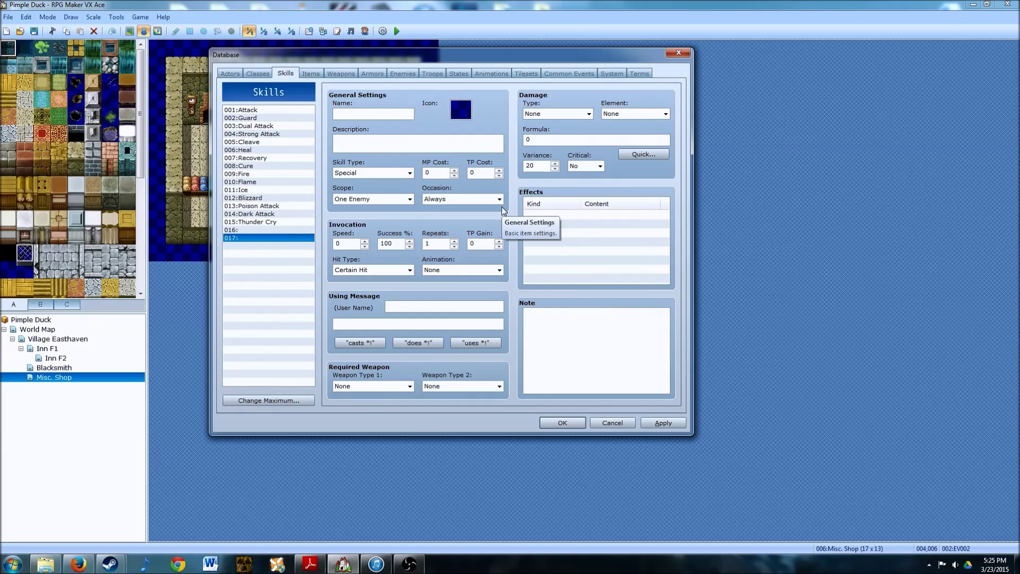
Step: Reduce the maximum number of classes to 1, keeping only the Soldier class
{"action": "left_click", "coordinate": [256, 74]}
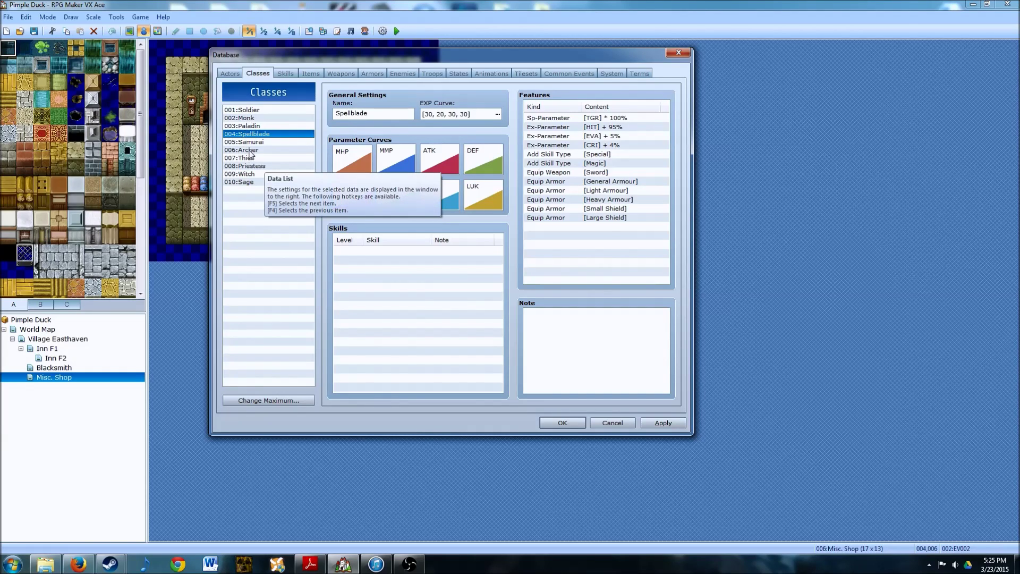
{"action": "left_click", "coordinate": [248, 111]}
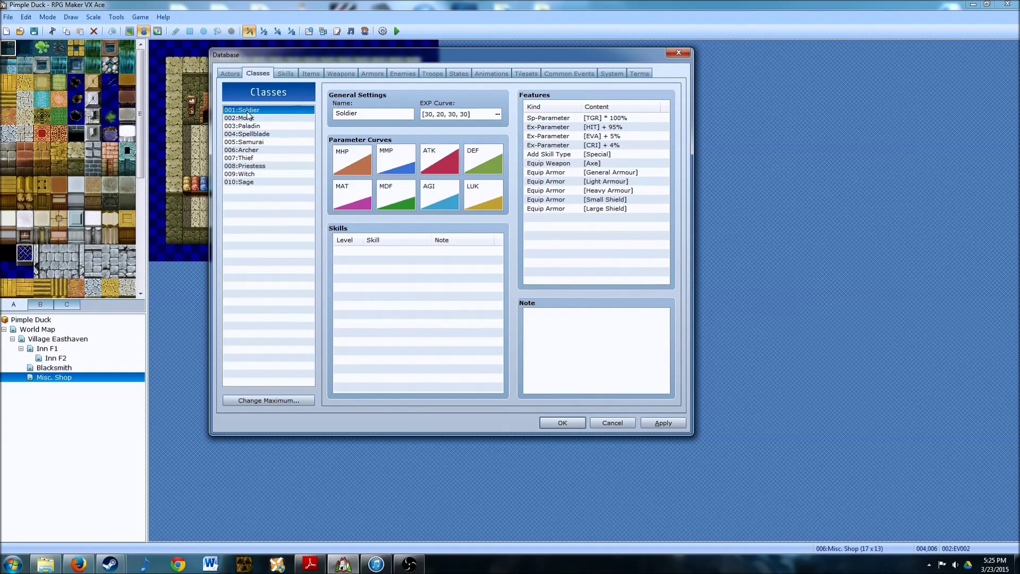
{"action": "left_click", "coordinate": [281, 401]}
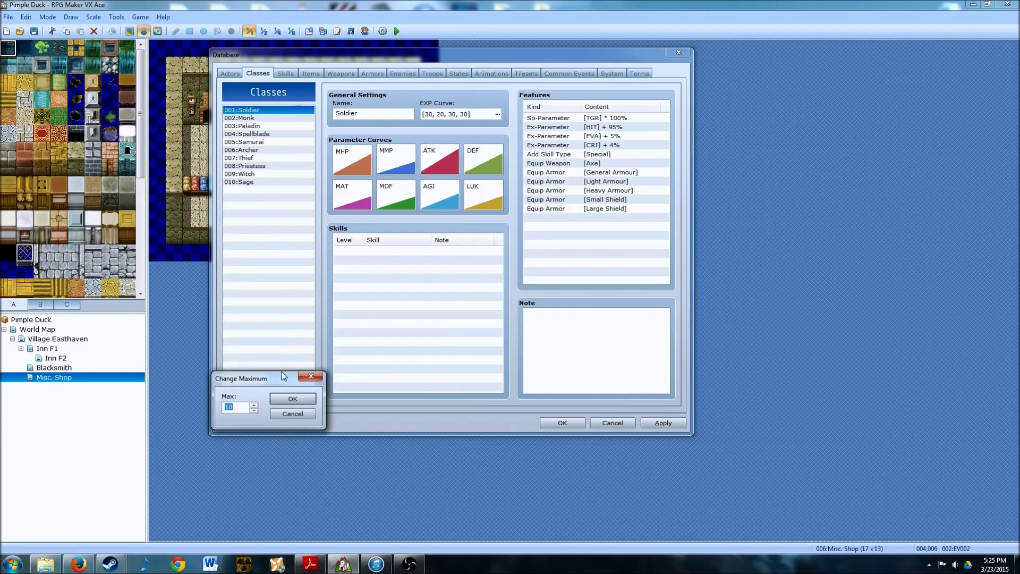
{"action": "type", "text": "1"}
{"action": "left_click", "coordinate": [292, 398]}
Step: Raise the maximum number of classes to 4 to get empty slots after Soldier
{"action": "left_click", "coordinate": [268, 401]}
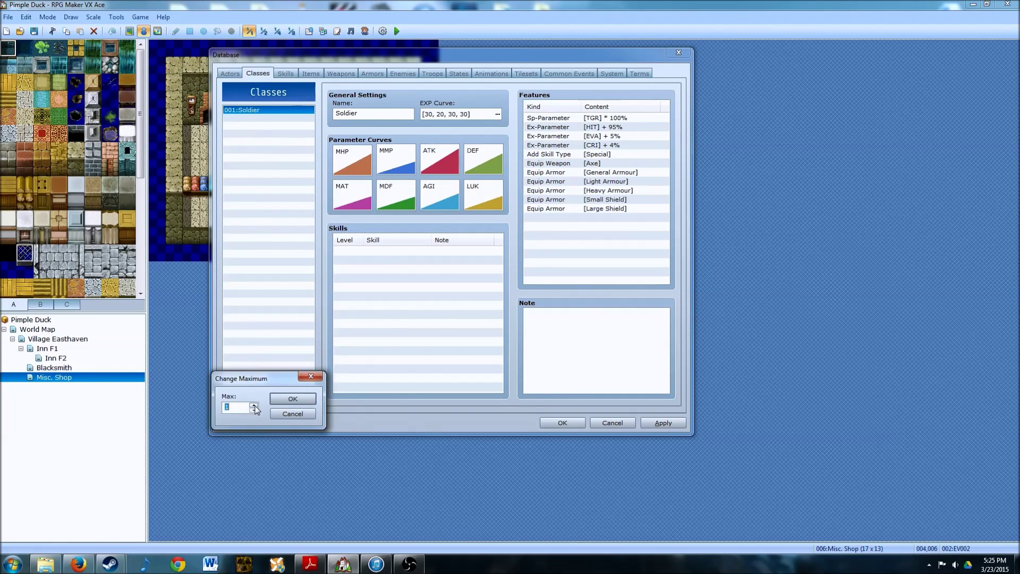
{"action": "left_click", "coordinate": [255, 405]}
{"action": "left_click", "coordinate": [254, 405]}
{"action": "left_click", "coordinate": [254, 406]}
{"action": "left_click", "coordinate": [293, 399]}
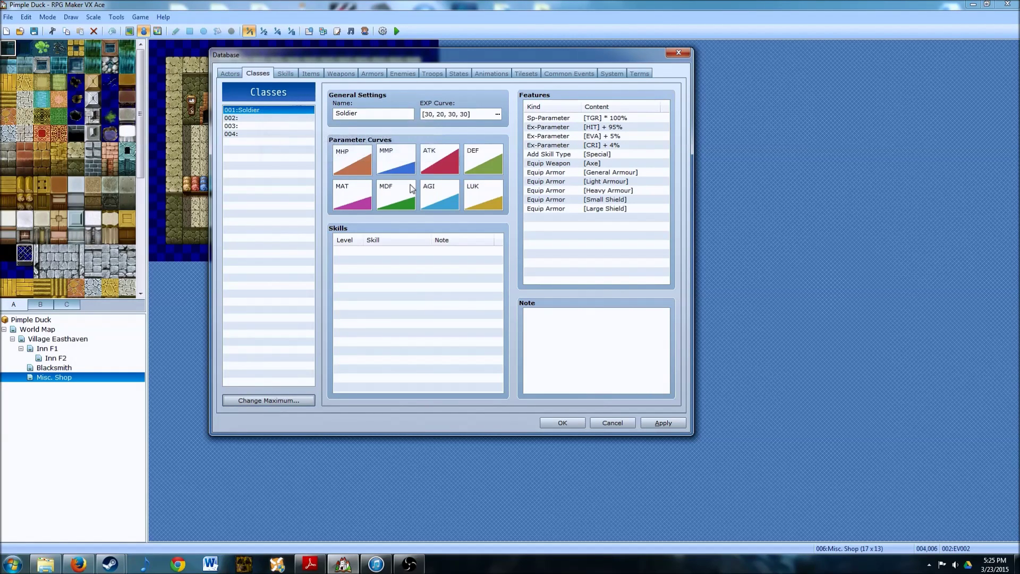
Step: Open the Soldier's EXP curve and examine its To Next Level and Total experience tables
{"action": "mouse_move", "coordinate": [410, 189]}
{"action": "double_click", "coordinate": [362, 115]}
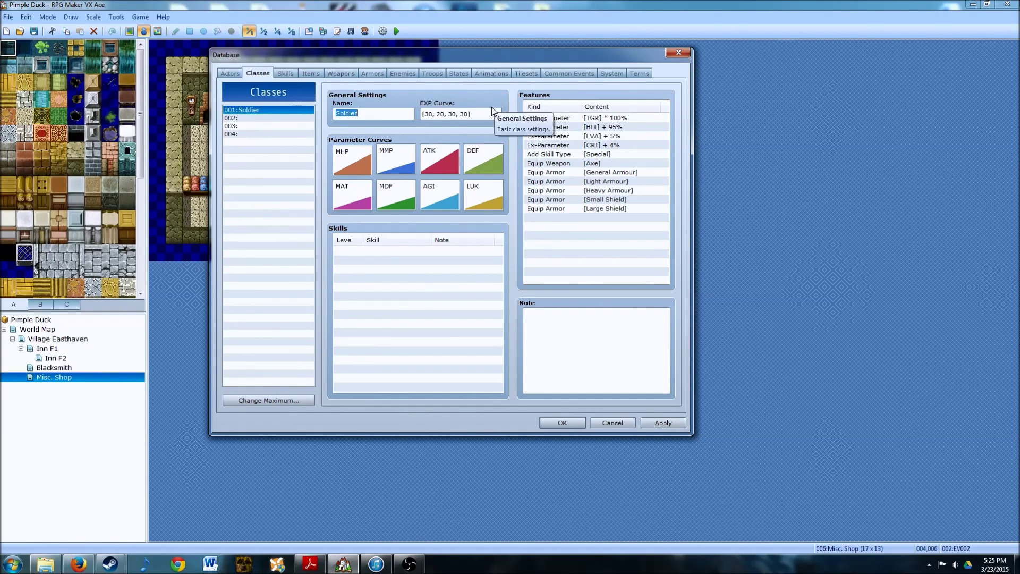
{"action": "left_click", "coordinate": [476, 114]}
{"action": "double_click", "coordinate": [475, 113]}
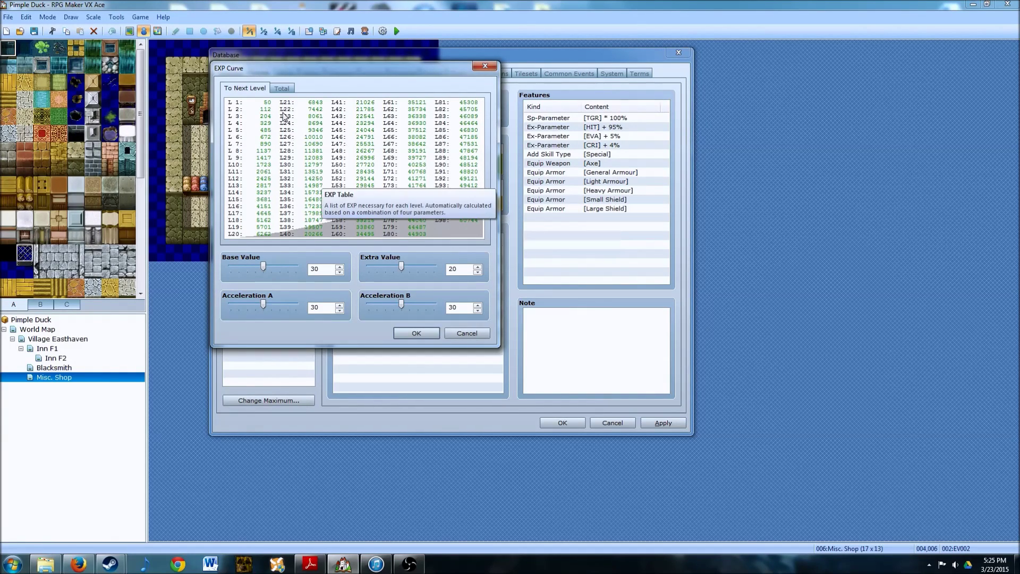
{"action": "left_click", "coordinate": [279, 89]}
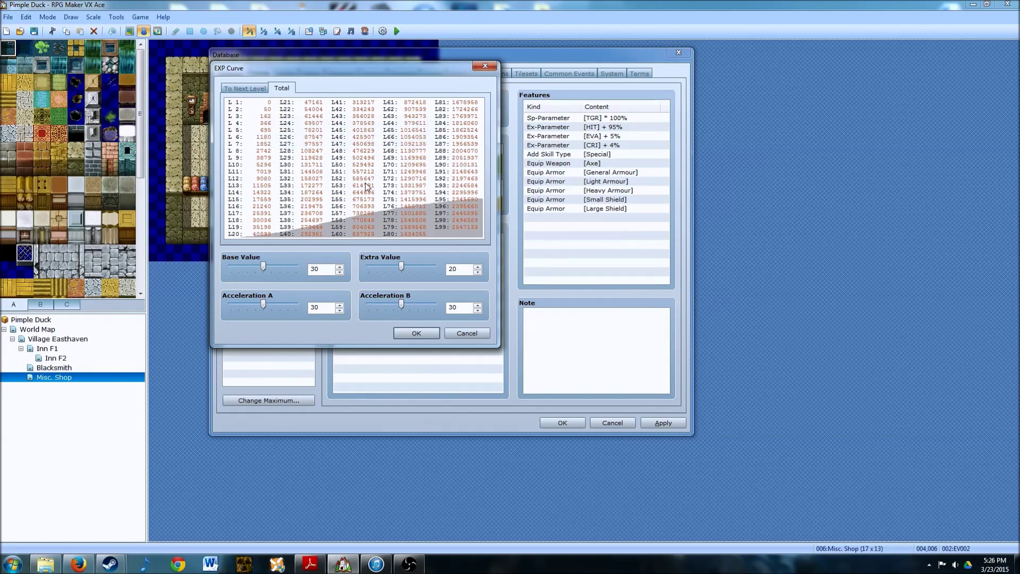
{"action": "left_click", "coordinate": [239, 89]}
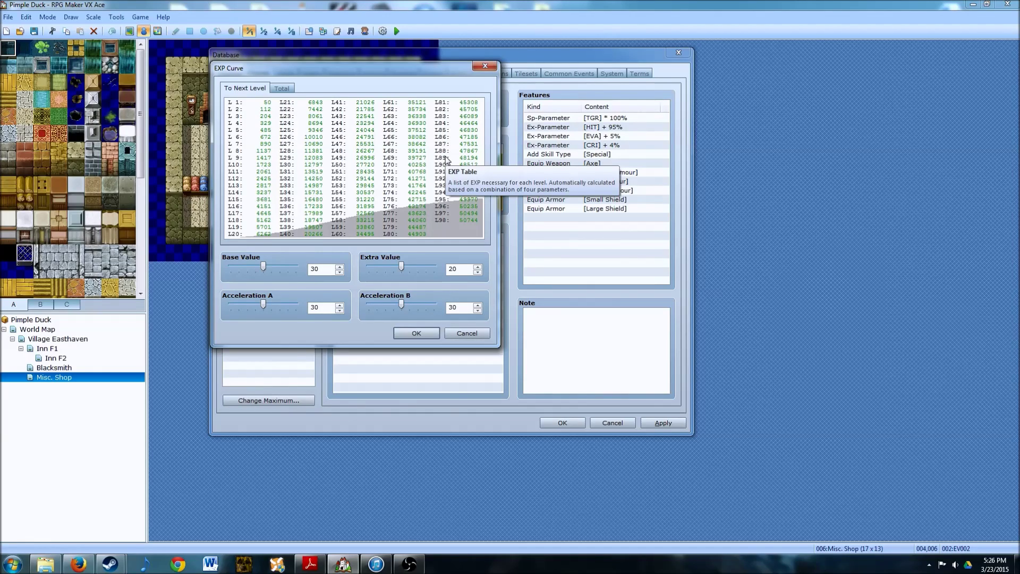
{"action": "left_click_drag", "start_coordinate": [357, 68], "coordinate": [410, 86]}
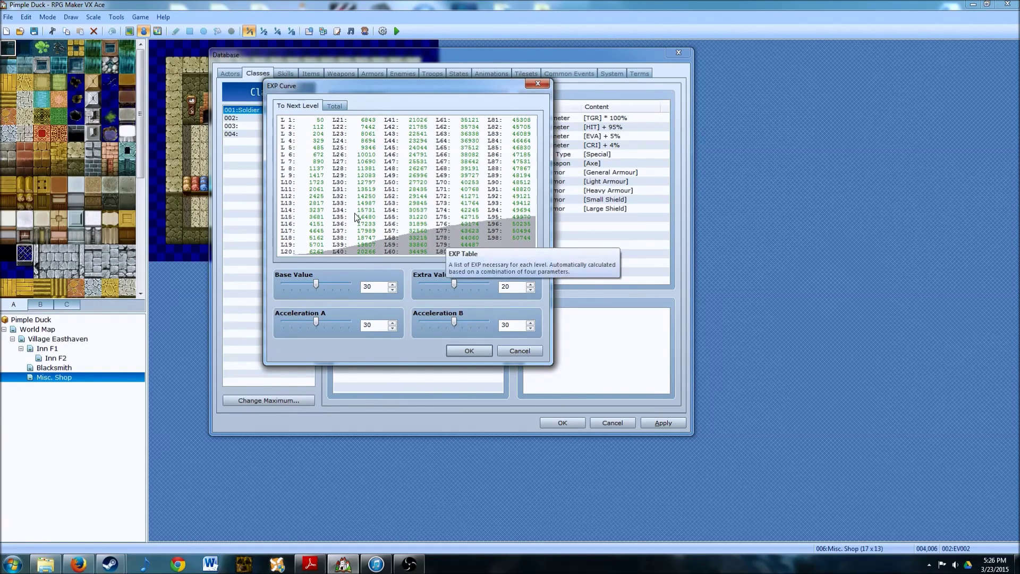
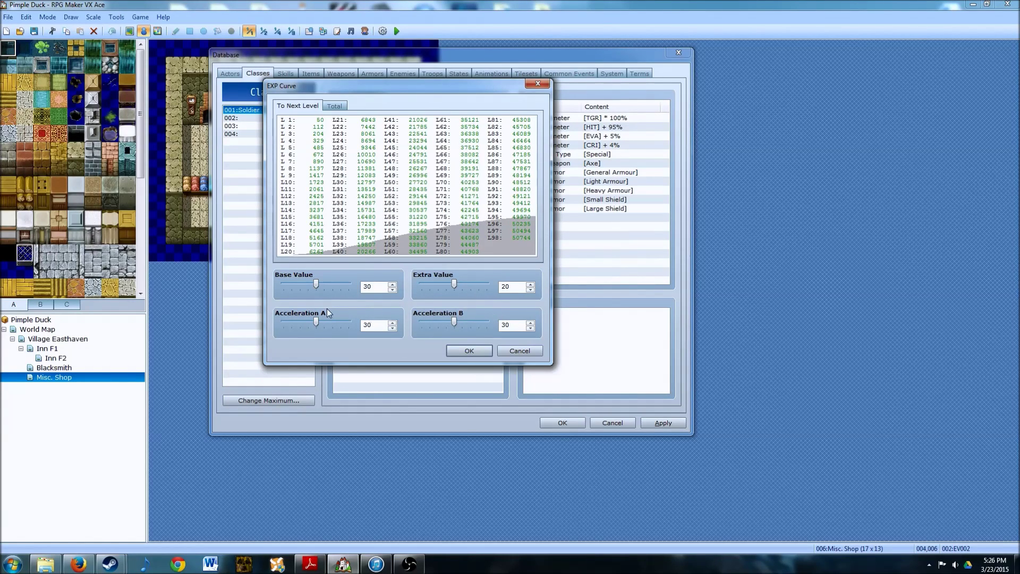
Step: Try changing the Extra Value of the Soldier's EXP curve and return it to 20
{"action": "left_click", "coordinate": [531, 284]}
{"action": "left_click", "coordinate": [531, 284]}
{"action": "left_click", "coordinate": [530, 290]}
{"action": "left_click", "coordinate": [531, 289]}
{"action": "left_click", "coordinate": [531, 289]}
Step: Raise Acceleration A of the Soldier's EXP curve to 34
{"action": "left_click", "coordinate": [392, 323]}
{"action": "left_click", "coordinate": [392, 322]}
{"action": "left_click", "coordinate": [393, 322]}
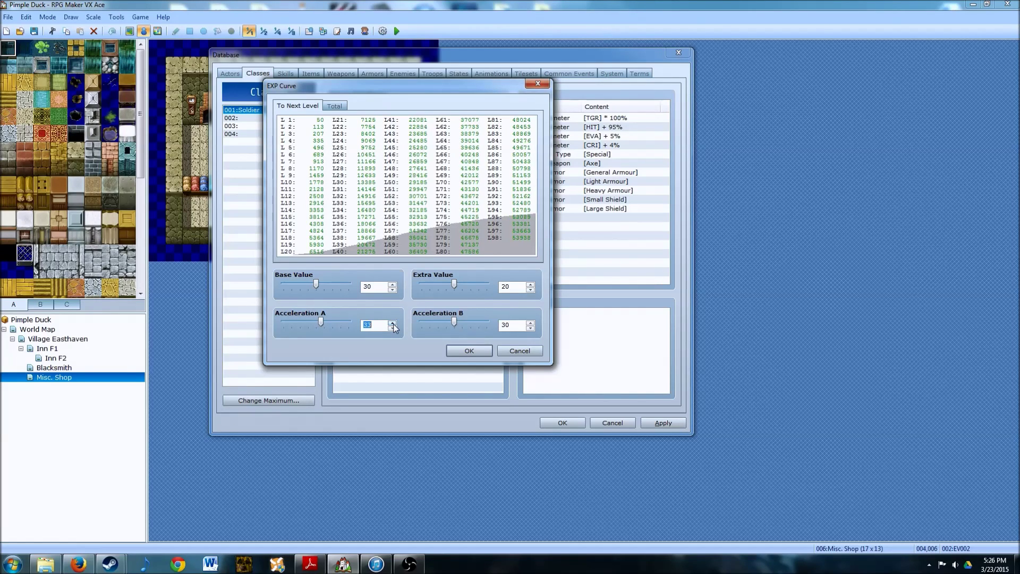
{"action": "left_click", "coordinate": [392, 322]}
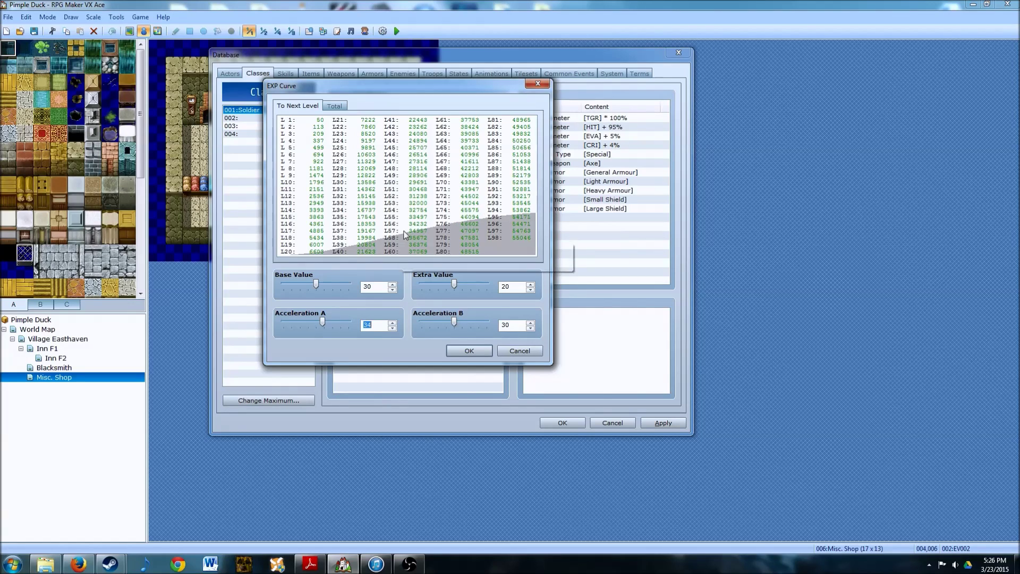
Step: Raise Acceleration B of the Soldier's EXP curve to 39
{"action": "left_click", "coordinate": [530, 322]}
{"action": "left_click", "coordinate": [530, 322]}
{"action": "left_click", "coordinate": [530, 322]}
{"action": "left_click", "coordinate": [530, 322]}
{"action": "left_click", "coordinate": [530, 322]}
{"action": "left_click", "coordinate": [530, 322]}
{"action": "left_click", "coordinate": [530, 322]}
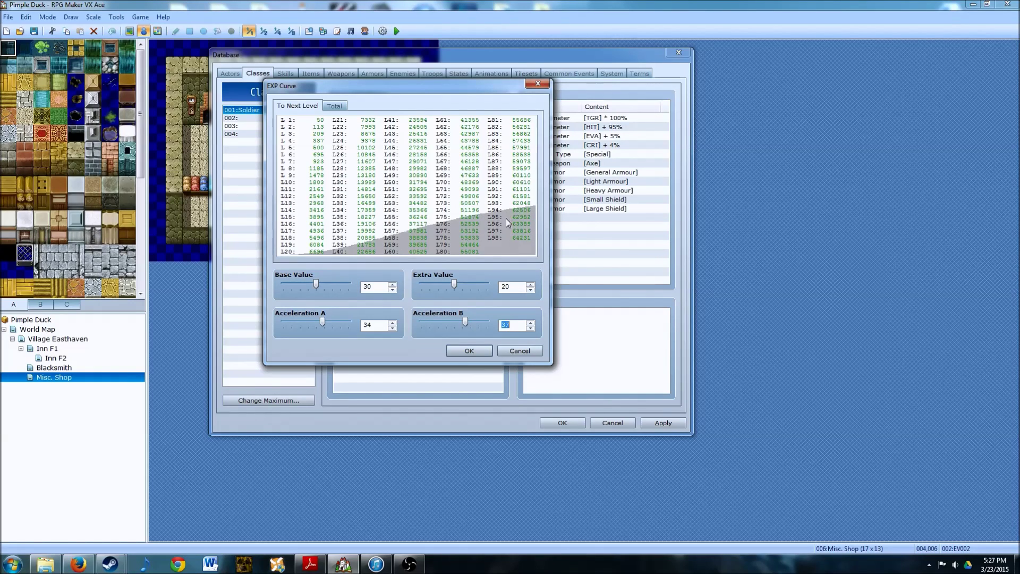
{"action": "left_click", "coordinate": [530, 323]}
{"action": "left_click", "coordinate": [530, 323]}
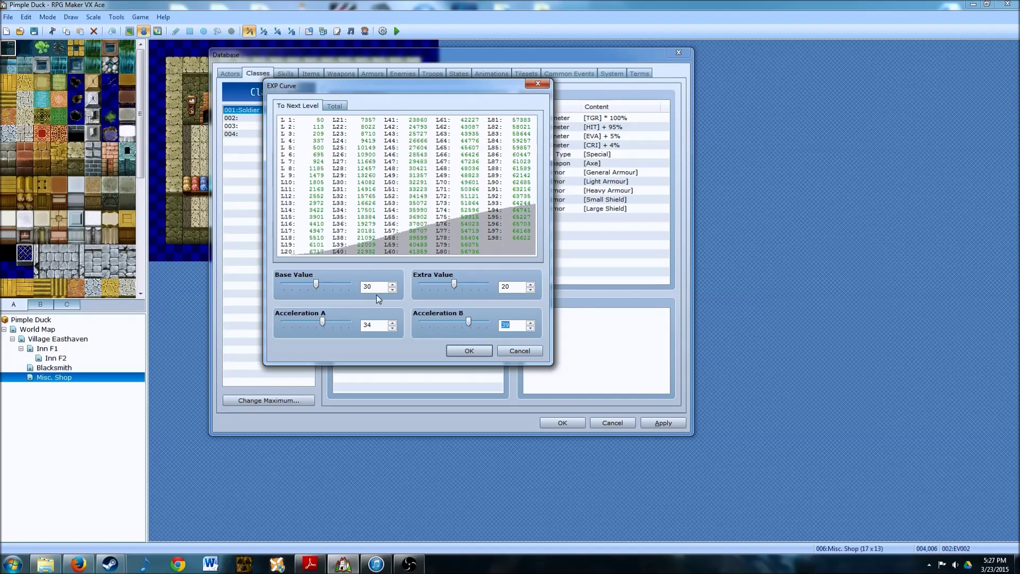
Step: Reset Acceleration A and Acceleration B of the Soldier's EXP curve to 30 and accept the curve
{"action": "double_click", "coordinate": [370, 324]}
{"action": "type", "text": "030"}
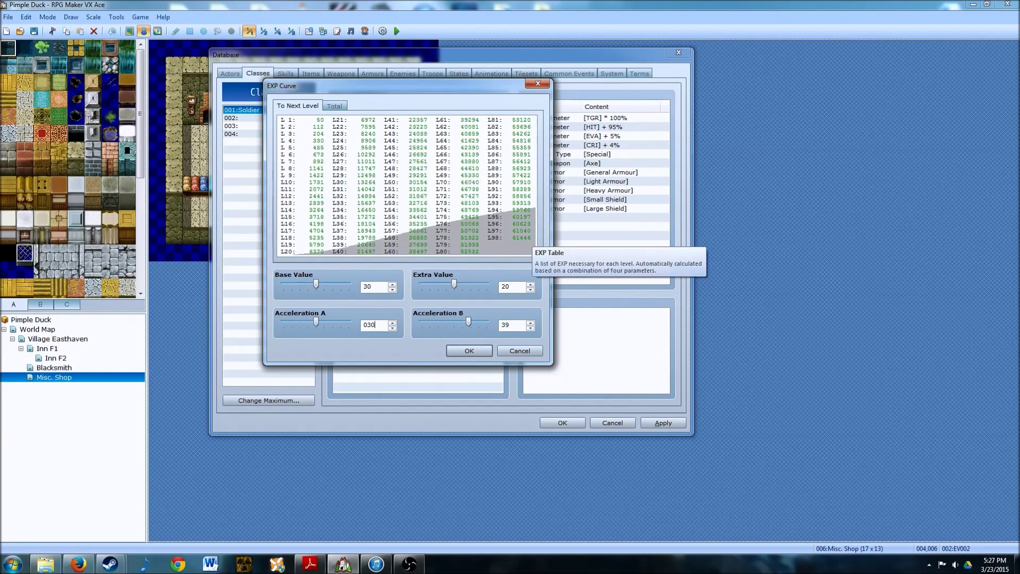
{"action": "key", "text": "BackSpace"}
{"action": "key", "text": "BackSpace"}
{"action": "key", "text": "BackSpace"}
{"action": "type", "text": "30"}
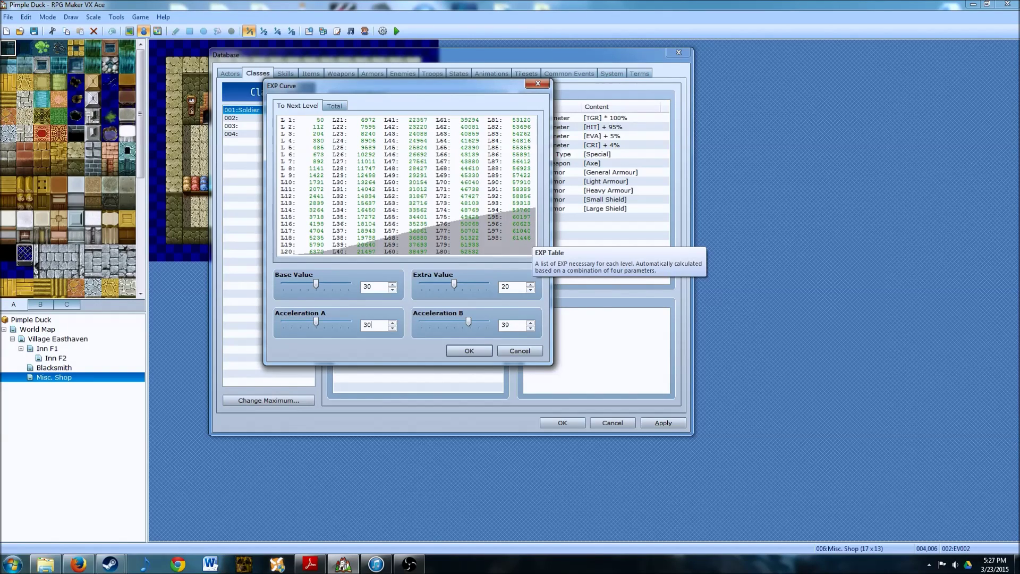
{"action": "double_click", "coordinate": [517, 322]}
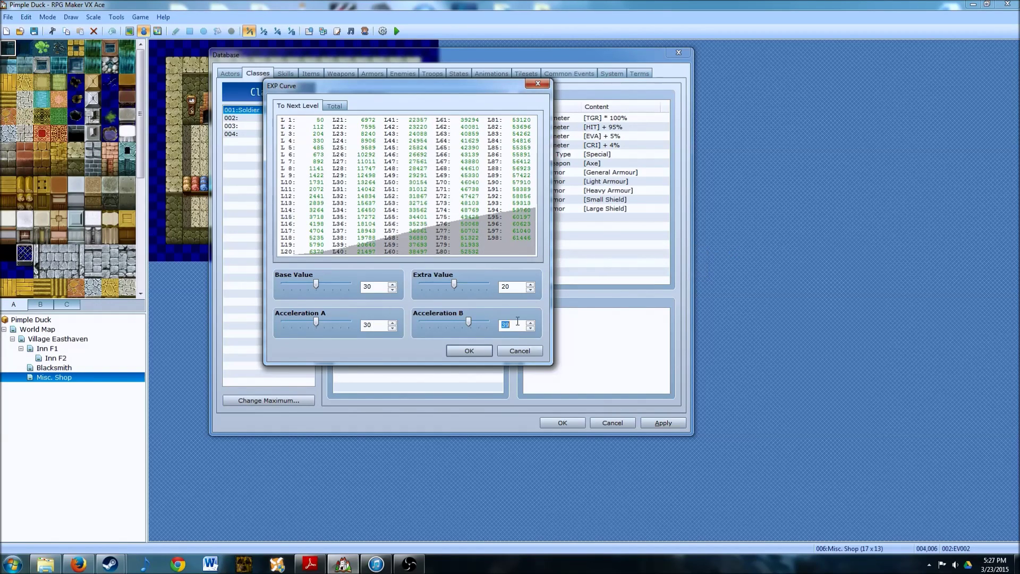
{"action": "type", "text": "30"}
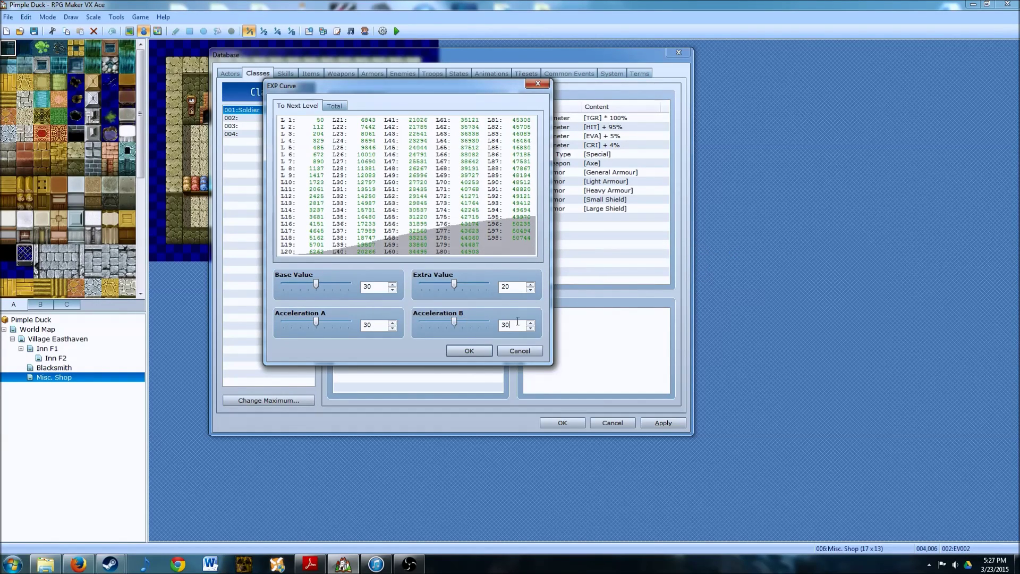
{"action": "left_click", "coordinate": [470, 349]}
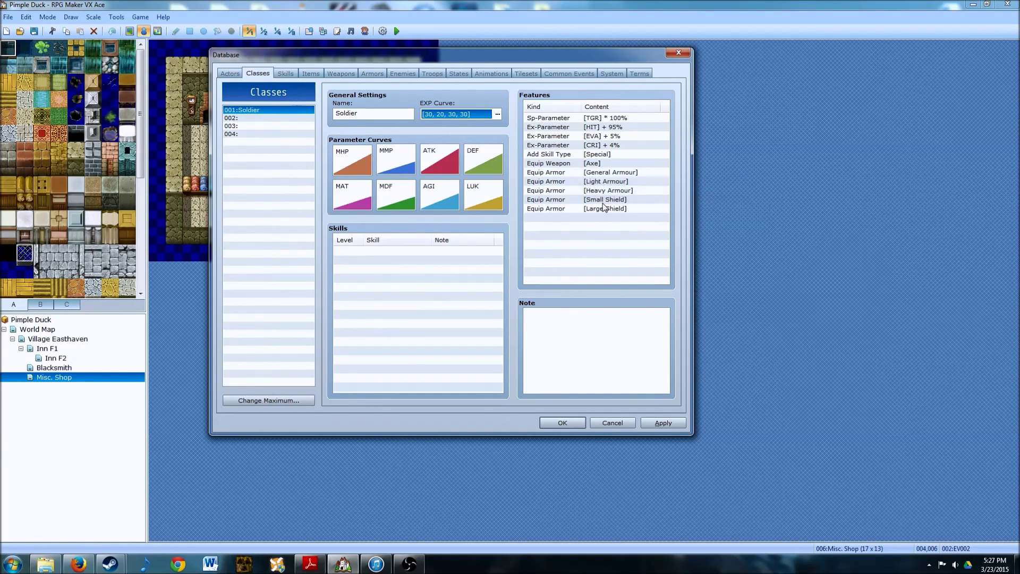
Step: Delete the General Armour and Light Armour equip features from the Soldier class
{"action": "left_click", "coordinate": [606, 156]}
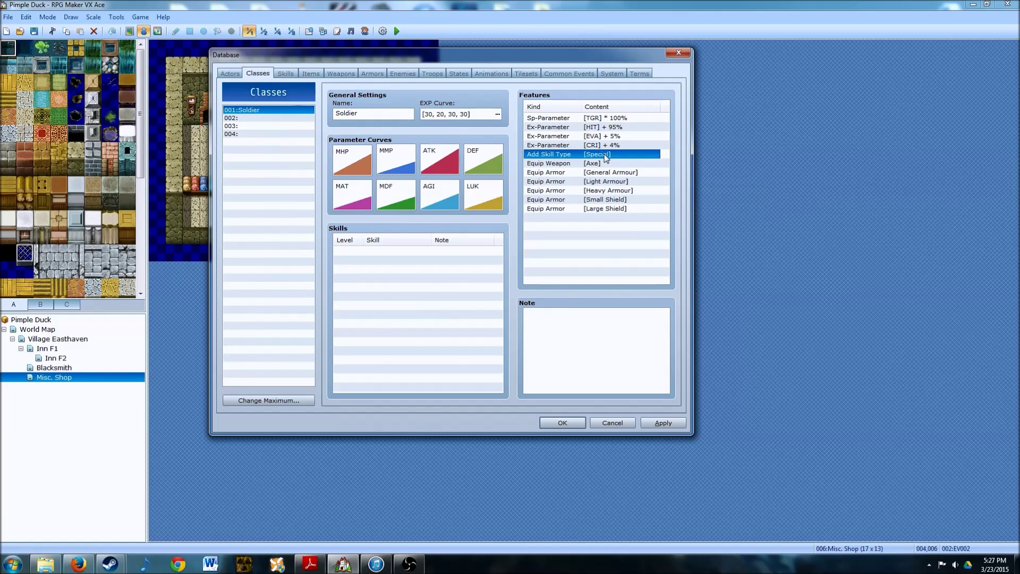
{"action": "left_click", "coordinate": [577, 165]}
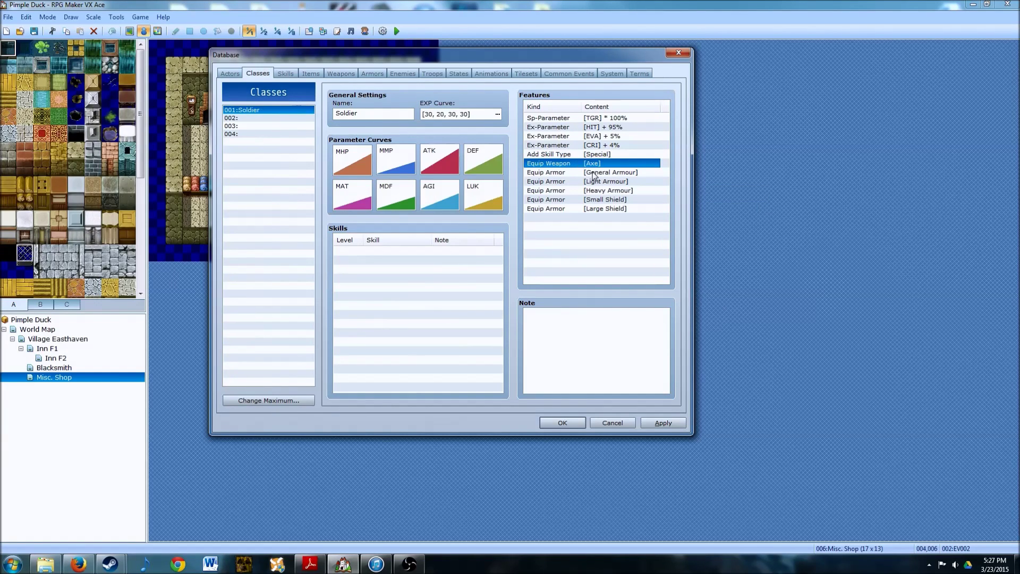
{"action": "left_click", "coordinate": [592, 172]}
{"action": "right_click", "coordinate": [590, 173]}
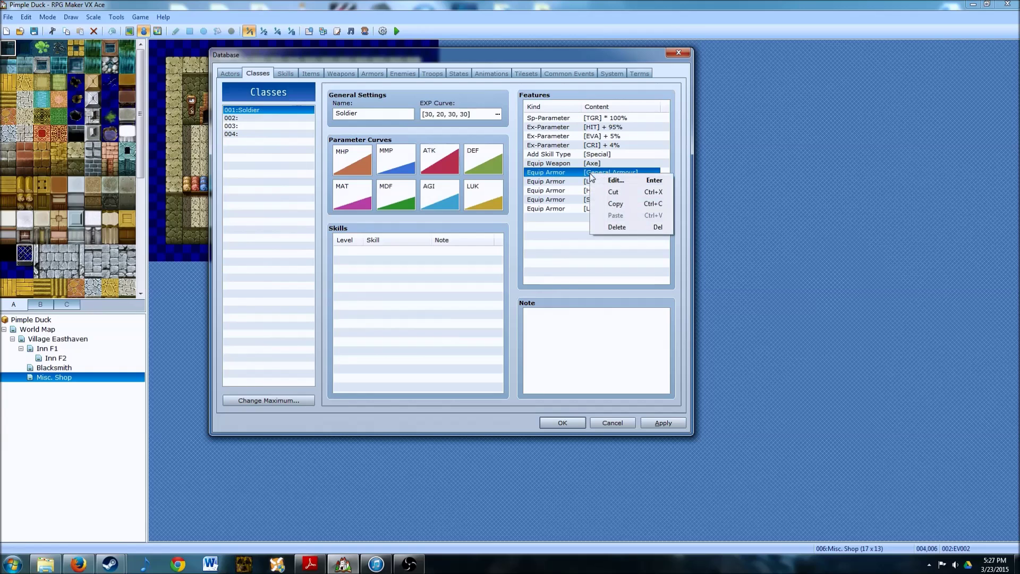
{"action": "left_click", "coordinate": [616, 227]}
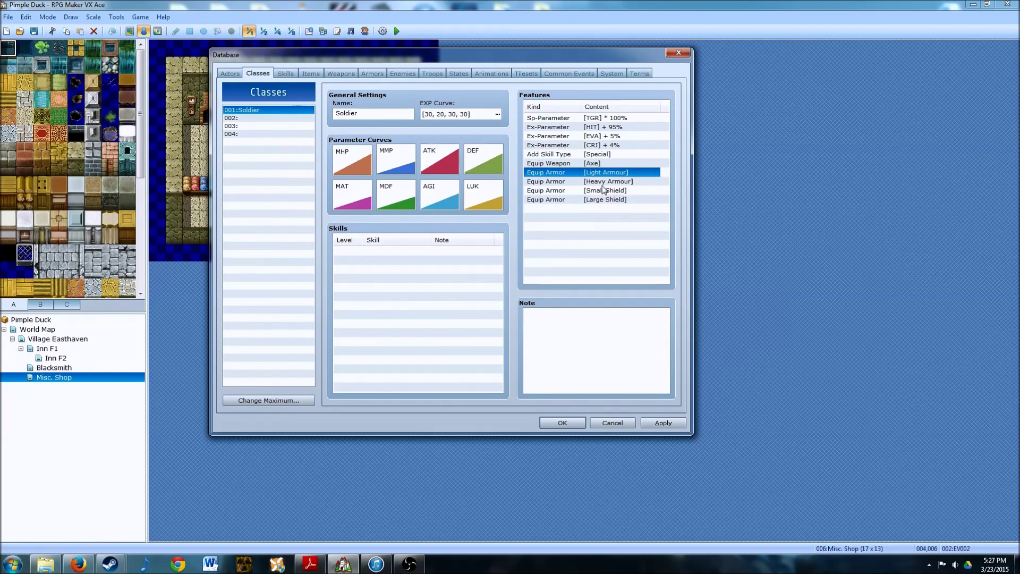
{"action": "right_click", "coordinate": [602, 176]}
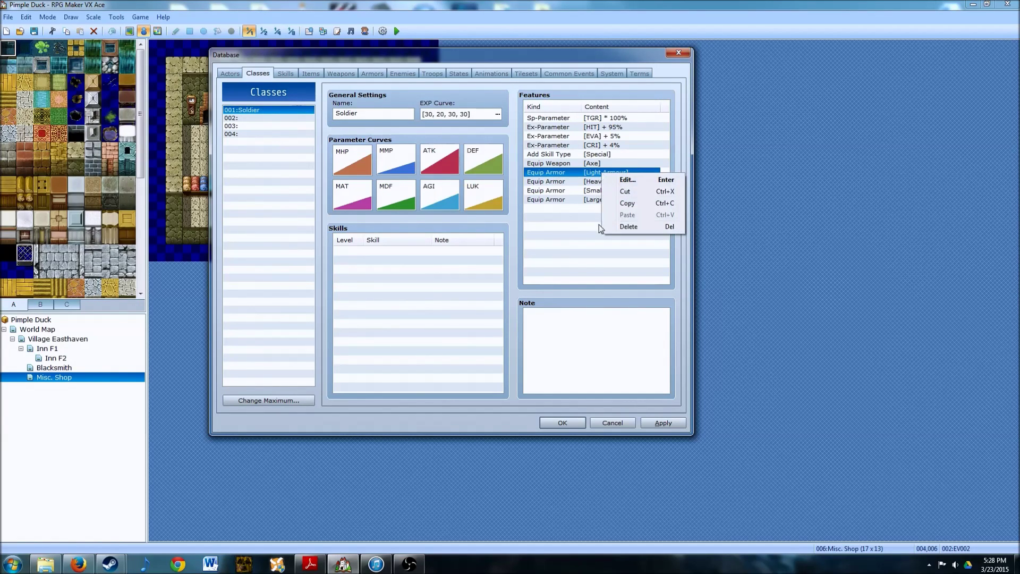
{"action": "left_click", "coordinate": [622, 227]}
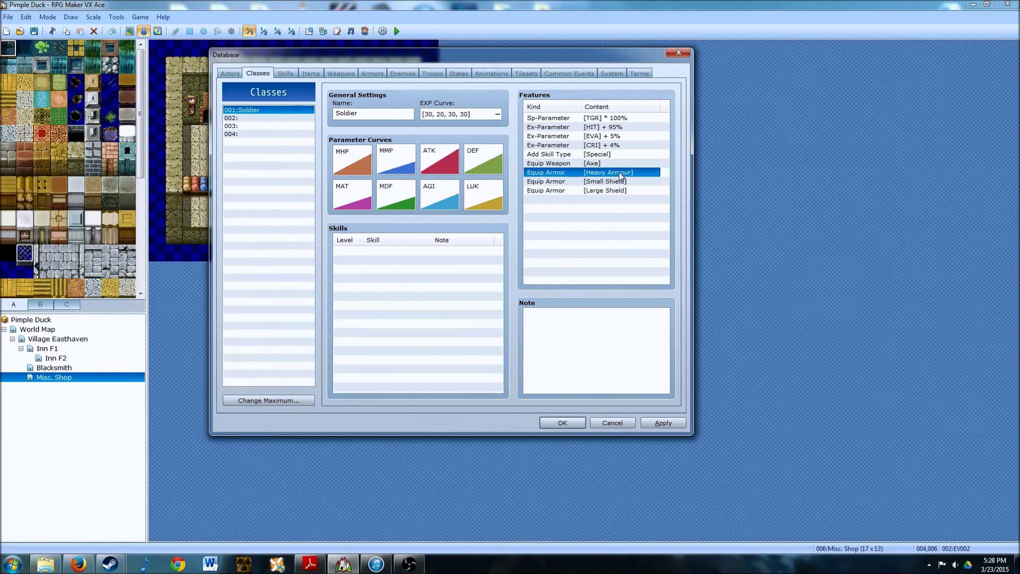
Step: Delete the Small Shield and Large Shield equip features from the Soldier class
{"action": "left_click", "coordinate": [604, 186]}
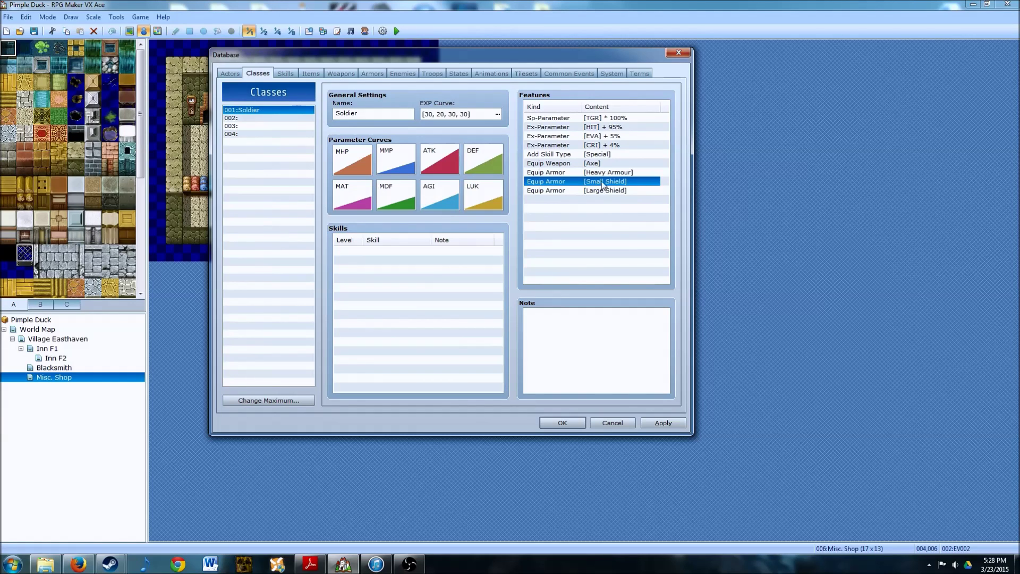
{"action": "right_click", "coordinate": [601, 186]}
{"action": "left_click", "coordinate": [623, 237]}
{"action": "right_click", "coordinate": [604, 187]}
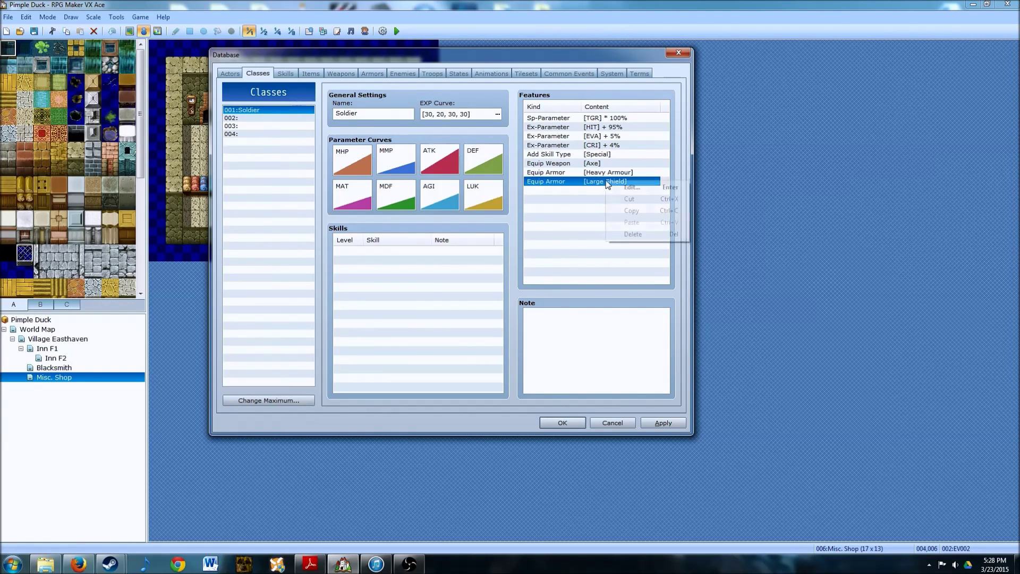
{"action": "left_click", "coordinate": [628, 236]}
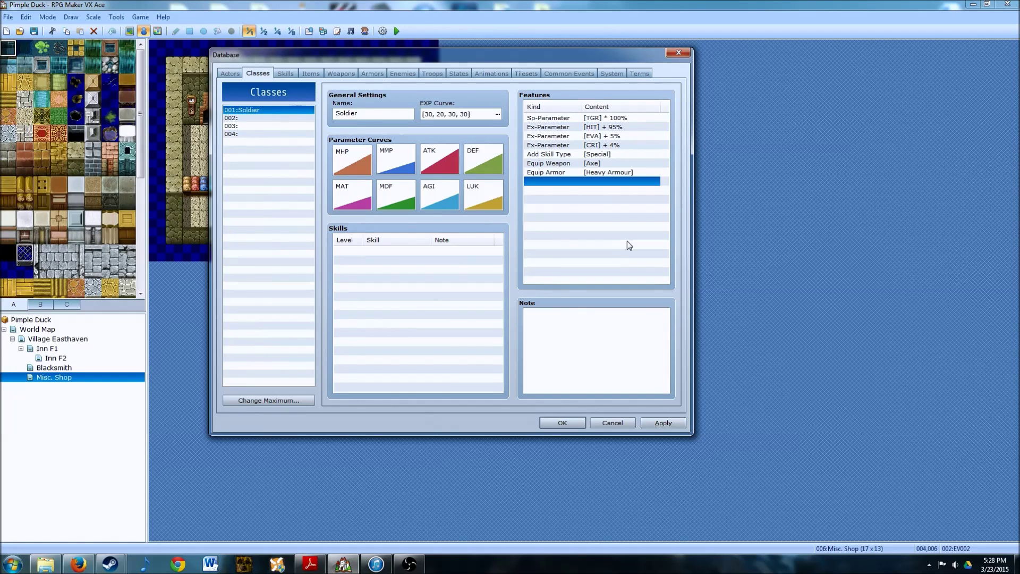
Step: Add 004:Strong Attack to the Soldier's skills, learned at level 3
{"action": "double_click", "coordinate": [365, 251]}
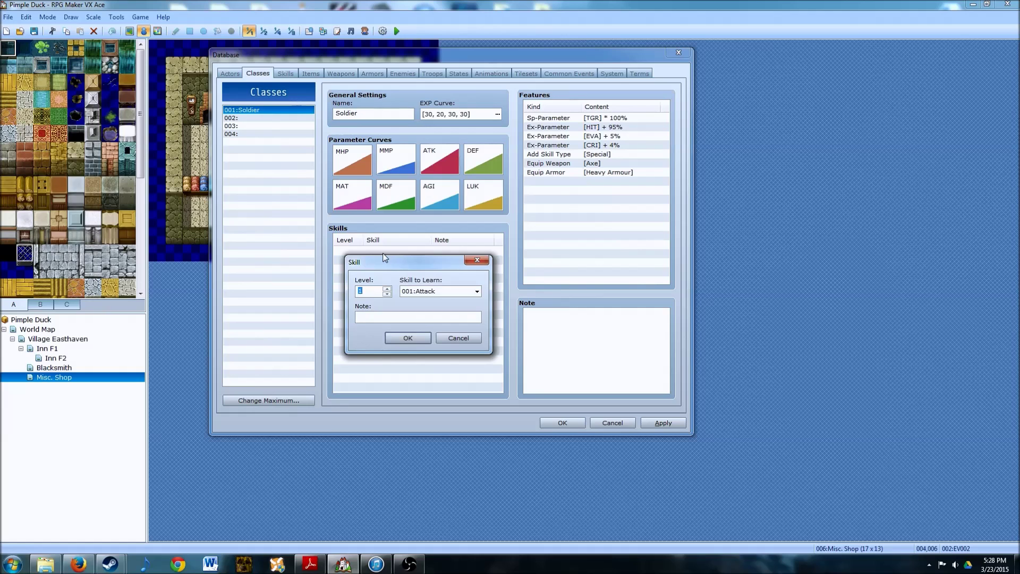
{"action": "left_click", "coordinate": [477, 291]}
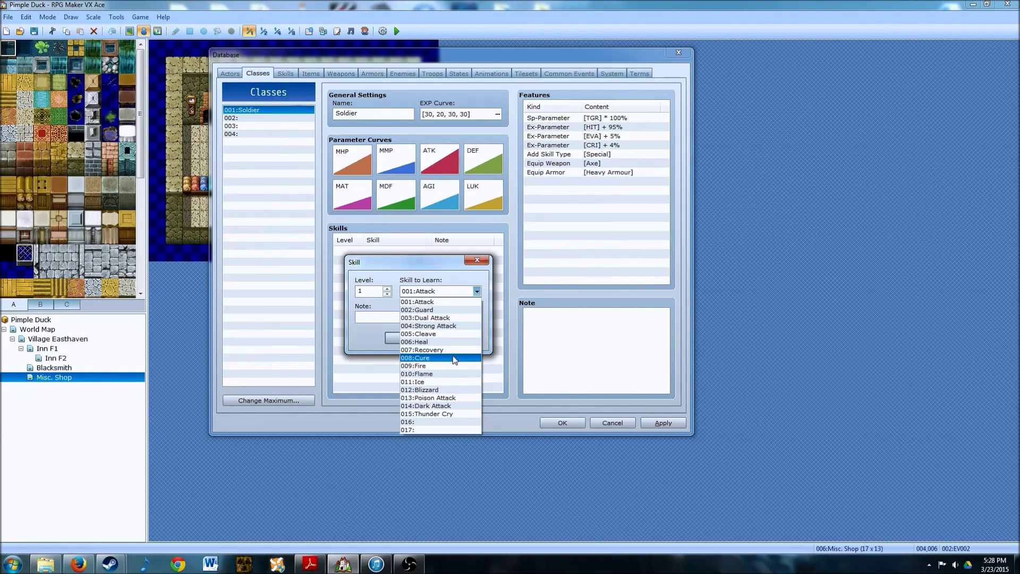
{"action": "left_click", "coordinate": [453, 327]}
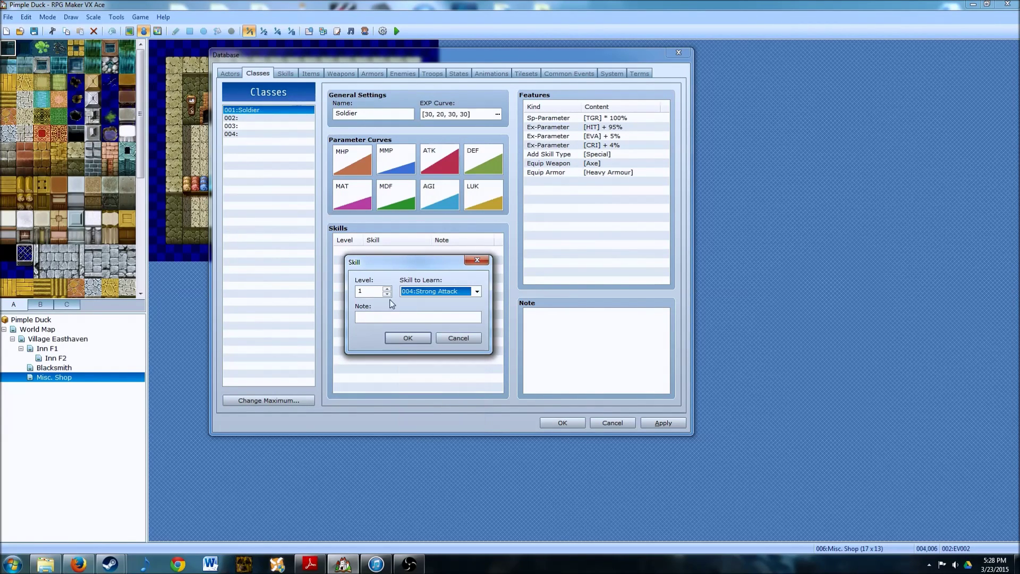
{"action": "left_click", "coordinate": [387, 288]}
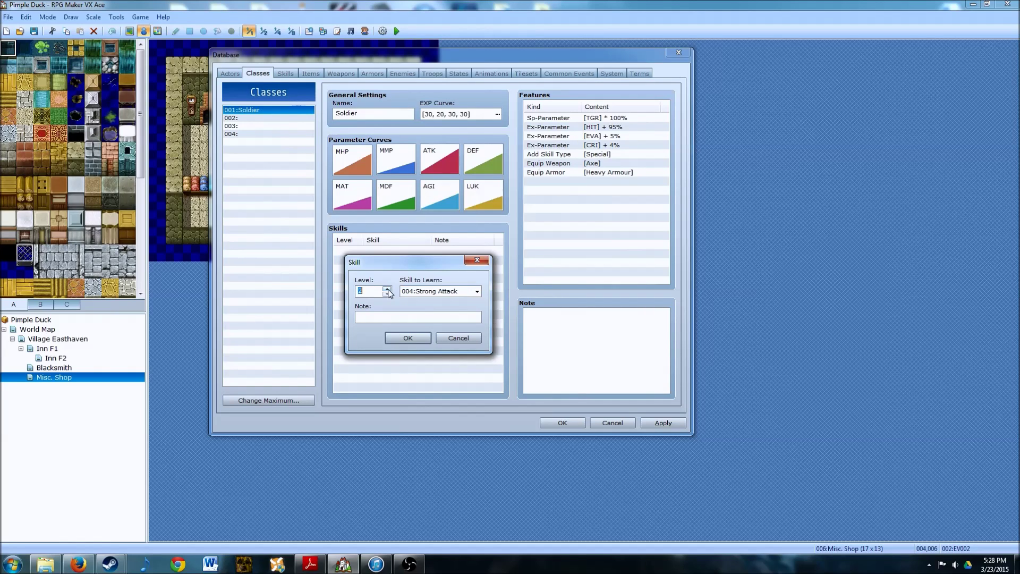
{"action": "left_click", "coordinate": [408, 338]}
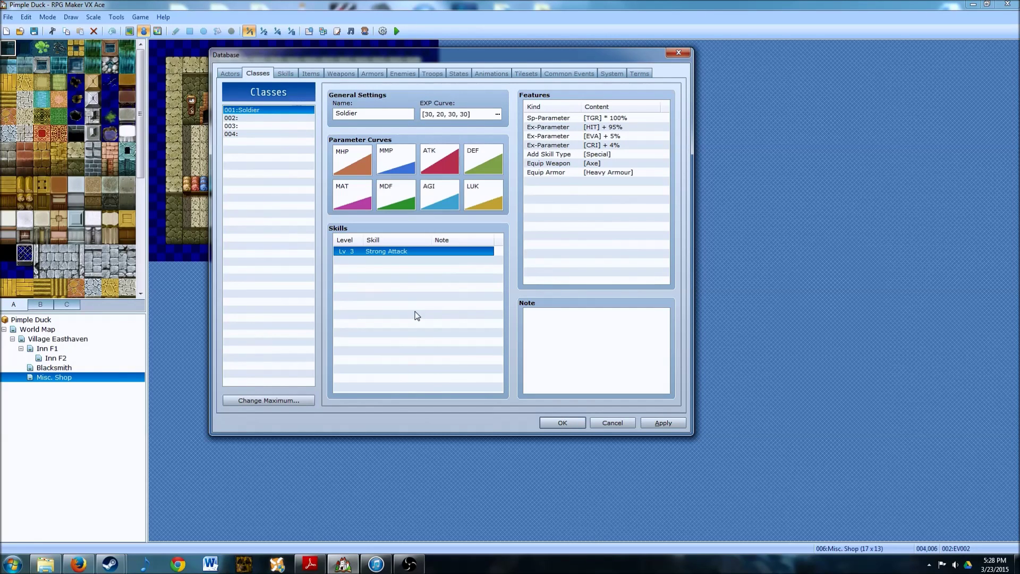
Step: Add 005:Cleave to the Soldier's skills, learned at level 5, and apply the database changes
{"action": "double_click", "coordinate": [378, 261]}
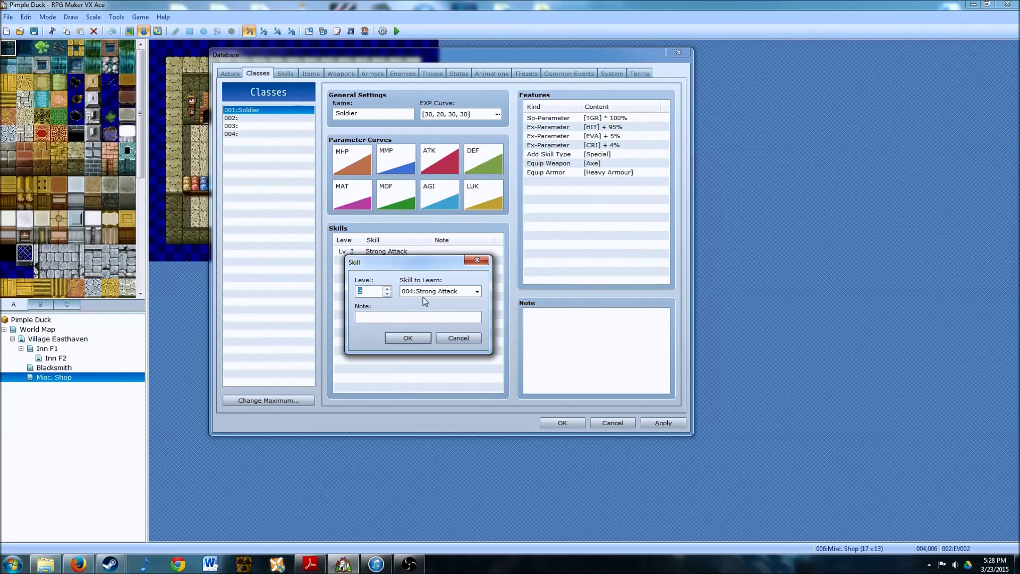
{"action": "left_click", "coordinate": [438, 291]}
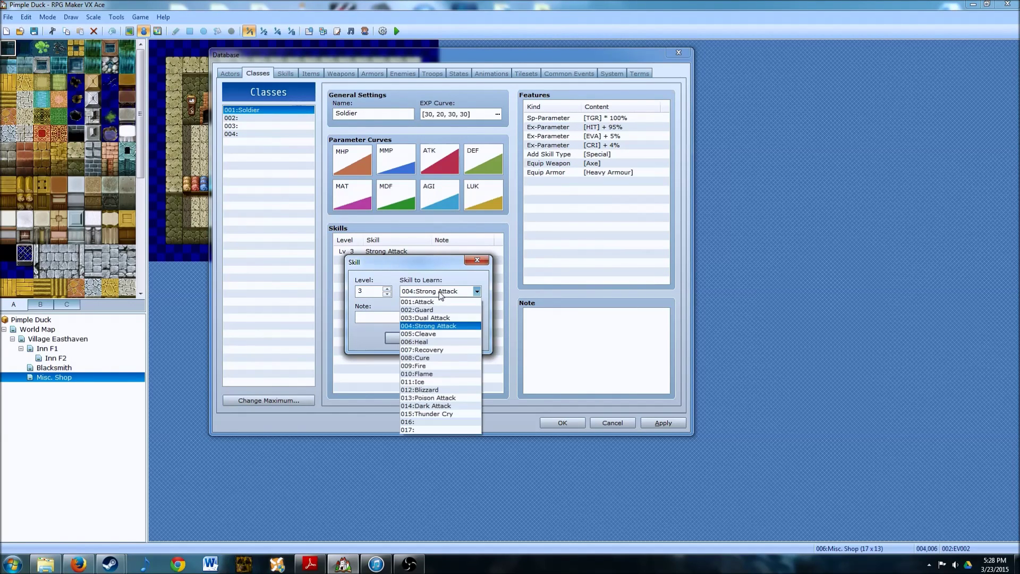
{"action": "left_click", "coordinate": [425, 334]}
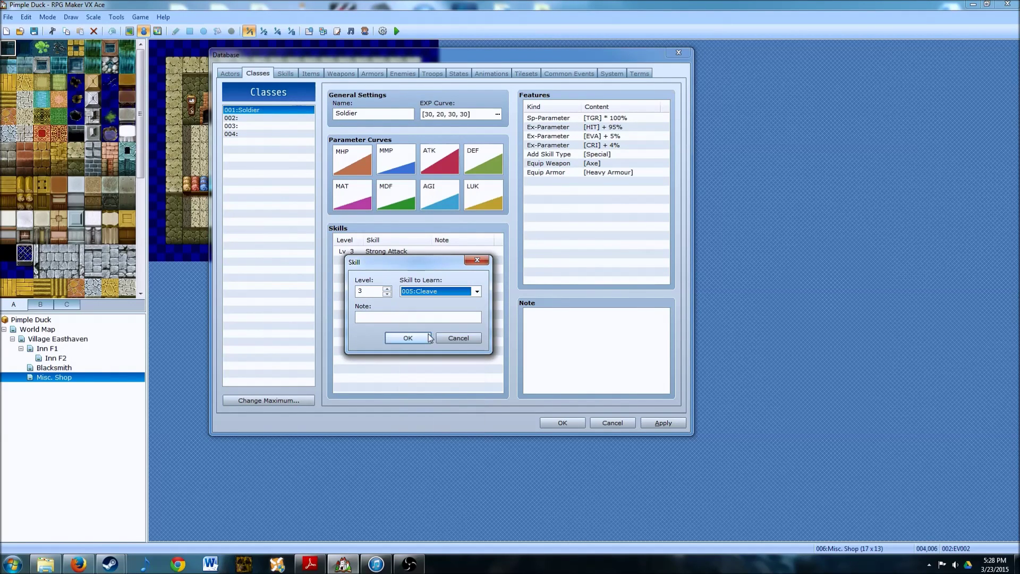
{"action": "left_click", "coordinate": [387, 288]}
{"action": "left_click", "coordinate": [386, 289]}
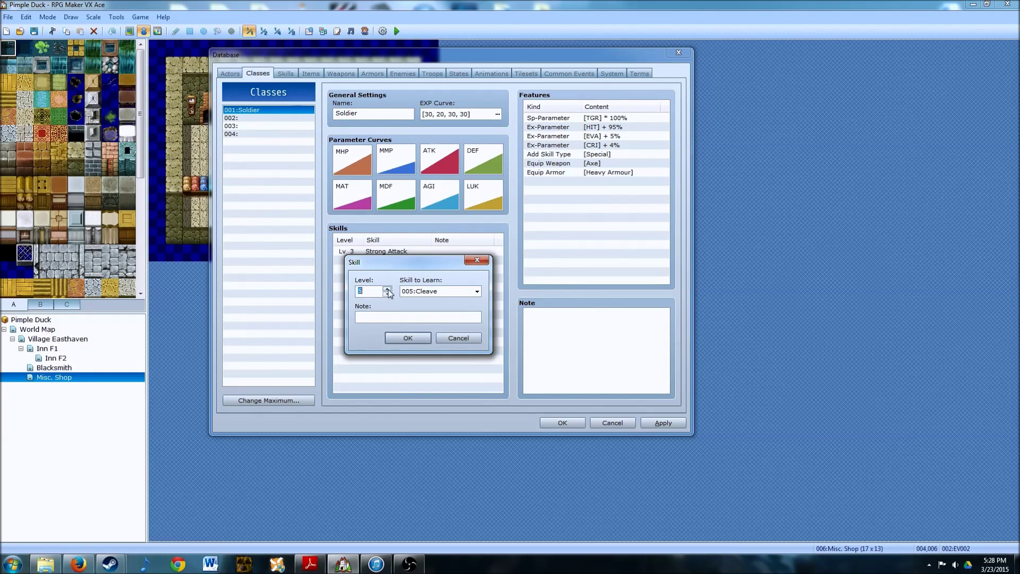
{"action": "left_click", "coordinate": [407, 338]}
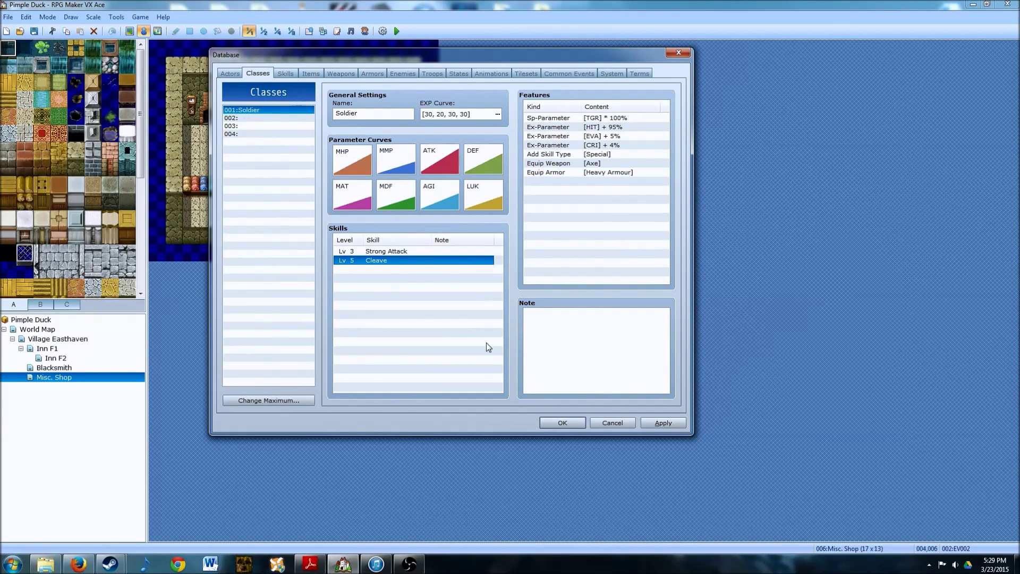
{"action": "left_click", "coordinate": [670, 422]}
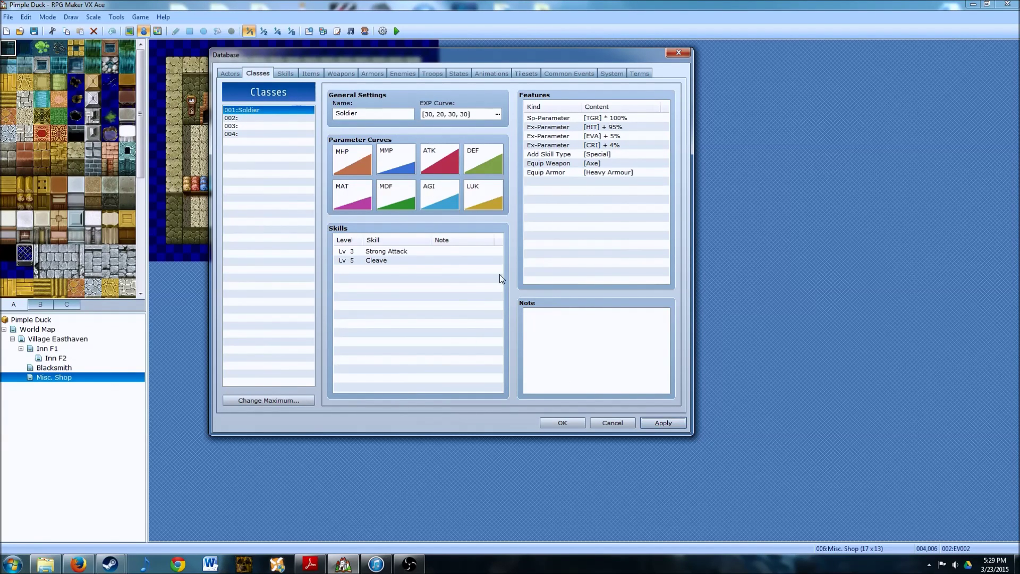
Step: Name the empty class 002 Cleric
{"action": "left_click", "coordinate": [247, 117]}
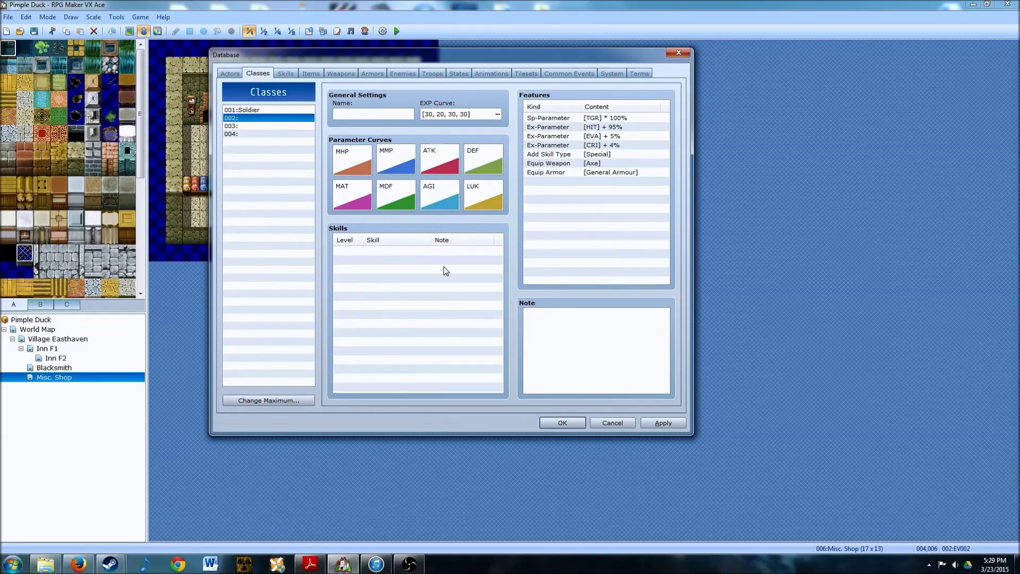
{"action": "left_click", "coordinate": [340, 114]}
{"action": "type", "text": "Cleric"}
{"action": "double_click", "coordinate": [343, 155]}
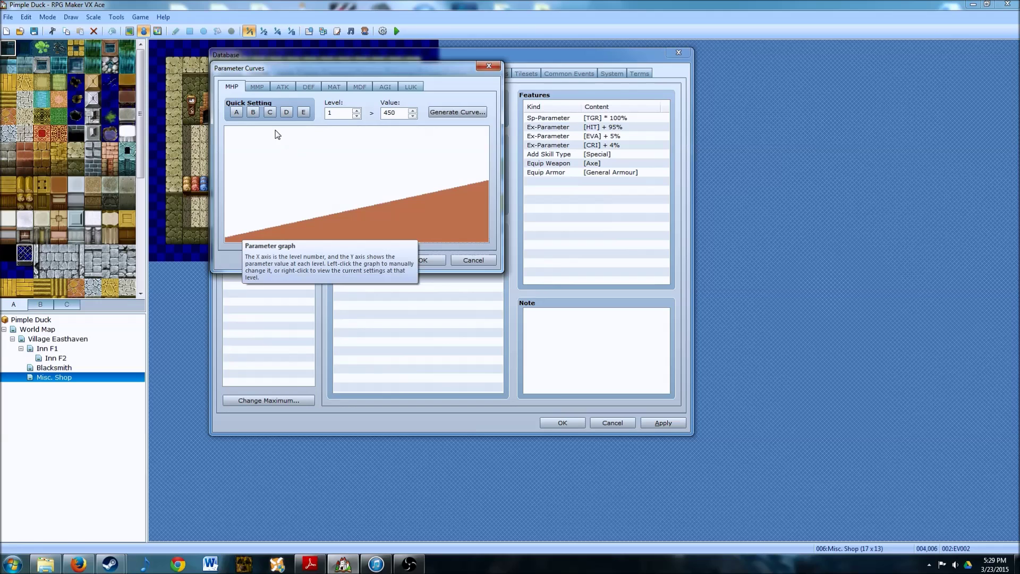
{"action": "left_click", "coordinate": [460, 260]}
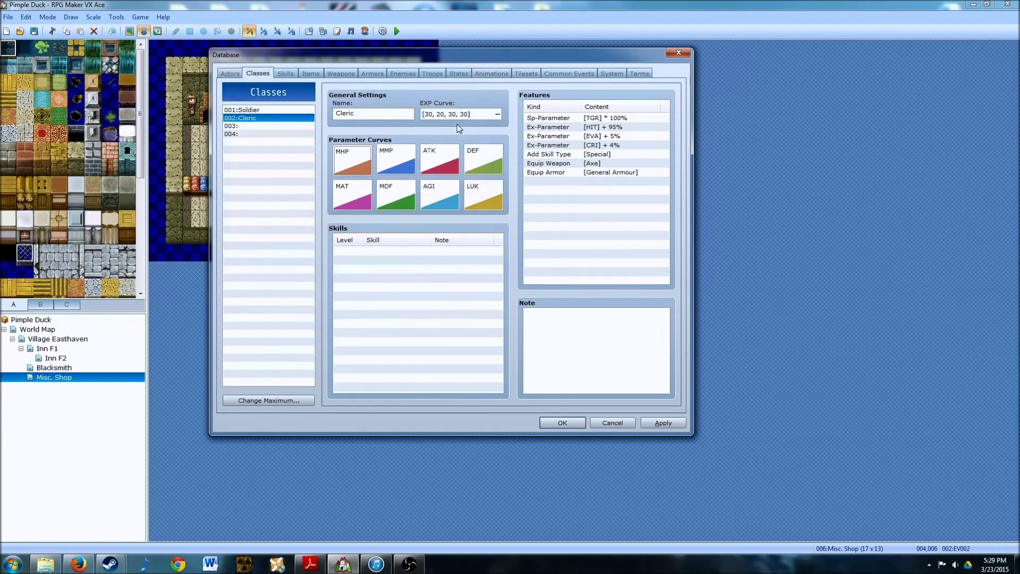
{"action": "left_click", "coordinate": [498, 114]}
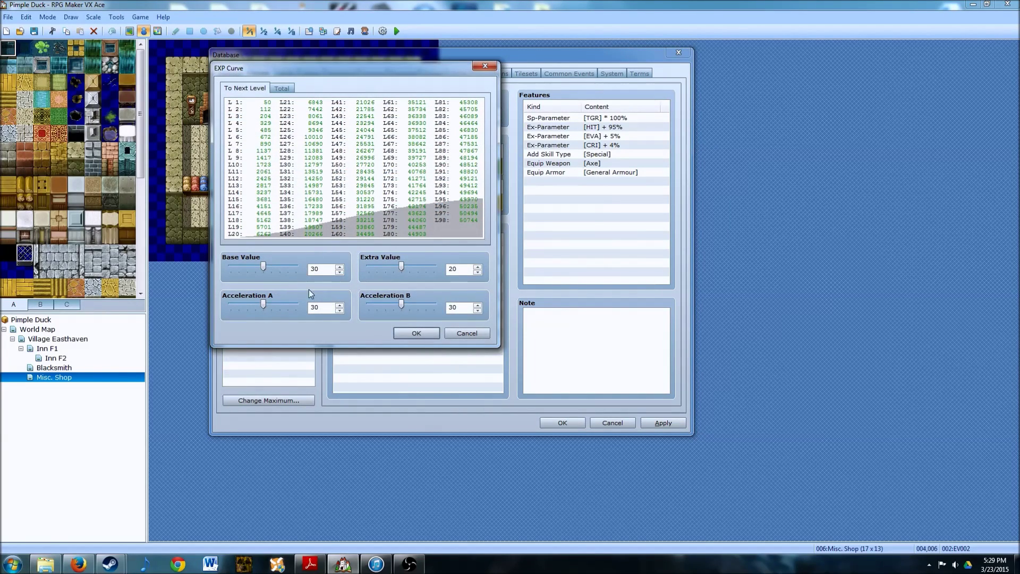
{"action": "left_click", "coordinate": [464, 332]}
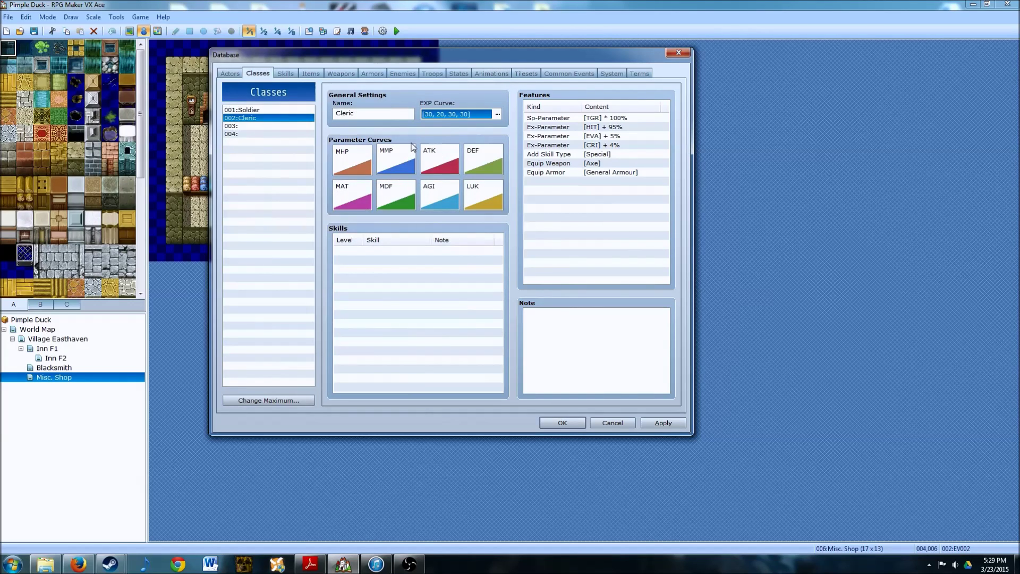
Step: Generate the Cleric's MHP curve from 450 at level 1 to 5350 at level 99 with growth shifted toward Slow
{"action": "double_click", "coordinate": [349, 156]}
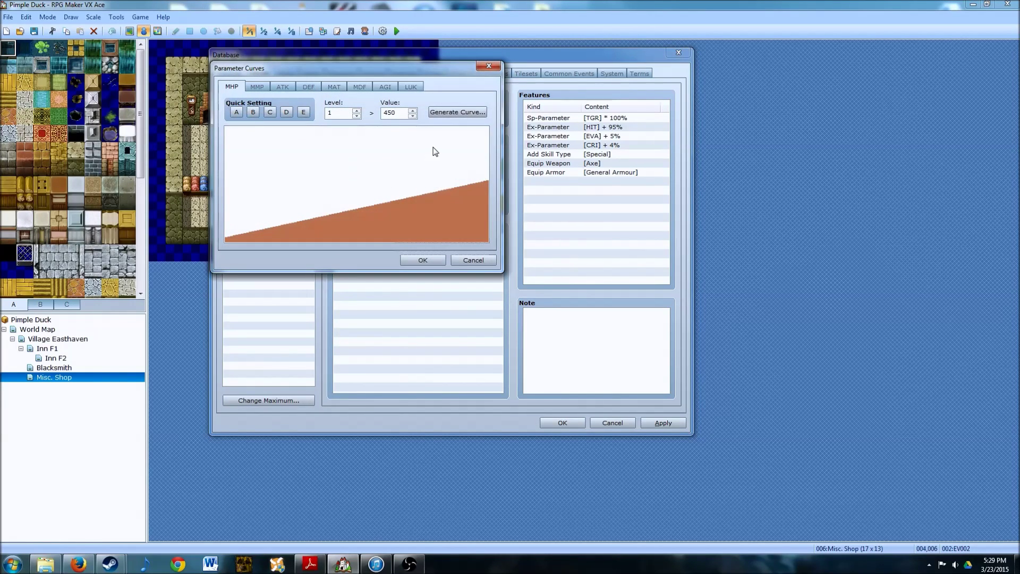
{"action": "left_click", "coordinate": [458, 112]}
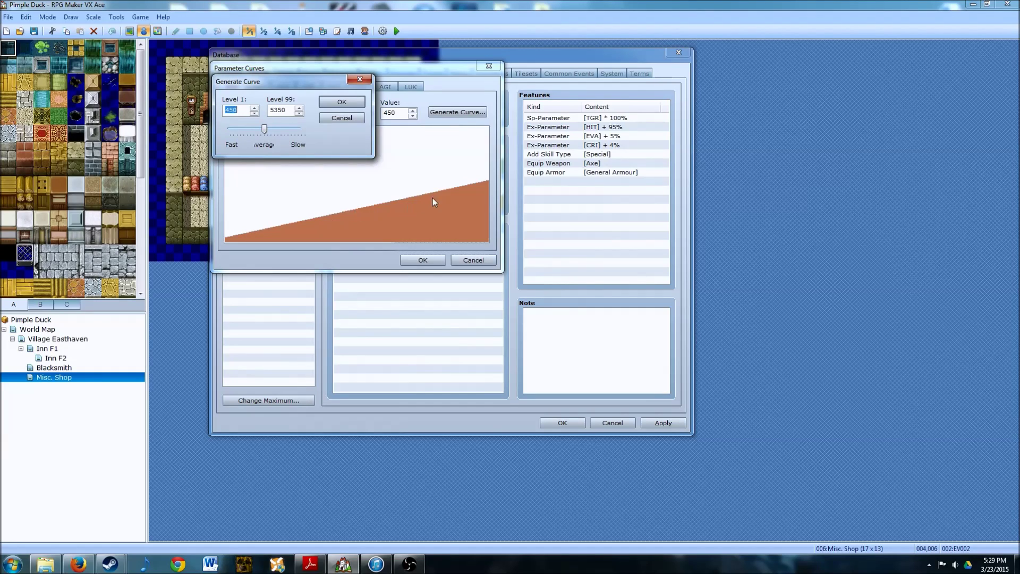
{"action": "left_click_drag", "start_coordinate": [264, 131], "coordinate": [296, 134]}
{"action": "left_click", "coordinate": [291, 134]}
{"action": "left_click", "coordinate": [323, 104]}
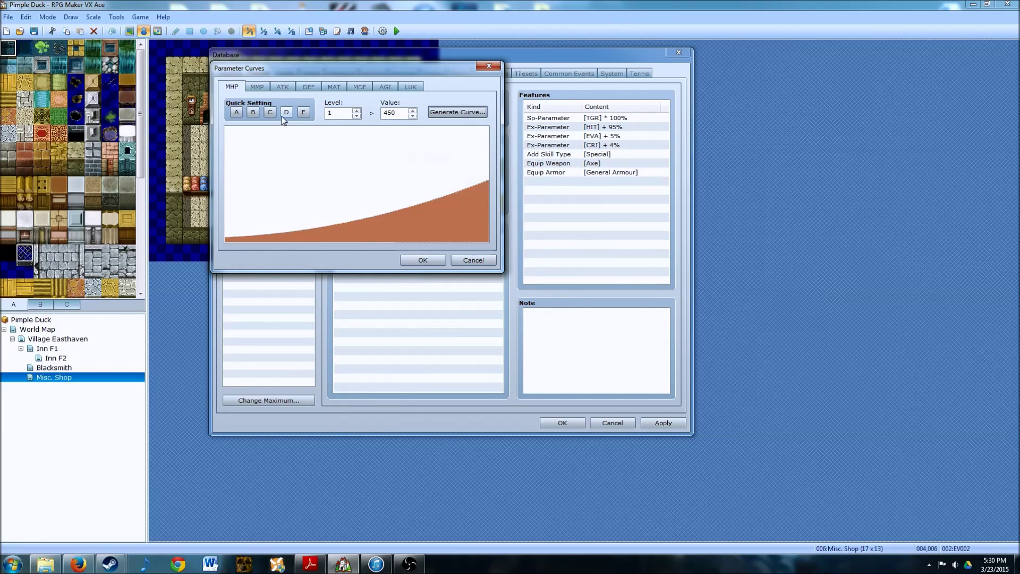
{"action": "left_click", "coordinate": [457, 112]}
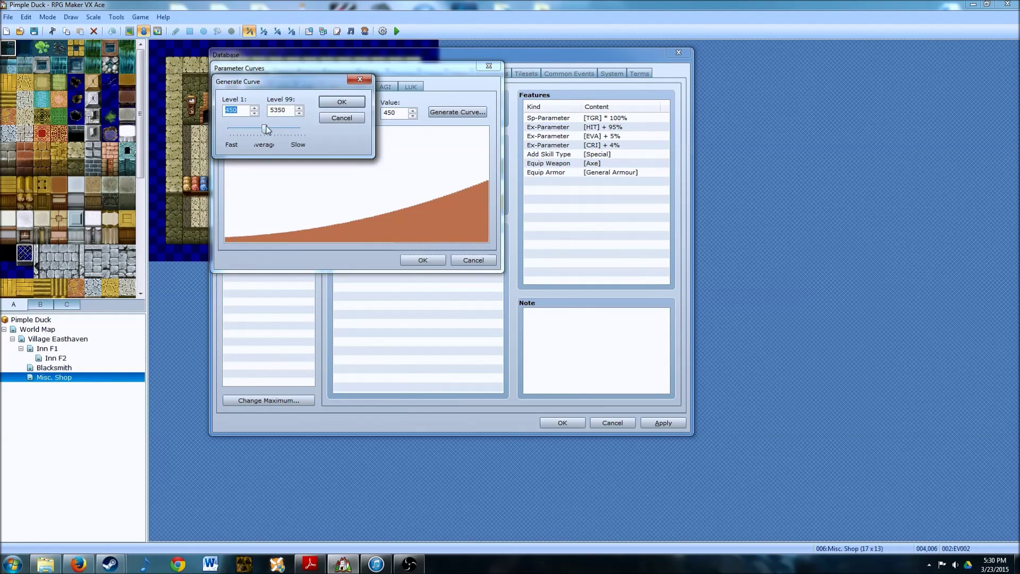
{"action": "left_click_drag", "start_coordinate": [265, 128], "coordinate": [264, 134]}
{"action": "left_click_drag", "start_coordinate": [233, 81], "coordinate": [358, 104]}
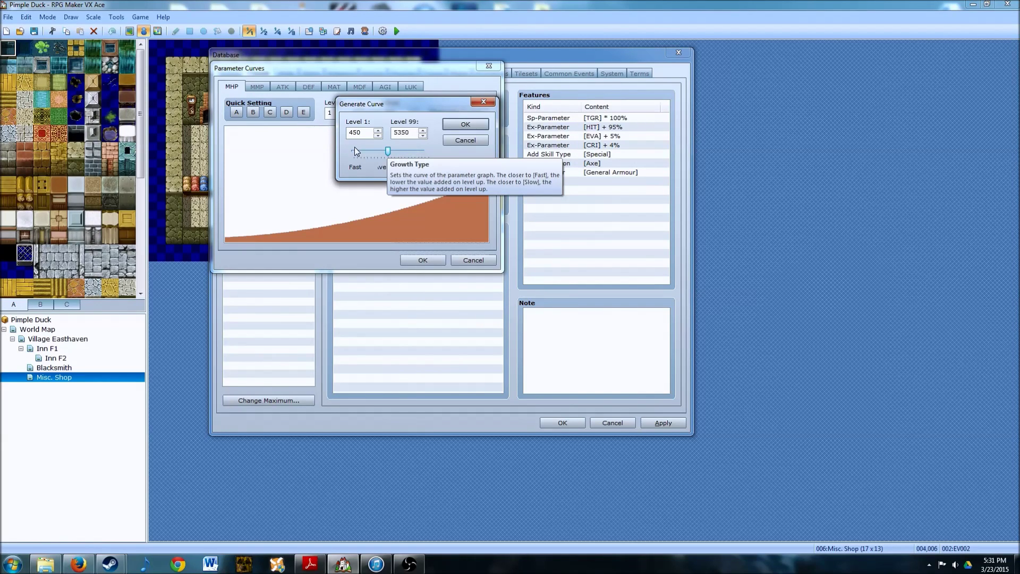
{"action": "left_click_drag", "start_coordinate": [393, 151], "coordinate": [366, 158]}
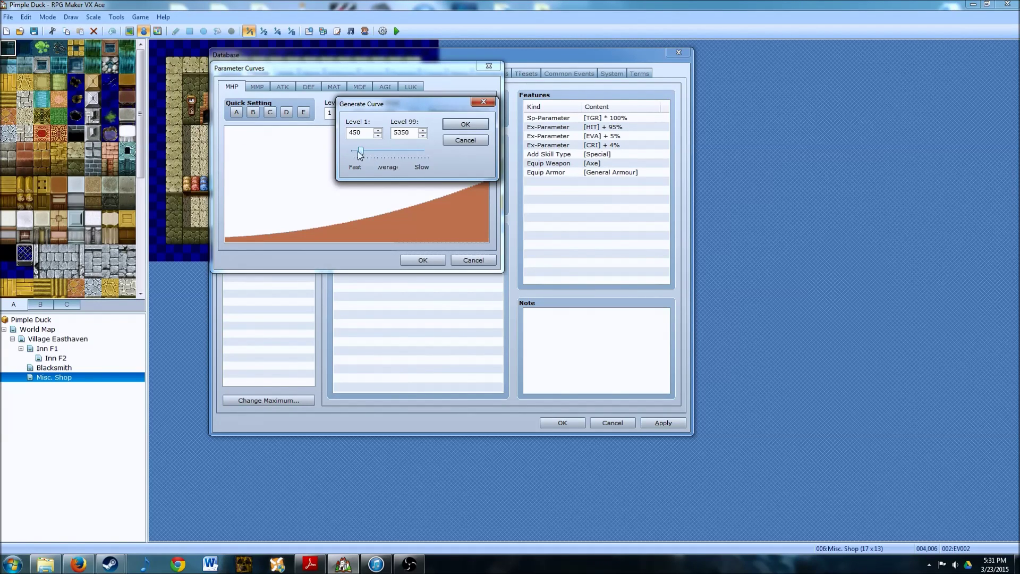
{"action": "left_click_drag", "start_coordinate": [361, 152], "coordinate": [416, 153]}
{"action": "left_click", "coordinate": [457, 140]}
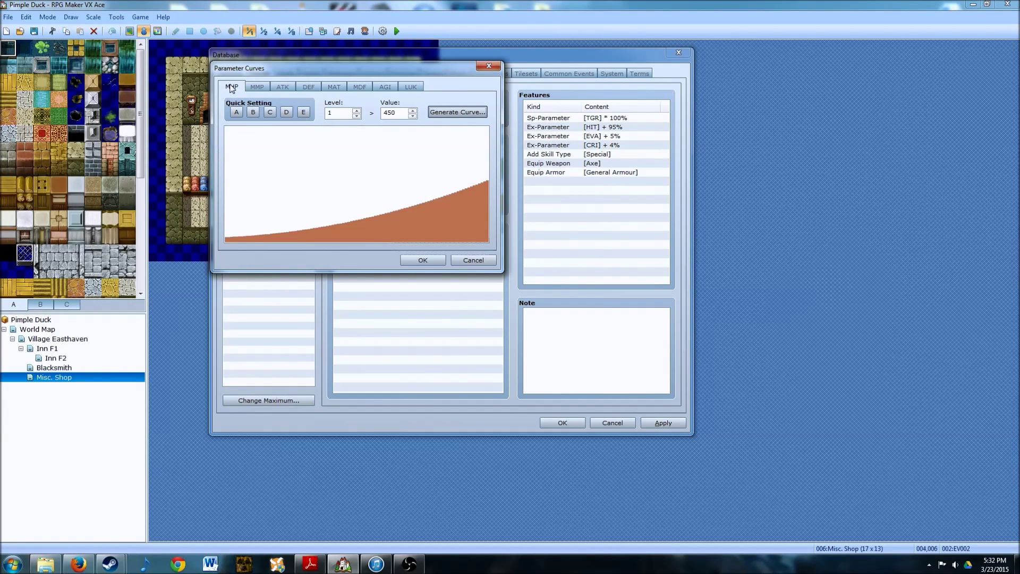
Step: Apply Quick Setting C to the Cleric's MHP, MMP and LUK parameter curves
{"action": "left_click", "coordinate": [270, 112]}
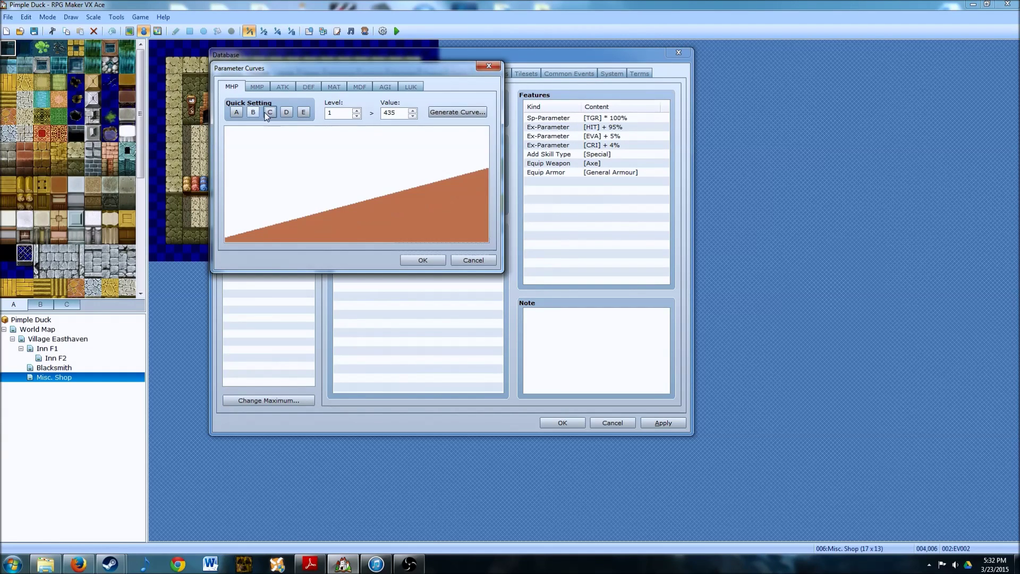
{"action": "key", "text": "ctrl+Tab"}
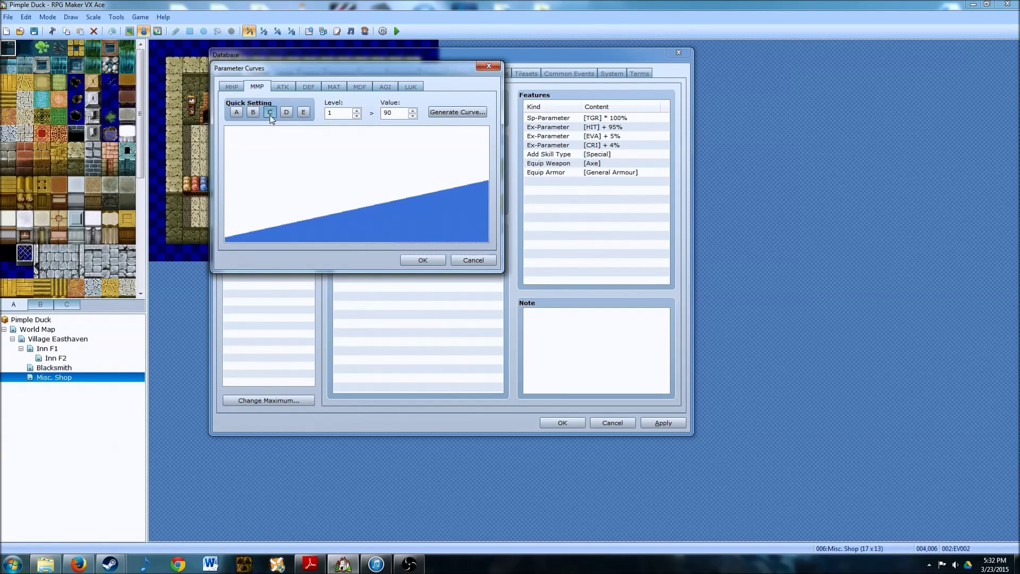
{"action": "left_click", "coordinate": [270, 112]}
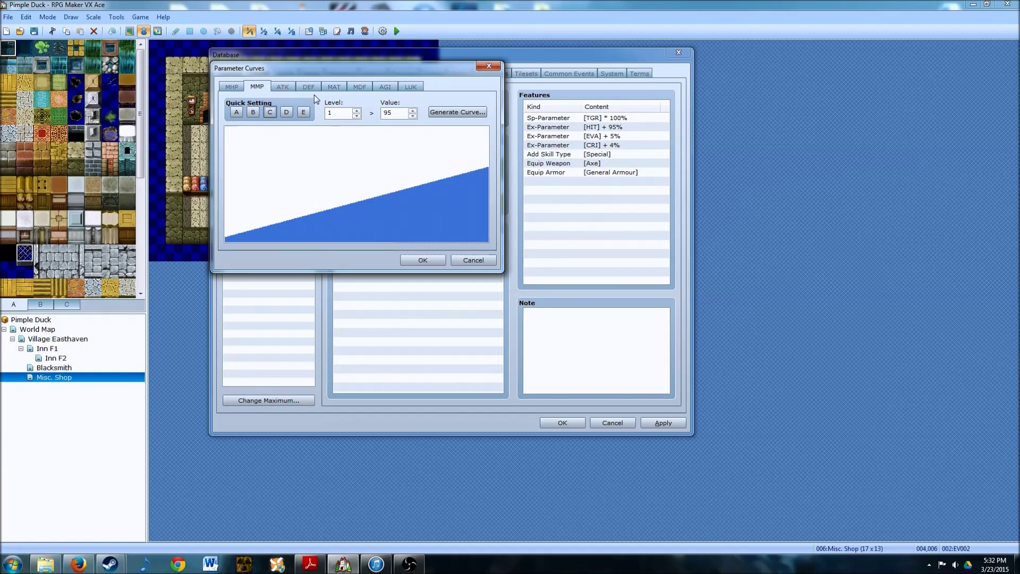
{"action": "left_click", "coordinate": [384, 87]}
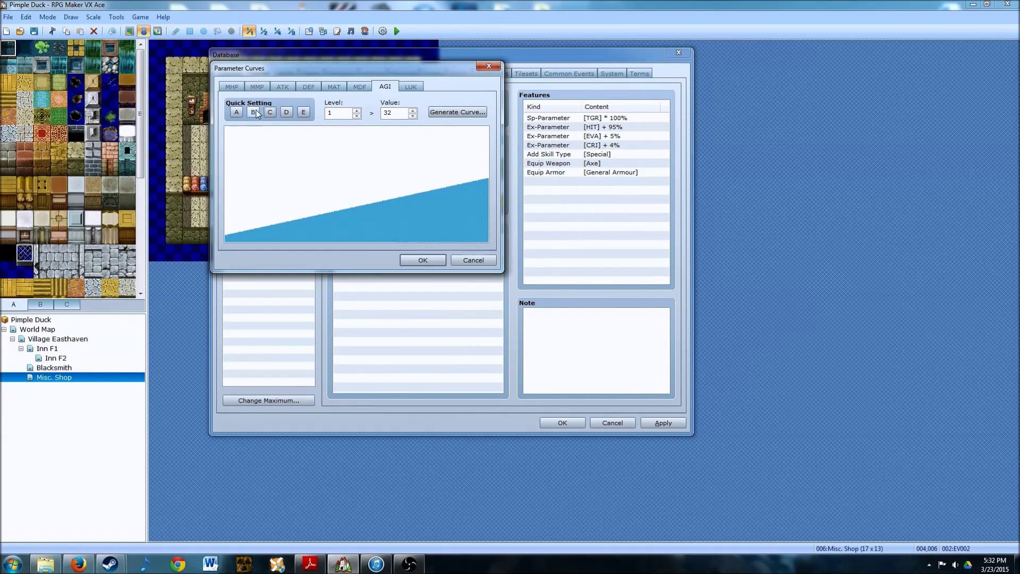
{"action": "left_click", "coordinate": [413, 88]}
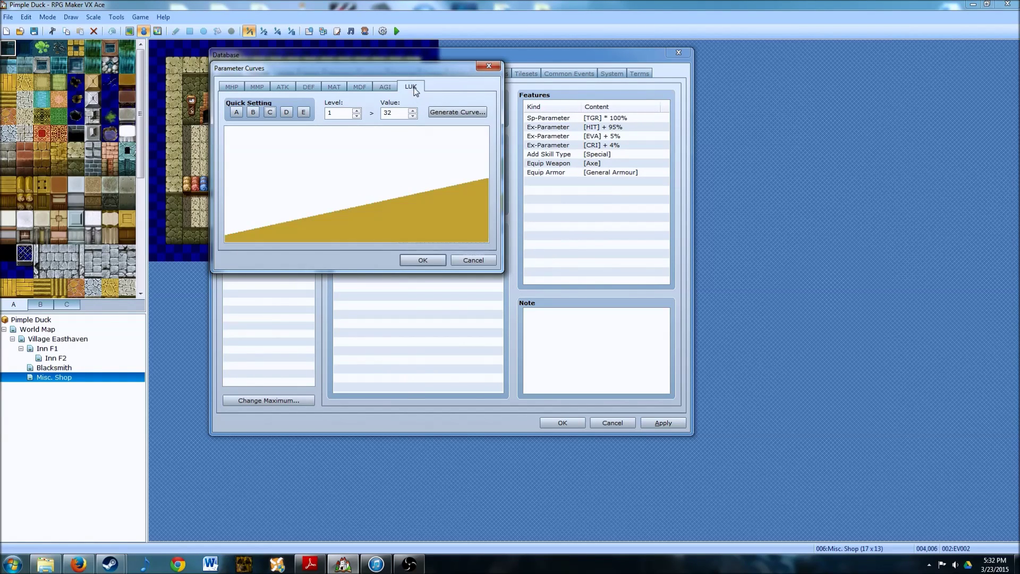
{"action": "left_click", "coordinate": [270, 113]}
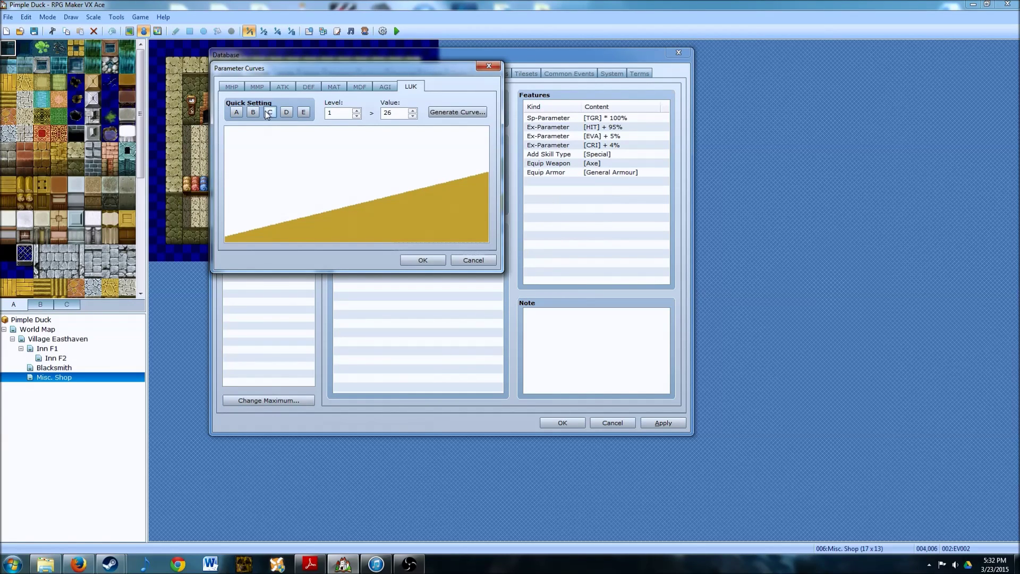
Step: Apply Quick Setting D to the Cleric's ATK and DEF parameter curves
{"action": "left_click", "coordinate": [281, 87]}
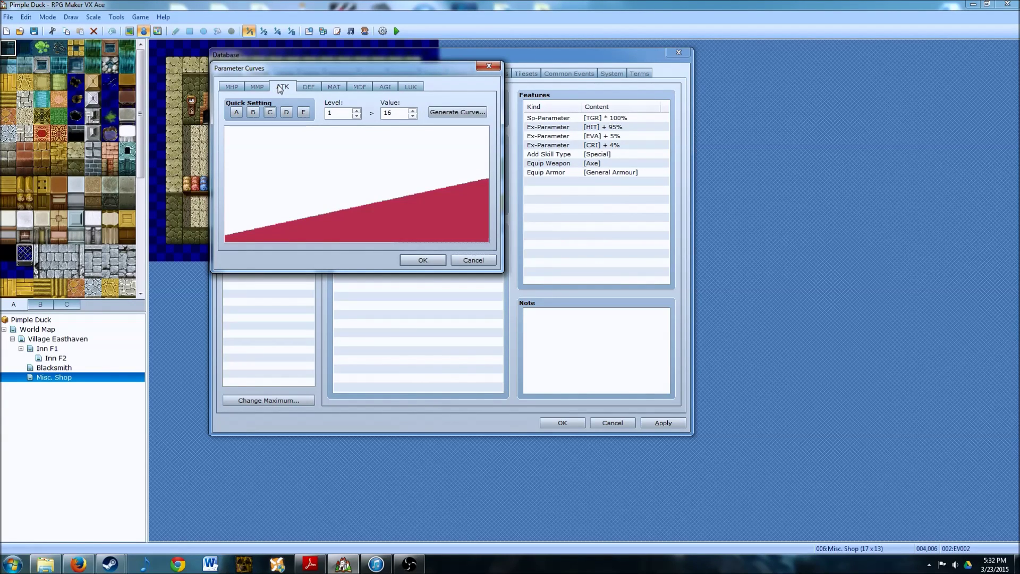
{"action": "left_click", "coordinate": [286, 112]}
{"action": "left_click", "coordinate": [307, 88]}
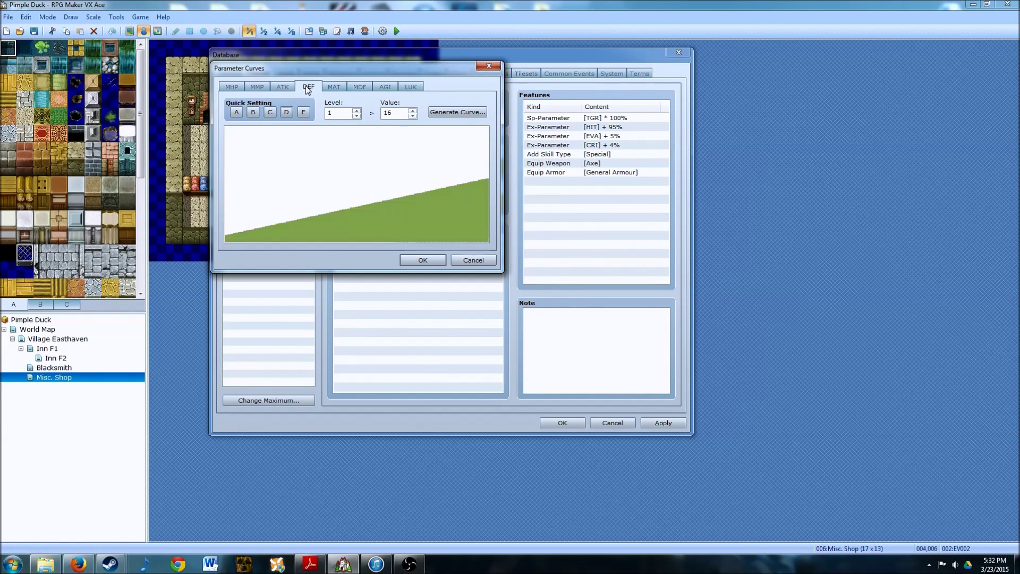
{"action": "left_click", "coordinate": [290, 112]}
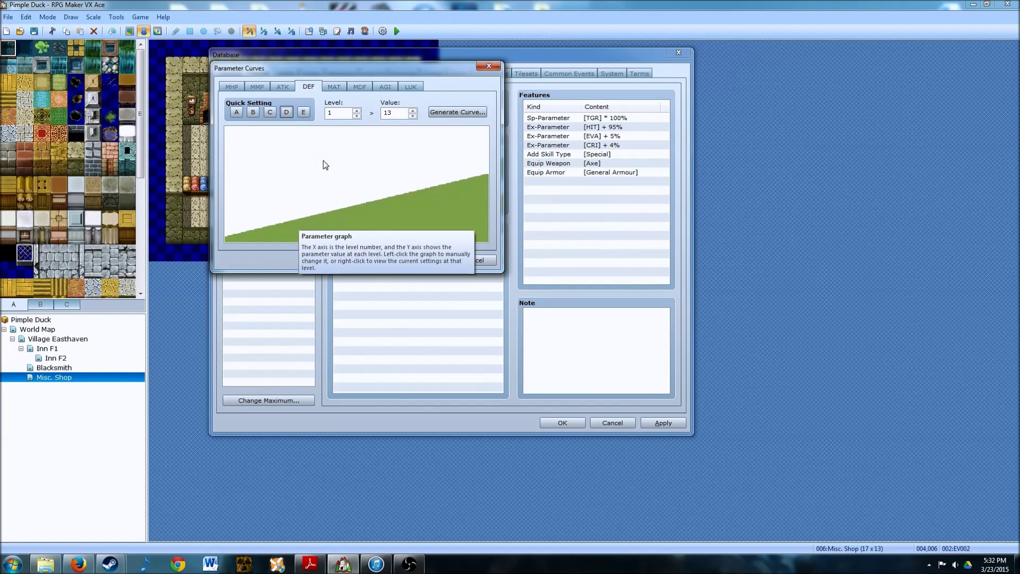
Step: Apply Quick Setting B to the Cleric's MAT and MDF curves and accept the parameter curves
{"action": "left_click", "coordinate": [336, 88]}
{"action": "left_click", "coordinate": [361, 88]}
{"action": "left_click", "coordinate": [334, 88]}
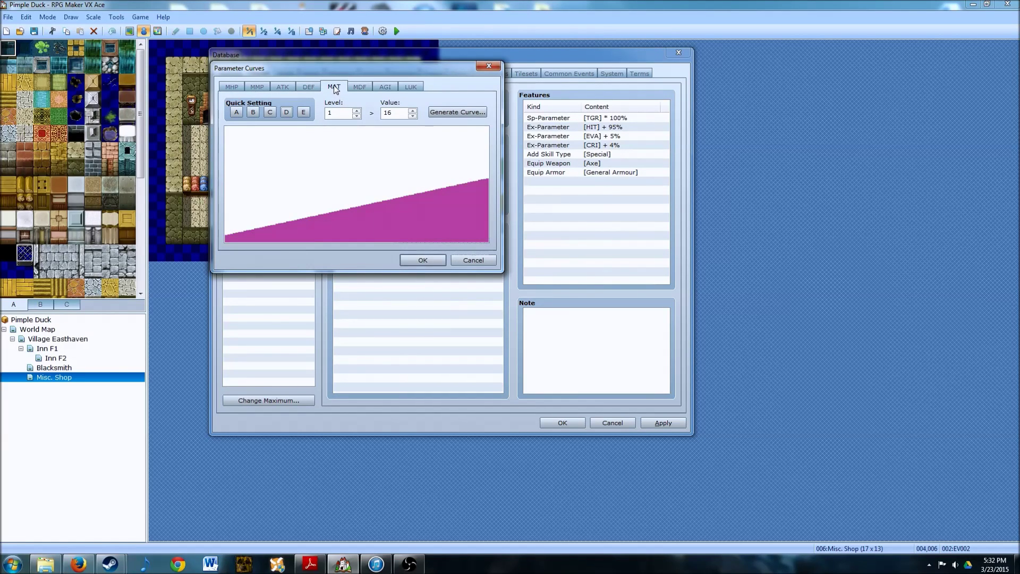
{"action": "left_click", "coordinate": [253, 112]}
{"action": "left_click", "coordinate": [360, 87]}
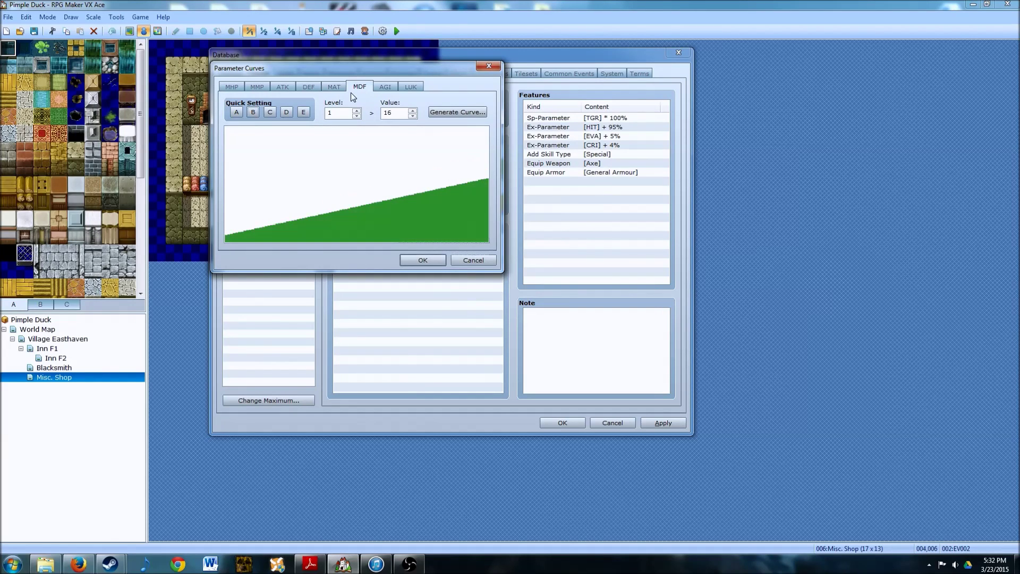
{"action": "left_click", "coordinate": [253, 112]}
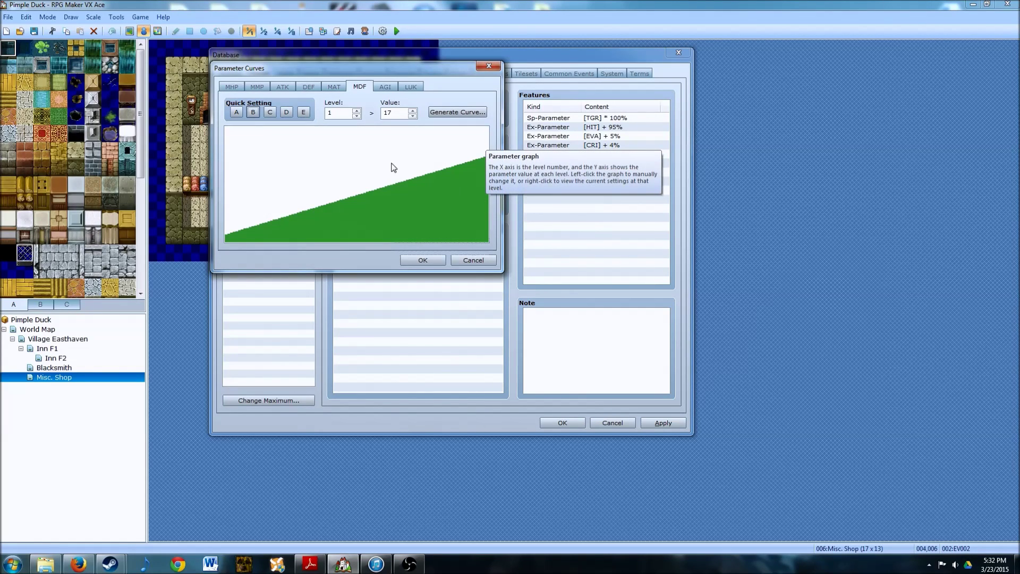
{"action": "left_click", "coordinate": [345, 88]}
{"action": "left_click", "coordinate": [359, 87]}
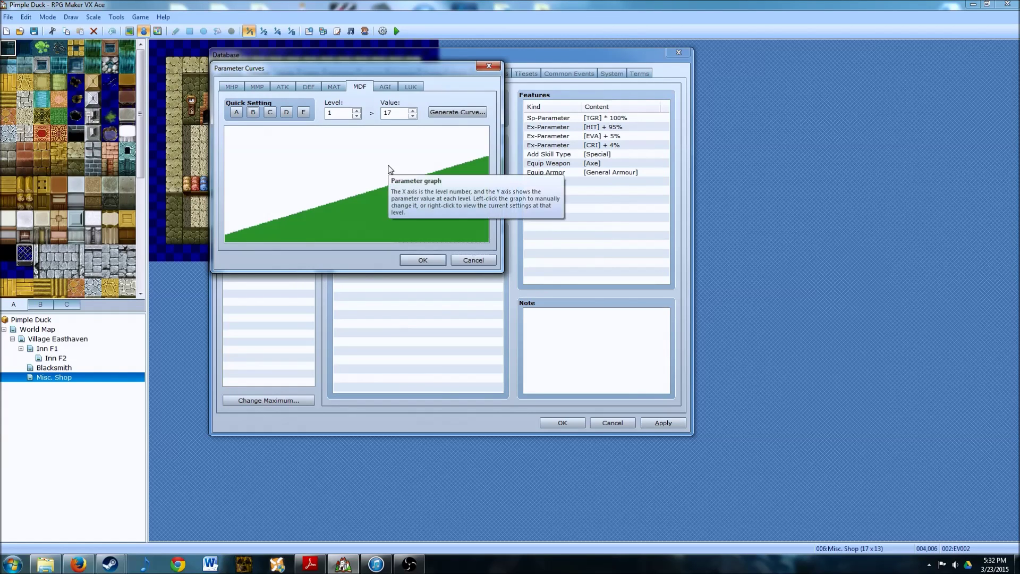
{"action": "left_click", "coordinate": [424, 259]}
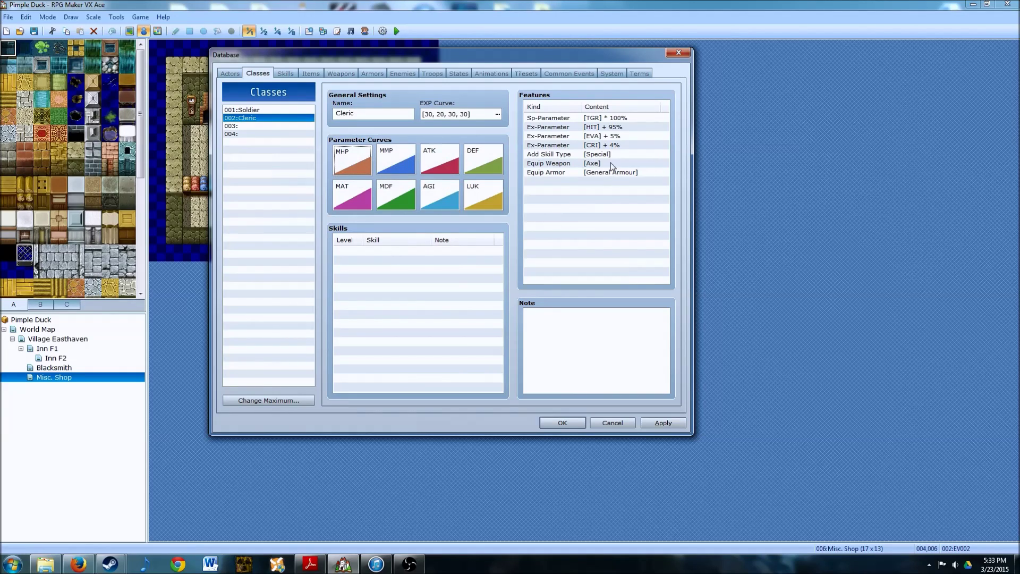
Step: Change the Cleric's Add Skill Type feature to Magic
{"action": "left_click", "coordinate": [590, 155]}
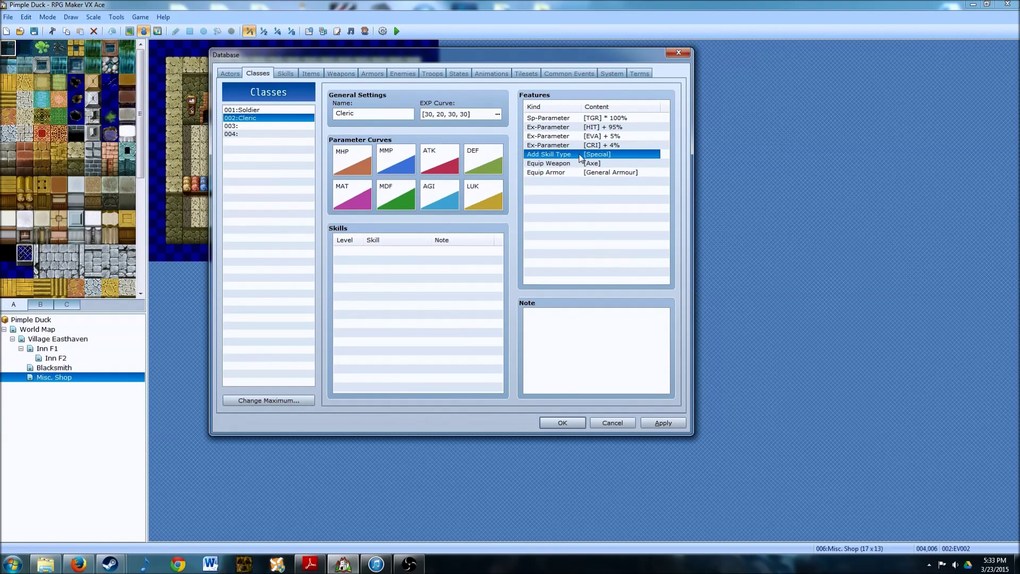
{"action": "double_click", "coordinate": [579, 156]}
{"action": "left_click", "coordinate": [647, 148]}
{"action": "left_click", "coordinate": [613, 163]}
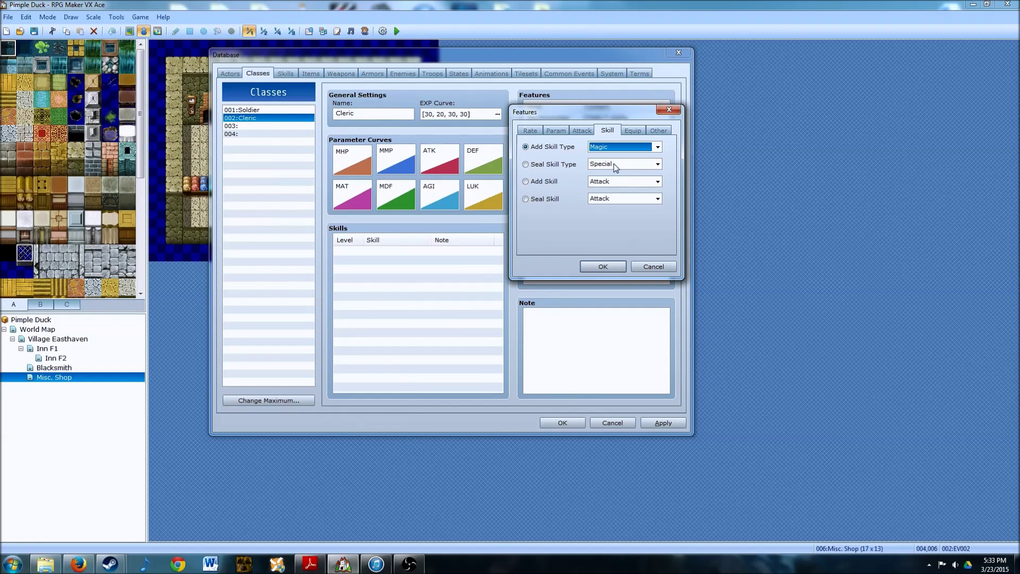
{"action": "left_click", "coordinate": [595, 264]}
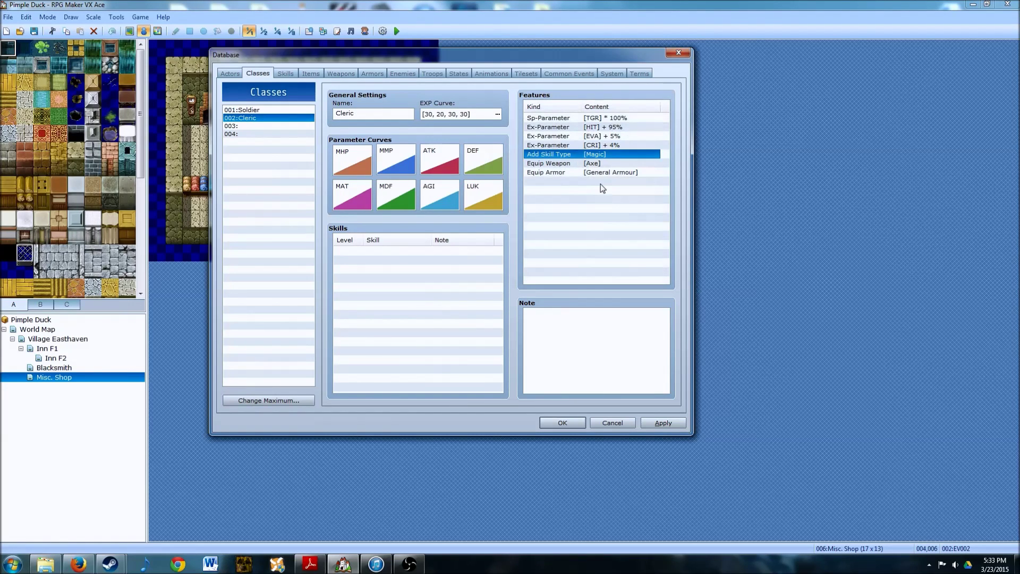
Step: Change the Cleric's Equip Weapon feature to Staff and its Equip Armor feature to Magic Armour
{"action": "double_click", "coordinate": [560, 165]}
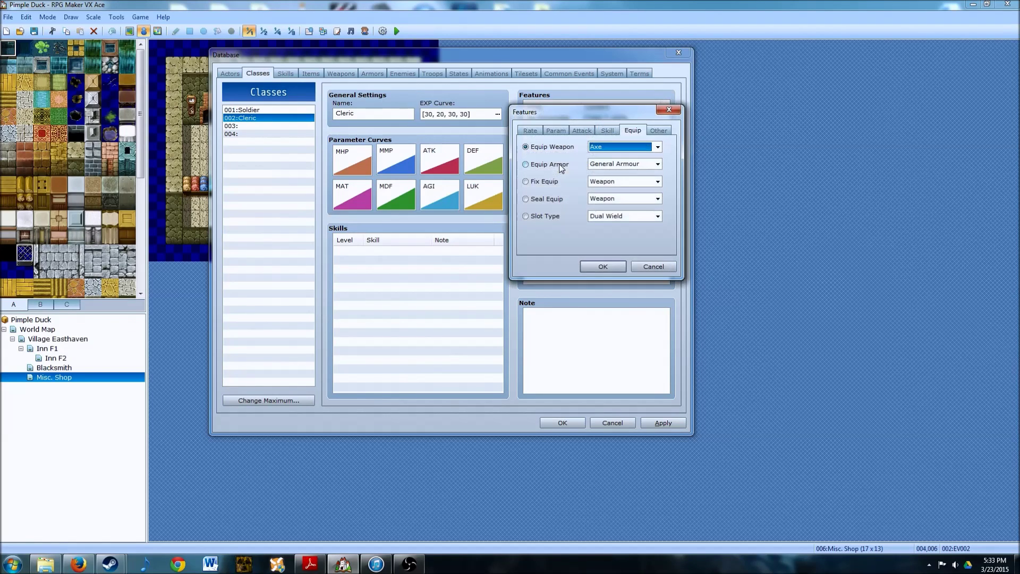
{"action": "left_click", "coordinate": [657, 148]}
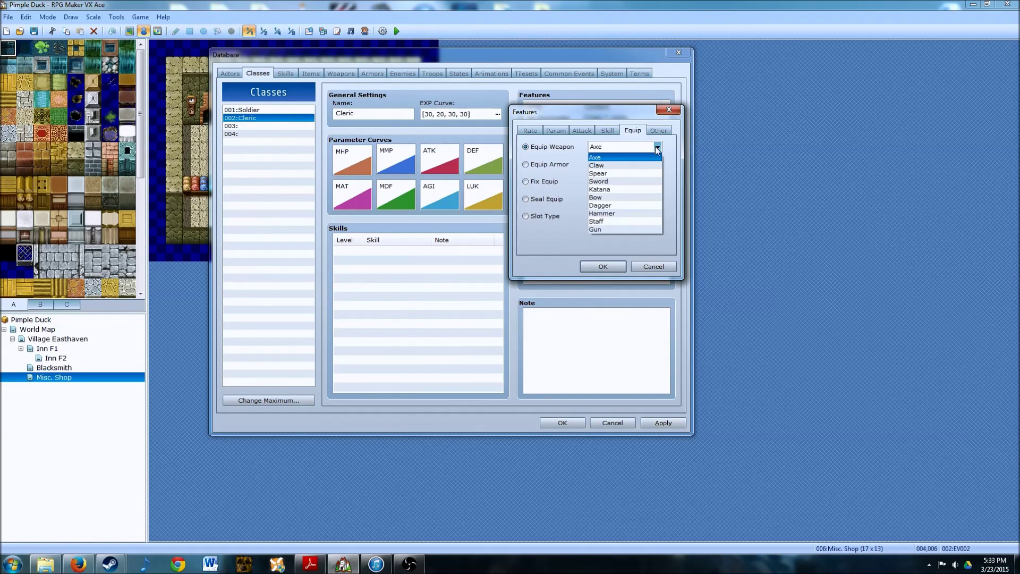
{"action": "left_click", "coordinate": [605, 220]}
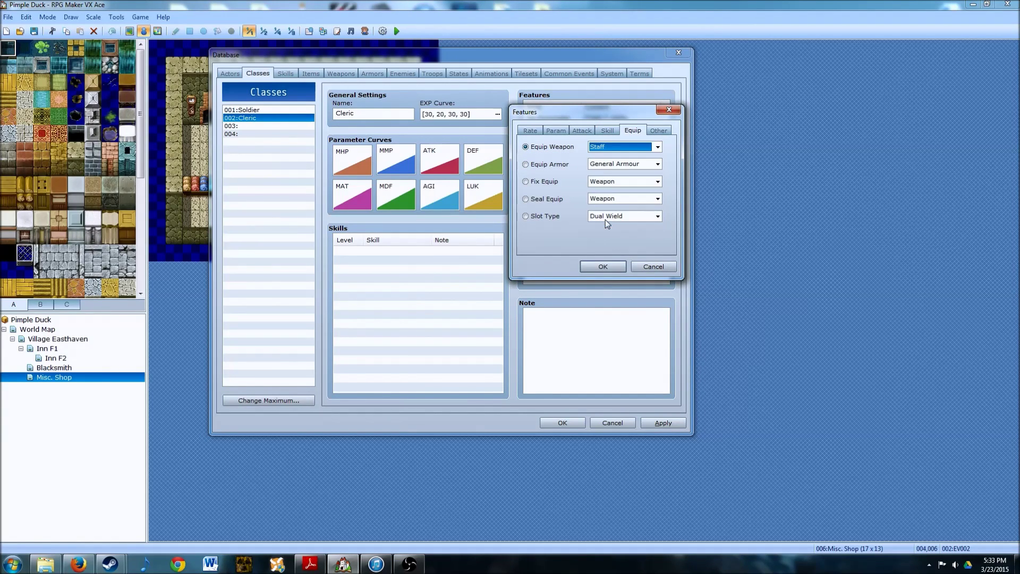
{"action": "left_click", "coordinate": [601, 266]}
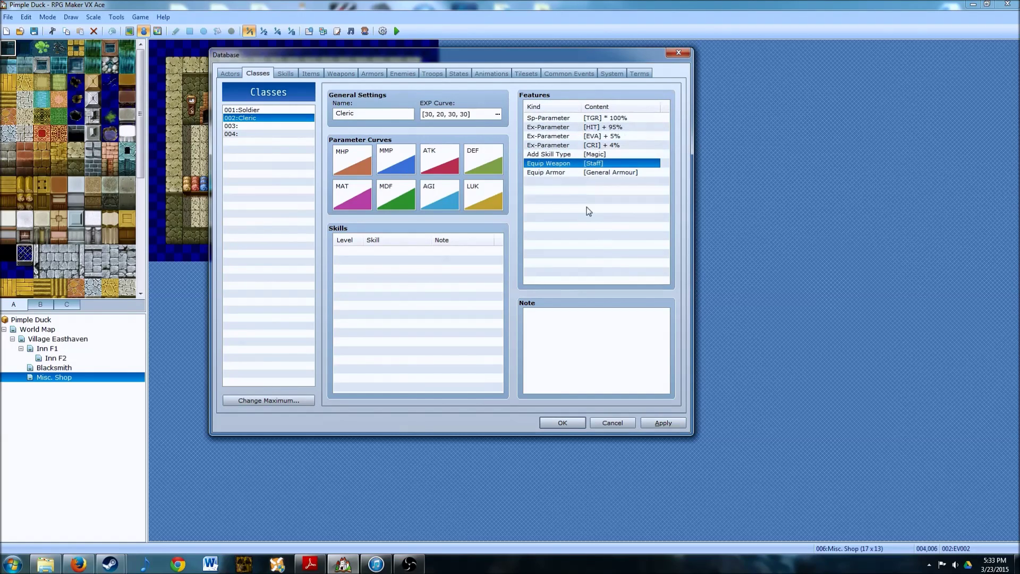
{"action": "double_click", "coordinate": [603, 172]}
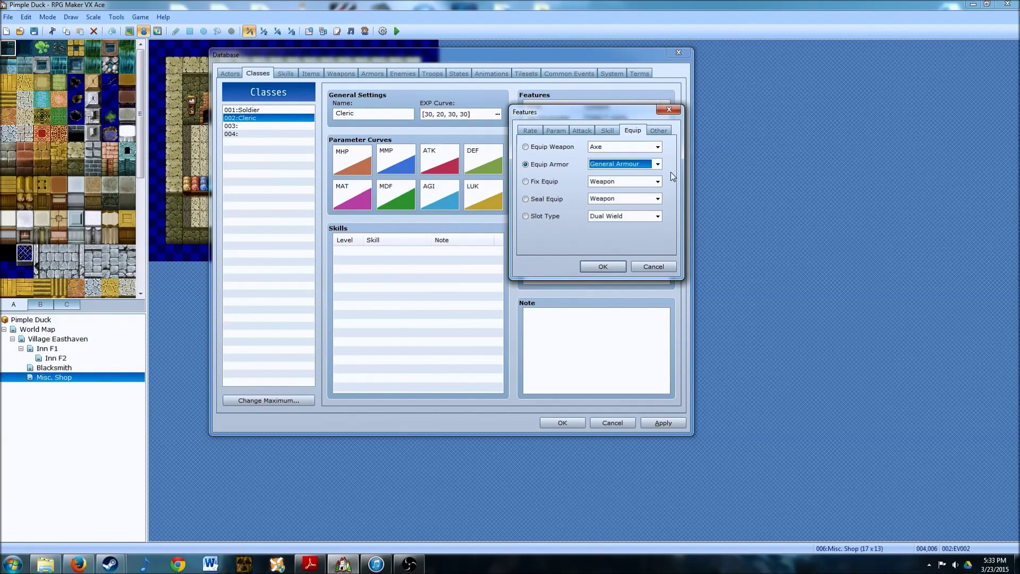
{"action": "left_click", "coordinate": [657, 163]}
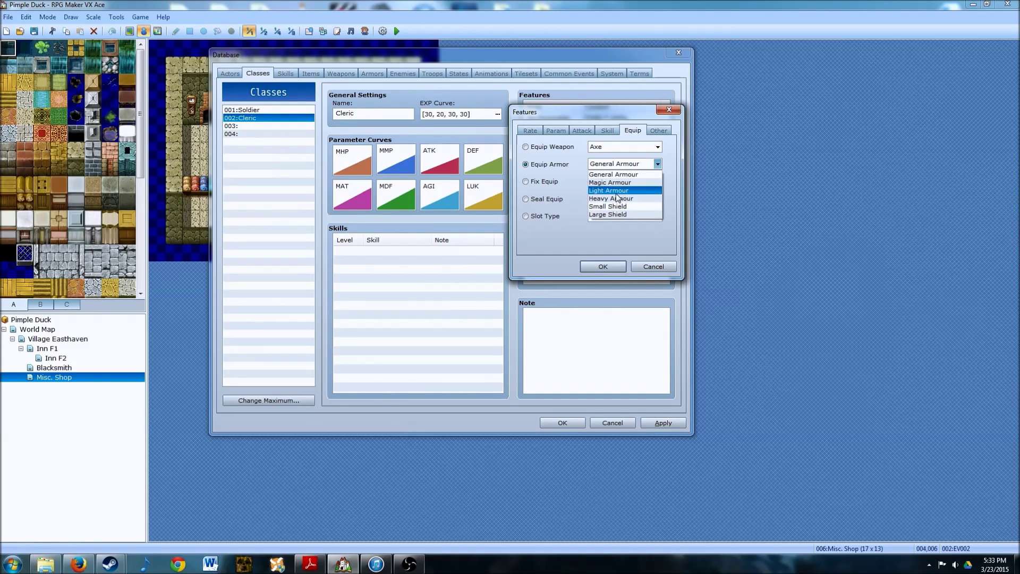
{"action": "left_click", "coordinate": [611, 183]}
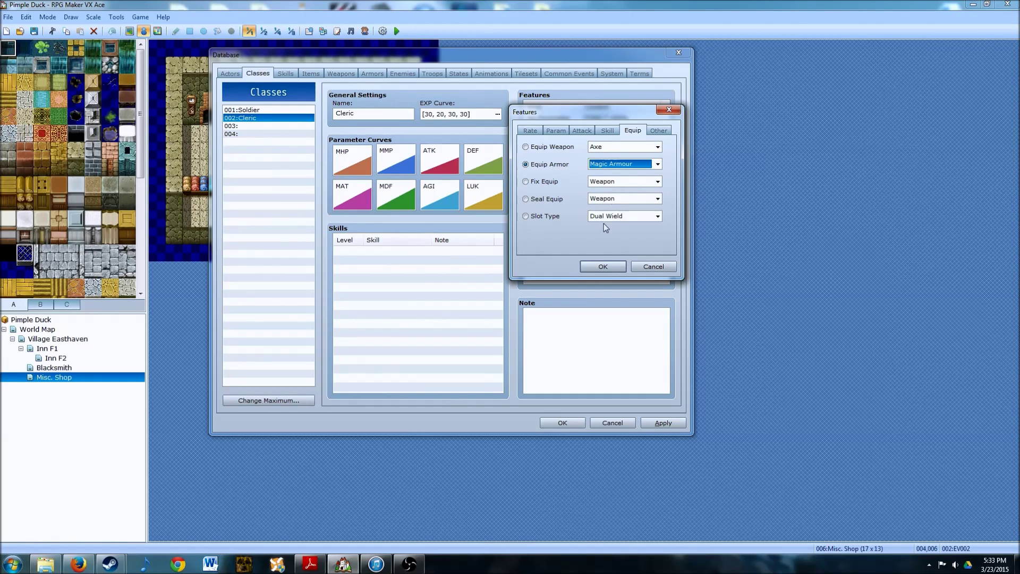
{"action": "left_click", "coordinate": [598, 262]}
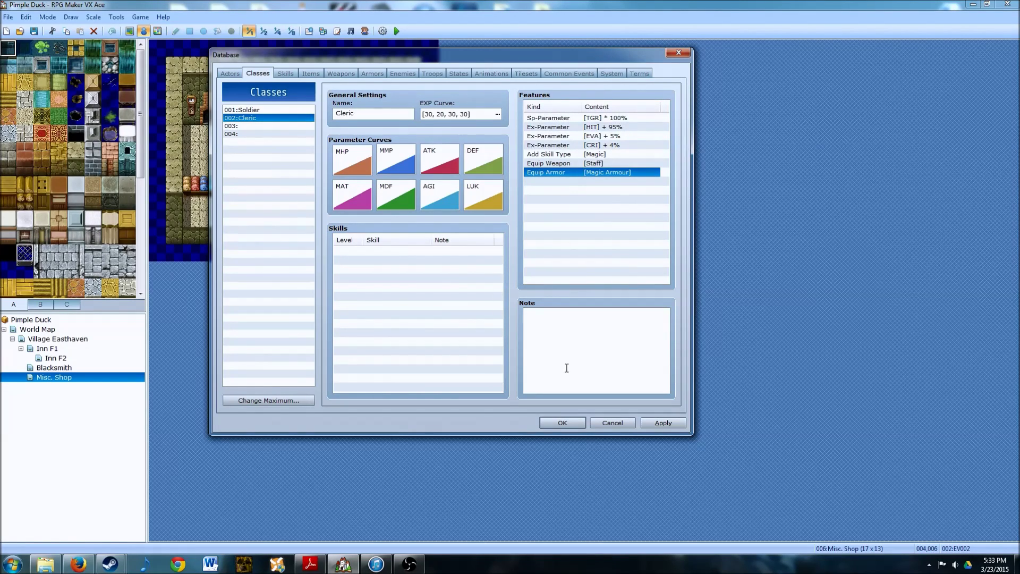
Step: Add the Heal skill to the Cleric's skill list, learned at level 1
{"action": "left_click", "coordinate": [348, 252]}
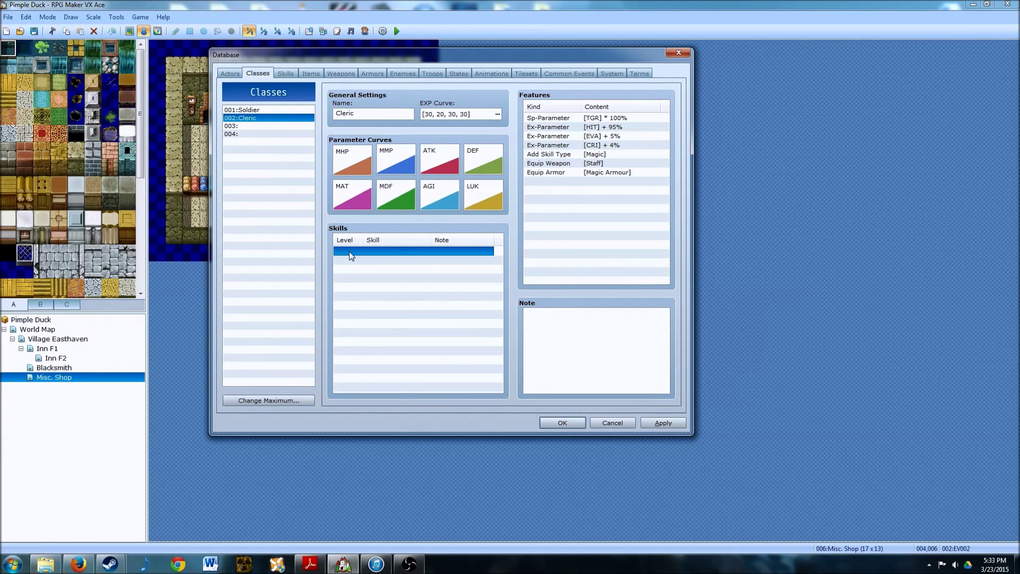
{"action": "double_click", "coordinate": [349, 251]}
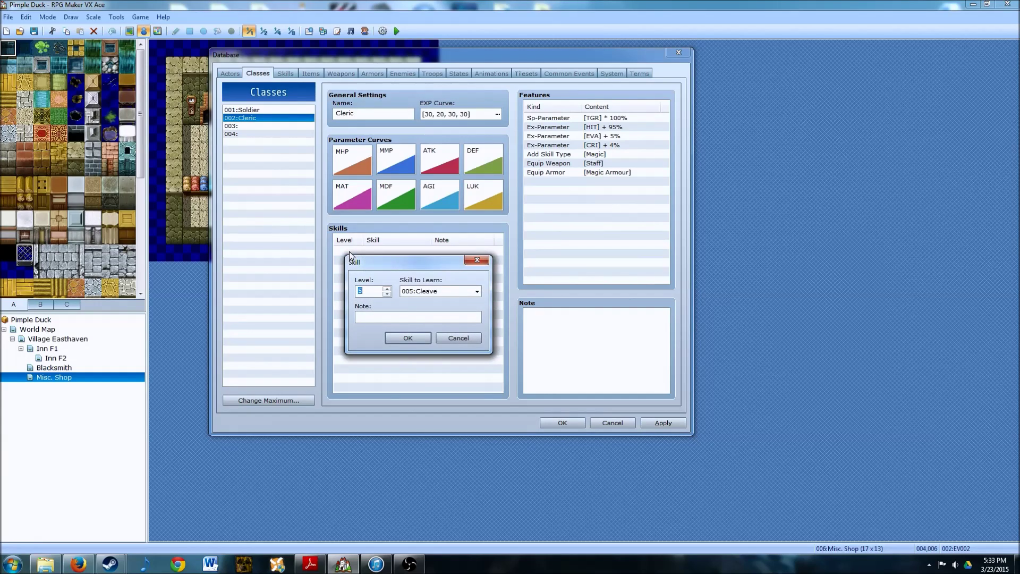
{"action": "left_click", "coordinate": [460, 292]}
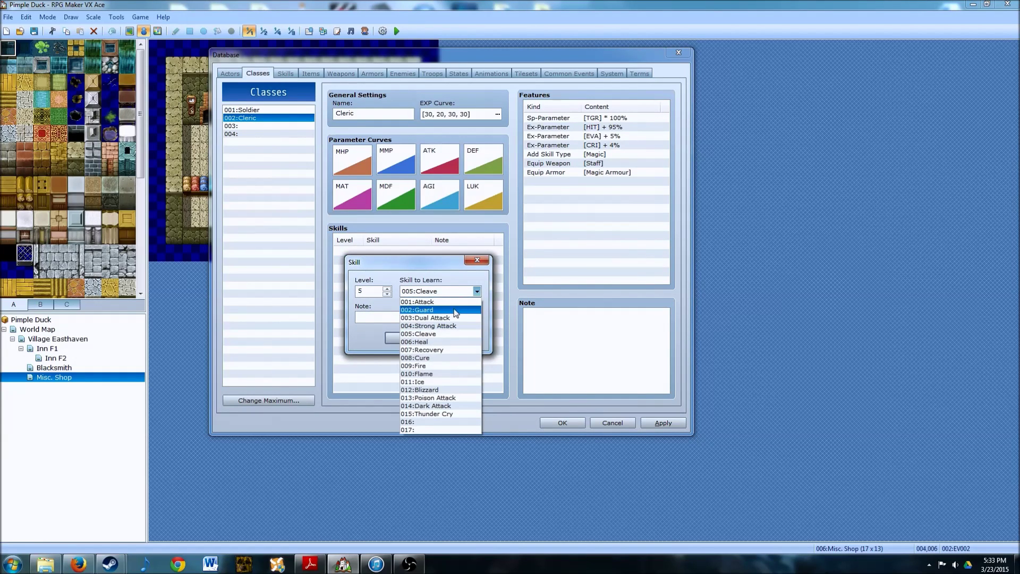
{"action": "left_click", "coordinate": [416, 343]}
{"action": "double_click", "coordinate": [366, 291]}
{"action": "type", "text": "1"}
{"action": "left_click", "coordinate": [407, 340]}
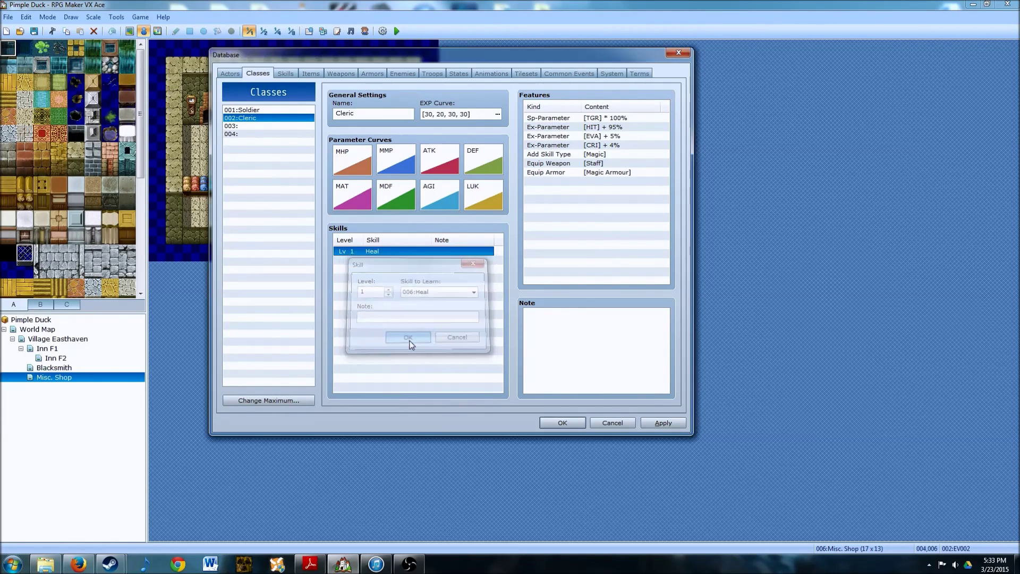
Step: Add the Cure skill to the Cleric's skill list, learned at level 3
{"action": "left_click", "coordinate": [375, 260]}
{"action": "double_click", "coordinate": [375, 260]}
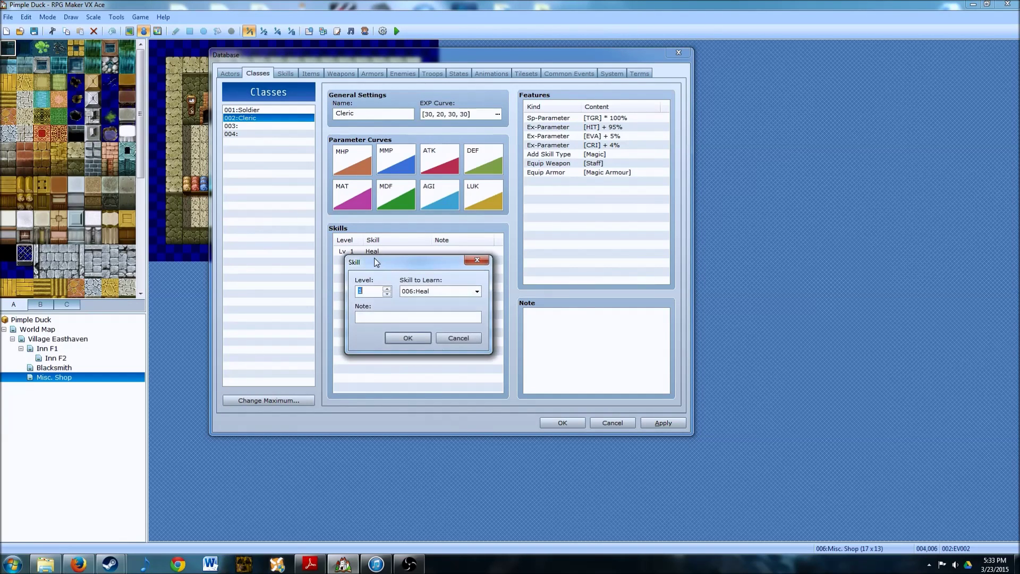
{"action": "left_click", "coordinate": [435, 292]}
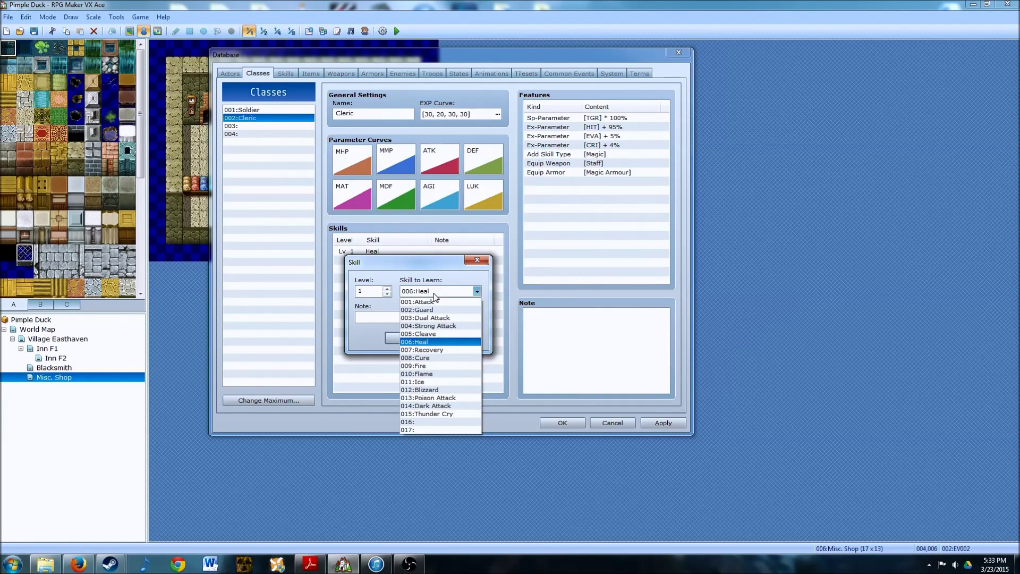
{"action": "left_click", "coordinate": [426, 359]}
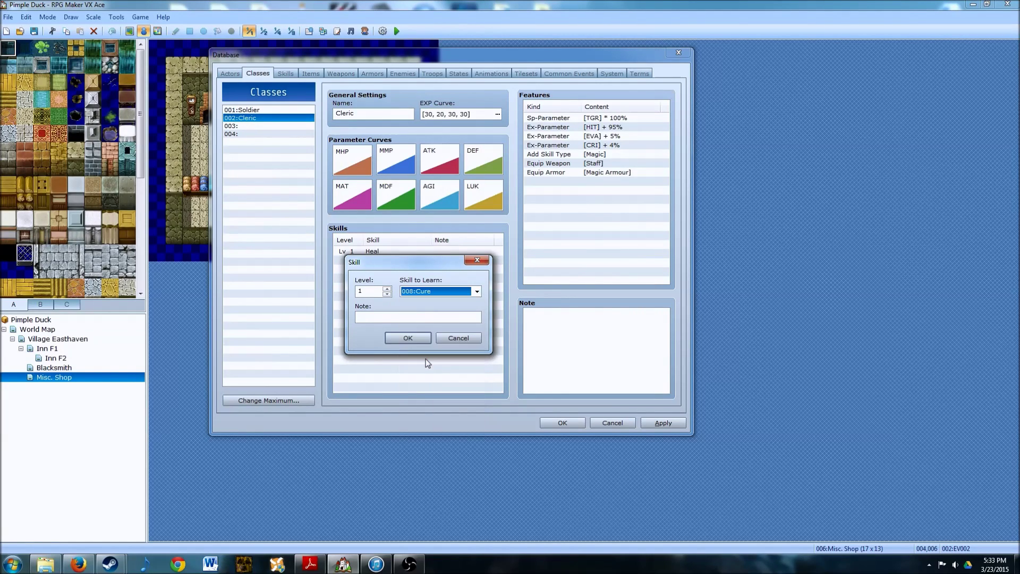
{"action": "left_click", "coordinate": [386, 289]}
{"action": "left_click", "coordinate": [387, 289]}
{"action": "left_click", "coordinate": [406, 337]}
Step: Add the Recovery skill to the Cleric, learned at level 5, and apply the database changes
{"action": "double_click", "coordinate": [386, 275]}
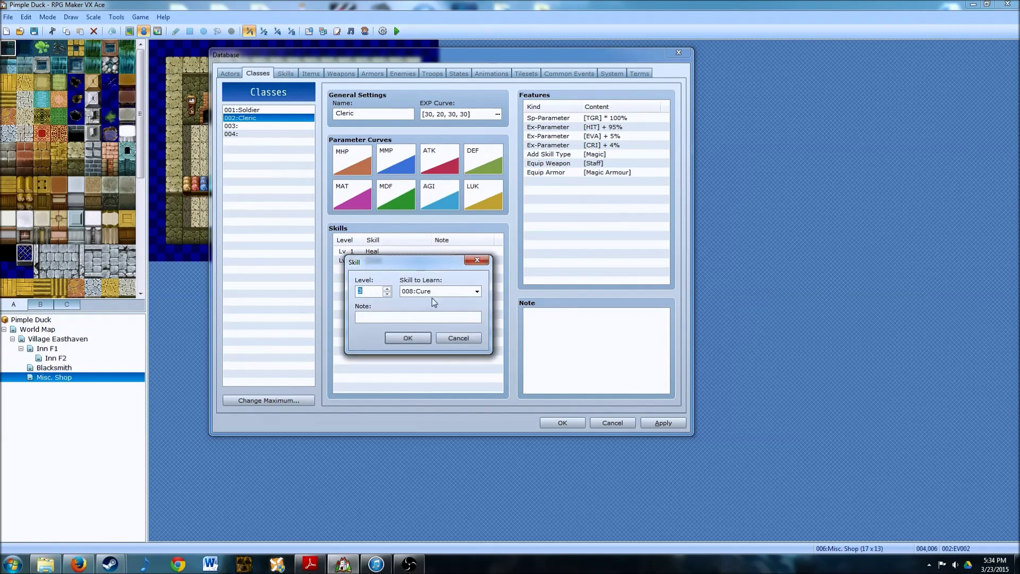
{"action": "left_click", "coordinate": [476, 291]}
{"action": "left_click", "coordinate": [422, 338]}
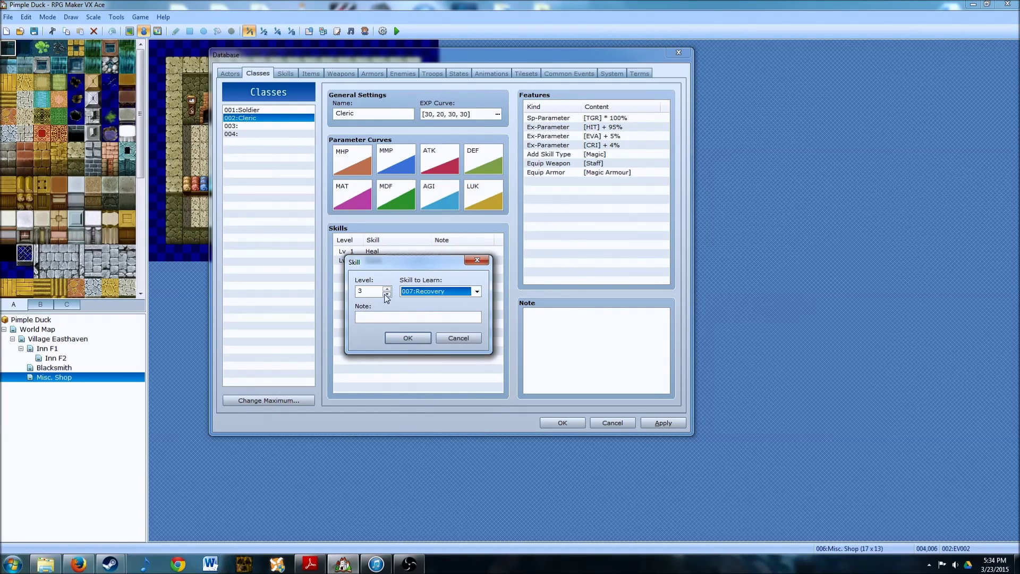
{"action": "left_click", "coordinate": [386, 288]}
{"action": "left_click", "coordinate": [386, 288]}
{"action": "left_click", "coordinate": [386, 288]}
{"action": "left_click", "coordinate": [387, 288]}
{"action": "left_click", "coordinate": [387, 294]}
{"action": "left_click", "coordinate": [387, 294]}
{"action": "left_click", "coordinate": [407, 338]}
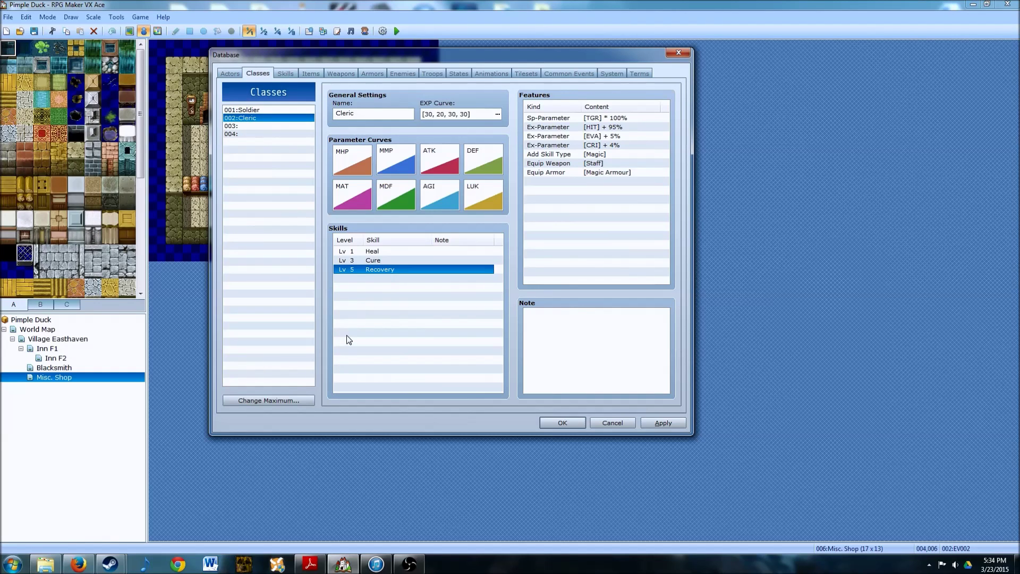
{"action": "left_click", "coordinate": [662, 424]}
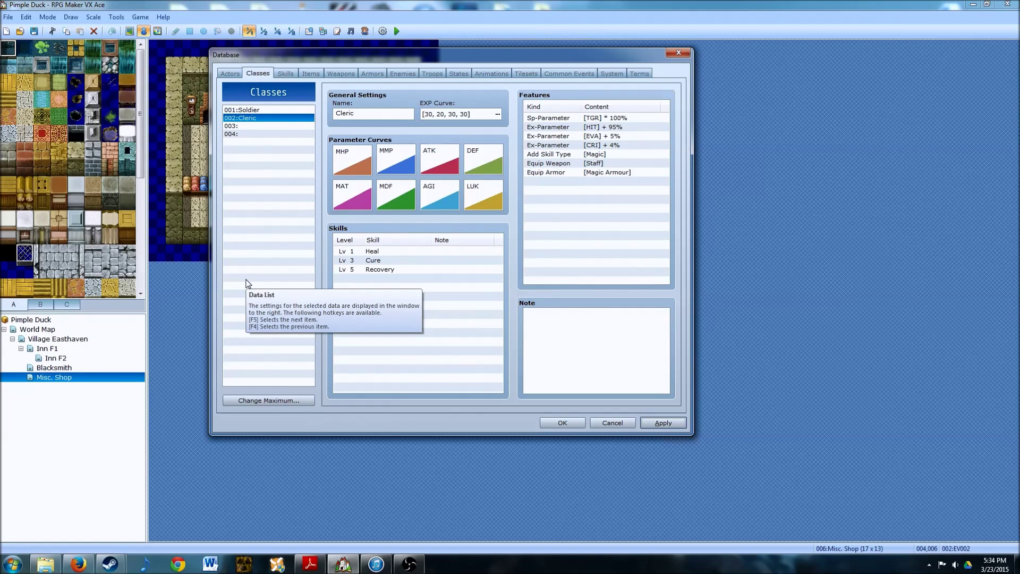
Step: Name the empty third class Mage
{"action": "left_click", "coordinate": [239, 127]}
{"action": "left_click", "coordinate": [355, 113]}
{"action": "type", "text": "Mage"}
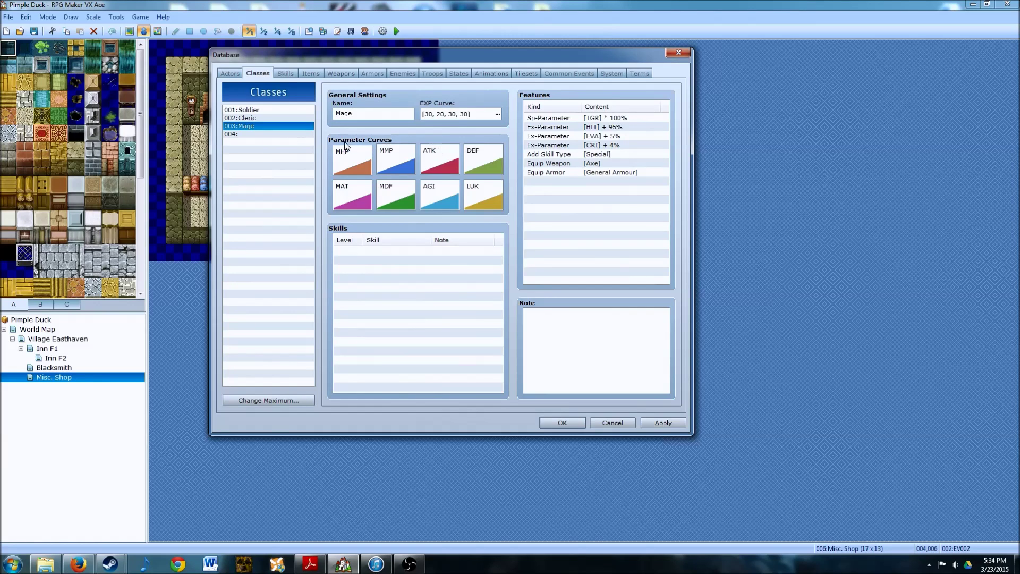
Step: Apply Quick Setting C to the Mage's MHP, MMP, AGI and LUK parameter curves
{"action": "double_click", "coordinate": [353, 156]}
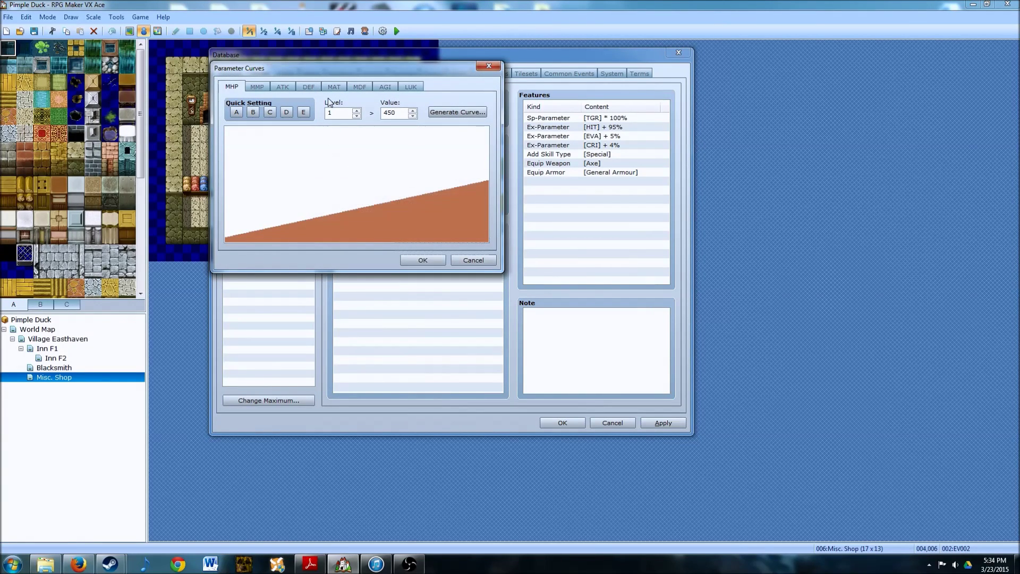
{"action": "left_click_drag", "start_coordinate": [326, 72], "coordinate": [354, 83]}
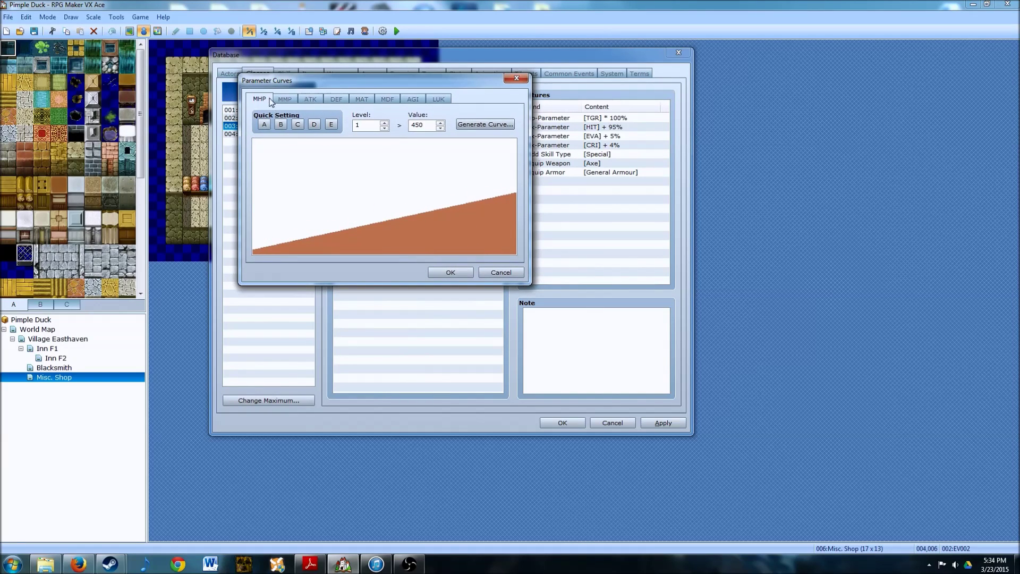
{"action": "left_click", "coordinate": [298, 125]}
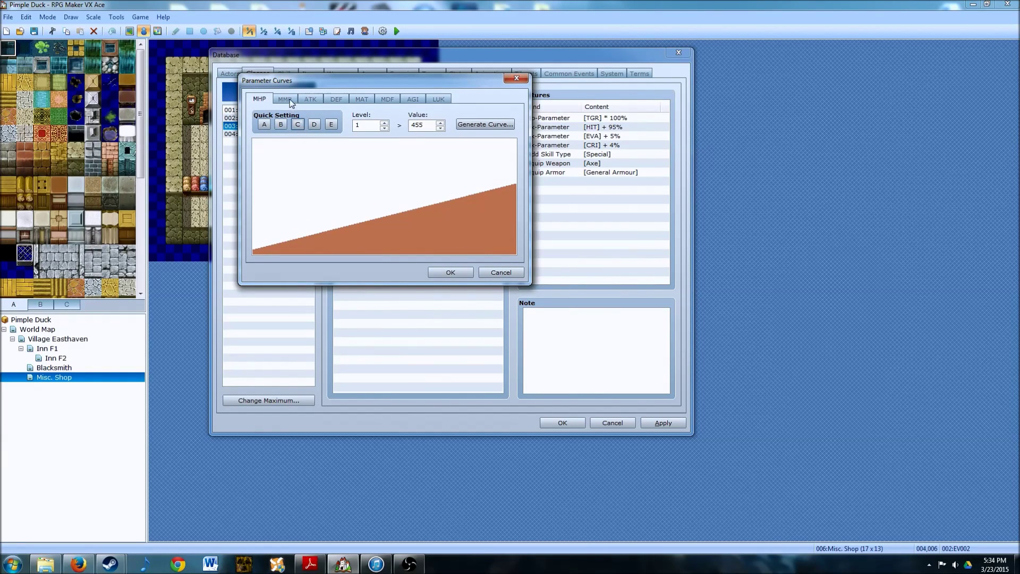
{"action": "left_click", "coordinate": [285, 99]}
{"action": "left_click", "coordinate": [297, 126]}
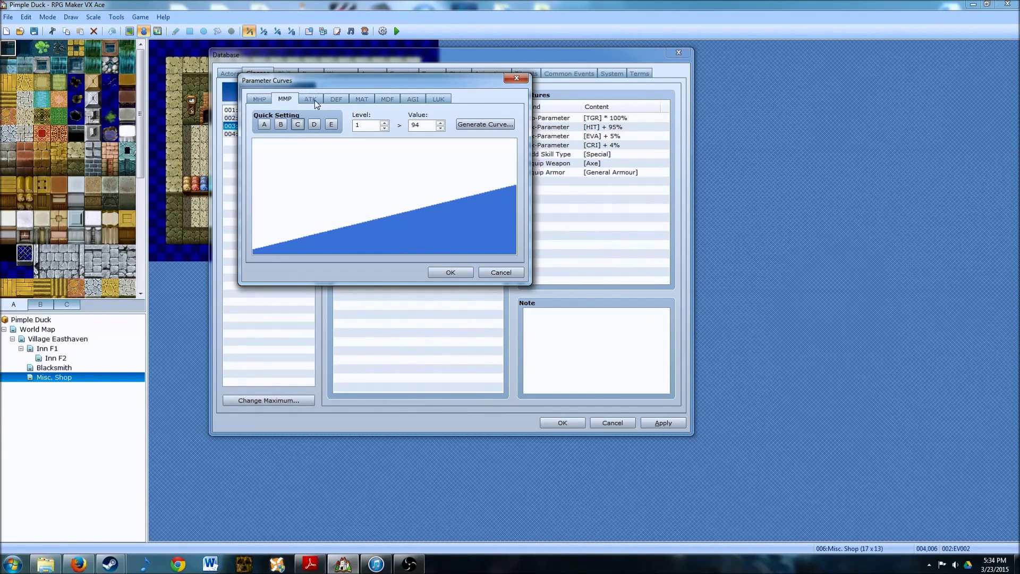
{"action": "left_click", "coordinate": [413, 98]}
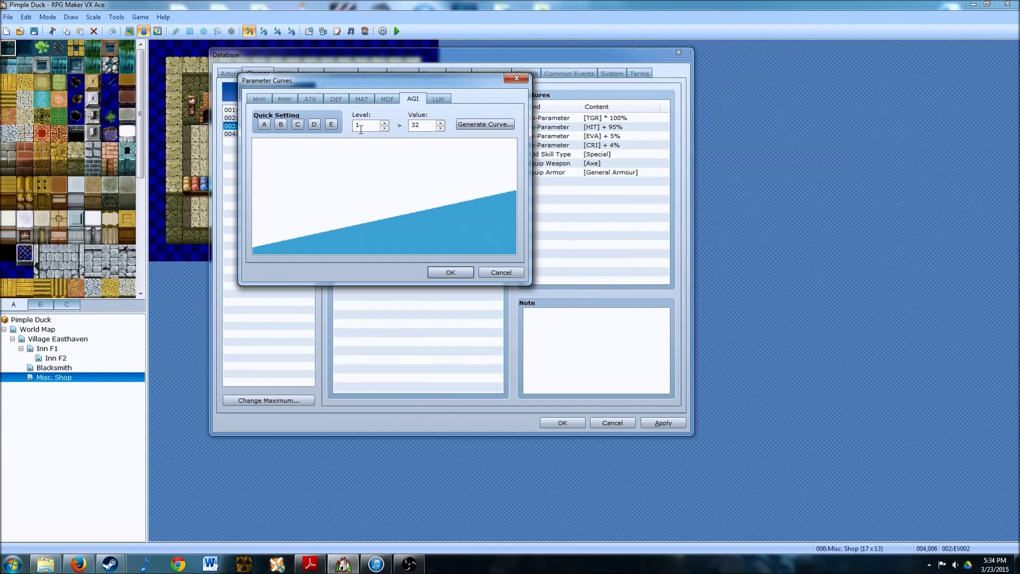
{"action": "left_click", "coordinate": [297, 125]}
{"action": "left_click", "coordinate": [441, 100]}
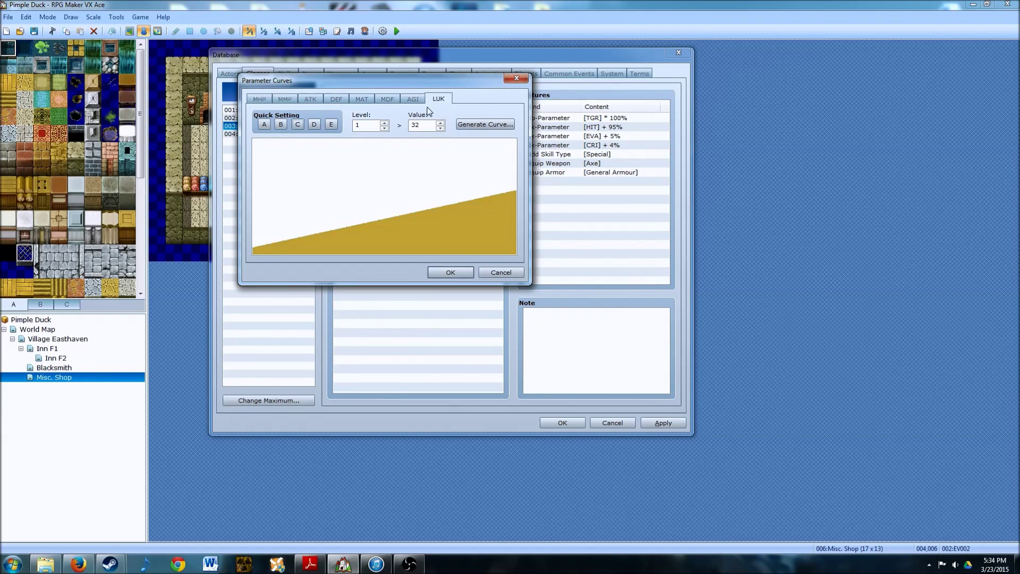
{"action": "left_click", "coordinate": [298, 125]}
Step: Apply Quick Setting C to the Mage's ATK curve and Quick Setting D to its DEF curve
{"action": "left_click", "coordinate": [313, 99]}
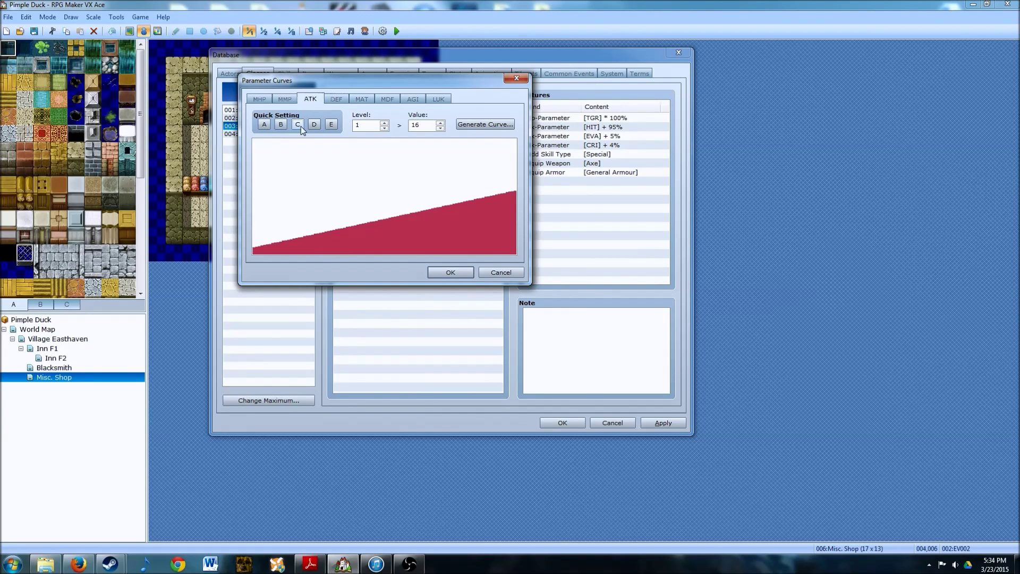
{"action": "left_click", "coordinate": [301, 126]}
{"action": "left_click", "coordinate": [337, 100]}
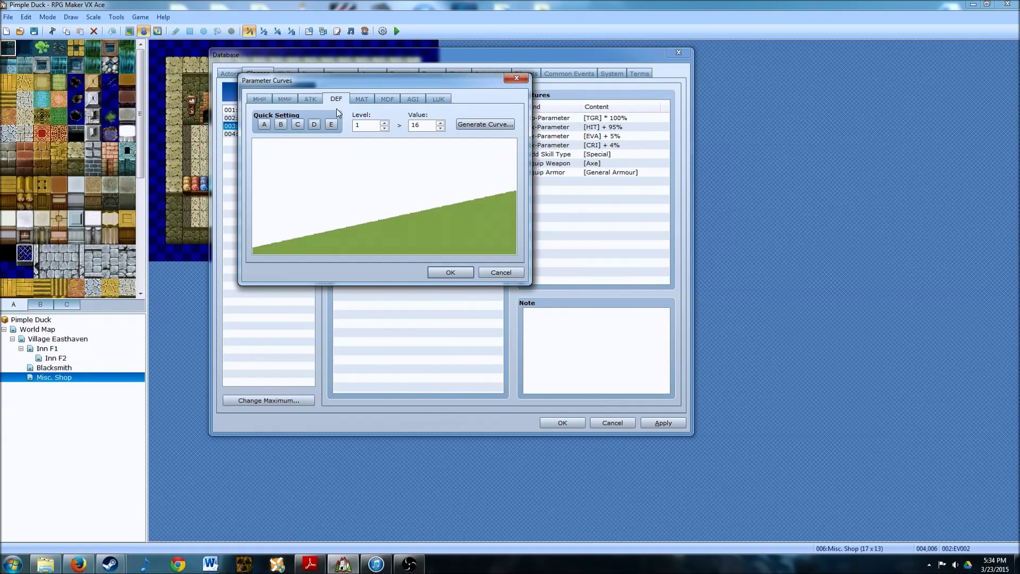
{"action": "left_click", "coordinate": [314, 126]}
Step: Apply Quick Setting B to the Mage's MAT and MDF curves and accept the parameter curves
{"action": "left_click", "coordinate": [362, 99]}
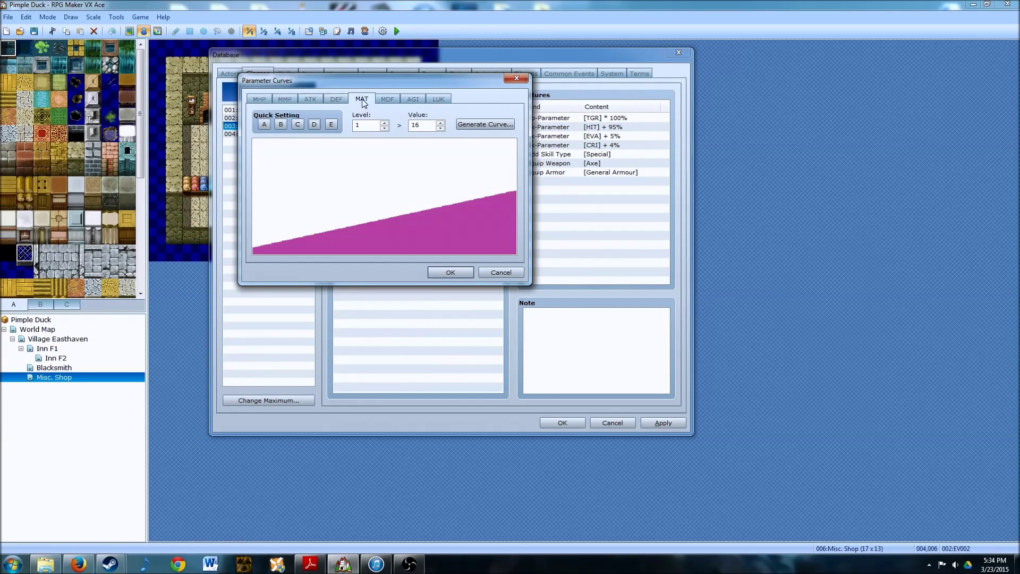
{"action": "left_click", "coordinate": [281, 126]}
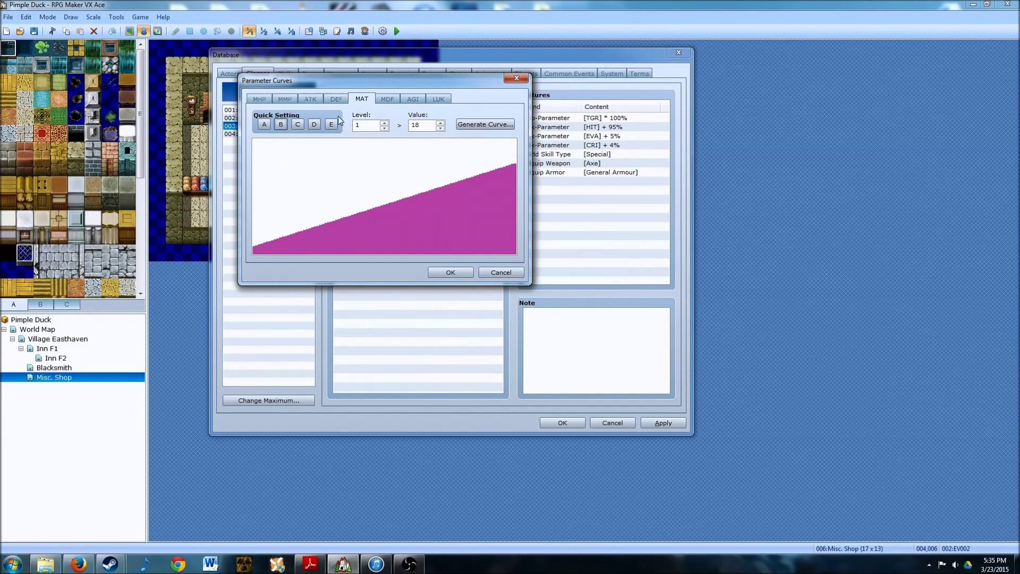
{"action": "left_click", "coordinate": [388, 99]}
{"action": "left_click", "coordinate": [281, 125]}
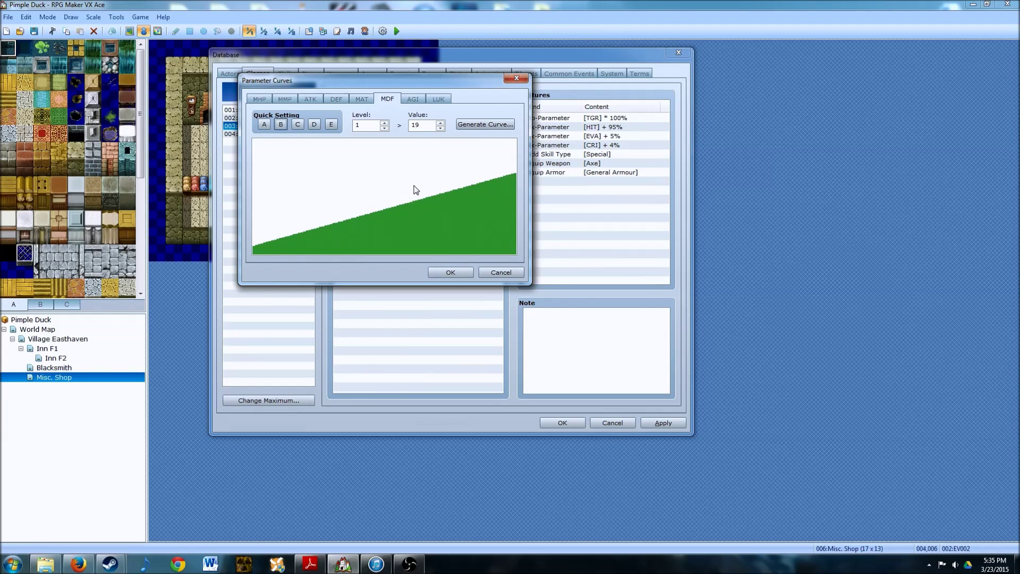
{"action": "left_click", "coordinate": [451, 272]}
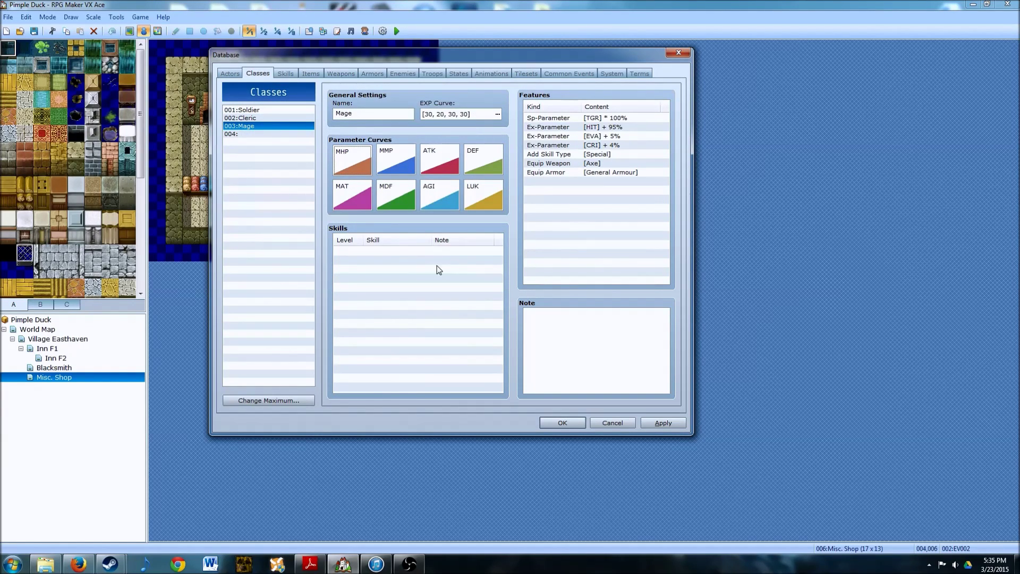
Step: Change the Mage's Add Skill Type feature to Magic
{"action": "double_click", "coordinate": [598, 155]}
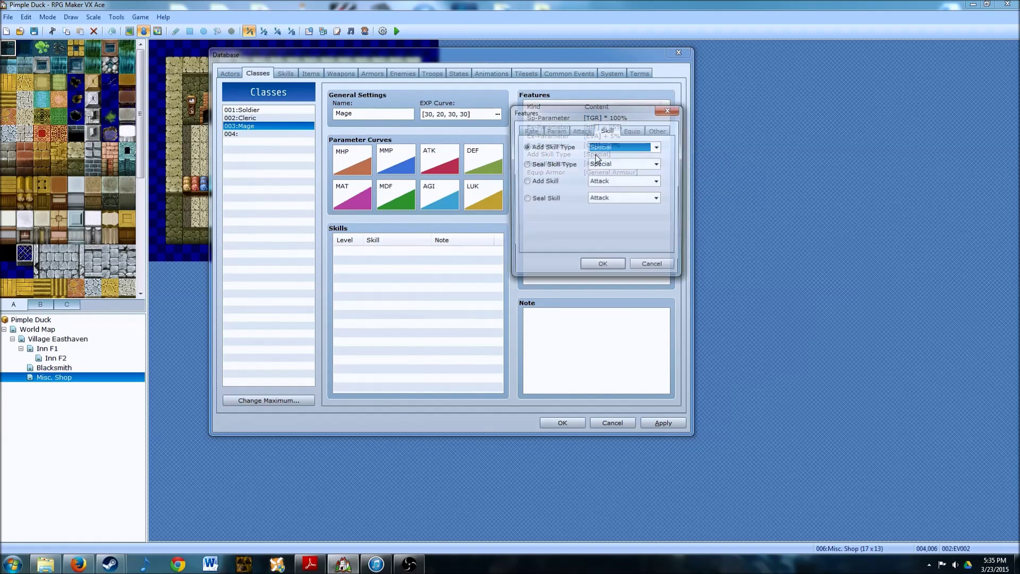
{"action": "left_click", "coordinate": [657, 147]}
{"action": "left_click", "coordinate": [619, 166]}
{"action": "left_click", "coordinate": [604, 266]}
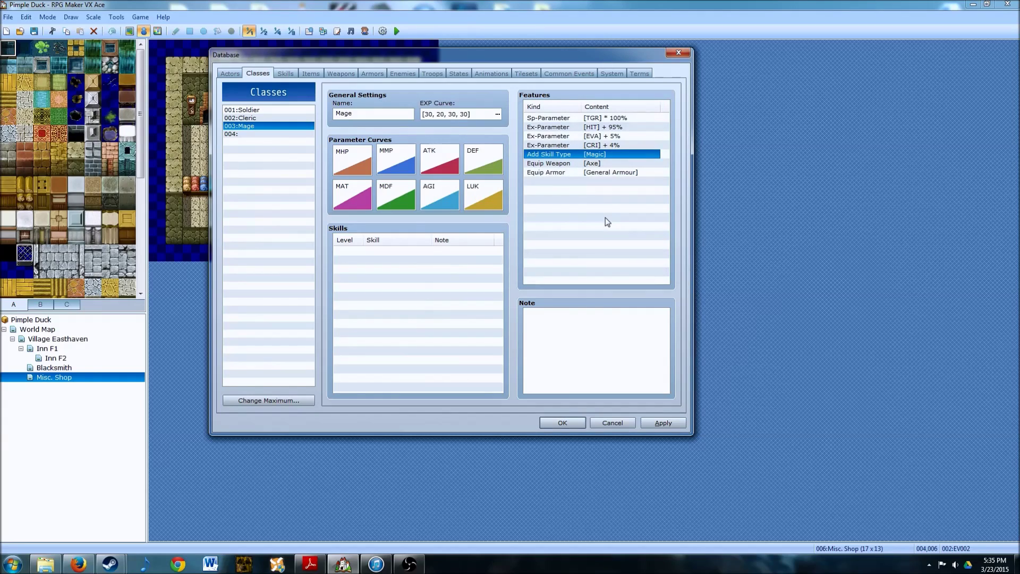
Step: Change the Mage's Equip Weapon feature to Staff
{"action": "left_click", "coordinate": [572, 164]}
{"action": "double_click", "coordinate": [573, 168]}
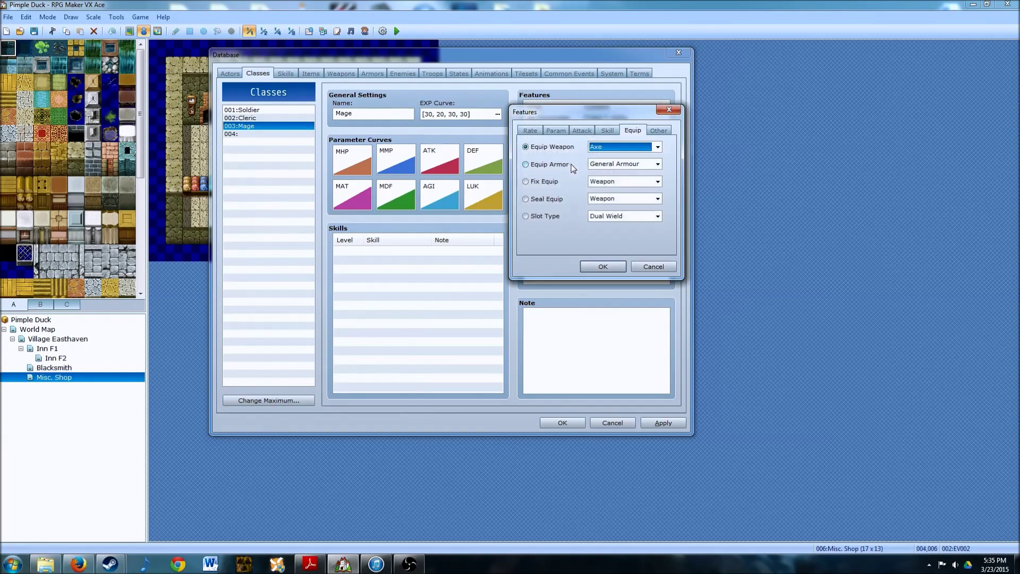
{"action": "left_click", "coordinate": [626, 148]}
{"action": "left_click", "coordinate": [598, 221]}
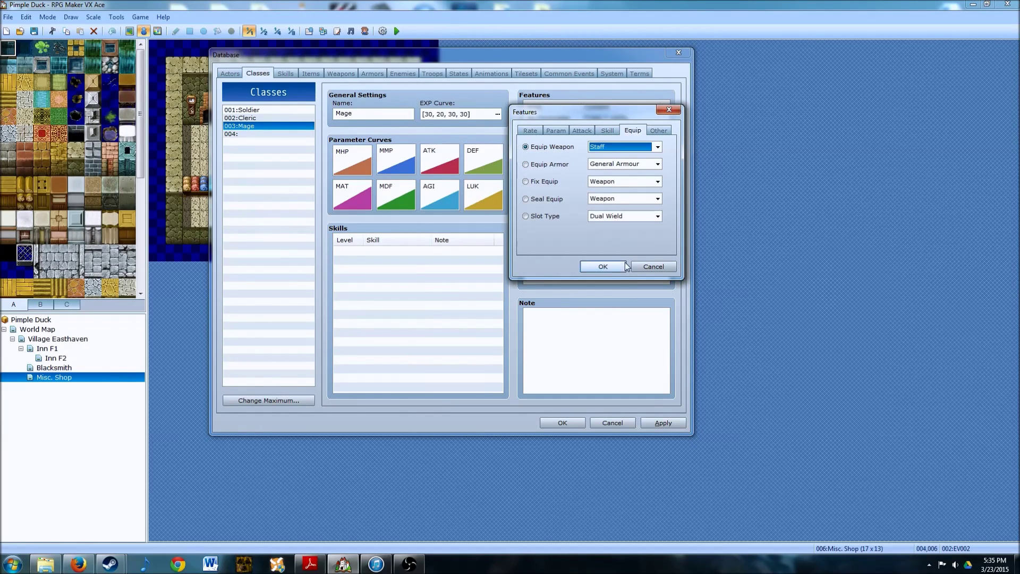
{"action": "left_click", "coordinate": [602, 266]}
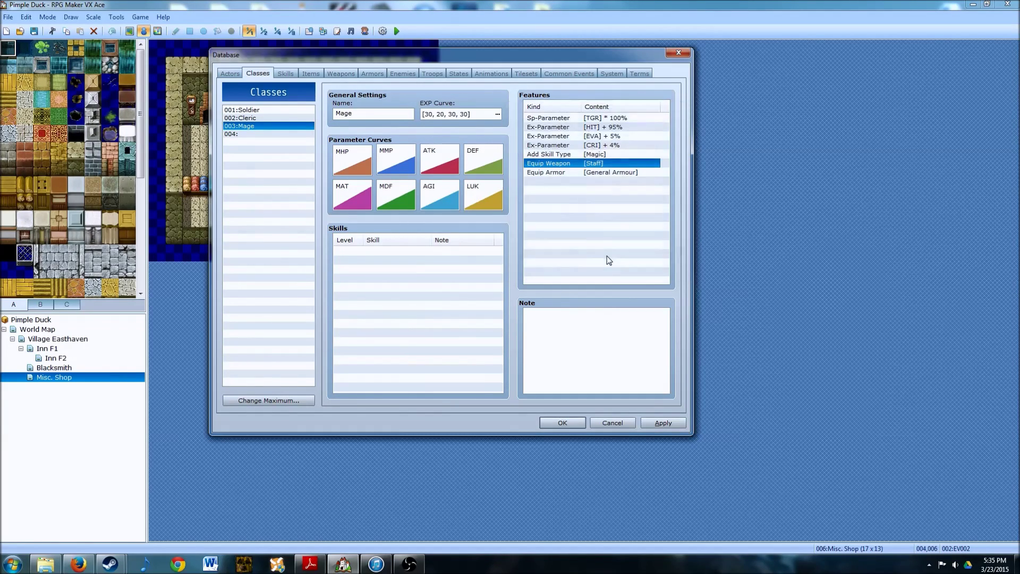
Step: Change the Mage's Equip Armor feature to Magic Armour
{"action": "double_click", "coordinate": [582, 173]}
{"action": "left_click", "coordinate": [658, 164]}
{"action": "left_click", "coordinate": [608, 182]}
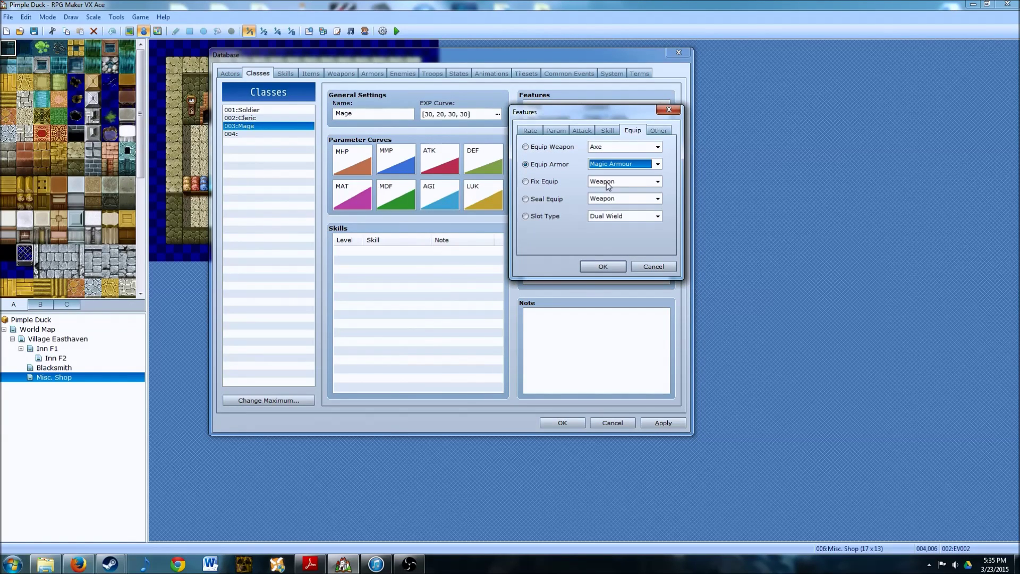
{"action": "left_click", "coordinate": [602, 266]}
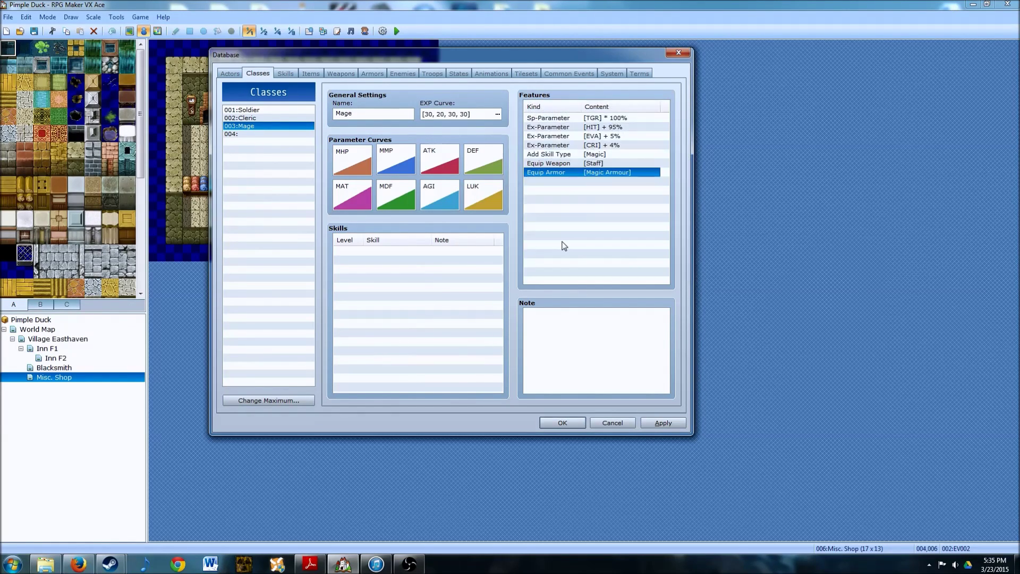
Step: Add the Fire skill to the Mage's skill list, learned at level 1
{"action": "double_click", "coordinate": [370, 252]}
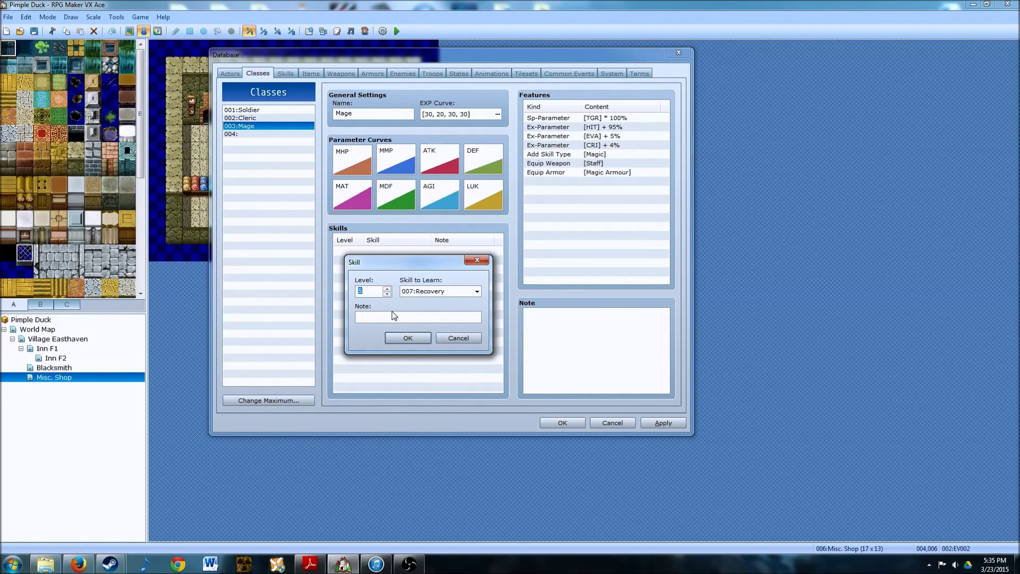
{"action": "left_click", "coordinate": [427, 296]}
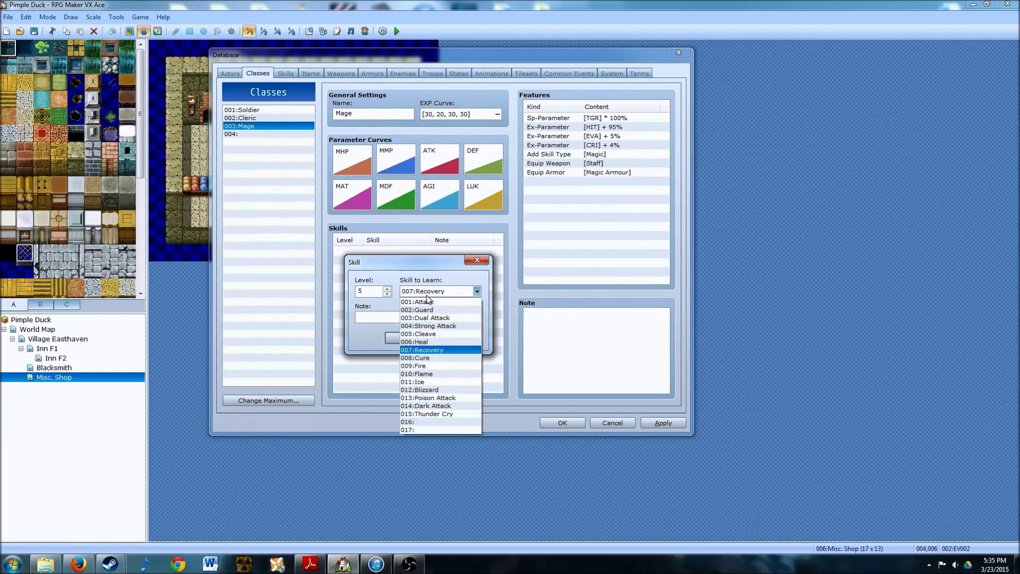
{"action": "left_click", "coordinate": [427, 366]}
{"action": "double_click", "coordinate": [373, 292]}
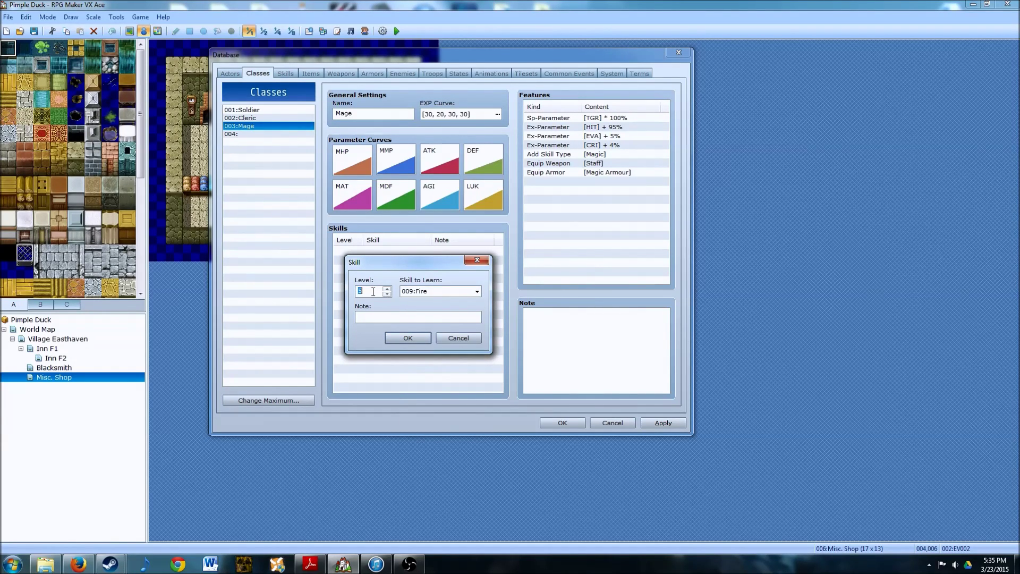
{"action": "type", "text": "1"}
{"action": "left_click", "coordinate": [414, 339]}
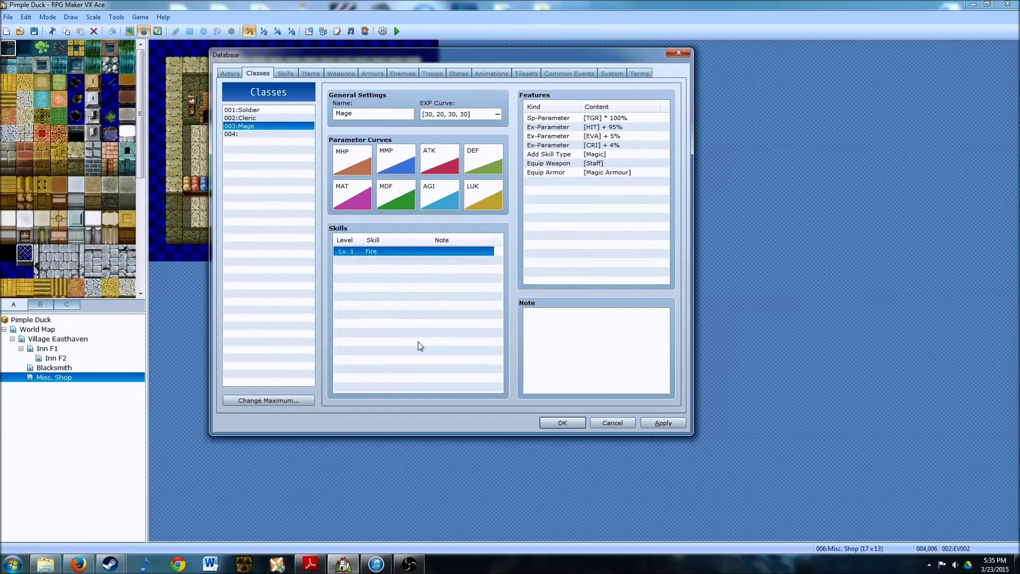
Step: Add the Ice skill to the Mage's skill list, learned at level 1
{"action": "left_click", "coordinate": [385, 260]}
{"action": "double_click", "coordinate": [384, 264]}
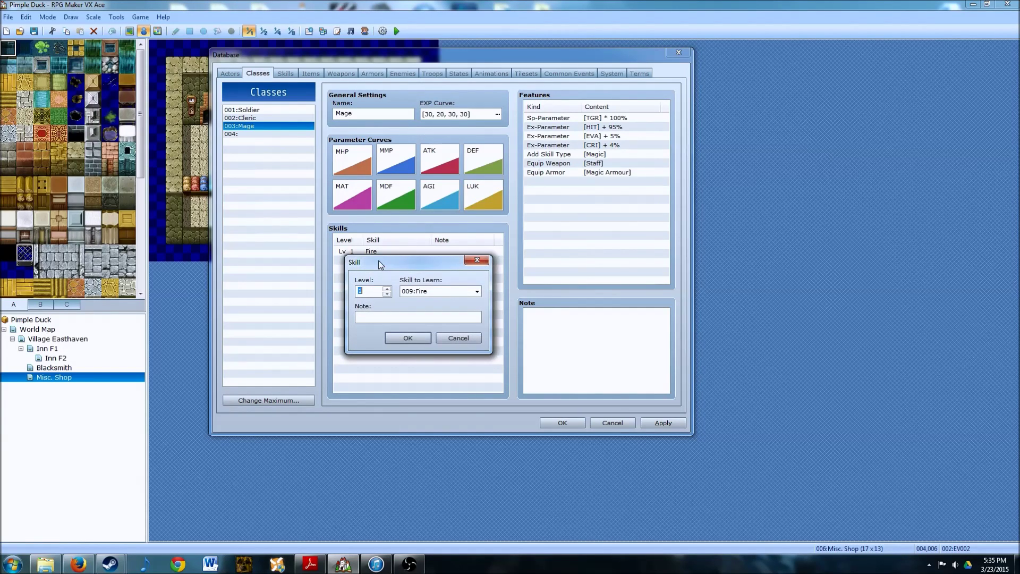
{"action": "left_click", "coordinate": [435, 292]}
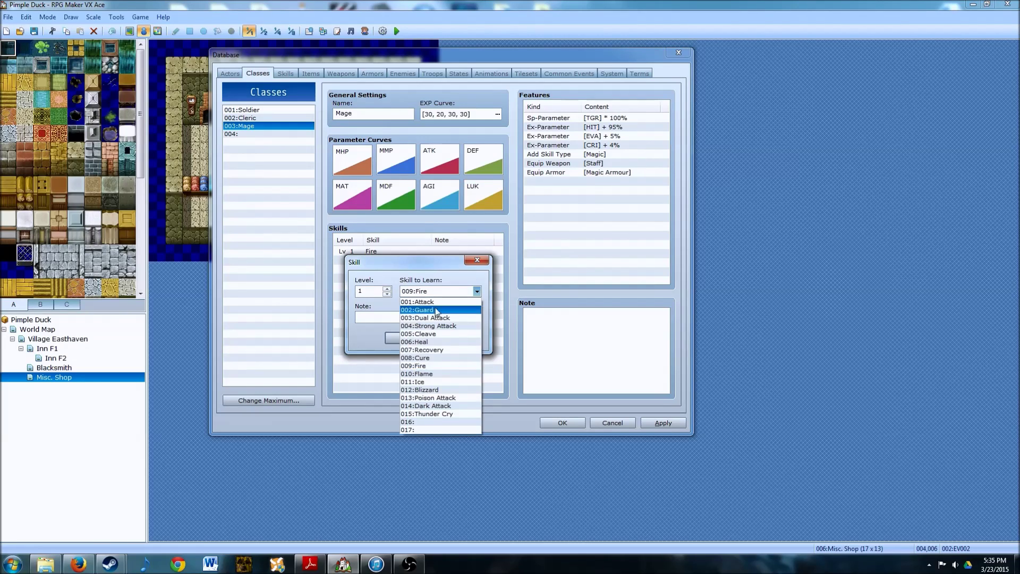
{"action": "left_click", "coordinate": [427, 382]}
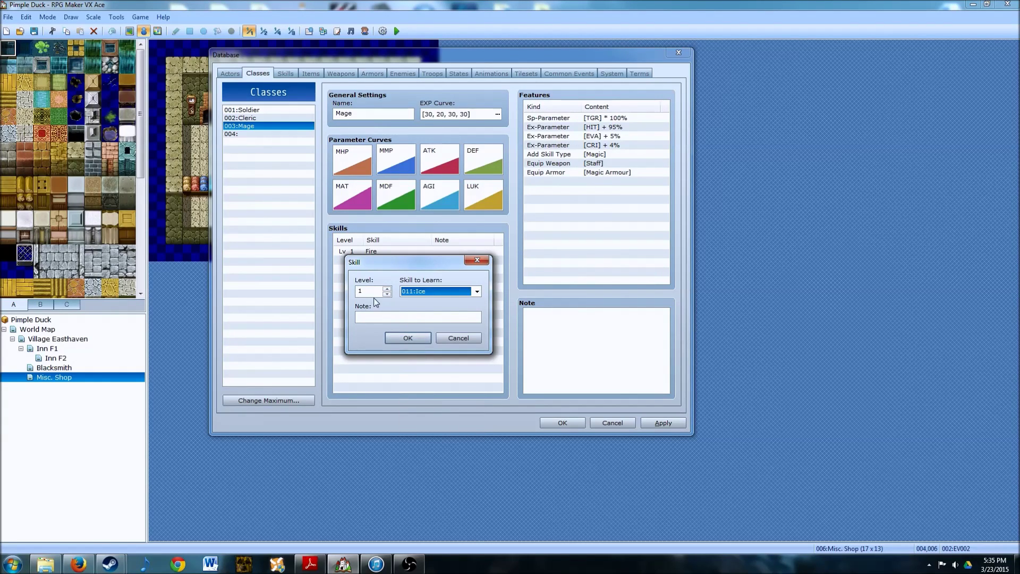
{"action": "left_click", "coordinate": [406, 338]}
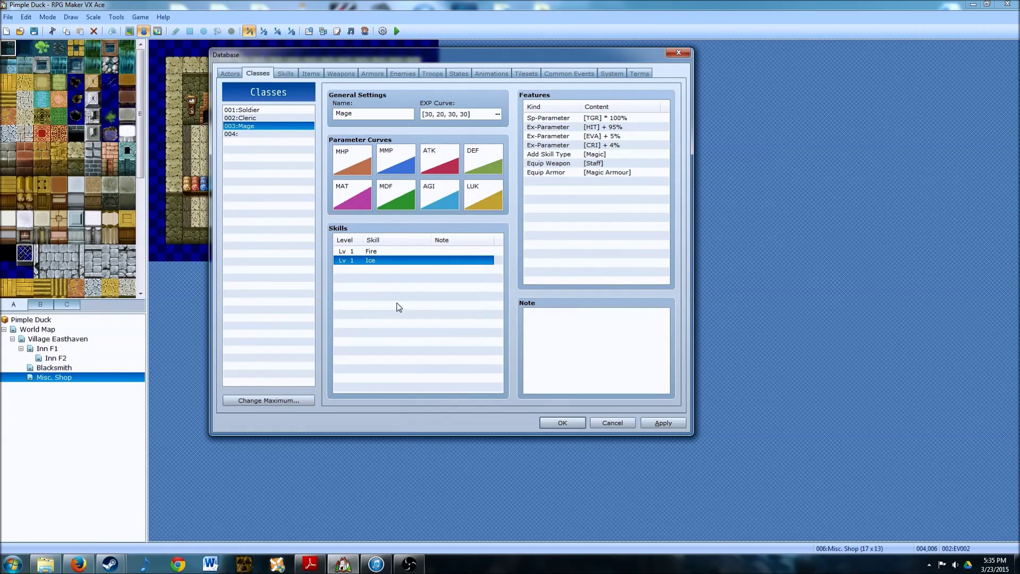
Step: Add the Flame skill to the Mage's skill list, learned at level 5
{"action": "double_click", "coordinate": [382, 274]}
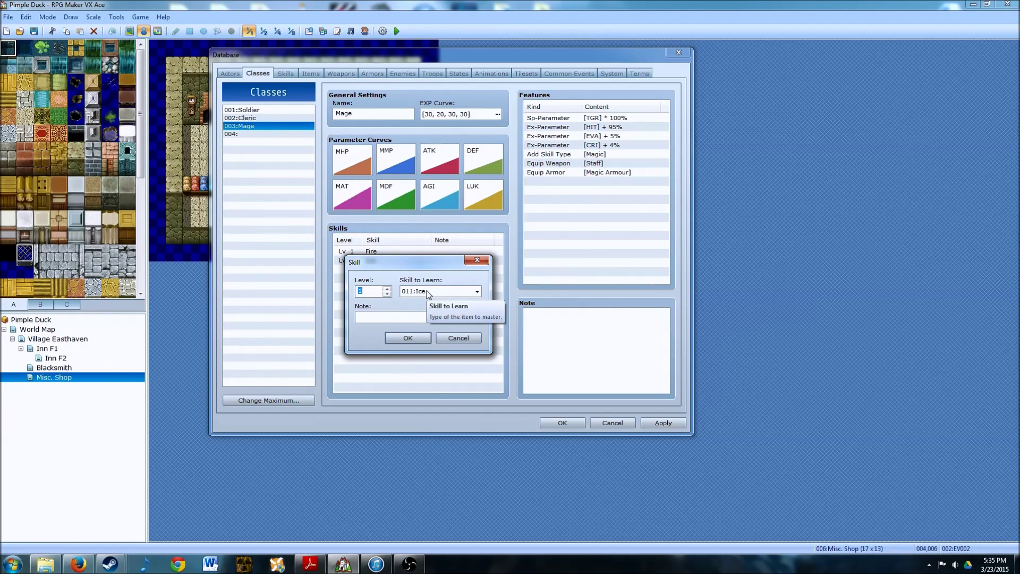
{"action": "left_click", "coordinate": [427, 291]}
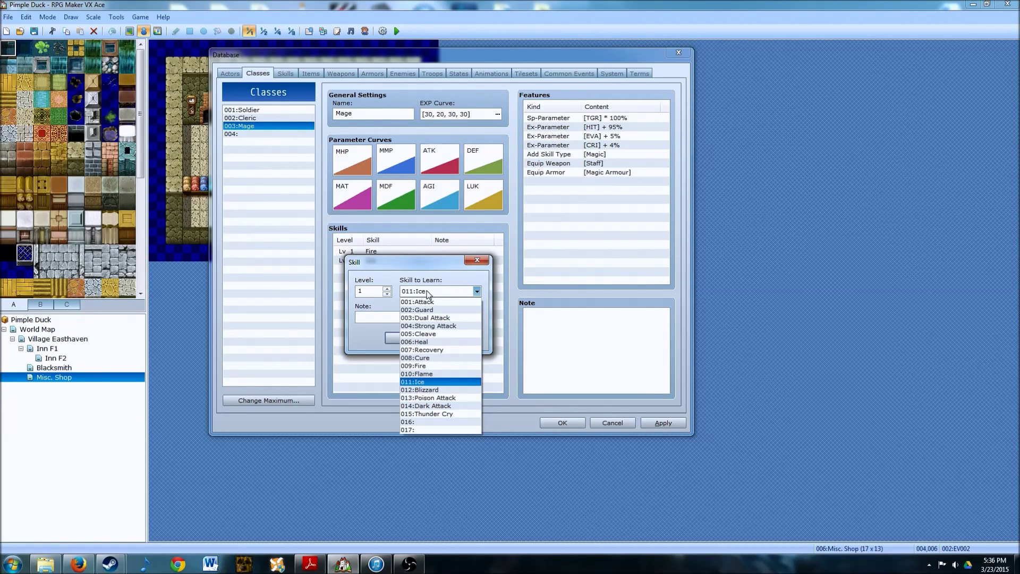
{"action": "left_click", "coordinate": [428, 374]}
{"action": "double_click", "coordinate": [377, 287]}
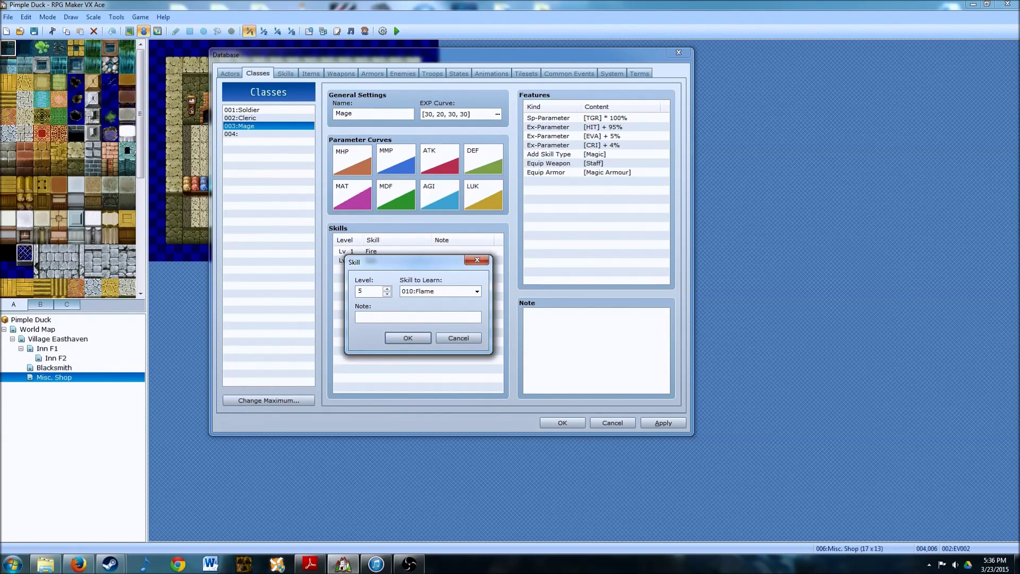
{"action": "left_click", "coordinate": [407, 338]}
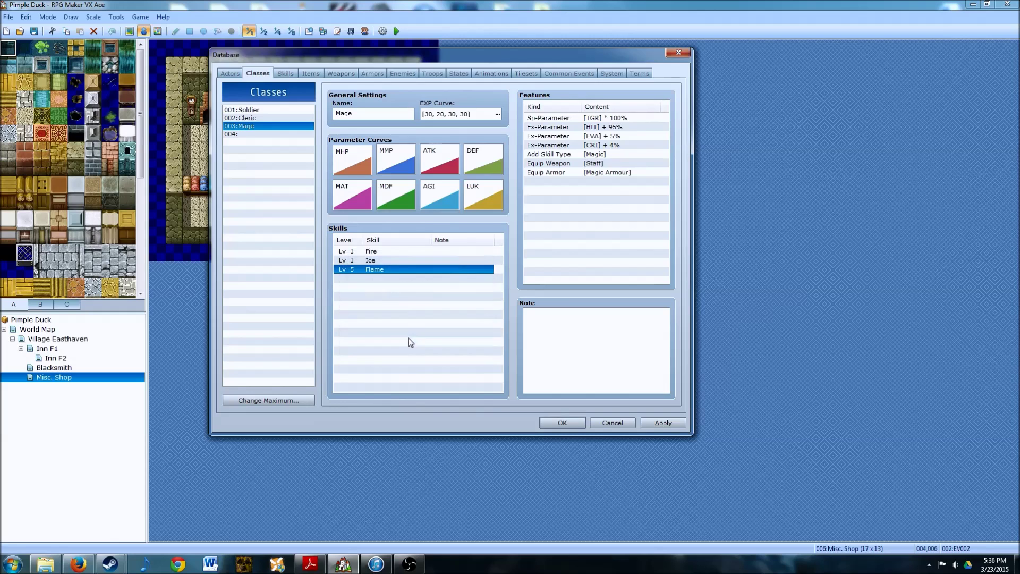
Step: Add the Blizzard skill to the Mage, learned at level 5, and apply the database changes
{"action": "double_click", "coordinate": [404, 269]}
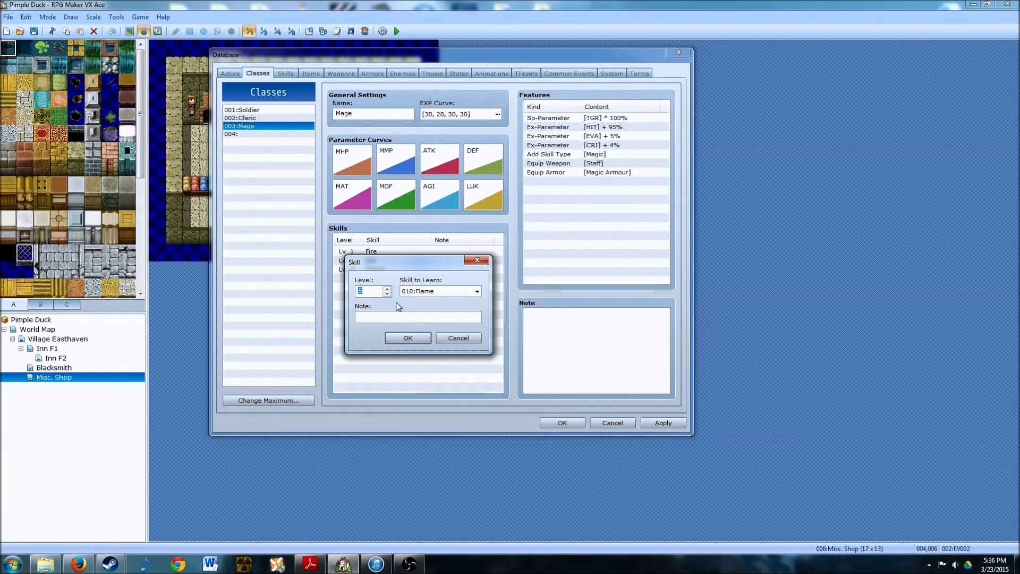
{"action": "left_click", "coordinate": [438, 292]}
{"action": "left_click", "coordinate": [428, 374]}
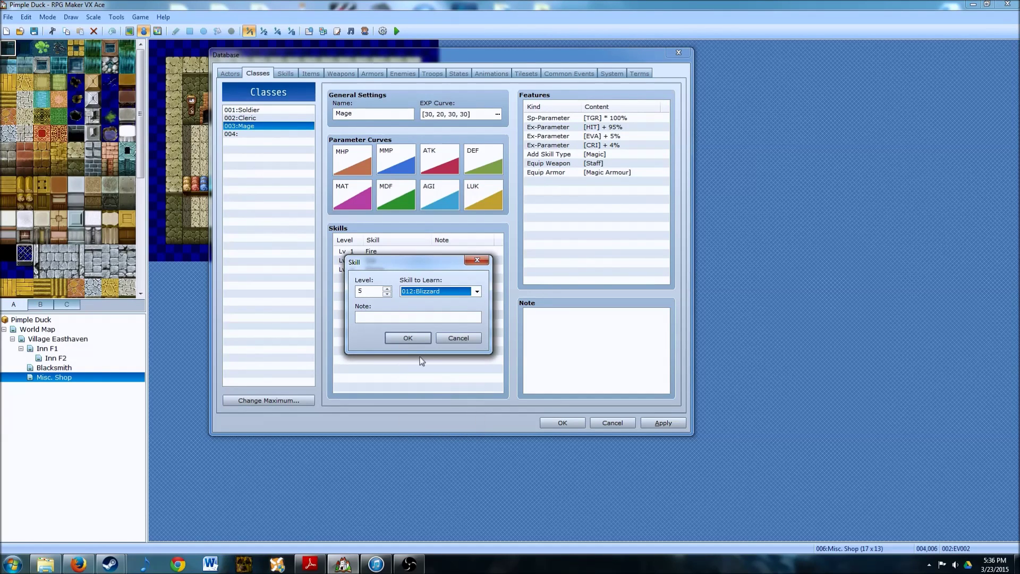
{"action": "left_click", "coordinate": [393, 338]}
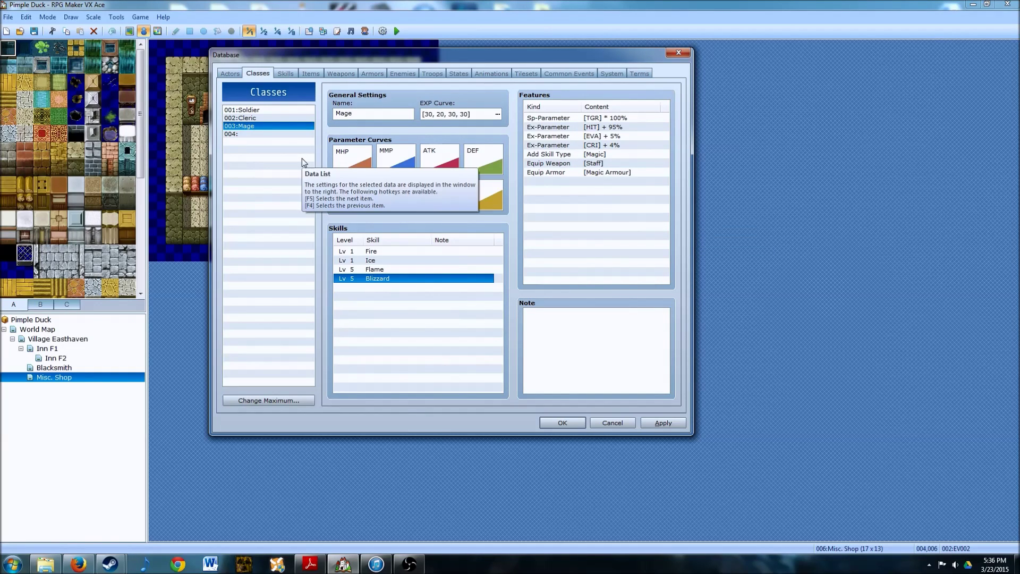
{"action": "left_click", "coordinate": [663, 423]}
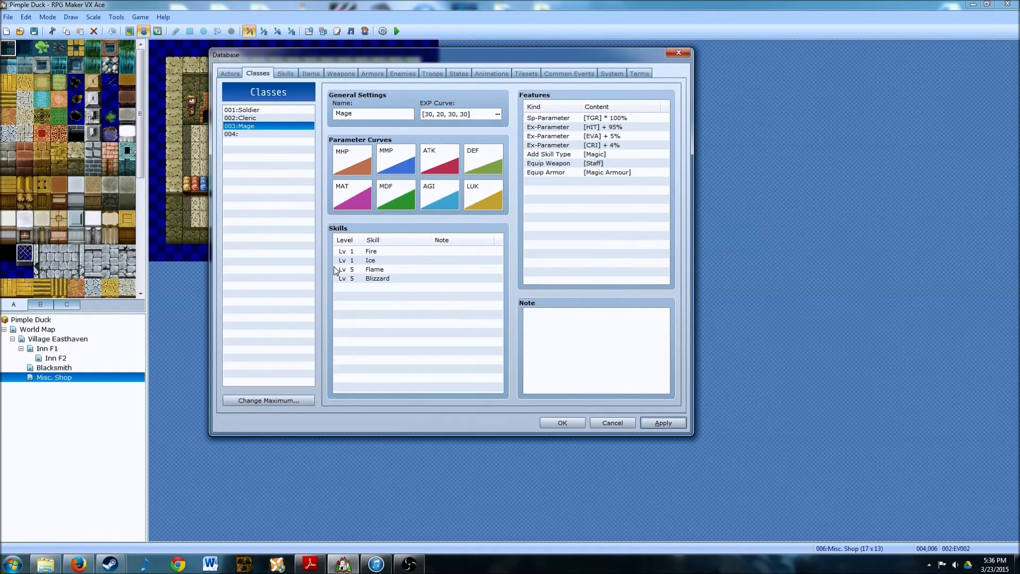
Step: Name the empty fourth class Rogue
{"action": "left_click", "coordinate": [258, 134]}
{"action": "left_click", "coordinate": [360, 115]}
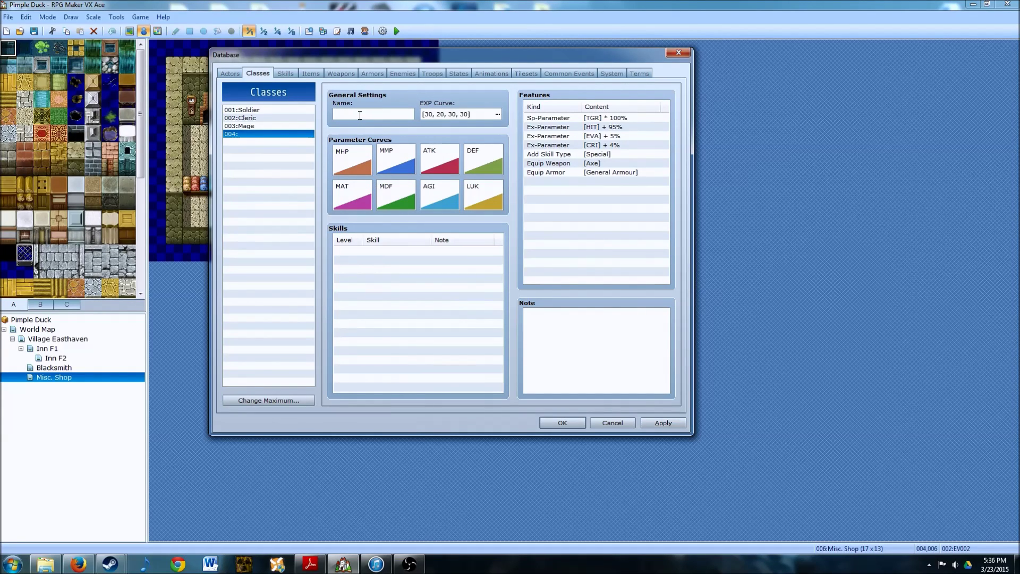
{"action": "type", "text": "Rogue"}
Step: Generate the Rogue's MHP curve with growth shifted from average towards fast, and accept it
{"action": "double_click", "coordinate": [349, 161]}
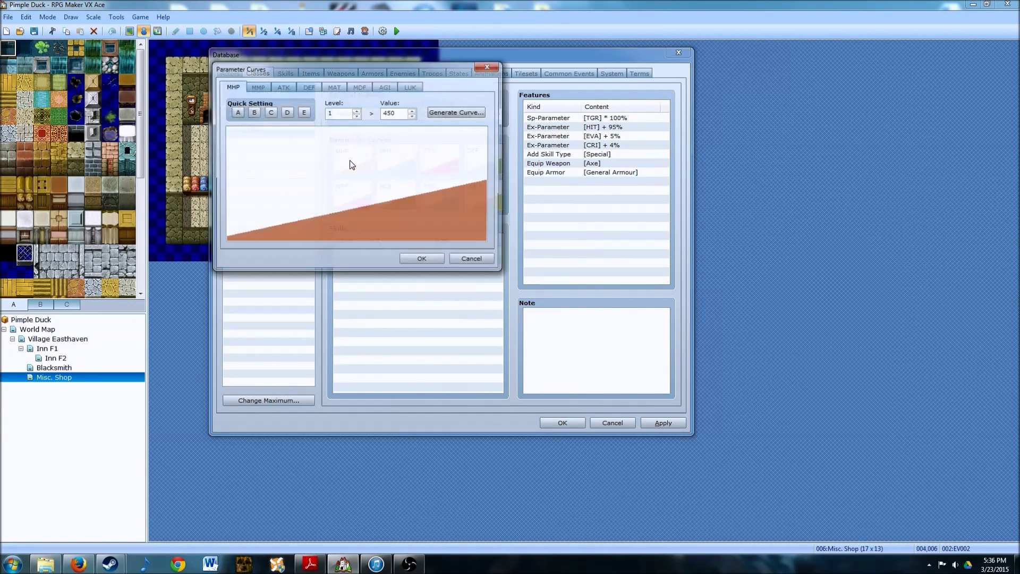
{"action": "left_click", "coordinate": [446, 113]}
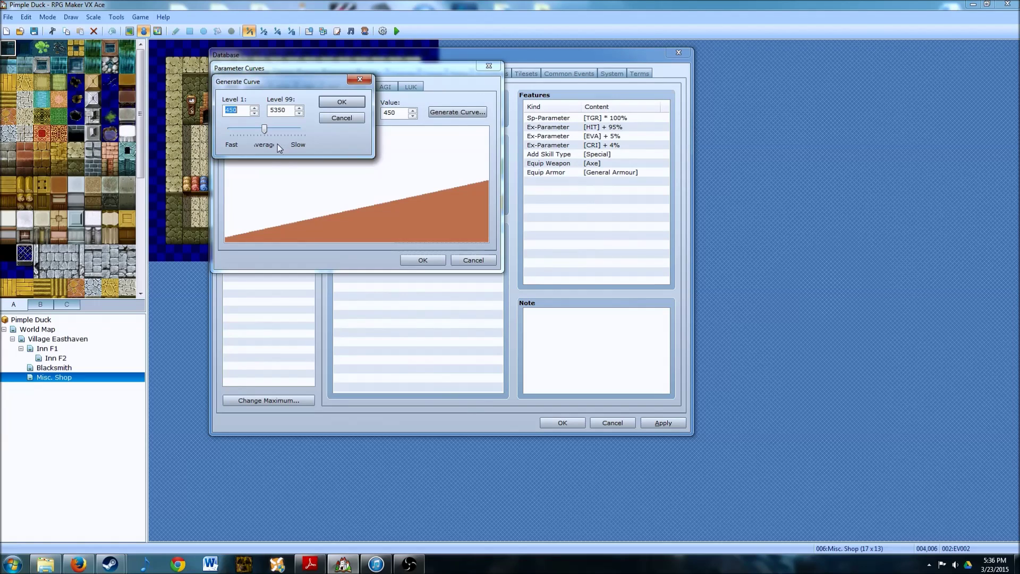
{"action": "left_click_drag", "start_coordinate": [263, 132], "coordinate": [240, 137]}
{"action": "left_click", "coordinate": [342, 102]}
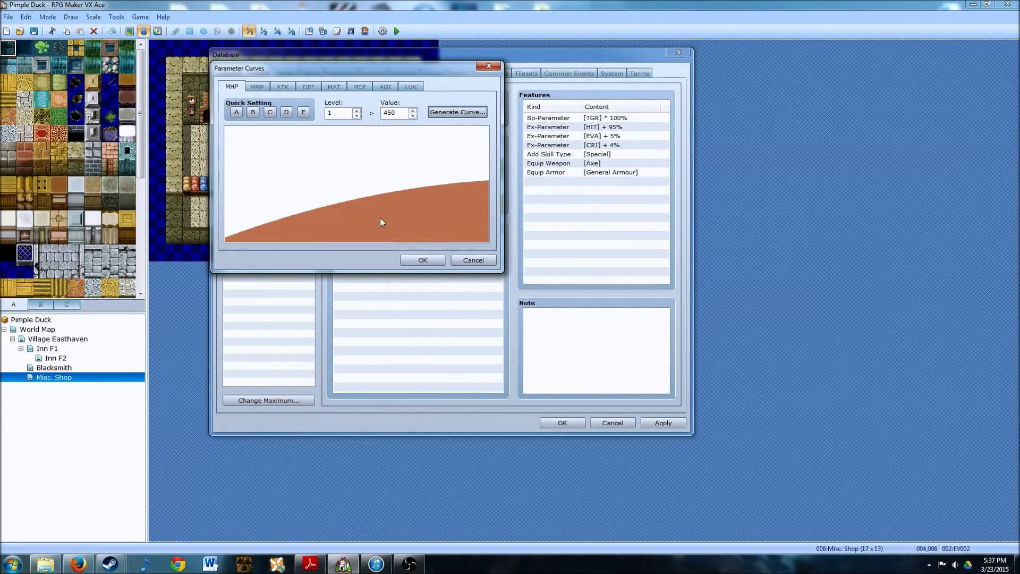
{"action": "left_click", "coordinate": [425, 261]}
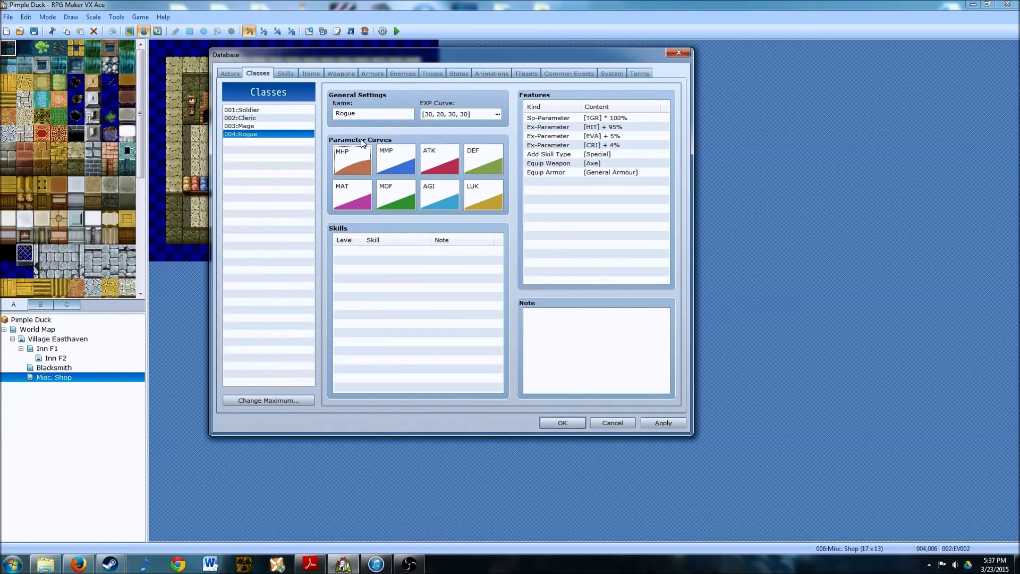
Step: Generate the Rogue's MMP curve with growth shifted from average towards slow, and accept it
{"action": "double_click", "coordinate": [398, 165]}
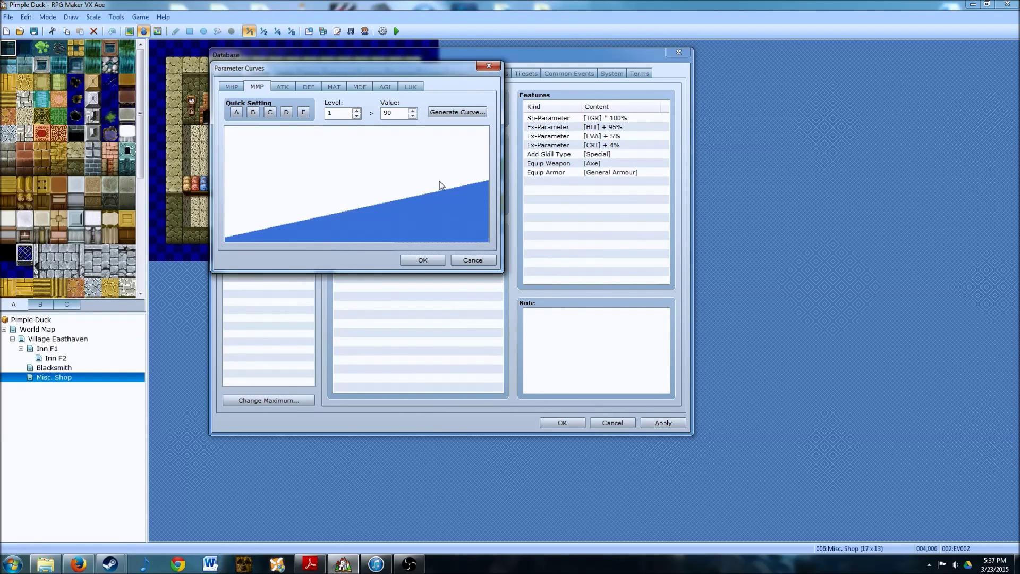
{"action": "left_click", "coordinate": [448, 113]}
{"action": "left_click_drag", "start_coordinate": [267, 134], "coordinate": [294, 134]}
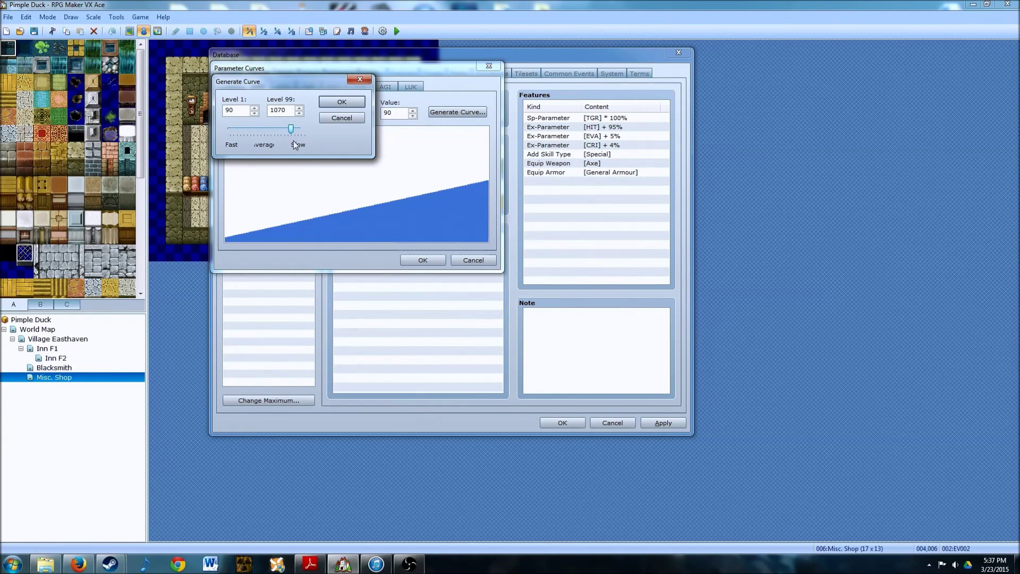
{"action": "left_click_drag", "start_coordinate": [292, 132], "coordinate": [295, 132]}
{"action": "left_click", "coordinate": [342, 101]}
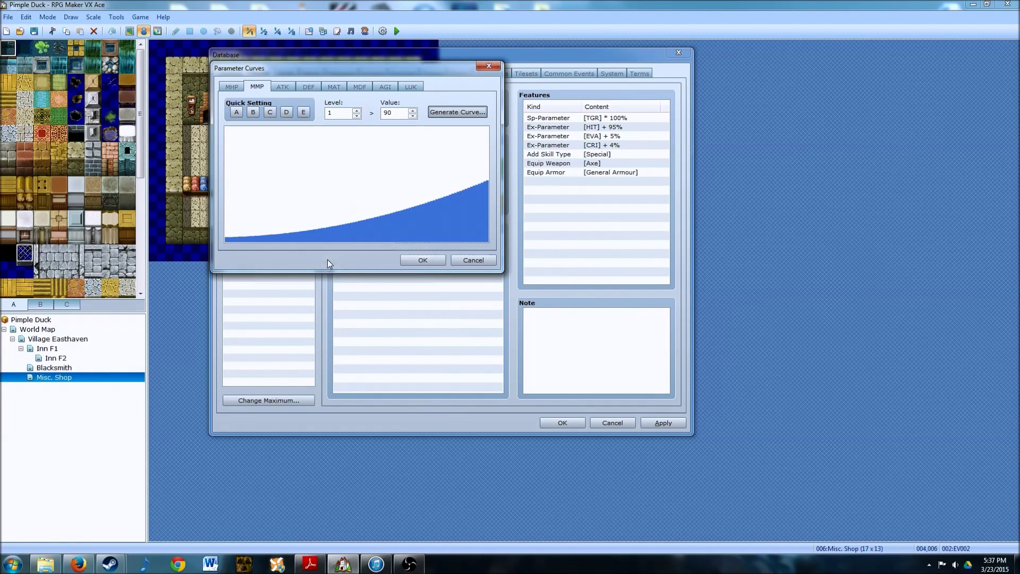
{"action": "left_click", "coordinate": [457, 112]}
{"action": "left_click_drag", "start_coordinate": [266, 133], "coordinate": [291, 133]}
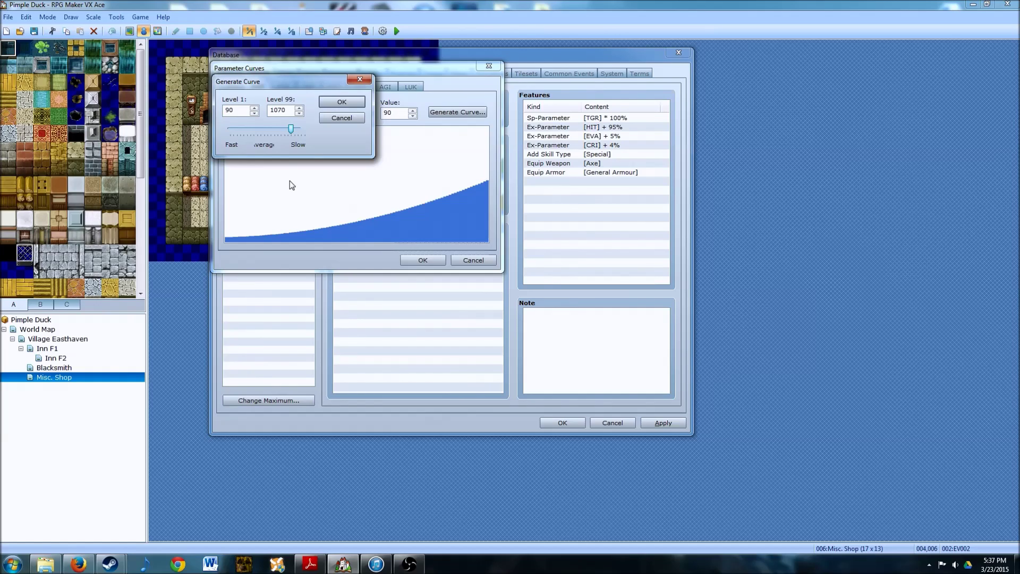
{"action": "left_click", "coordinate": [341, 101]}
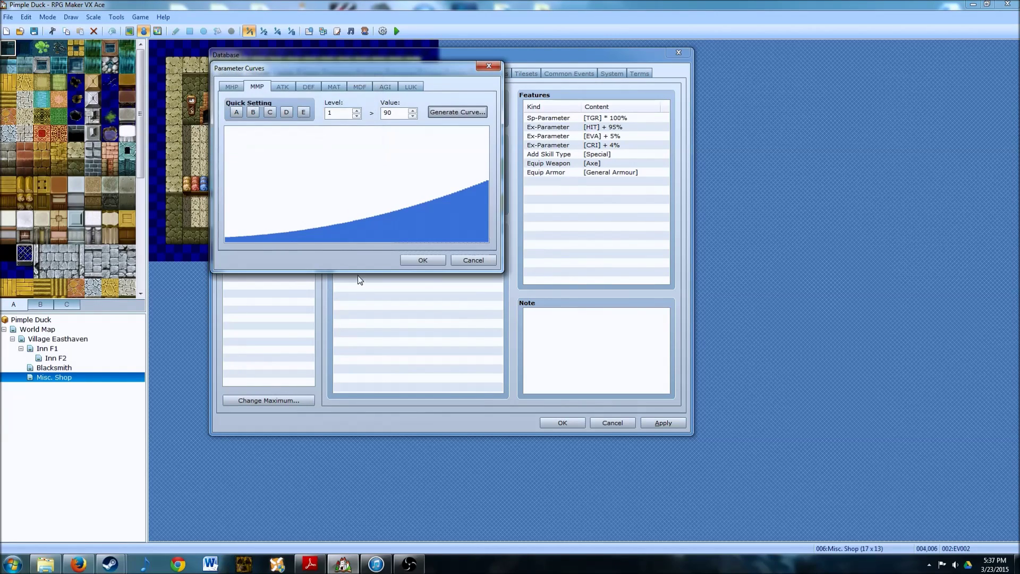
{"action": "left_click", "coordinate": [420, 260]}
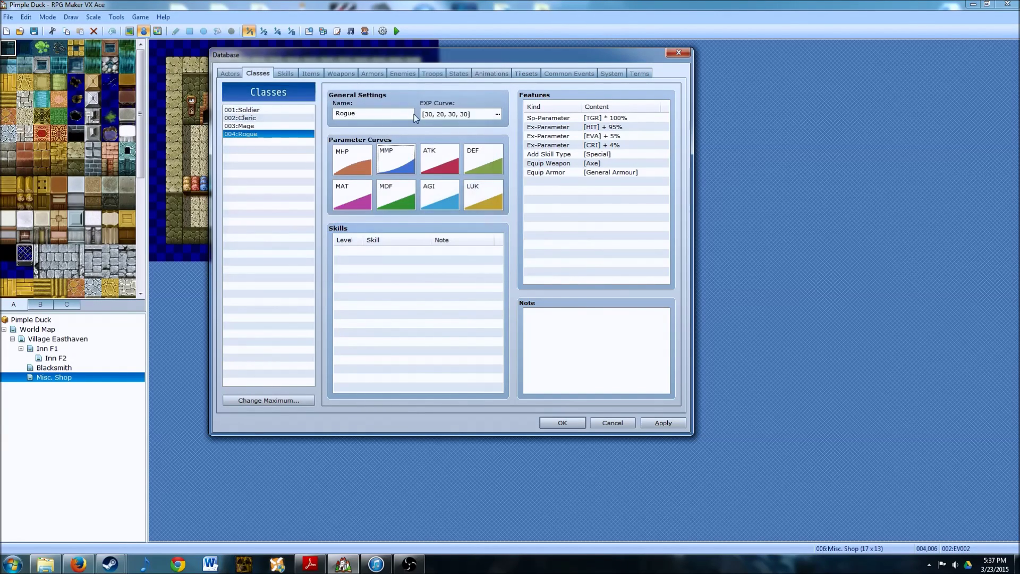
Step: Generate the Rogue's ATK curve with growth shifted from average towards fast, and accept it
{"action": "double_click", "coordinate": [443, 158]}
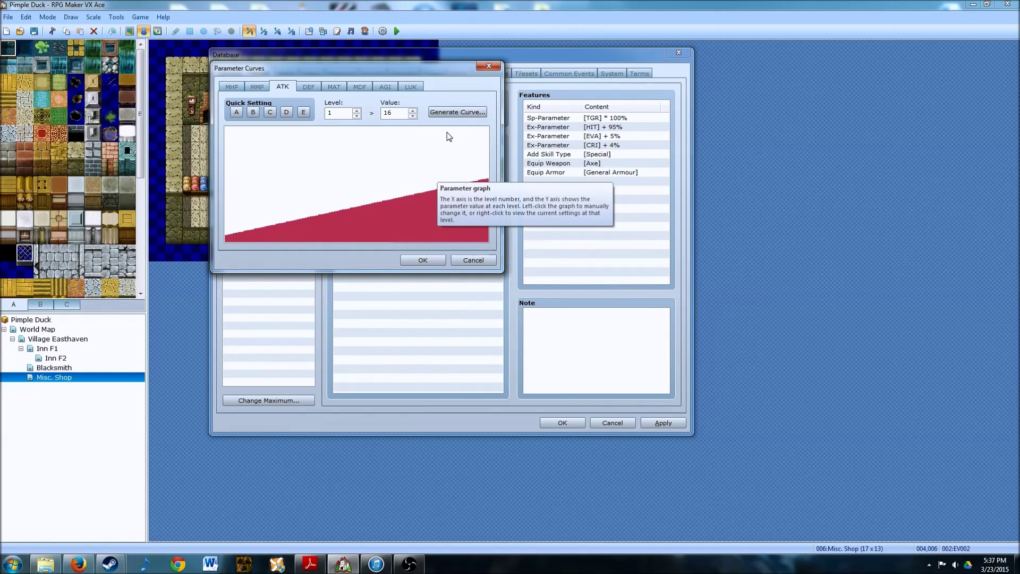
{"action": "left_click", "coordinate": [450, 112]}
{"action": "left_click_drag", "start_coordinate": [266, 131], "coordinate": [244, 144]}
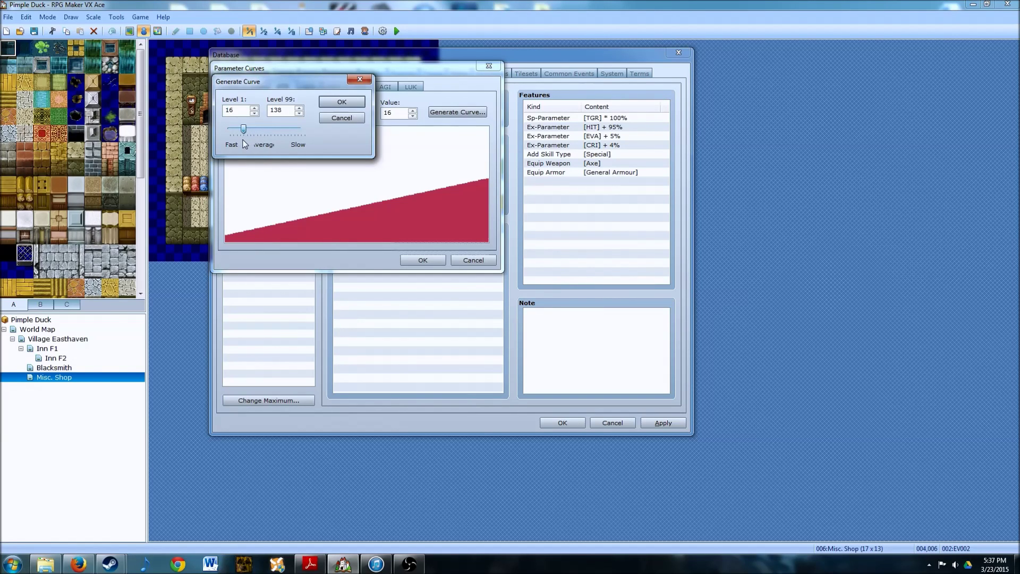
{"action": "left_click", "coordinate": [322, 102]}
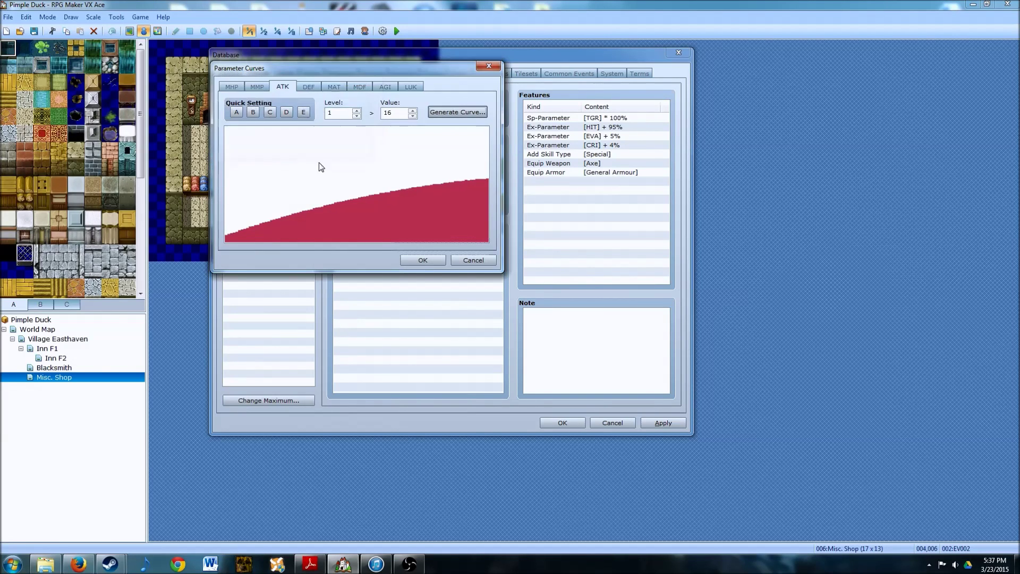
{"action": "left_click", "coordinate": [422, 260]}
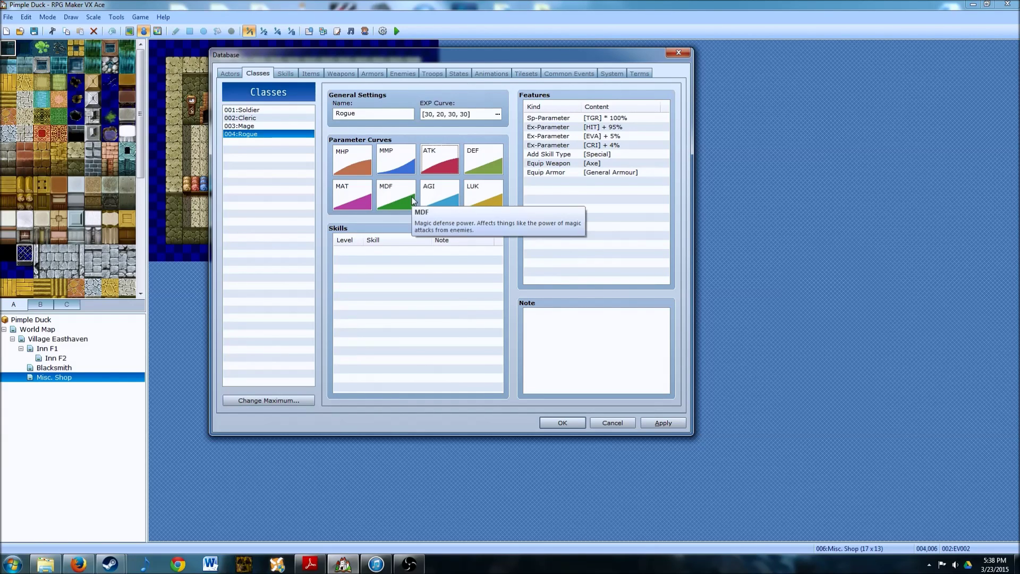
Step: Generate the Rogue's AGI curve with growth shifted from average towards fast, and accept it
{"action": "double_click", "coordinate": [438, 197]}
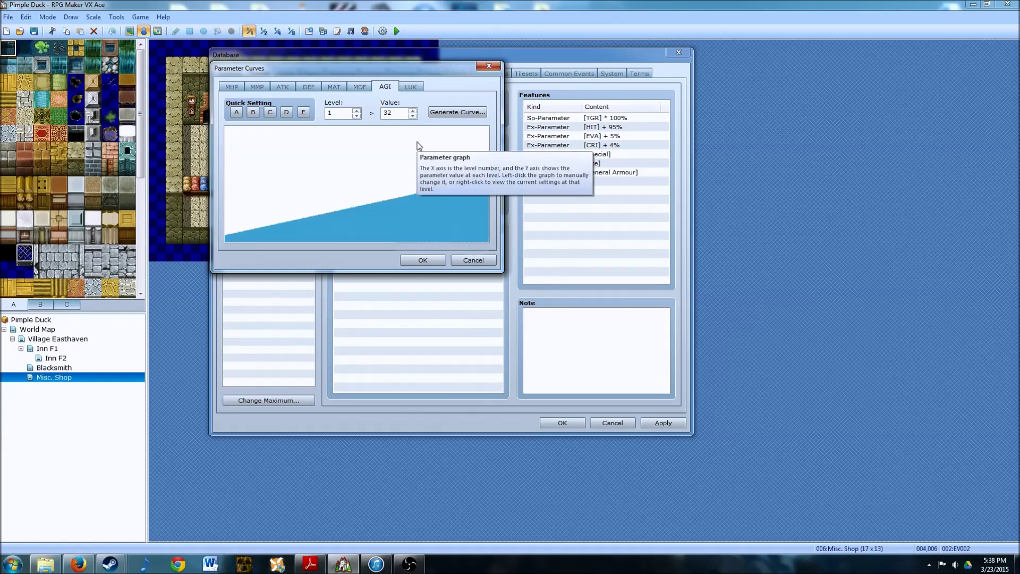
{"action": "left_click", "coordinate": [448, 111]}
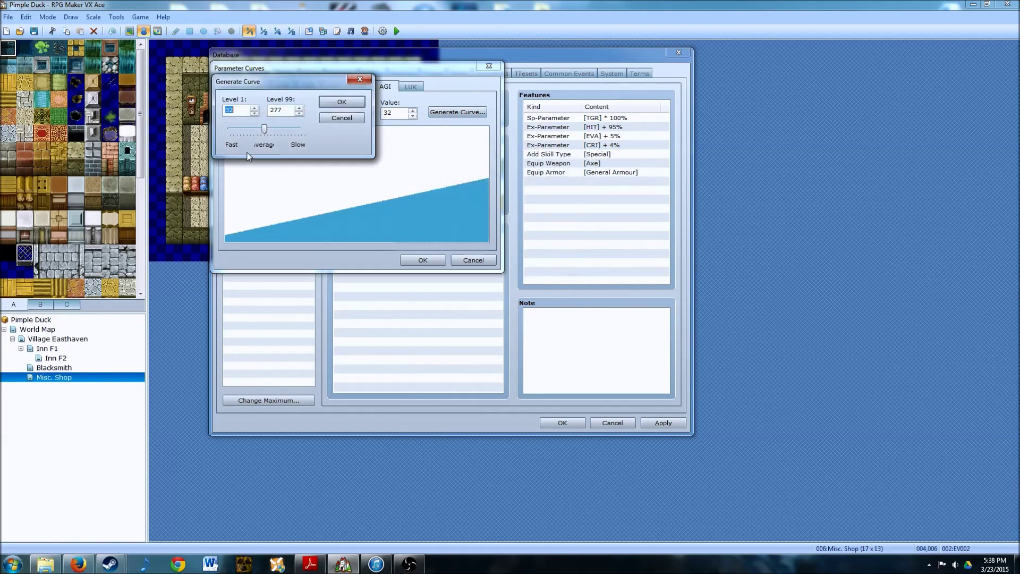
{"action": "left_click_drag", "start_coordinate": [265, 133], "coordinate": [258, 135]}
{"action": "left_click_drag", "start_coordinate": [242, 137], "coordinate": [238, 133]}
{"action": "left_click", "coordinate": [340, 101]}
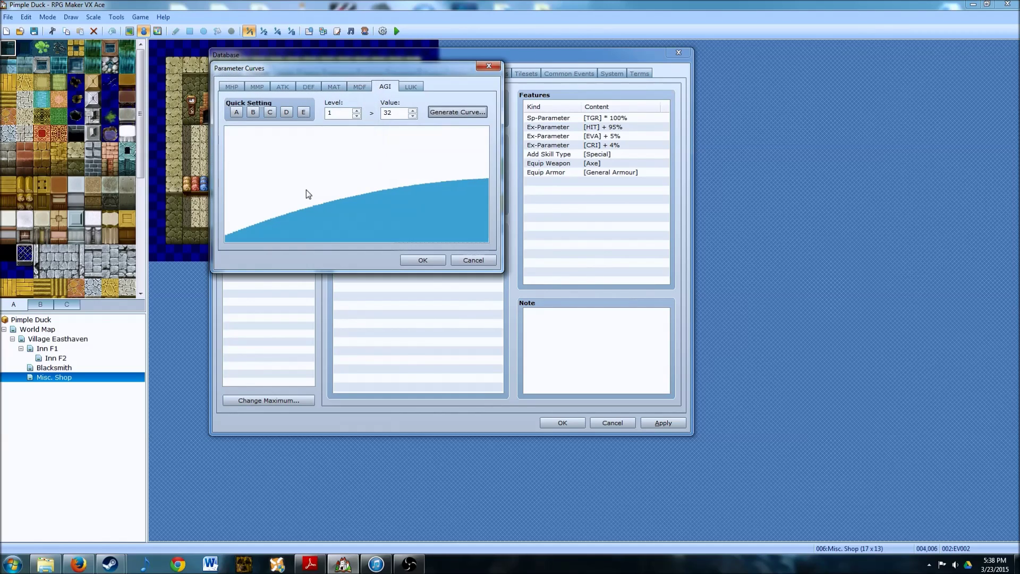
{"action": "mouse_move", "coordinate": [305, 191]}
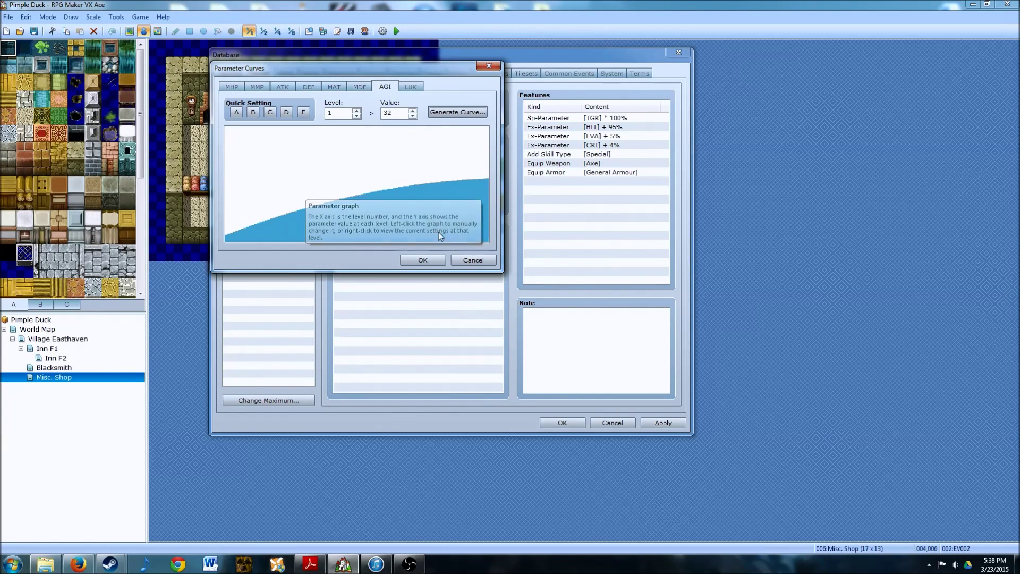
{"action": "left_click", "coordinate": [423, 260]}
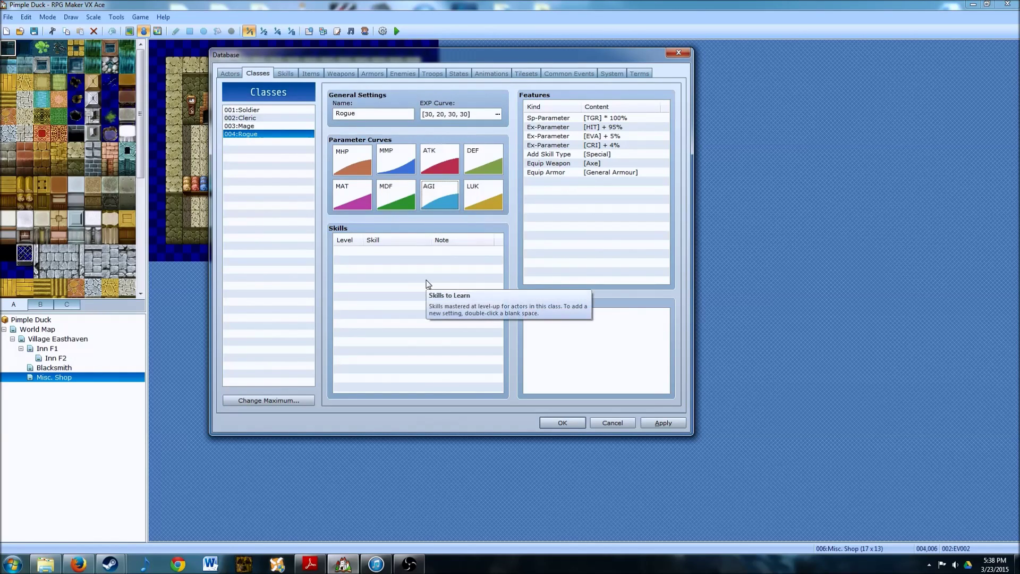
Step: Generate the Rogue's LUK curve with growth shifted from average towards fast, and accept it
{"action": "double_click", "coordinate": [485, 202]}
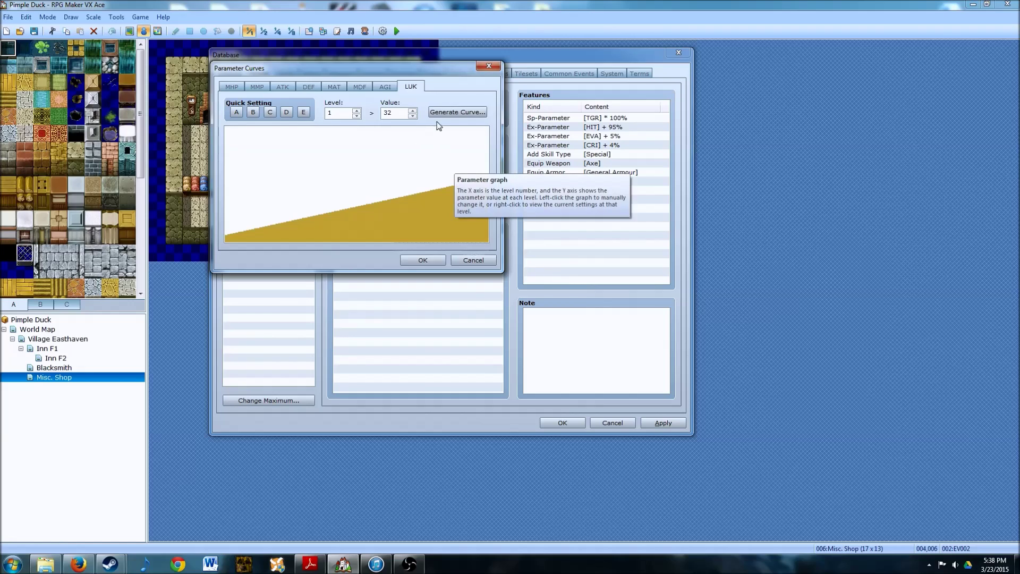
{"action": "left_click", "coordinate": [452, 112]}
{"action": "left_click_drag", "start_coordinate": [265, 131], "coordinate": [240, 142]}
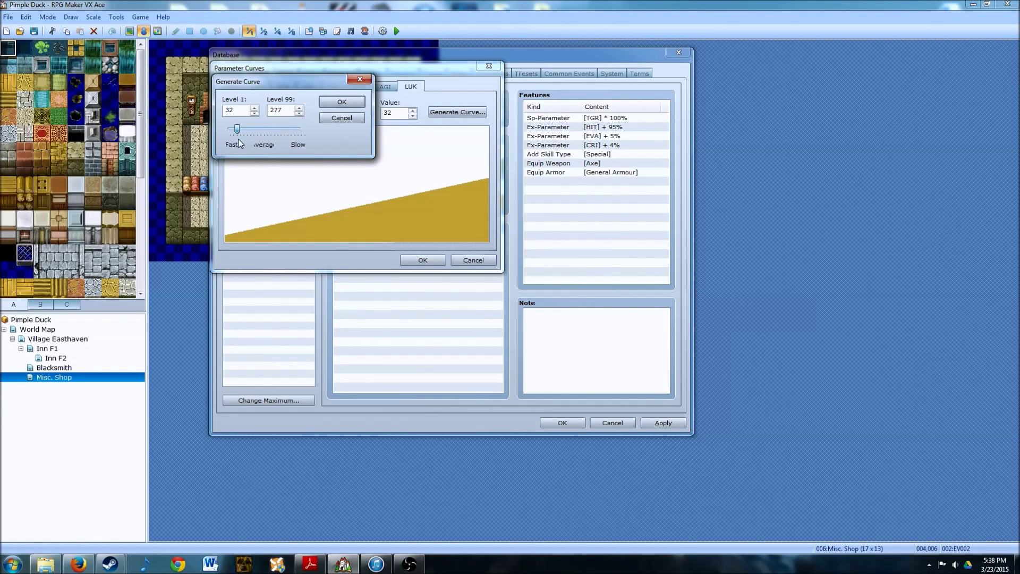
{"action": "left_click", "coordinate": [327, 102]}
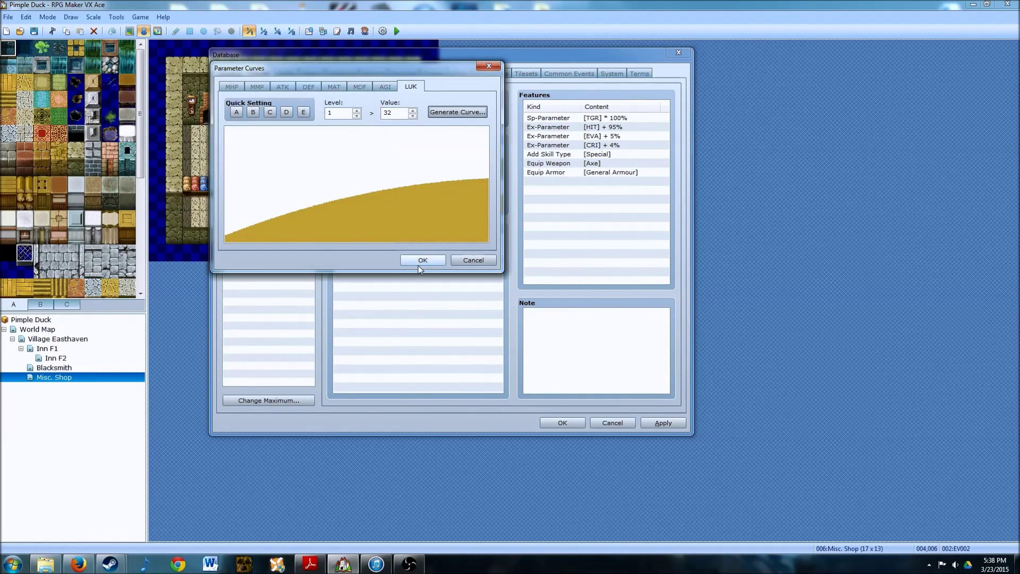
{"action": "left_click", "coordinate": [423, 260]}
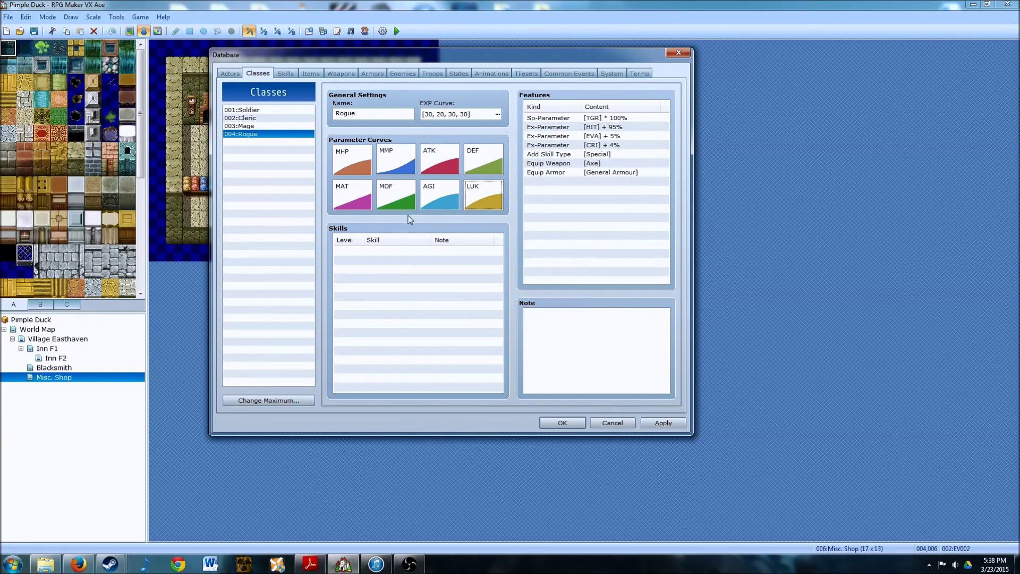
Step: Change the Rogue's Equip Weapon feature to Dagger and its Equip Armor feature to Light Armour
{"action": "double_click", "coordinate": [591, 164]}
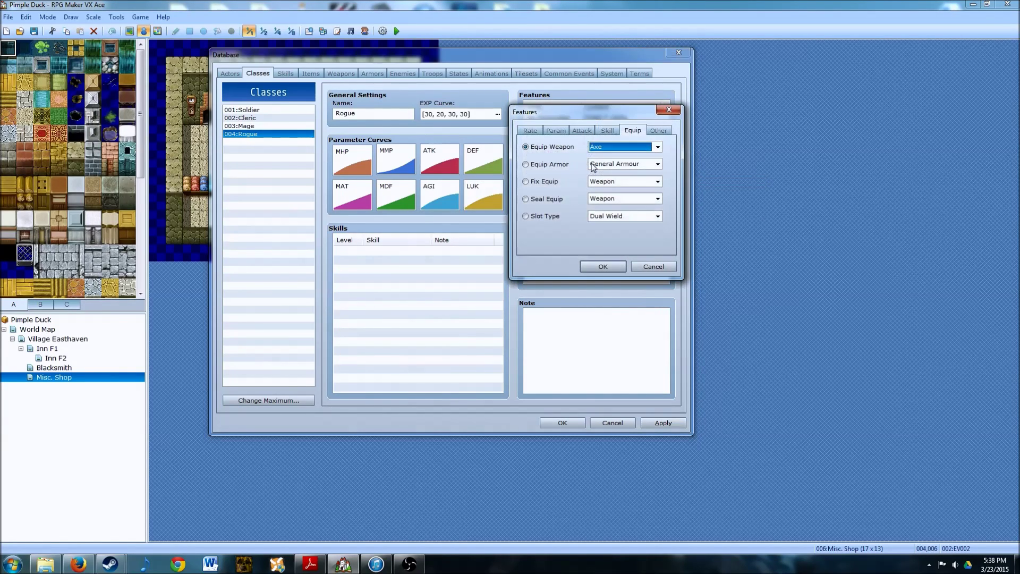
{"action": "left_click", "coordinate": [657, 146]}
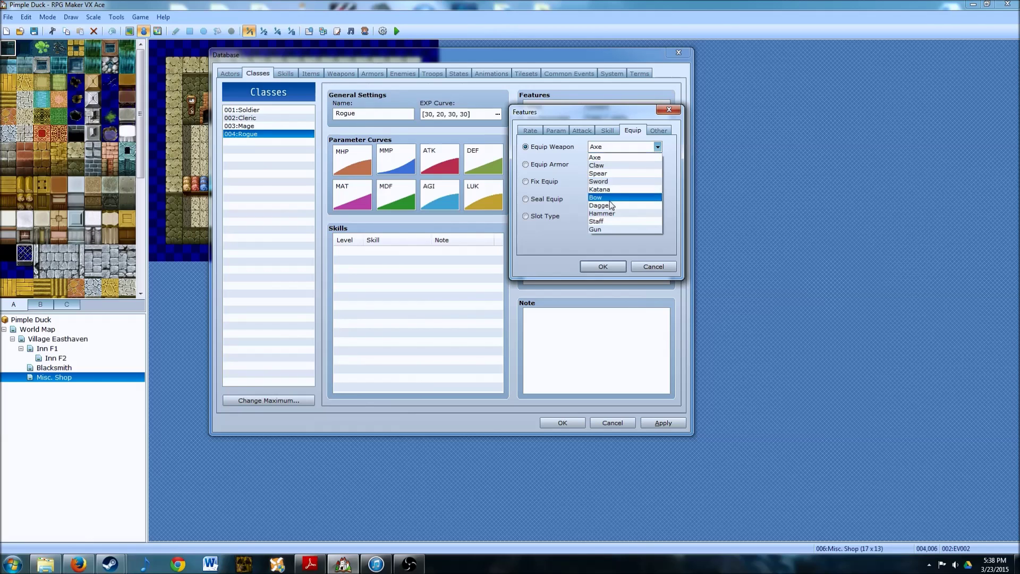
{"action": "left_click", "coordinate": [611, 205]}
{"action": "left_click", "coordinate": [607, 266]}
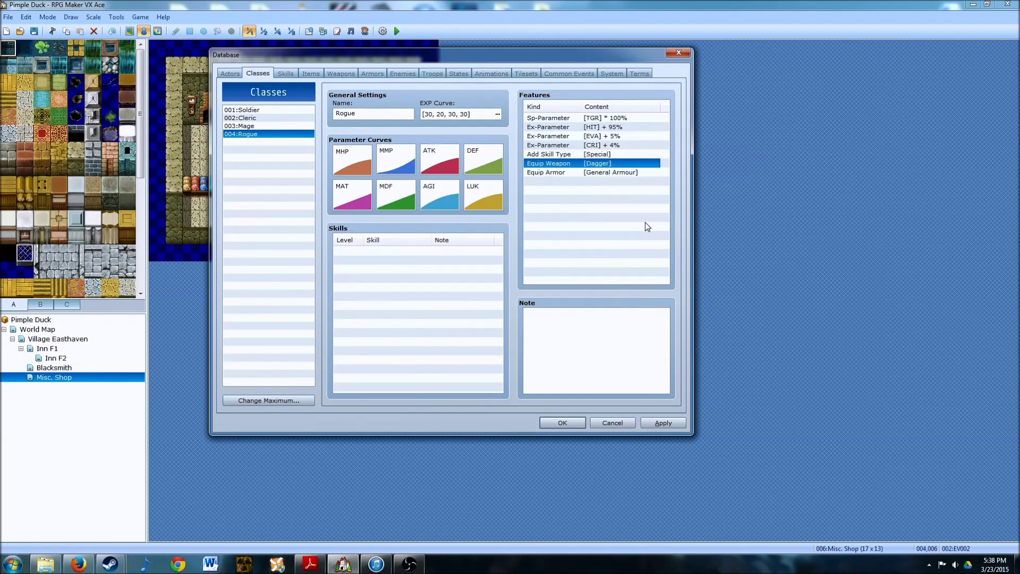
{"action": "double_click", "coordinate": [601, 172]}
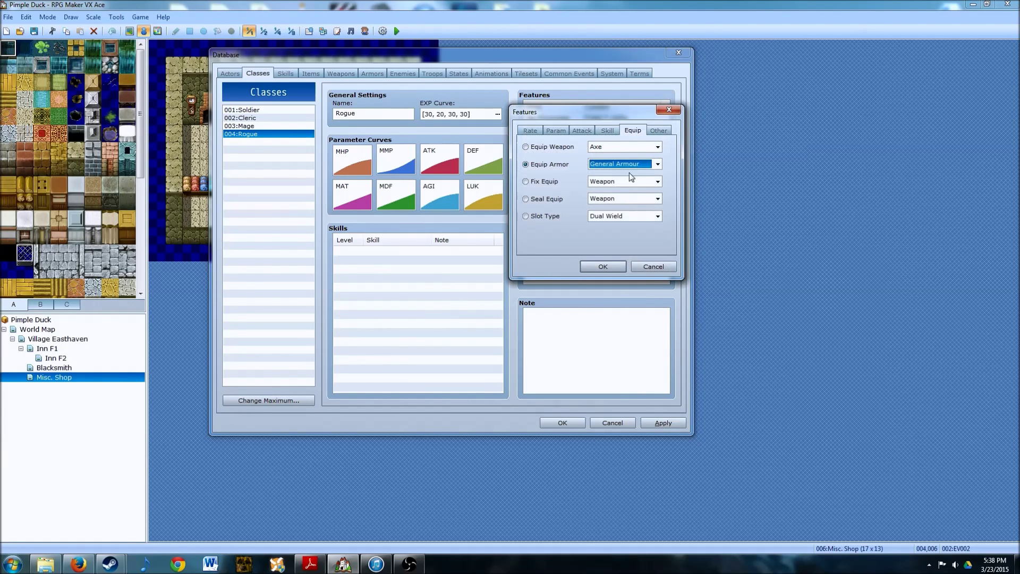
{"action": "left_click", "coordinate": [657, 164]}
{"action": "left_click", "coordinate": [619, 187]}
{"action": "left_click", "coordinate": [602, 267]}
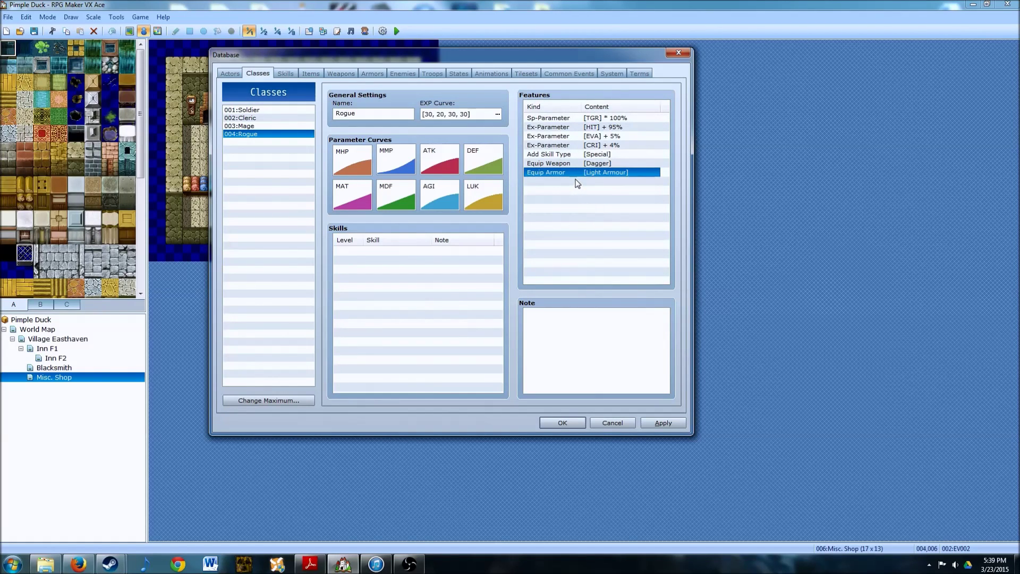
Step: Add a Slot Type feature set to Dual Wield to the Rogue class
{"action": "left_click", "coordinate": [578, 182]}
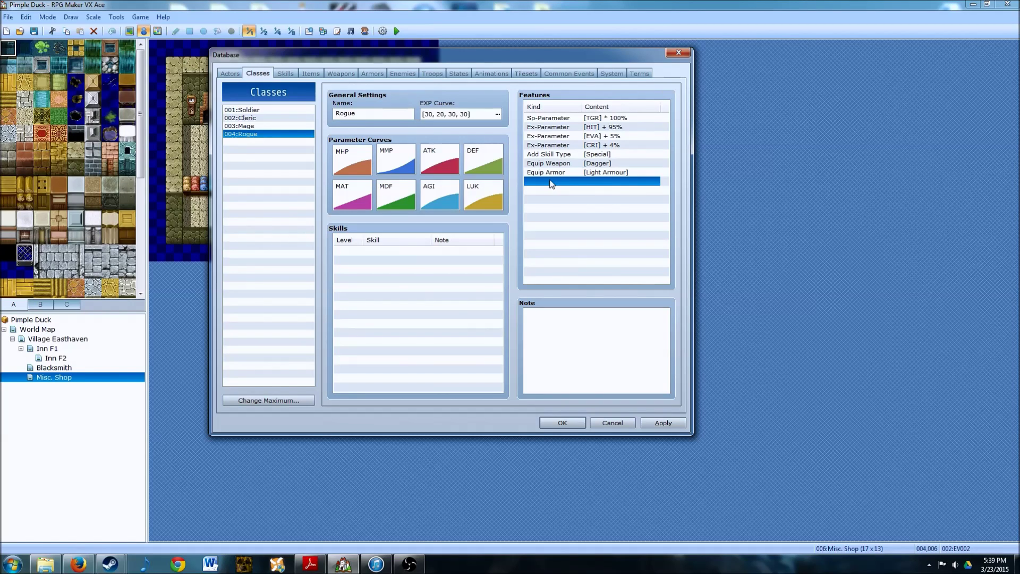
{"action": "double_click", "coordinate": [551, 183]}
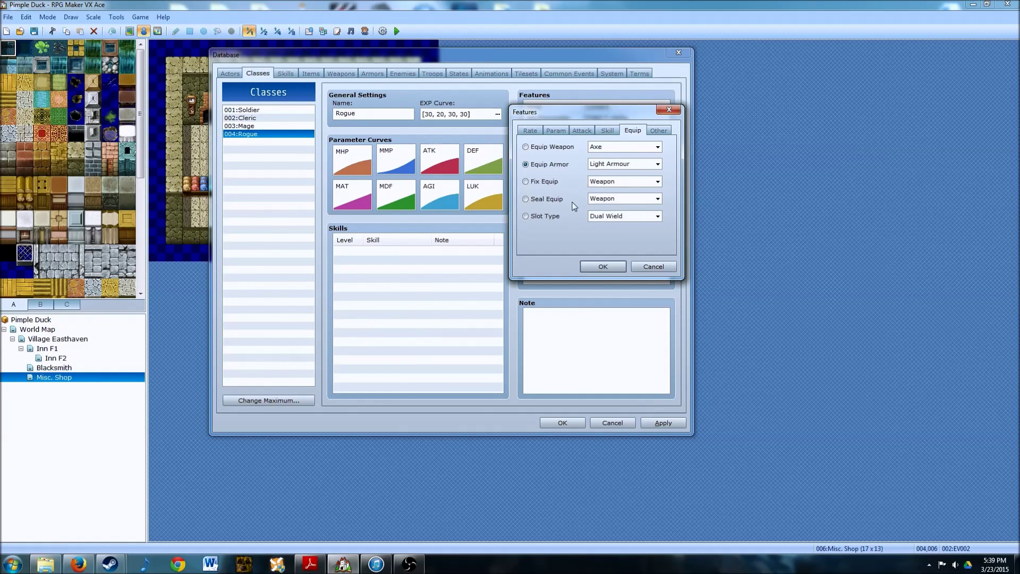
{"action": "left_click", "coordinate": [526, 216]}
{"action": "left_click", "coordinate": [658, 217]}
{"action": "left_click", "coordinate": [659, 216]}
{"action": "left_click", "coordinate": [589, 265]}
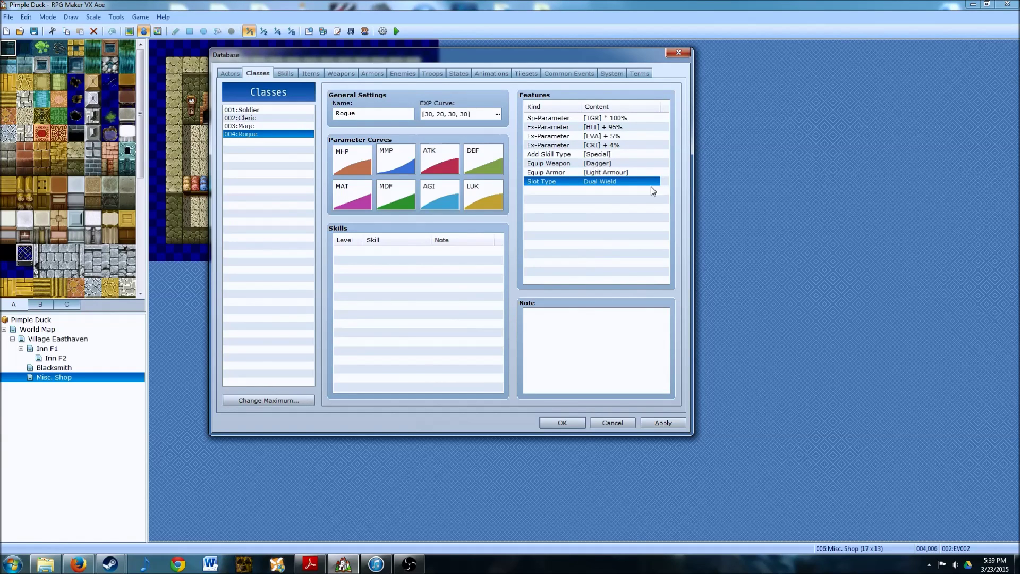
Step: Add the Dual Attack skill to the Rogue, learned at level 3, and apply the database changes
{"action": "left_click", "coordinate": [354, 250]}
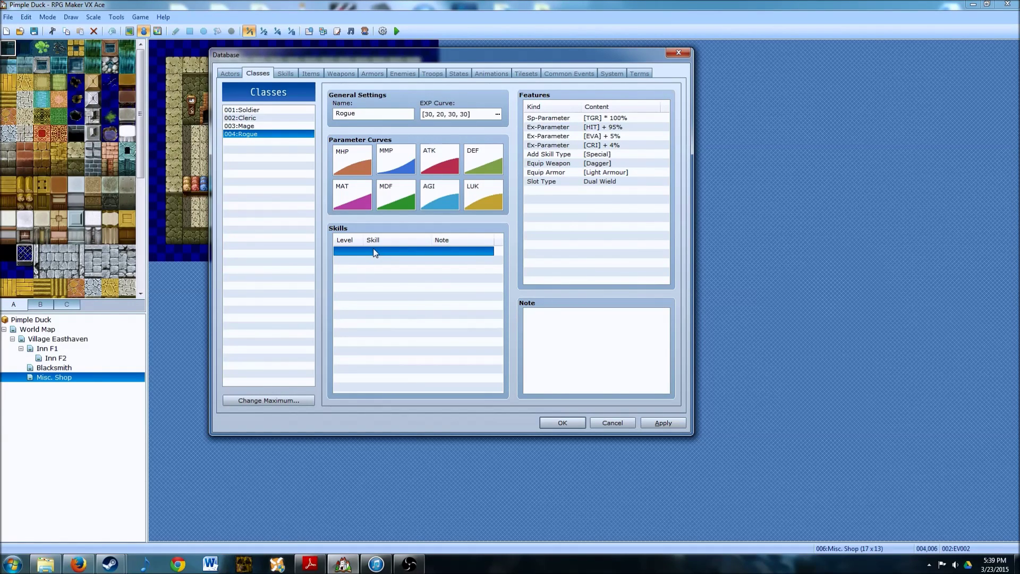
{"action": "double_click", "coordinate": [374, 251]}
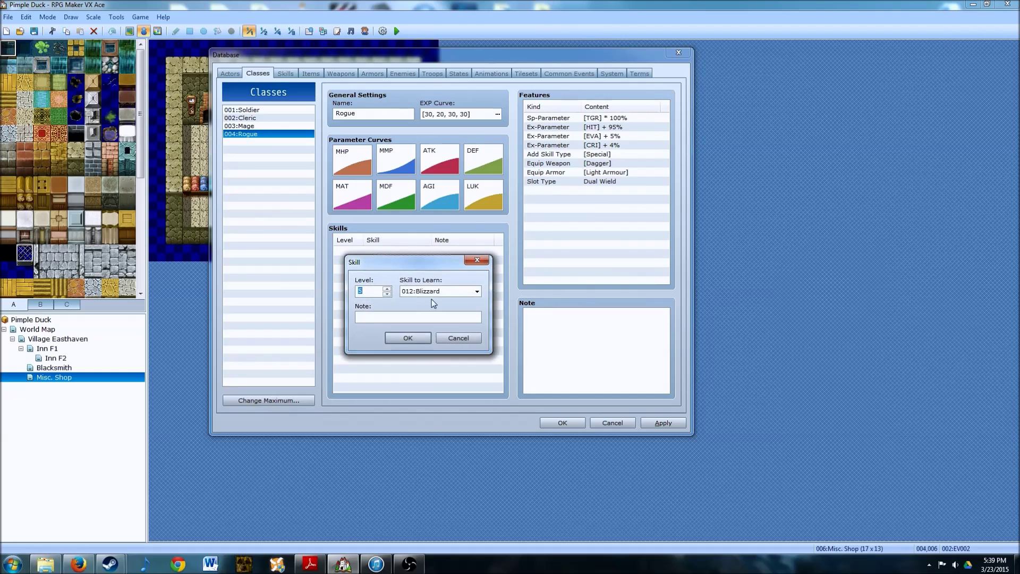
{"action": "left_click", "coordinate": [465, 292]}
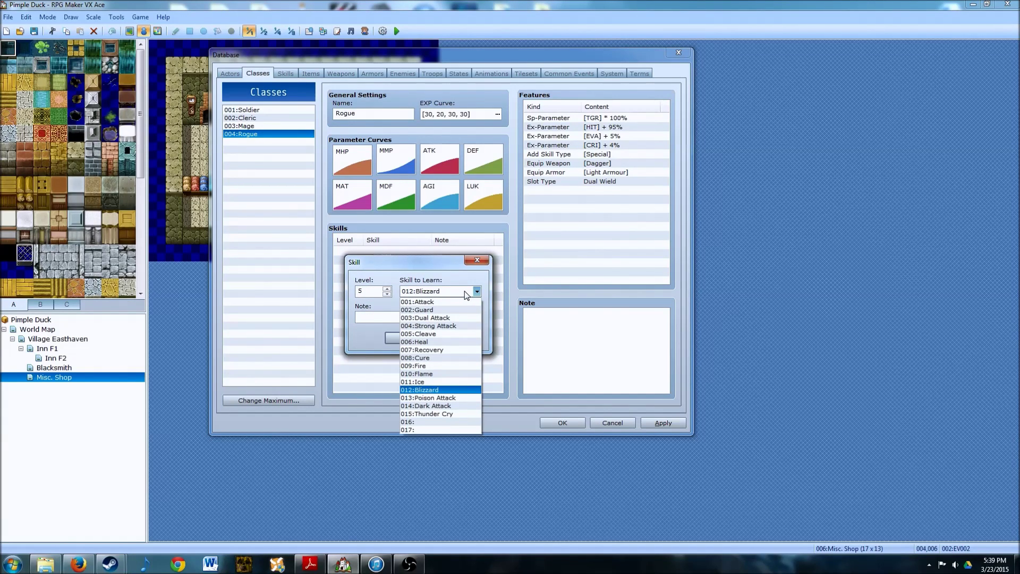
{"action": "left_click", "coordinate": [425, 318]}
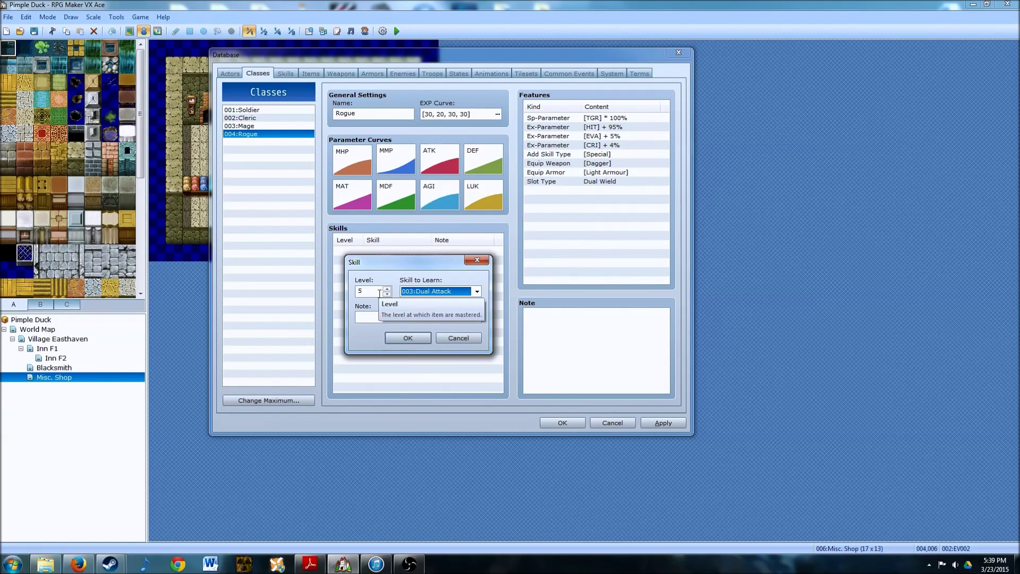
{"action": "double_click", "coordinate": [369, 293]}
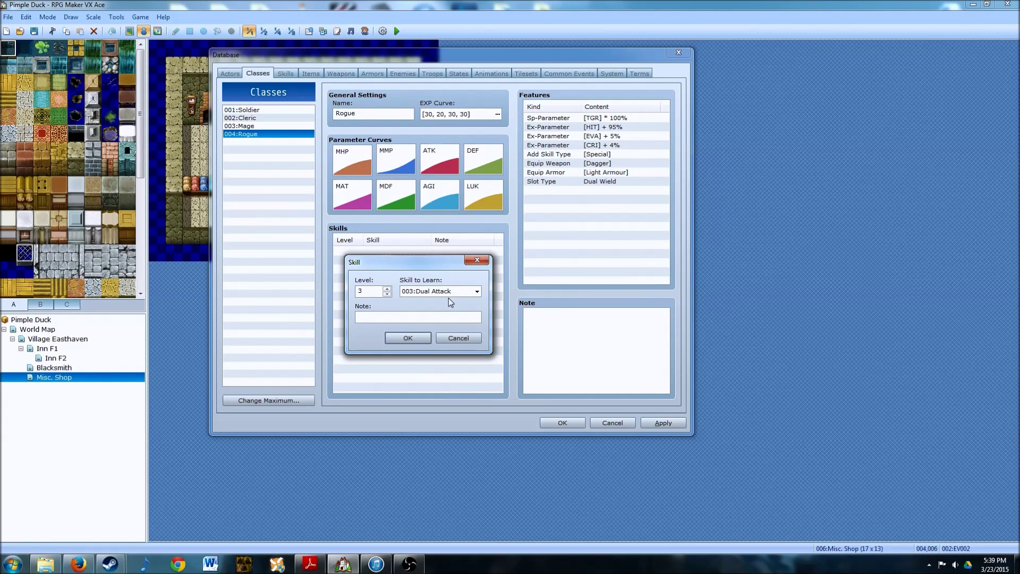
{"action": "left_click", "coordinate": [408, 338]}
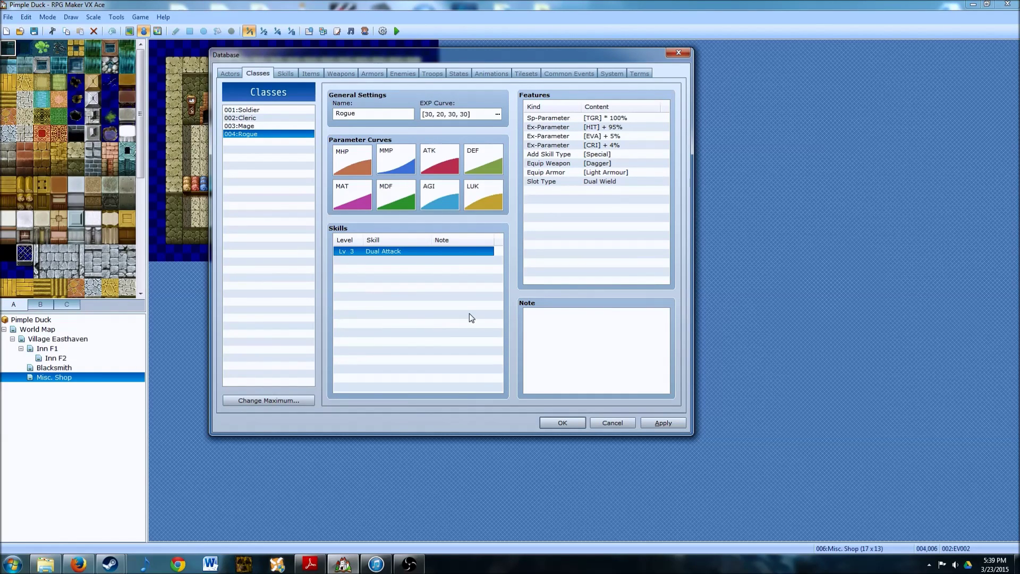
{"action": "left_click", "coordinate": [671, 421]}
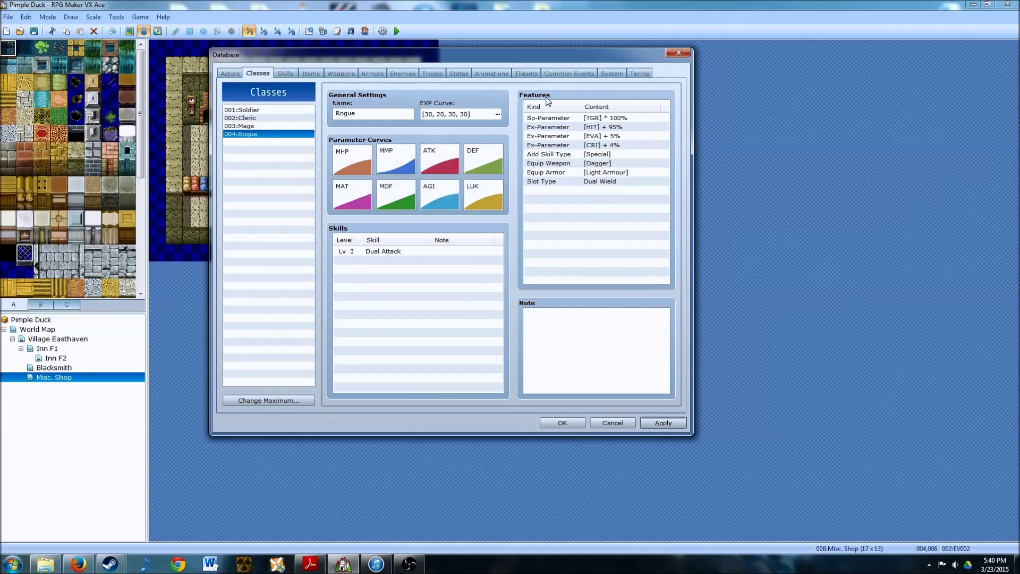
Step: Reduce the maximum number of actors in the database to 4
{"action": "left_click", "coordinate": [231, 75]}
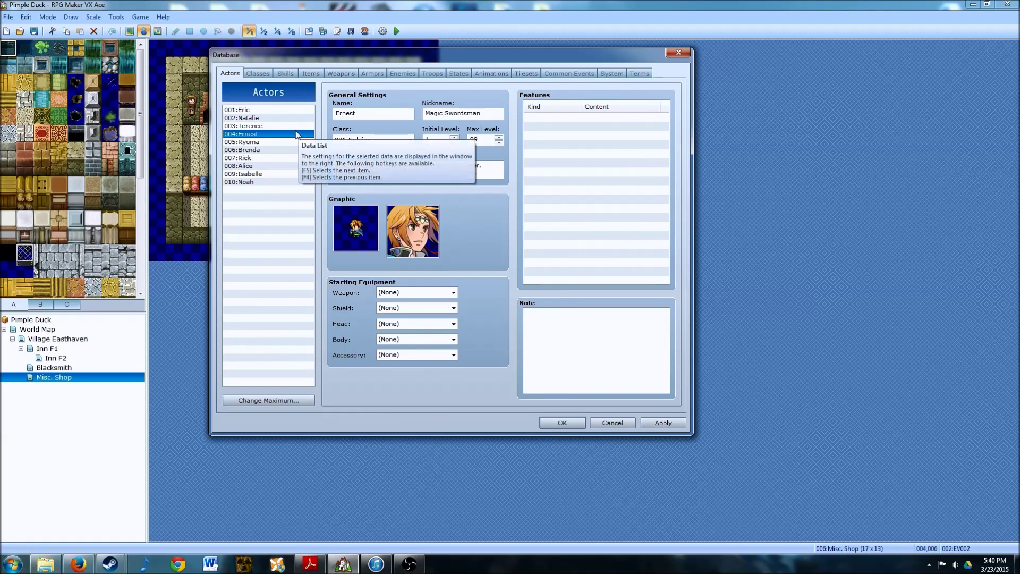
{"action": "left_click", "coordinate": [270, 401]}
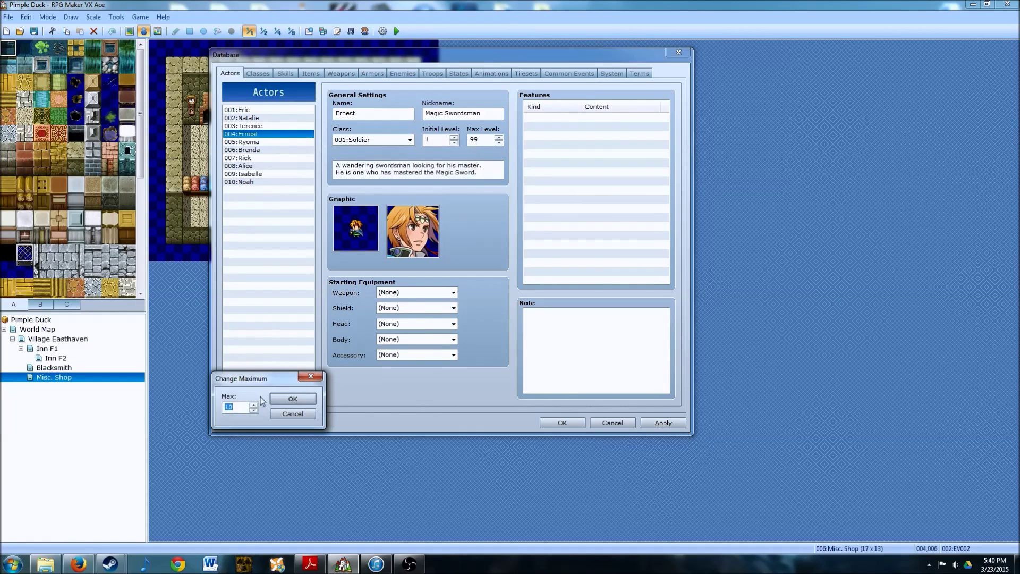
{"action": "type", "text": "4"}
{"action": "left_click", "coordinate": [292, 398]}
Step: Rename the first actor in the database Raphael
{"action": "left_click", "coordinate": [250, 110]}
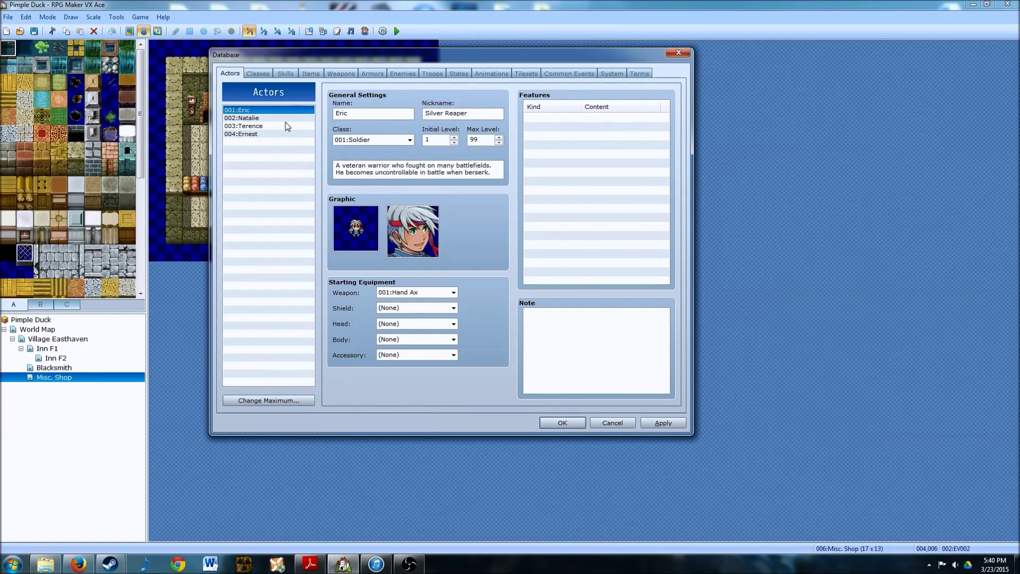
{"action": "double_click", "coordinate": [358, 114]}
{"action": "key", "text": "BackSpace"}
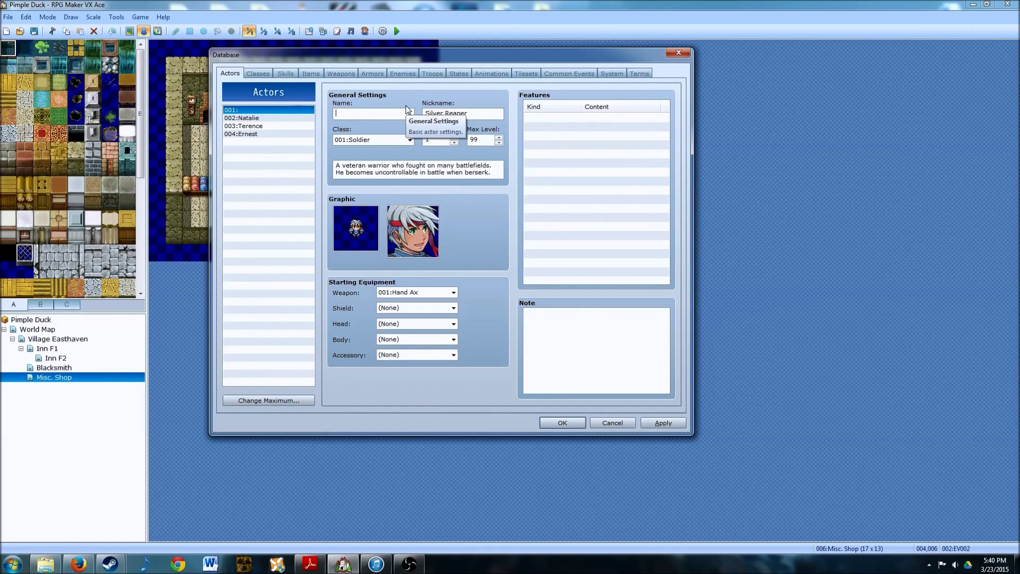
{"action": "type", "text": "Raphael"}
Step: Clear the first actor's nickname and set the maximum level to 7
{"action": "key", "text": "Tab"}
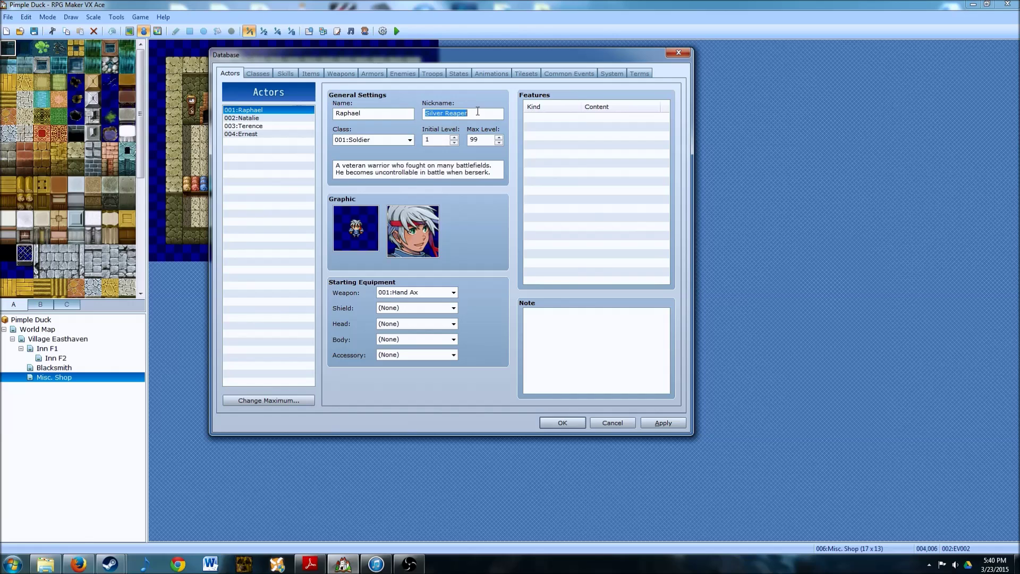
{"action": "key", "text": "BackSpace"}
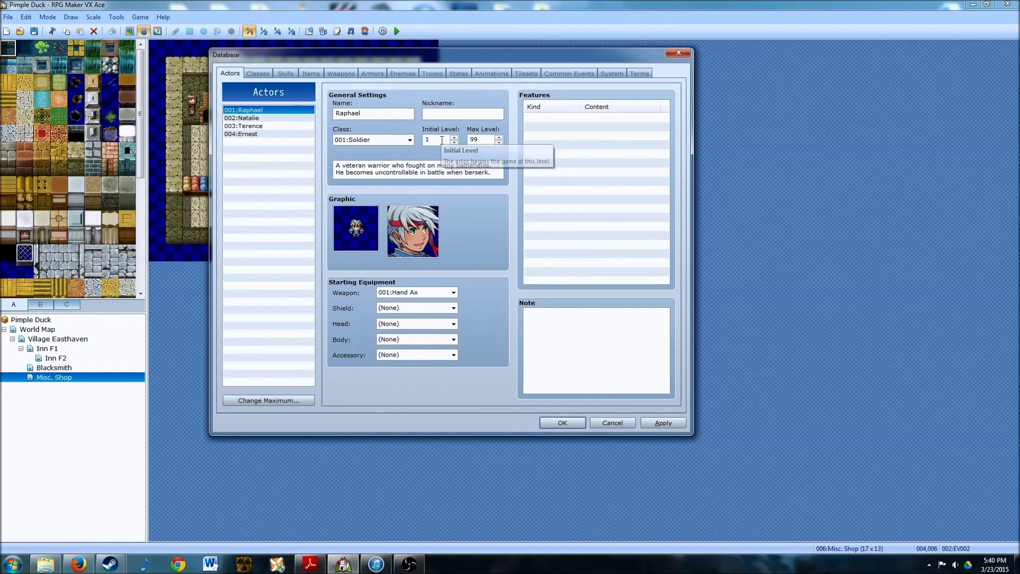
{"action": "left_click_drag", "start_coordinate": [470, 140], "coordinate": [507, 133]}
{"action": "key", "text": "BackSpace"}
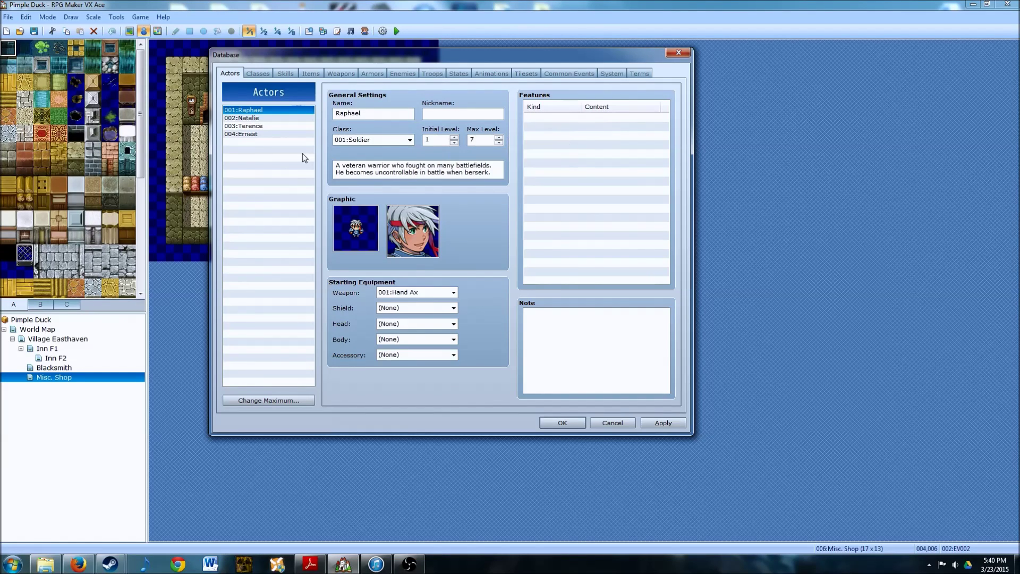
Step: Keep Hand Ax as Raphael's starting weapon and set his starting body armour to Chain Mail
{"action": "left_click_drag", "start_coordinate": [336, 165], "coordinate": [490, 174]}
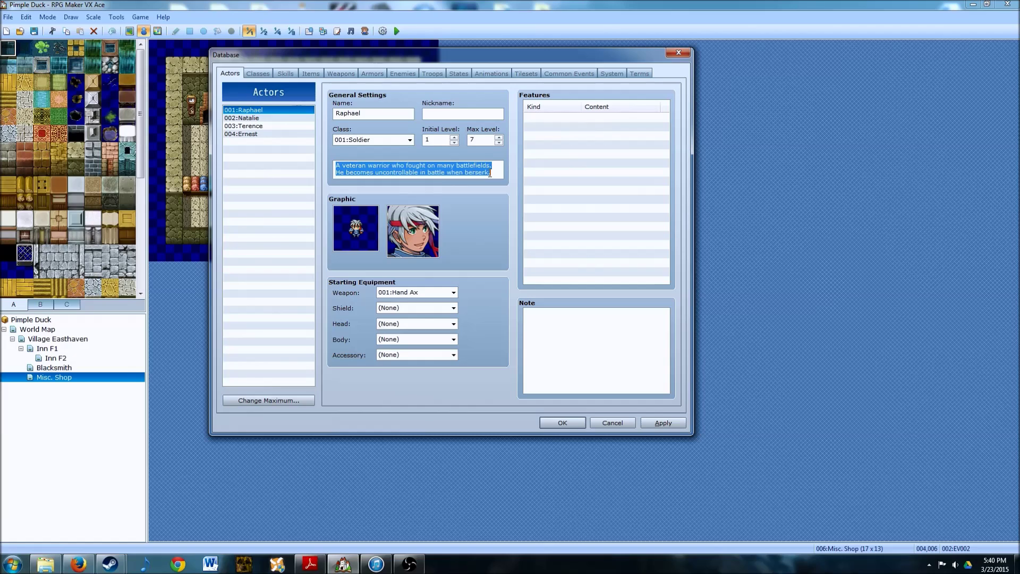
{"action": "left_click", "coordinate": [493, 172]}
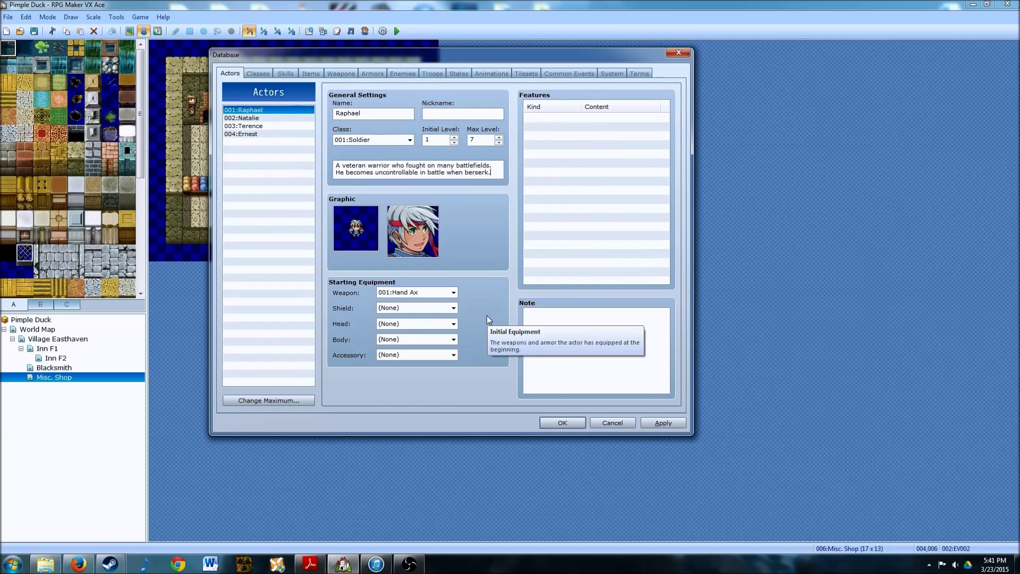
{"action": "left_click", "coordinate": [454, 293]}
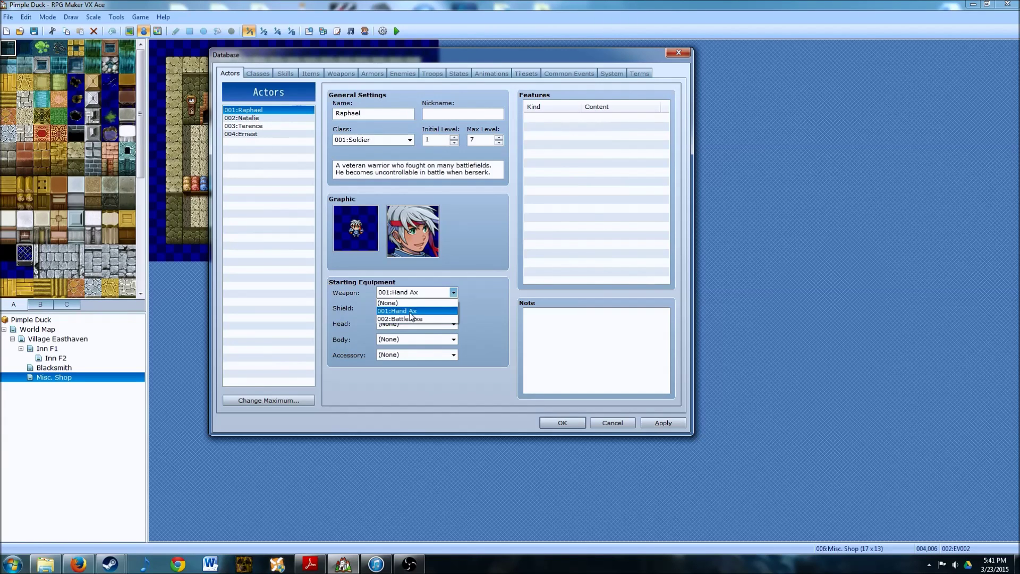
{"action": "key", "text": "Escape"}
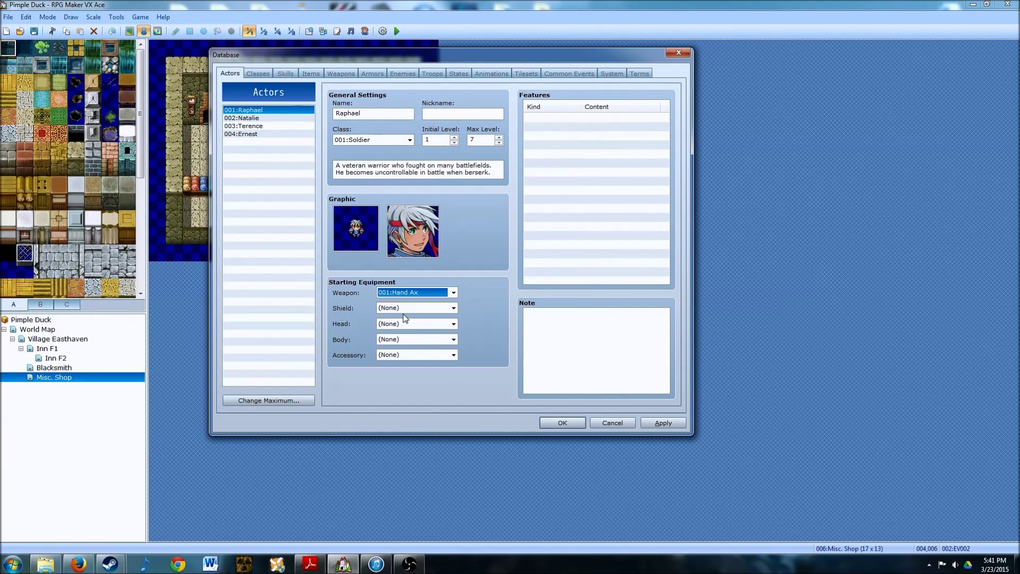
{"action": "left_click", "coordinate": [452, 340]}
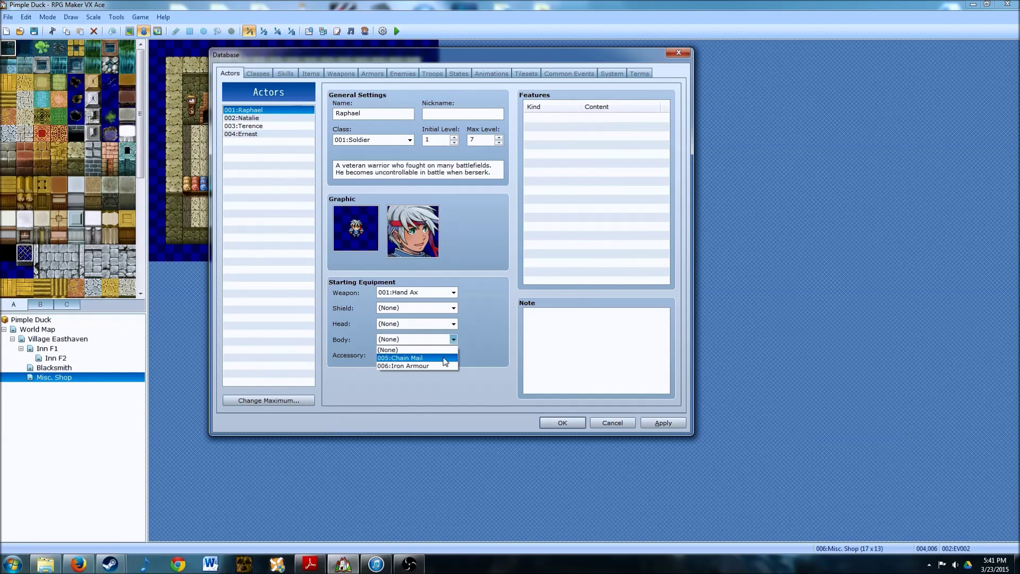
{"action": "left_click", "coordinate": [443, 357]}
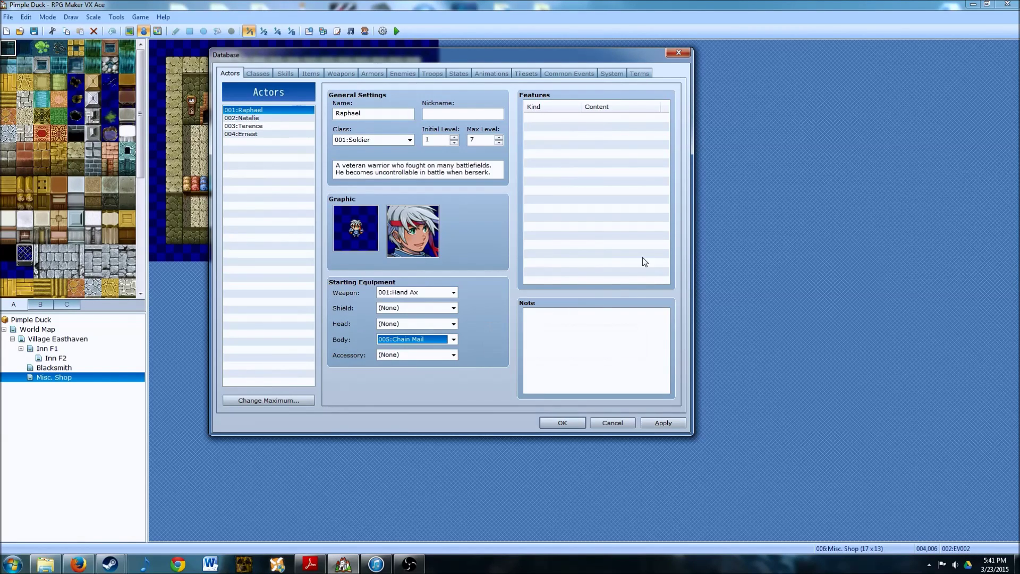
Step: Look at the options for a new feature on Raphael without adding one, and apply the database changes
{"action": "left_click", "coordinate": [580, 131]}
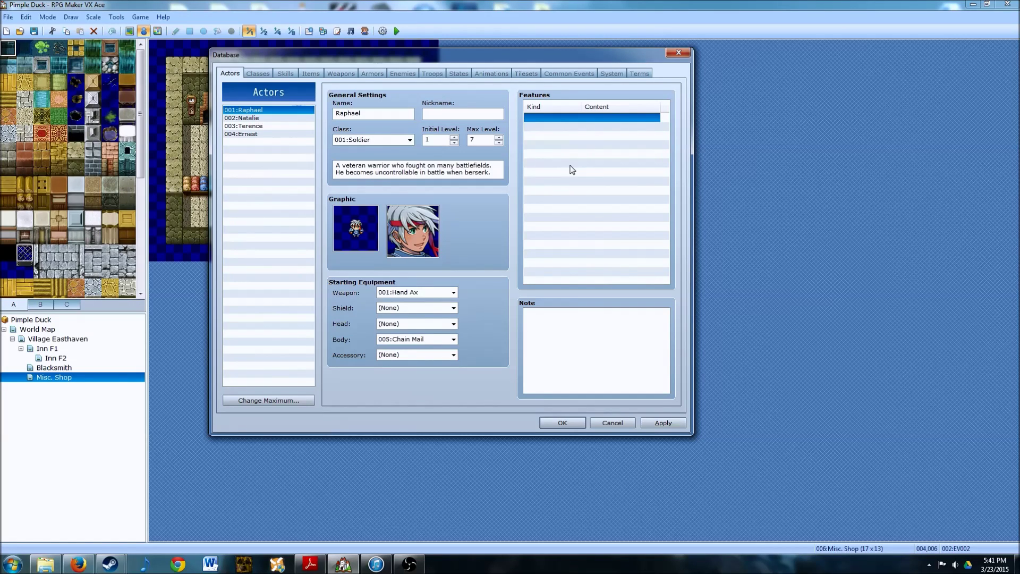
{"action": "double_click", "coordinate": [563, 117]}
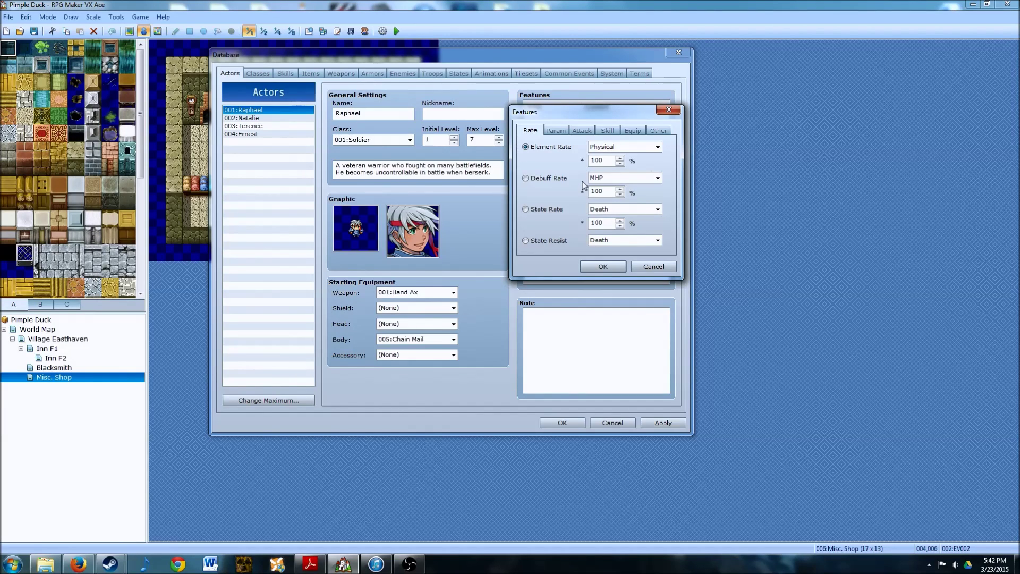
{"action": "left_click", "coordinate": [649, 268]}
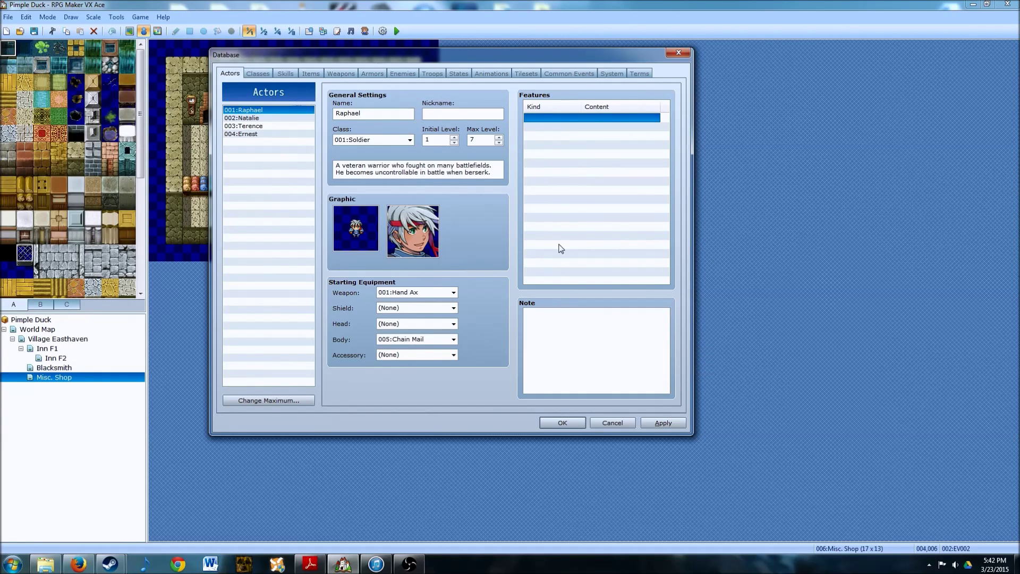
{"action": "left_click", "coordinate": [659, 422]}
Step: Rename the second actor Tana and clear her nickname
{"action": "left_click", "coordinate": [248, 118]}
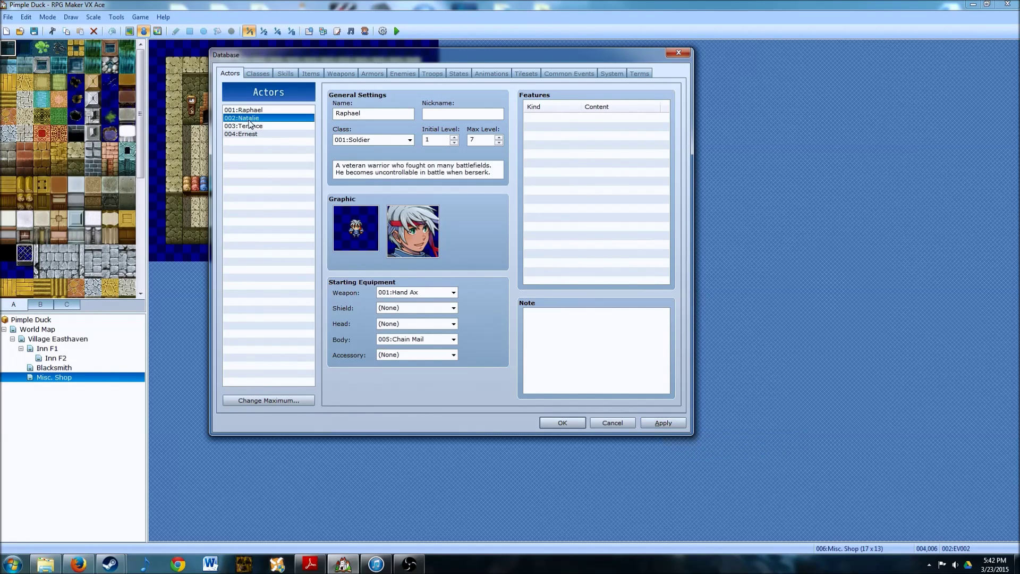
{"action": "double_click", "coordinate": [366, 116]}
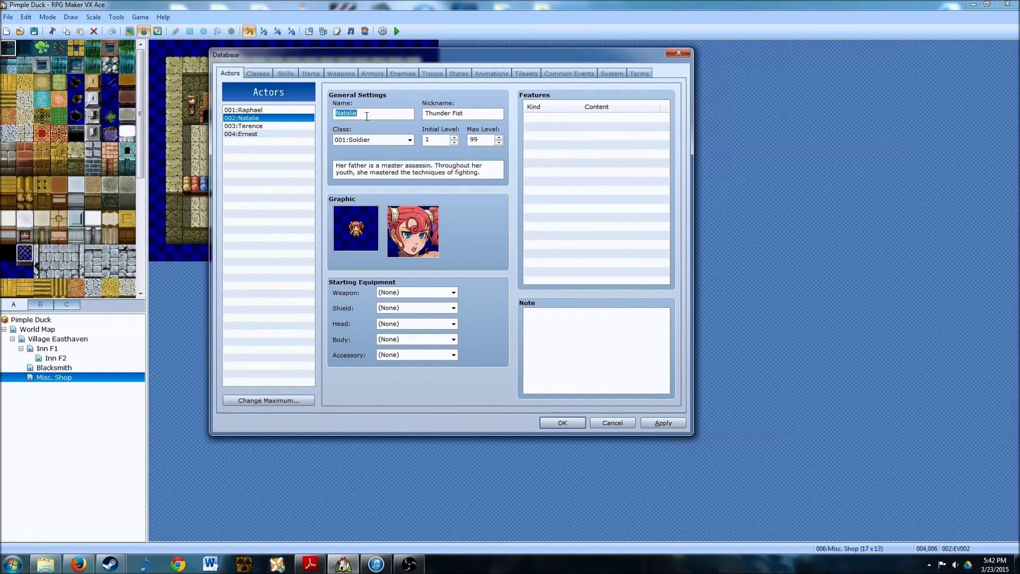
{"action": "key", "text": "BackSpace"}
{"action": "type", "text": "Tana"}
{"action": "key", "text": "Tab"}
{"action": "key", "text": "BackSpace"}
Step: Set Tana's class to Cleric and her maximum level to 7
{"action": "key", "text": "Tab"}
{"action": "key", "text": "Down"}
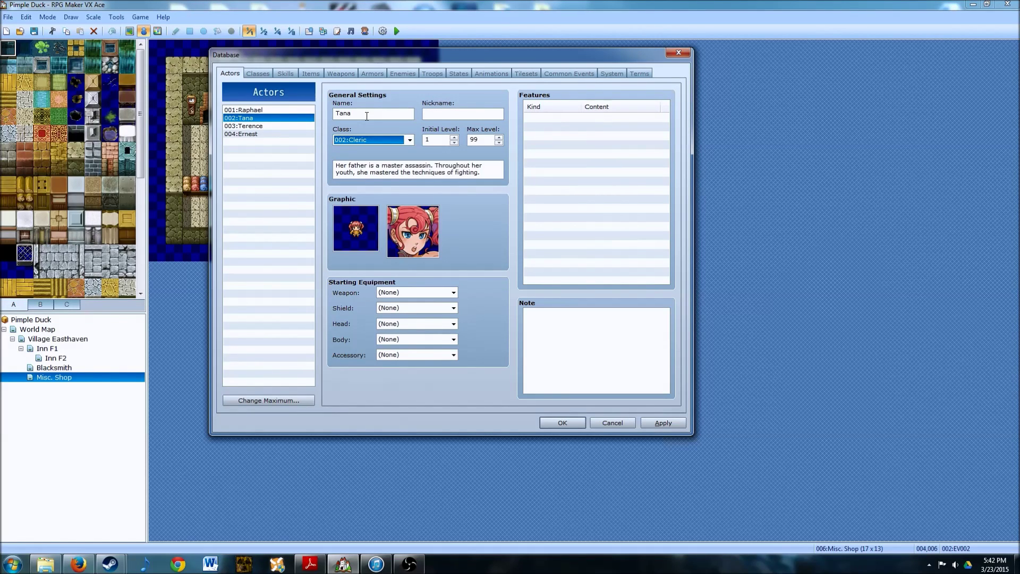
{"action": "key", "text": "Tab"}
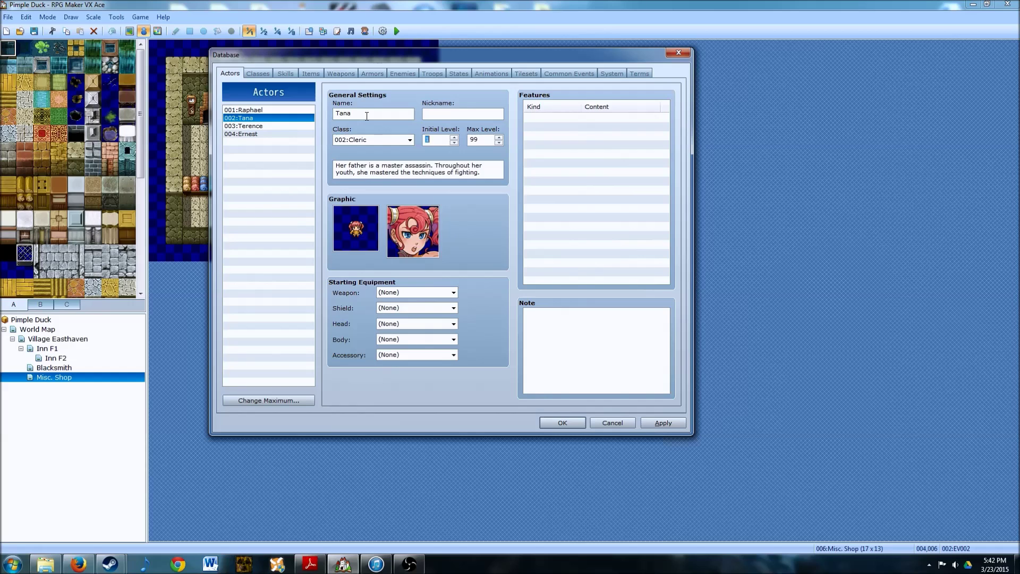
{"action": "key", "text": "Tab"}
{"action": "type", "text": "7"}
Step: Replace Tana's description with "Quite and timid, she tries to aid the world by using the power of catharsis."
{"action": "key", "text": "Tab"}
{"action": "key", "text": "BackSpace"}
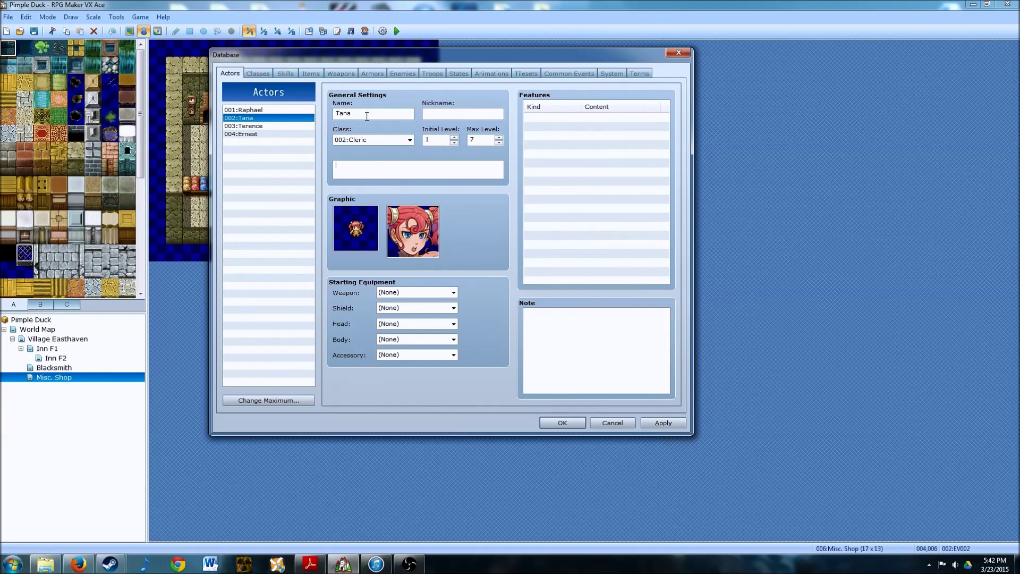
{"action": "type", "text": "Qu"}
{"action": "type", "text": "ite and timid"}
{"action": "type", "text": ", "}
{"action": "type", "text": "she "}
{"action": "type", "text": "trie"}
{"action": "key", "text": "BackSpace"}
{"action": "type", "text": "es to aid the world by using"}
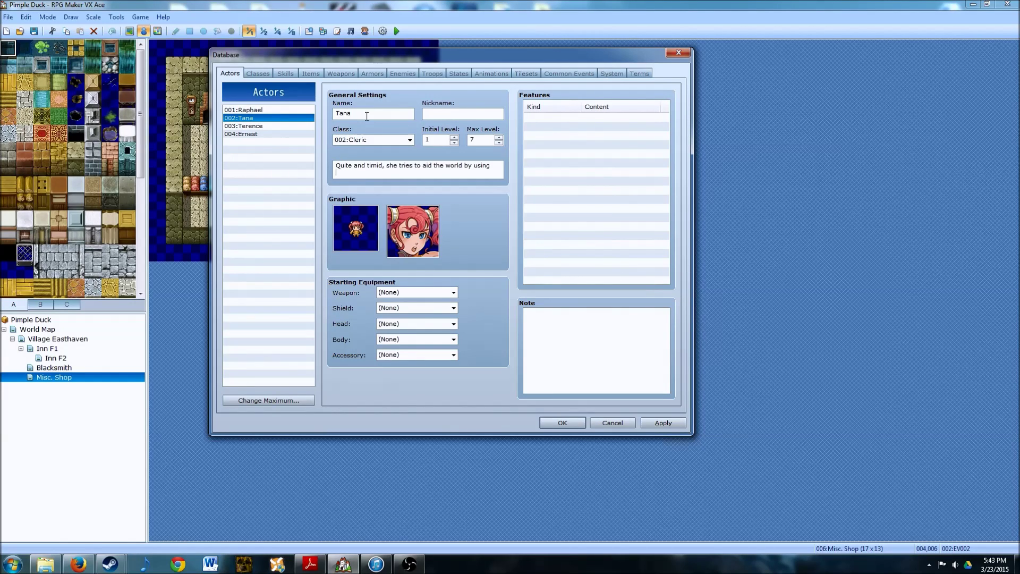
{"action": "type", "text": " the power of catharsis."}
Step: Give Tana the last character graphic in the Actor4 set and the matching black-haired face graphic
{"action": "double_click", "coordinate": [355, 232]}
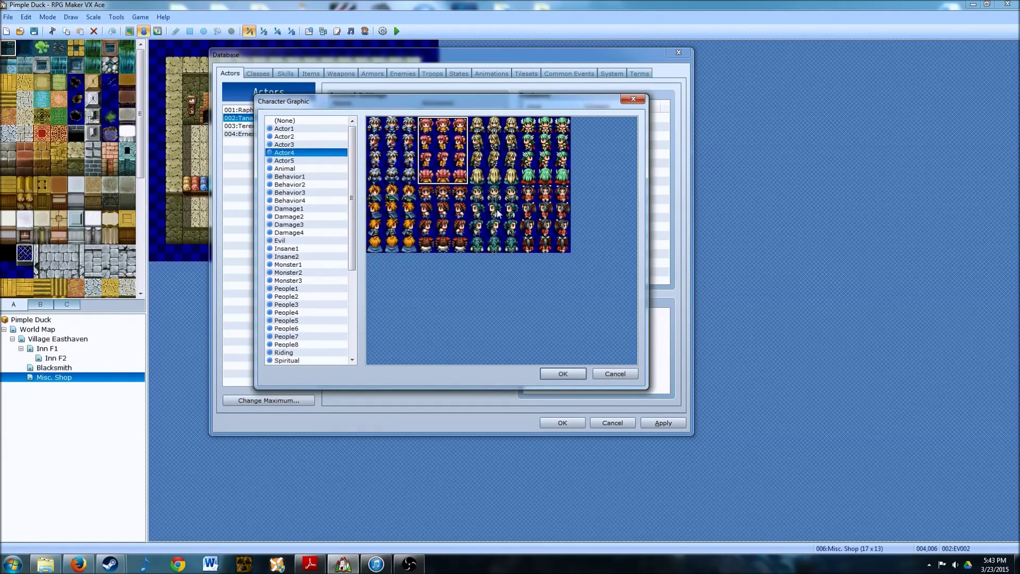
{"action": "left_click", "coordinate": [531, 213]}
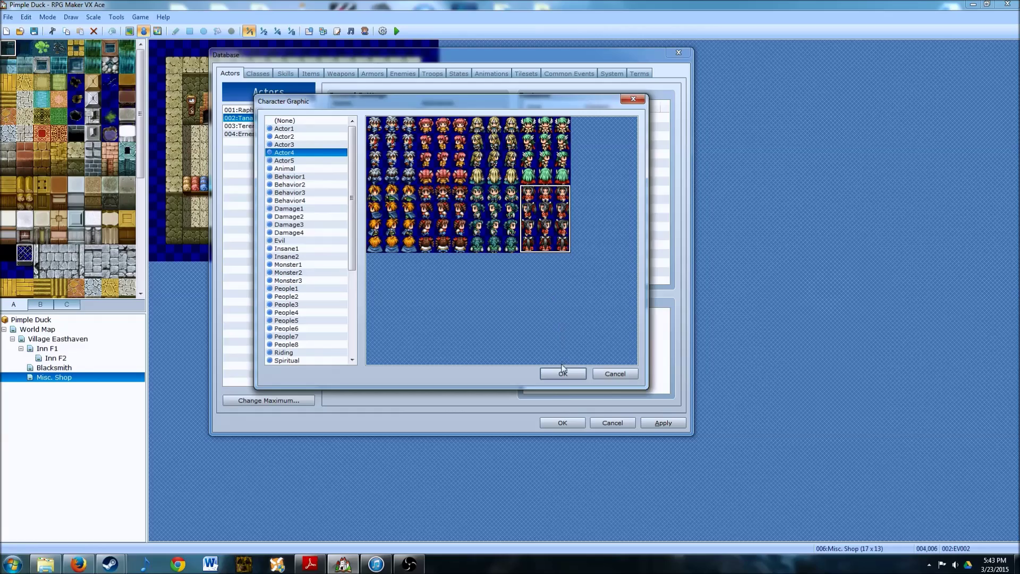
{"action": "left_click", "coordinate": [563, 373]}
{"action": "double_click", "coordinate": [424, 227]}
{"action": "left_click", "coordinate": [578, 226]}
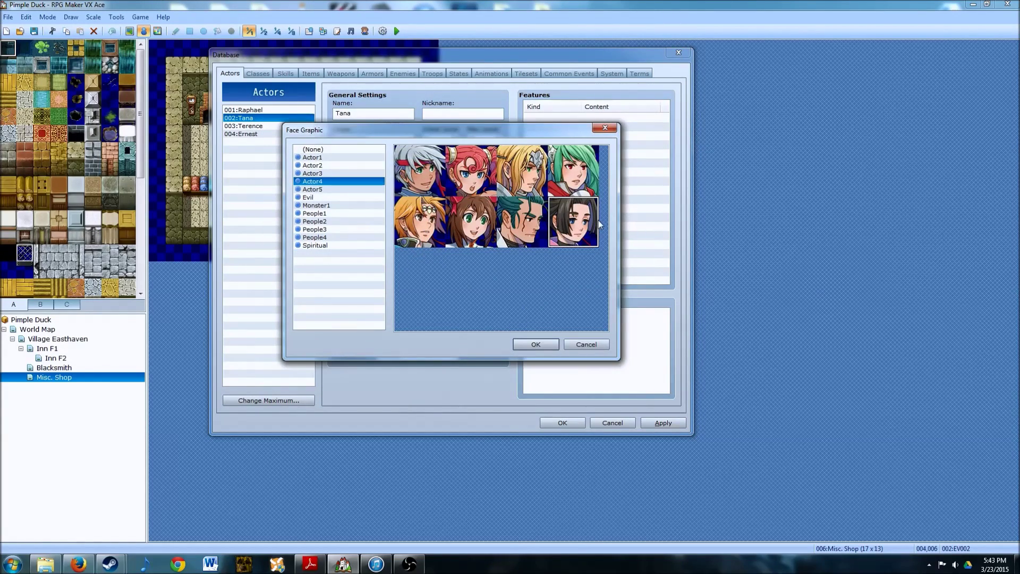
{"action": "left_click", "coordinate": [536, 344]}
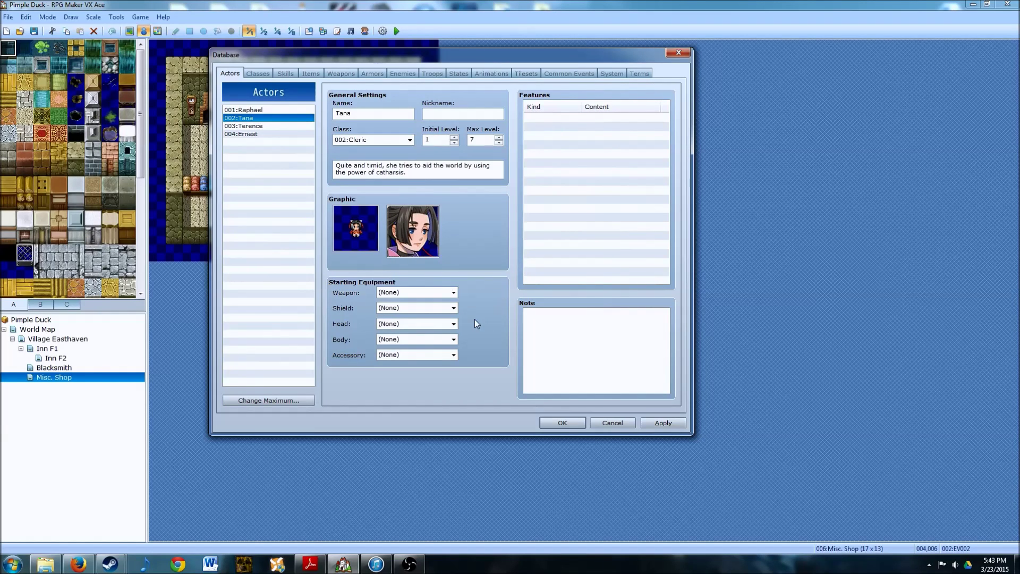
Step: Equip Tana with a Wood Staff and a Cotton Robe as starting equipment, and apply the changes
{"action": "left_click", "coordinate": [442, 292]}
{"action": "left_click", "coordinate": [428, 315]}
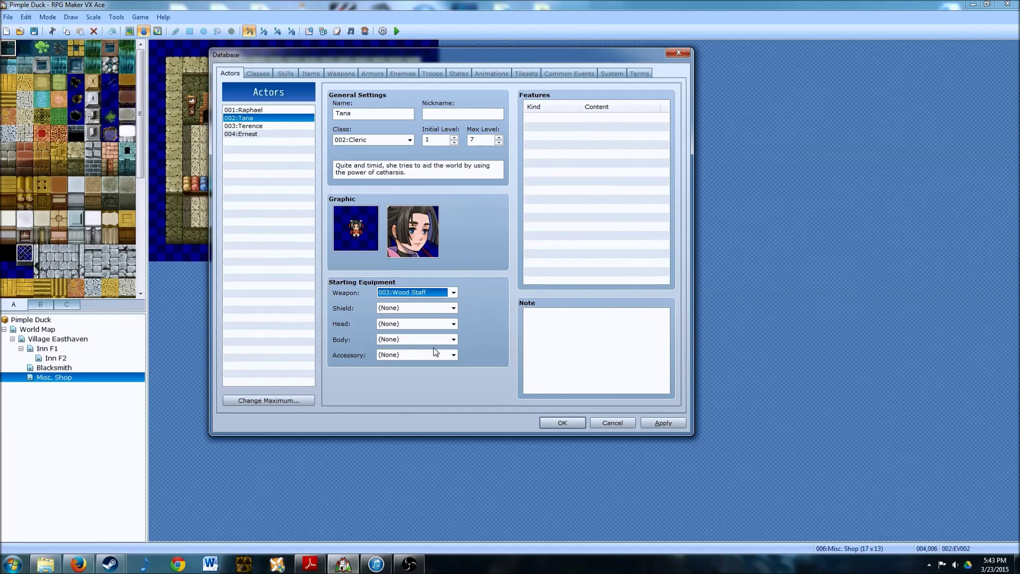
{"action": "left_click", "coordinate": [439, 339]}
{"action": "left_click", "coordinate": [425, 358]}
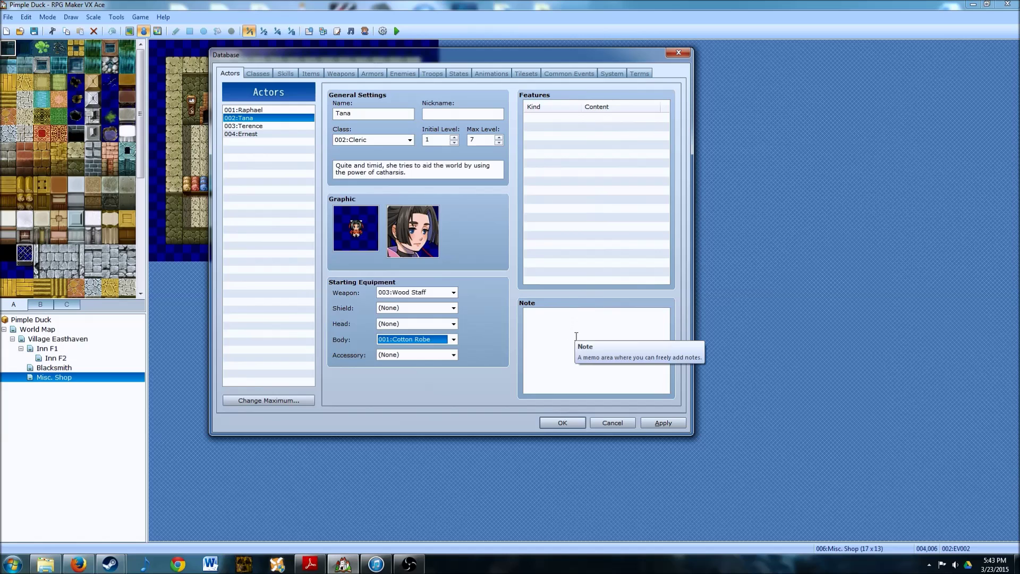
{"action": "left_click", "coordinate": [662, 426]}
Step: Rename the third actor Fayne and clear the nickname
{"action": "left_click", "coordinate": [256, 126]}
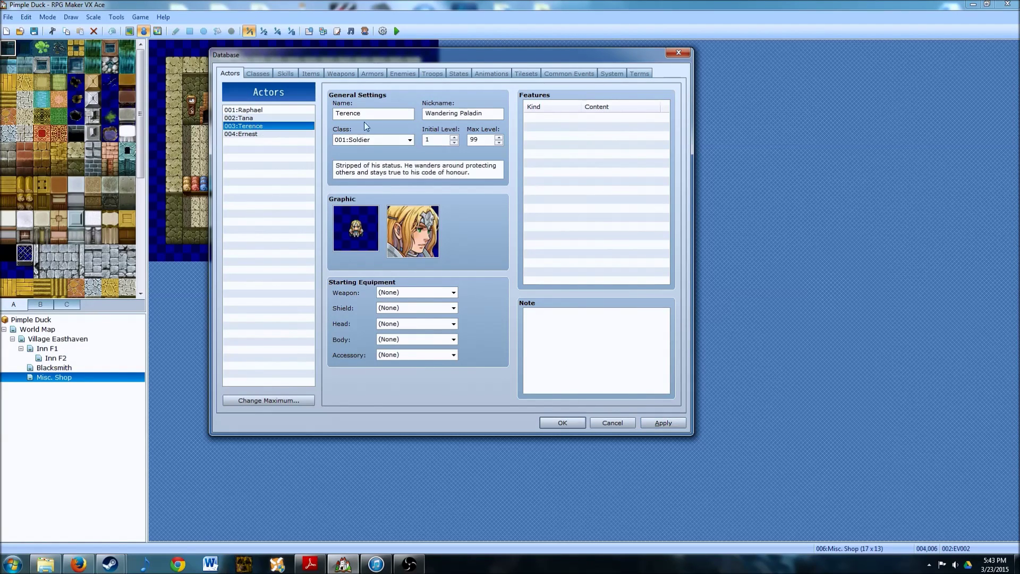
{"action": "double_click", "coordinate": [367, 112]}
{"action": "key", "text": "BackSpace"}
{"action": "type", "text": "Fayne"}
{"action": "key", "text": "Tab"}
{"action": "type", "text": "1"}
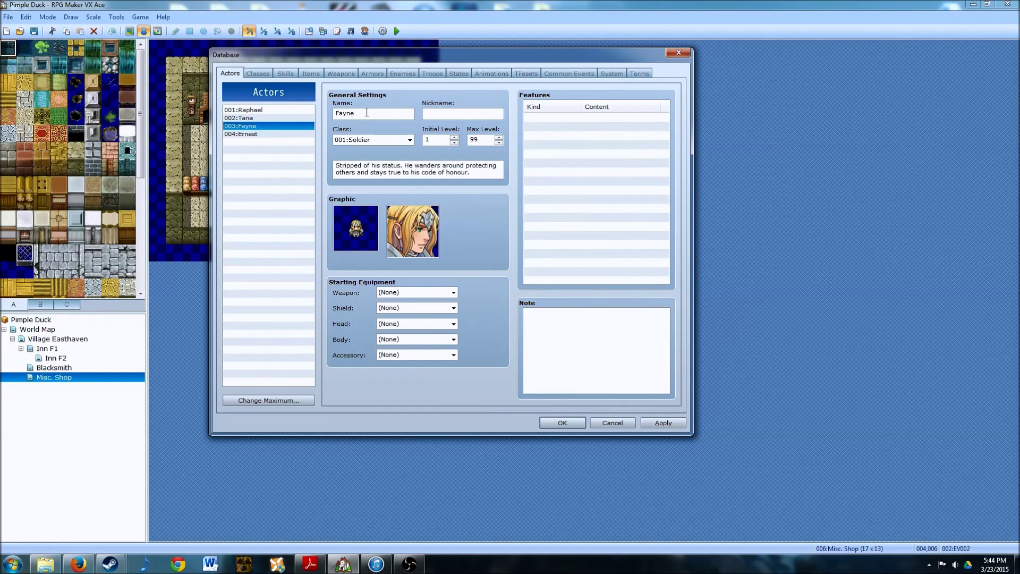
Step: Set Fayne's class to Mage, the initial level to 3 and the maximum level to 7
{"action": "key", "text": "Tab"}
{"action": "key", "text": "Down"}
{"action": "key", "text": "Down"}
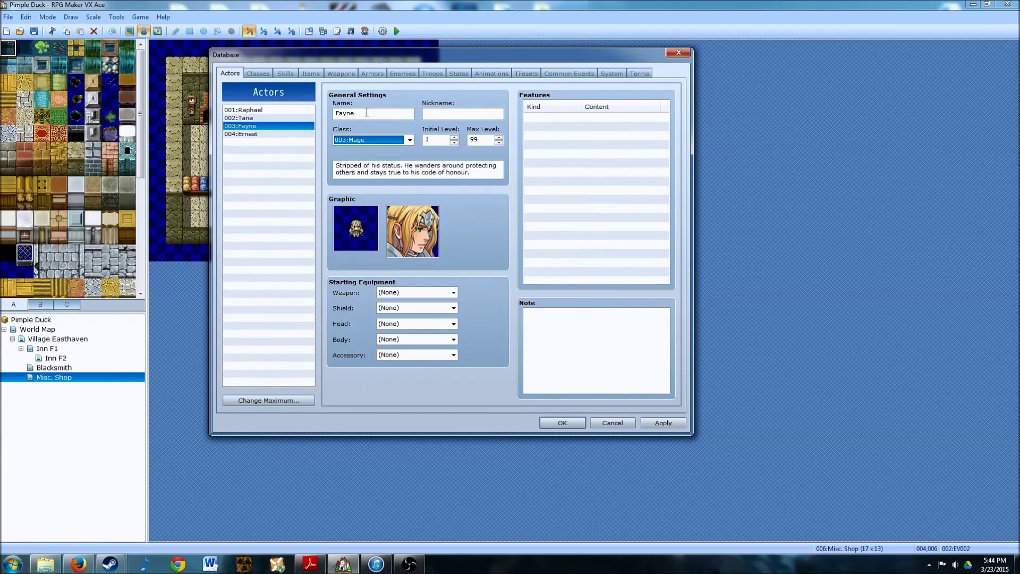
{"action": "key", "text": "Tab"}
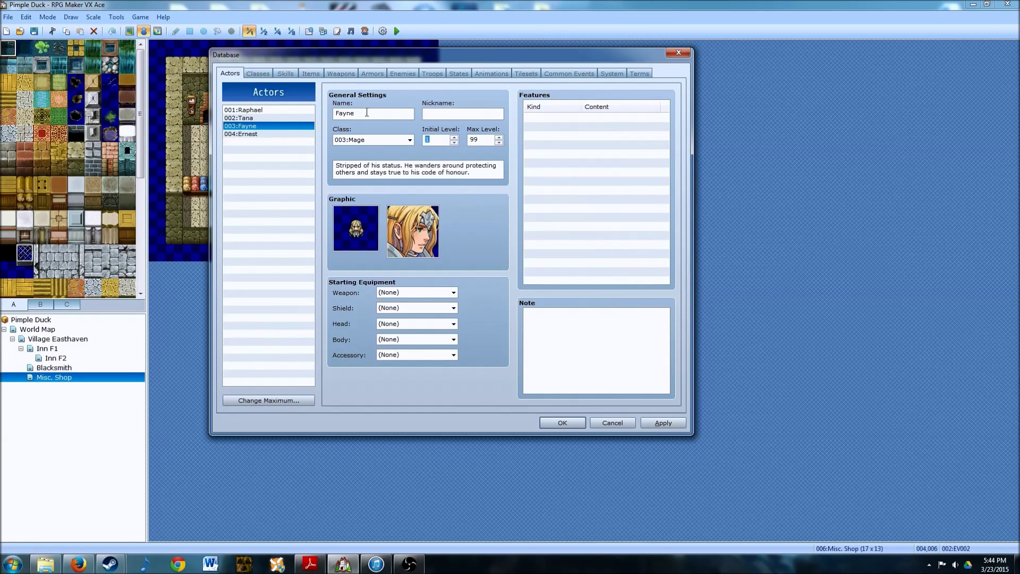
{"action": "type", "text": "3"}
{"action": "key", "text": "Tab"}
{"action": "type", "text": "7"}
Step: Replace Fayne's description with "A mage who is looking to defeat the demon that is terrorizing the lands.", split over two lines
{"action": "key", "text": "Tab"}
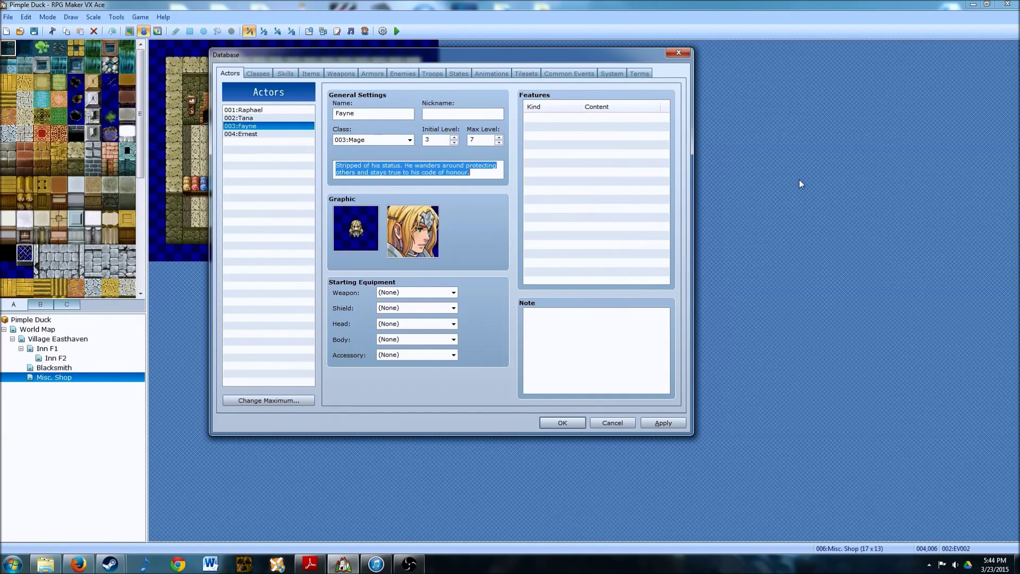
{"action": "key", "text": "BackSpace"}
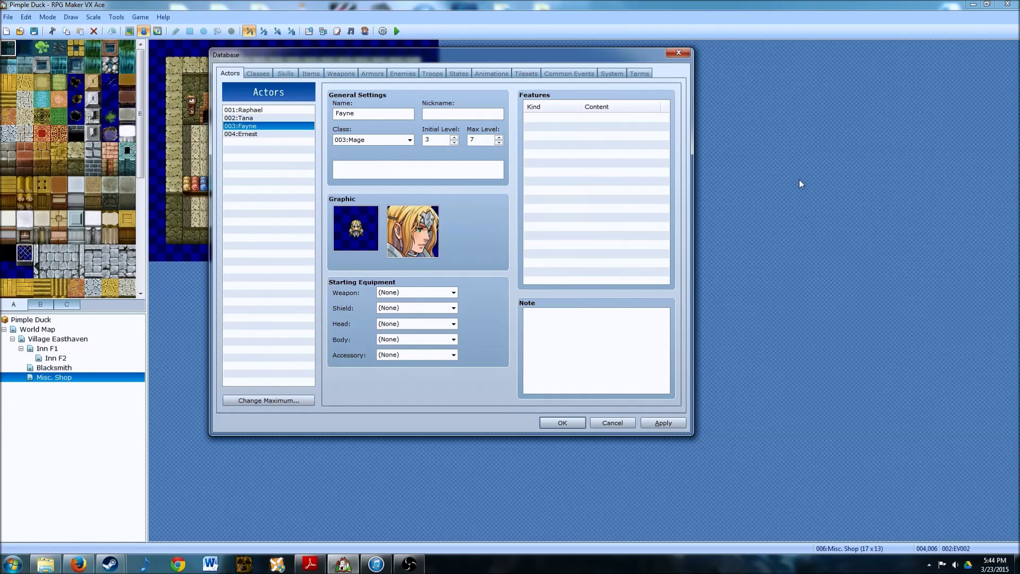
{"action": "type", "text": "A map"}
{"action": "type", "text": "e who is look"}
{"action": "type", "text": "to defreat"}
{"action": "key", "text": "BackSpace"}
{"action": "key", "text": "BackSpace"}
{"action": "key", "text": "BackSpace"}
{"action": "key", "text": "BackSpace"}
{"action": "type", "text": "eat the demon that is terr"}
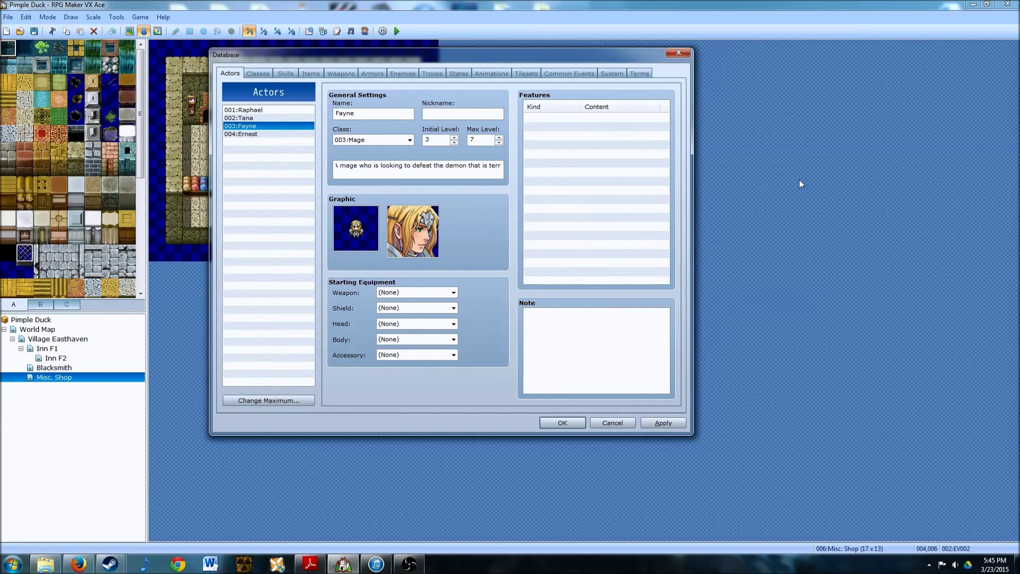
{"action": "type", "text": "orizing"}
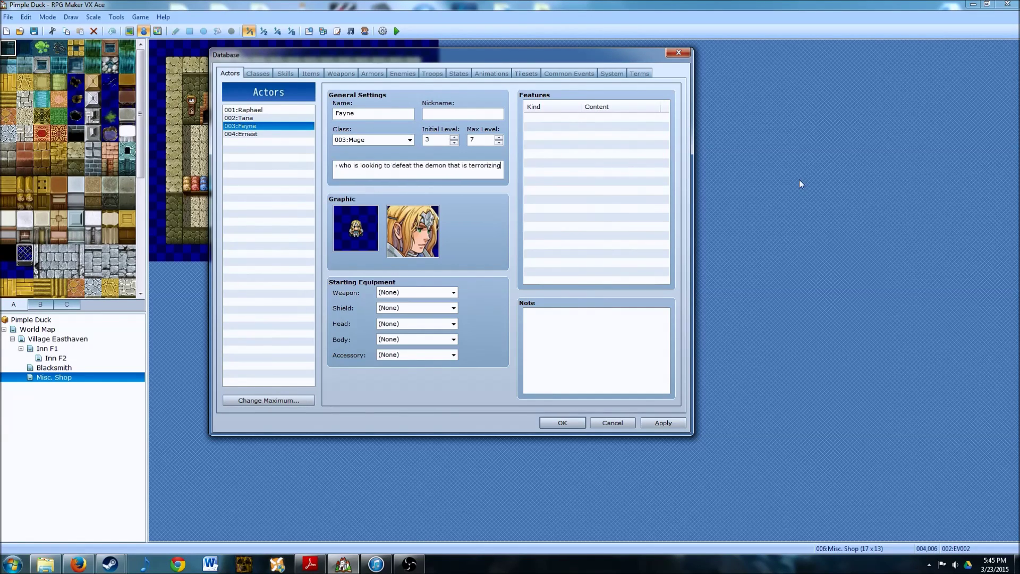
{"action": "key", "text": "BackSpace"}
{"action": "key", "text": "BackSpace"}
{"action": "key", "text": "BackSpace"}
{"action": "key", "text": "BackSpace"}
{"action": "key", "text": "BackSpace"}
{"action": "key", "text": "BackSpace"}
{"action": "key", "text": "BackSpace"}
{"action": "key", "text": "BackSpace"}
{"action": "key", "text": "Home"}
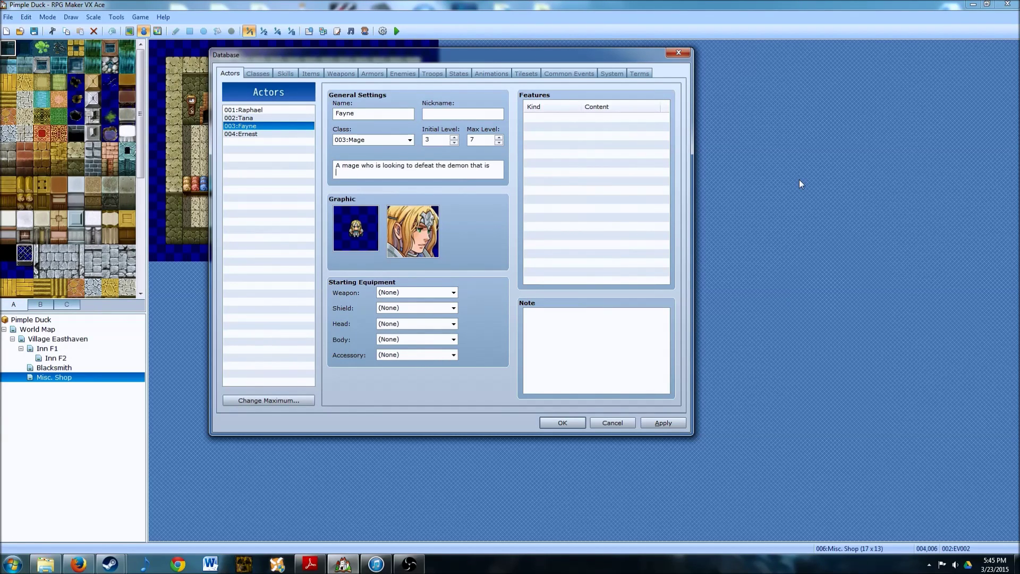
{"action": "type", "text": "terrorizing the lands."}
Step: Set Fayne's character graphic to the first teal-haired sprite in the People3 set
{"action": "double_click", "coordinate": [352, 218]}
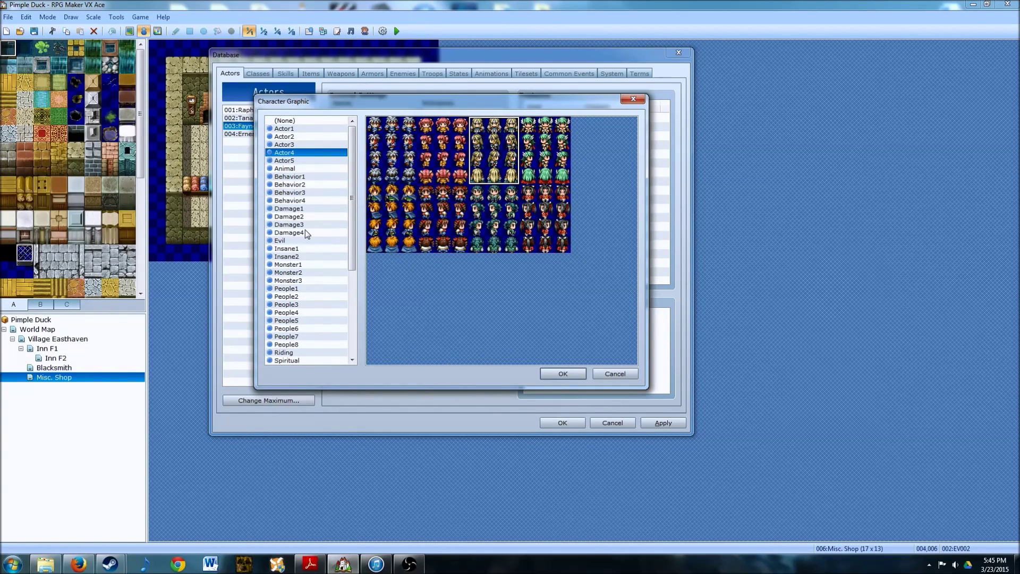
{"action": "left_click_drag", "start_coordinate": [352, 174], "coordinate": [353, 180]}
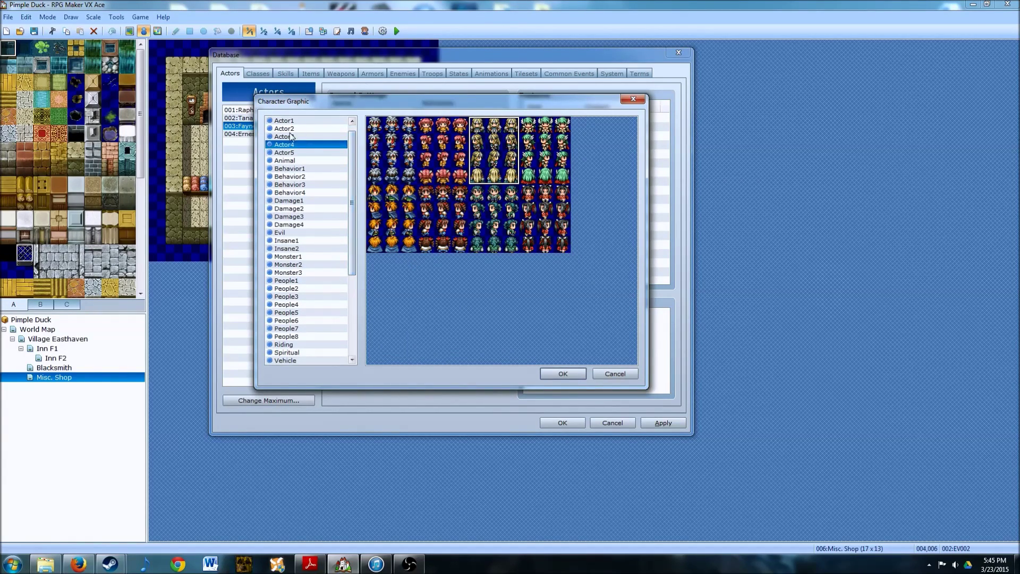
{"action": "left_click_drag", "start_coordinate": [351, 195], "coordinate": [351, 218]}
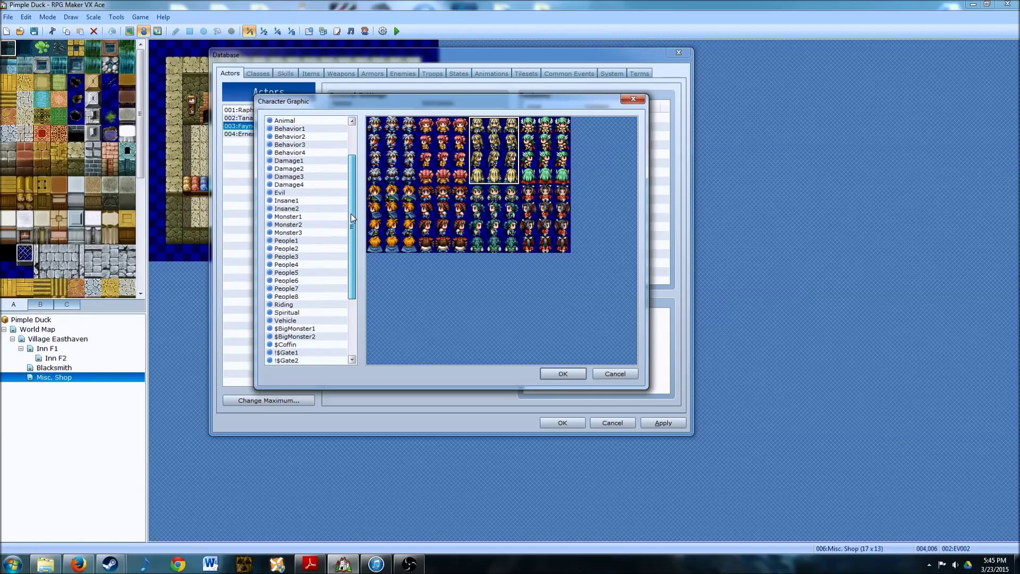
{"action": "left_click", "coordinate": [295, 248]}
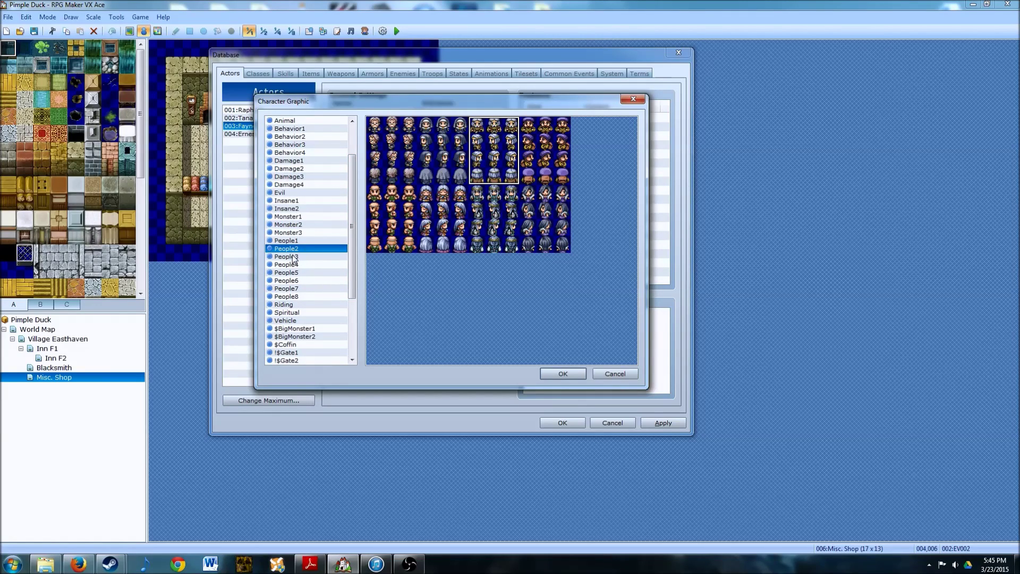
{"action": "left_click", "coordinate": [292, 257]}
{"action": "left_click", "coordinate": [405, 144]}
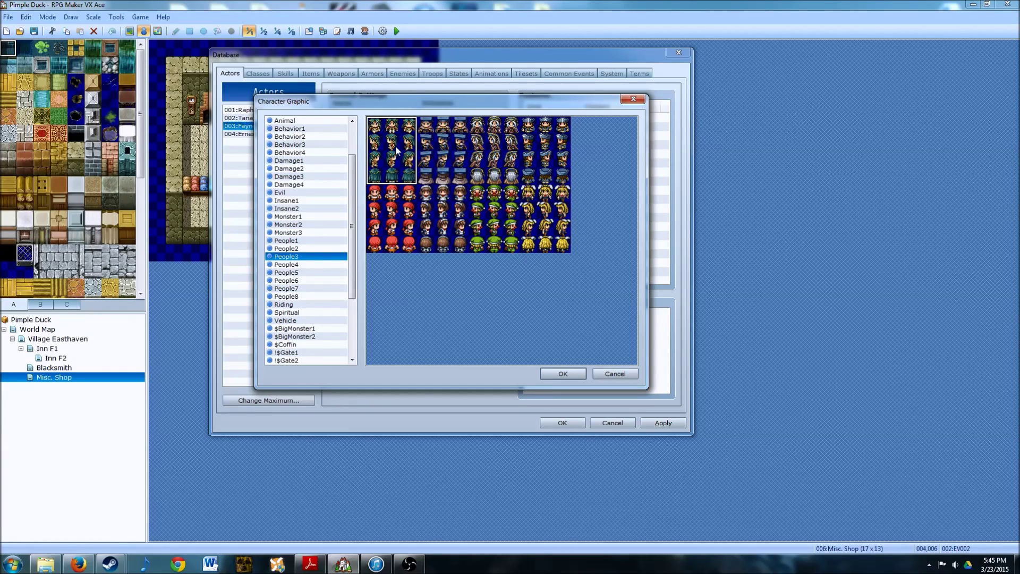
{"action": "left_click", "coordinate": [552, 372]}
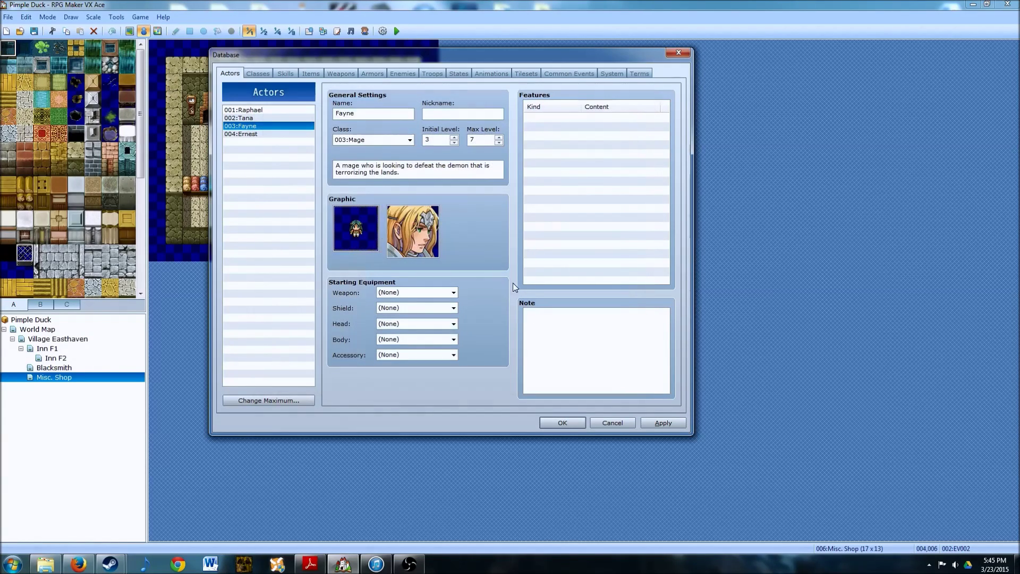
Step: Set Fayne's face graphic to the teal-haired woman from the People3 set
{"action": "double_click", "coordinate": [426, 237]}
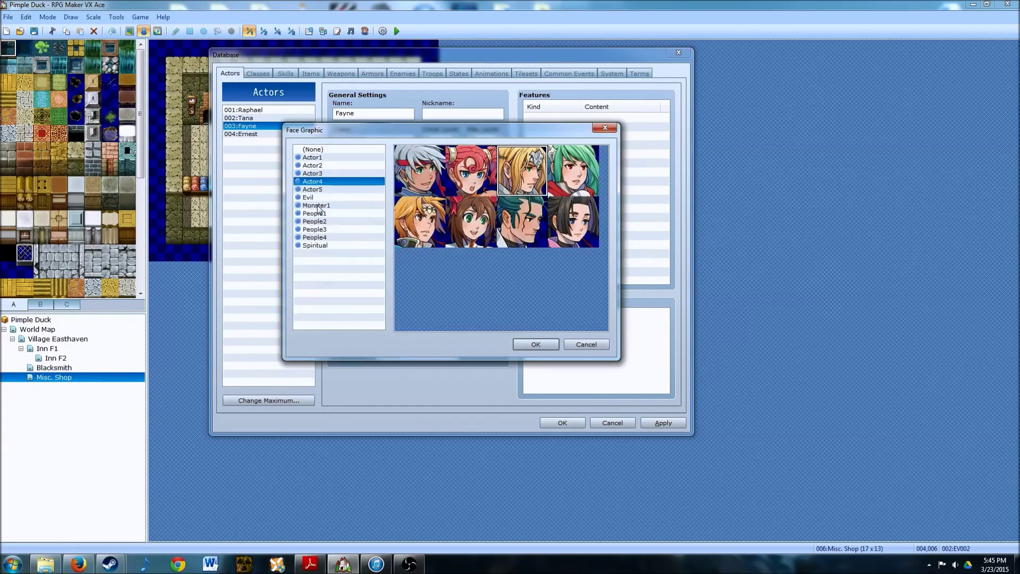
{"action": "left_click", "coordinate": [317, 221]}
{"action": "left_click", "coordinate": [319, 230]}
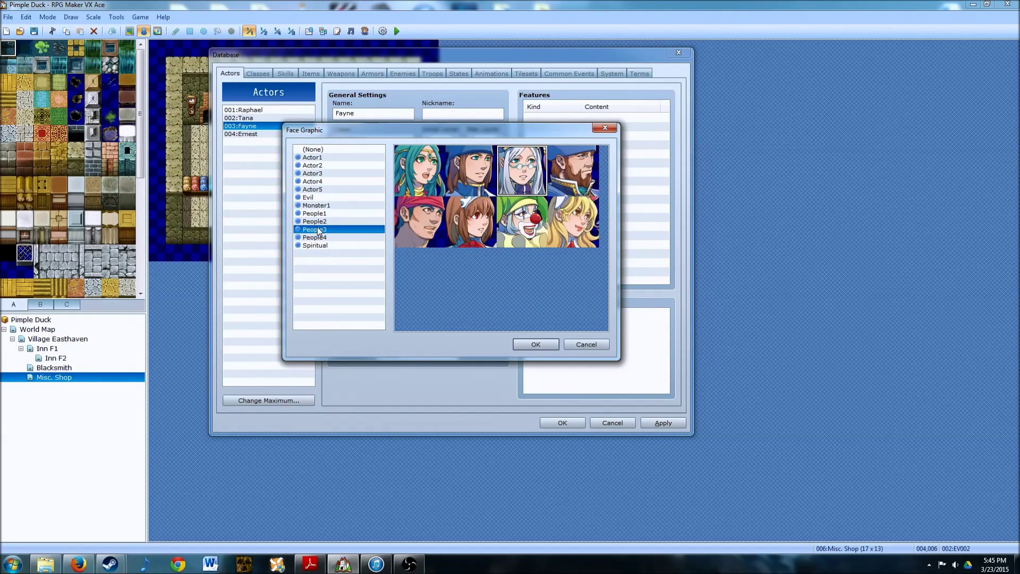
{"action": "left_click", "coordinate": [421, 165]}
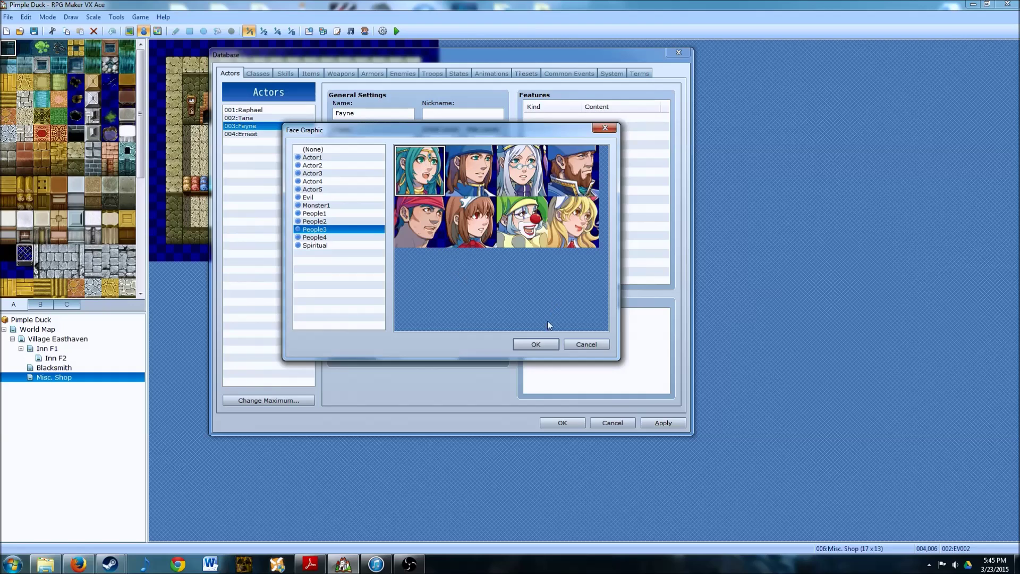
{"action": "left_click", "coordinate": [536, 344]}
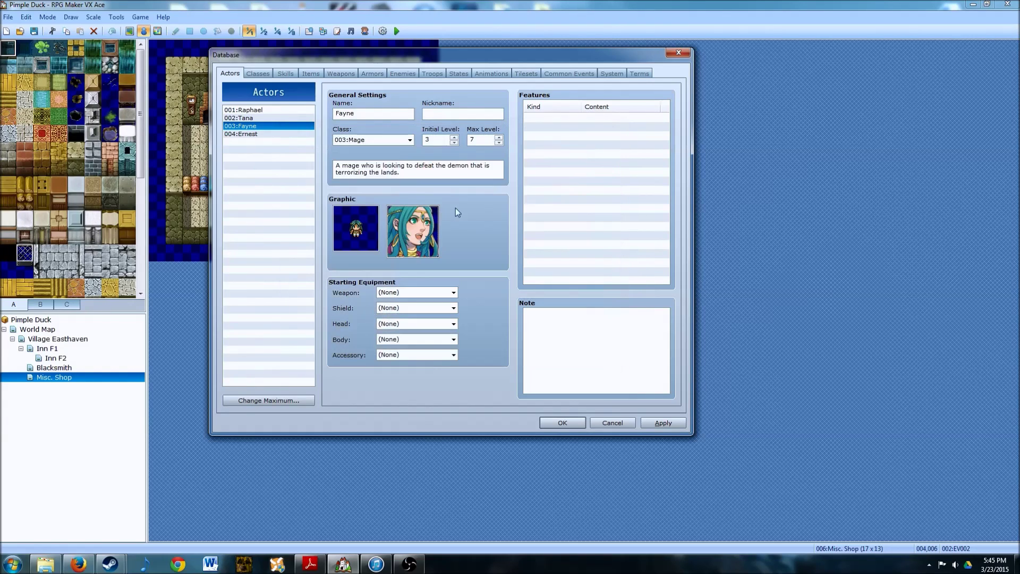
Step: Equip Fayne with a Wood Staff and a Cotton Robe as starting equipment, and apply the changes
{"action": "left_click", "coordinate": [453, 293]}
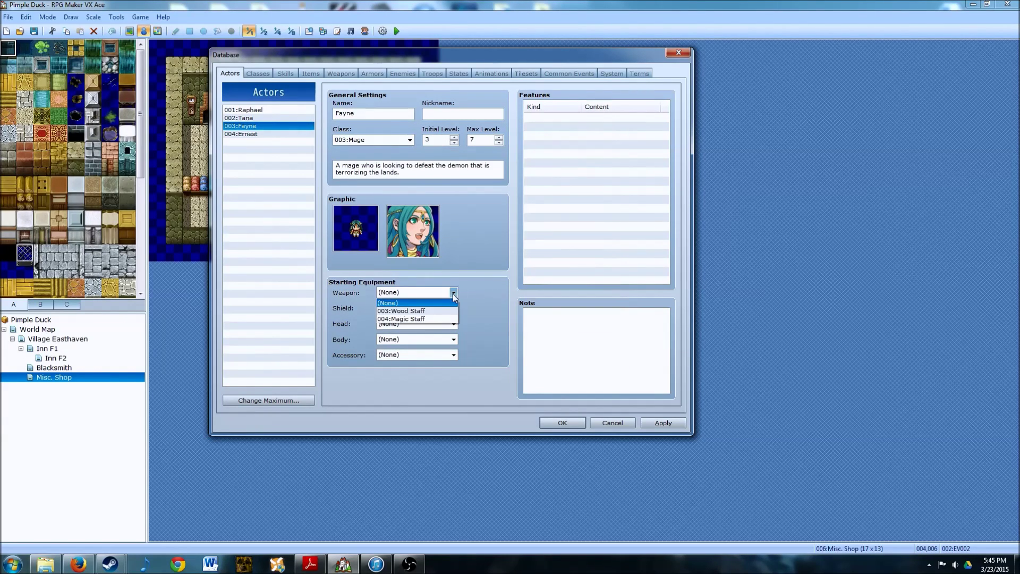
{"action": "left_click", "coordinate": [401, 311]}
{"action": "left_click", "coordinate": [452, 355]}
{"action": "left_click", "coordinate": [452, 354]}
{"action": "left_click", "coordinate": [455, 339]}
{"action": "left_click", "coordinate": [430, 359]}
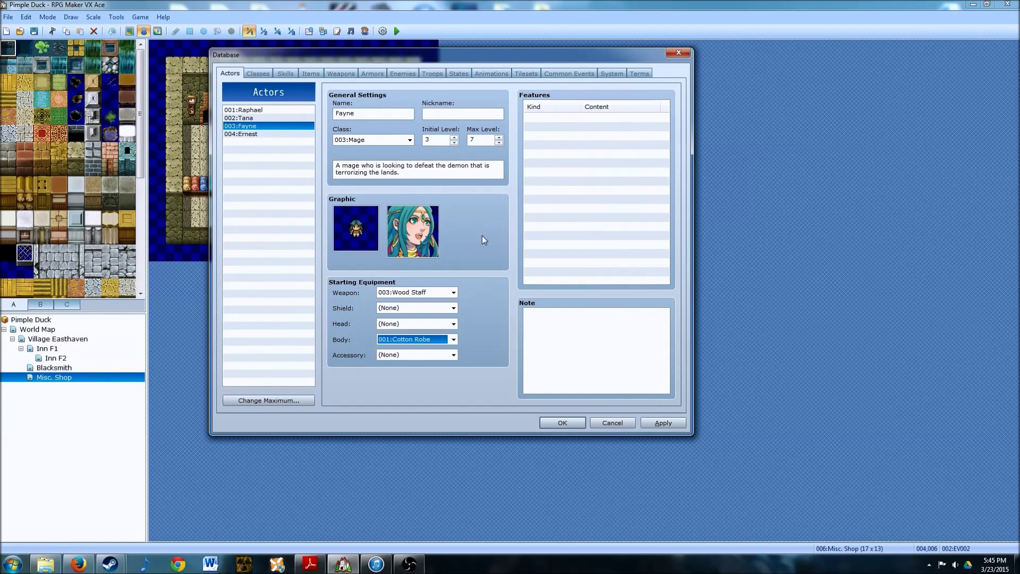
{"action": "left_click", "coordinate": [663, 423]}
Step: Rename the fourth actor Julian and clear the nickname
{"action": "left_click", "coordinate": [252, 134]}
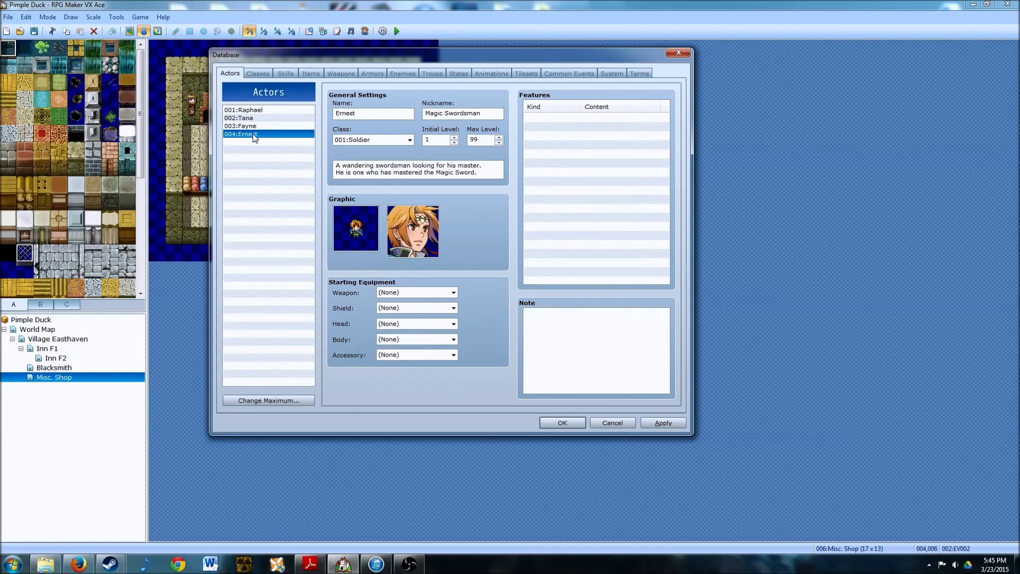
{"action": "double_click", "coordinate": [355, 117]}
{"action": "key", "text": "BackSpace"}
{"action": "type", "text": "Julian"}
{"action": "key", "text": "Tab"}
{"action": "key", "text": "BackSpace"}
Step: Set Julian's class to Rogue, the initial level to 5 and the maximum level to 7
{"action": "key", "text": "Tab"}
{"action": "key", "text": "Down"}
{"action": "key", "text": "Down"}
{"action": "key", "text": "Down"}
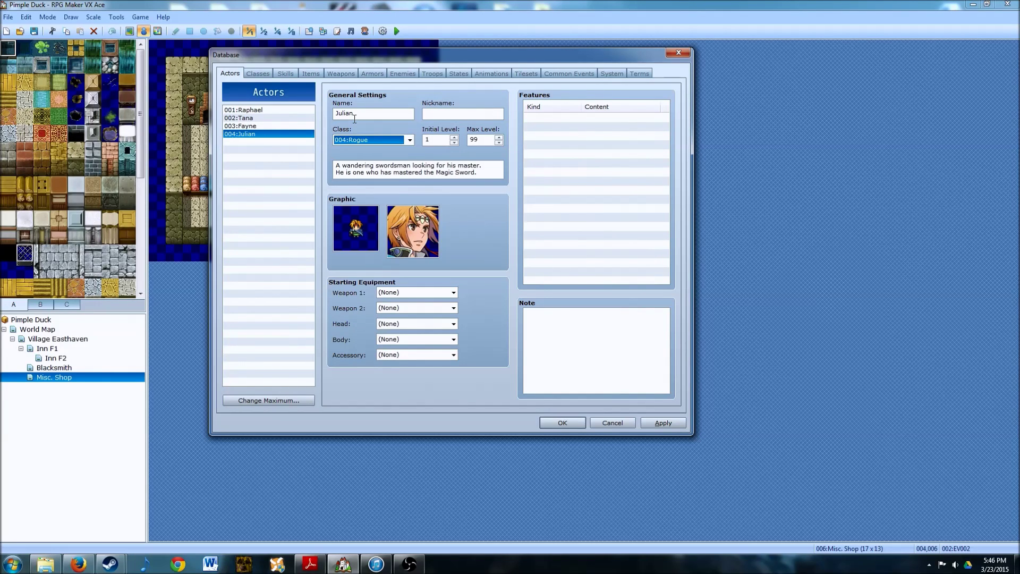
{"action": "key", "text": "Tab"}
{"action": "type", "text": "5"}
{"action": "key", "text": "Tab"}
{"action": "type", "text": "7"}
Step: Replace Julian's description with "A rogue that joined the party after they had done a favour for him in order to repay them.", split over two lines
{"action": "left_click_drag", "start_coordinate": [334, 164], "coordinate": [504, 175]}
{"action": "key", "text": "Delete"}
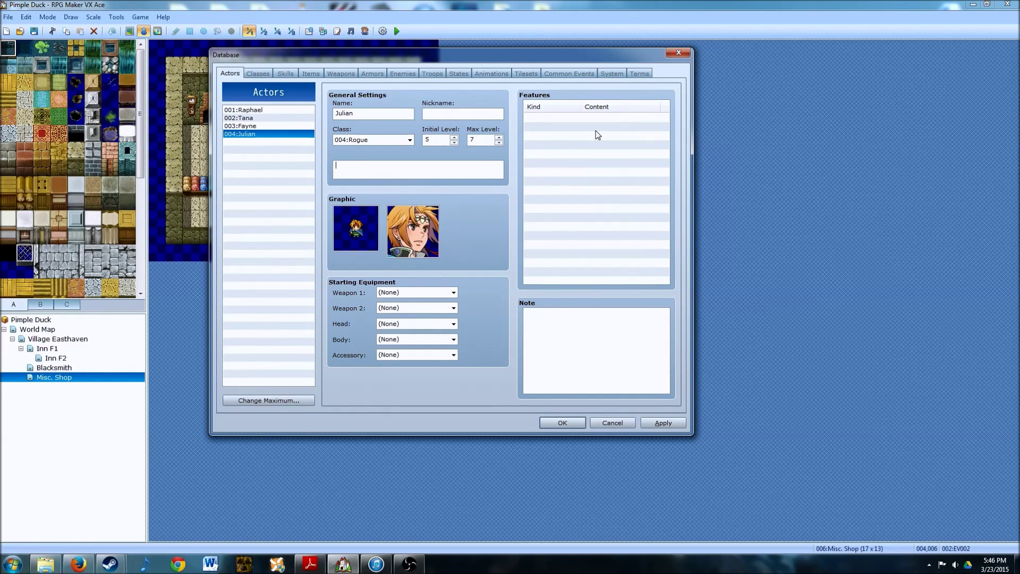
{"action": "type", "text": "A "}
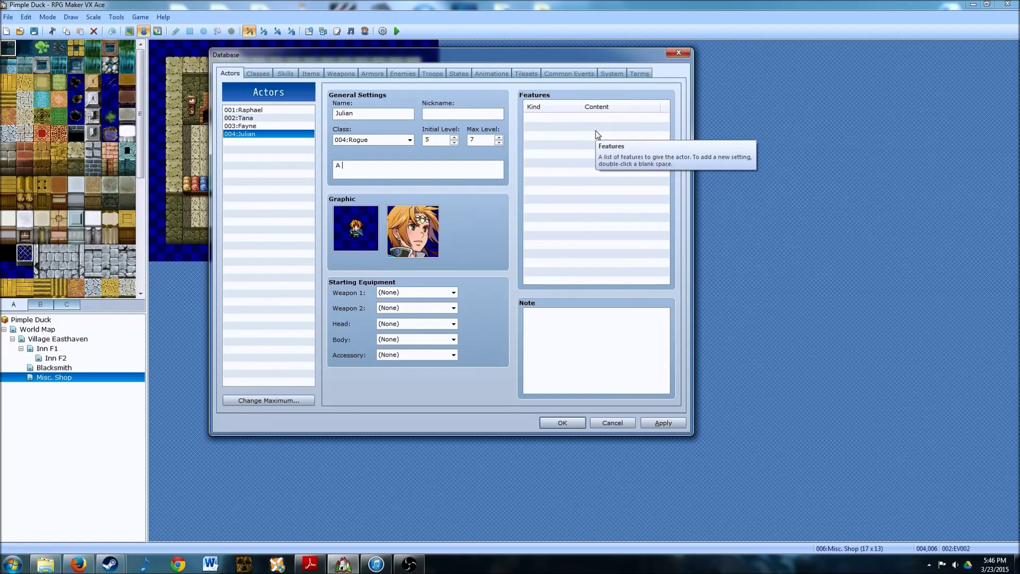
{"action": "type", "text": "rogue that jpoined the party after they had done"}
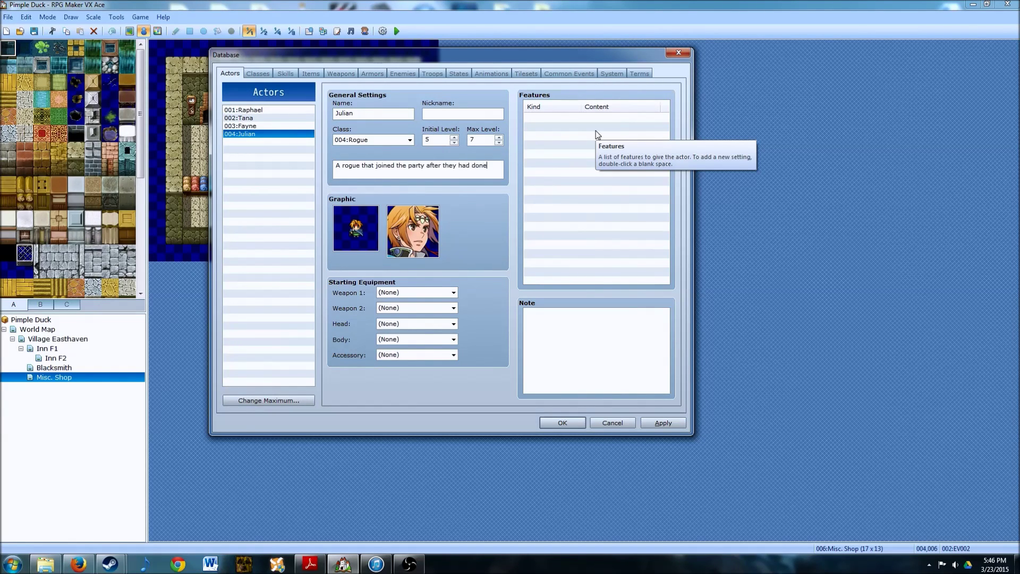
{"action": "type", "text": " a favo"}
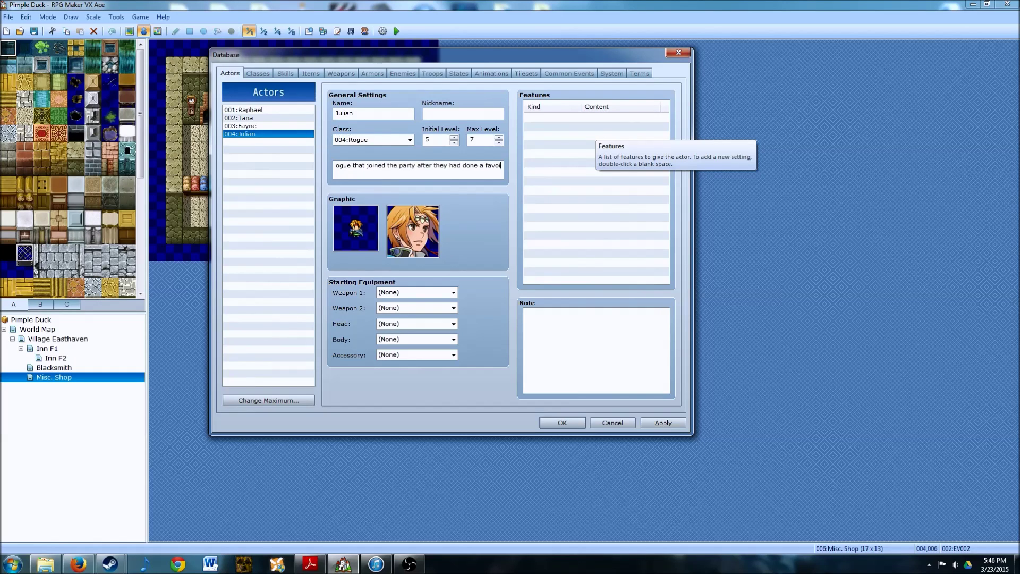
{"action": "type", "text": "ur"}
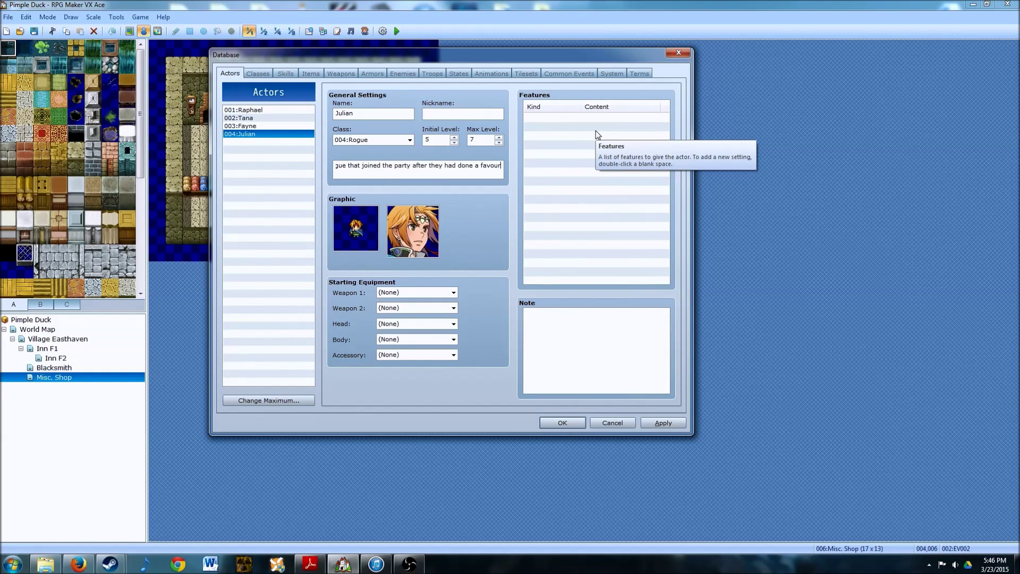
{"action": "key", "text": "BackSpace"}
{"action": "key", "text": "BackSpace"}
{"action": "key", "text": "BackSpace"}
{"action": "key", "text": "BackSpace"}
{"action": "key", "text": "BackSpace"}
{"action": "key", "text": "BackSpace"}
{"action": "key", "text": "BackSpace"}
{"action": "key", "text": "BackSpace"}
{"action": "key", "text": "Home"}
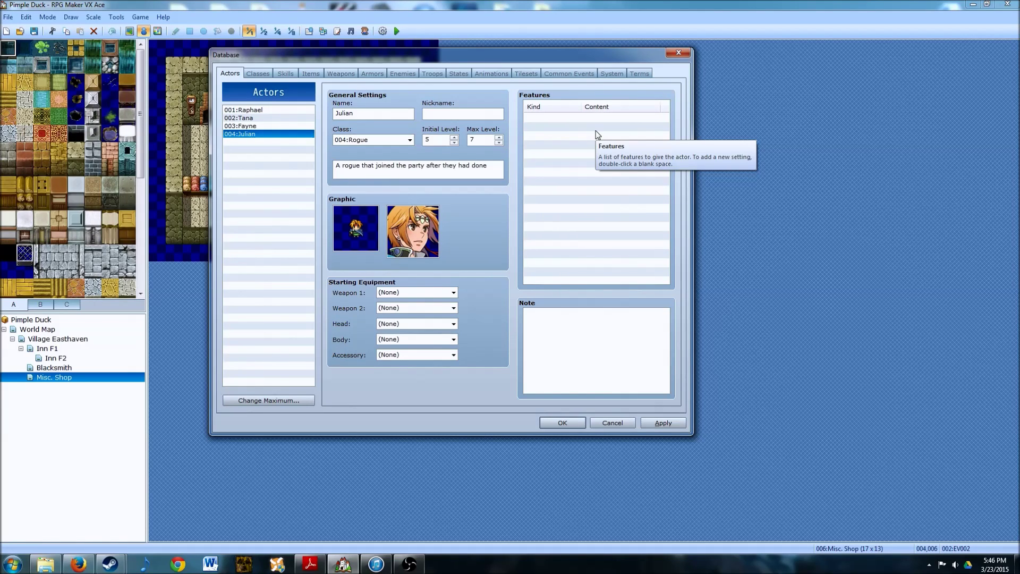
{"action": "type", "text": "a favour for him in order to repay them."}
Step: Set Julian's character graphic to the sprite with the green scarf in the Actor5 set
{"action": "double_click", "coordinate": [358, 229]}
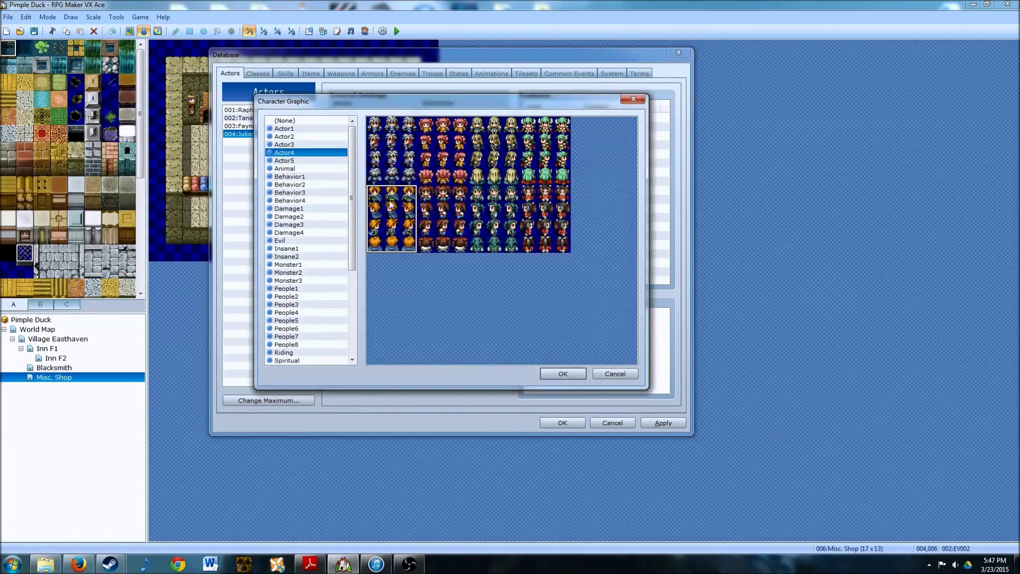
{"action": "left_click", "coordinate": [290, 136]}
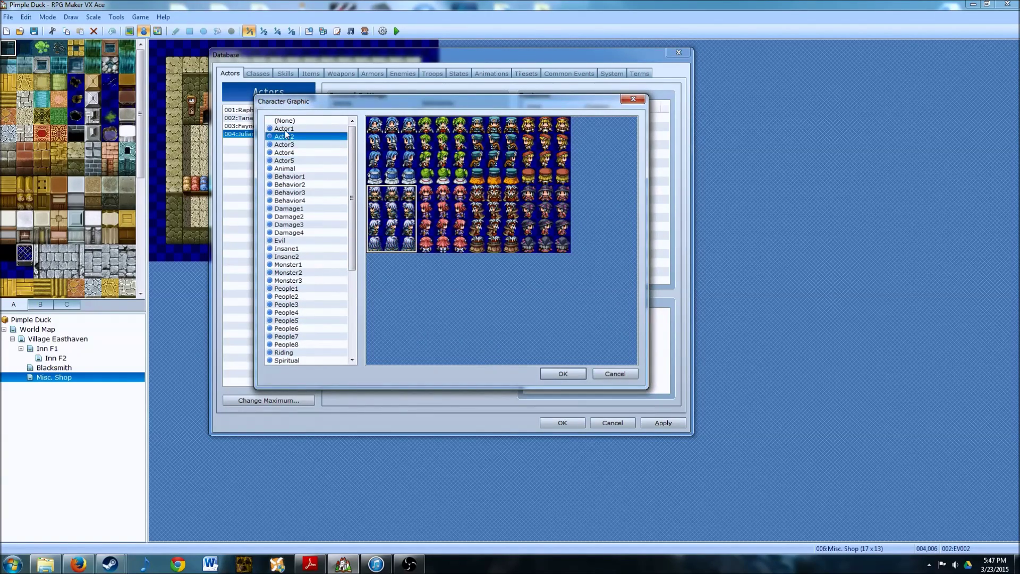
{"action": "left_click", "coordinate": [285, 129]}
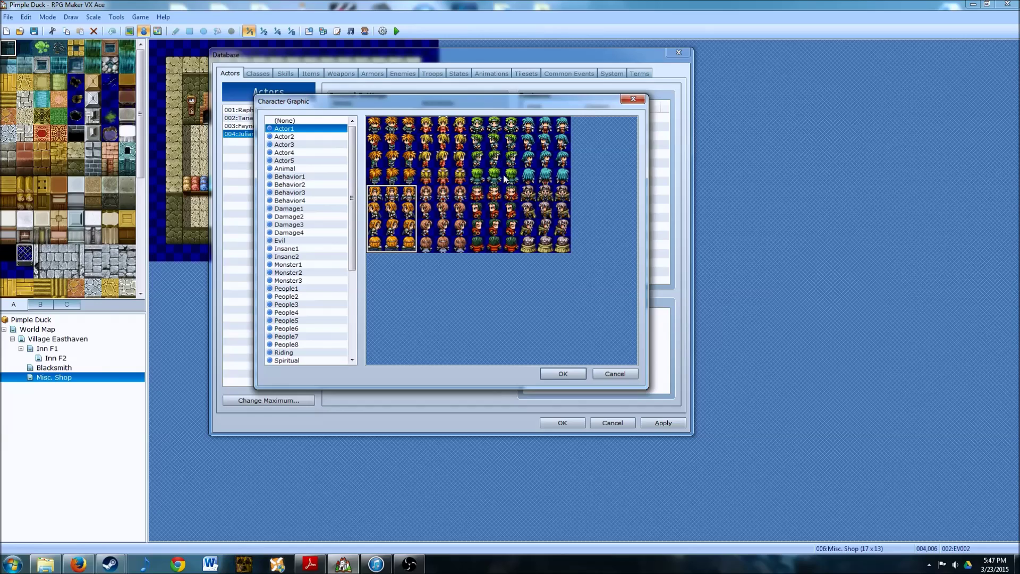
{"action": "left_click", "coordinate": [292, 145]}
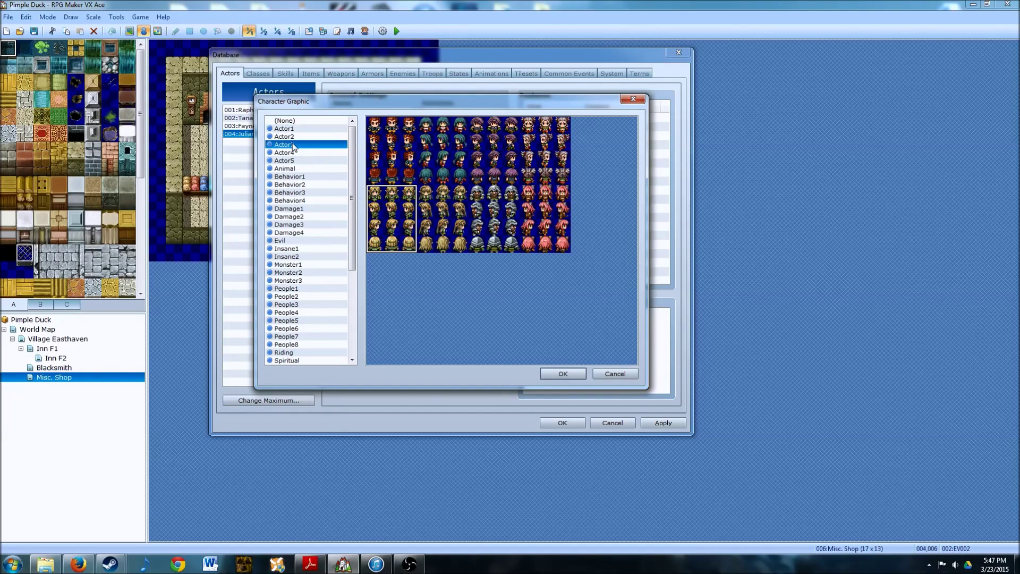
{"action": "left_click", "coordinate": [290, 153]}
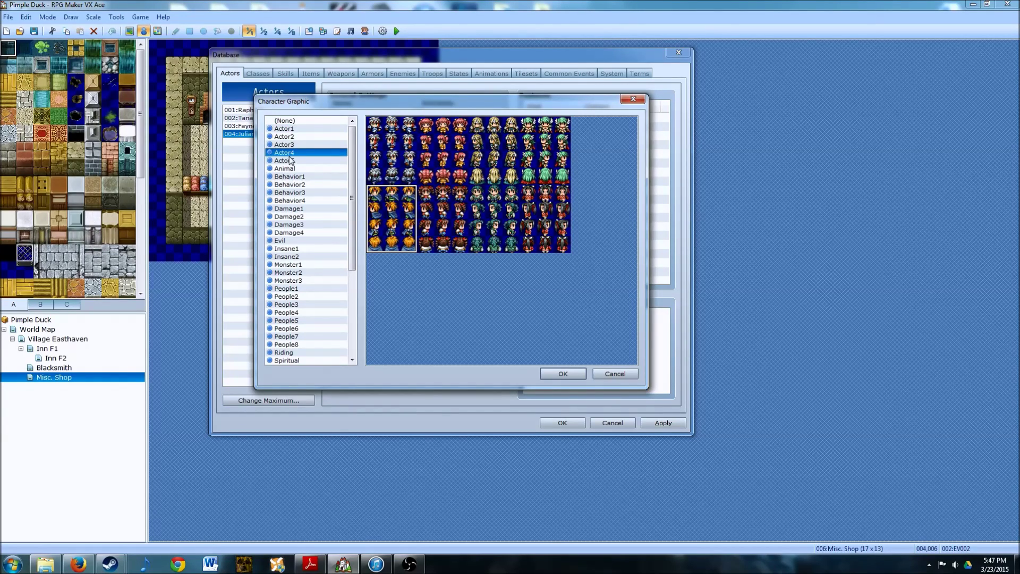
{"action": "left_click", "coordinate": [289, 161]}
{"action": "double_click", "coordinate": [500, 153]}
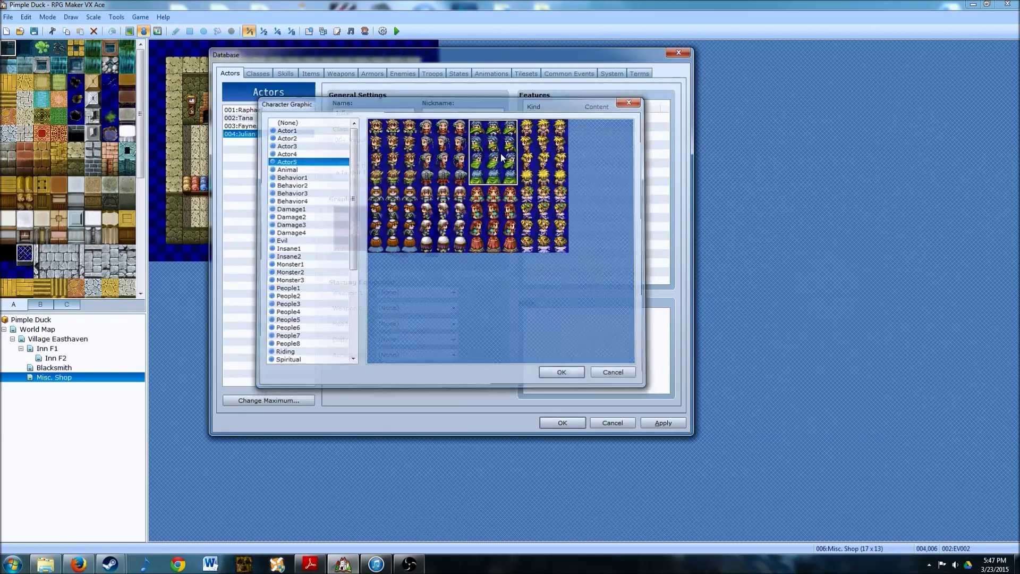
Step: Set Julian's face graphic to the blue-haired man with the headband from the Actor5 set
{"action": "double_click", "coordinate": [460, 232]}
{"action": "left_click", "coordinate": [319, 189]}
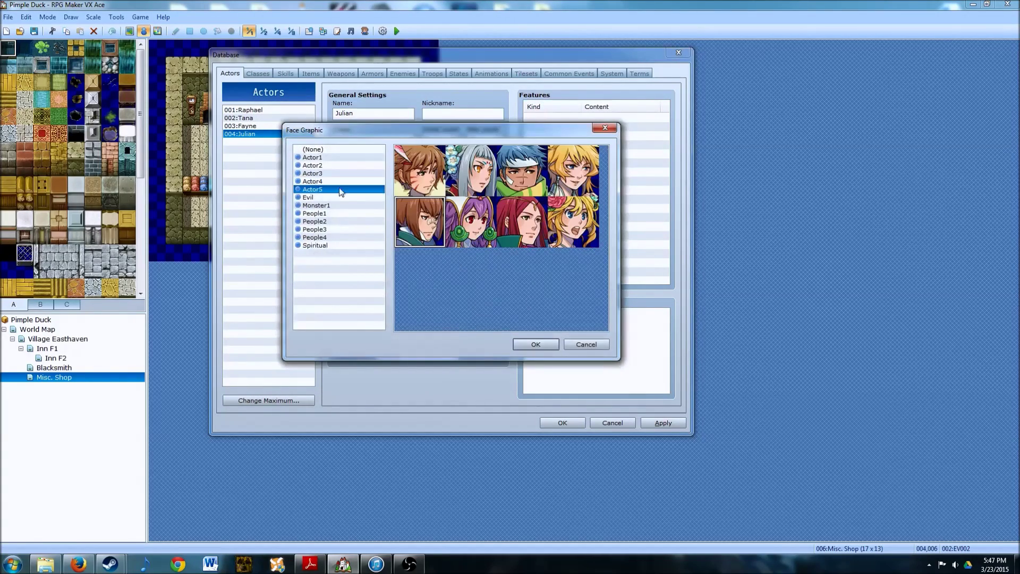
{"action": "left_click", "coordinate": [525, 170]}
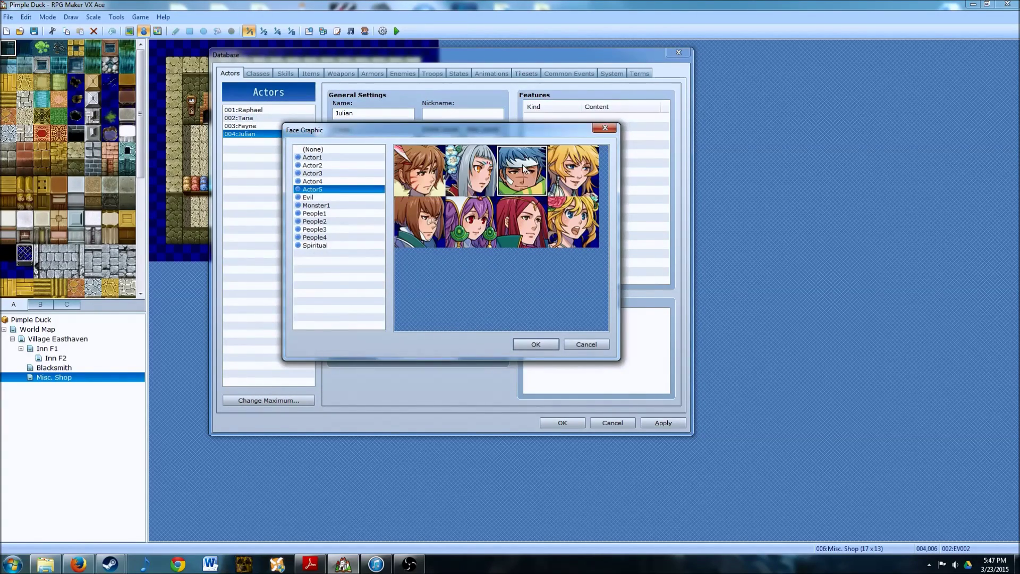
{"action": "double_click", "coordinate": [524, 169]}
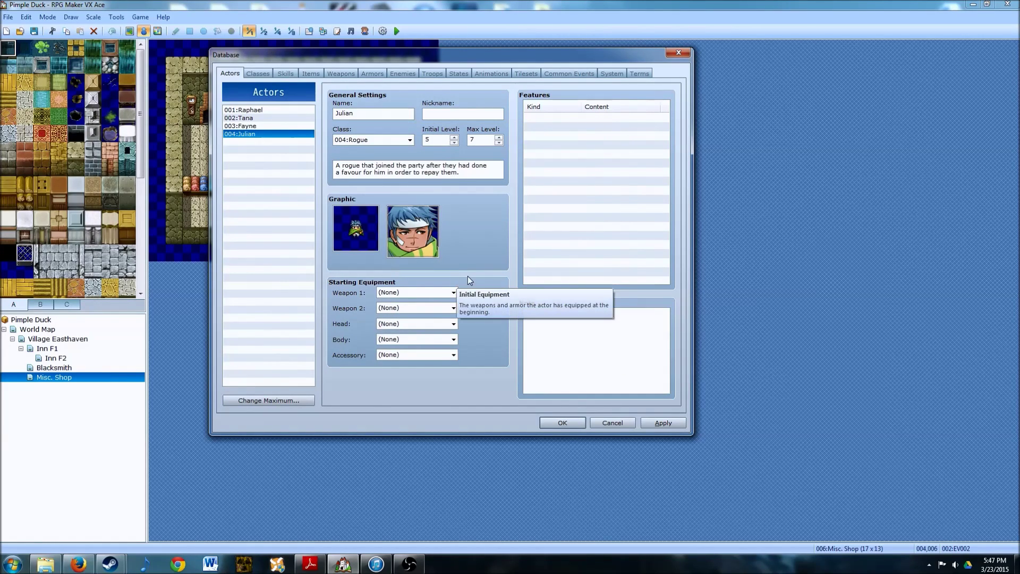
Step: Equip Julian with a Dagger in both weapon slots and Leather Mail as body armor, and apply the changes
{"action": "left_click", "coordinate": [453, 292]}
{"action": "left_click", "coordinate": [425, 311]}
{"action": "left_click", "coordinate": [452, 308]}
{"action": "left_click", "coordinate": [418, 327]}
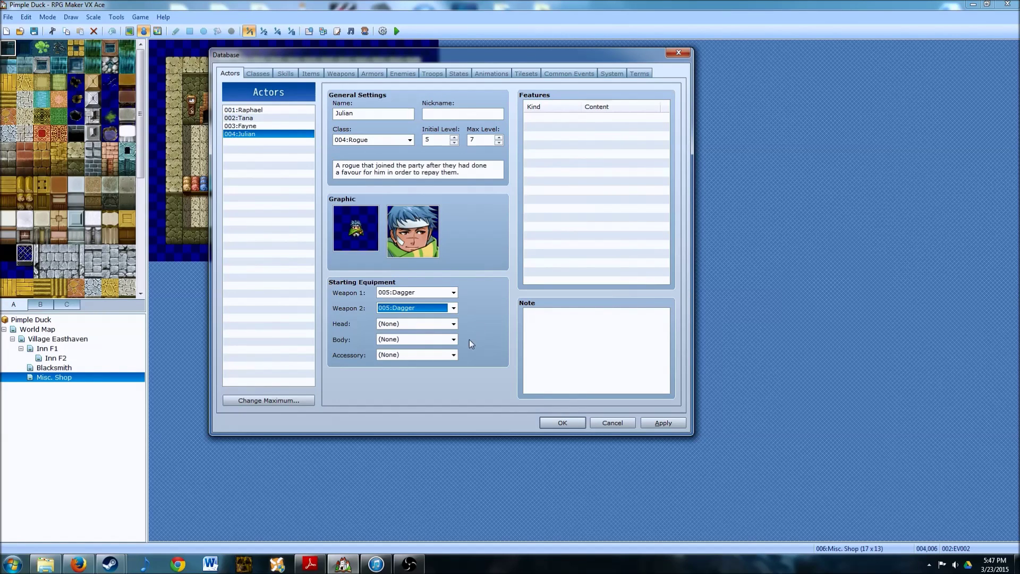
{"action": "left_click", "coordinate": [445, 341]}
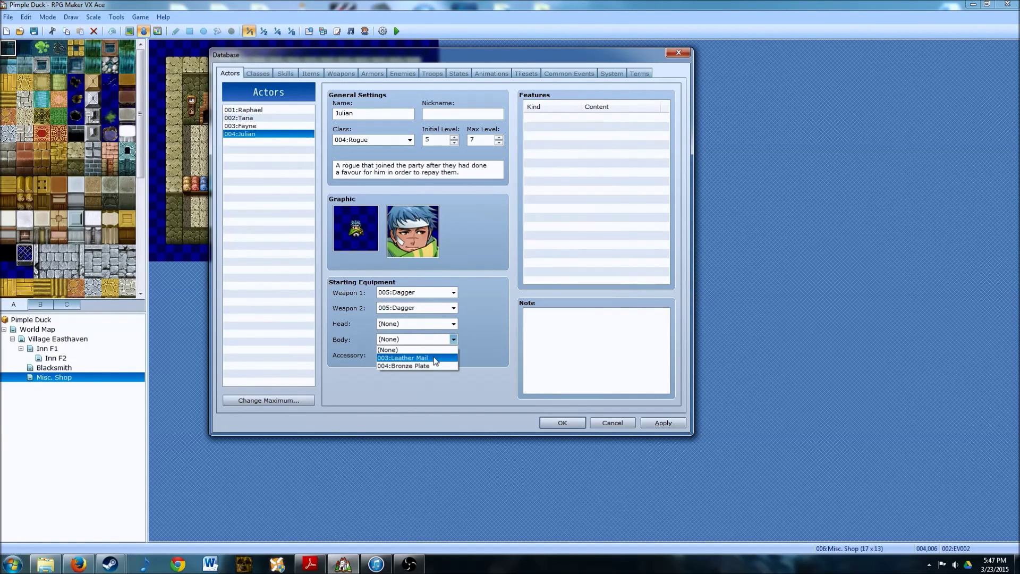
{"action": "left_click", "coordinate": [434, 359]}
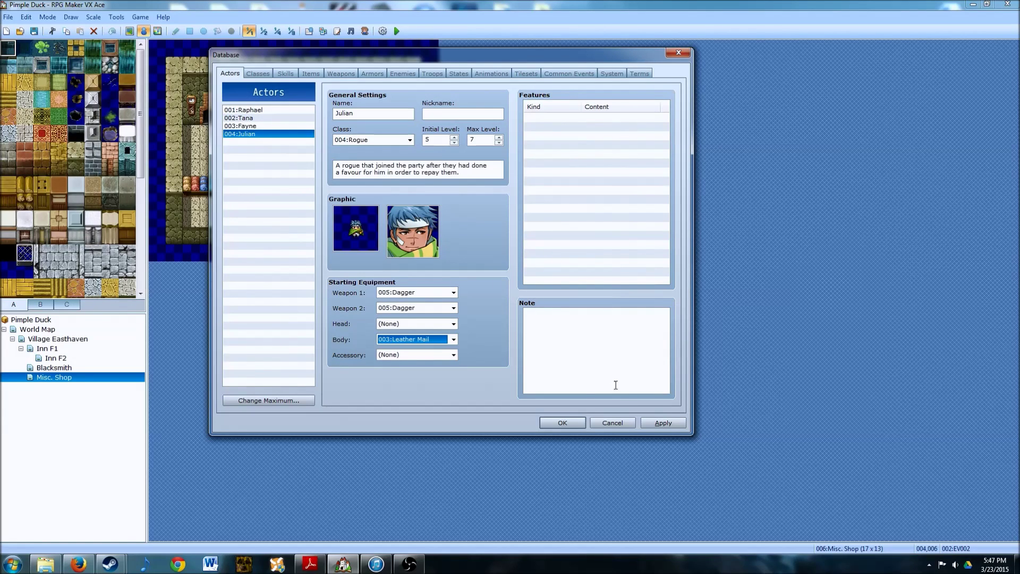
{"action": "left_click", "coordinate": [659, 425]}
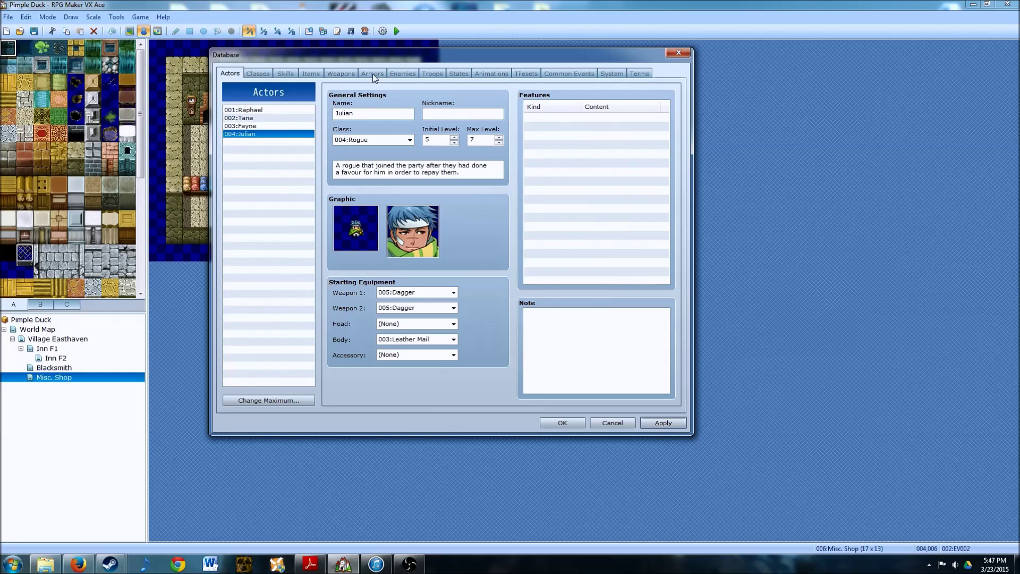
Step: Inspect the Guard state and its Special Flag feature, leaving the feature's settings as they are
{"action": "left_click", "coordinate": [466, 76]}
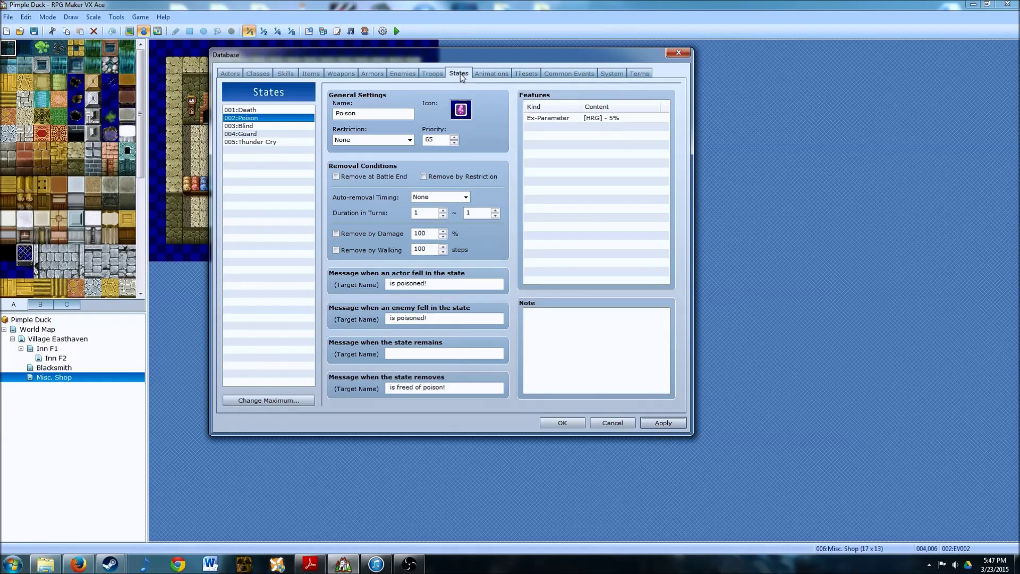
{"action": "left_click", "coordinate": [256, 134]}
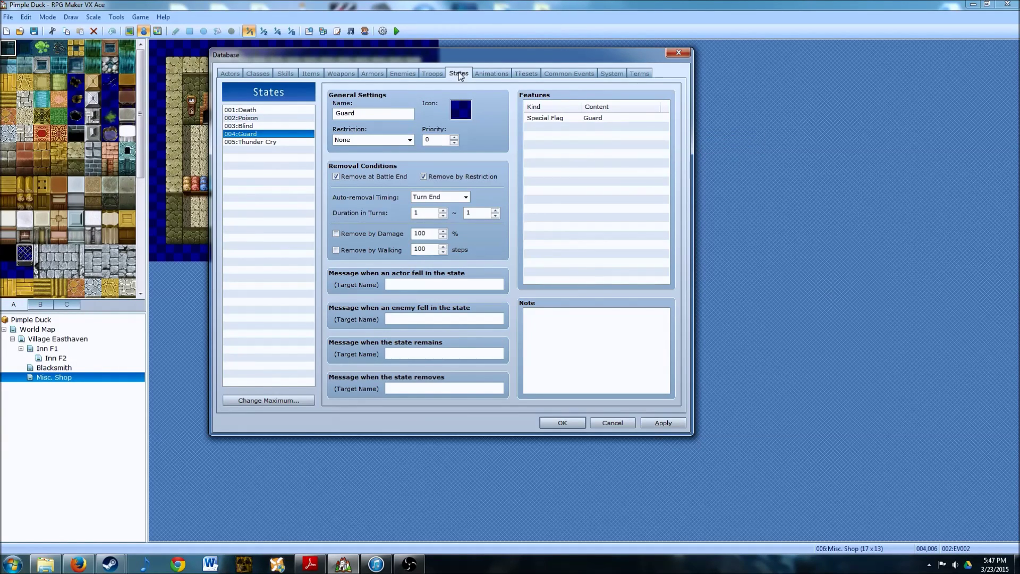
{"action": "double_click", "coordinate": [596, 118]}
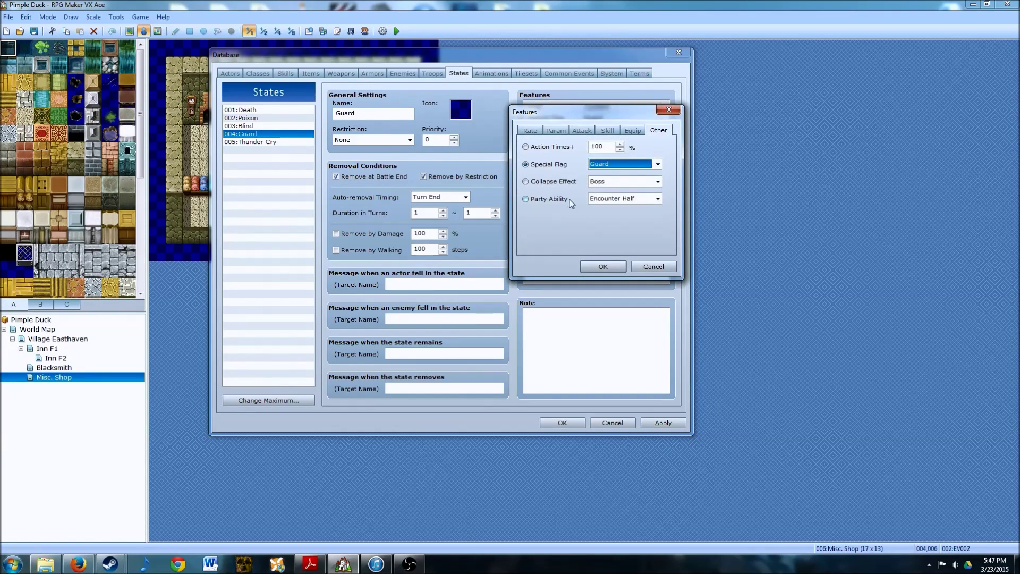
{"action": "left_click", "coordinate": [654, 266]}
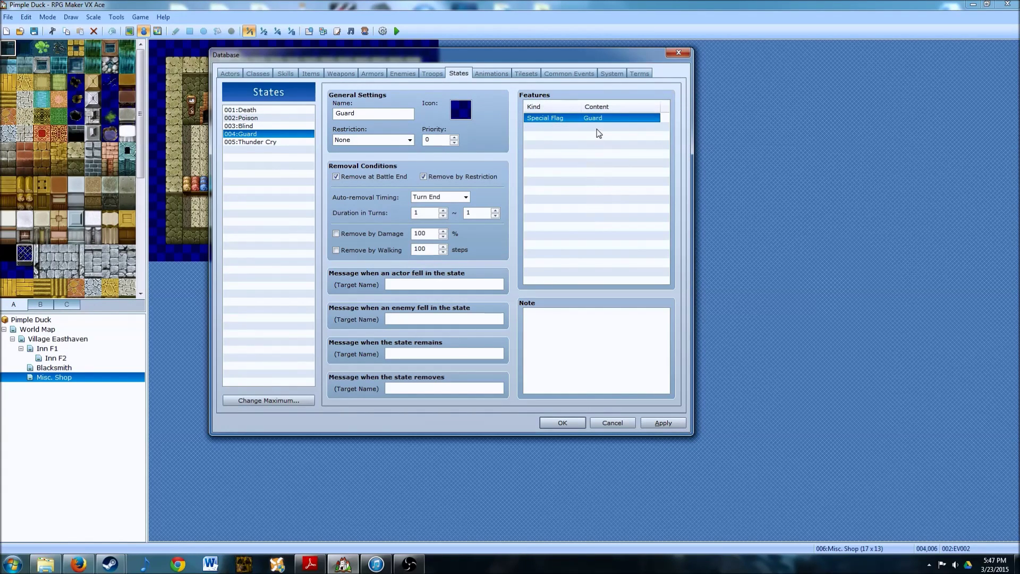
Step: Set the Guard skill's blank Add State effect to the Guard state at 100%
{"action": "left_click", "coordinate": [285, 74]}
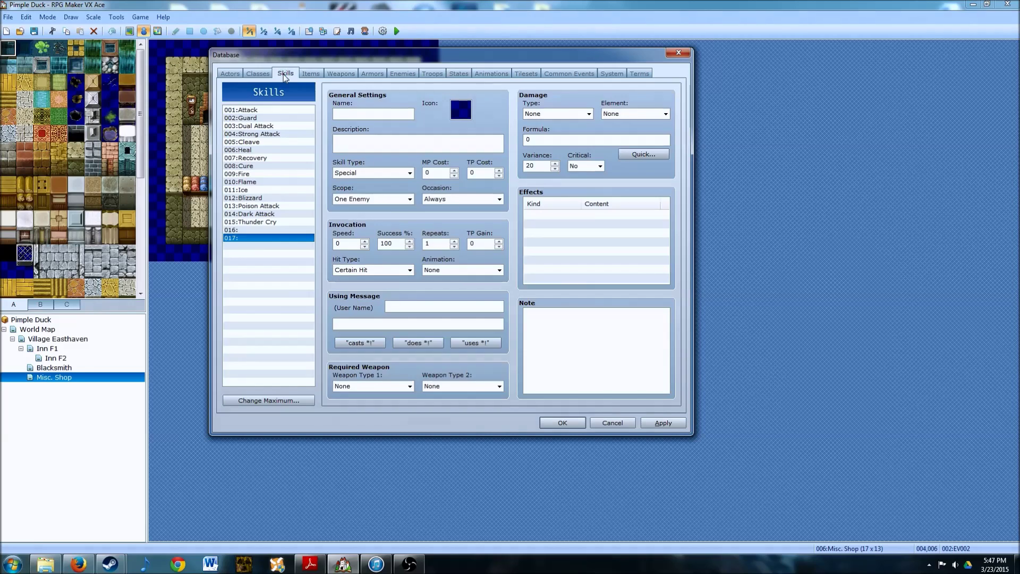
{"action": "left_click", "coordinate": [263, 118]}
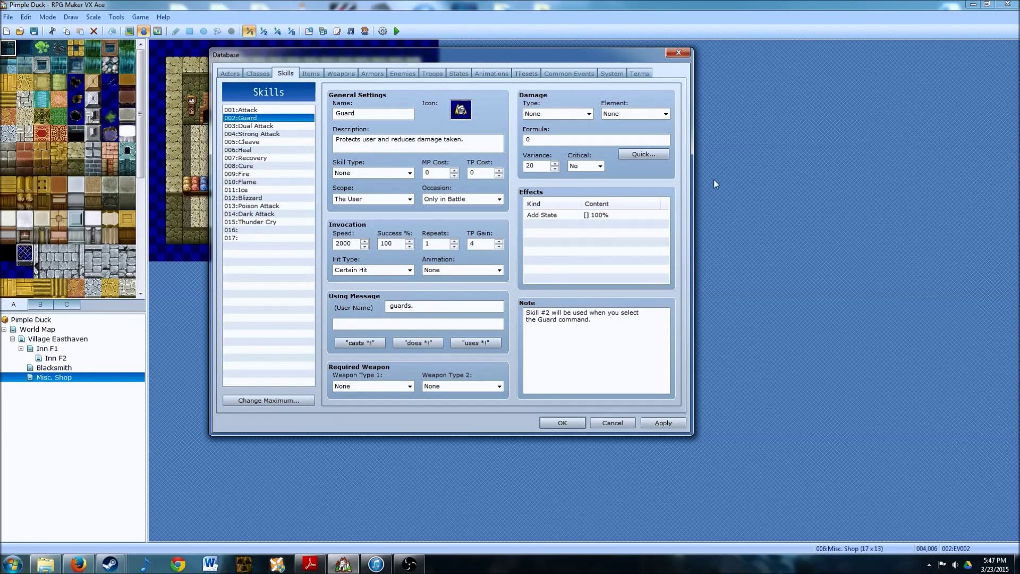
{"action": "double_click", "coordinate": [588, 219]}
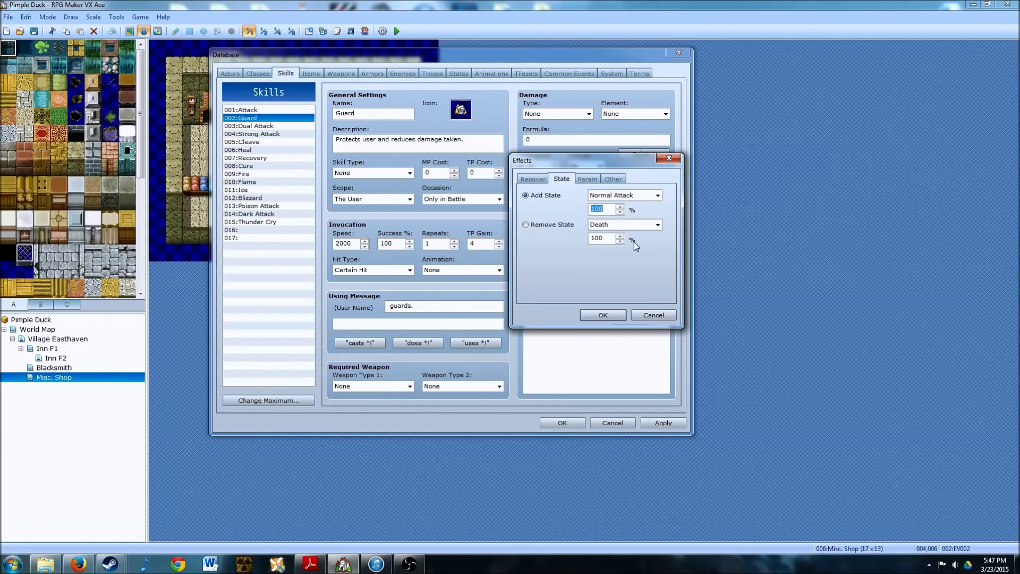
{"action": "left_click", "coordinate": [648, 197]}
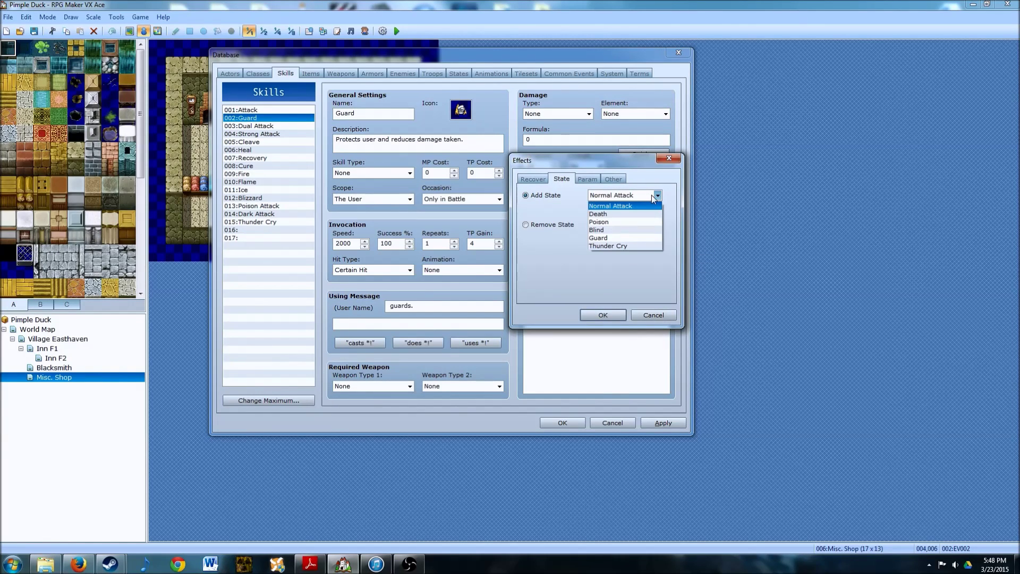
{"action": "left_click", "coordinate": [605, 238]}
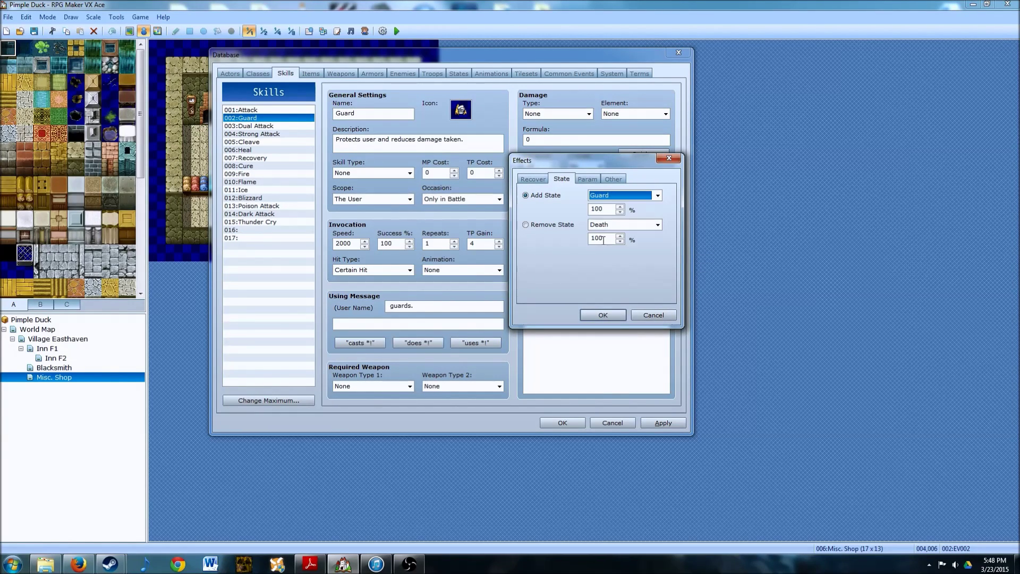
{"action": "left_click", "coordinate": [605, 312]}
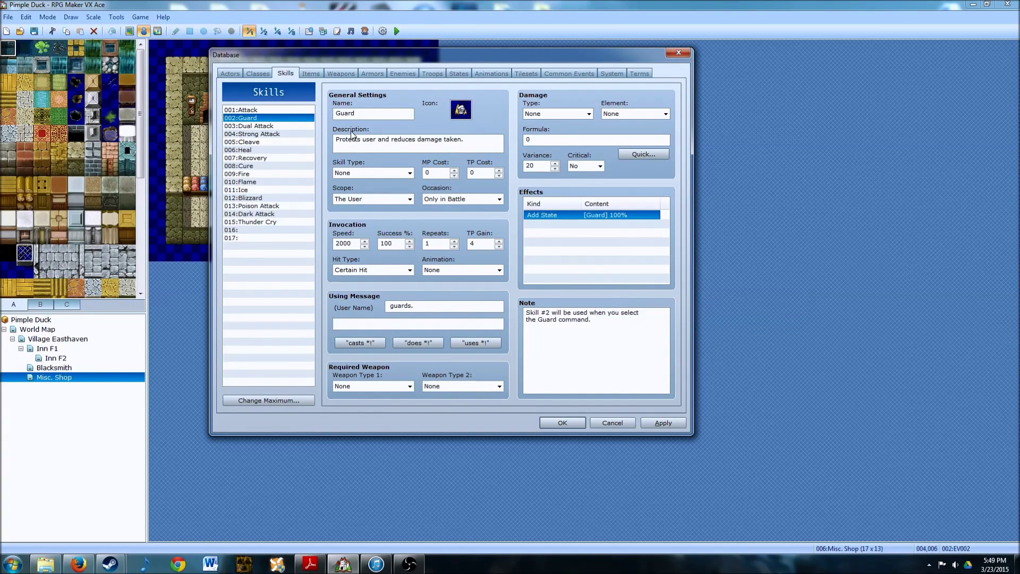
Step: Examine which states are available for the Cure skill's blank Remove State effect, leaving the effect as it is
{"action": "left_click", "coordinate": [243, 166]}
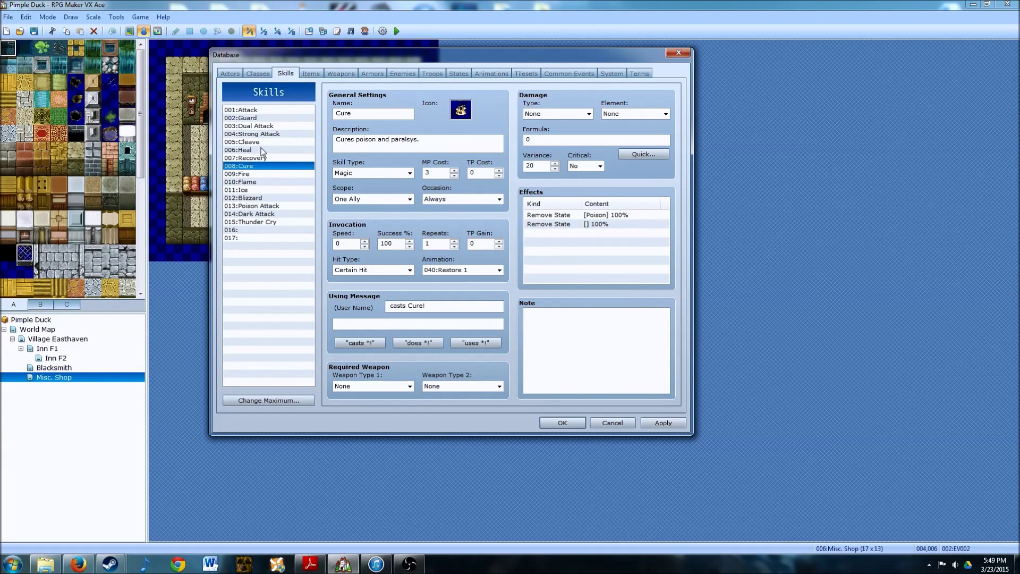
{"action": "left_click", "coordinate": [560, 226]}
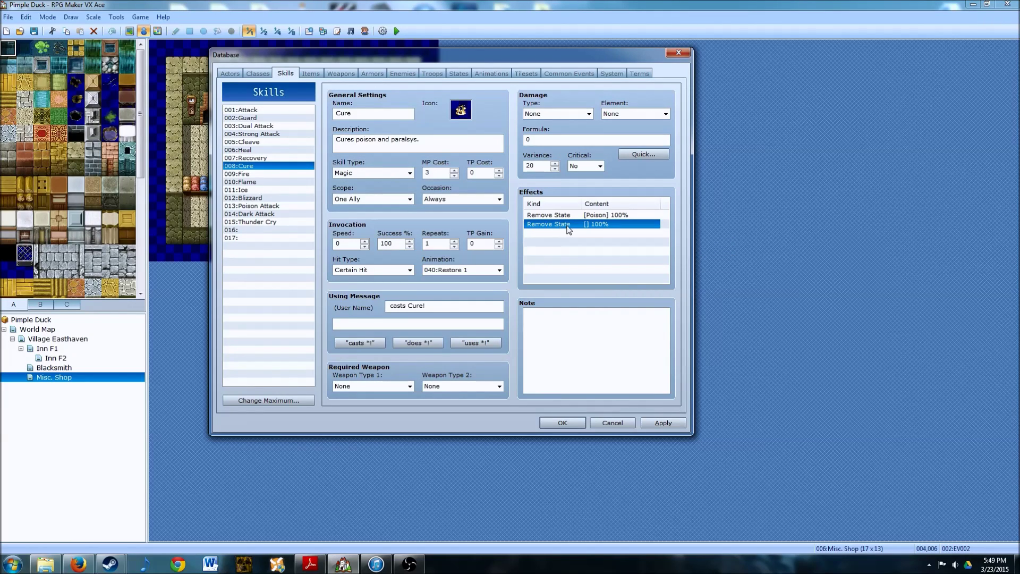
{"action": "double_click", "coordinate": [564, 226]}
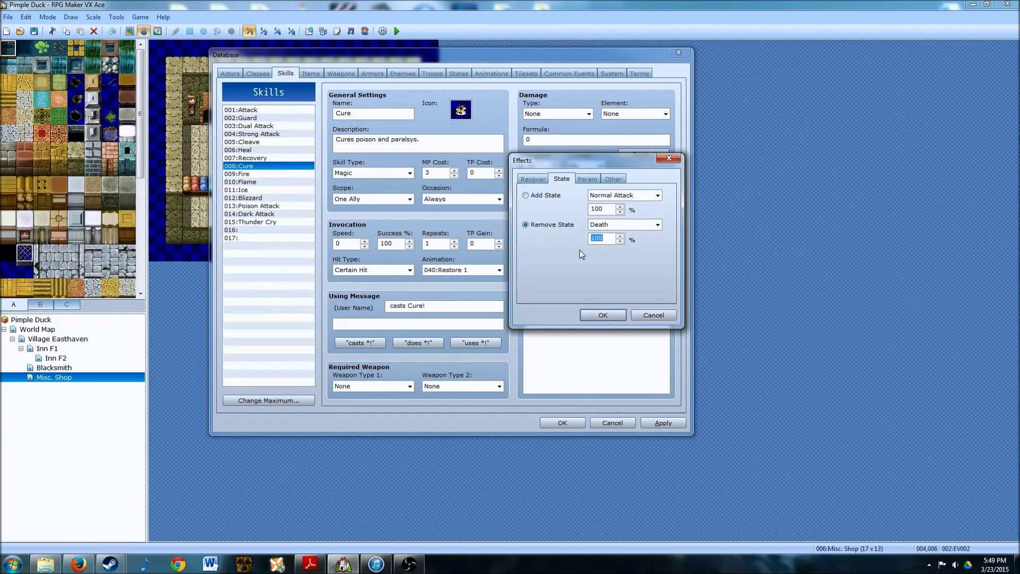
{"action": "left_click", "coordinate": [658, 225]}
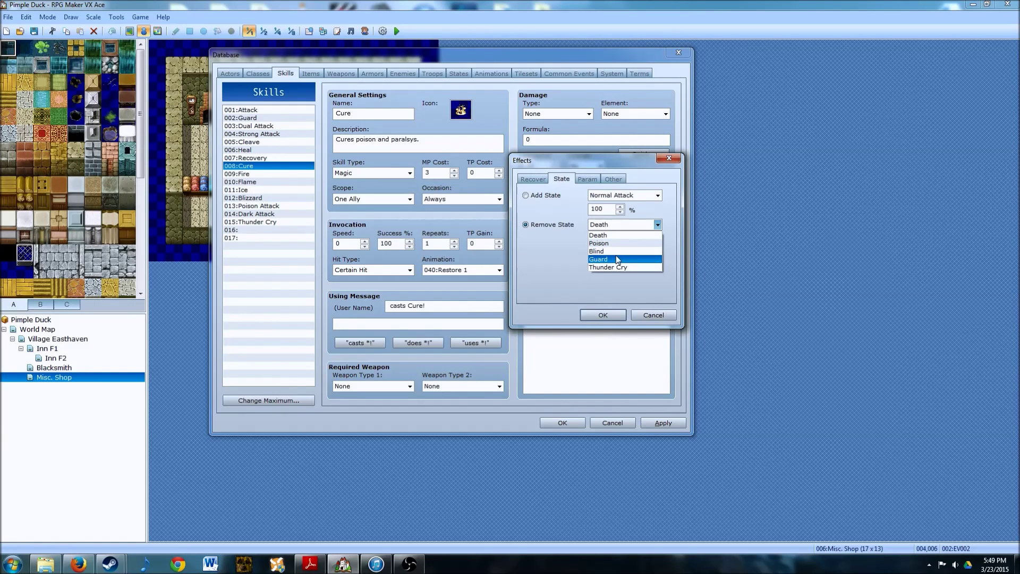
{"action": "left_click", "coordinate": [611, 235]}
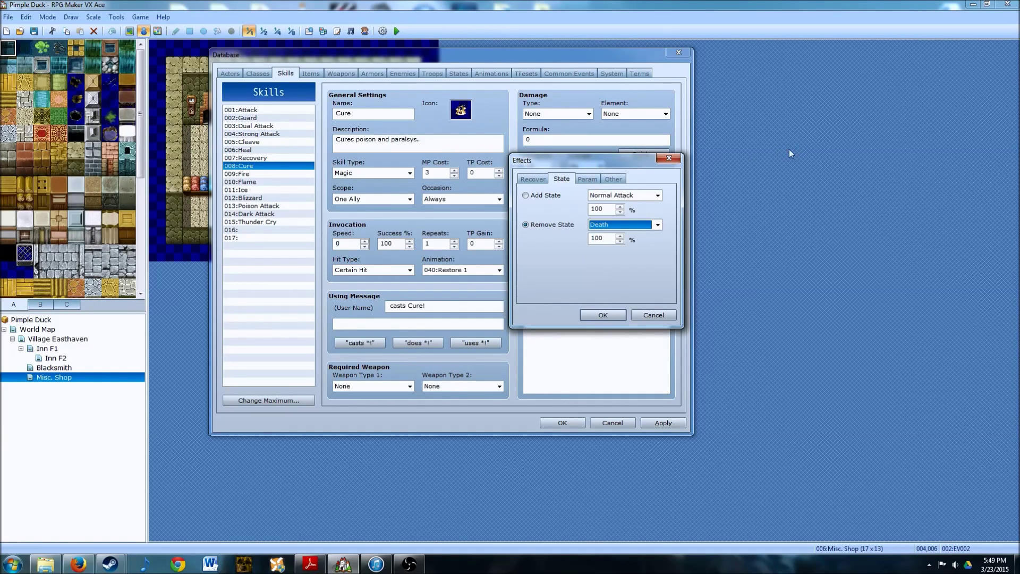
{"action": "left_click", "coordinate": [617, 224]}
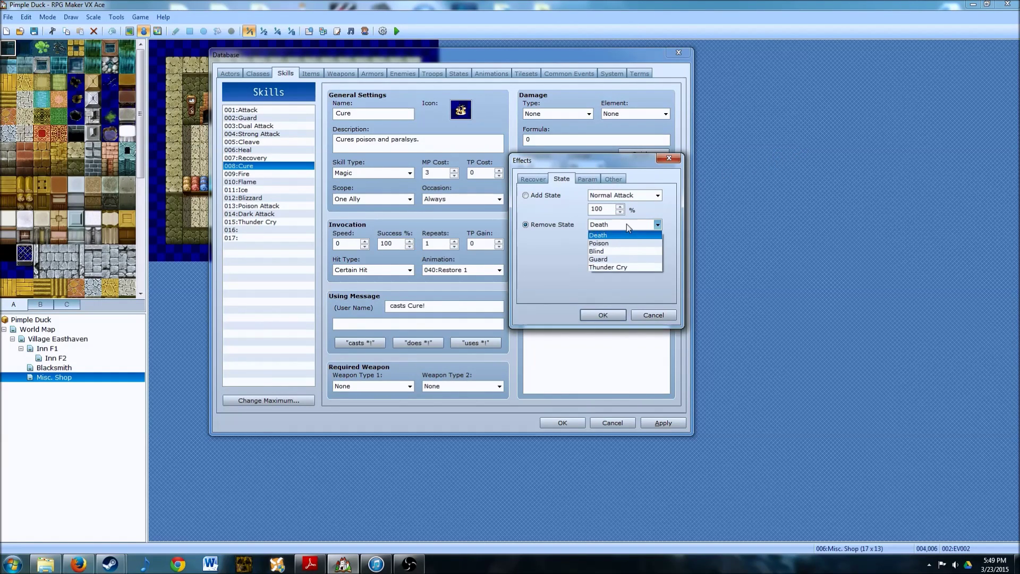
{"action": "left_click", "coordinate": [642, 295]}
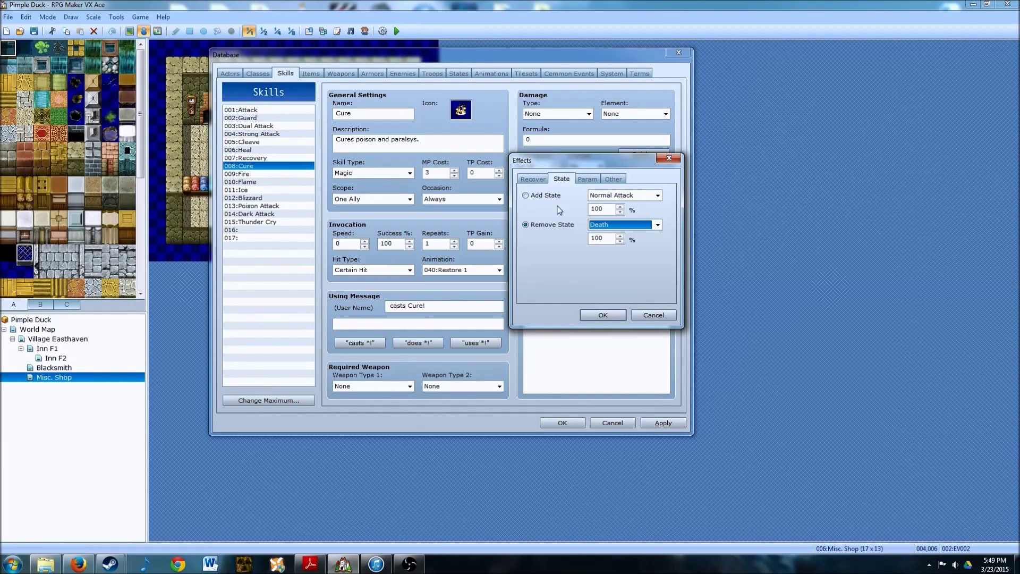
{"action": "left_click", "coordinate": [658, 312]}
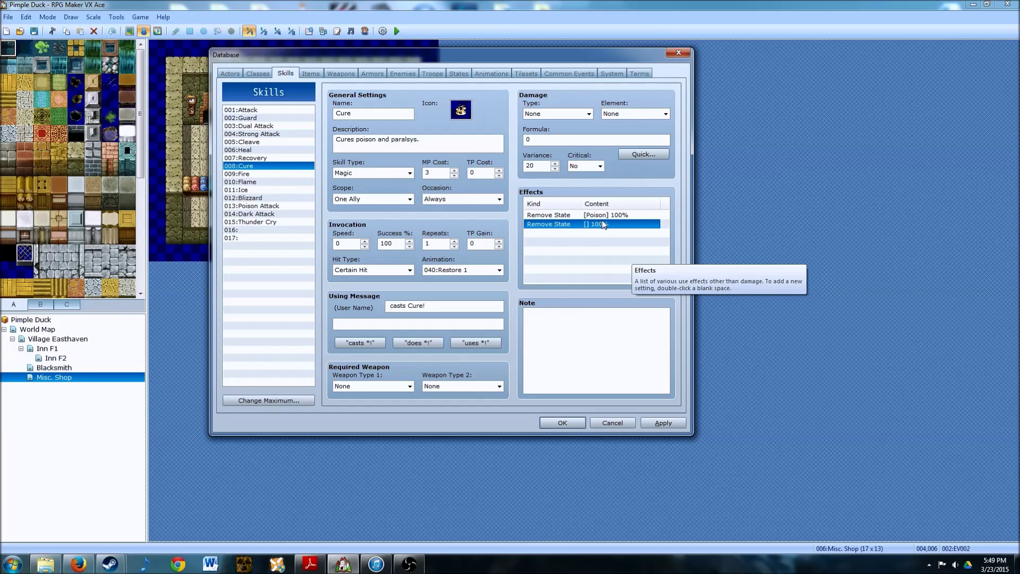
Step: Delete the blank Remove State effect from the Cure skill
{"action": "right_click", "coordinate": [571, 225]}
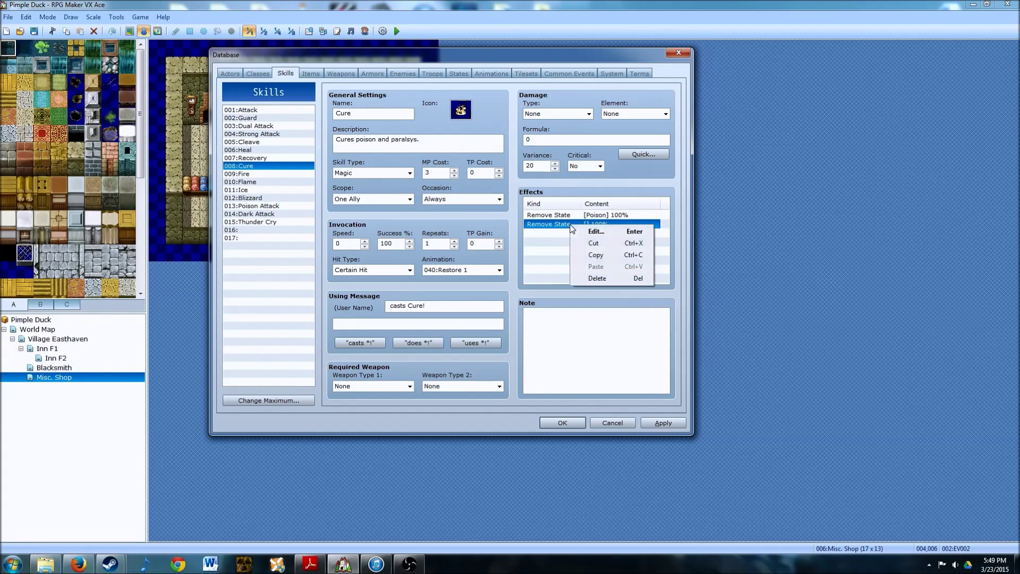
{"action": "left_click", "coordinate": [597, 278]}
Step: Check the other skills, from Attack through Thunder Cry, for effects that refer to a missing state
{"action": "left_click", "coordinate": [237, 174]}
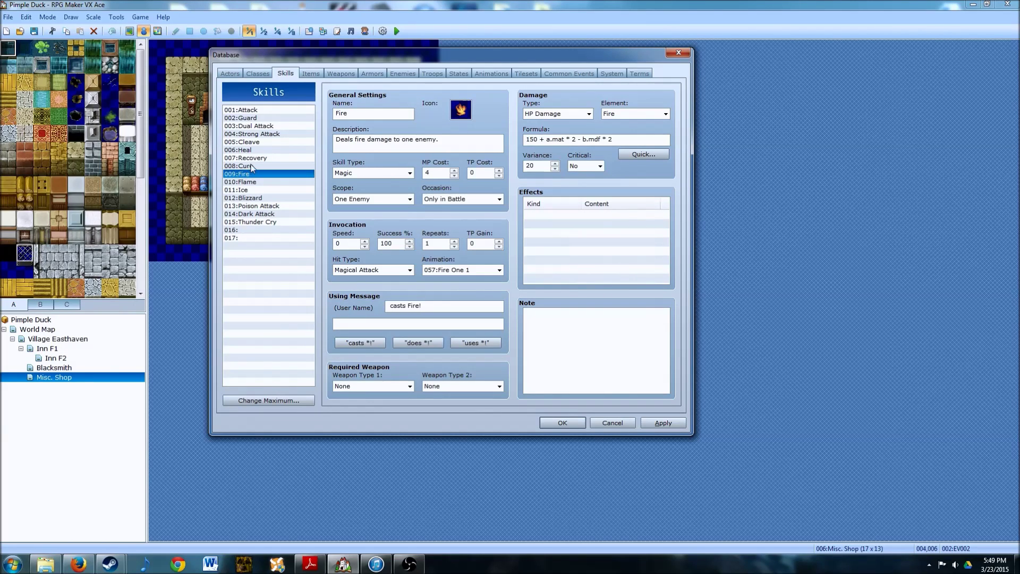
{"action": "left_click", "coordinate": [245, 182]}
{"action": "left_click", "coordinate": [244, 190]}
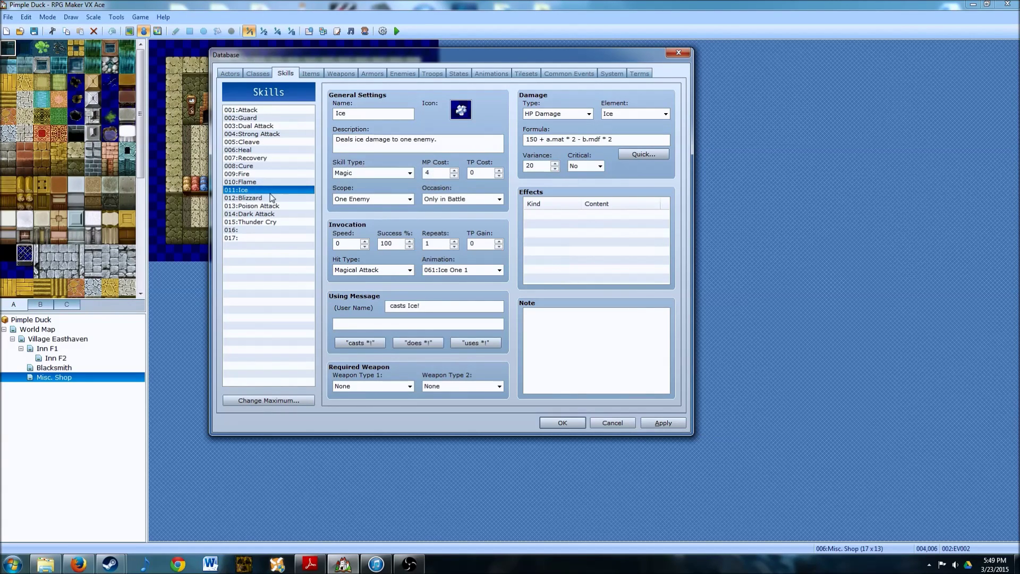
{"action": "left_click", "coordinate": [253, 126]}
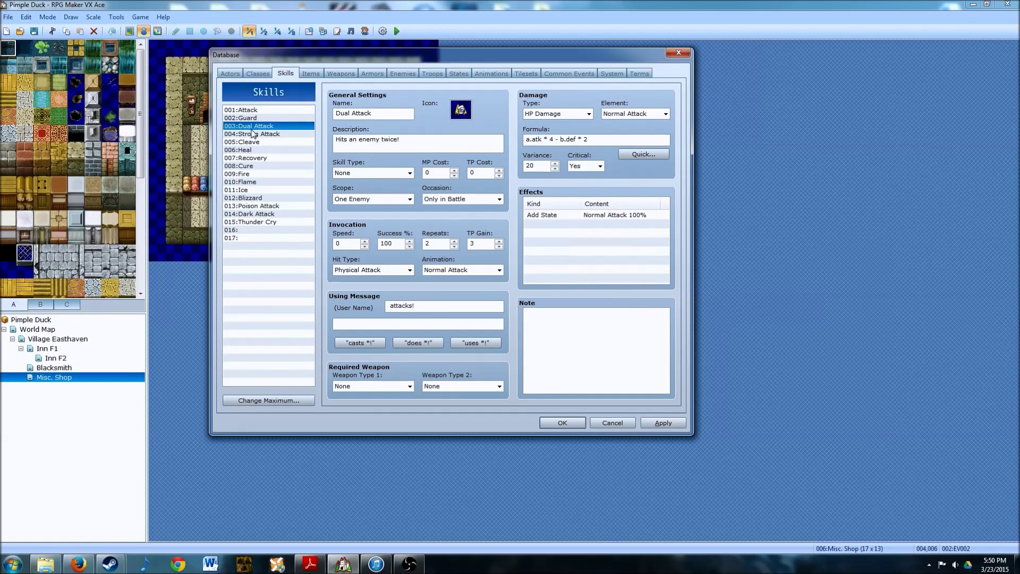
{"action": "left_click", "coordinate": [253, 133]}
{"action": "left_click", "coordinate": [254, 111]}
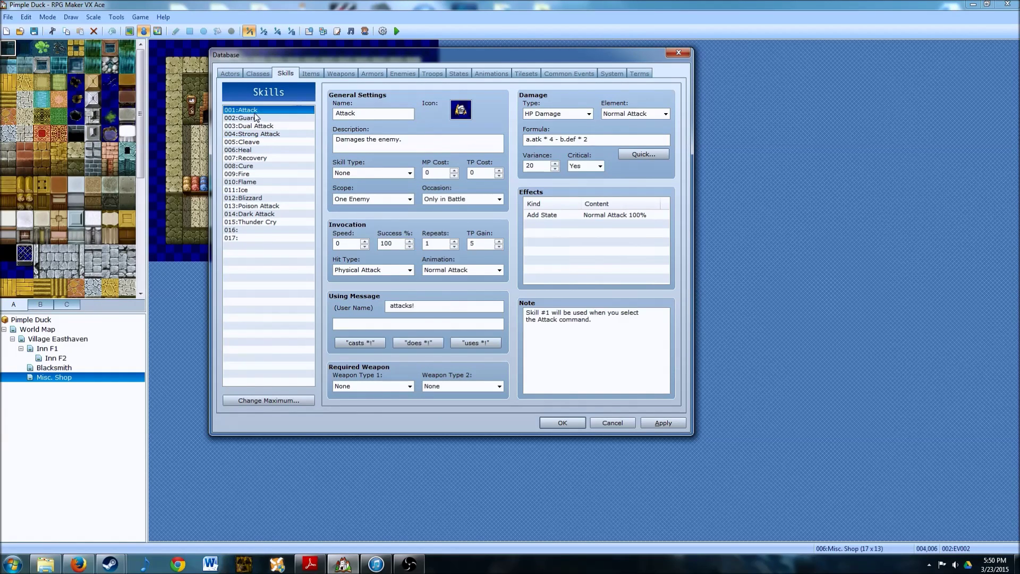
{"action": "left_click", "coordinate": [257, 119]}
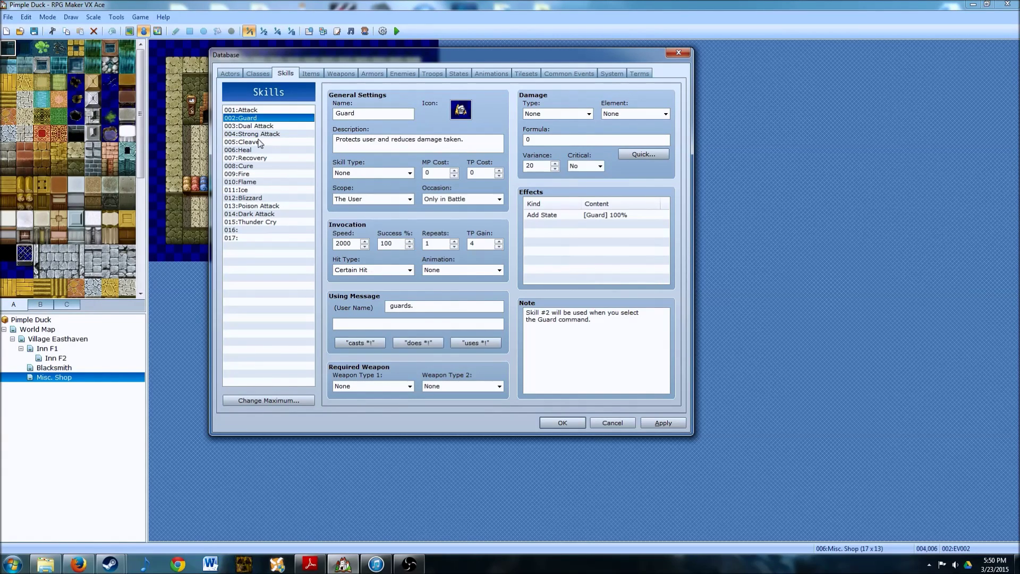
{"action": "left_click", "coordinate": [260, 142]}
{"action": "left_click", "coordinate": [258, 149]}
{"action": "left_click", "coordinate": [255, 158]}
{"action": "left_click", "coordinate": [256, 166]}
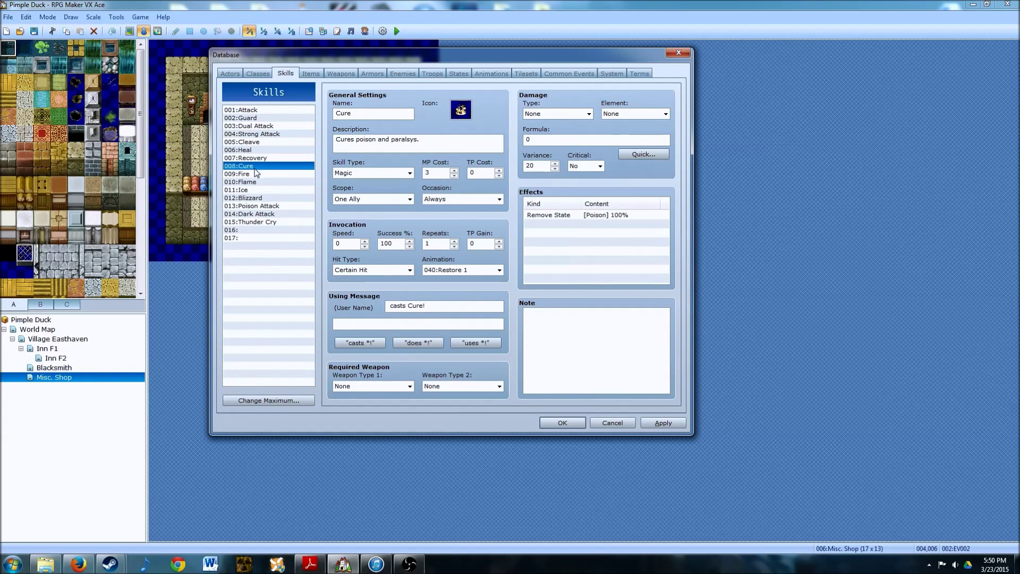
{"action": "left_click", "coordinate": [257, 150]}
{"action": "left_click", "coordinate": [259, 158]}
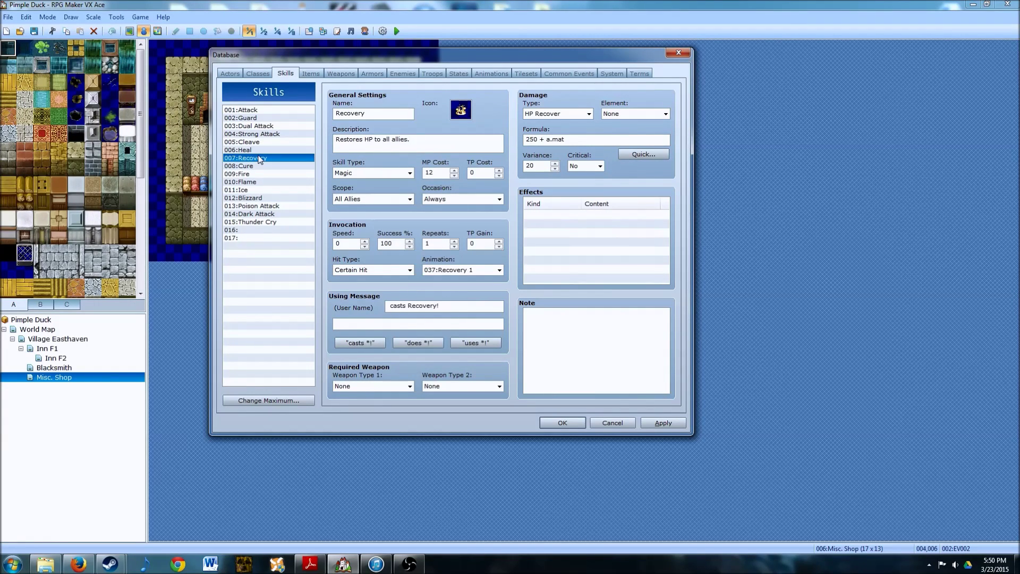
{"action": "left_click", "coordinate": [256, 167]}
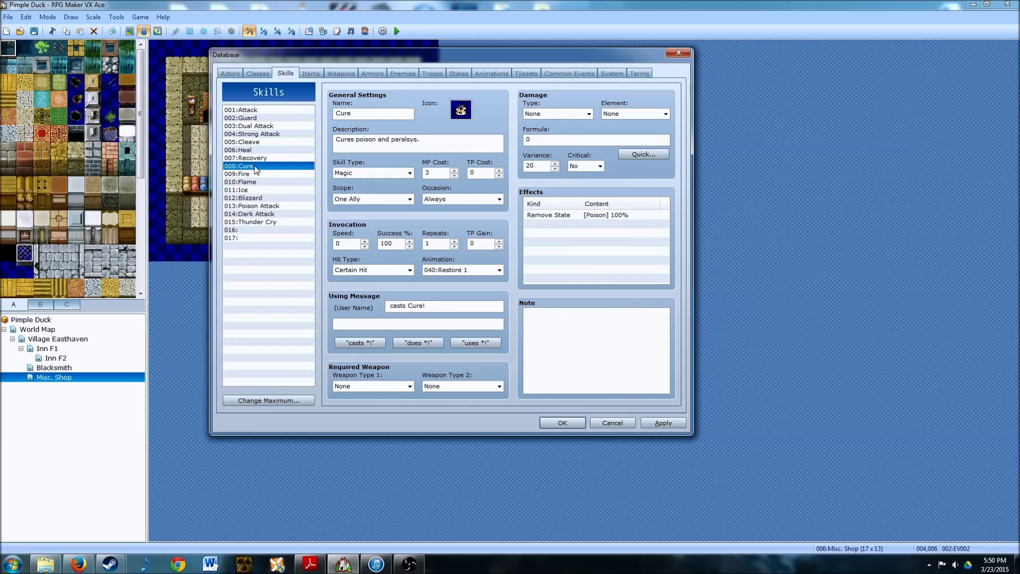
{"action": "left_click", "coordinate": [252, 173]}
{"action": "left_click", "coordinate": [253, 182]}
{"action": "left_click", "coordinate": [251, 189]}
{"action": "left_click", "coordinate": [254, 206]}
{"action": "left_click", "coordinate": [252, 214]}
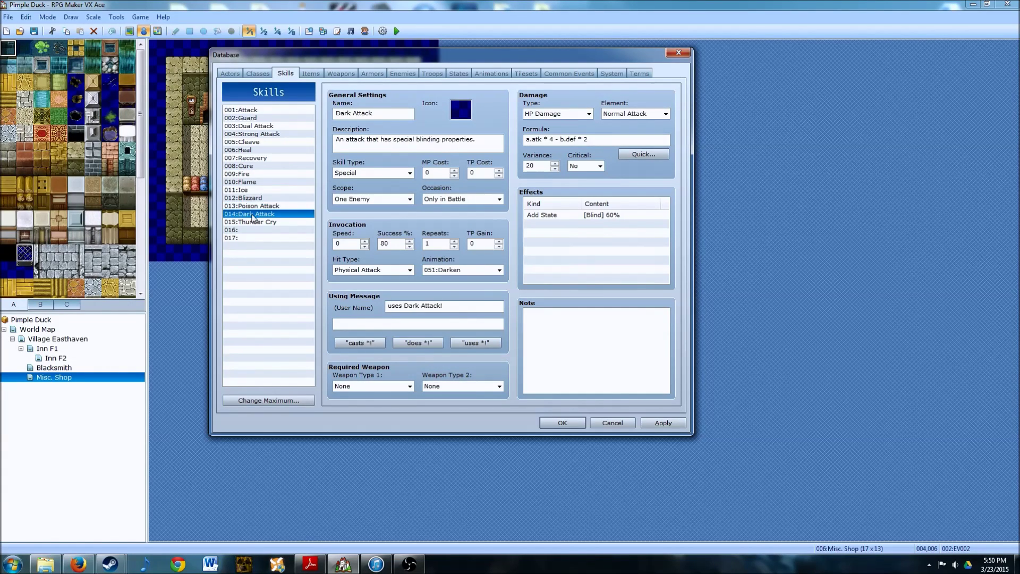
{"action": "left_click", "coordinate": [253, 222]}
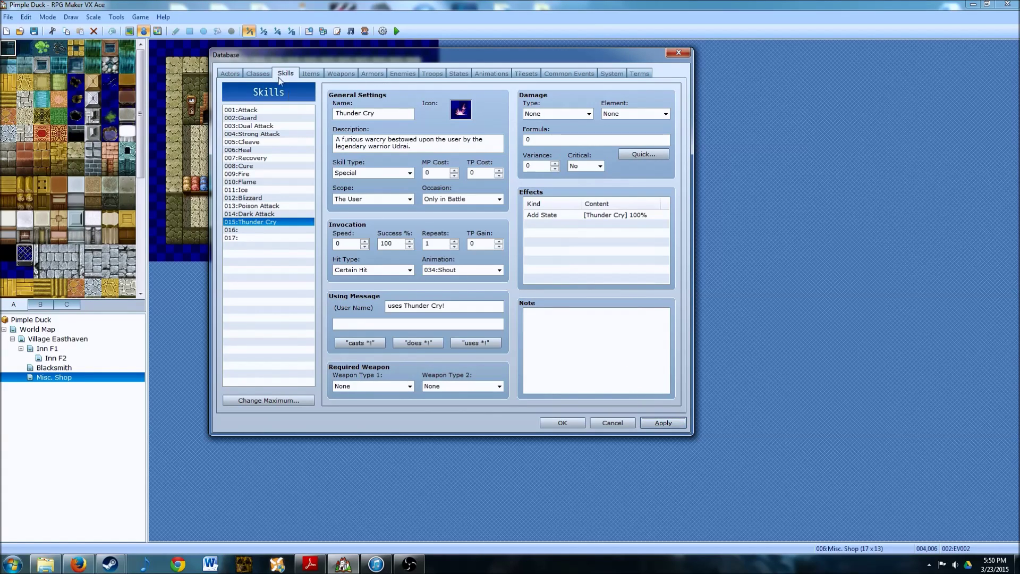
Step: Add Tana to the initial party below Raphael in the system settings
{"action": "left_click", "coordinate": [230, 73]}
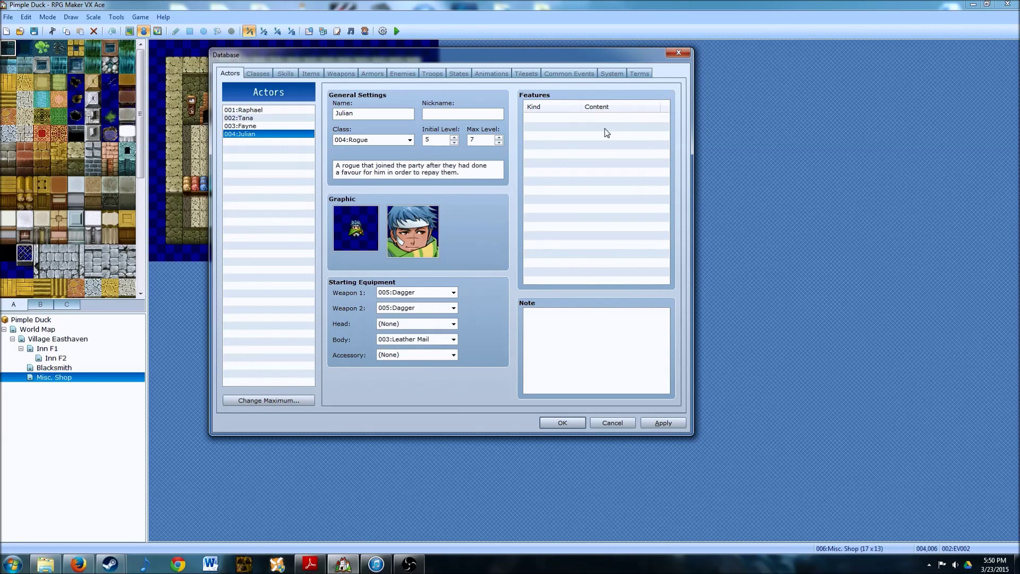
{"action": "left_click", "coordinate": [611, 74]}
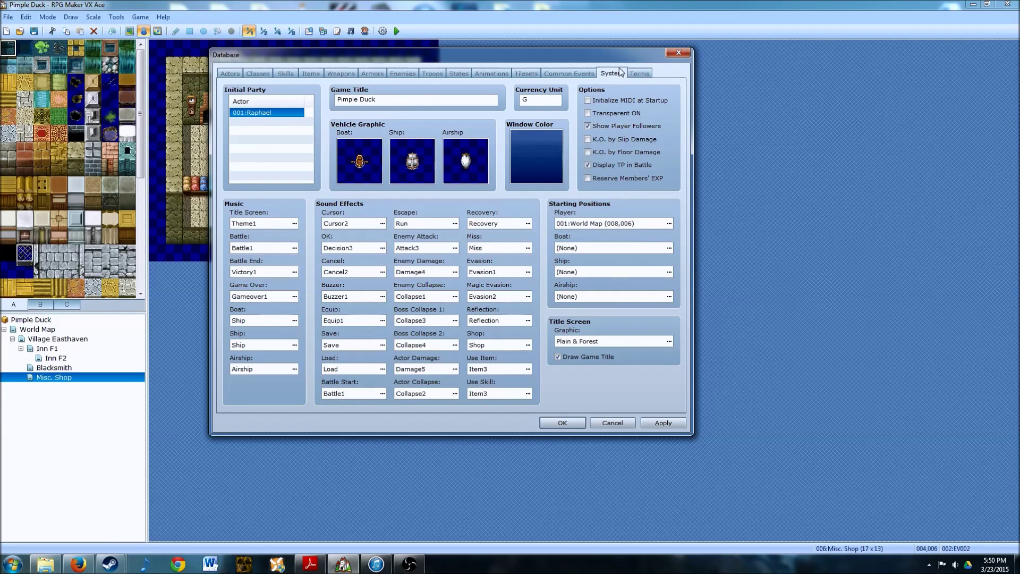
{"action": "double_click", "coordinate": [252, 112]}
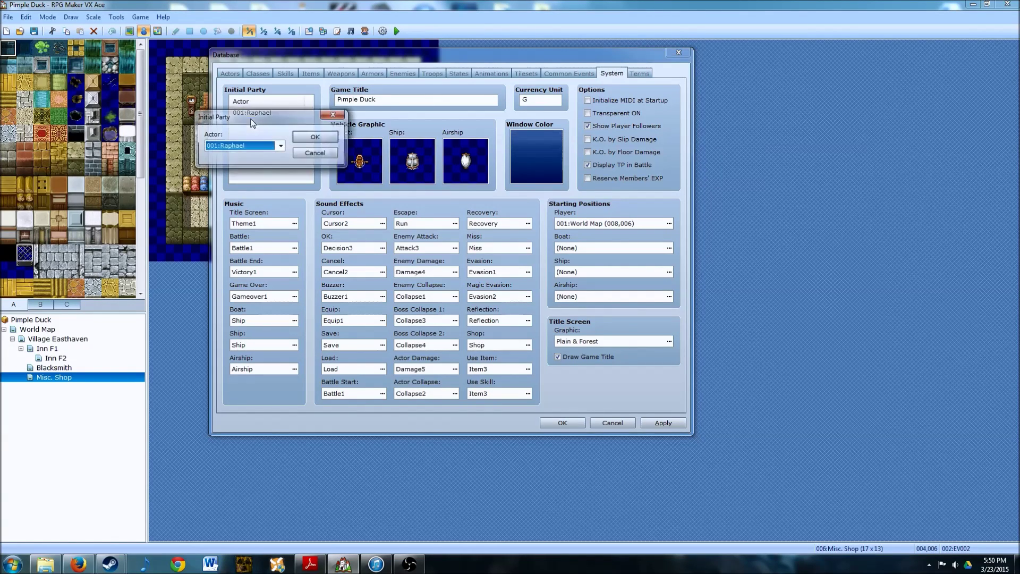
{"action": "left_click", "coordinate": [281, 146]}
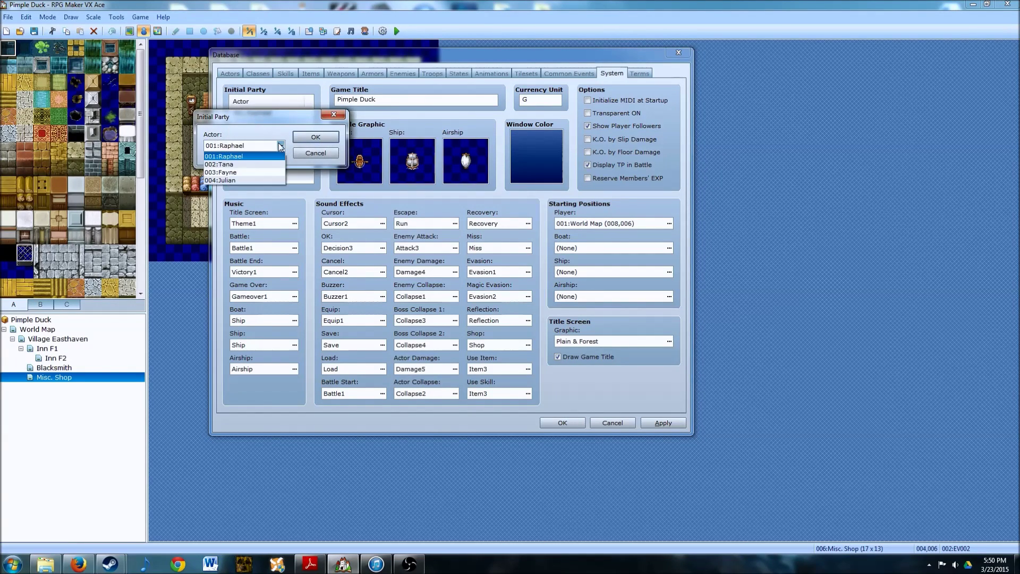
{"action": "left_click", "coordinate": [230, 165]}
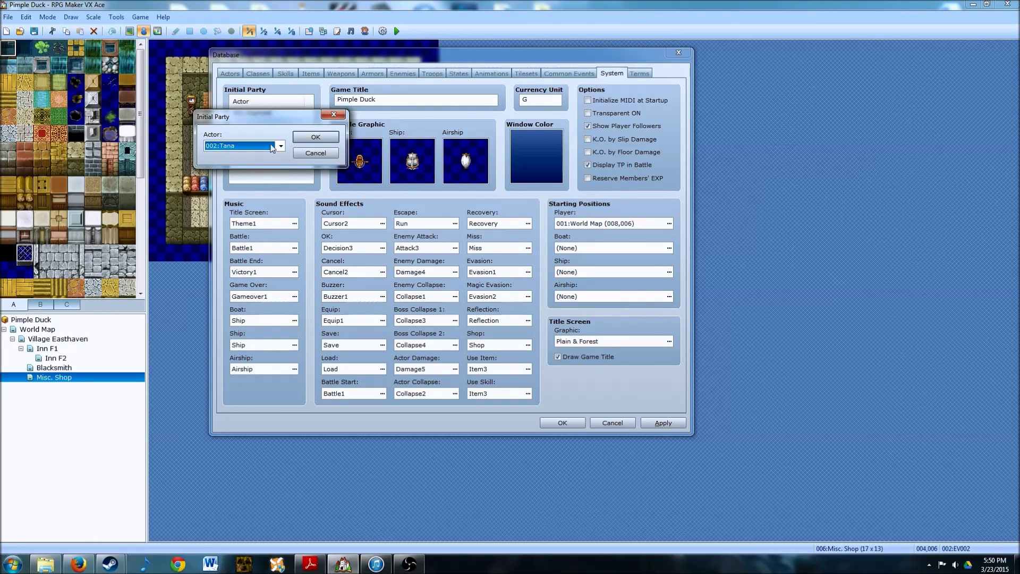
{"action": "left_click", "coordinate": [316, 137]}
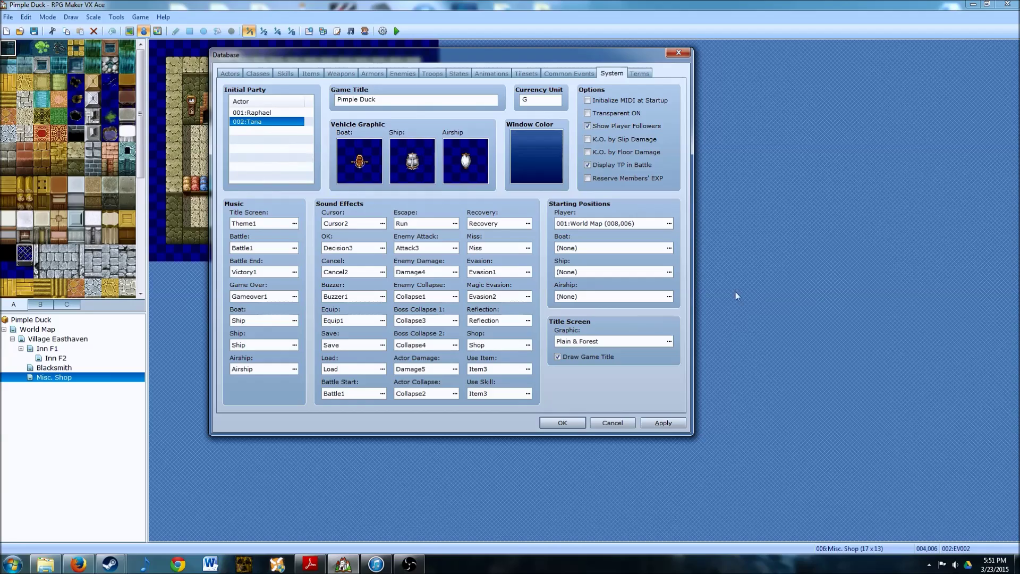
Step: Apply the database changes, close the database and start a new game in a playtest
{"action": "left_click", "coordinate": [667, 424]}
{"action": "left_click", "coordinate": [561, 425]}
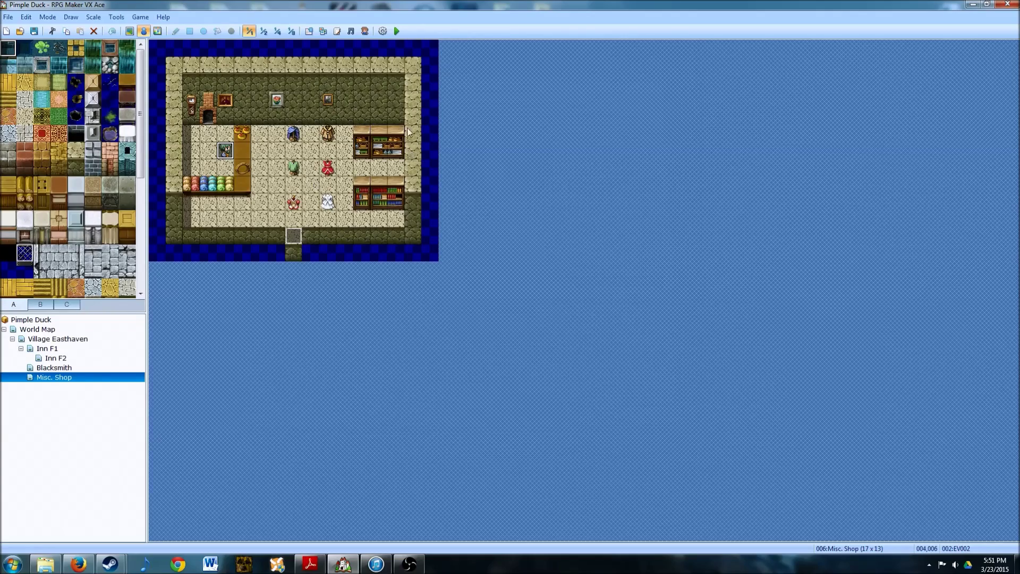
{"action": "left_click", "coordinate": [397, 30]}
{"action": "left_click", "coordinate": [466, 303]}
{"action": "key", "text": "Return"}
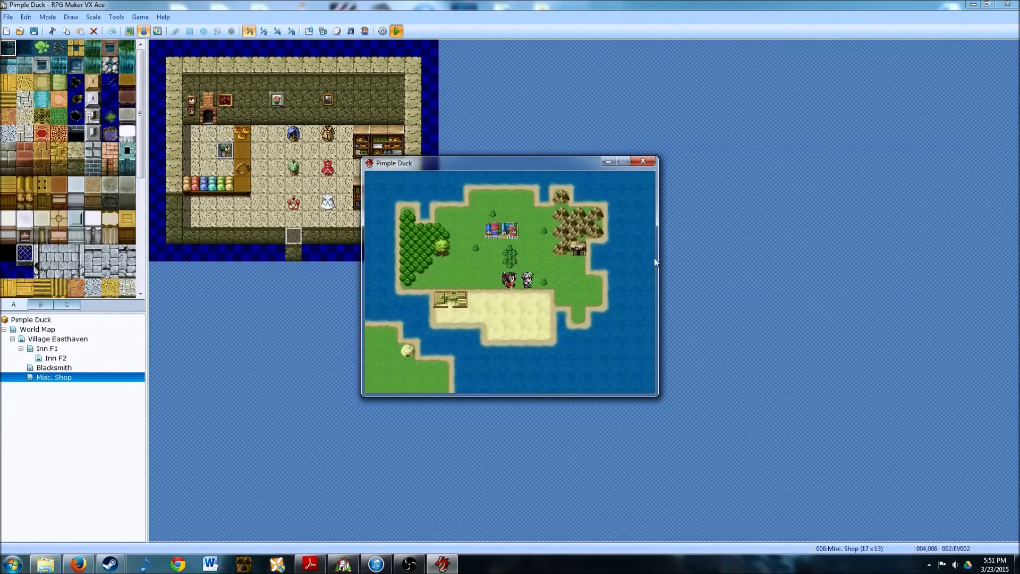
Step: Check Raphael's skill list in the playtest's party menu, then return to the map
{"action": "key", "text": "Left"}
{"action": "key", "text": "Escape"}
{"action": "key", "text": "Down"}
{"action": "key", "text": "Return"}
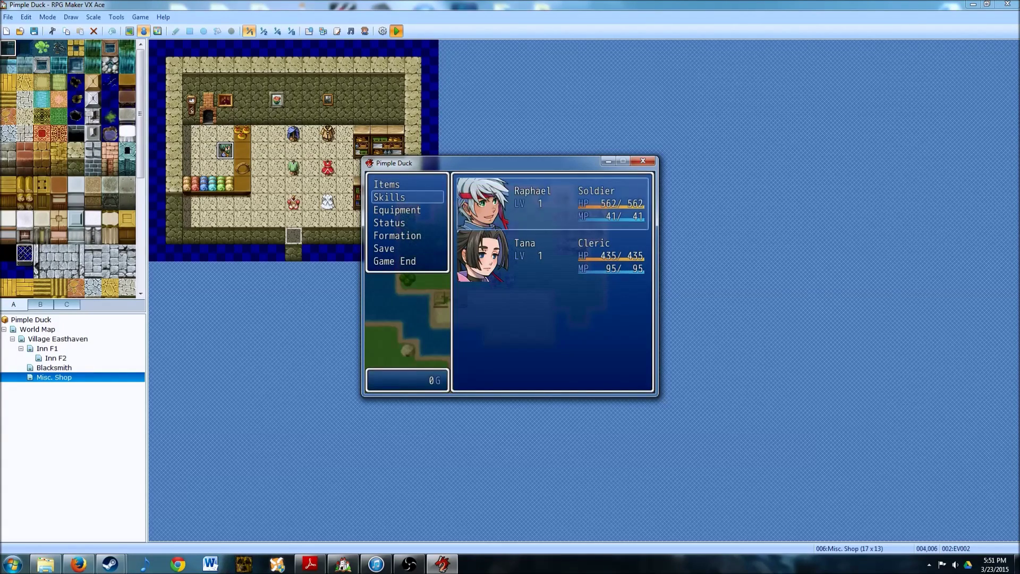
{"action": "key", "text": "Return"}
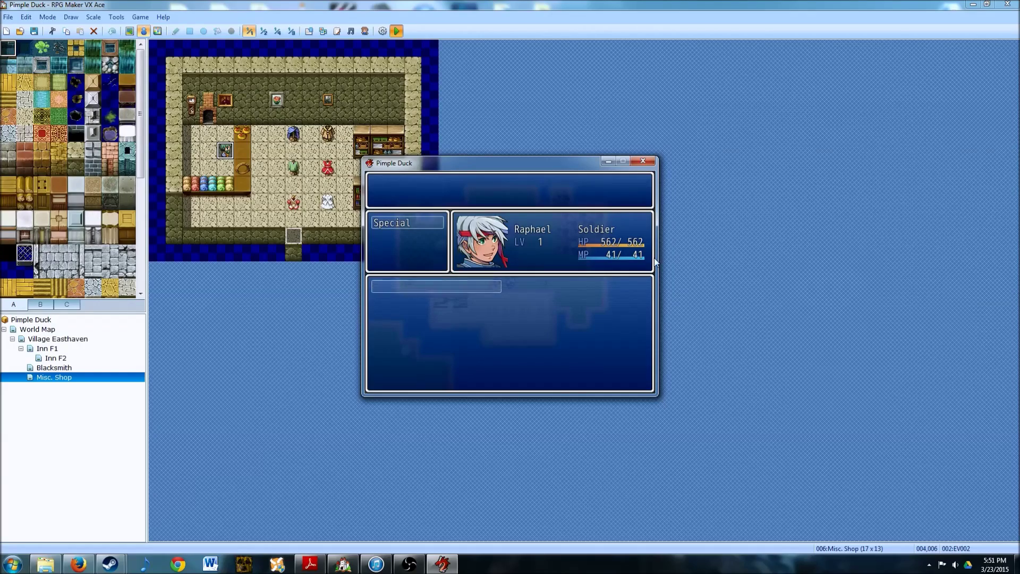
{"action": "key", "text": "Escape"}
{"action": "key", "text": "Escape"}
{"action": "key", "text": "Down"}
{"action": "key", "text": "Escape"}
Step: Check Tana's skill list in the playtest's party menu
{"action": "key", "text": "Escape"}
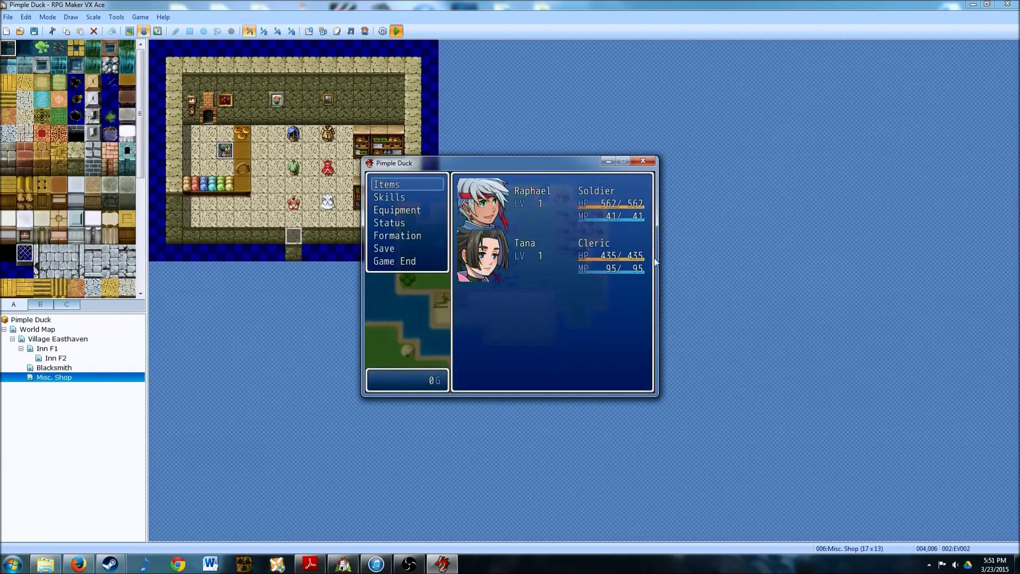
{"action": "key", "text": "Down"}
{"action": "key", "text": "Down"}
{"action": "key", "text": "Up"}
{"action": "key", "text": "Up"}
{"action": "key", "text": "Down"}
{"action": "key", "text": "Return"}
{"action": "key", "text": "Down"}
{"action": "key", "text": "Return"}
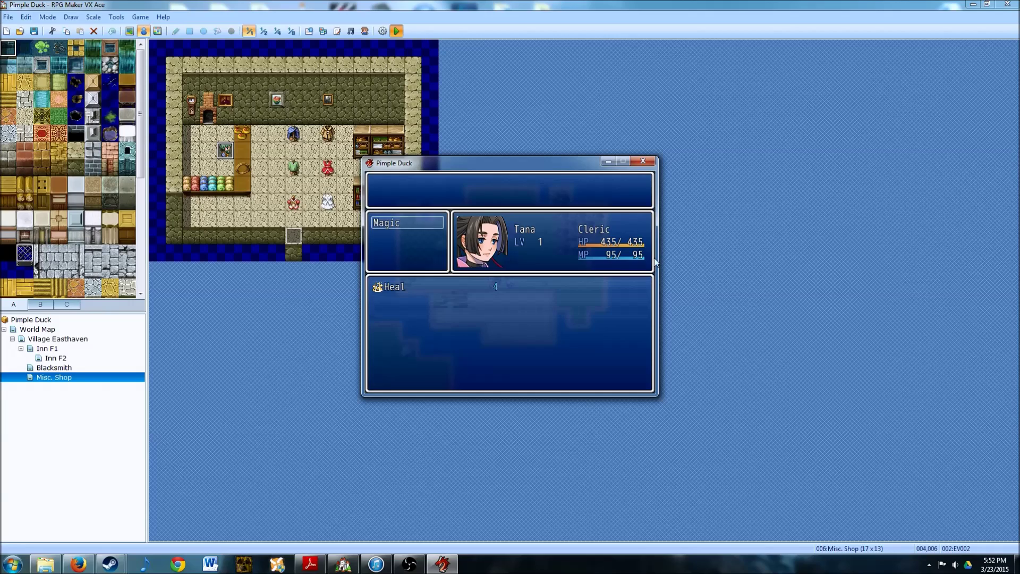
{"action": "key", "text": "Escape"}
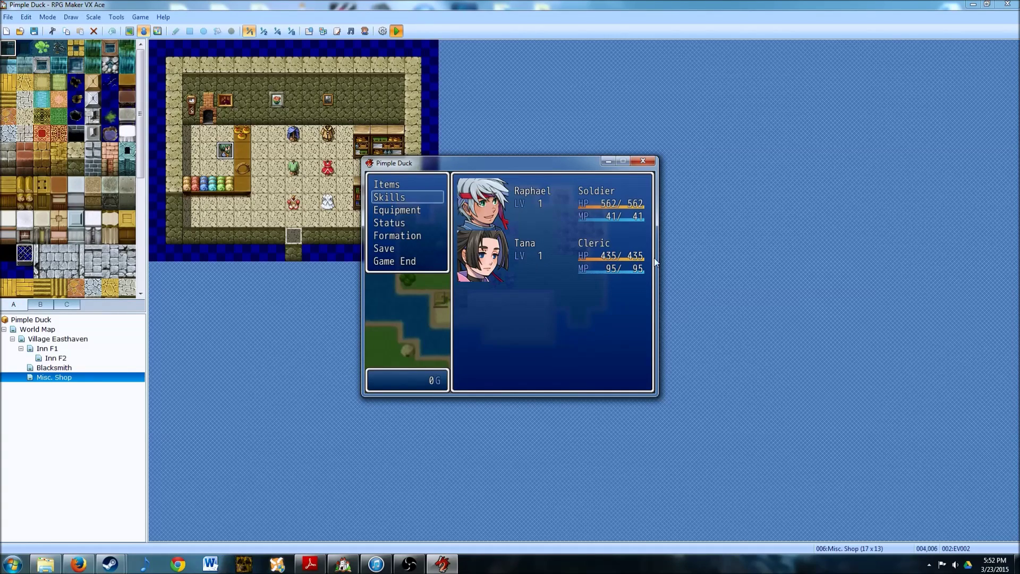
Step: End the playtest by shutting the game down from its own menu
{"action": "key", "text": "Down"}
{"action": "key", "text": "Down"}
{"action": "key", "text": "Down"}
{"action": "key", "text": "Down"}
{"action": "key", "text": "Down"}
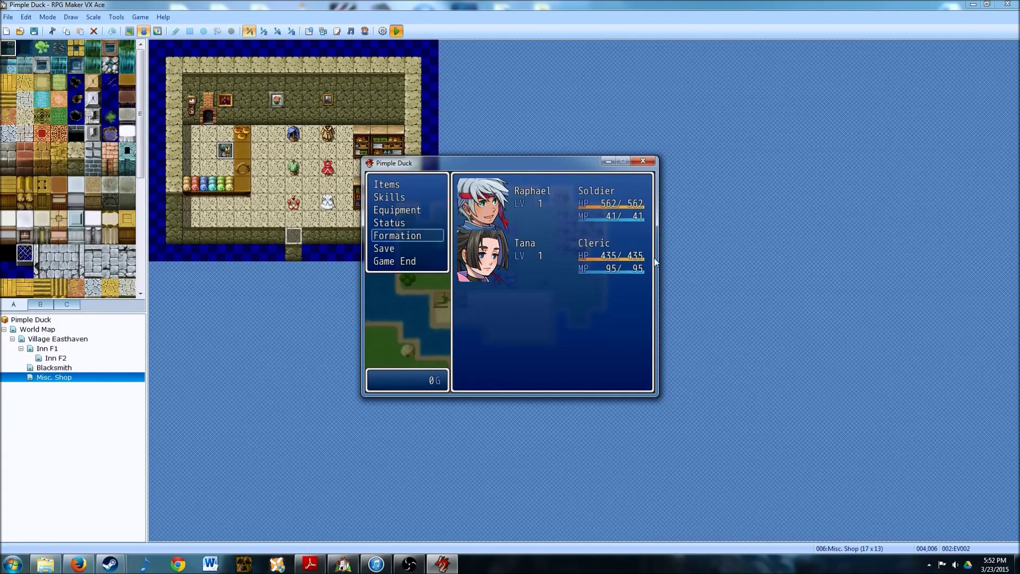
{"action": "key", "text": "Return"}
{"action": "key", "text": "Down"}
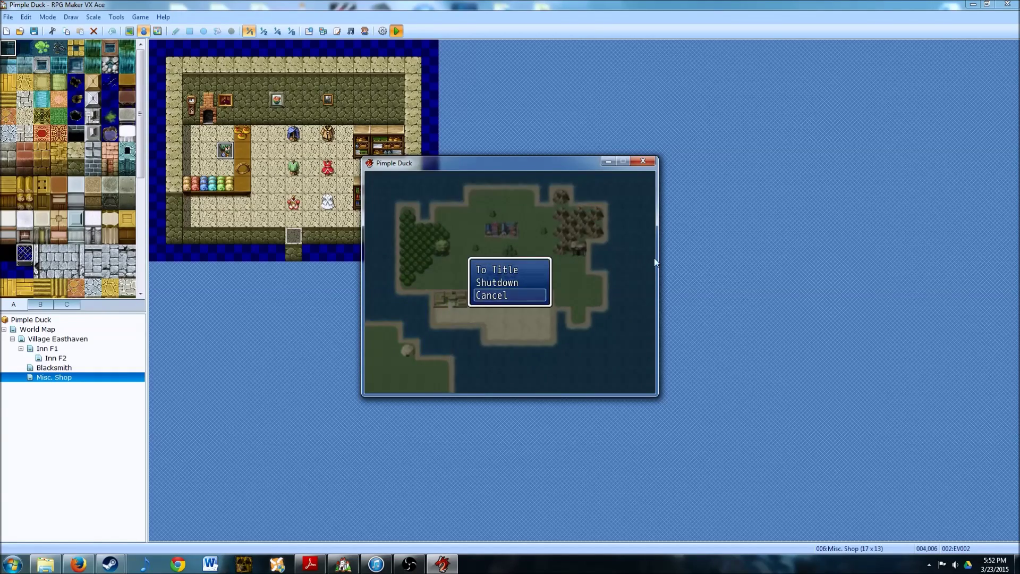
{"action": "key", "text": "Return"}
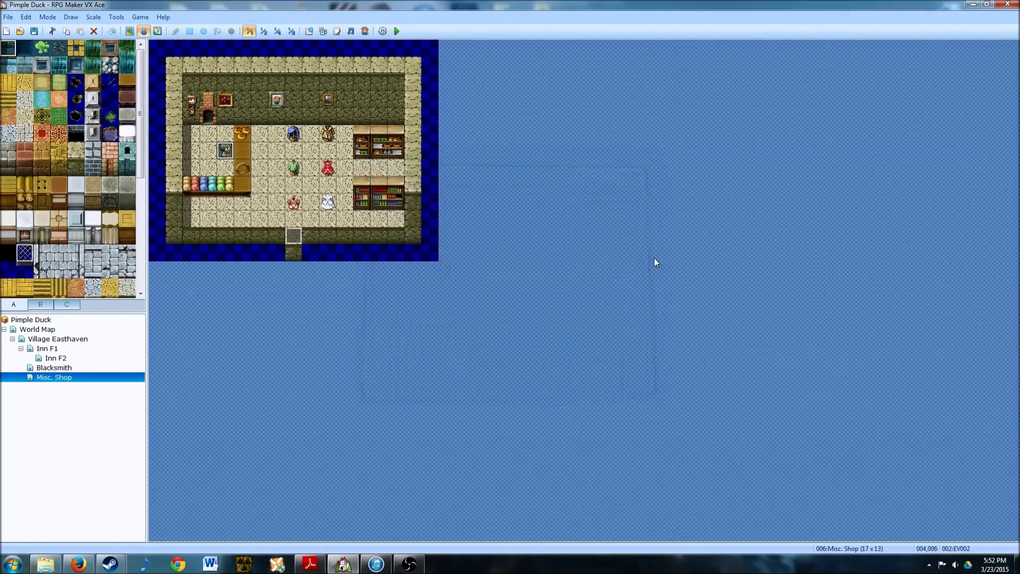